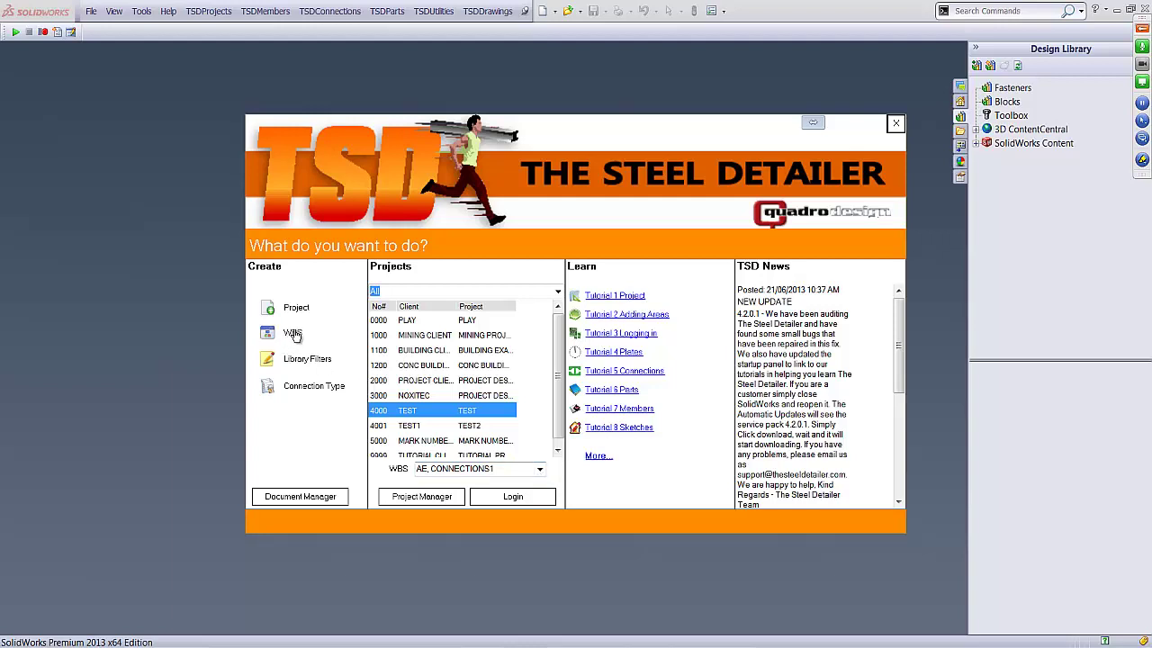
# Add a work breakdown area with code AF and name CONNECTIONS2 to project 4000 TEST
pyautogui.click(292, 333)
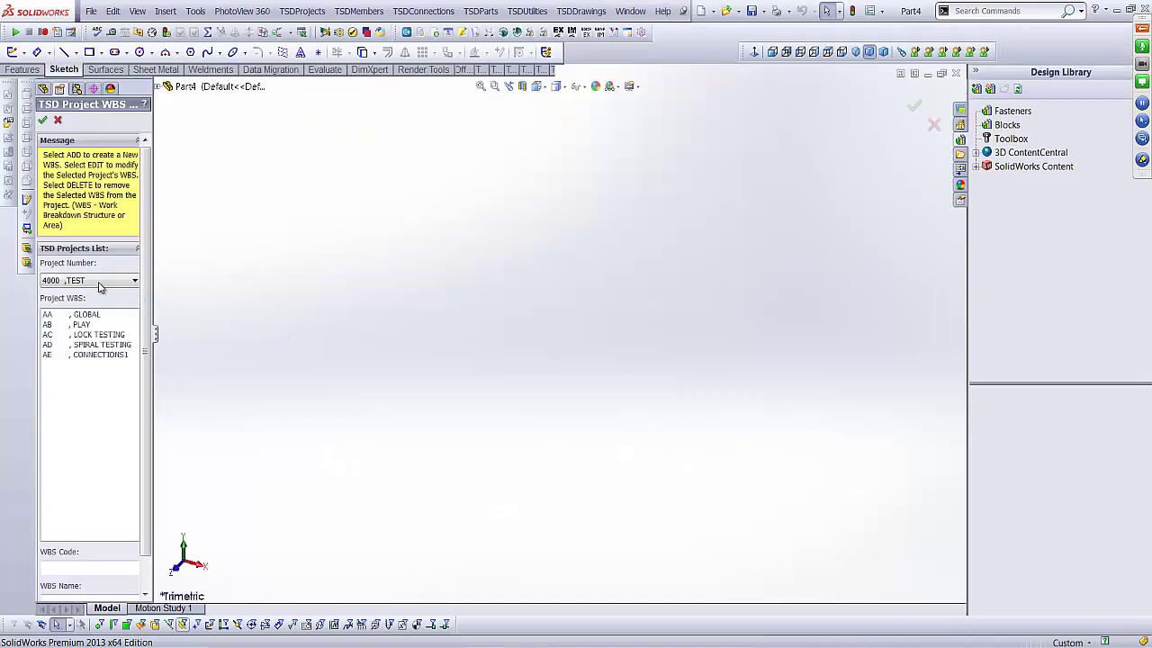
pyautogui.moveTo(146, 369); pyautogui.dragTo(194, 374)
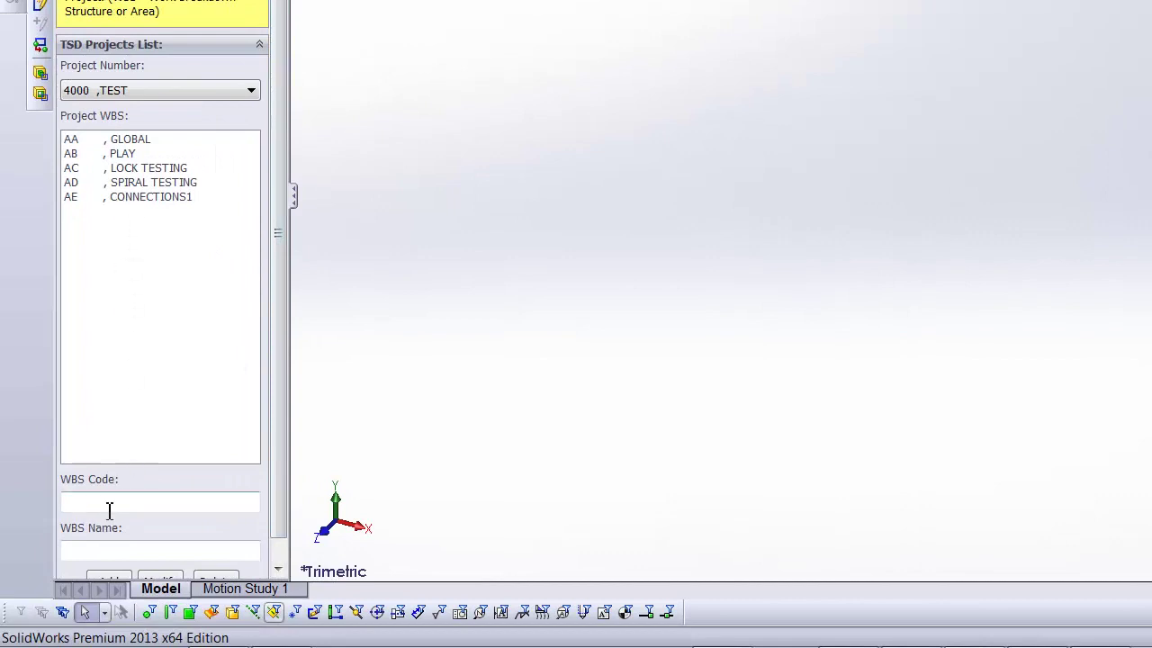
pyautogui.write('AF')
pyautogui.click(118, 549)
pyautogui.write('C')
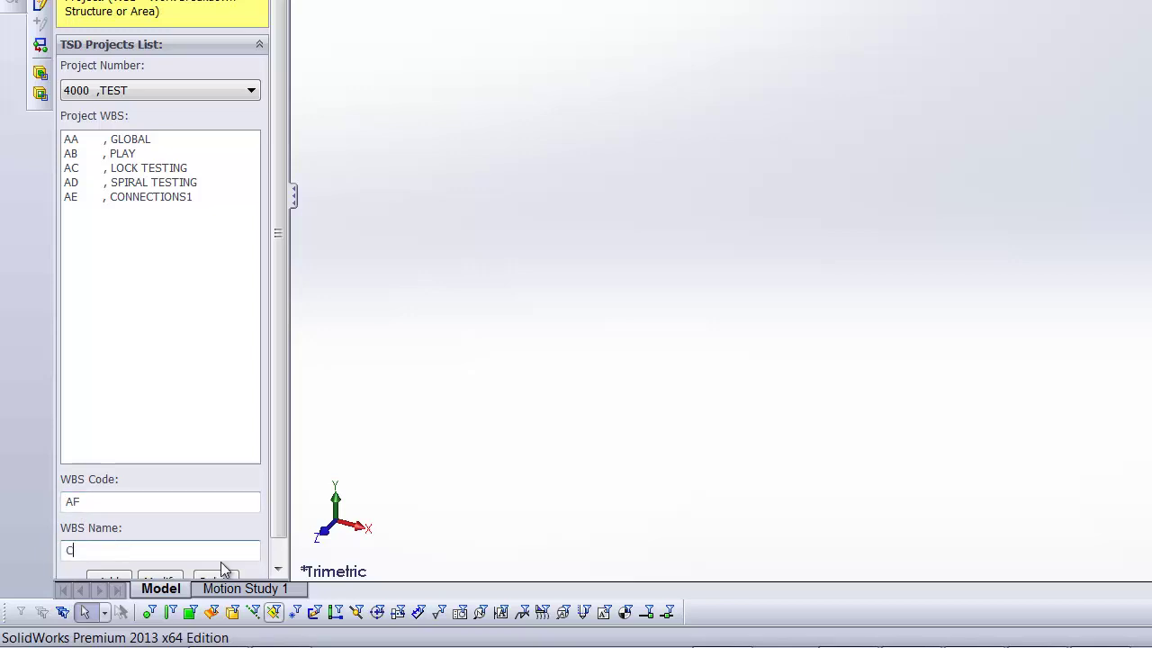
pyautogui.write('ONNECTIONS2')
pyautogui.scroll(-1, 281, 477)
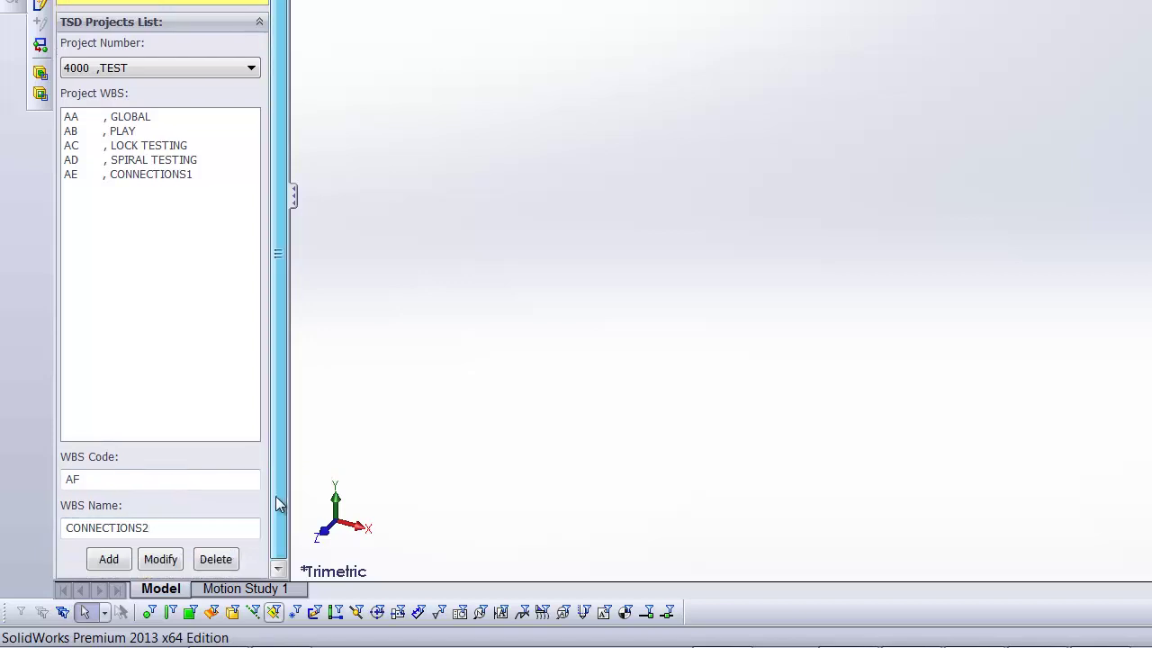
pyautogui.click(105, 563)
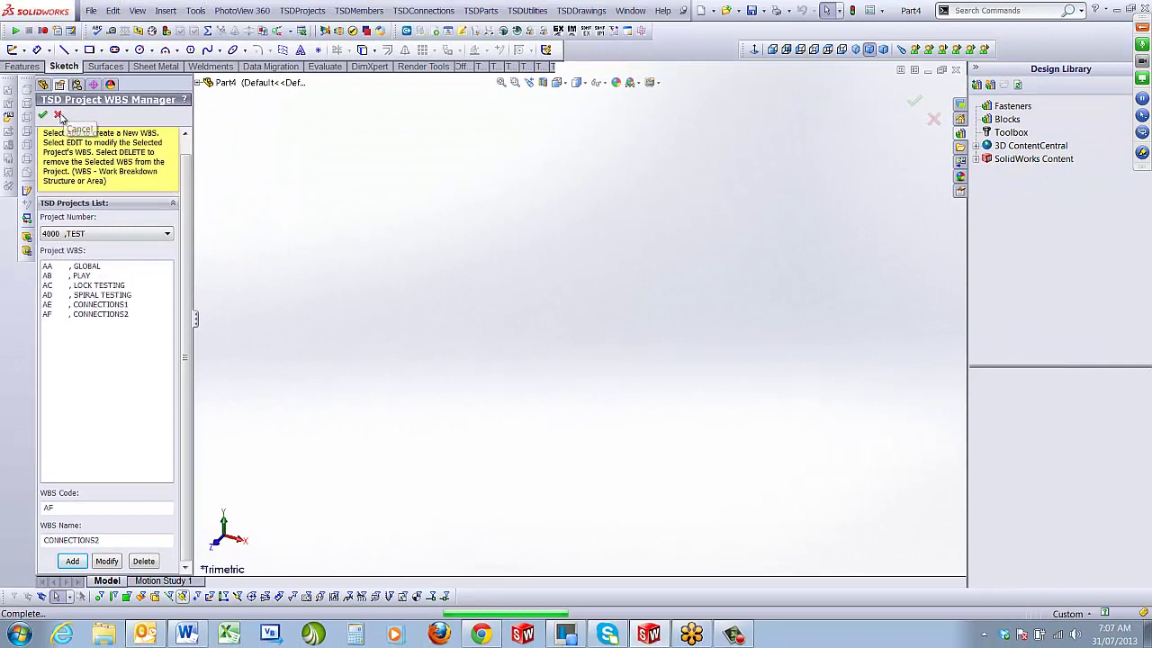
pyautogui.click(43, 115)
# Log in to project 4000 TEST using the WBS area AF CONNECTIONS2
pyautogui.click(298, 11)
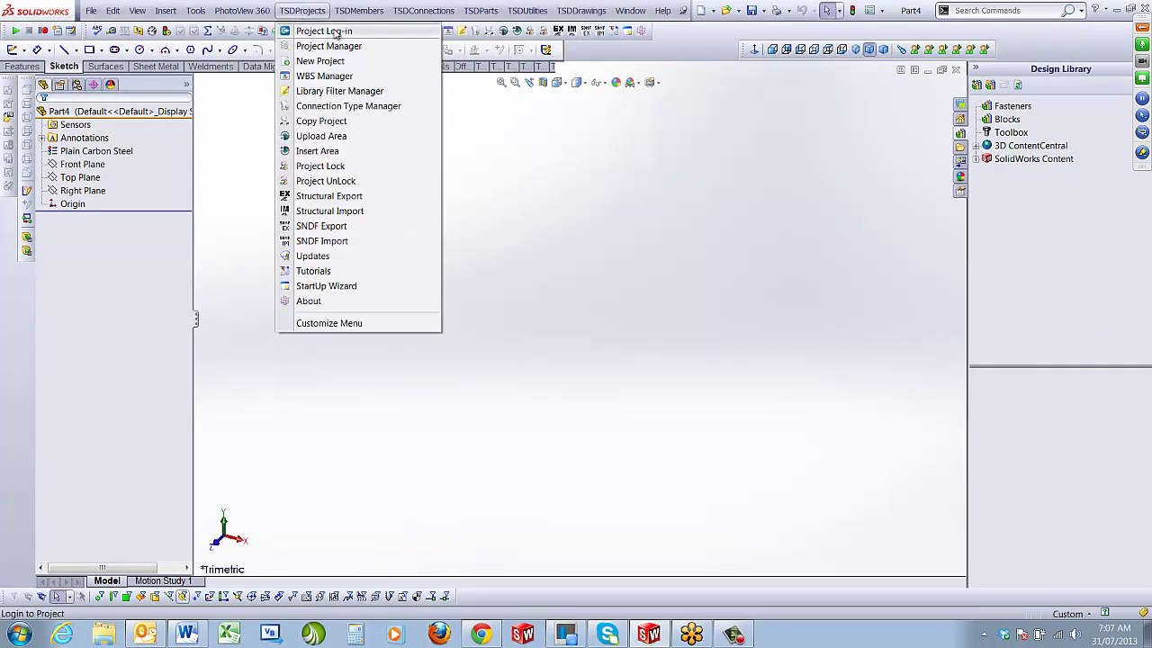
pyautogui.click(346, 31)
pyautogui.click(108, 223)
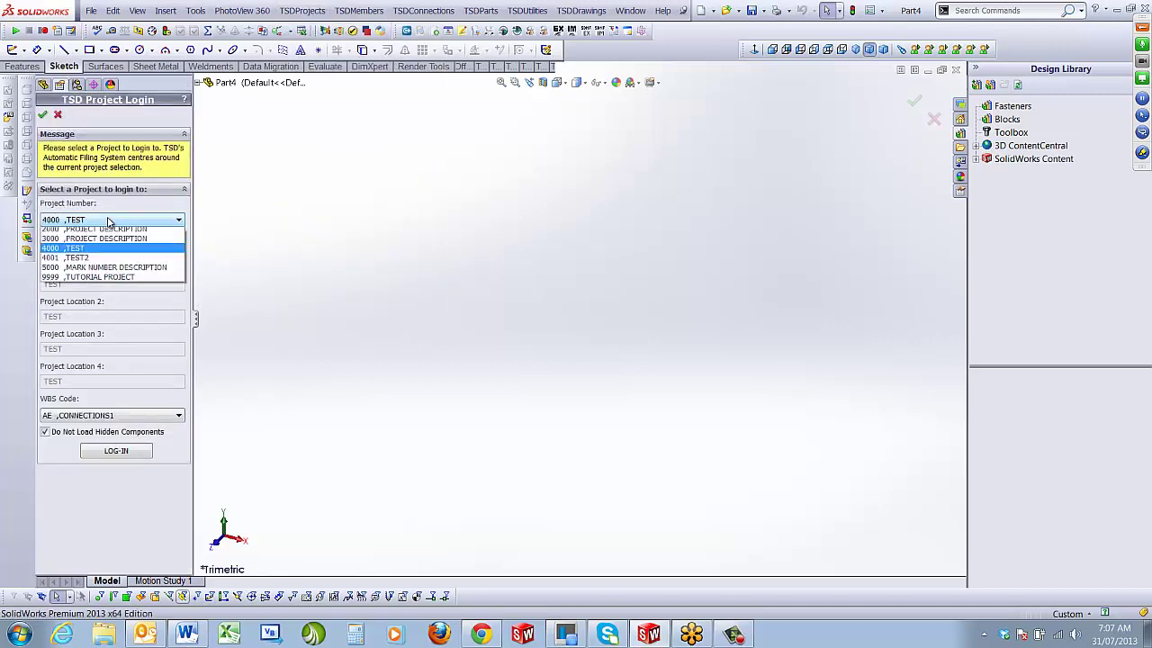
pyautogui.click(104, 304)
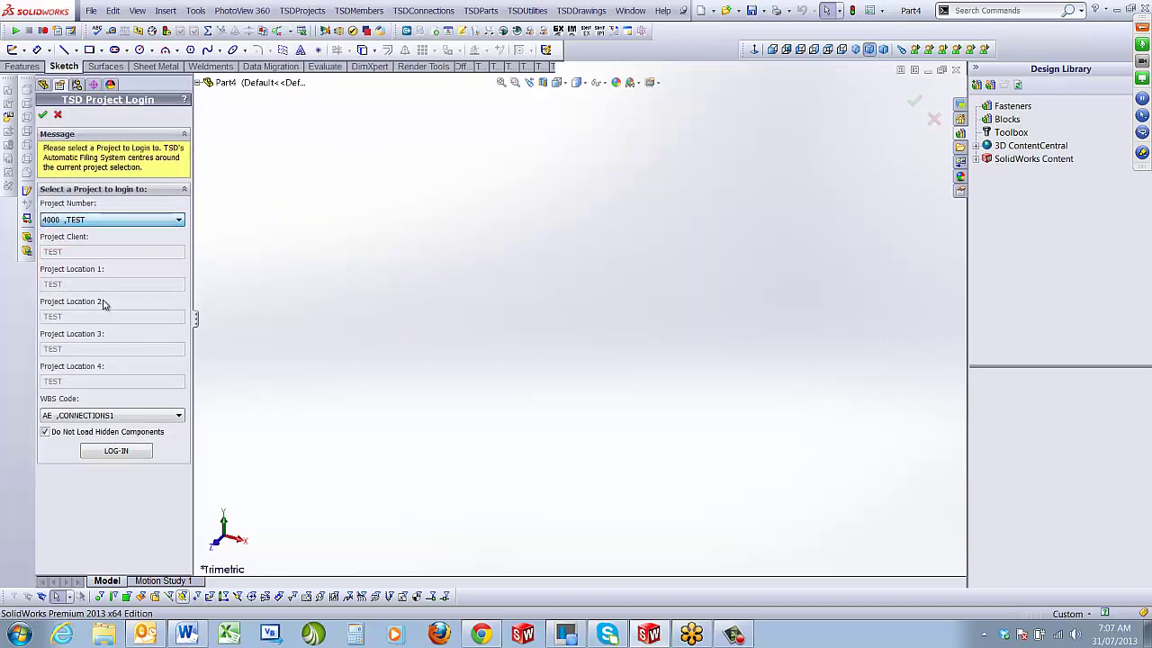
pyautogui.click(122, 414)
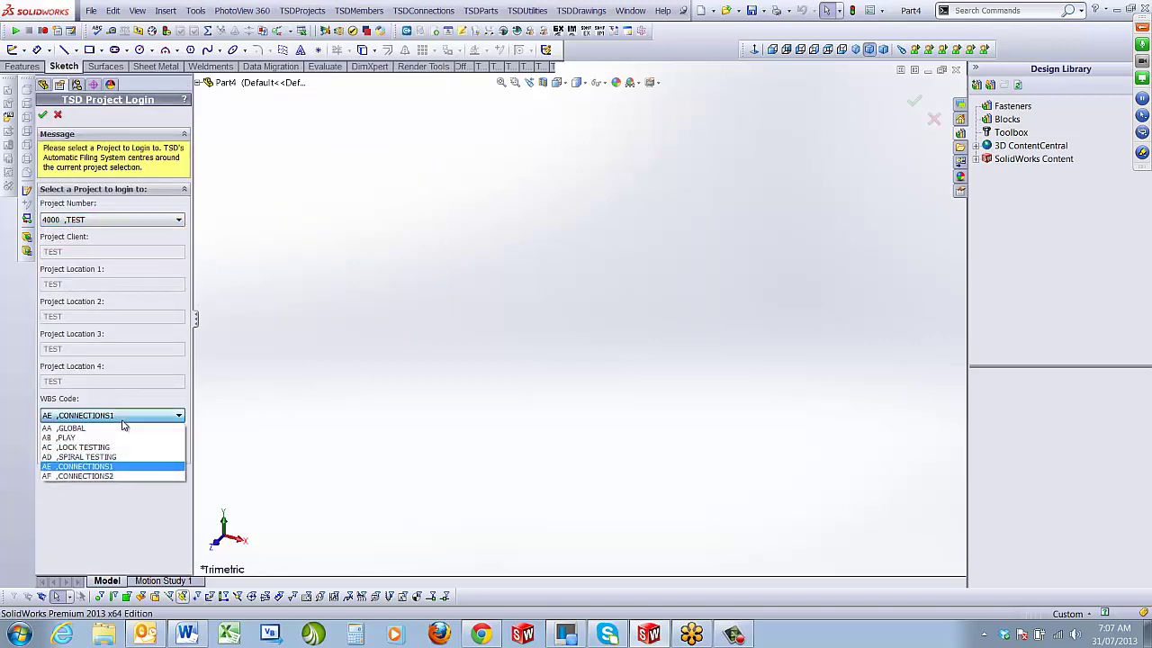
pyautogui.click(100, 477)
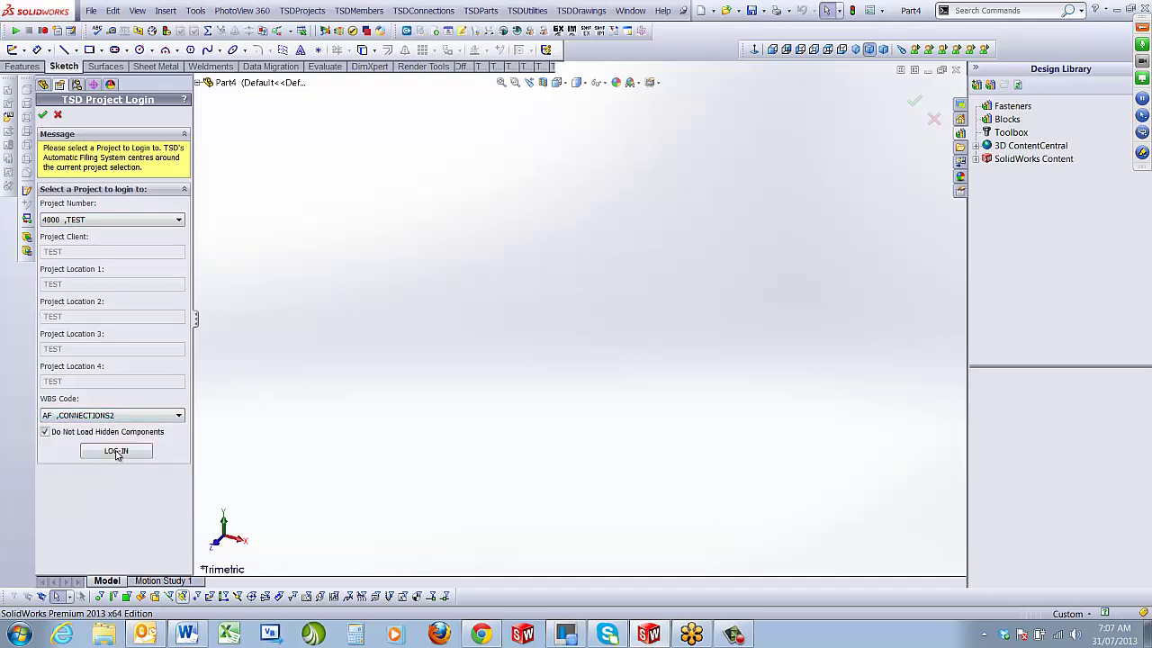
pyautogui.click(114, 452)
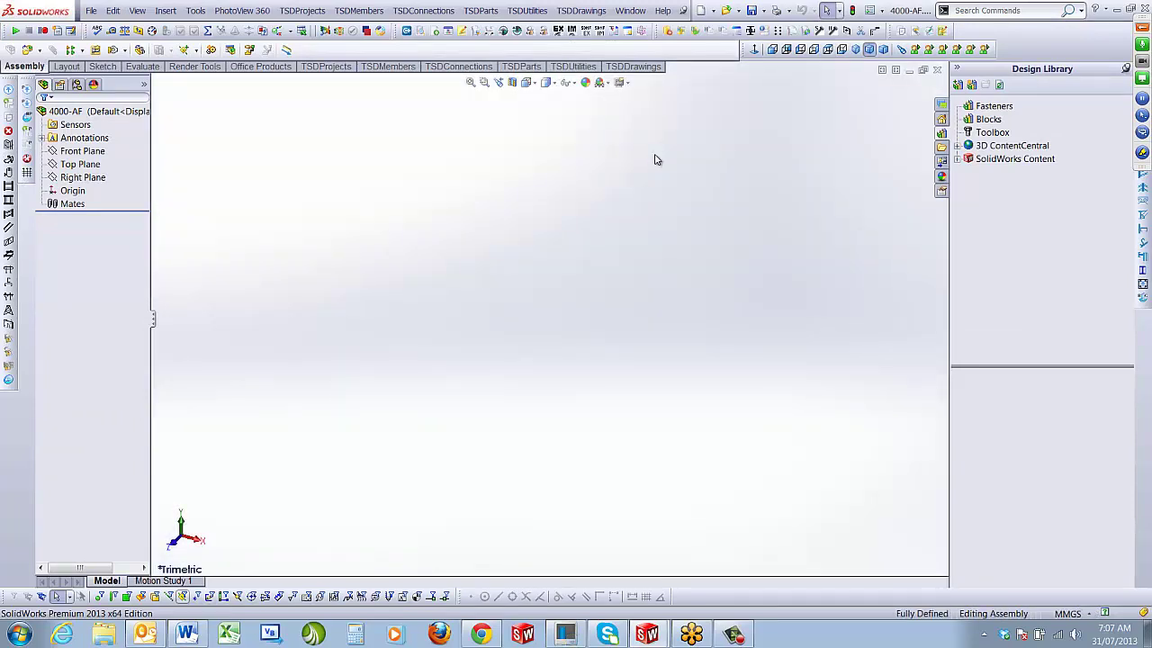
pyautogui.click(306, 11)
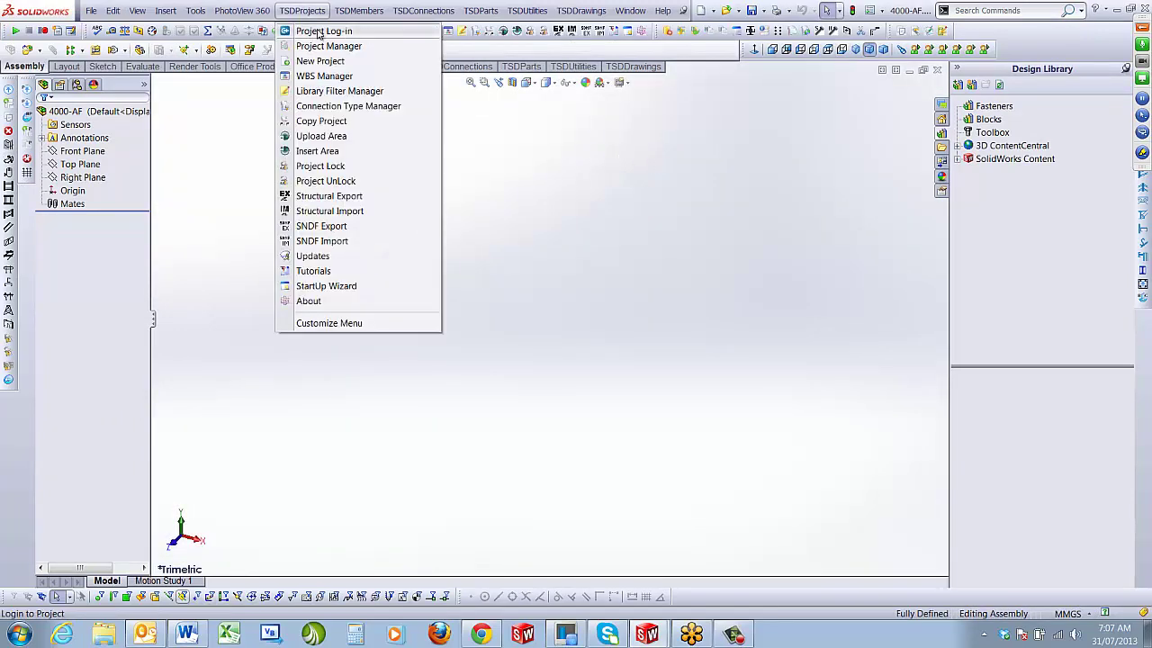
pyautogui.click(326, 32)
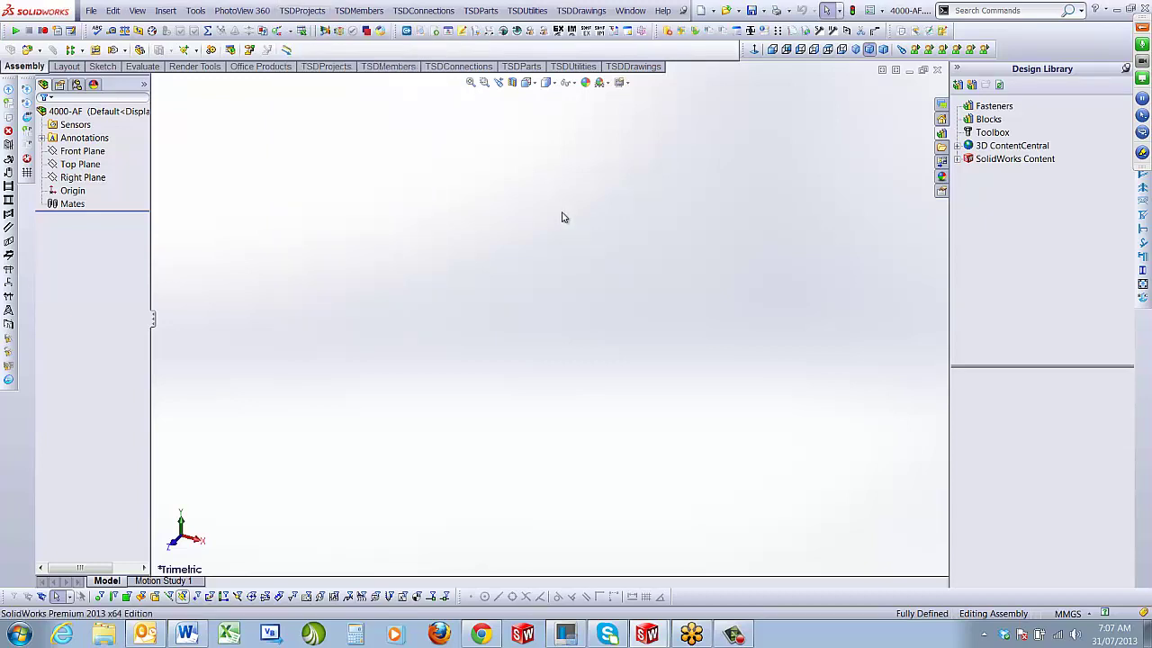
# Create a sketch on the Top Plane with a single point placed at the origin
pyautogui.click(79, 164)
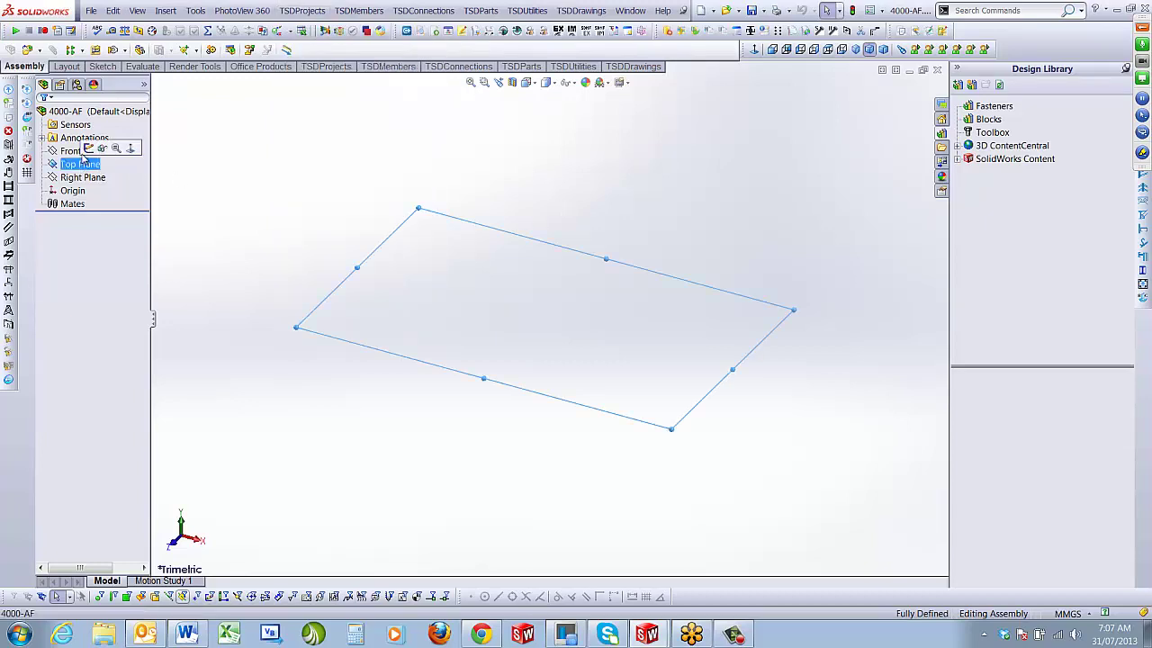
pyautogui.click(89, 148)
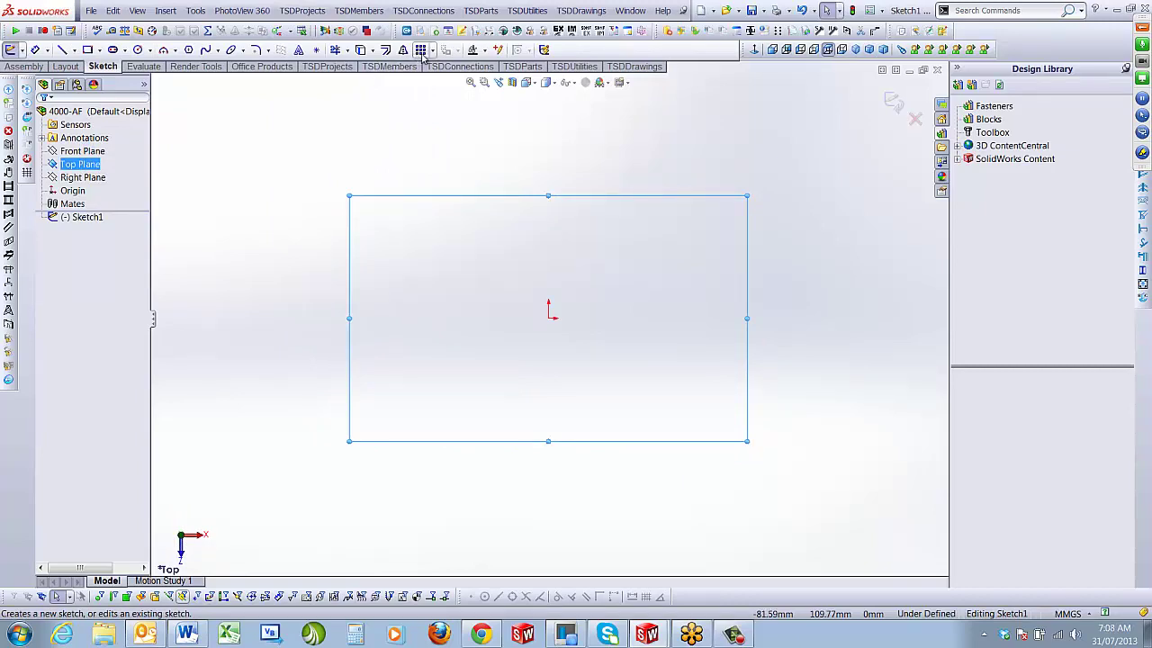
pyautogui.click(316, 50)
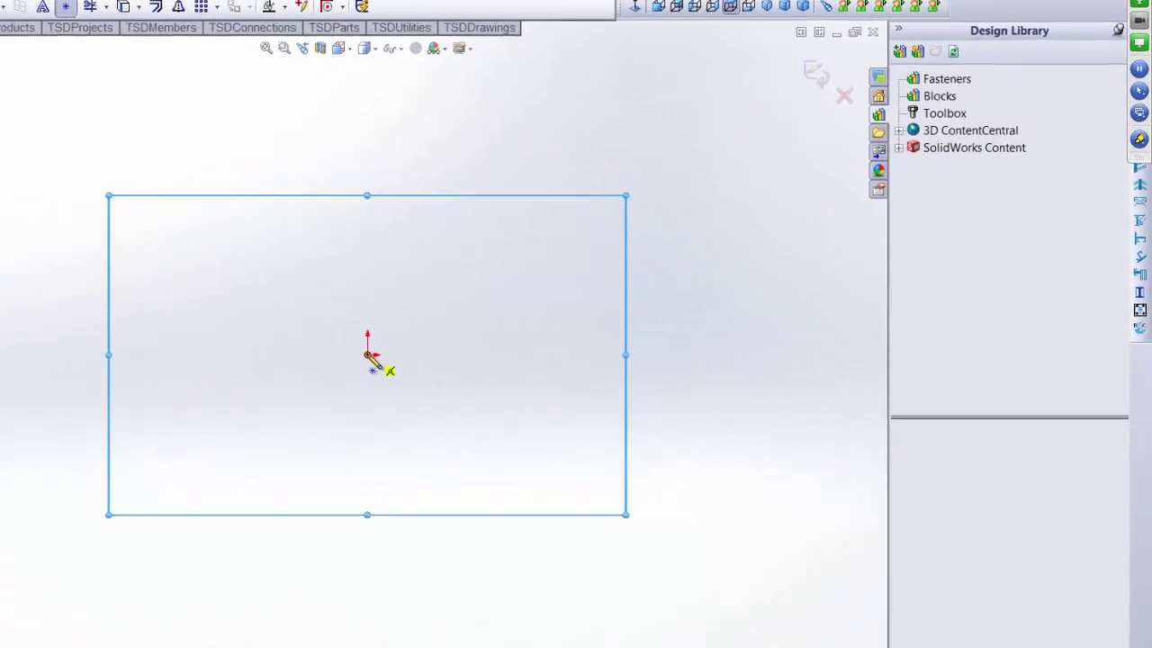
pyautogui.click(378, 353)
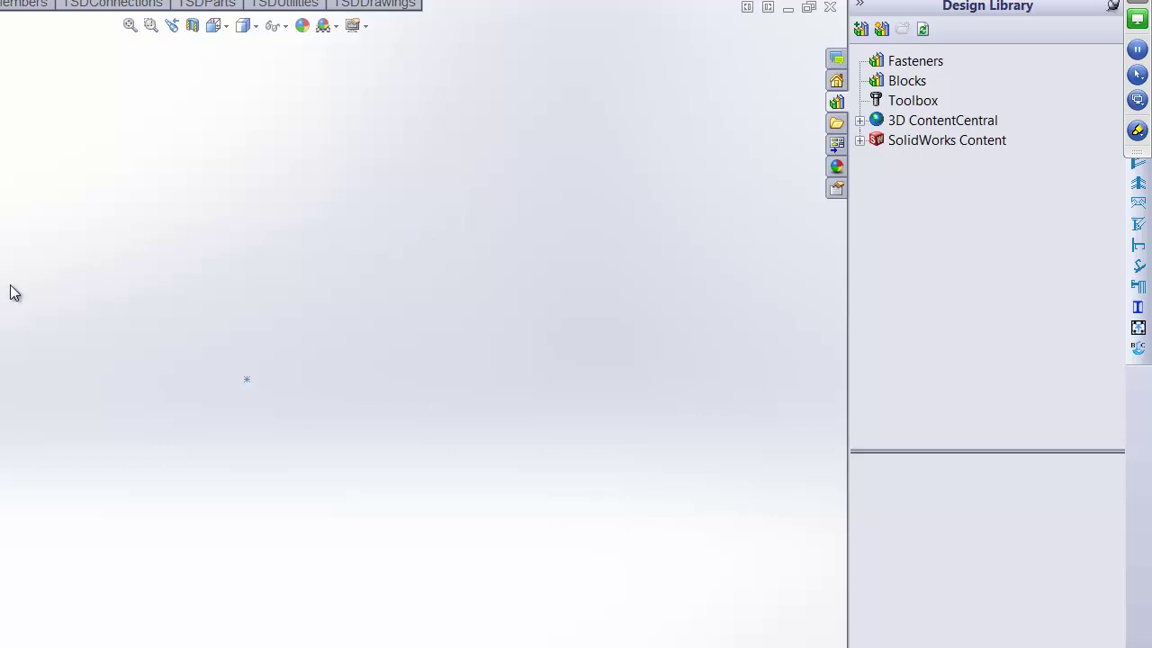
# Rename the new point sketch as Start Sketch
pyautogui.click(113, 306)
pyautogui.click(115, 308)
pyautogui.write('sTAR')
pyautogui.press('BackSpace')
pyautogui.press('BackSpace')
pyautogui.press('BackSpace')
pyautogui.press('BackSpace')
pyautogui.write('Start Sketch')
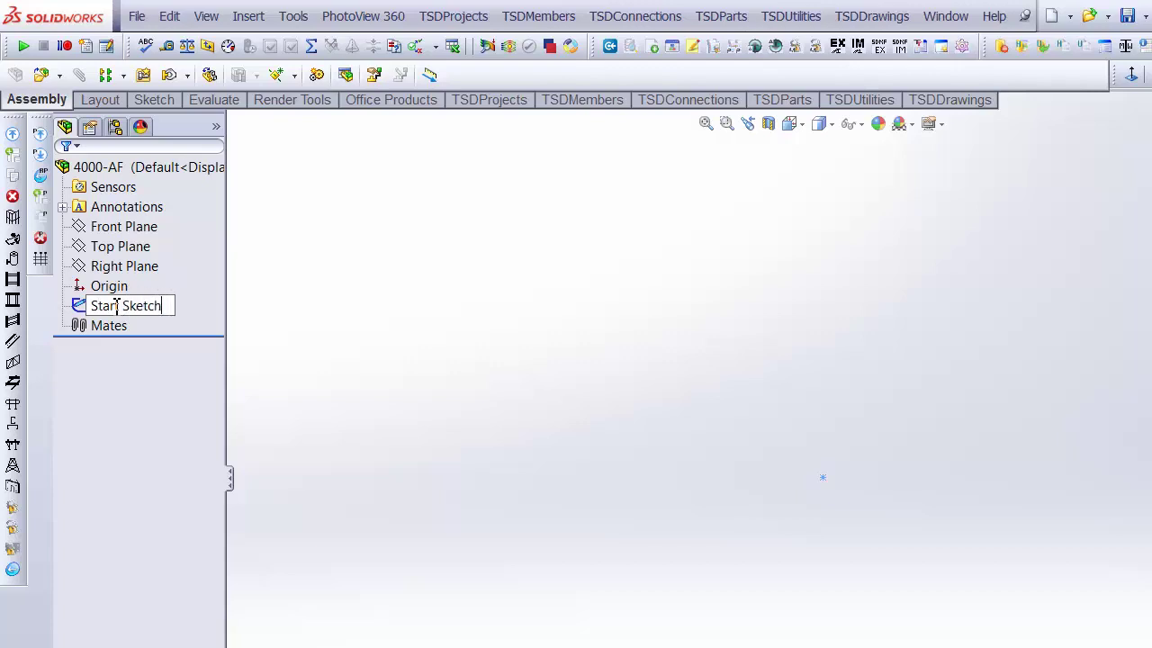
pyautogui.click(853, 343)
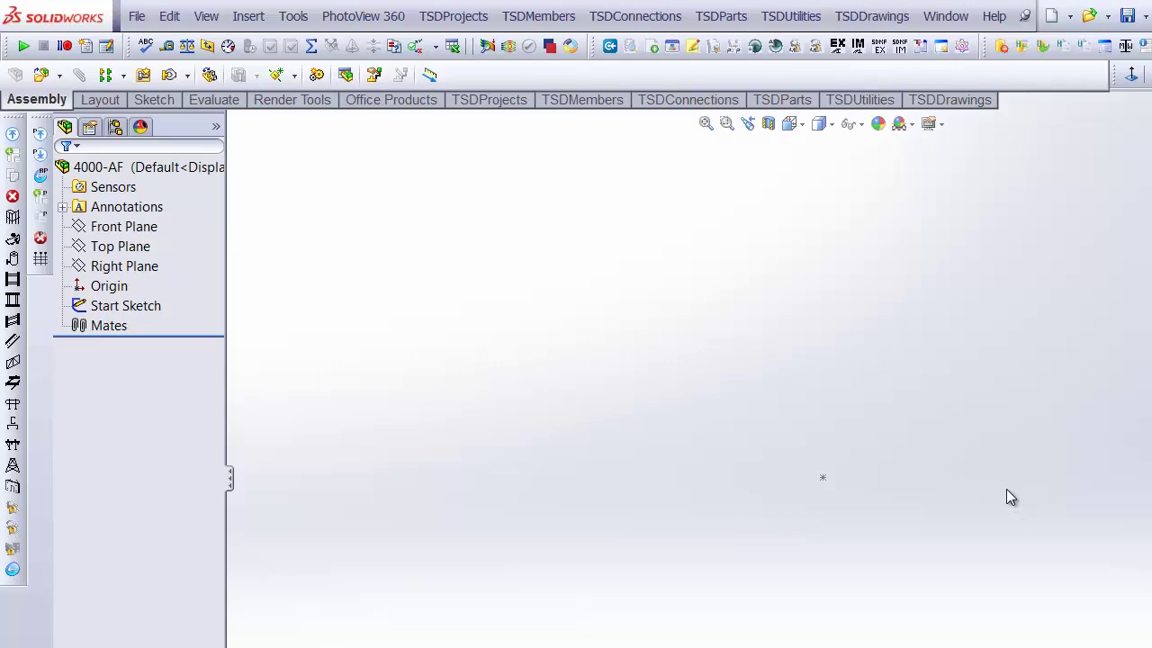
# Start inserting a structural frame member and choose STAIR TOWER as the model supplier
pyautogui.click(548, 18)
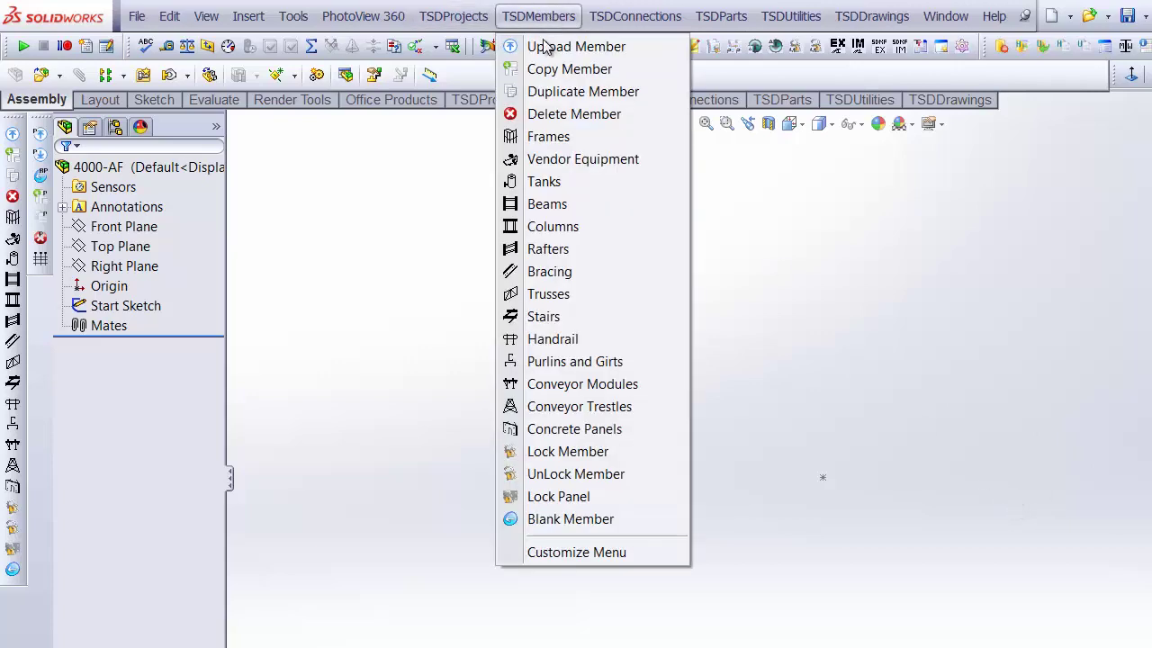
pyautogui.click(543, 128)
pyautogui.moveTo(86, 257); pyautogui.dragTo(66, 198)
pyautogui.click(8, 162)
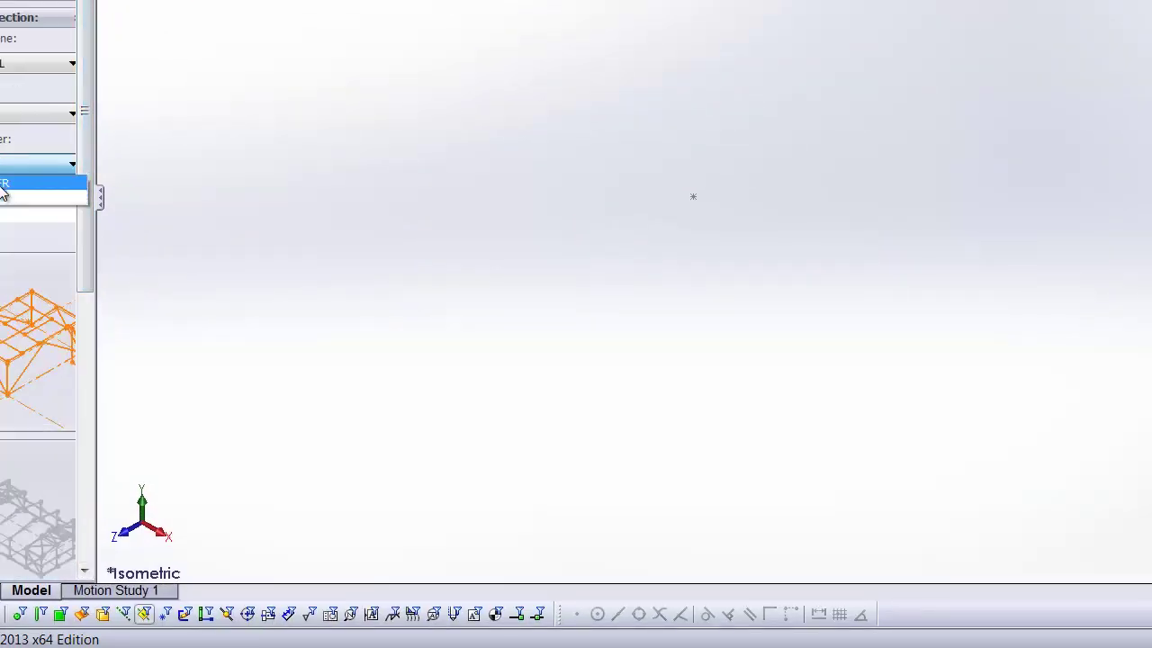
pyautogui.click(3, 185)
# Insert the stair tower frame model with tall posts onto the point of Start Sketch using the Sketch Point option
pyautogui.moveTo(88, 137); pyautogui.dragTo(88, 227)
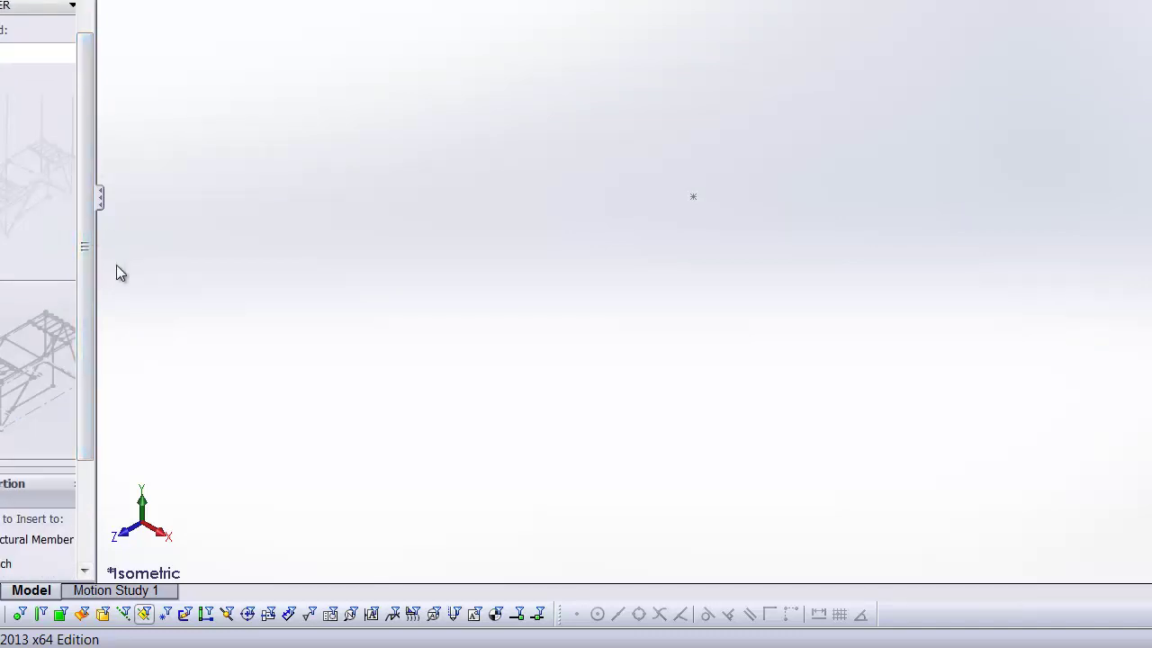
pyautogui.moveTo(90, 416); pyautogui.dragTo(85, 517)
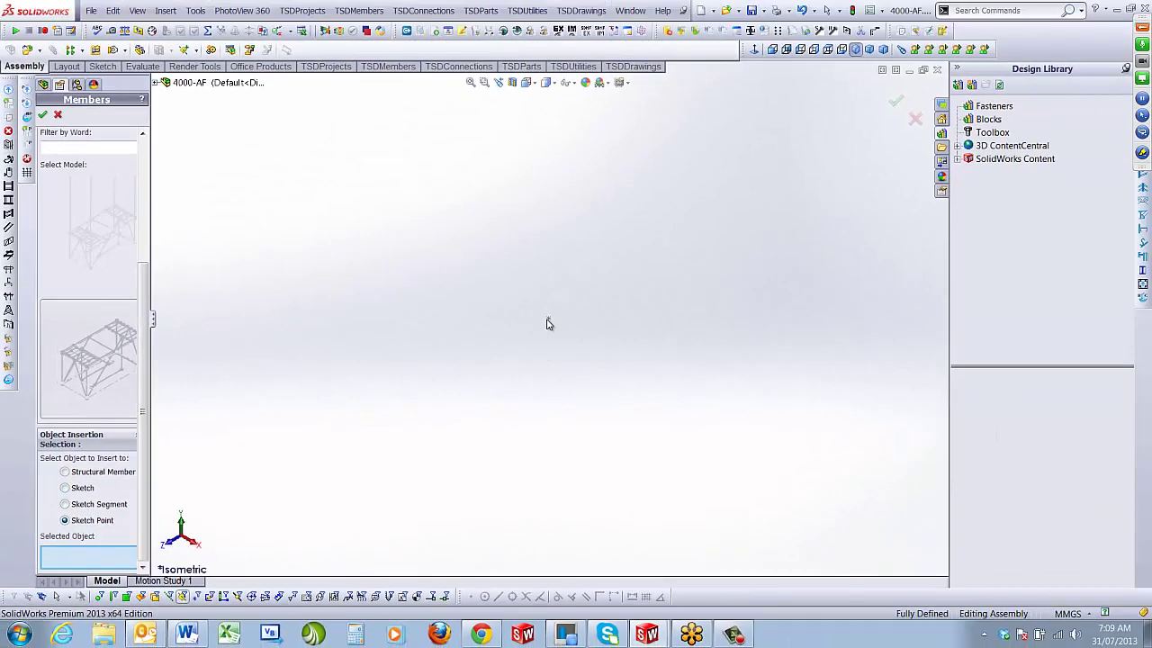
pyautogui.click(547, 319)
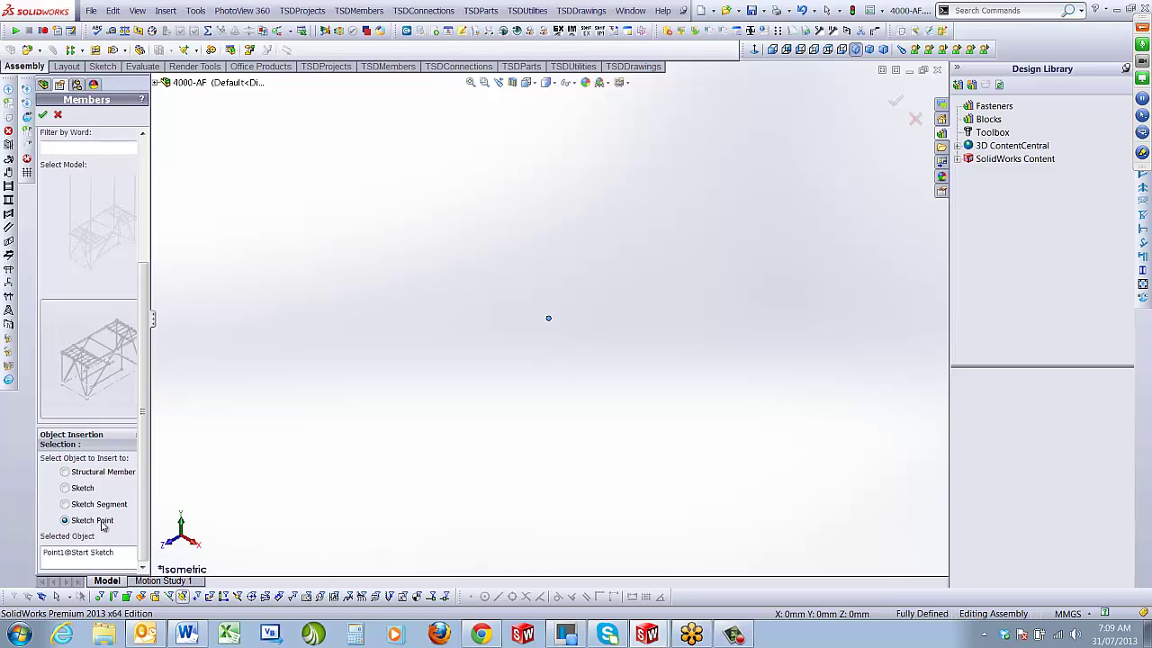
pyautogui.click(897, 100)
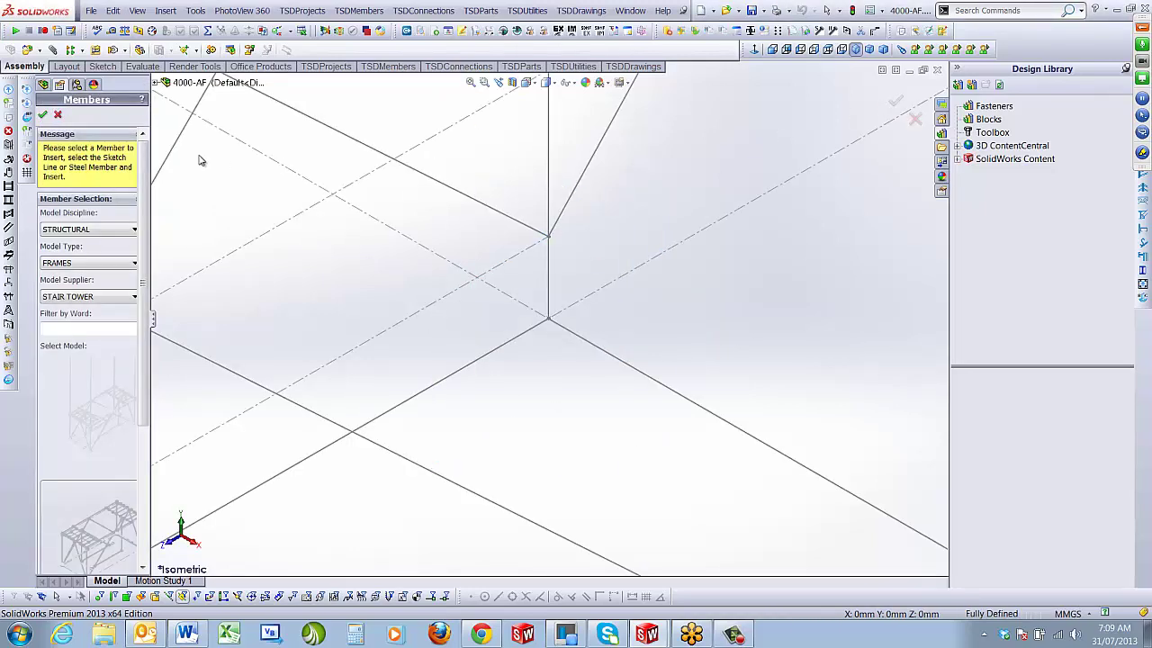
pyautogui.click(59, 115)
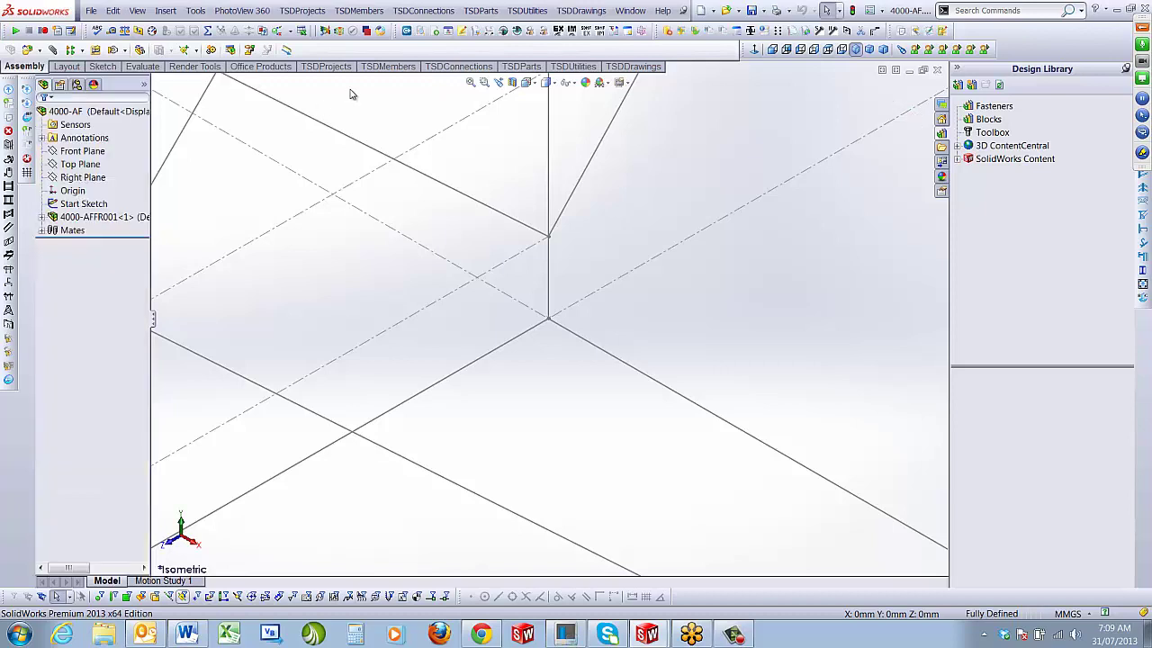
pyautogui.click(469, 84)
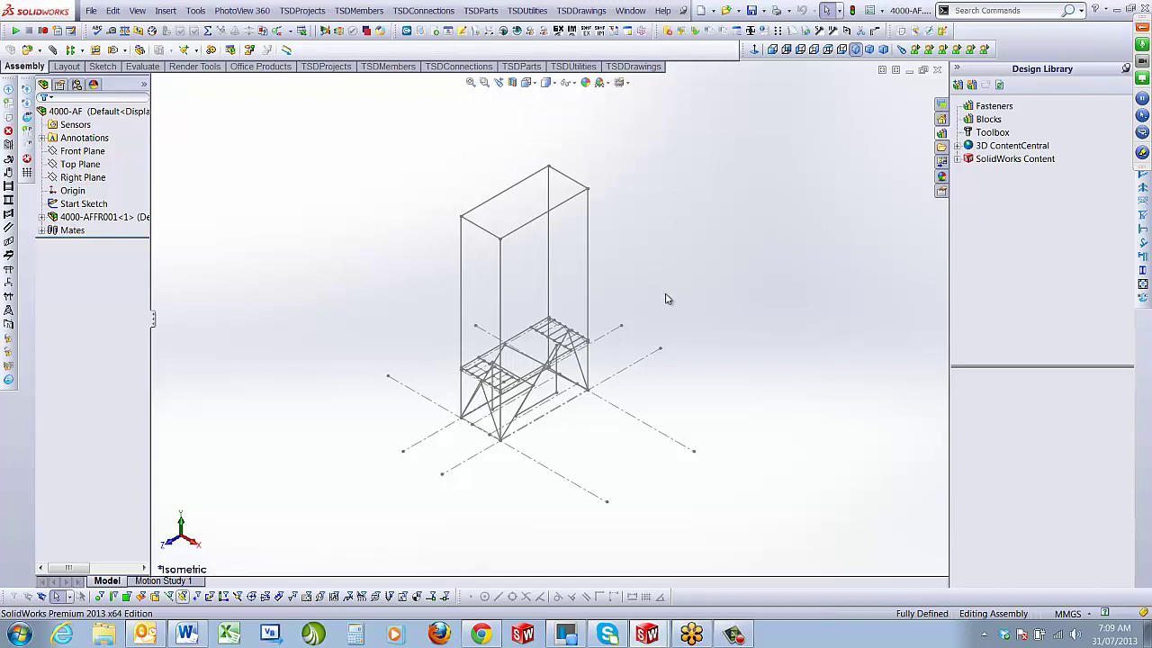
# Start inserting a structural member into the stair tower frame and set its model type to SECTION
pyautogui.scroll(-1, 526, 304)
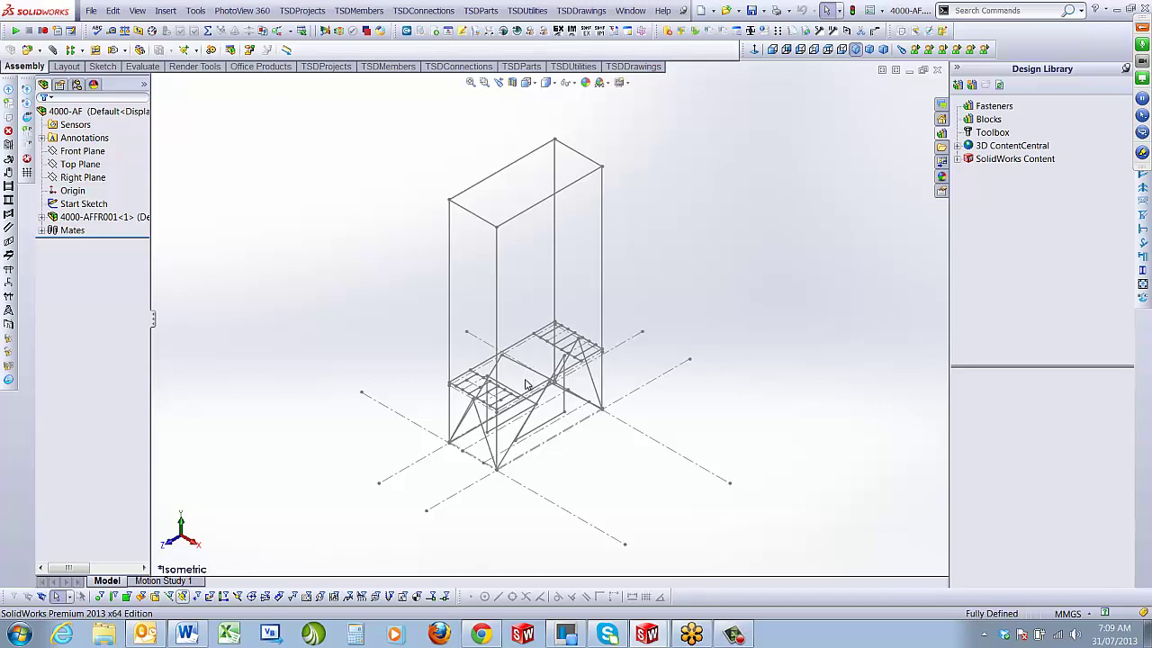
pyautogui.scroll(-1, 531, 407)
pyautogui.scroll(-1, 531, 406)
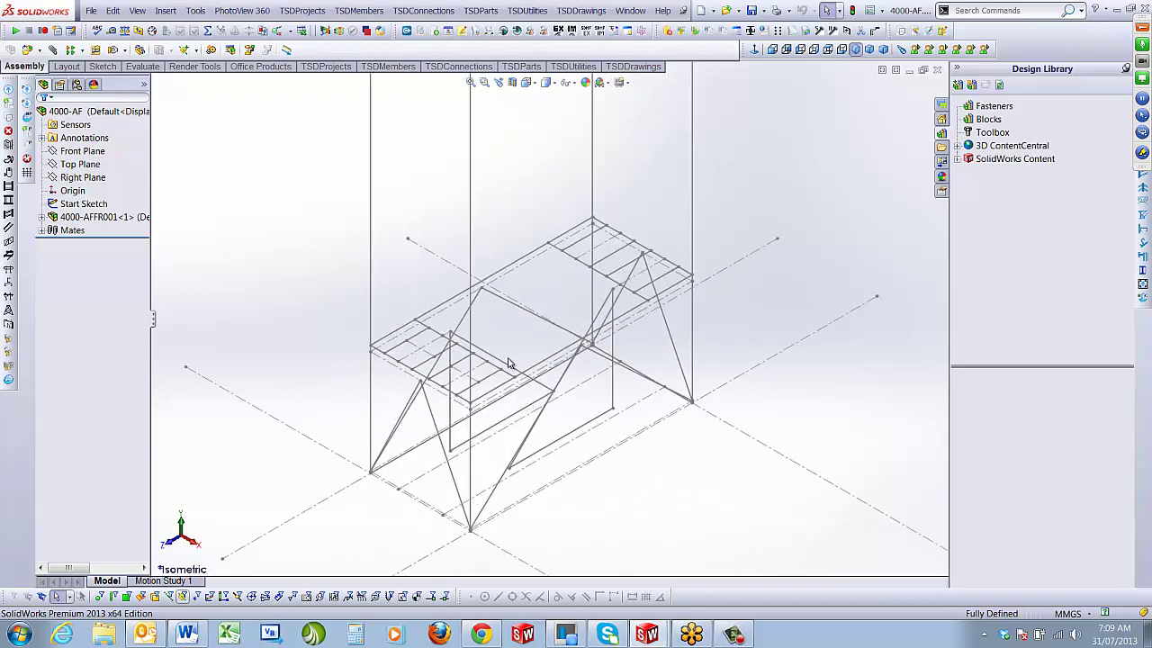
pyautogui.scroll(-1, 513, 330)
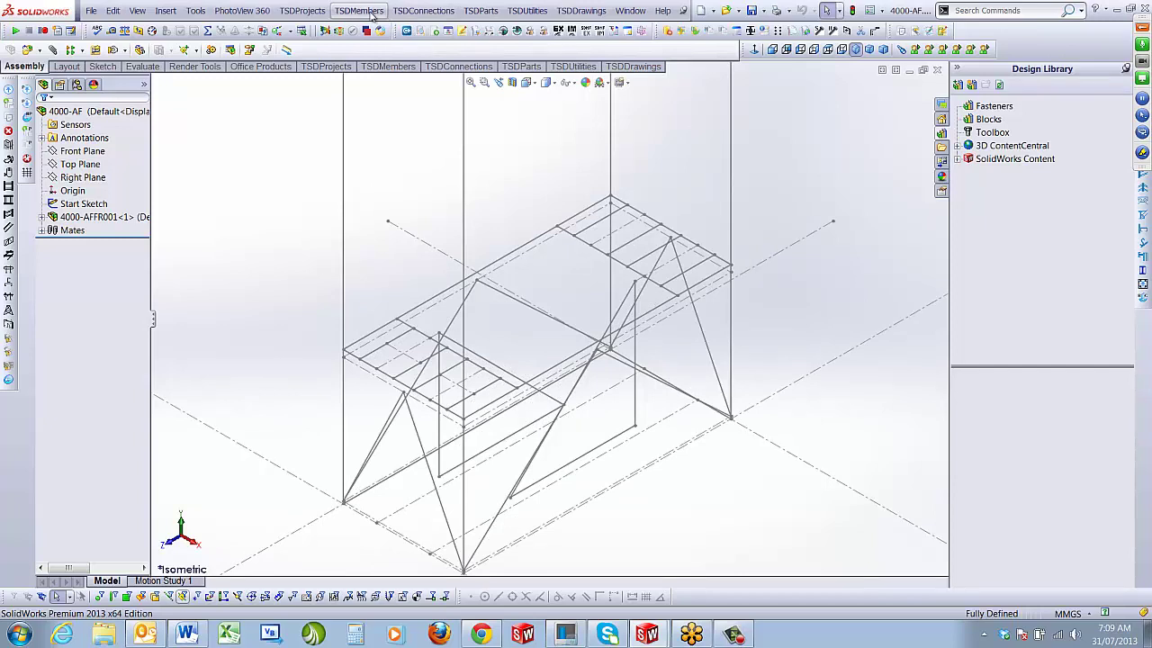
pyautogui.click(371, 12)
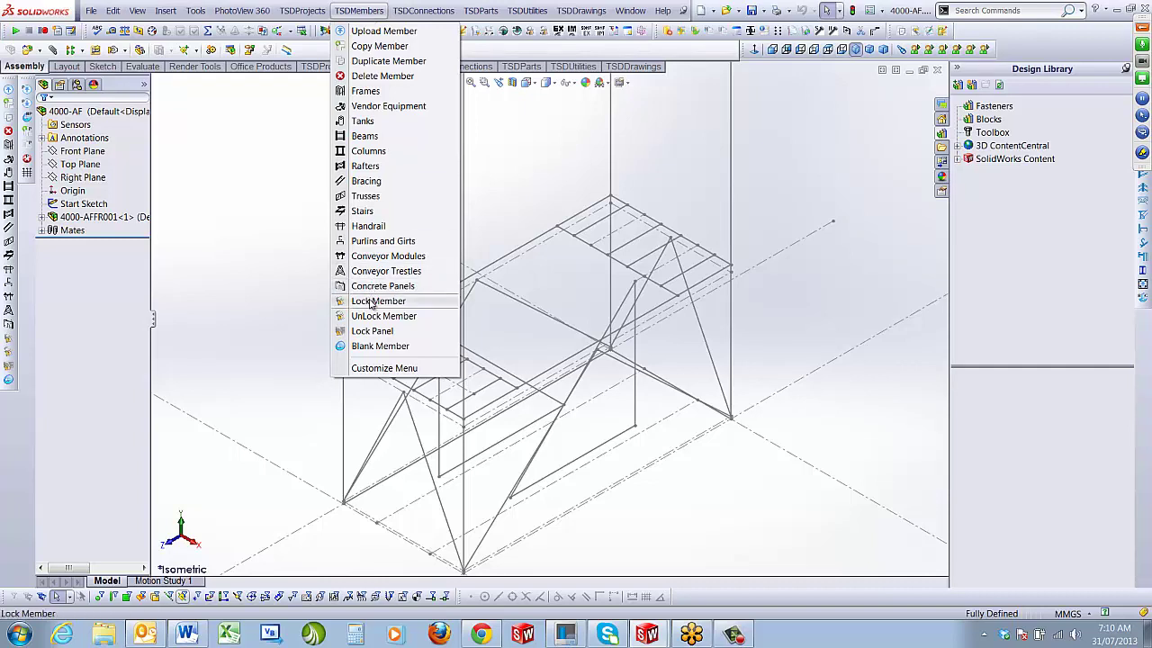
pyautogui.click(366, 166)
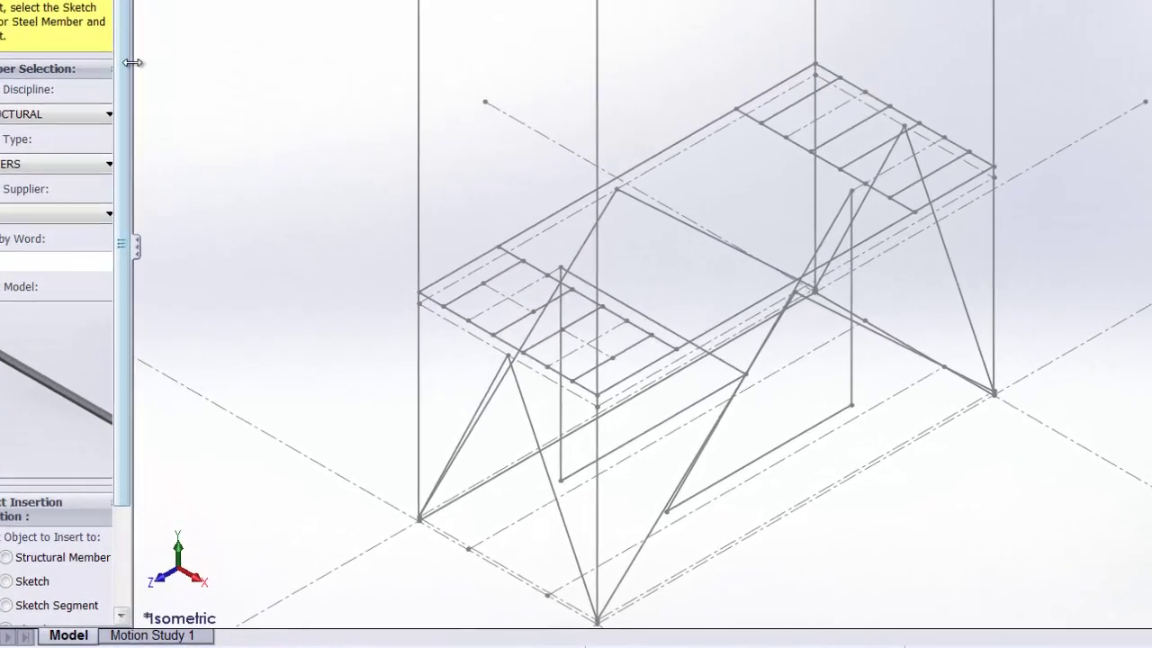
pyautogui.click(53, 144)
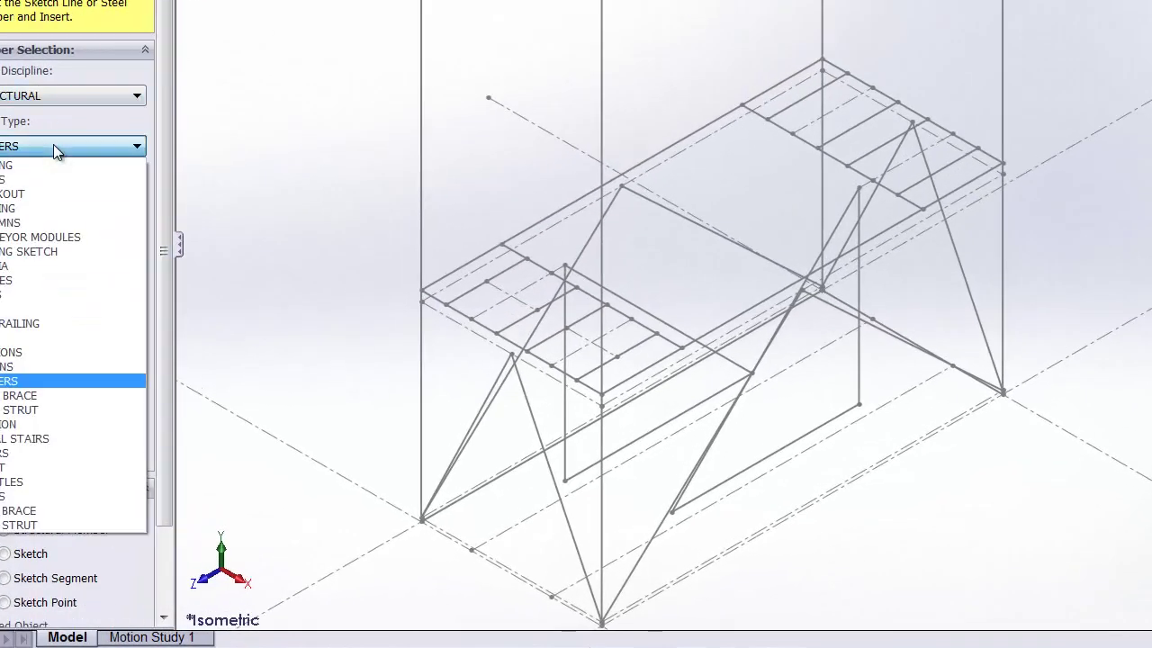
pyautogui.click(58, 424)
# Choose supplier TSD and insert its horizontal beam section along the rear long line of the frame's upper platform
pyautogui.click(104, 196)
pyautogui.click(86, 213)
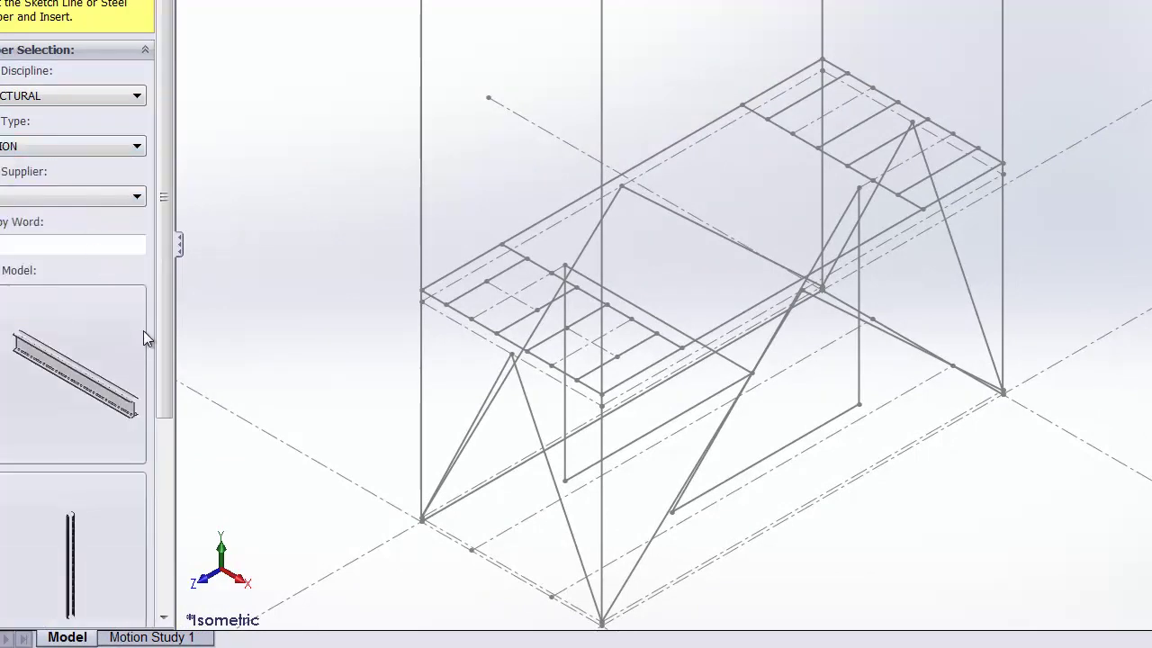
pyautogui.moveTo(162, 297); pyautogui.dragTo(165, 361)
pyautogui.click(560, 209)
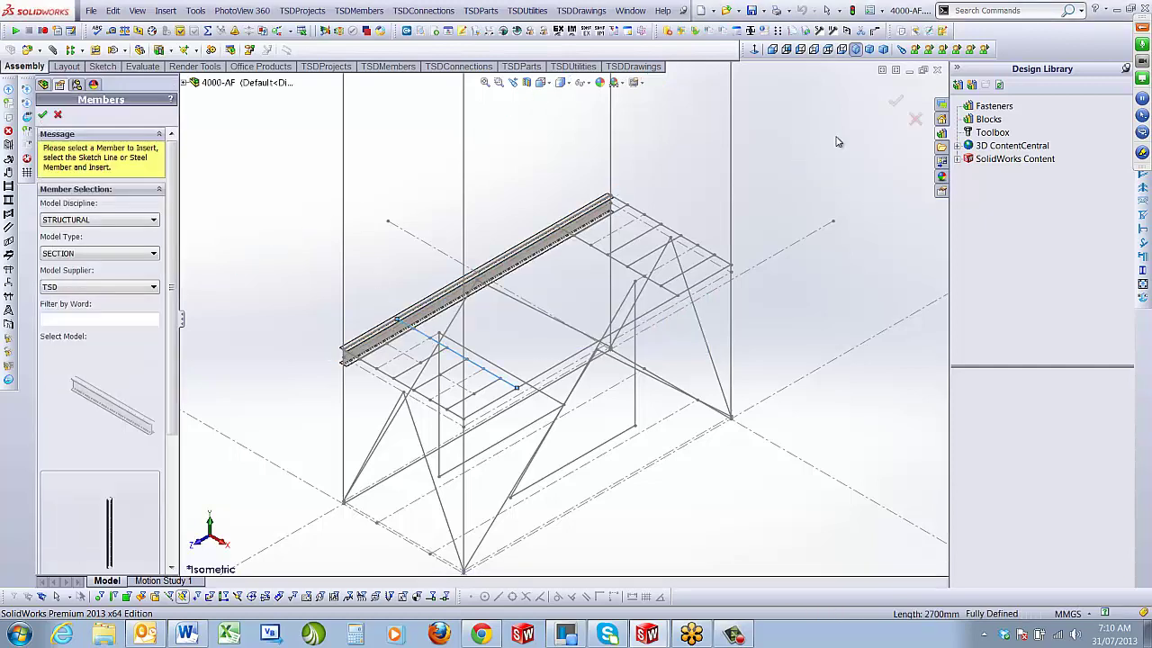
# Insert TSD sections along the platform's cross line and the two nearest vertical post lines using the Sketch Segment option
pyautogui.click(895, 101)
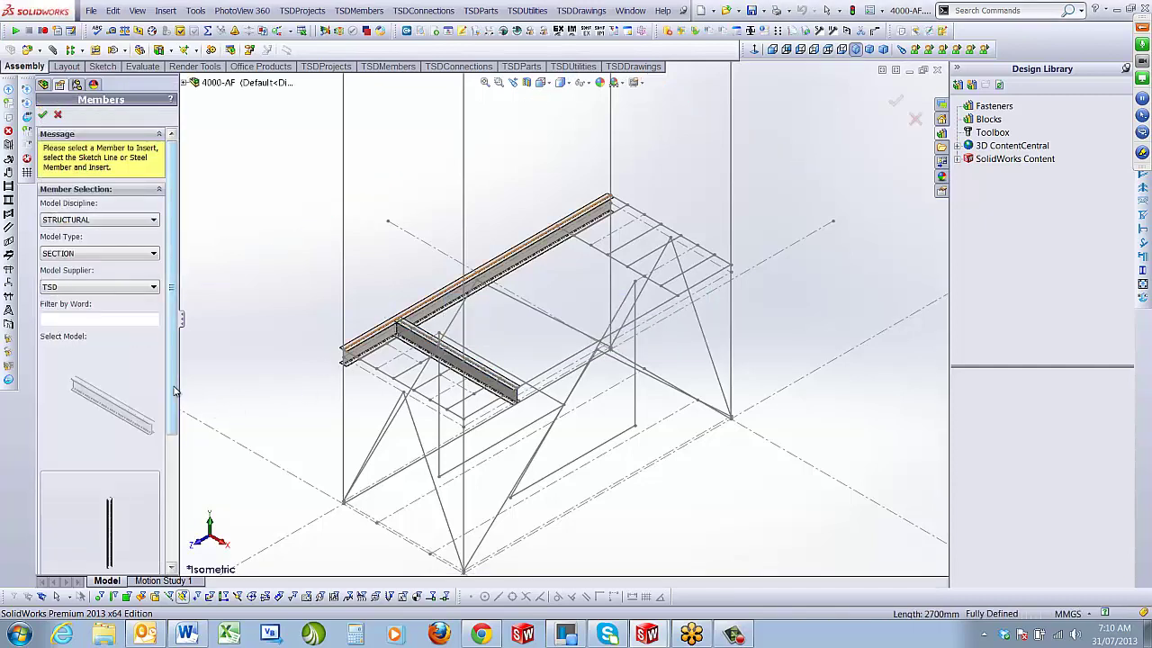
pyautogui.scroll(-5, 175, 392)
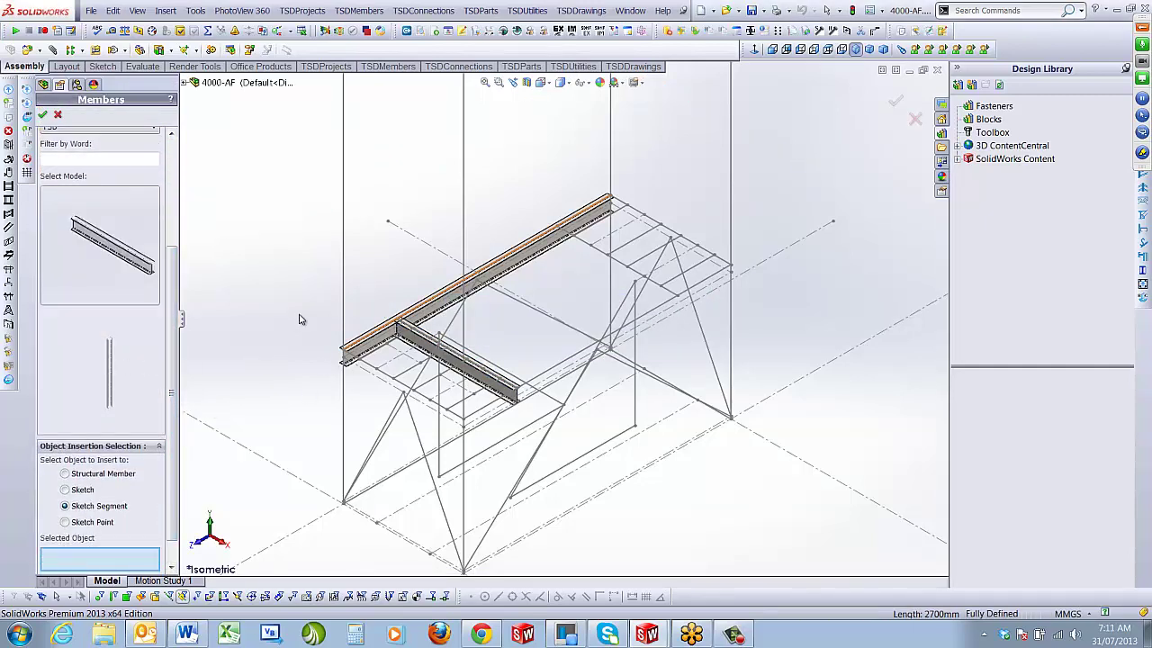
pyautogui.click(343, 304)
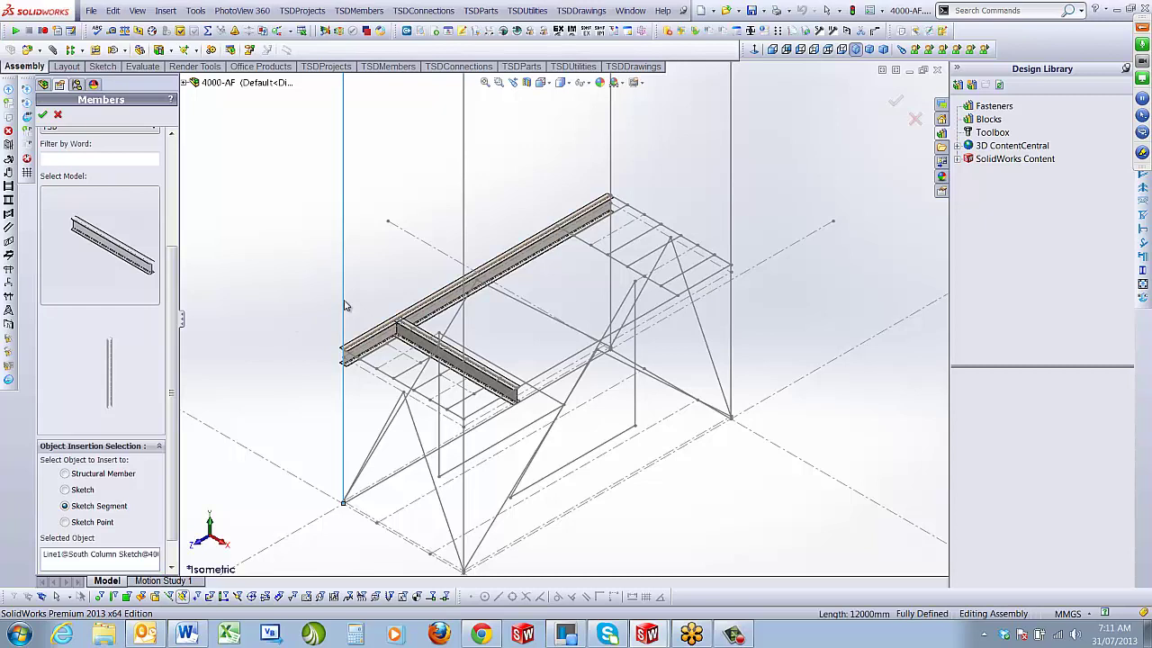
pyautogui.click(42, 115)
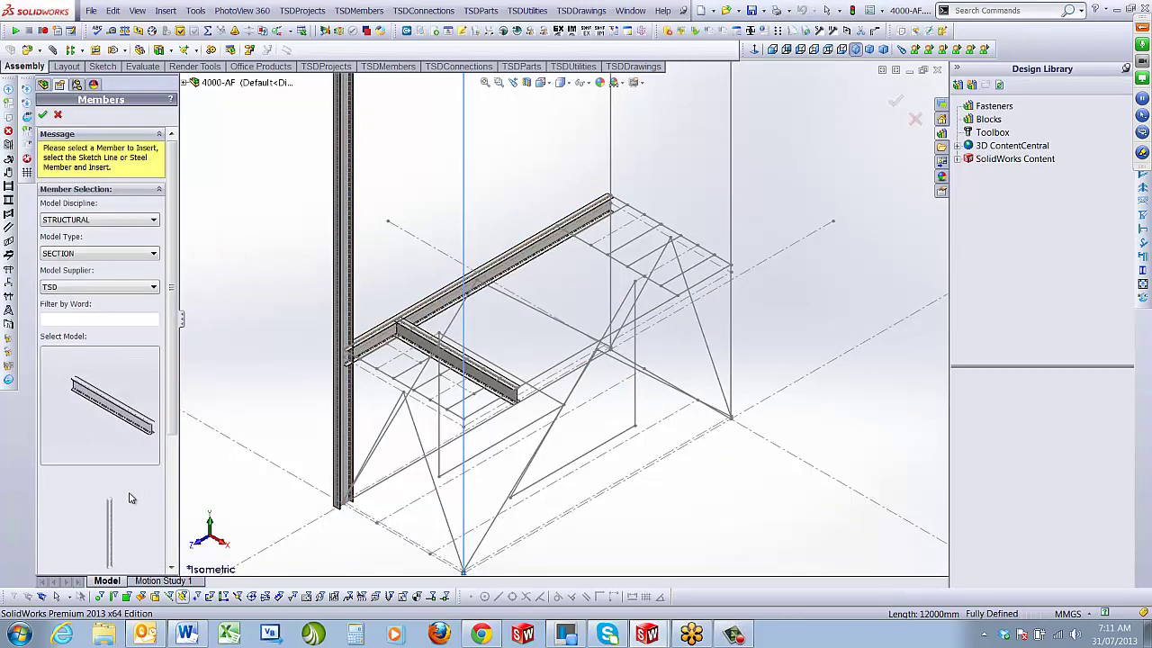
pyautogui.click(42, 114)
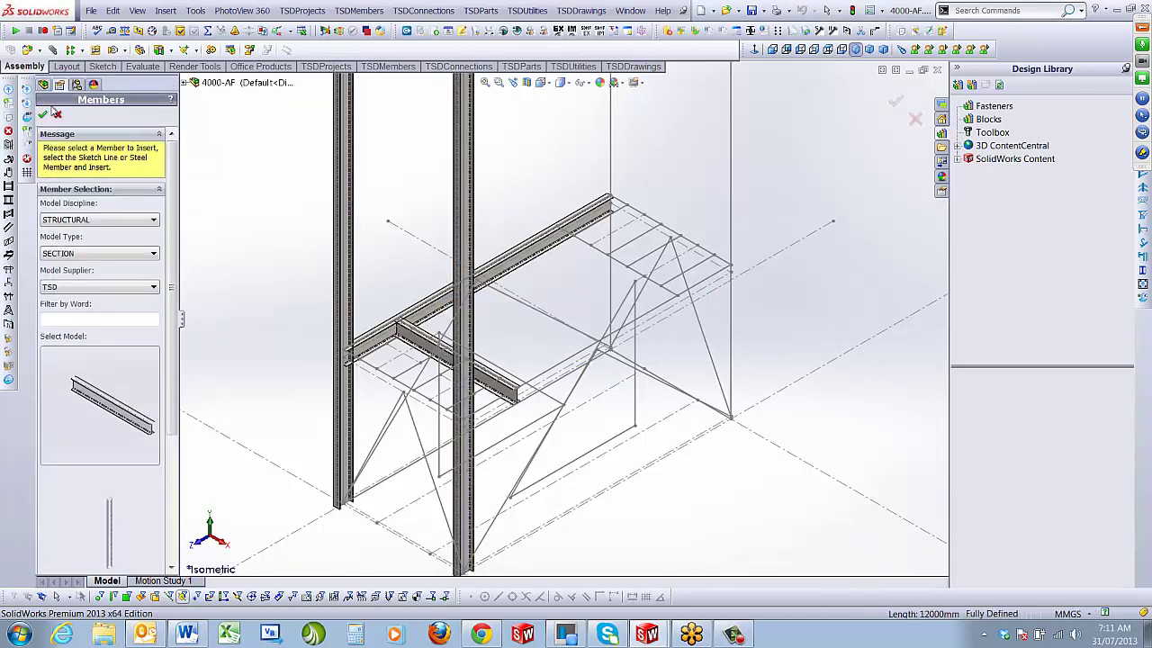
pyautogui.click(58, 117)
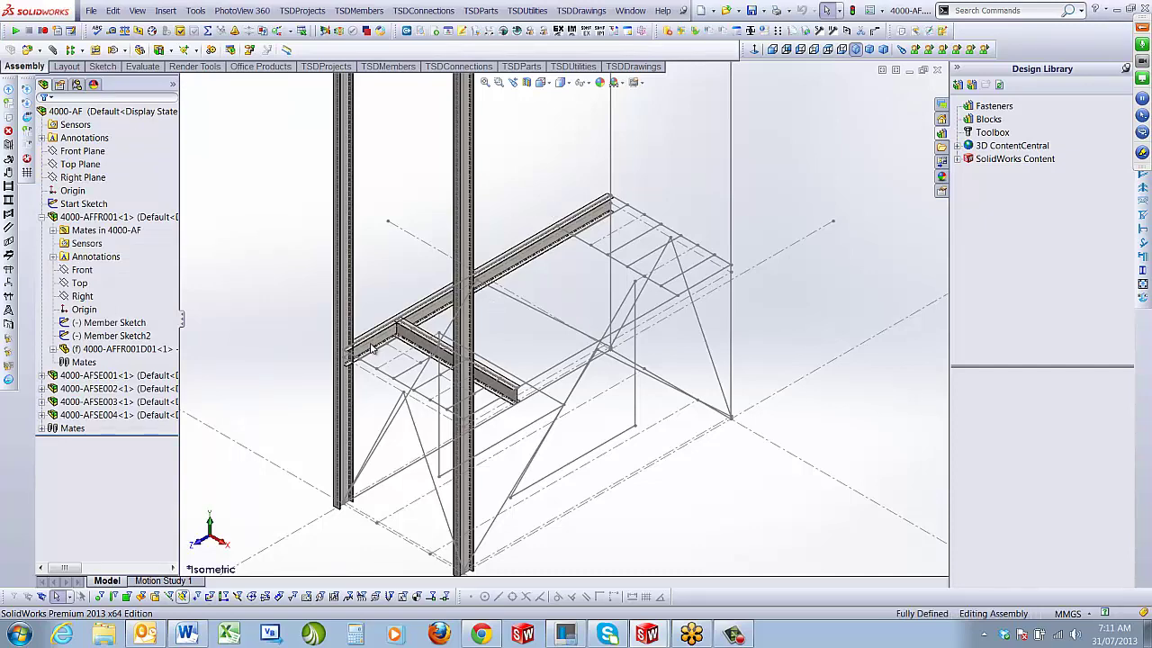
# Open the cross beam's subassembly 4000-AFSE002 and, from its SECTIONS folder, the part 4000-AFSE002M01
pyautogui.scroll(-2, 415, 334)
pyautogui.scroll(-5, 415, 334)
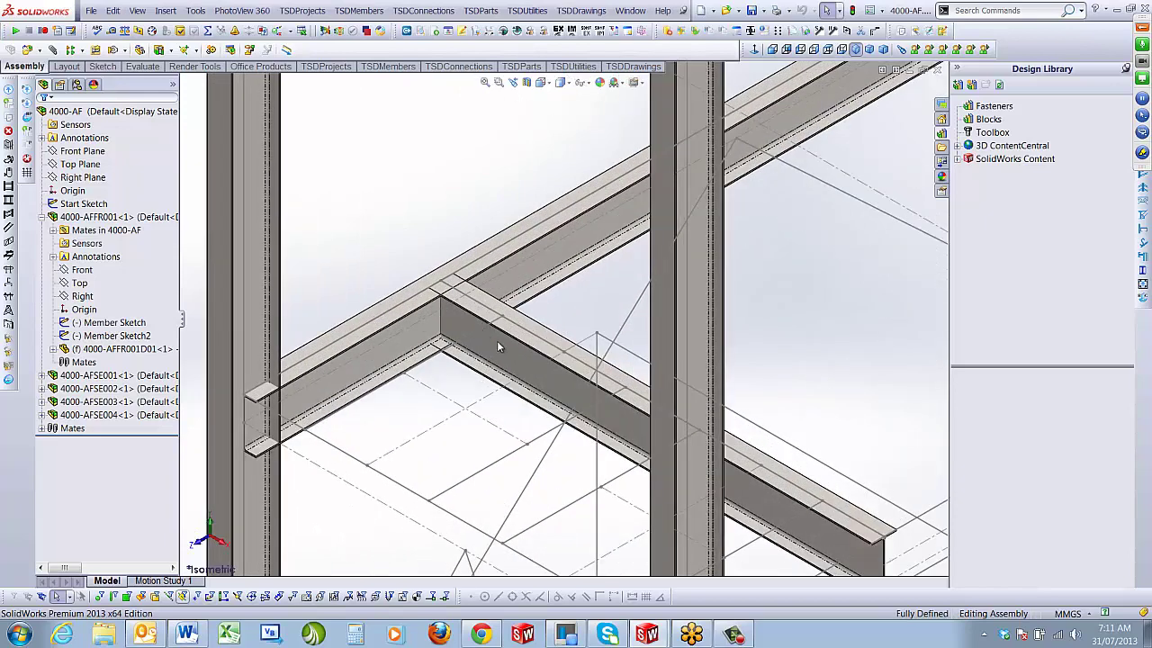
pyautogui.click(501, 347)
pyautogui.rightClick(117, 392)
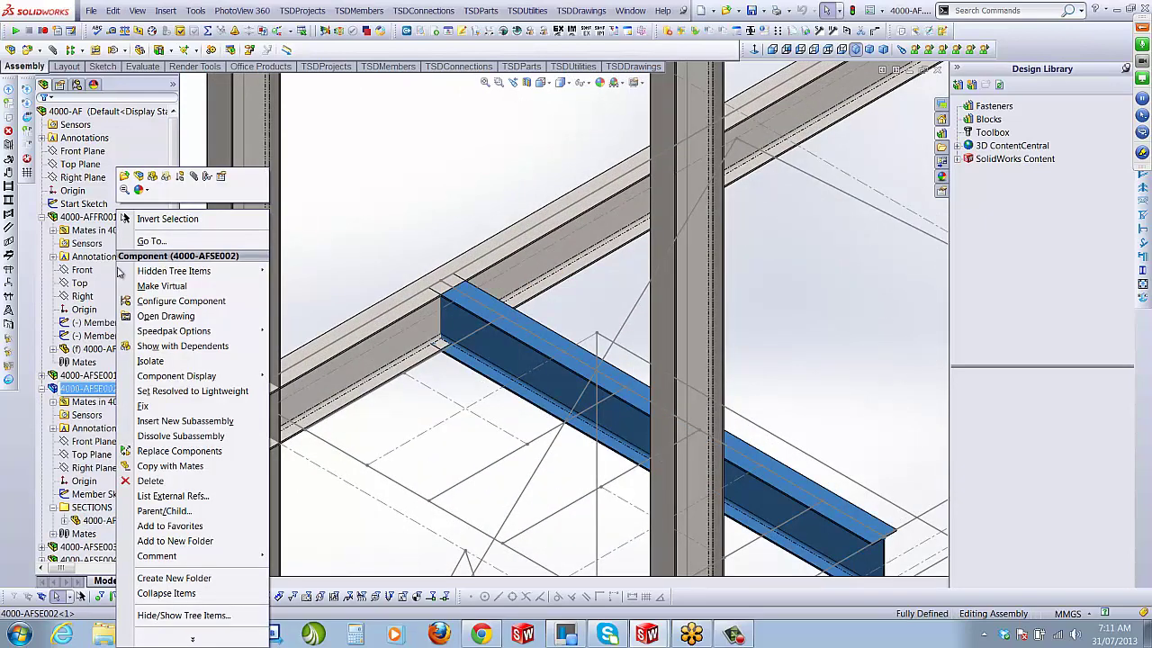
pyautogui.click(123, 175)
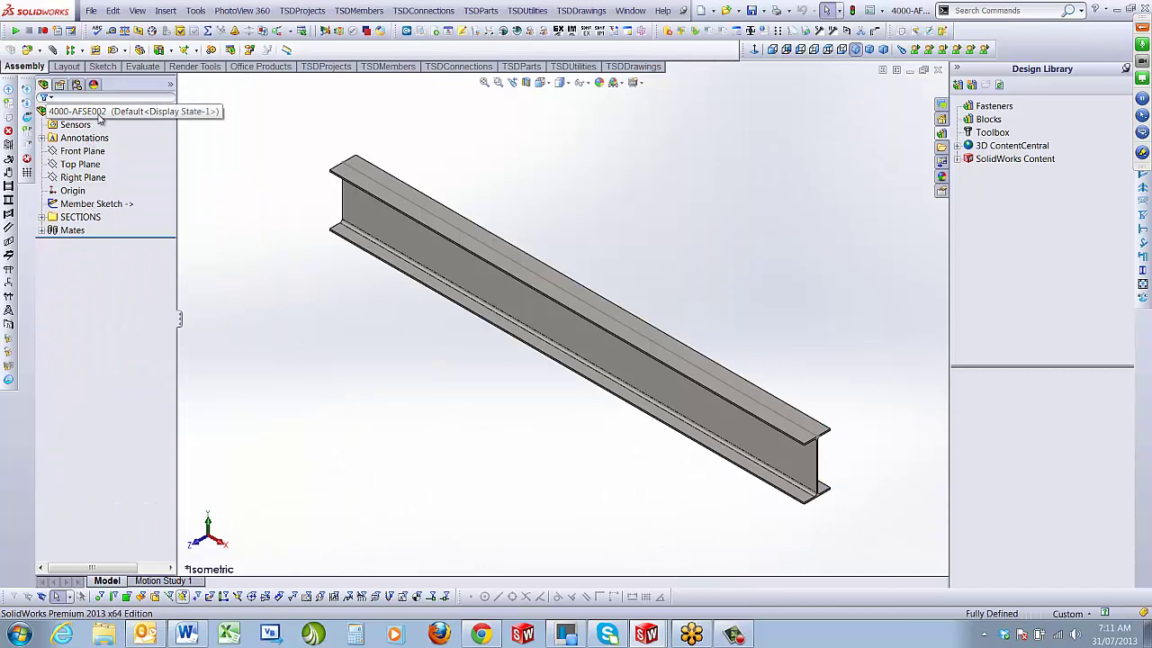
pyautogui.click(41, 218)
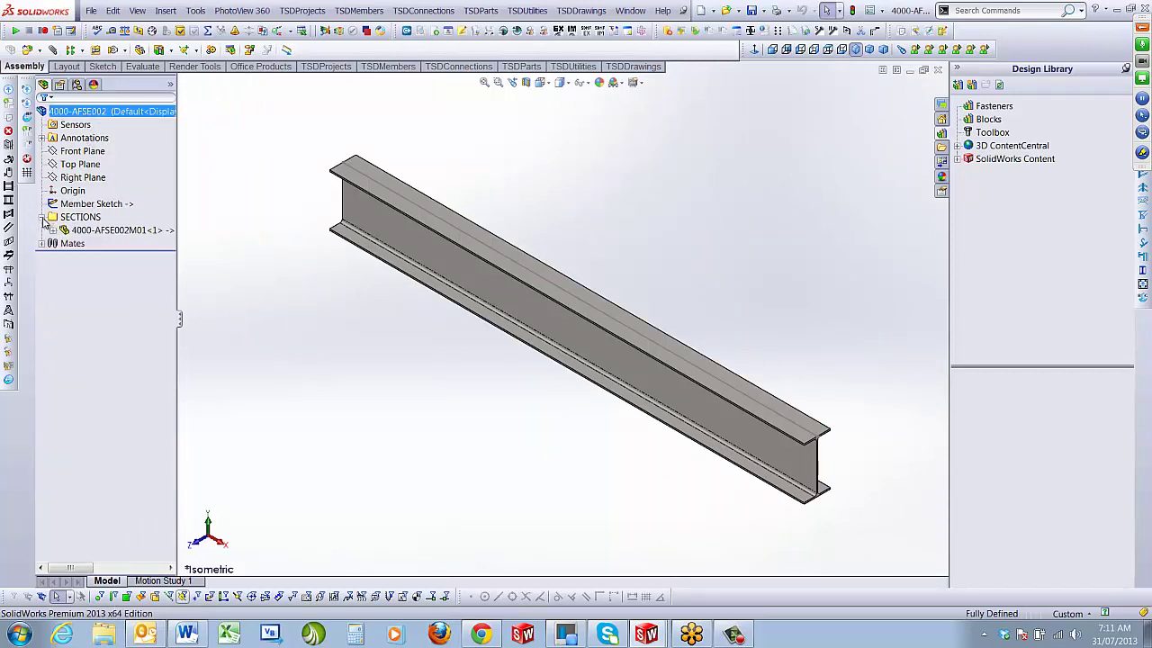
pyautogui.click(130, 232)
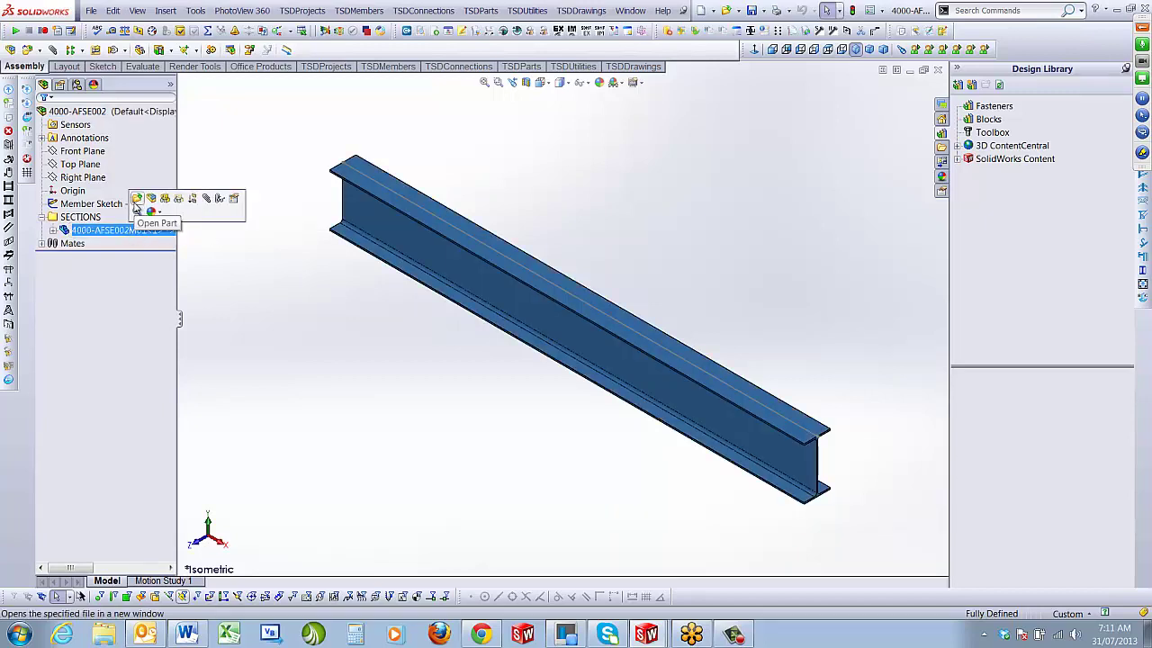
pyautogui.click(137, 207)
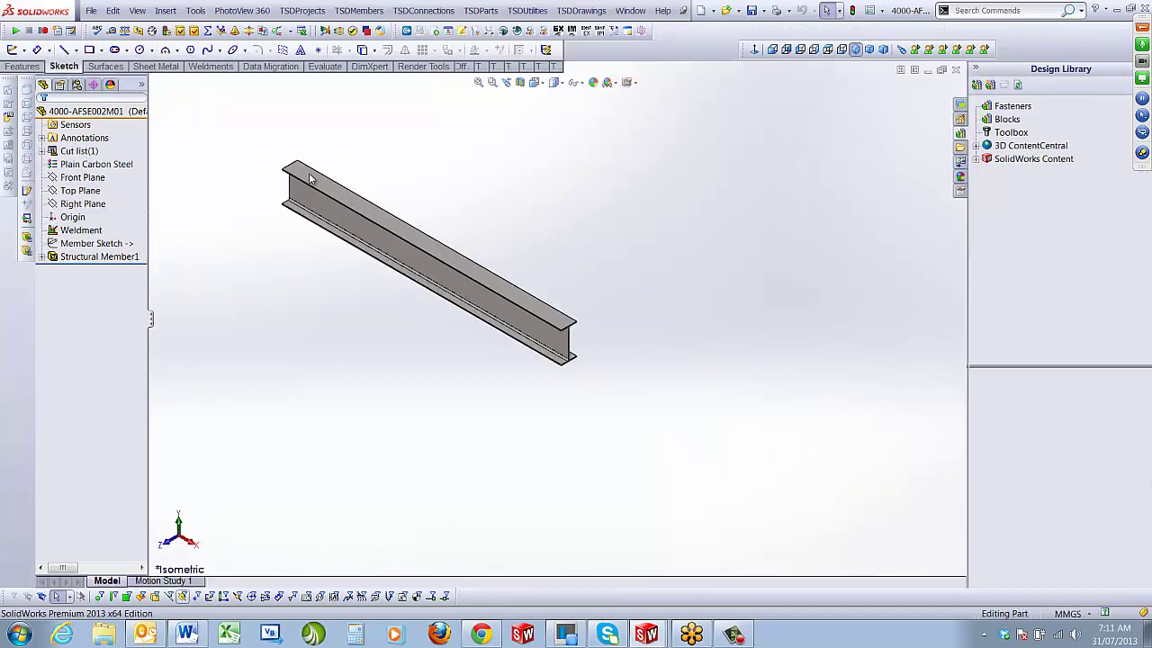
# Review the standard, type and size settings of the beam part's Structural Member feature, leaving without making changes
pyautogui.scroll(-2, 359, 202)
pyautogui.rightClick(364, 248)
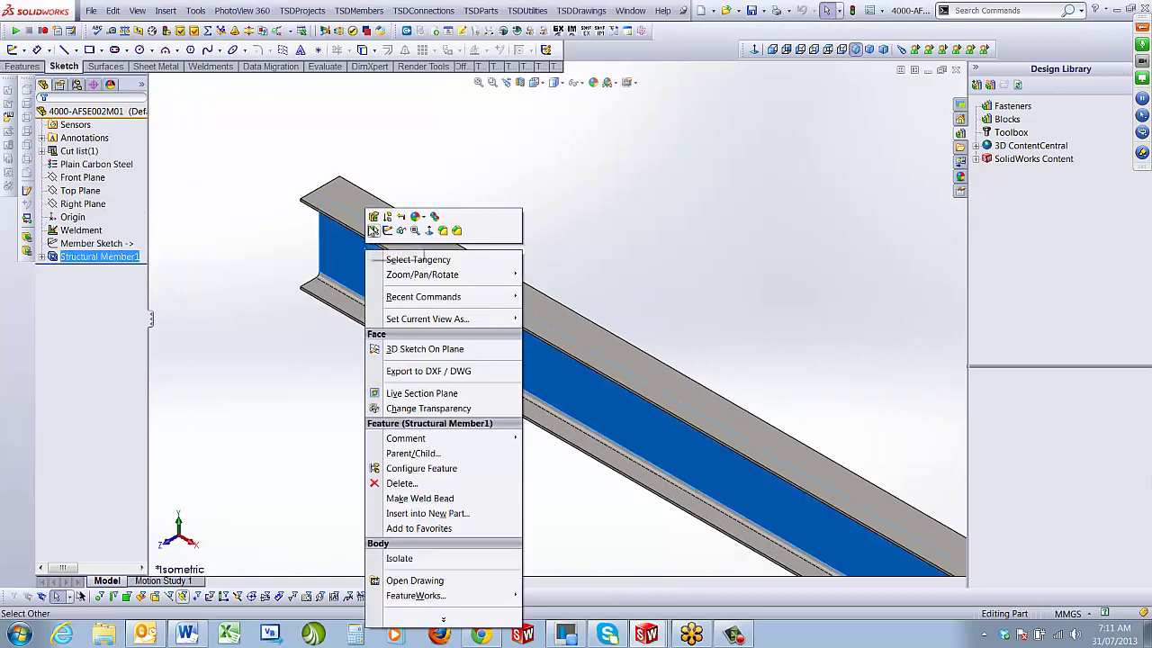
pyautogui.click(372, 215)
pyautogui.scroll(-2, 353, 208)
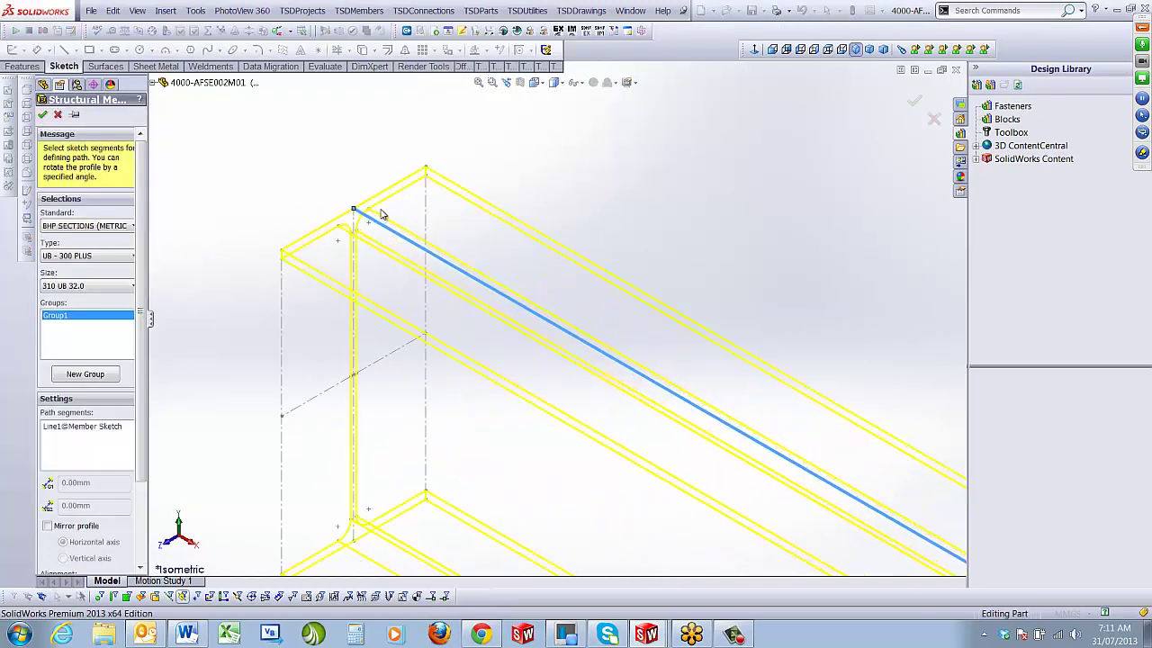
pyautogui.click(59, 117)
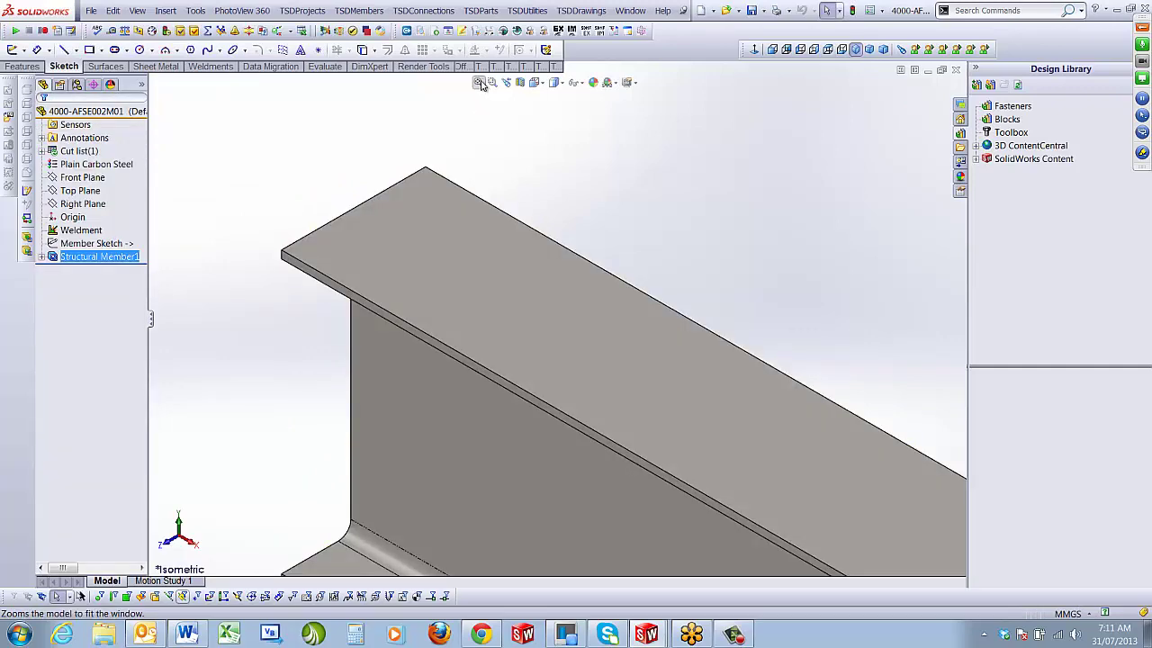
# View the whole beam part, and close it and its subassembly to return to the 4000-AF assembly
pyautogui.press('f')
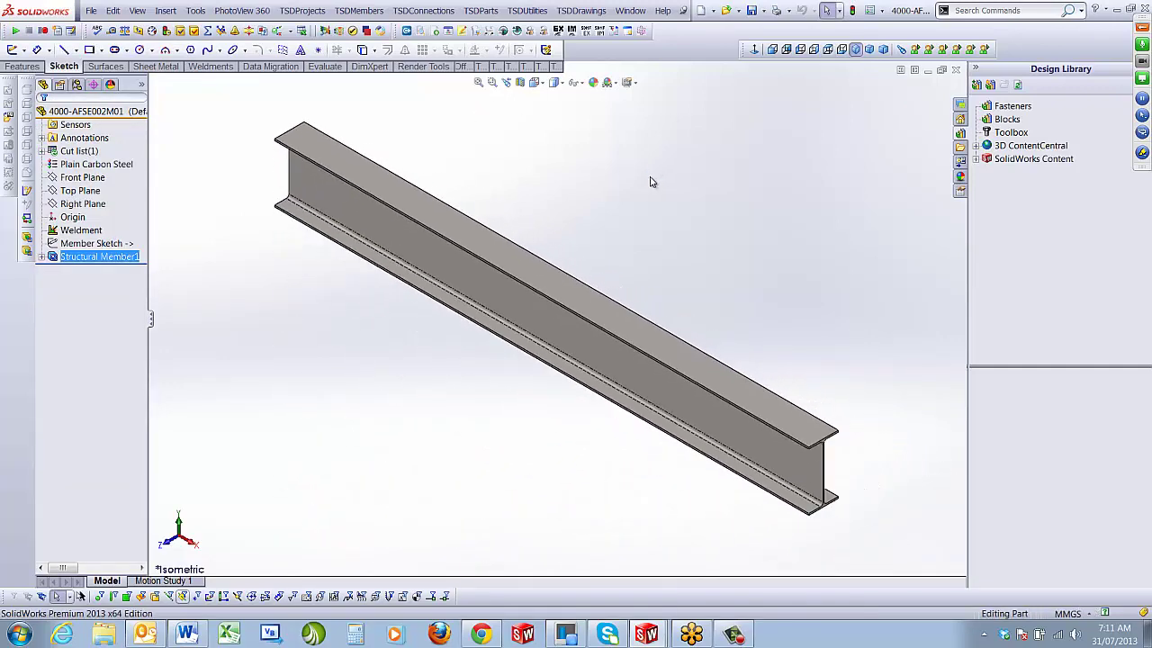
pyautogui.click(956, 69)
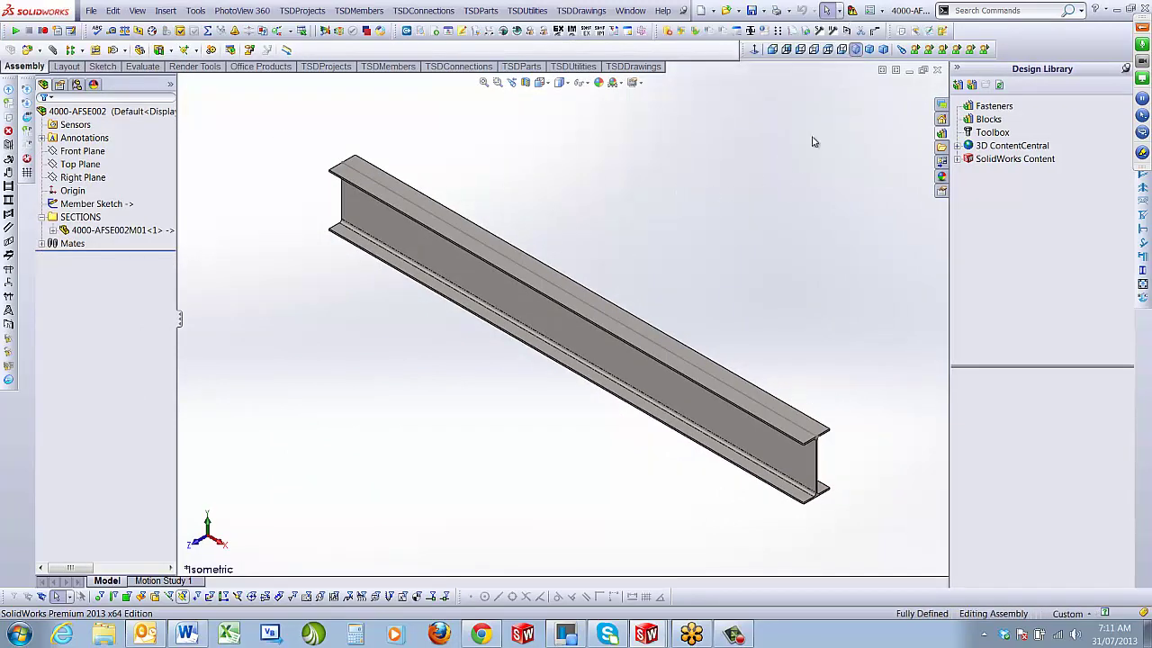
pyautogui.click(936, 70)
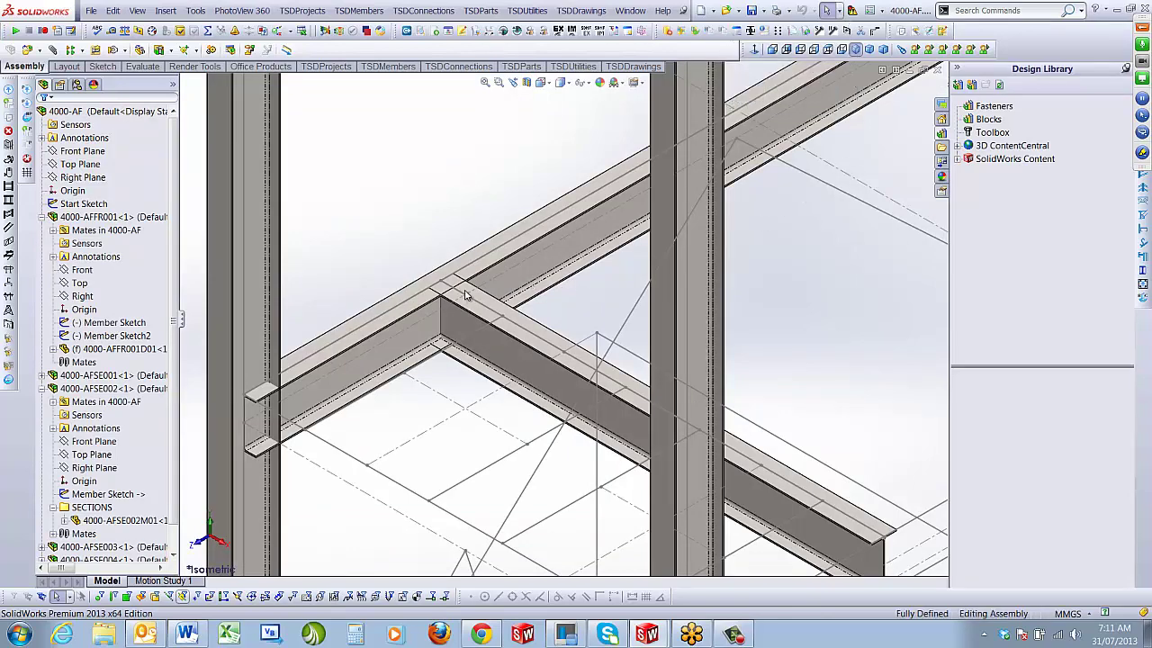
pyautogui.click(520, 279)
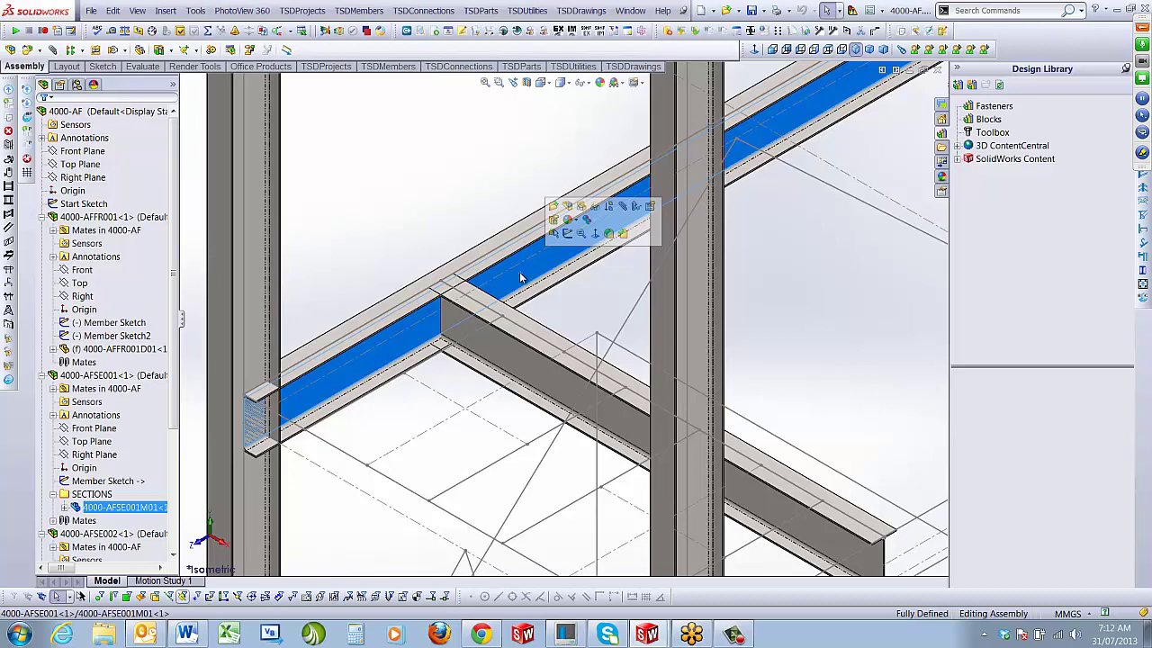
pyautogui.click(394, 192)
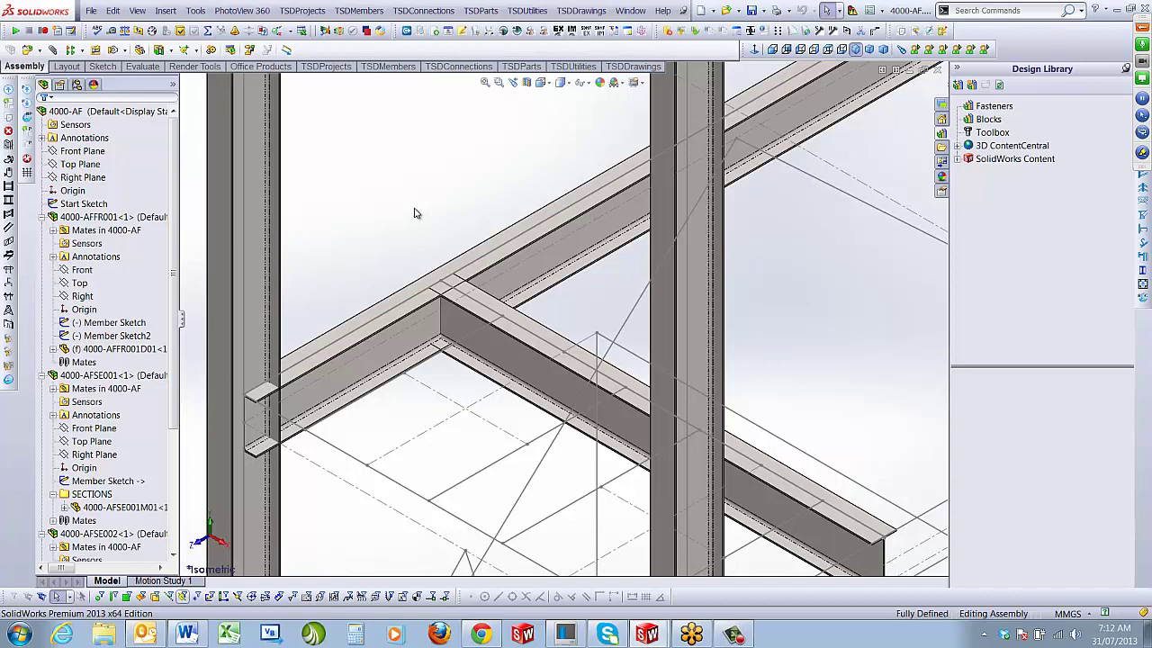
# Start creating a new connection at the junction of the two beams and choose connection type EP, END
pyautogui.scroll(-5, 466, 312)
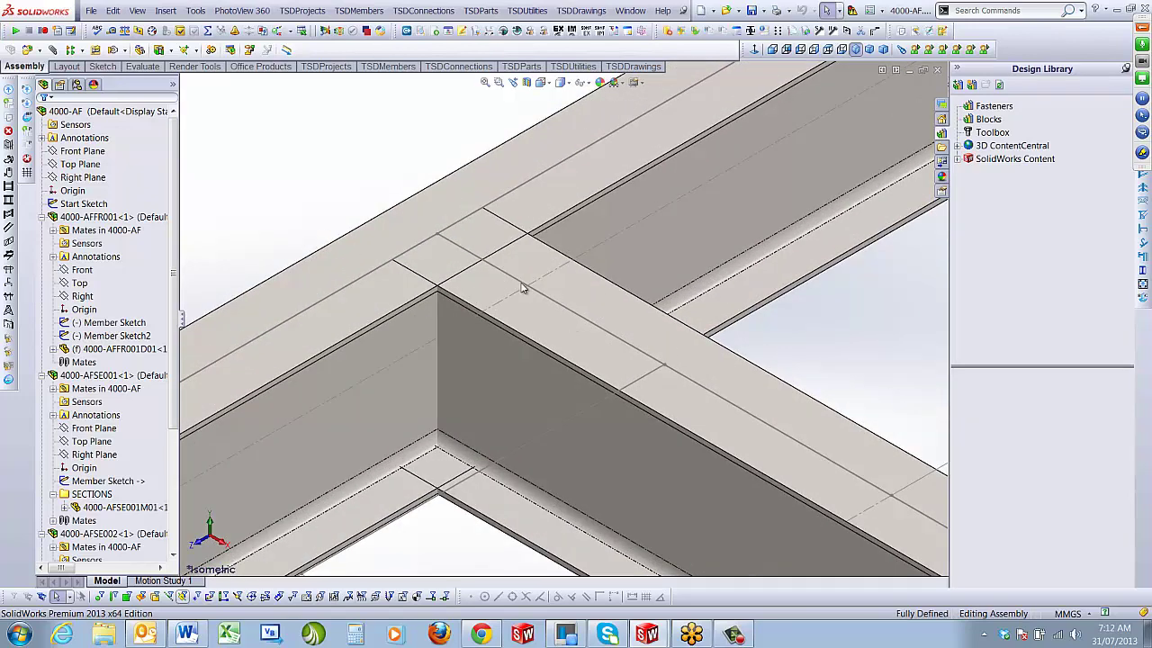
pyautogui.click(421, 10)
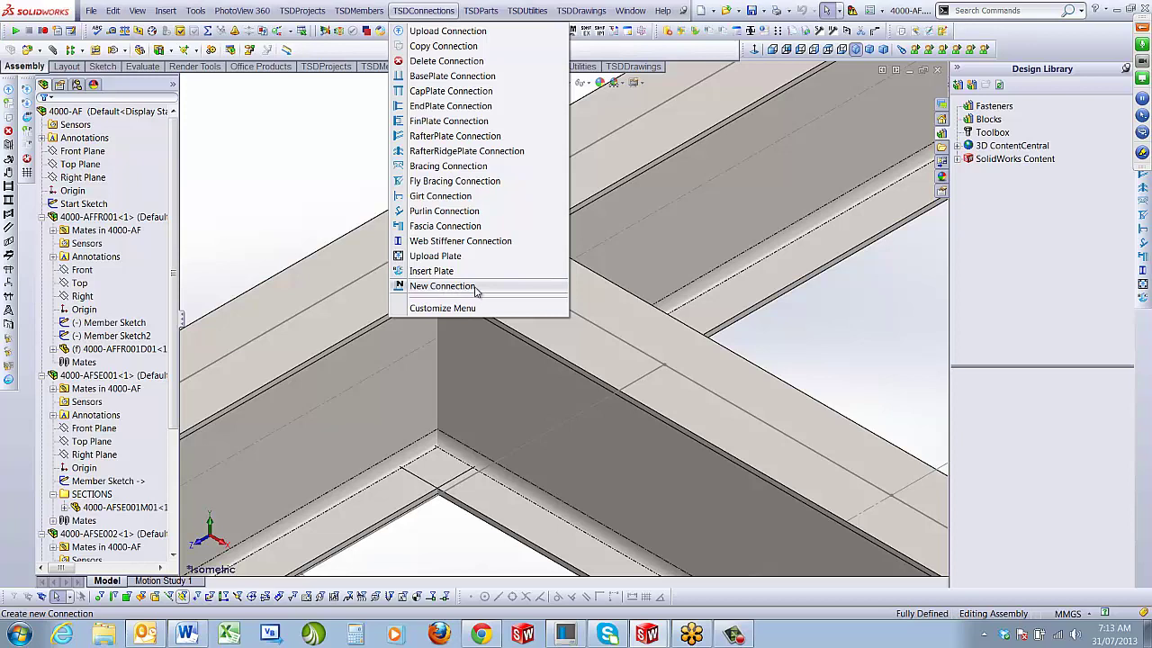
pyautogui.click(475, 287)
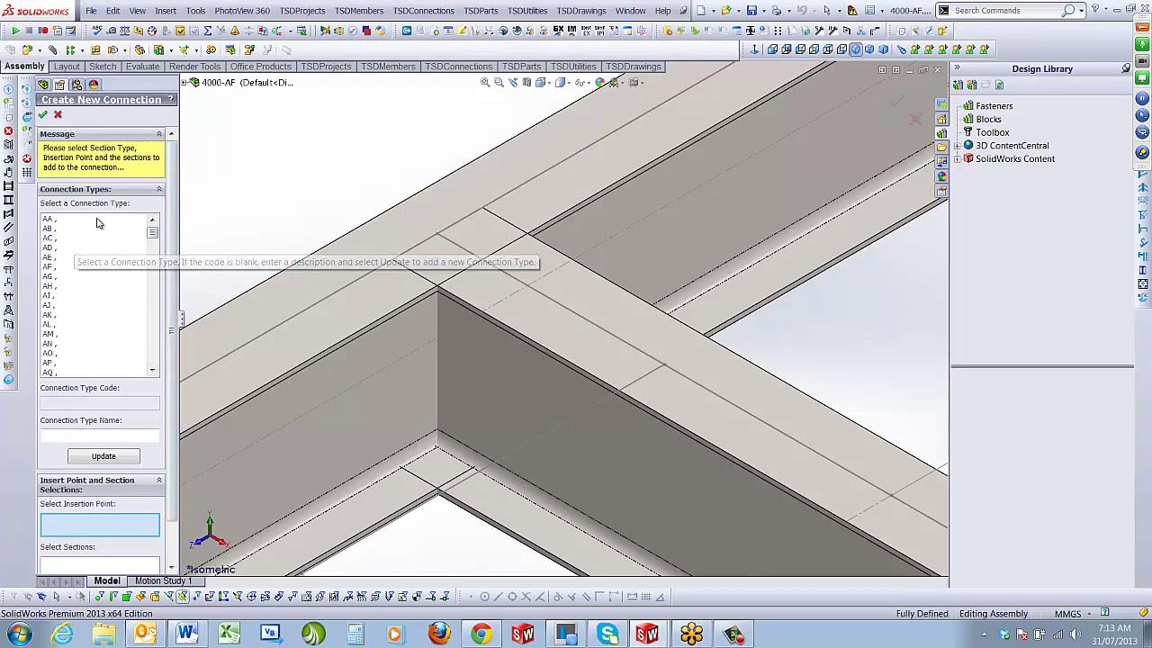
pyautogui.click(90, 247)
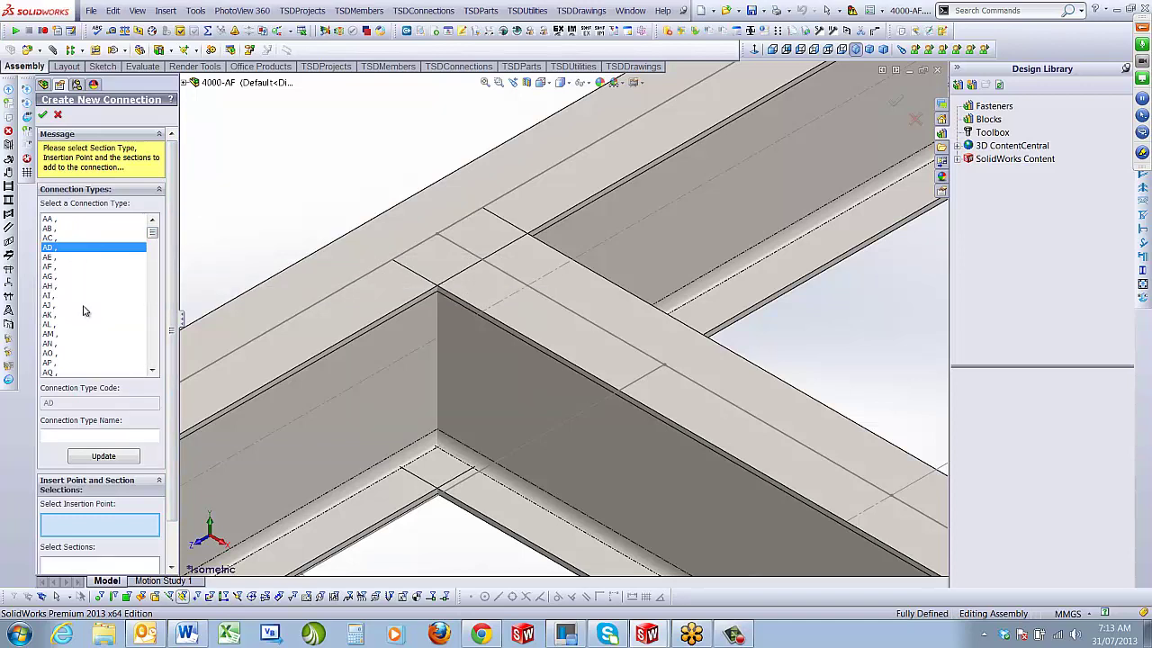
pyautogui.press('e')
pyautogui.press('p')
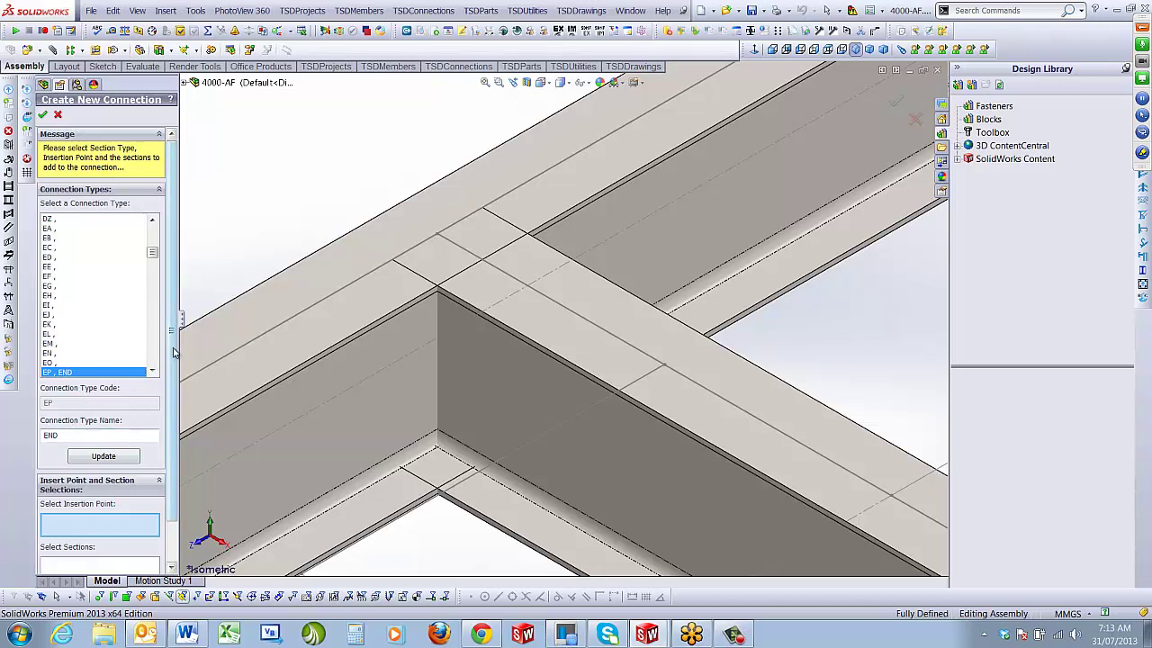
# Create the connection at the cross beam's sketch end point with the long beam and the cross beam as its sections
pyautogui.scroll(-2, 174, 351)
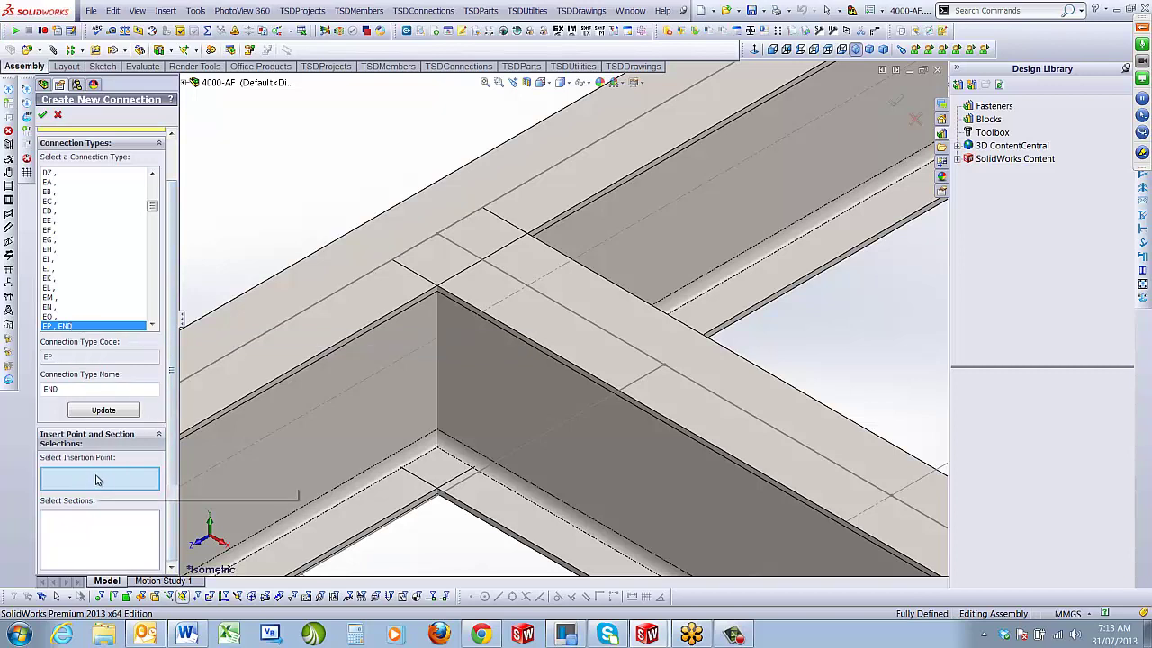
pyautogui.click(437, 235)
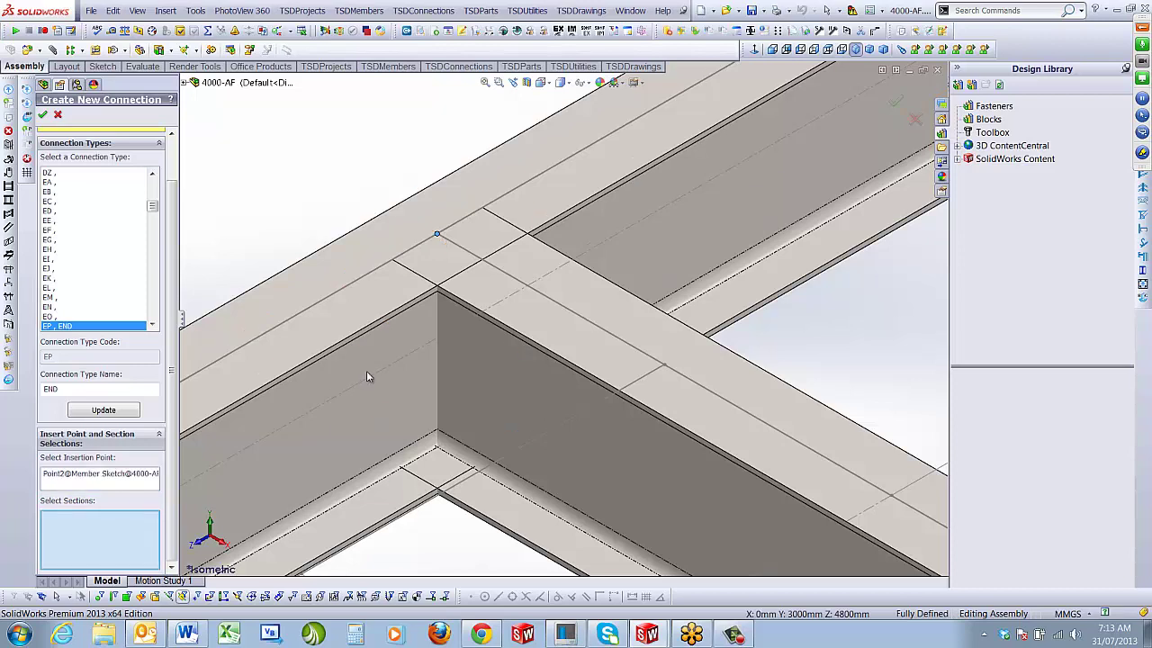
pyautogui.click(276, 415)
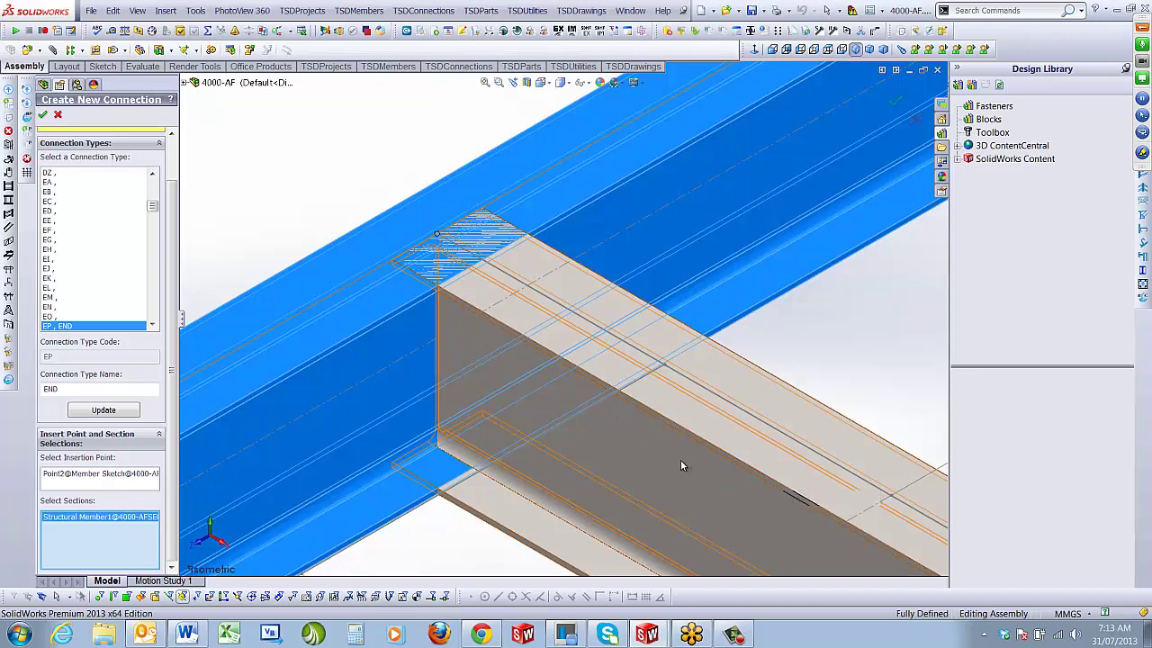
pyautogui.click(656, 451)
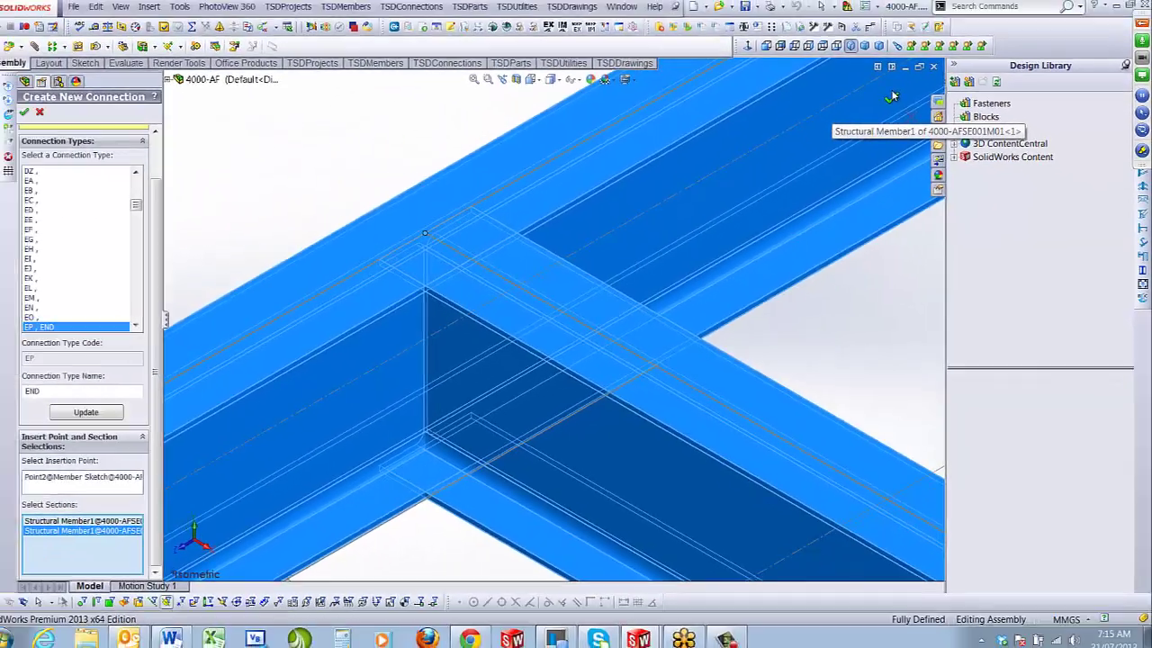
pyautogui.click(826, 55)
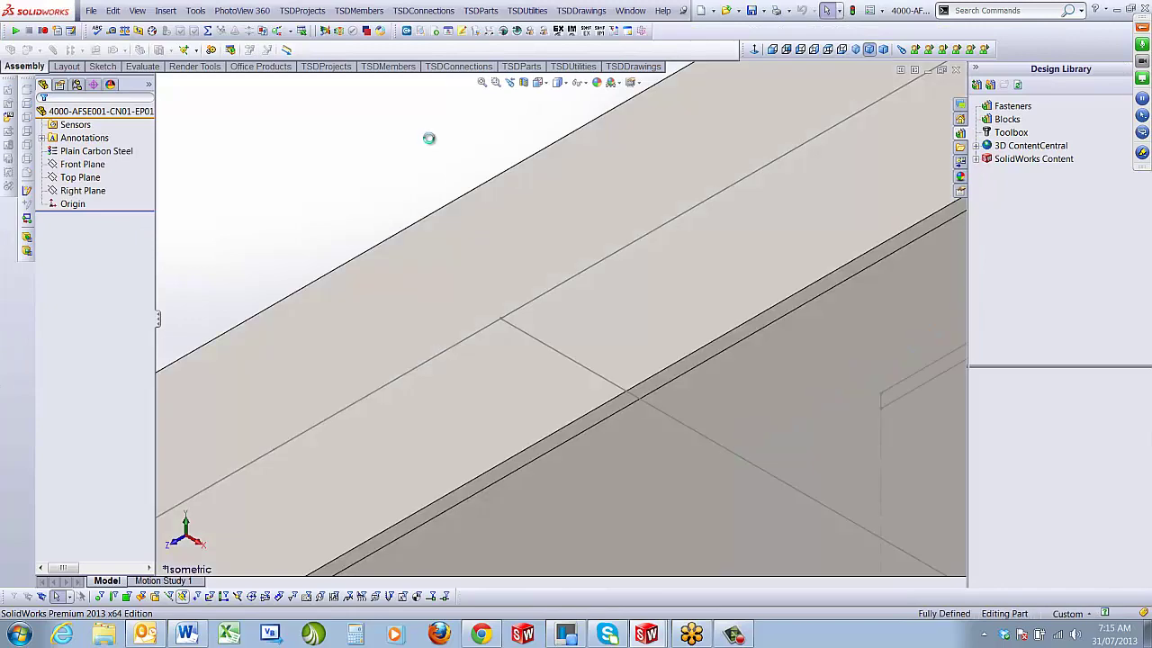
# Insert the six-hole plate into the new connection assembly and move it into open space beside the beams
pyautogui.press('f')
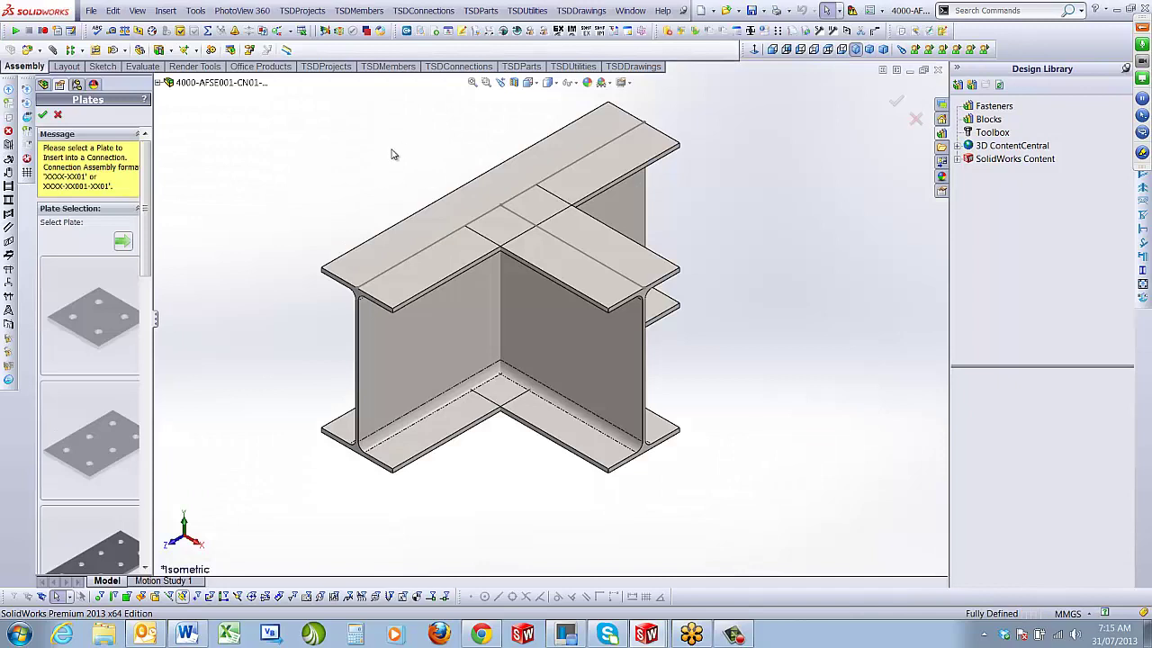
pyautogui.moveTo(153, 160); pyautogui.dragTo(193, 184)
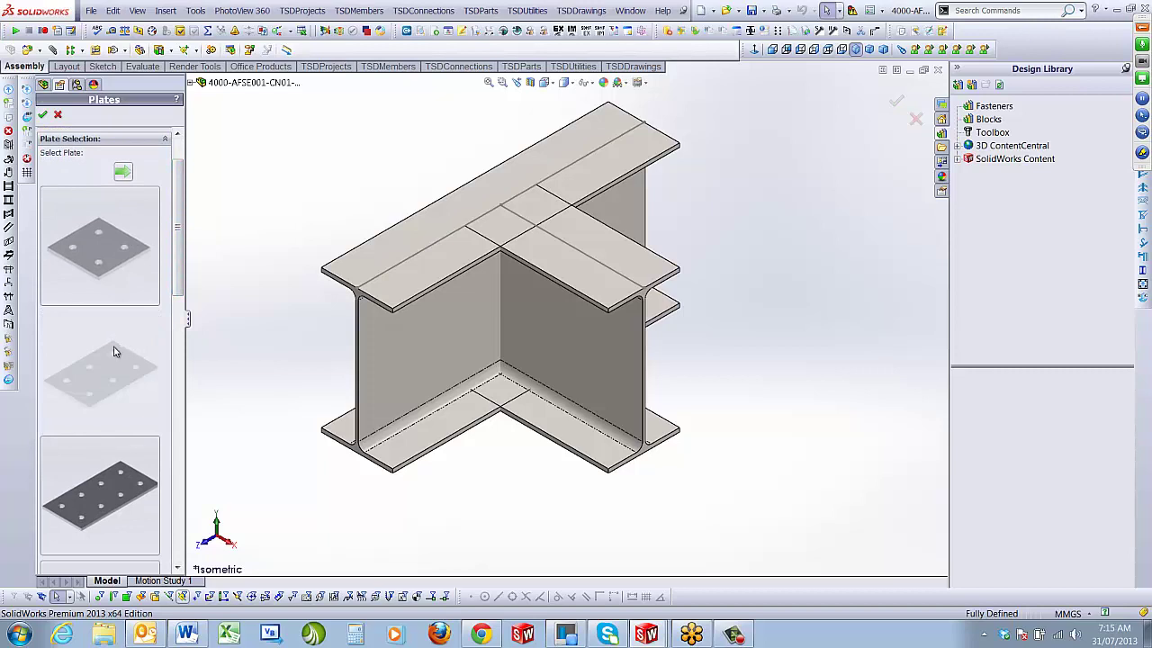
pyautogui.click(895, 97)
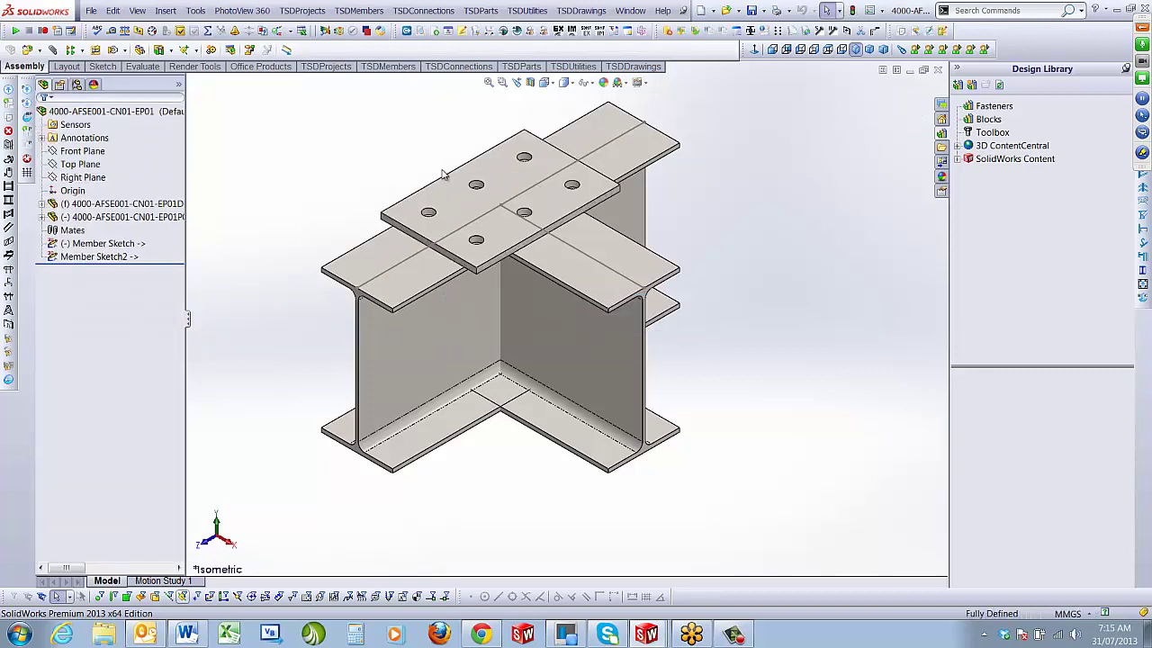
pyautogui.moveTo(506, 187); pyautogui.dragTo(817, 312)
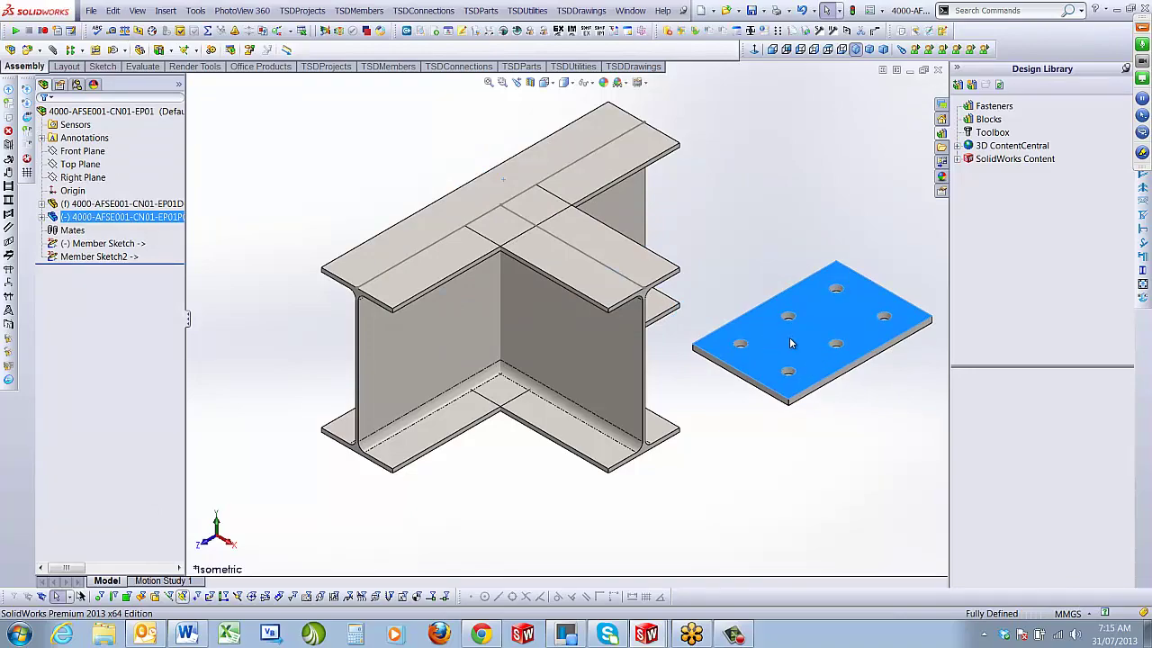
pyautogui.click(493, 260)
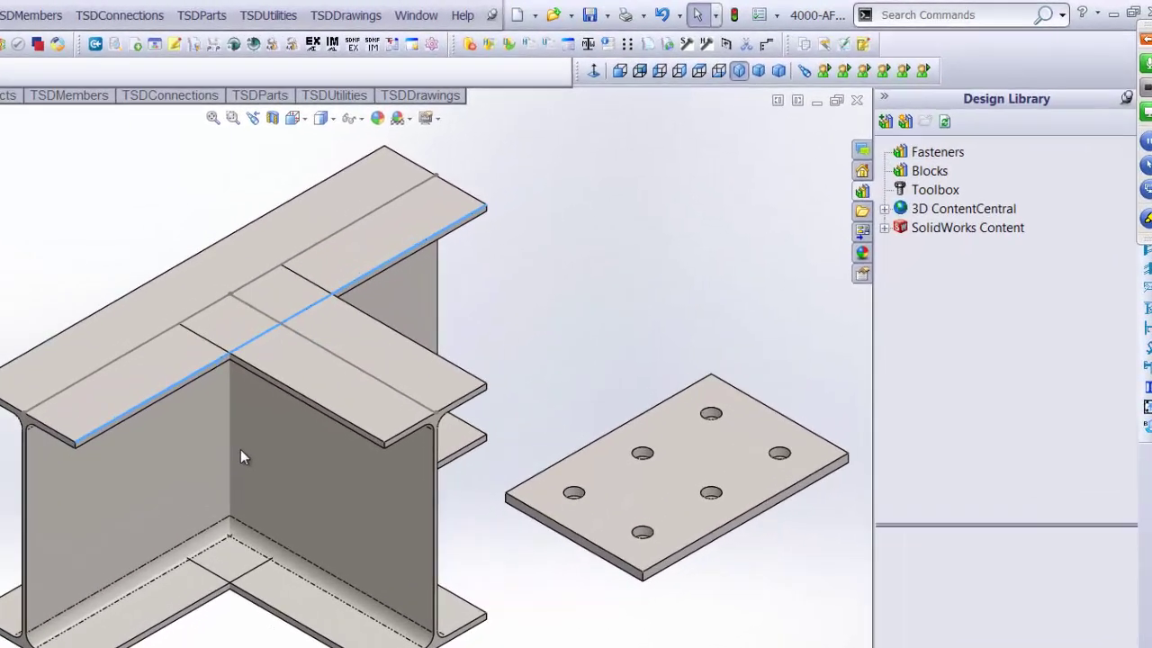
# Insert the plate with two chamfered corners into the connection assembly and move it into open space below the beams
pyautogui.click(639, 290)
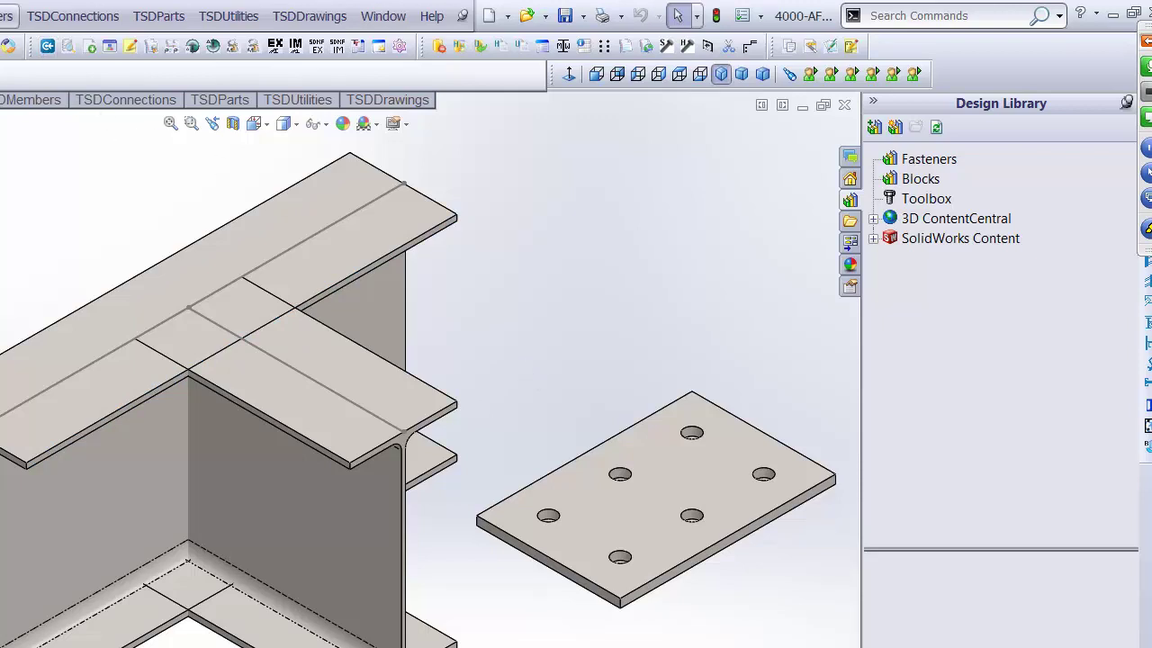
pyautogui.click(73, 15)
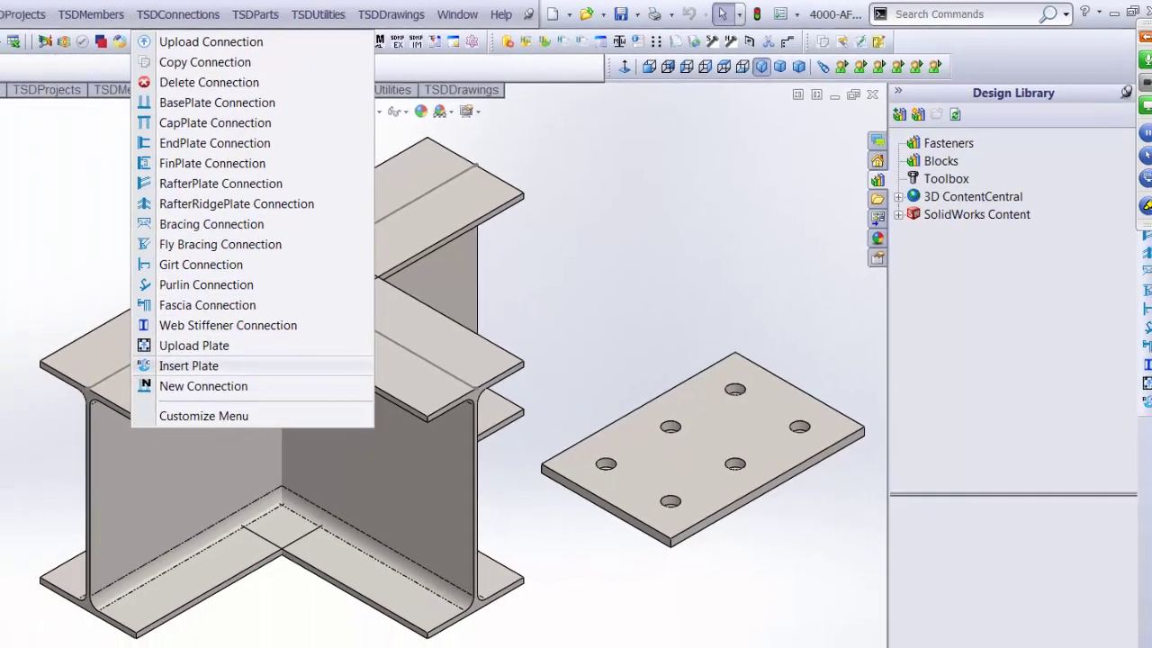
pyautogui.click(84, 406)
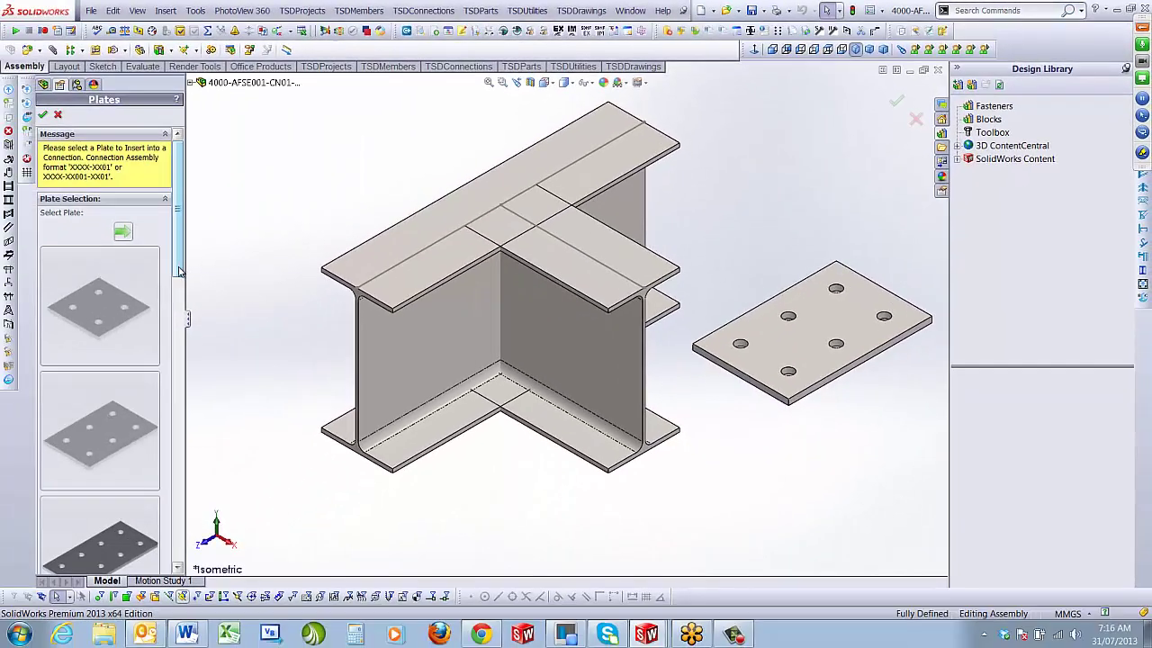
pyautogui.scroll(-10, 179, 272)
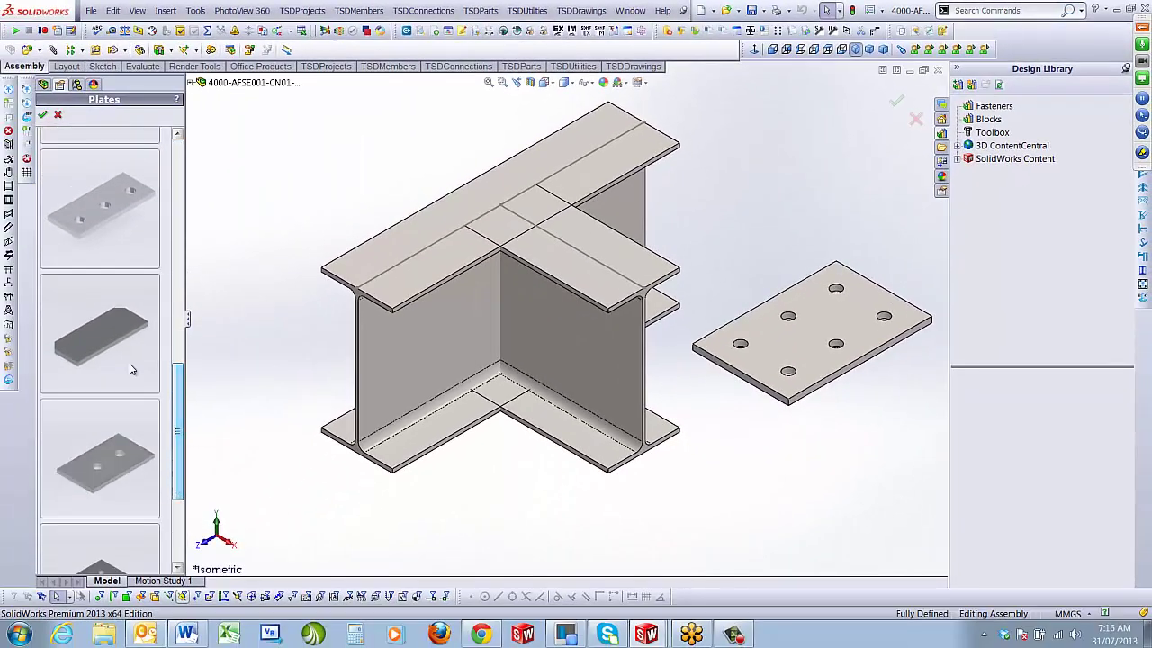
pyautogui.click(43, 115)
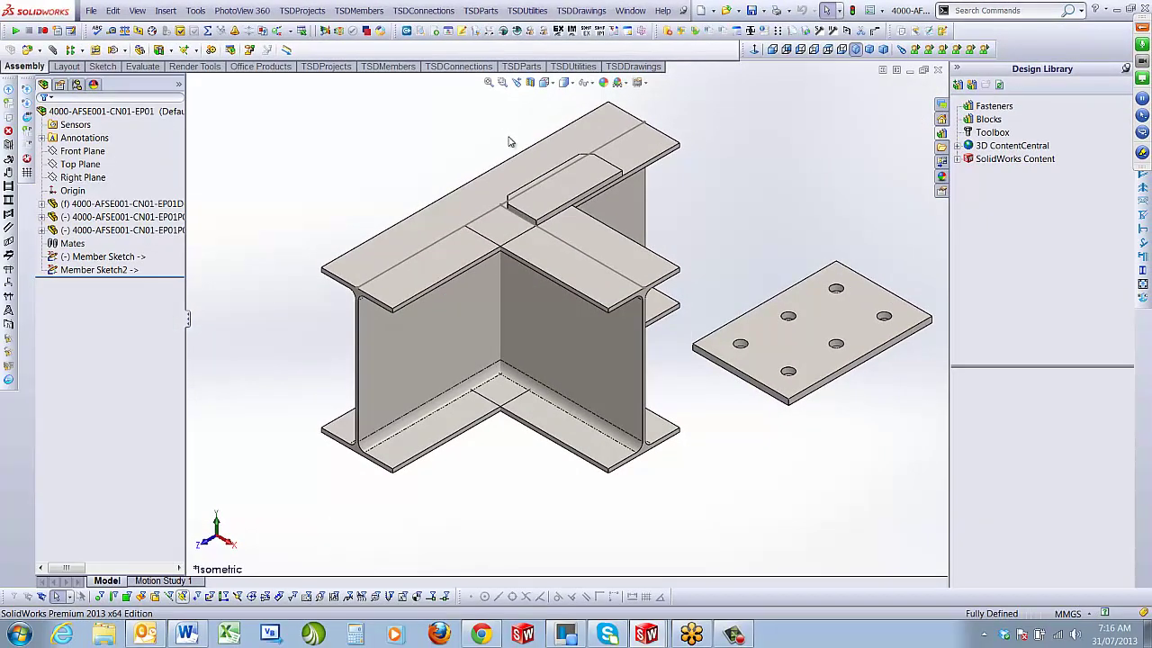
pyautogui.moveTo(510, 444); pyautogui.dragTo(489, 493)
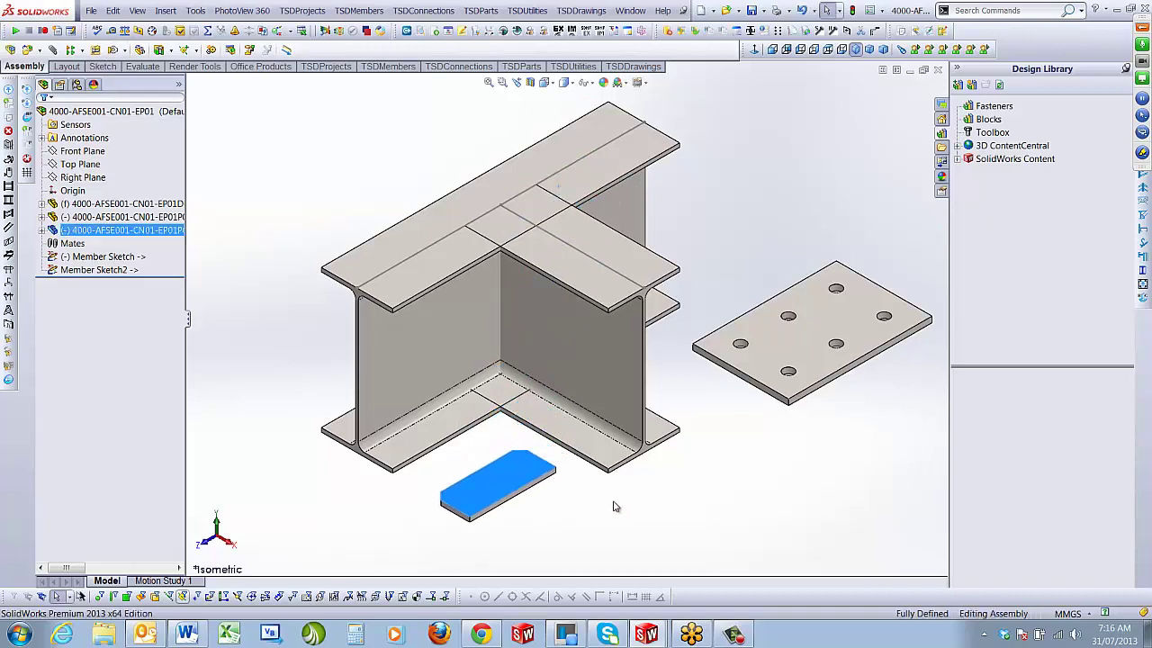
pyautogui.click(623, 499)
# Edit the chamfered plate's extrusion in context to a Mid Plane end condition, and return to the assembly
pyautogui.scroll(-6, 519, 473)
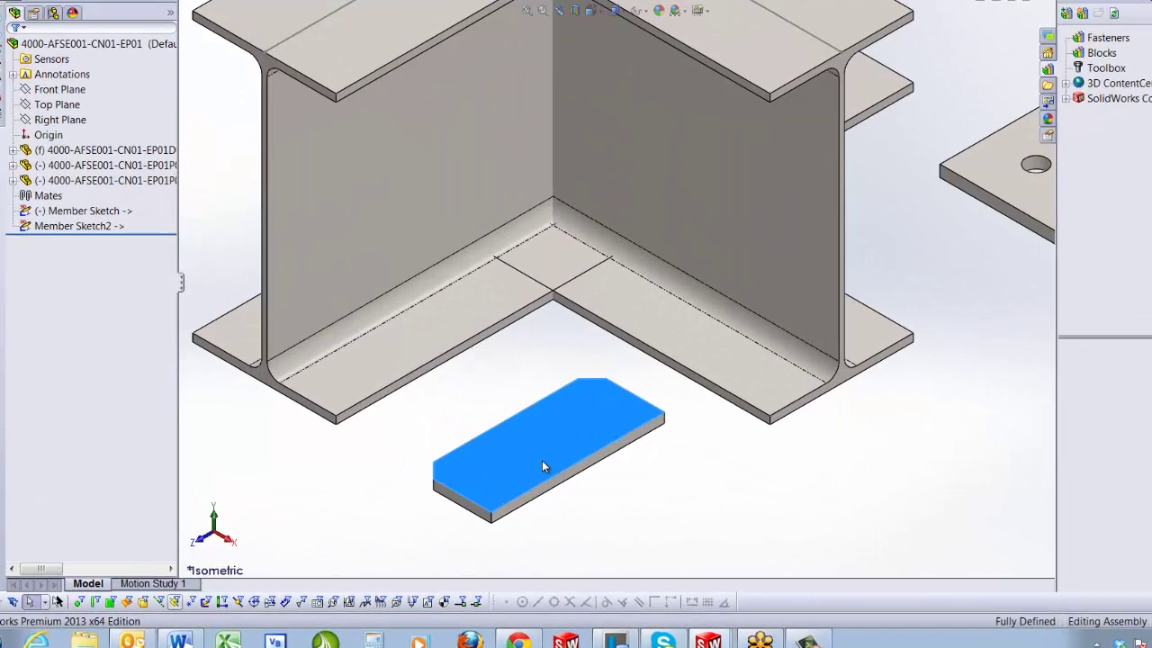
pyautogui.click(470, 468)
pyautogui.click(637, 340)
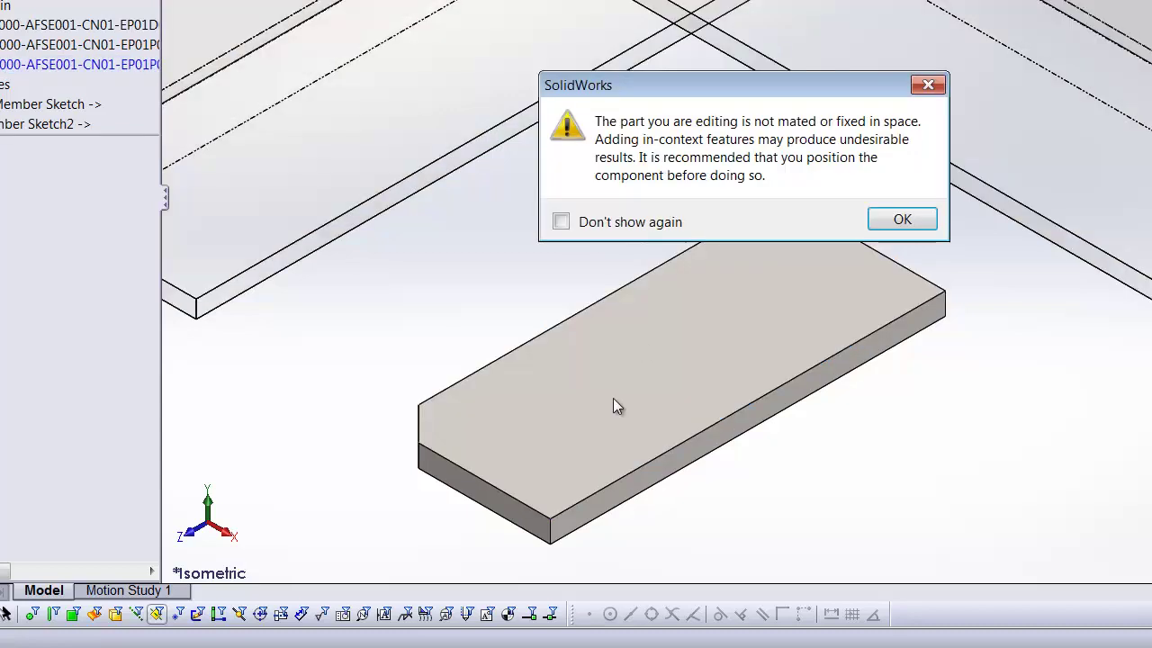
pyautogui.click(897, 219)
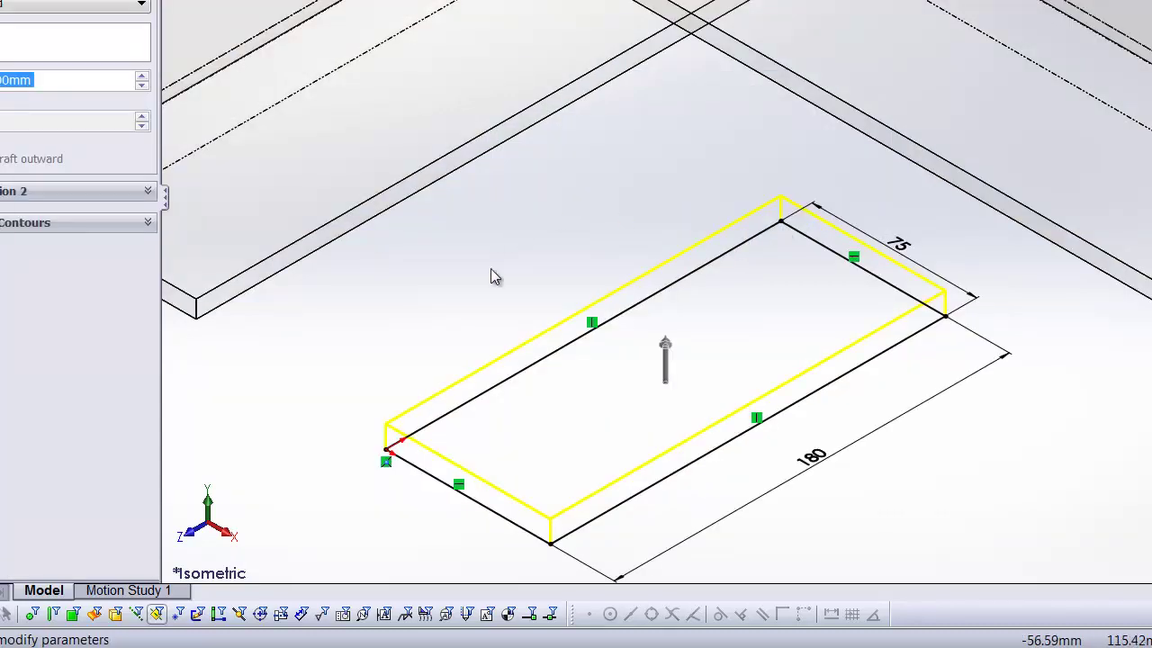
pyautogui.click(54, 4)
pyautogui.click(34, 93)
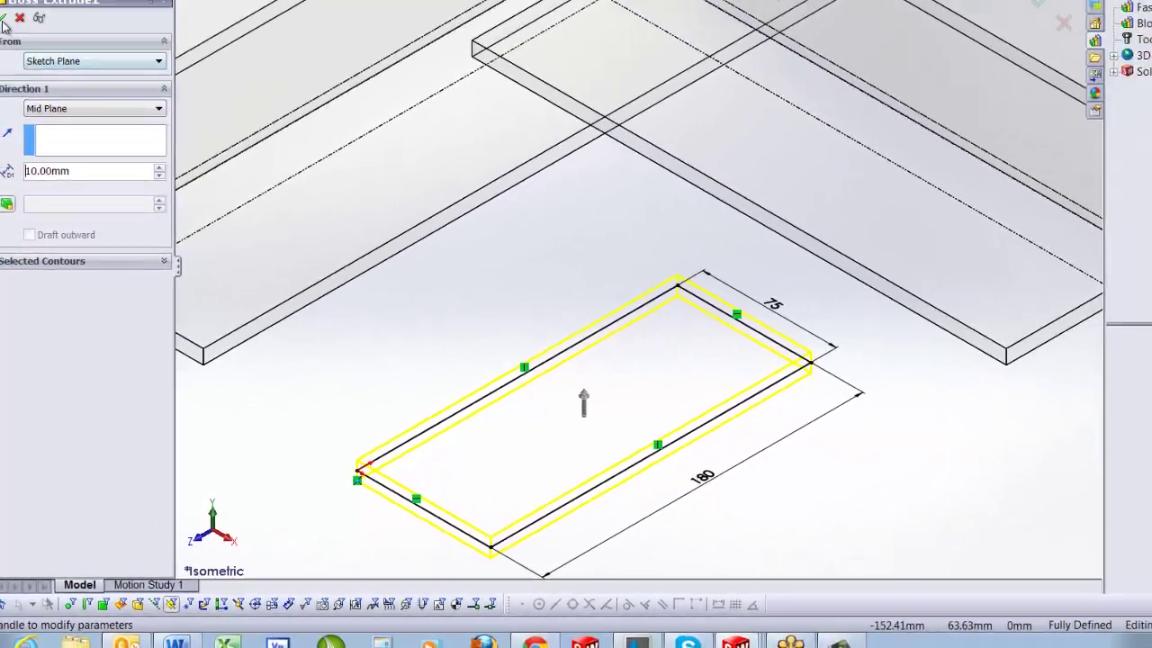
pyautogui.click(44, 115)
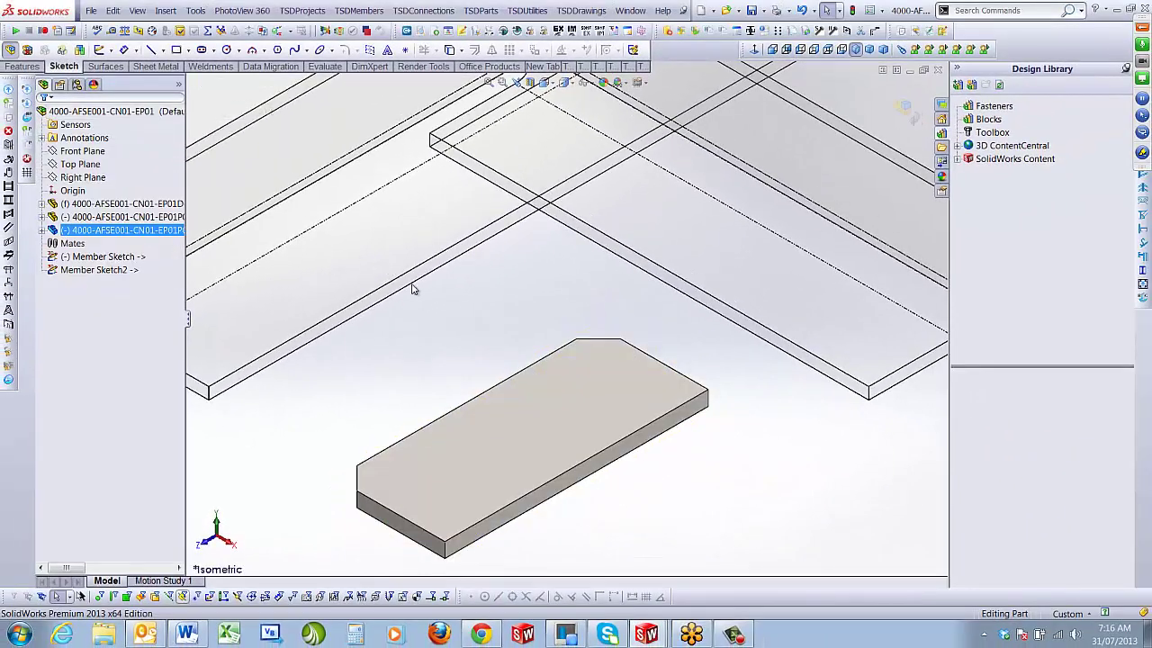
pyautogui.click(446, 296)
pyautogui.scroll(3, 585, 346)
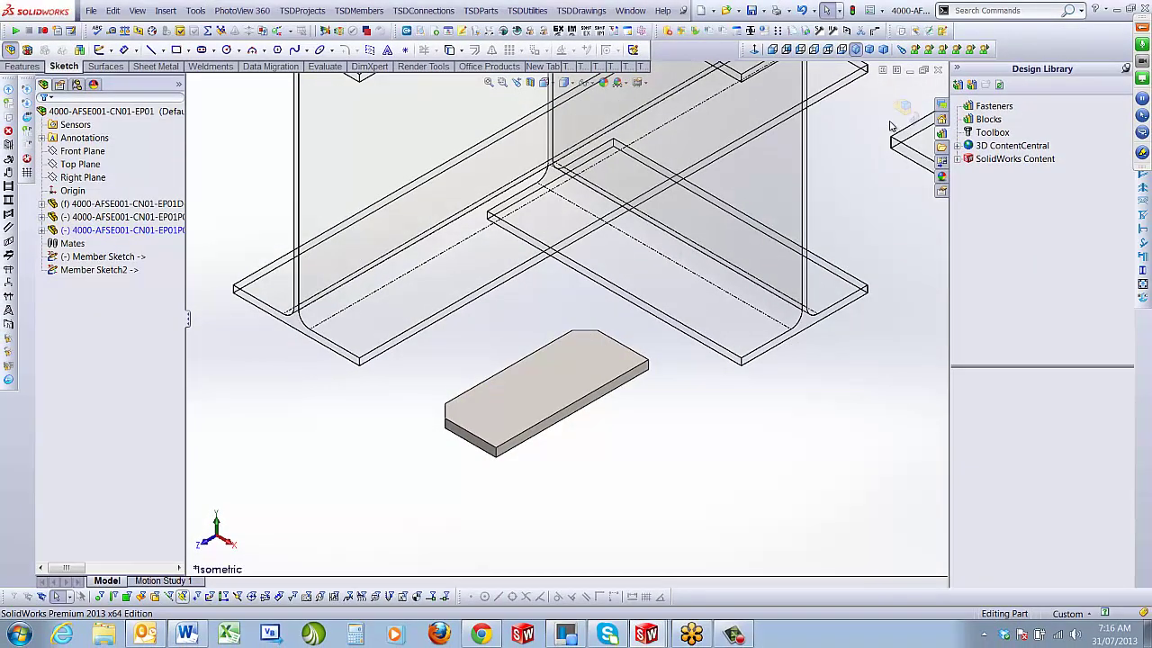
pyautogui.click(905, 107)
# Add a coincident mate between the chamfered plate's Top Plane and the assembly's Front Plane
pyautogui.scroll(4, 851, 161)
pyautogui.scroll(1, 721, 113)
pyautogui.scroll(-1, 720, 112)
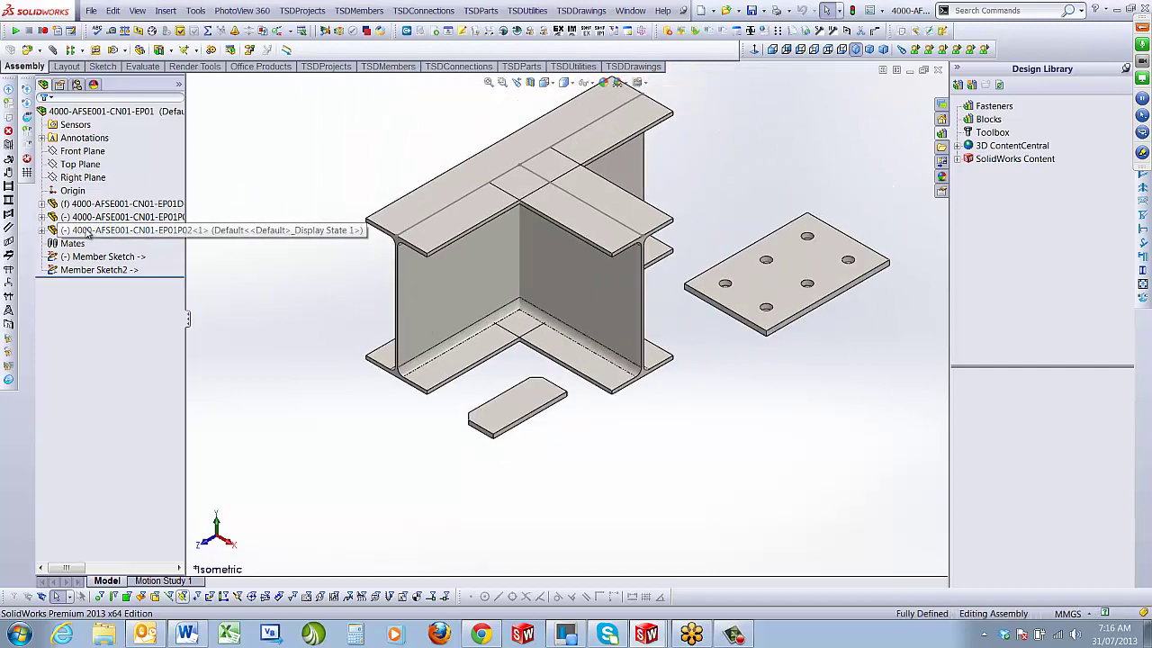
pyautogui.click(126, 230)
pyautogui.click(42, 230)
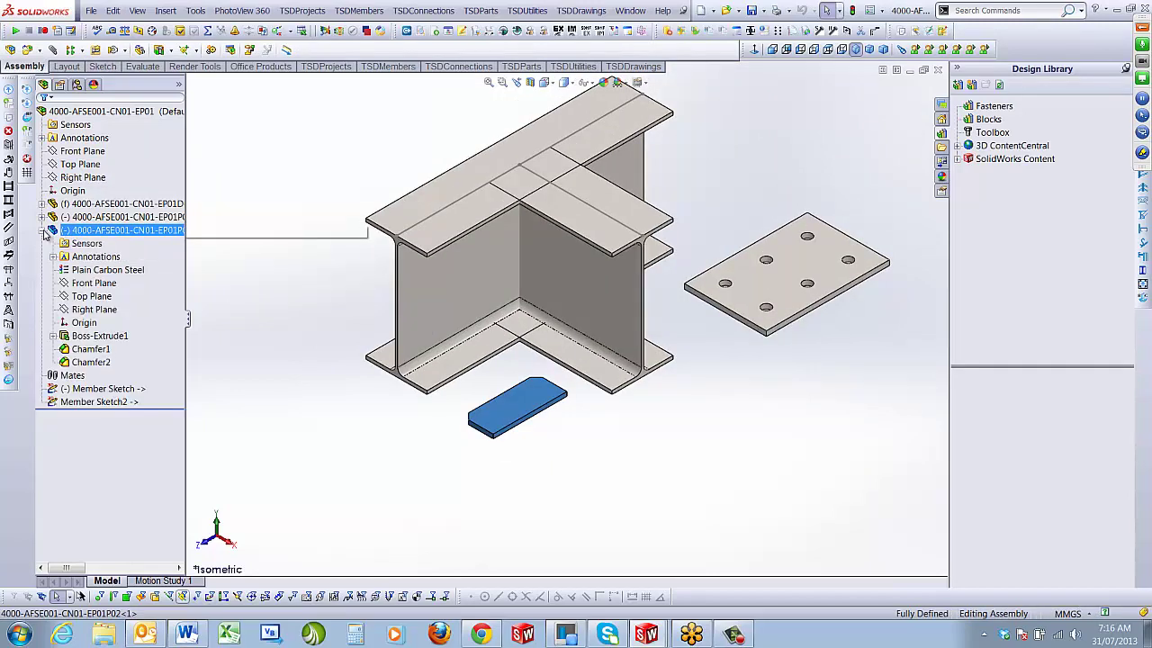
pyautogui.click(93, 297)
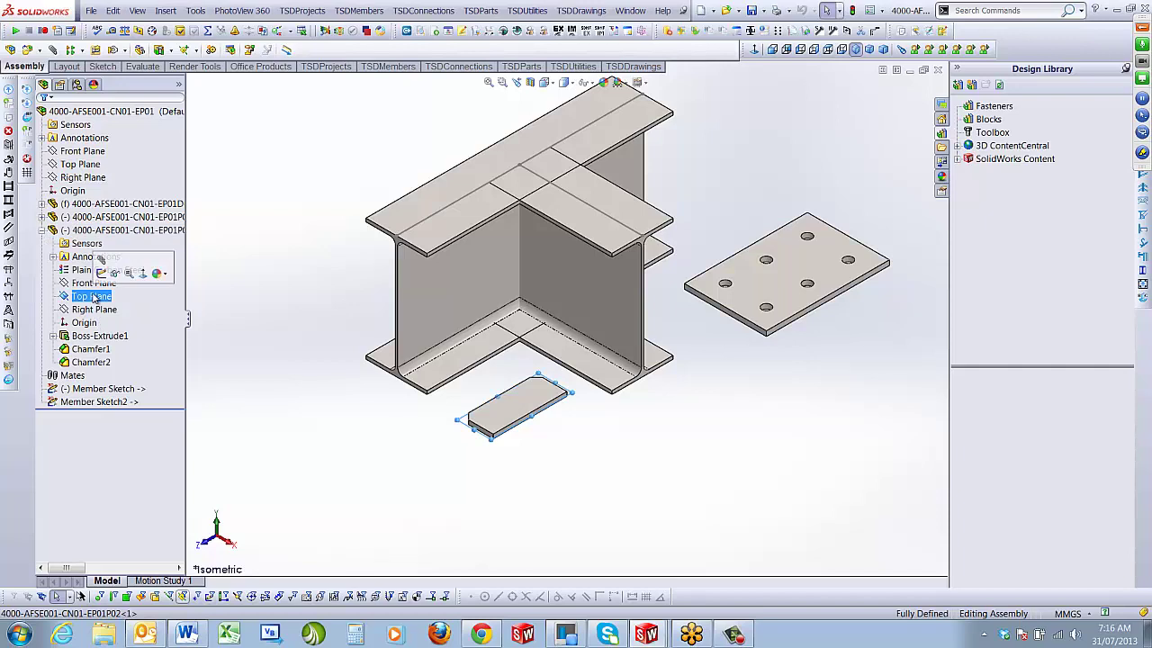
pyautogui.keyDown('ctrl'); pyautogui.click(82, 152); pyautogui.keyUp('ctrl')
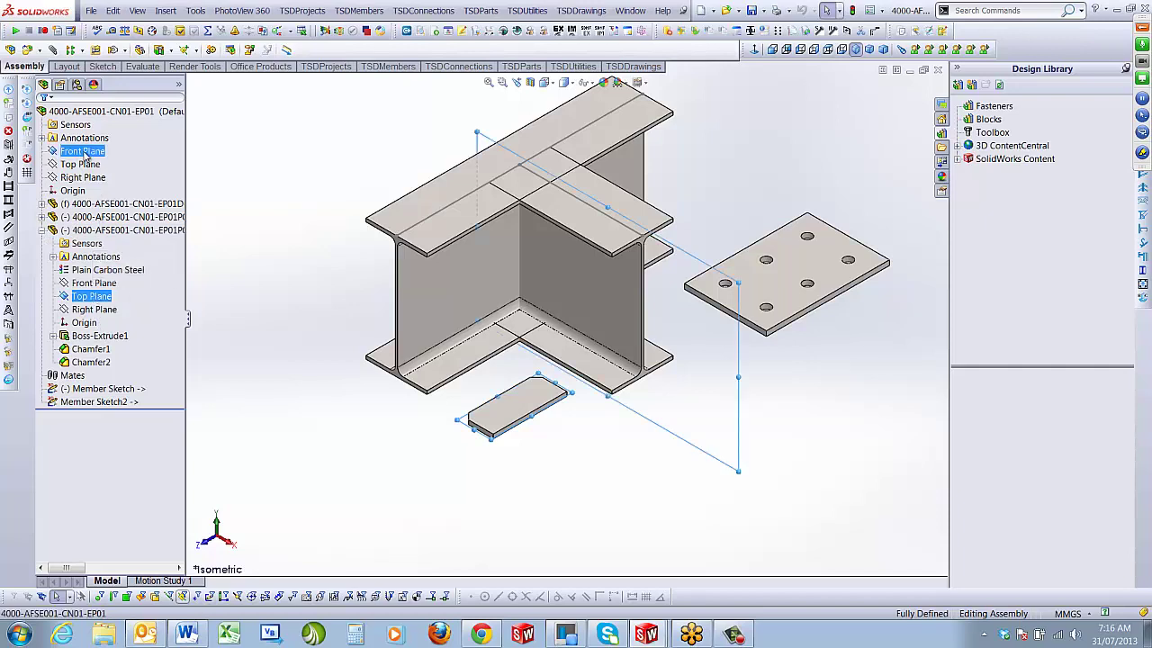
pyautogui.click(52, 50)
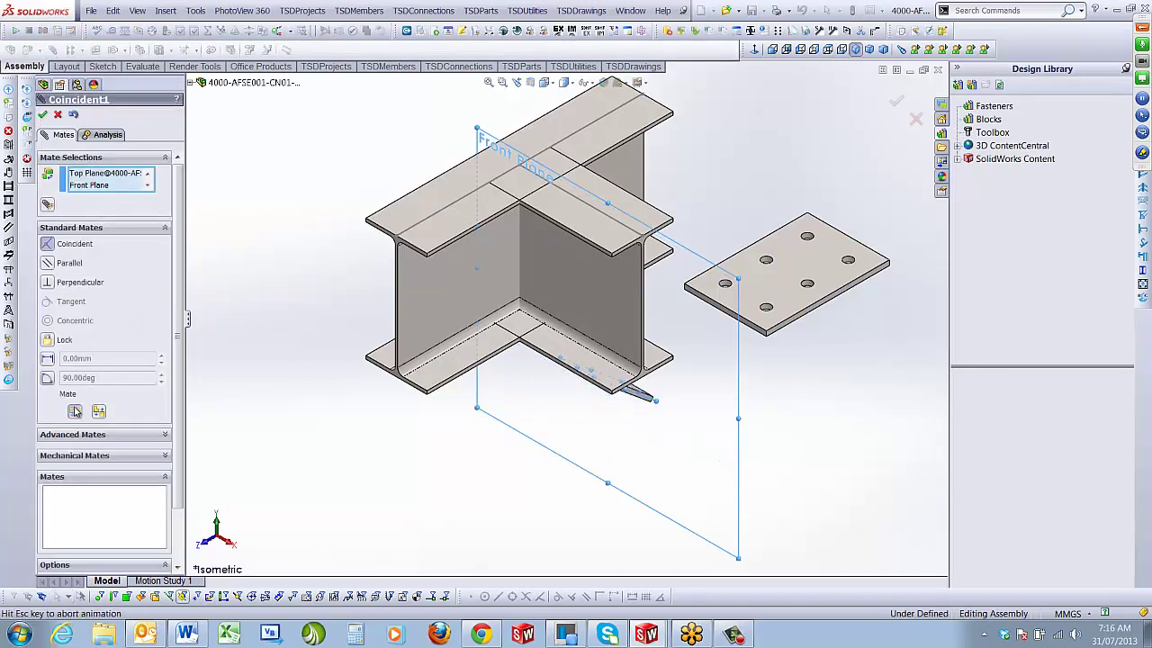
pyautogui.click(43, 115)
pyautogui.click(43, 116)
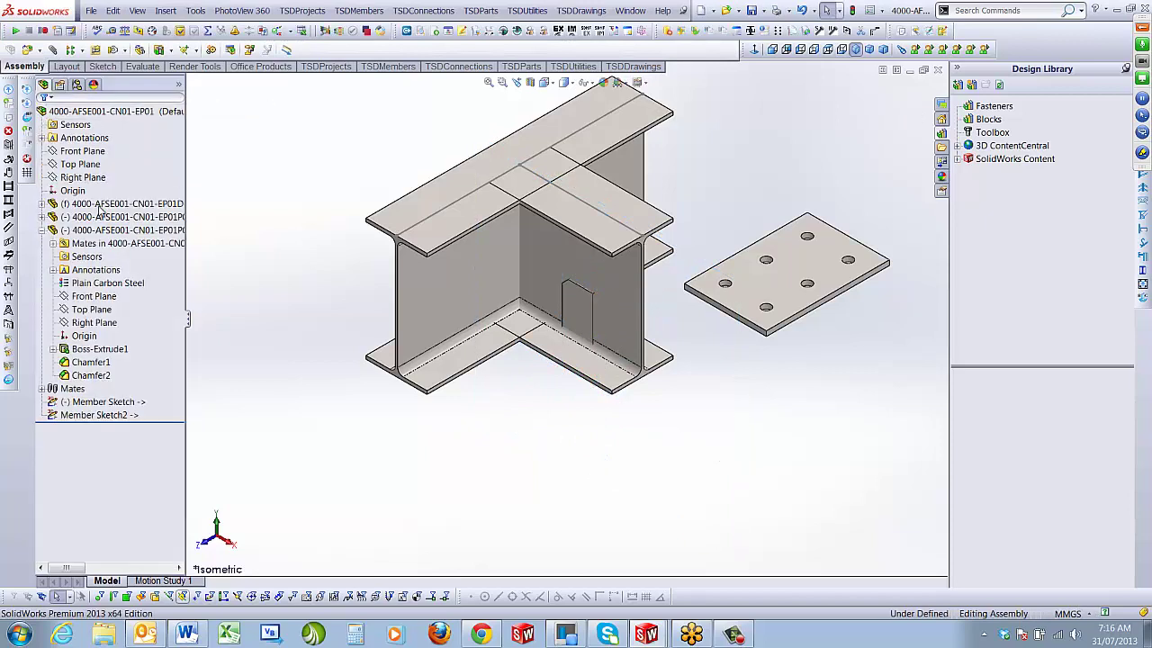
# Pull the chamfered plate out below the beams and mate its Front Plane coincident with the inner face of the long beam's bottom flange
pyautogui.click(578, 310)
pyautogui.moveTo(577, 311); pyautogui.dragTo(539, 421)
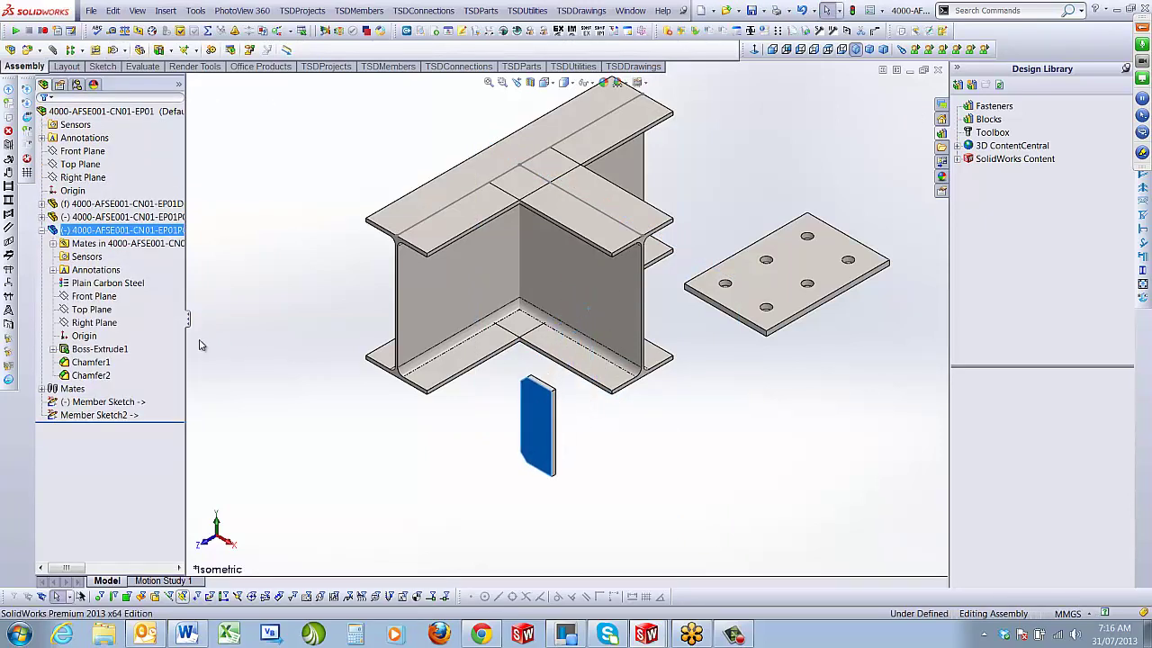
pyautogui.click(87, 336)
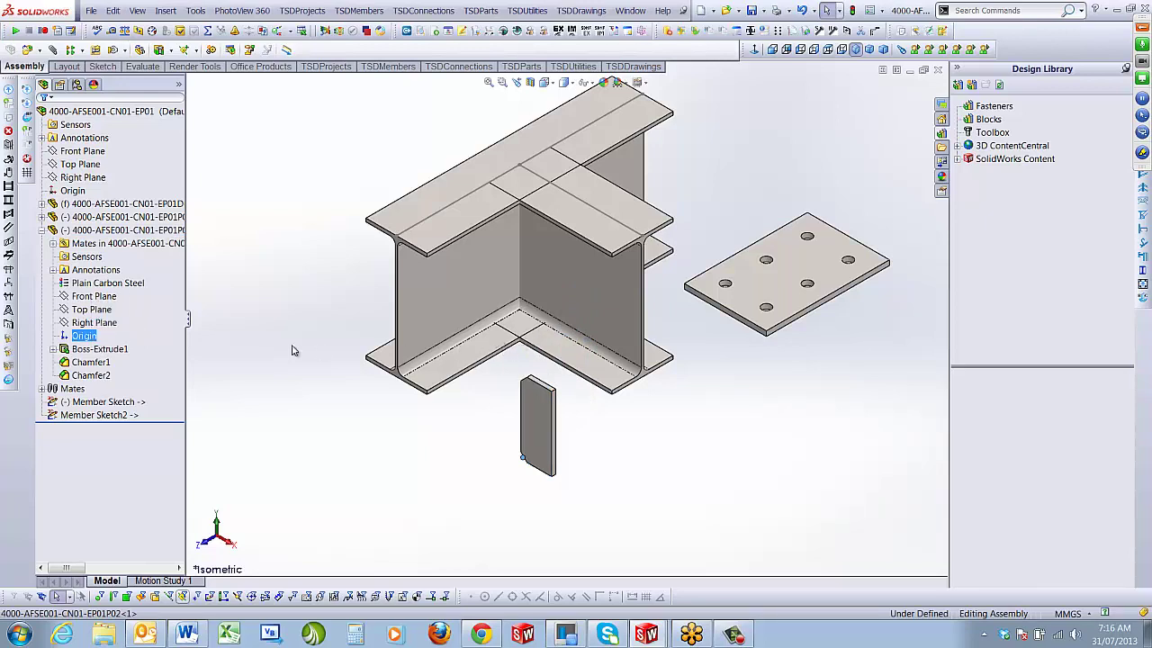
pyautogui.click(96, 311)
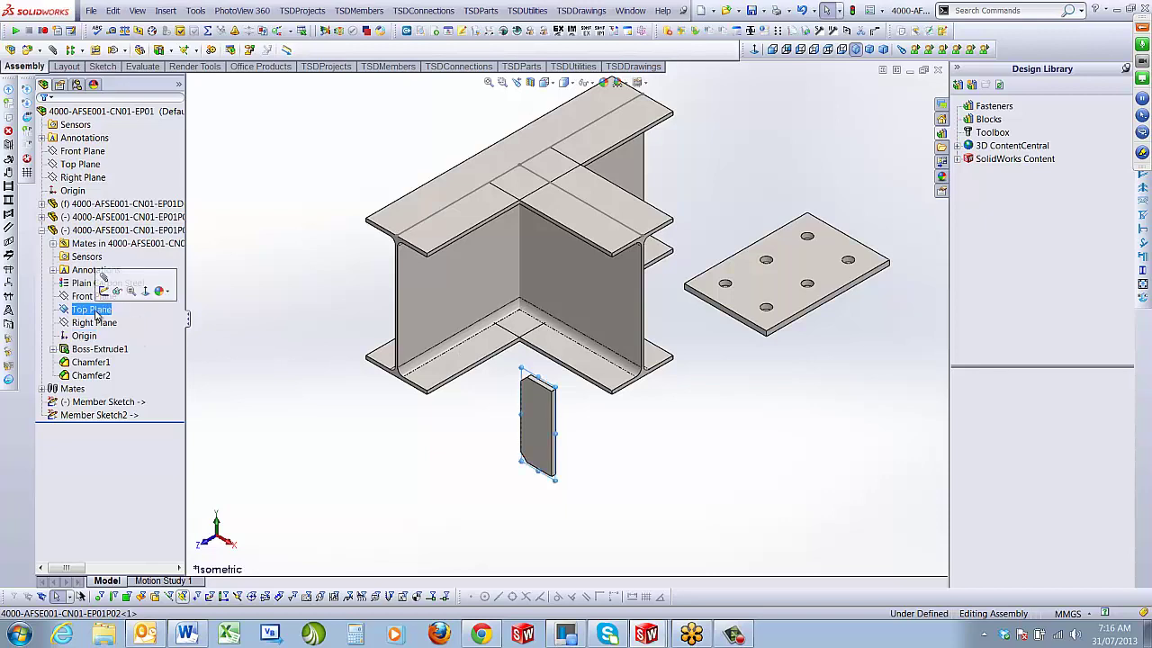
pyautogui.click(92, 324)
pyautogui.click(79, 299)
pyautogui.click(90, 296)
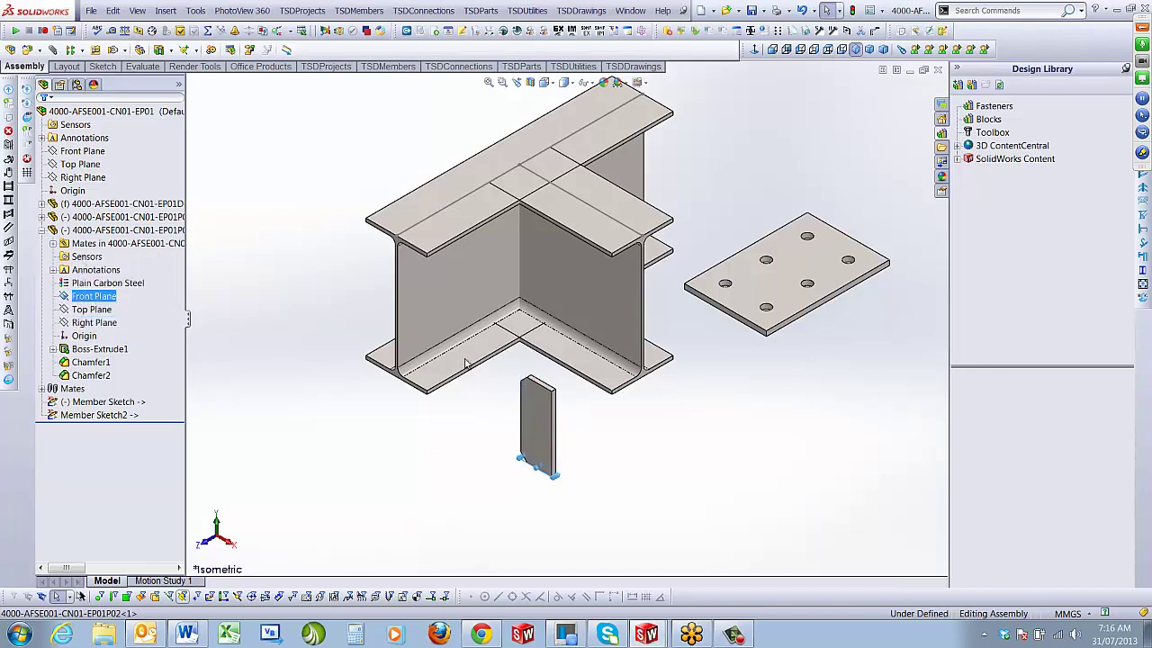
pyautogui.keyDown('ctrl'); pyautogui.click(466, 362); pyautogui.keyUp('ctrl')
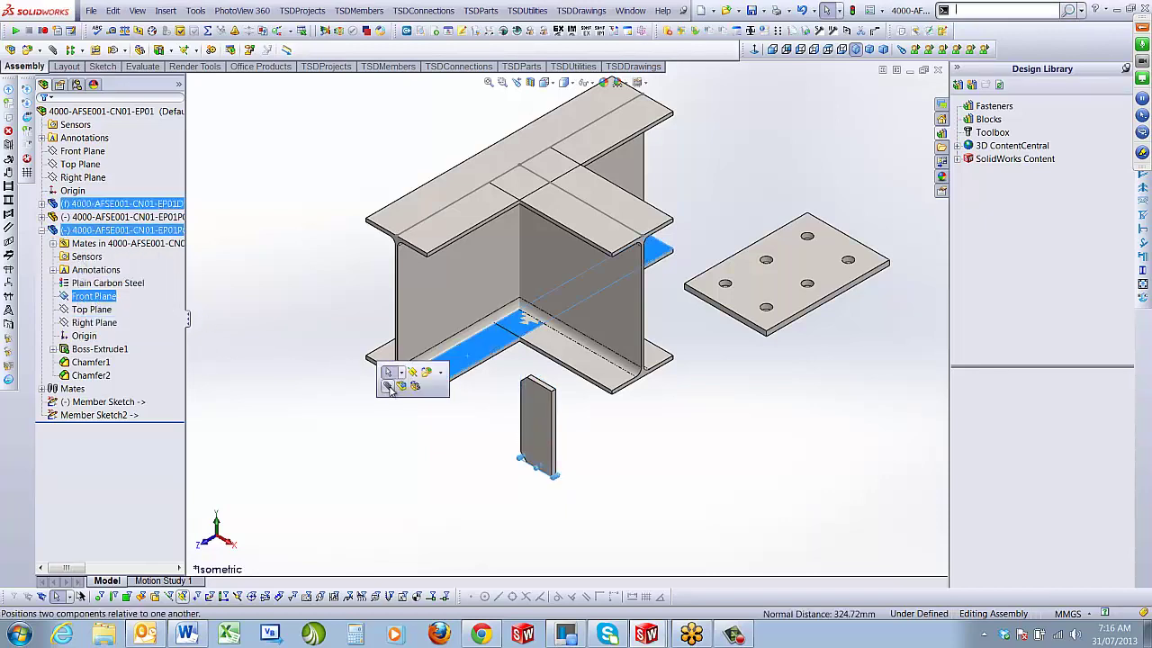
pyautogui.click(399, 383)
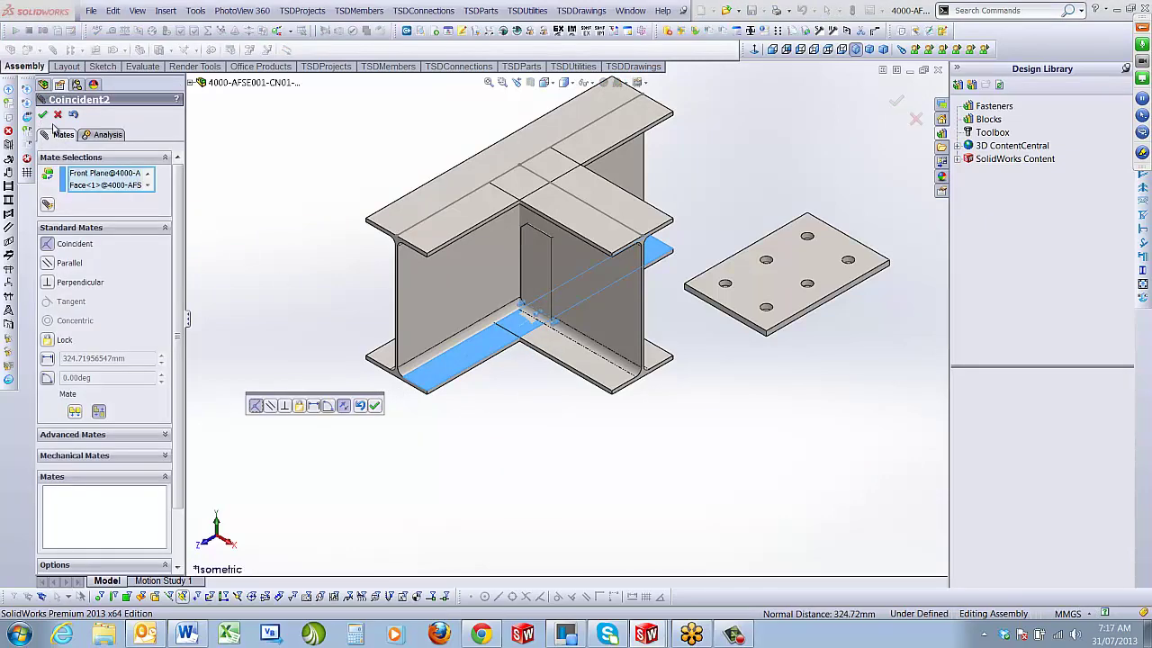
pyautogui.click(43, 115)
pyautogui.click(42, 115)
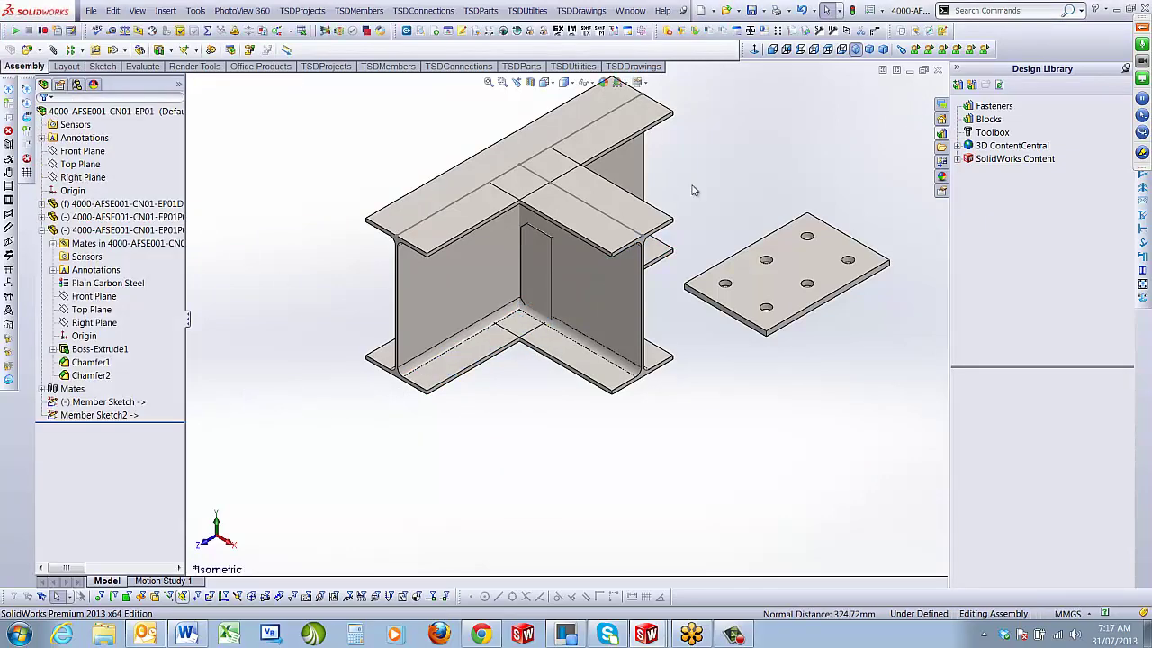
# Slide the chamfered plate along the flange until it is clear of the cross beam's open end
pyautogui.click(776, 50)
pyautogui.scroll(4, 406, 355)
pyautogui.moveTo(465, 321); pyautogui.dragTo(385, 334, button='middle')
pyautogui.click(498, 332)
pyautogui.moveTo(498, 326); pyautogui.dragTo(927, 407)
pyautogui.scroll(-3, 926, 406)
pyautogui.moveTo(779, 360)
pyautogui.mouseDown()
pyautogui.moveTo(791, 431)
pyautogui.moveTo(757, 421)
pyautogui.moveTo(779, 369)
pyautogui.mouseUp()
pyautogui.scroll(-3, 774, 363)
pyautogui.moveTo(774, 363); pyautogui.dragTo(774, 321, button='middle')
pyautogui.scroll(-2, 772, 288)
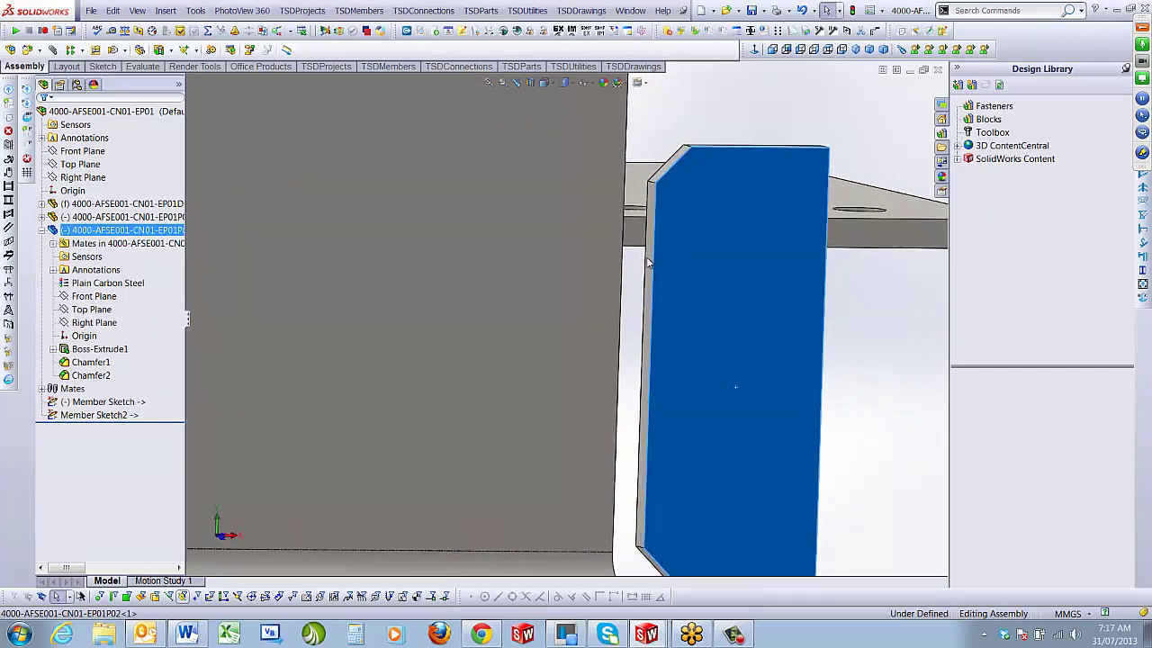
# Add a coincident mate between the chamfered plate's Right Plane and the web face of the long beam
pyautogui.click(647, 260)
pyautogui.scroll(4, 630, 326)
pyautogui.moveTo(450, 297); pyautogui.dragTo(397, 317, button='middle')
pyautogui.scroll(2, 396, 317)
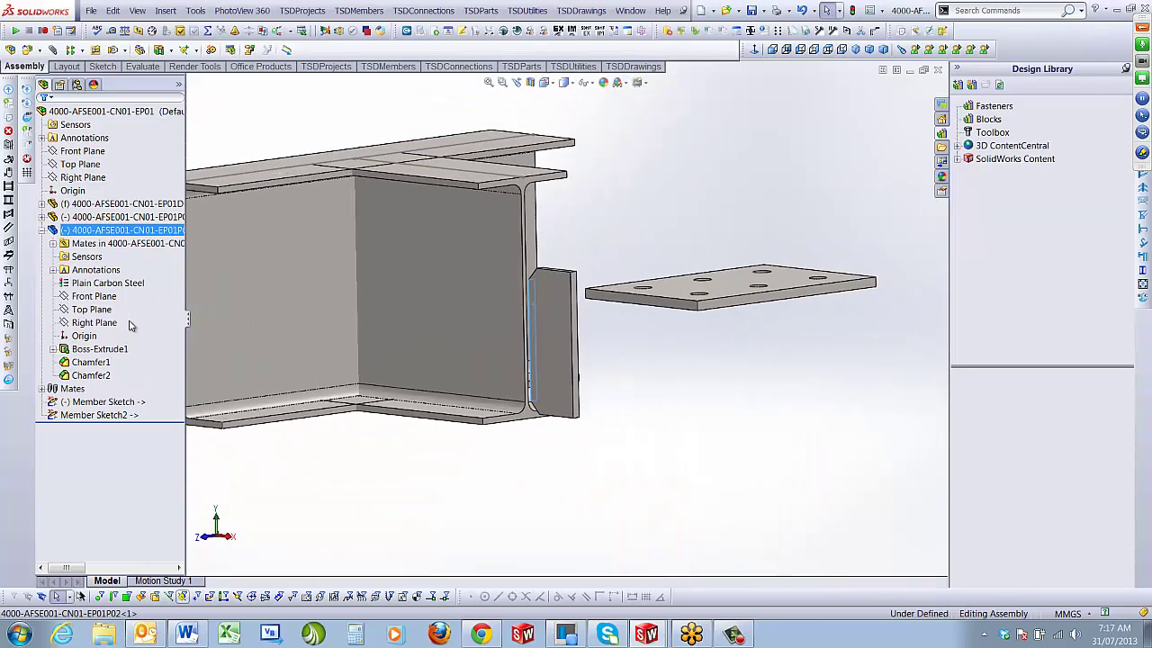
pyautogui.click(97, 323)
pyautogui.keyDown('ctrl'); pyautogui.click(265, 288); pyautogui.keyUp('ctrl')
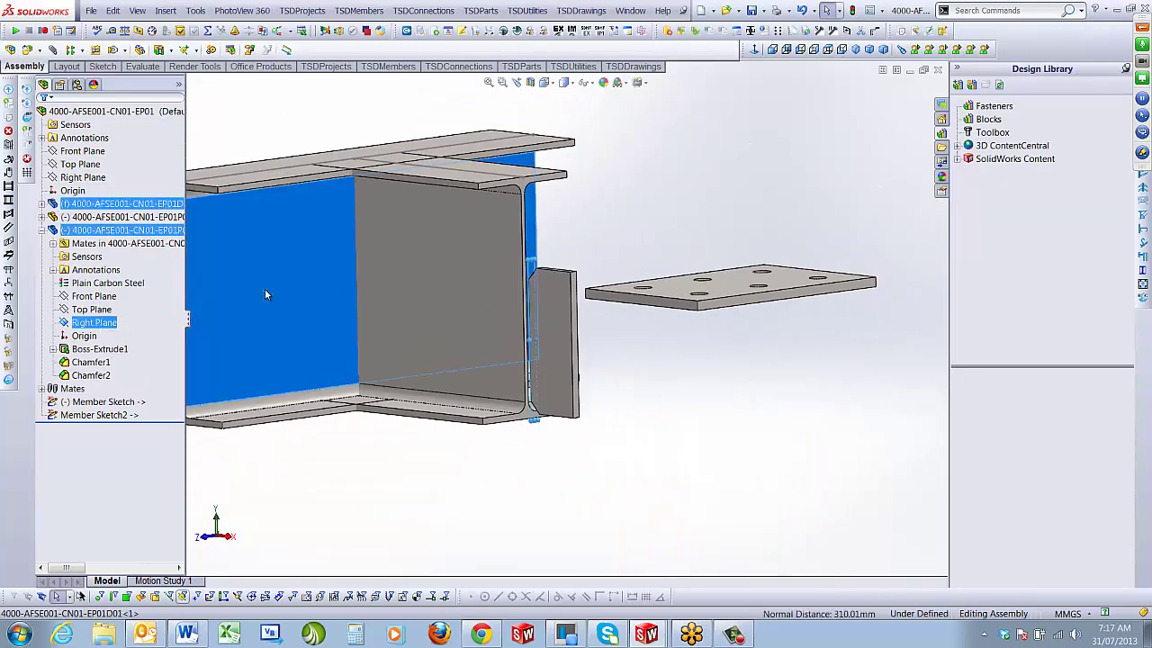
pyautogui.click(275, 313)
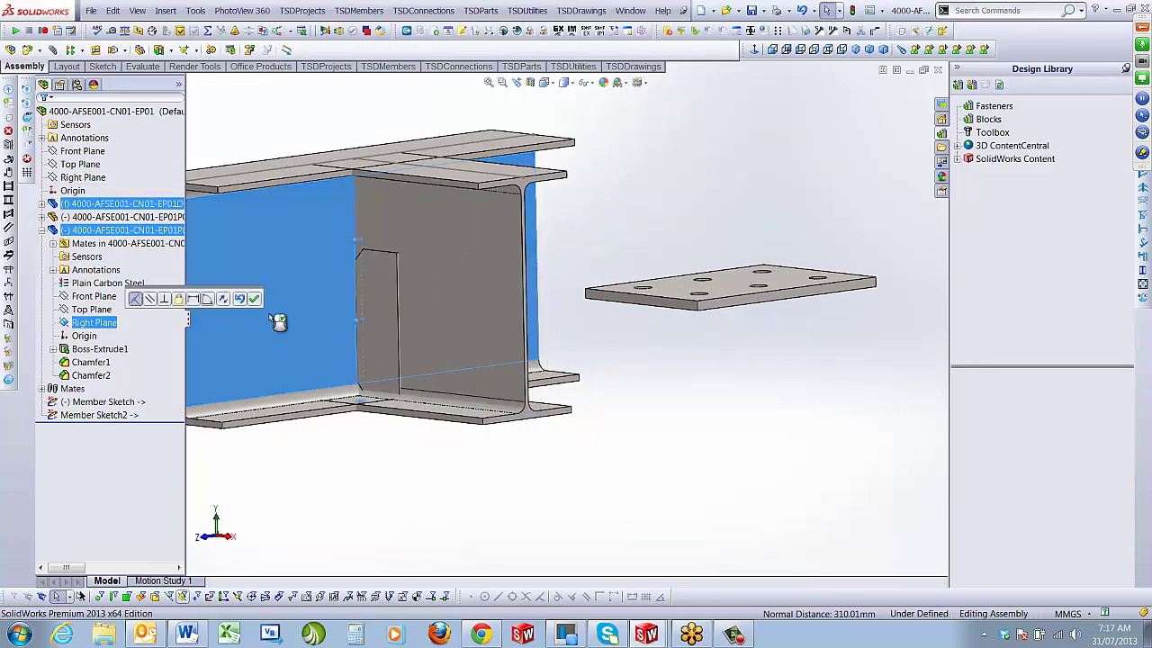
pyautogui.click(42, 117)
pyautogui.click(41, 117)
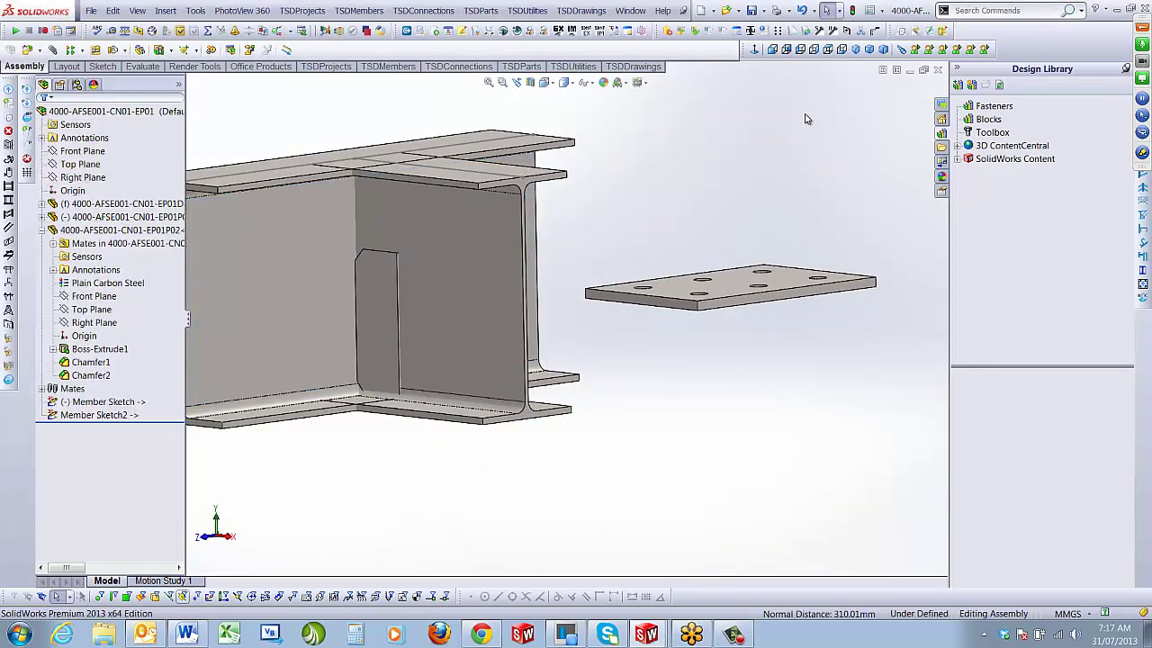
# Edit the chamfered plate's base sketch in the front view and delete its width and height dimensions
pyautogui.click(771, 51)
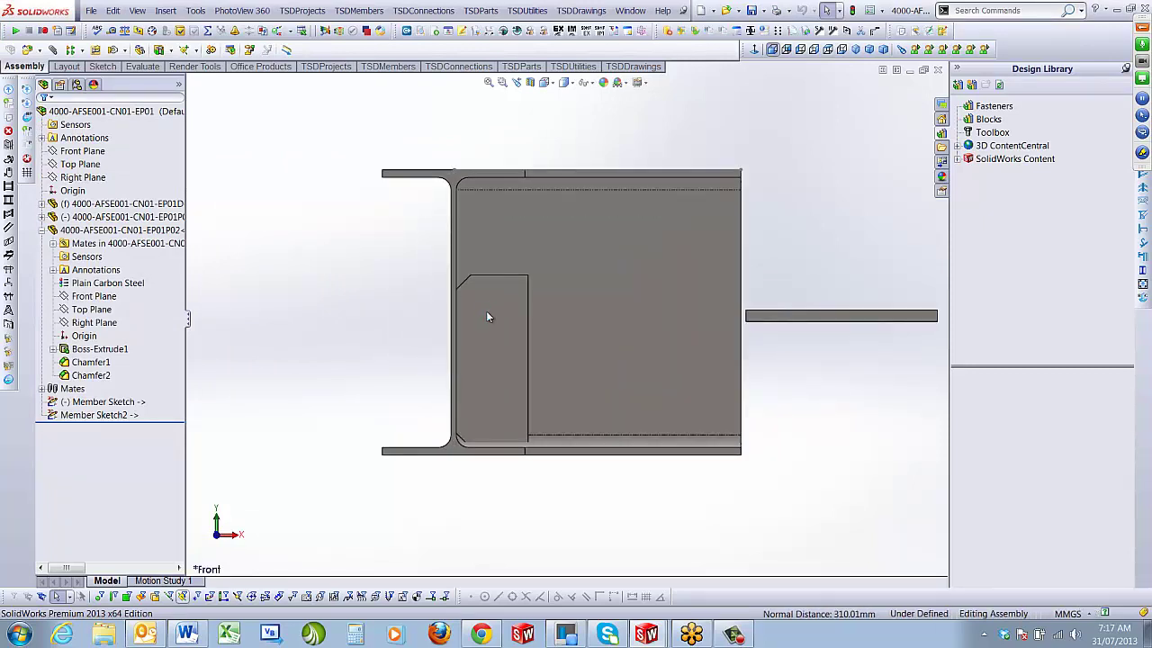
pyautogui.click(487, 315)
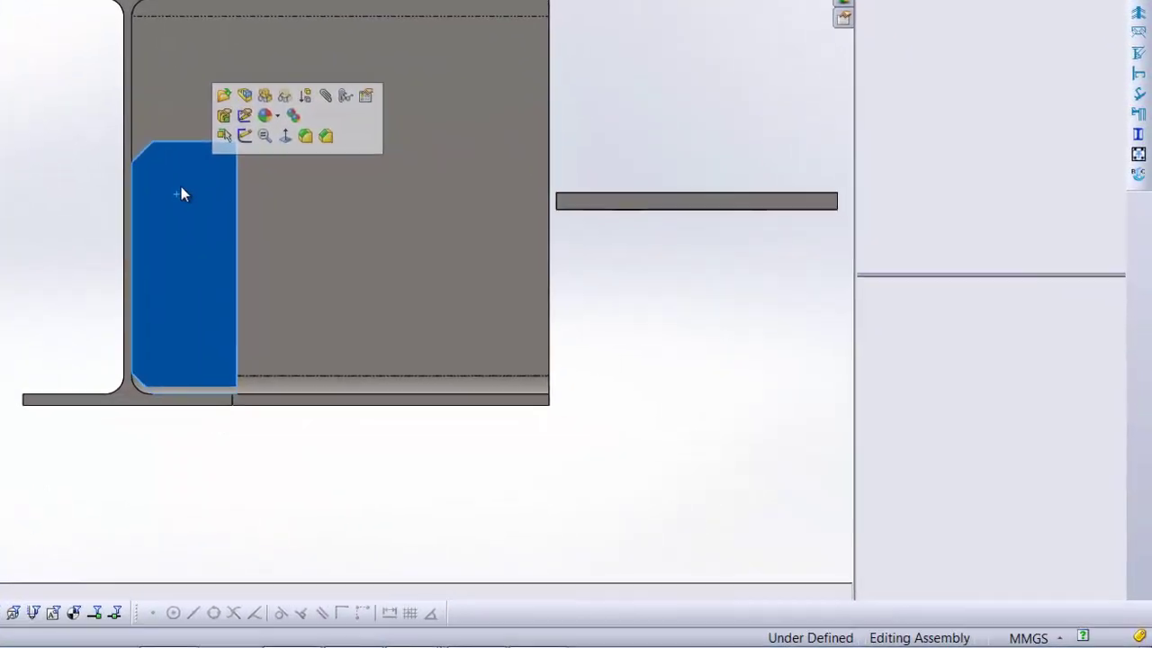
pyautogui.rightClick(488, 311)
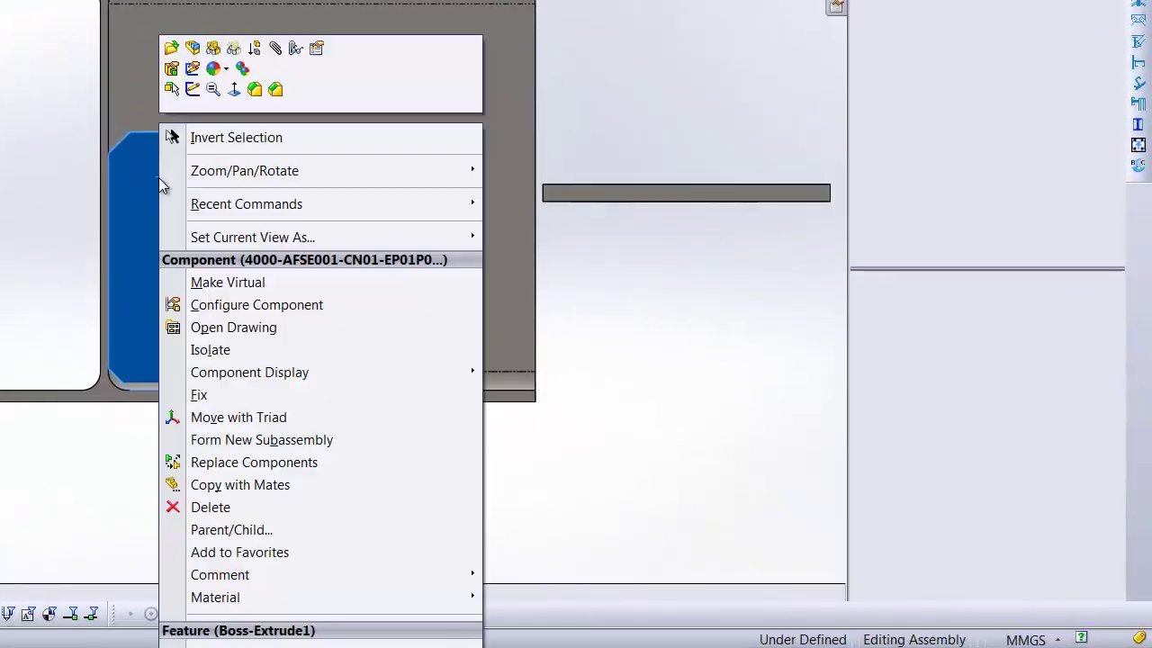
pyautogui.click(189, 71)
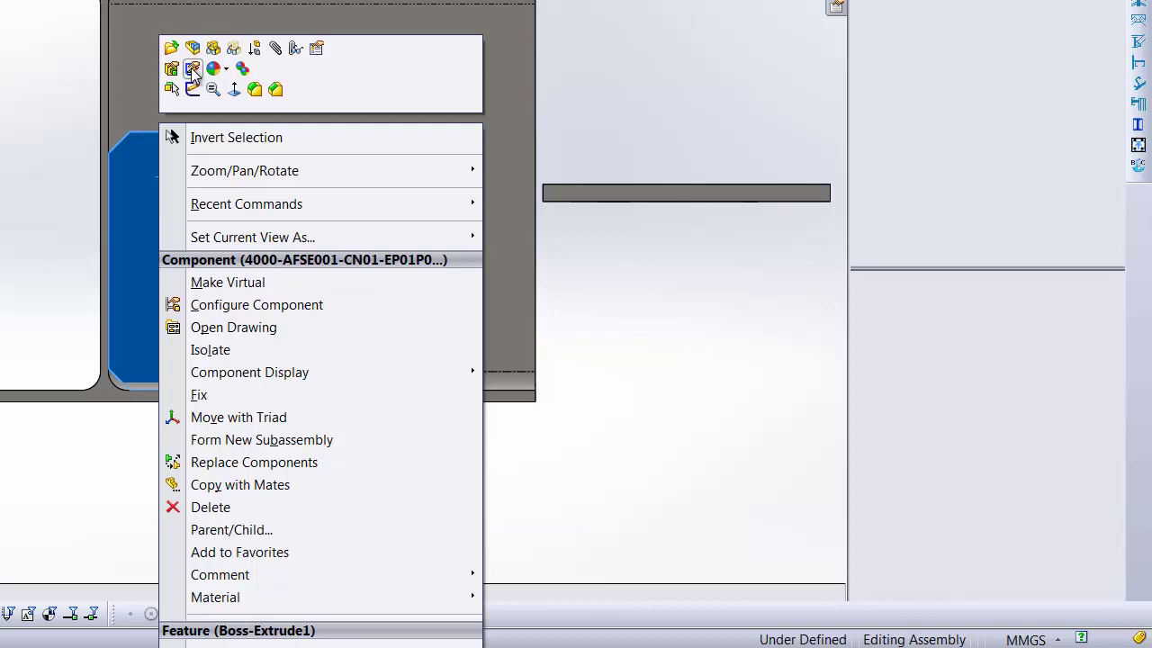
pyautogui.click(192, 72)
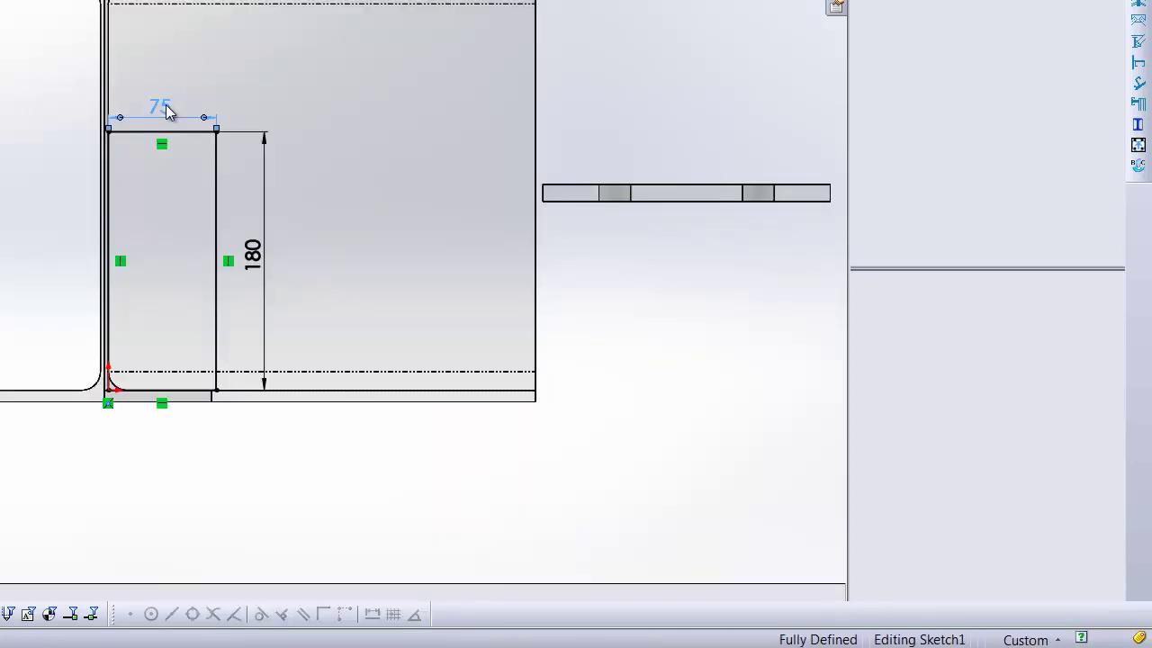
pyautogui.press('Delete')
pyautogui.click(286, 265)
pyautogui.press('Delete')
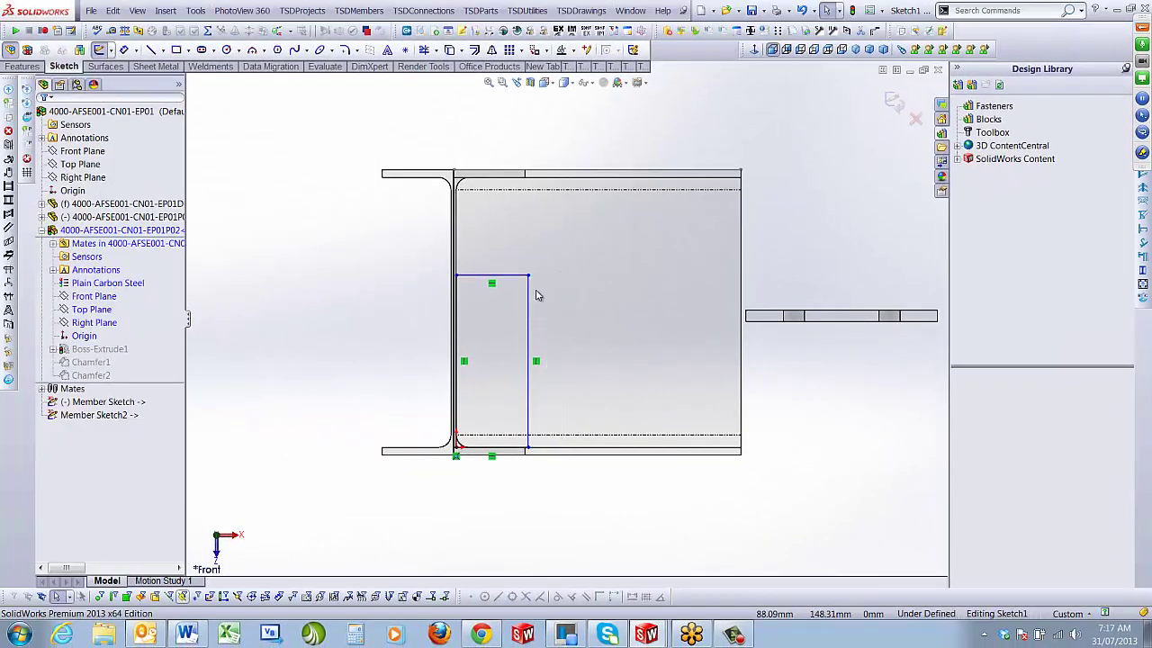
# Dimension the plate sketch's upper edge 2 mm from the inner face of the long beam's top flange
pyautogui.scroll(-3, 234, 87)
pyautogui.scroll(2, 530, 324)
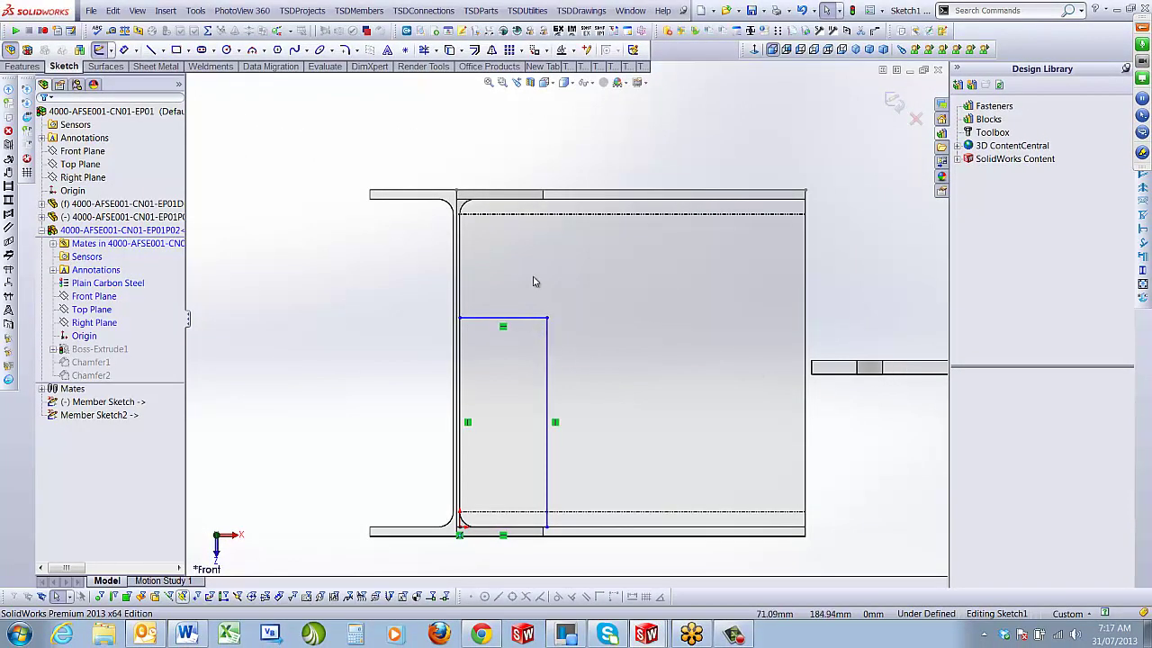
pyautogui.click(514, 315)
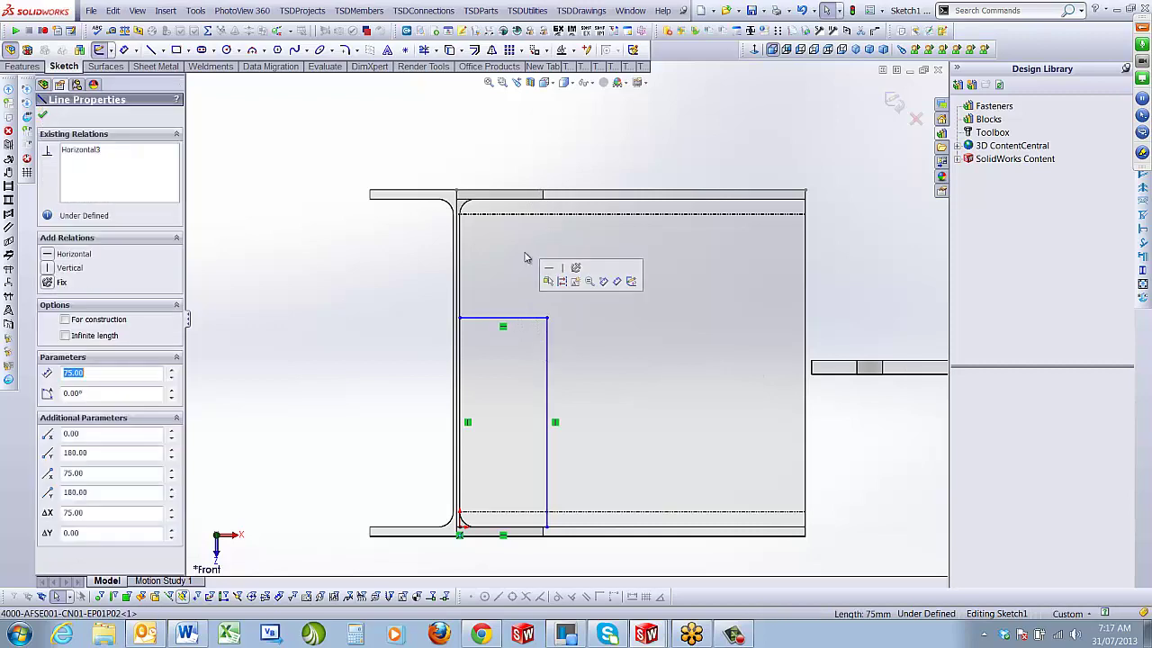
pyautogui.moveTo(372, 349); pyautogui.dragTo(363, 258, button='right')
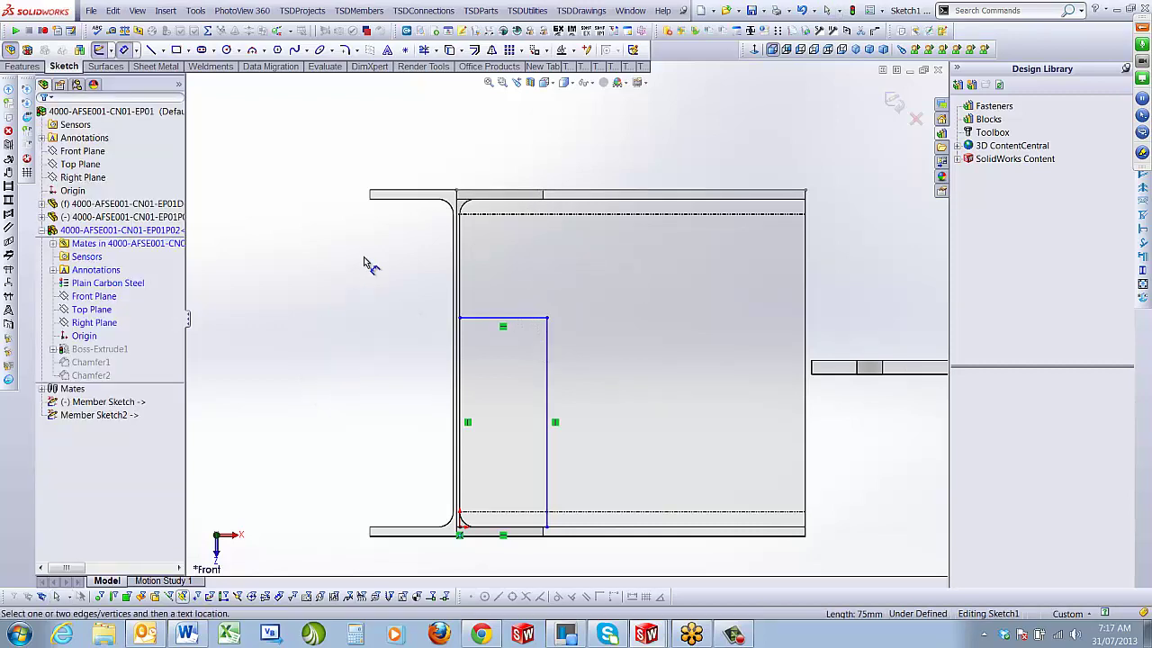
pyautogui.scroll(-2, 534, 319)
pyautogui.click(535, 318)
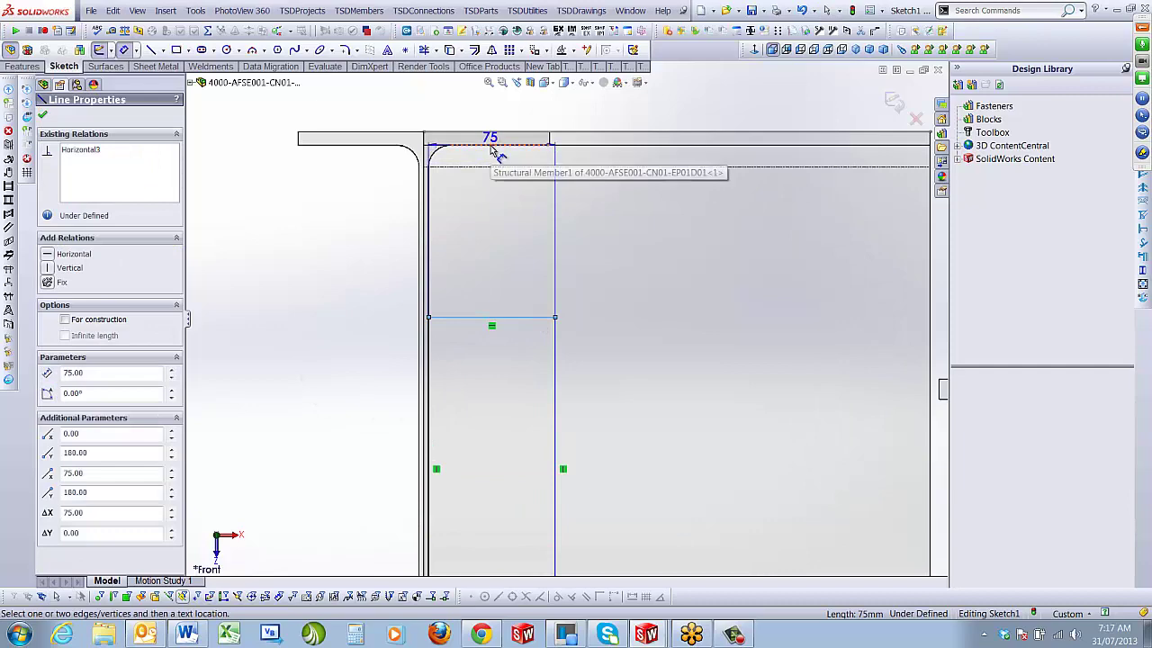
pyautogui.scroll(-4, 463, 171)
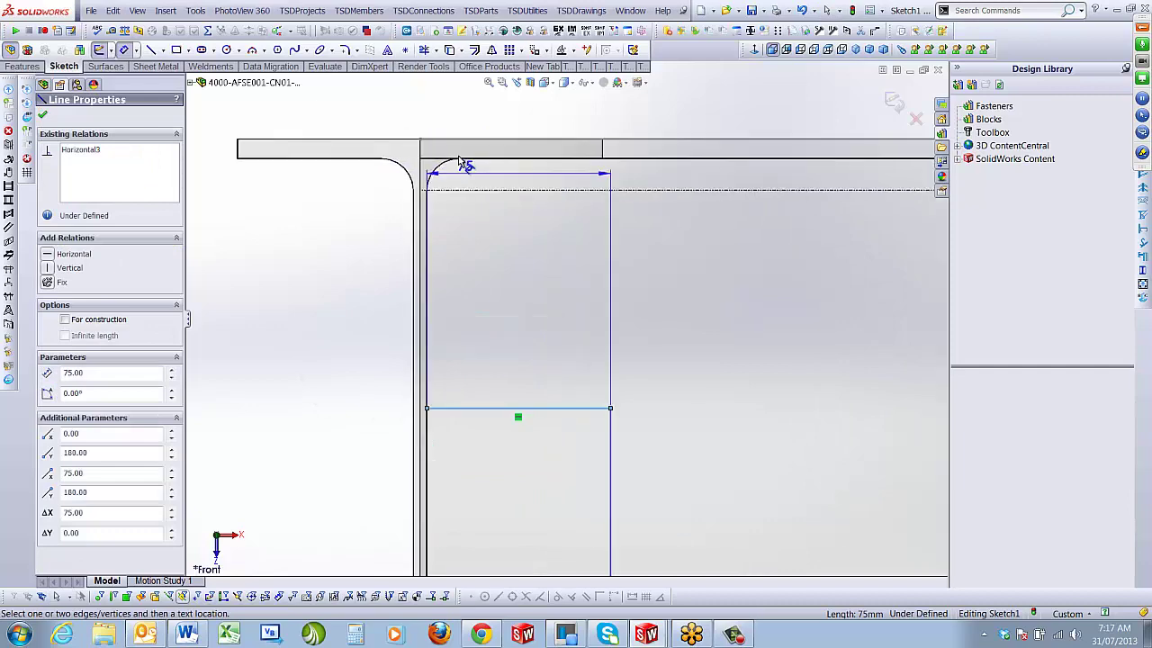
pyautogui.moveTo(471, 206); pyautogui.dragTo(456, 238, button='middle')
pyautogui.scroll(3, 441, 306)
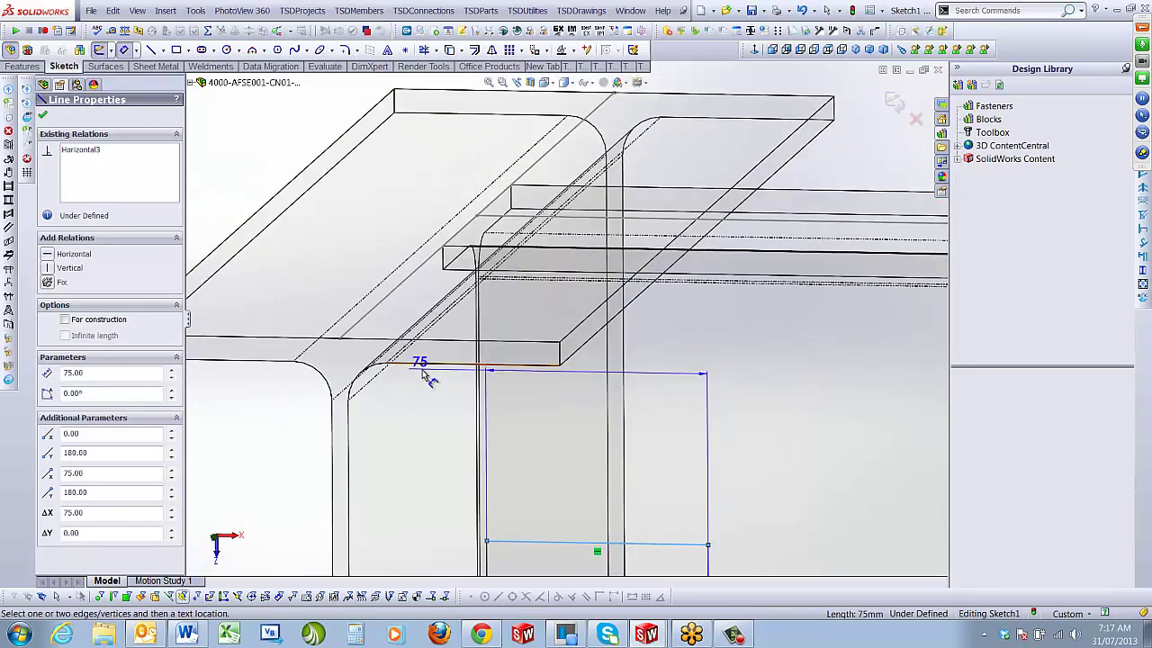
pyautogui.click(428, 364)
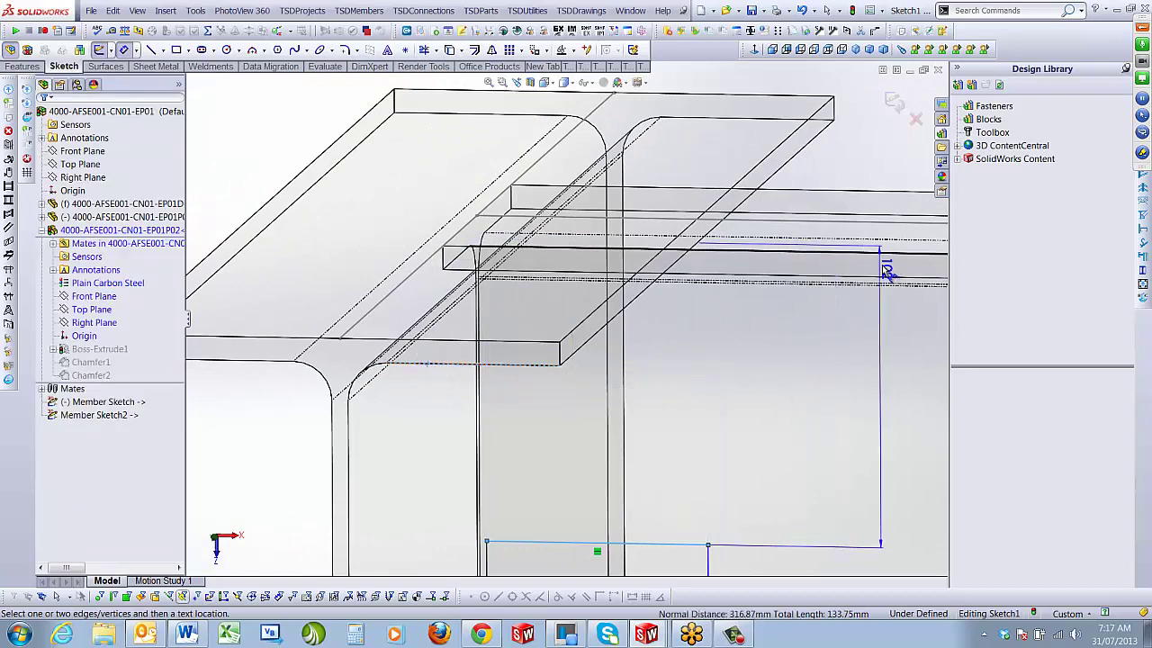
pyautogui.click(518, 82)
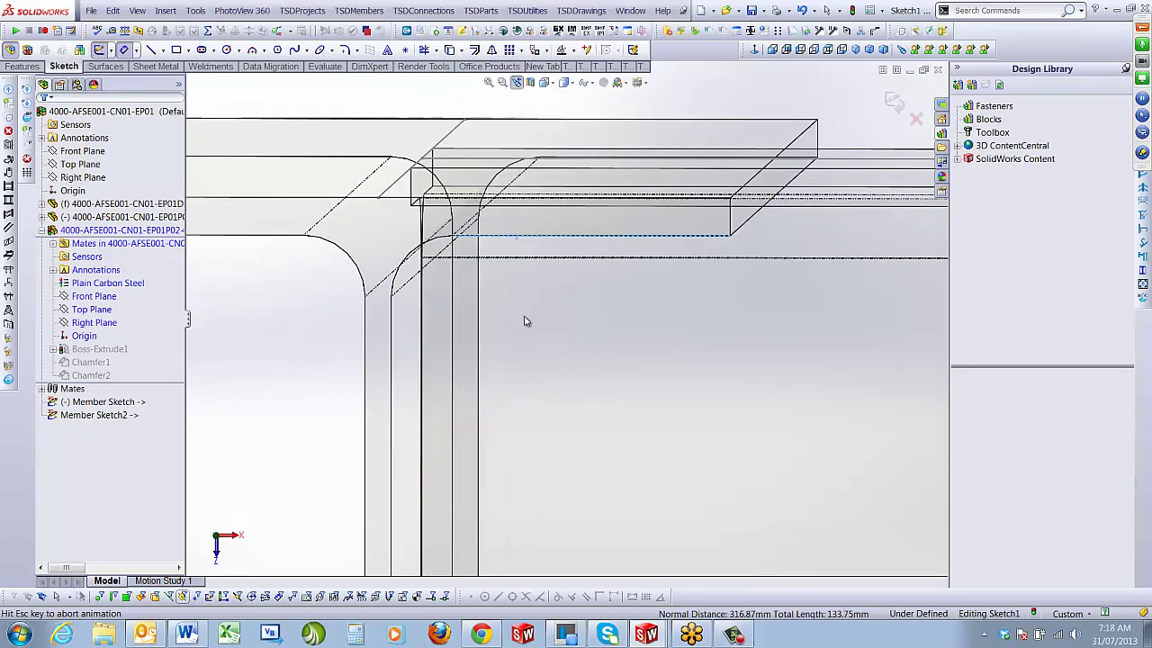
pyautogui.click(346, 375)
pyautogui.write('2')
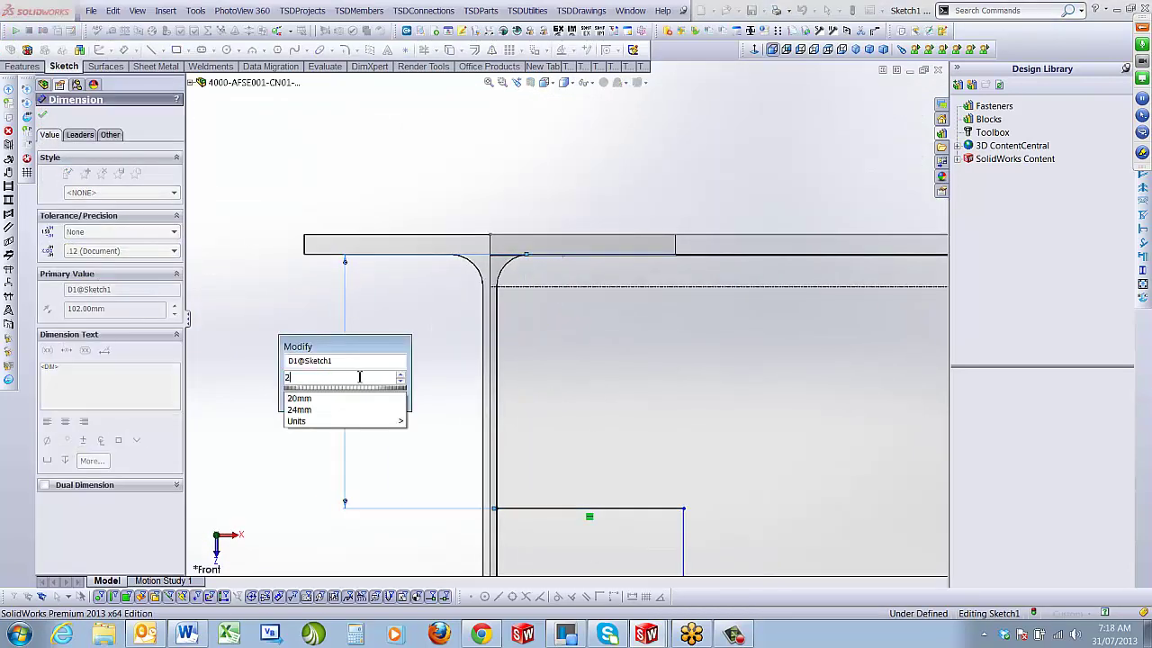
pyautogui.press('Return')
pyautogui.scroll(-6, 727, 319)
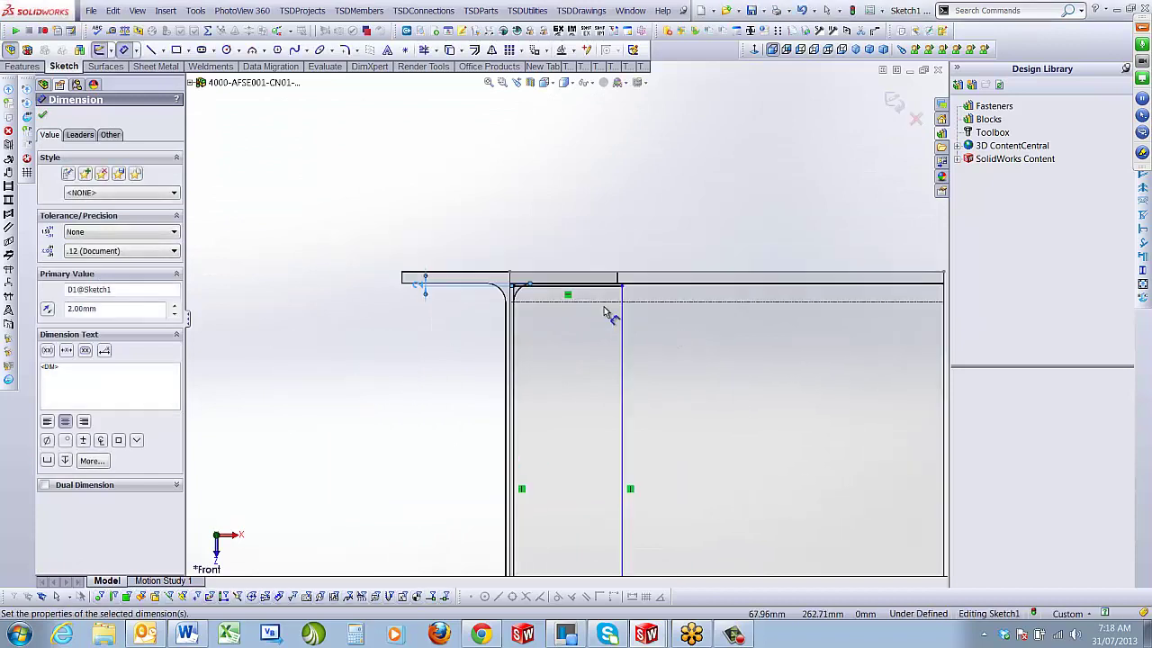
pyautogui.press('Escape')
# Pull the sketch's outer vertical line inward and dimension it 2 mm from the edge of the long beam's flange
pyautogui.click(663, 283)
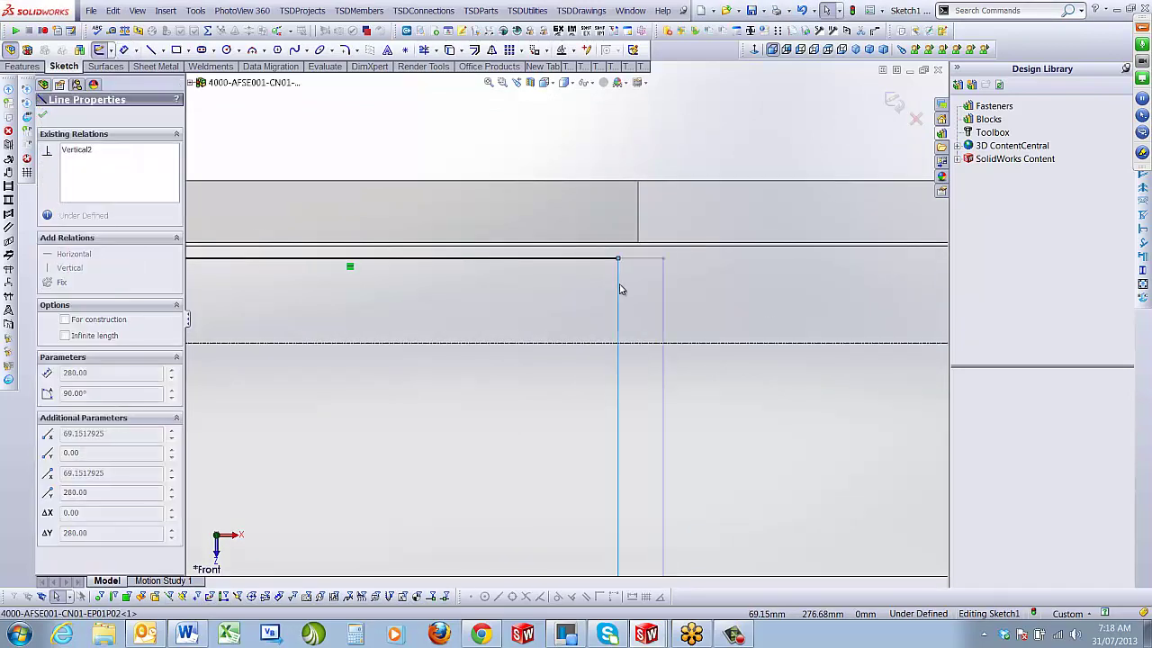
pyautogui.press('Delete')
pyautogui.scroll(4, 600, 315)
pyautogui.click(594, 356)
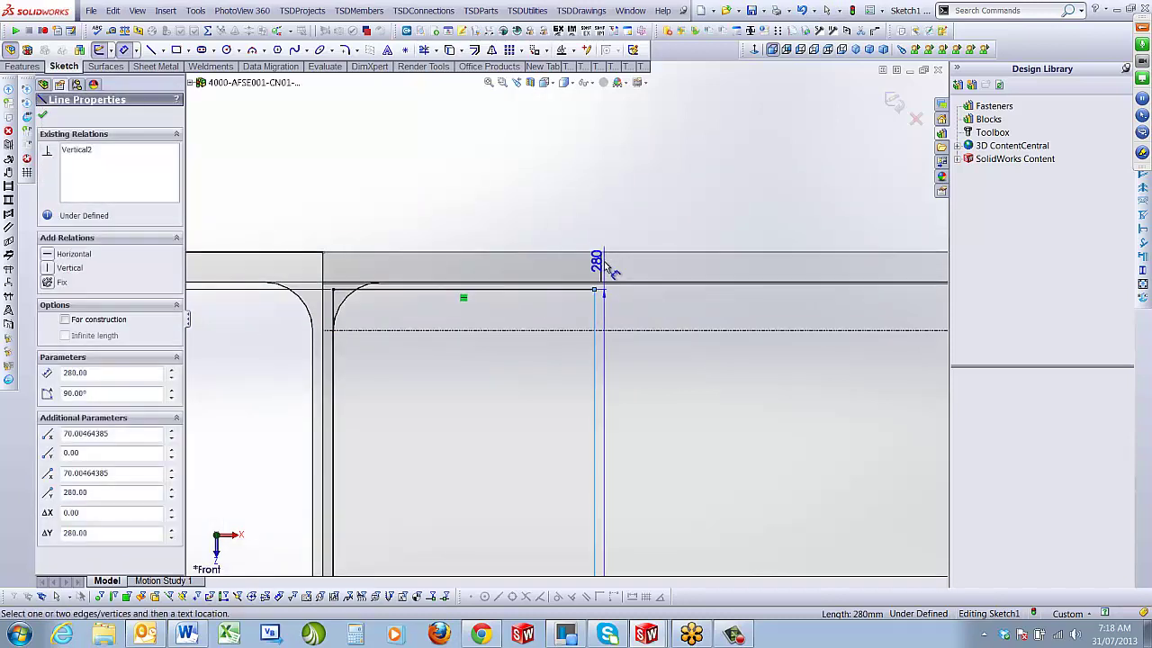
pyautogui.click(601, 262)
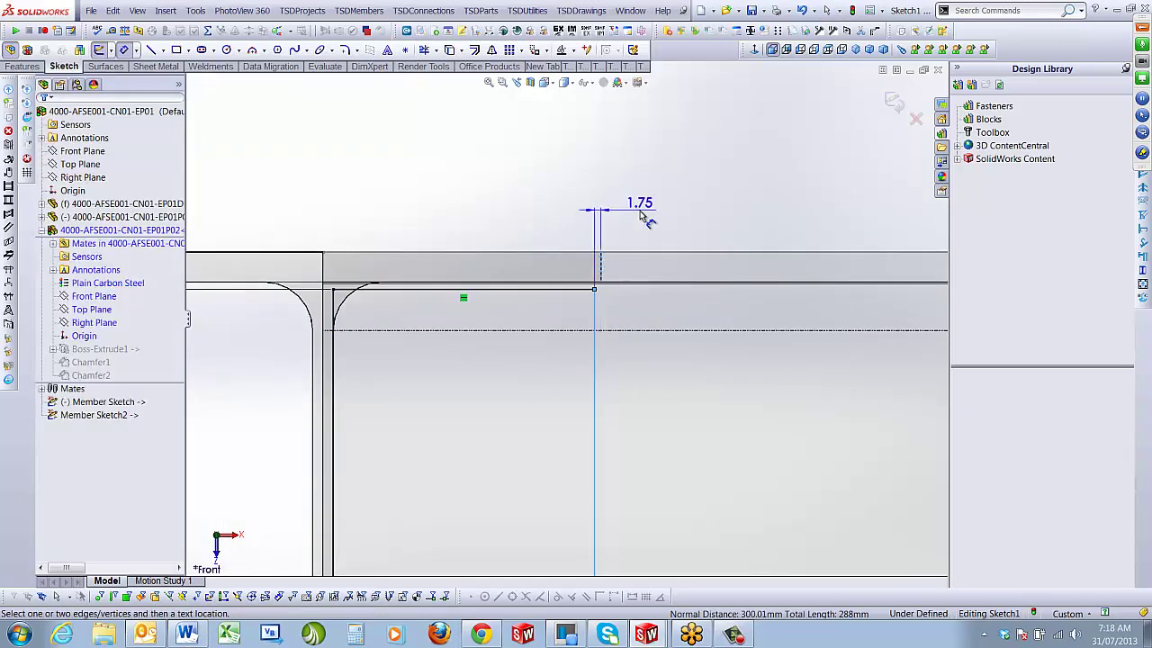
pyautogui.click(641, 214)
pyautogui.write('2')
pyautogui.press('Return')
pyautogui.press('Escape')
pyautogui.scroll(3, 616, 406)
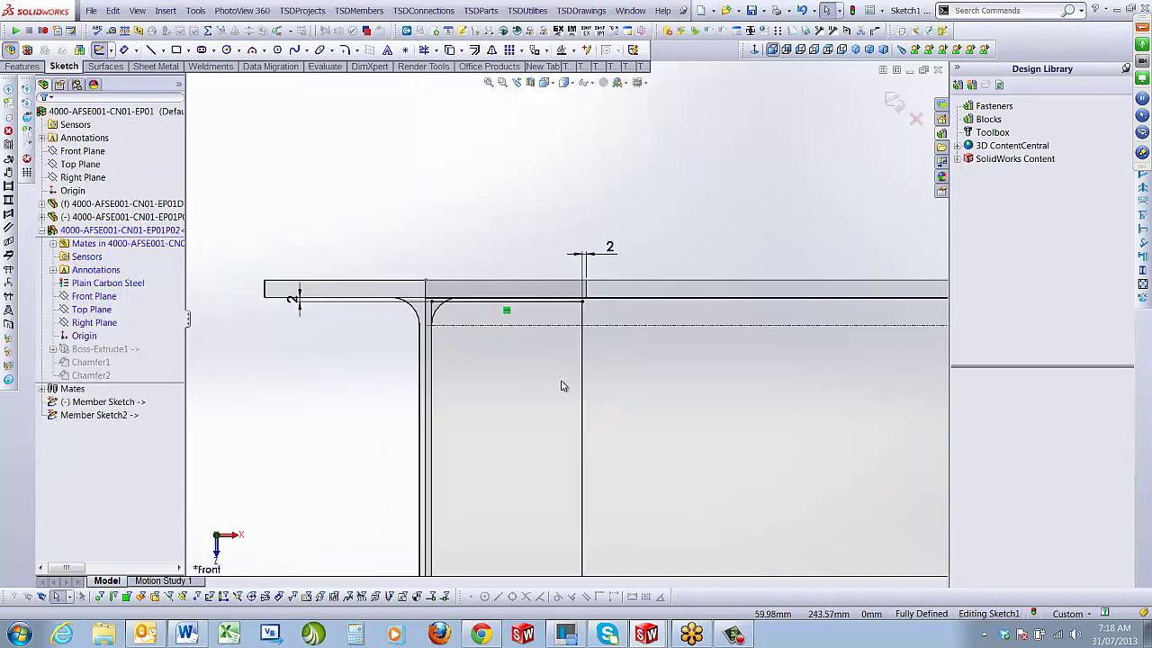
# Exit the sketch to rebuild the chamfered plate and inspect its lower chamfered corner against the beam's root fillet
pyautogui.scroll(11, 567, 392)
pyautogui.scroll(-6, 589, 348)
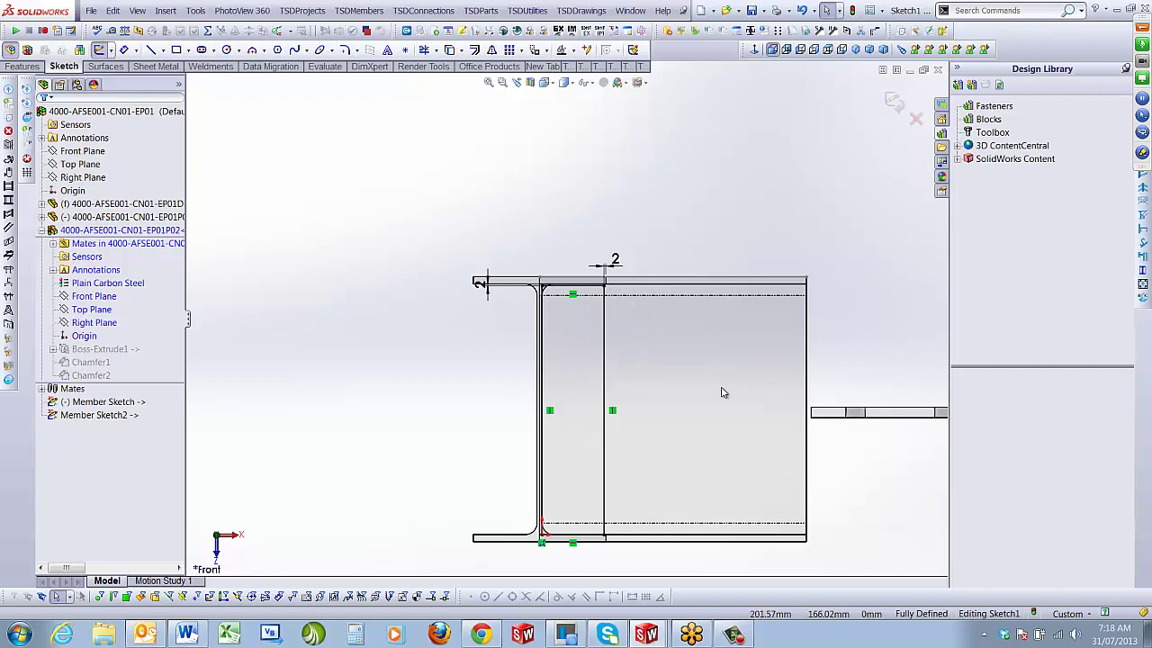
pyautogui.scroll(2, 720, 387)
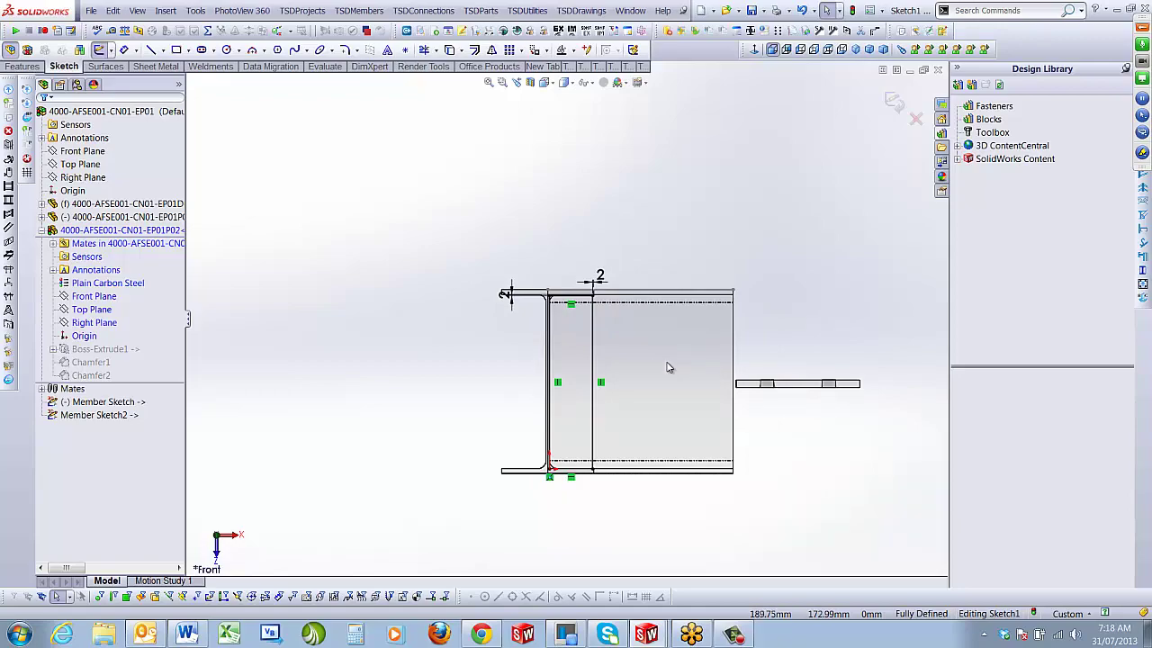
pyautogui.moveTo(653, 372)
pyautogui.mouseDown(button='middle')
pyautogui.moveTo(592, 411)
pyautogui.moveTo(607, 450)
pyautogui.mouseUp(button='middle')
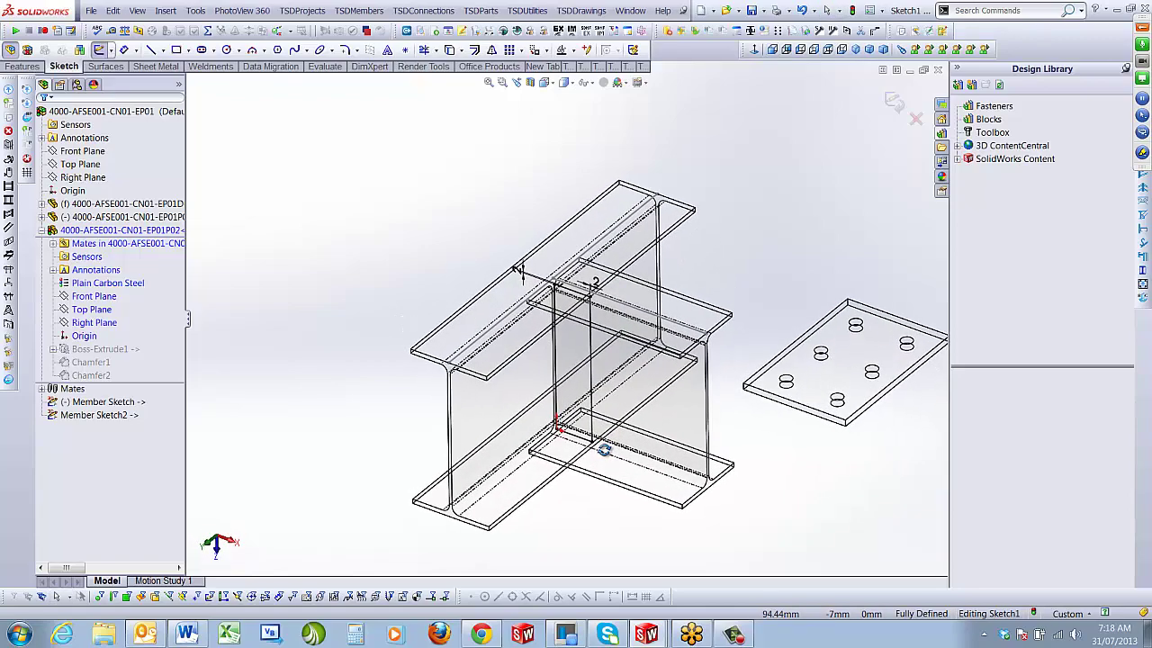
pyautogui.click(893, 102)
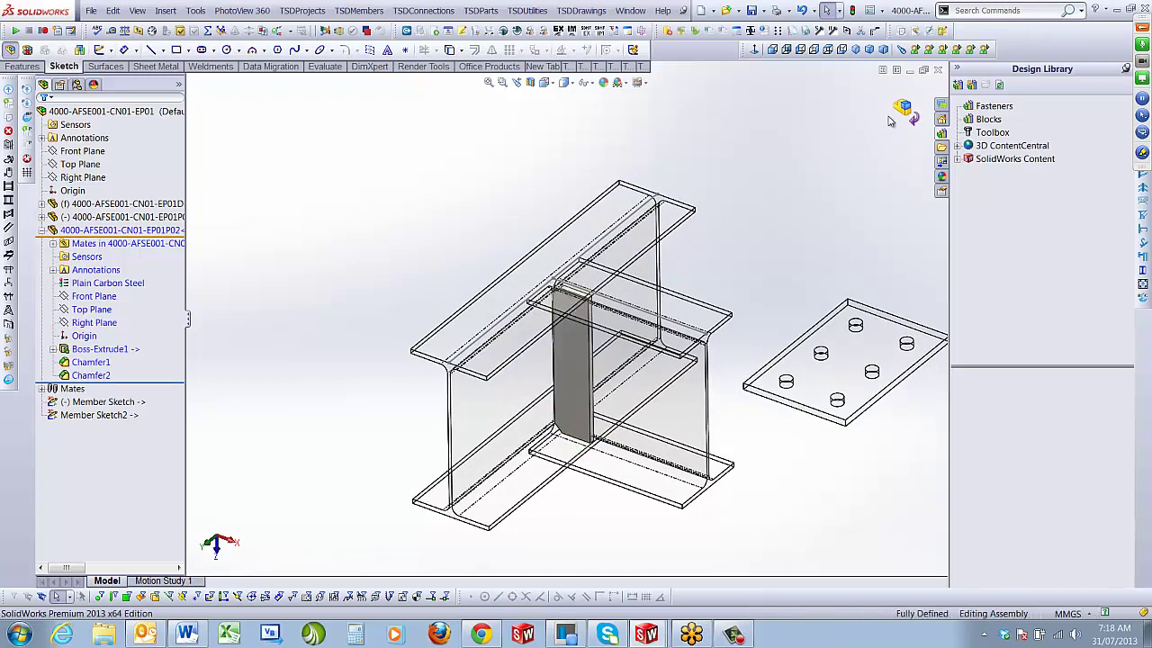
pyautogui.scroll(-6, 596, 353)
pyautogui.click(597, 348)
pyautogui.moveTo(547, 382); pyautogui.dragTo(554, 368, button='middle')
pyautogui.scroll(-3, 554, 371)
pyautogui.click(529, 373)
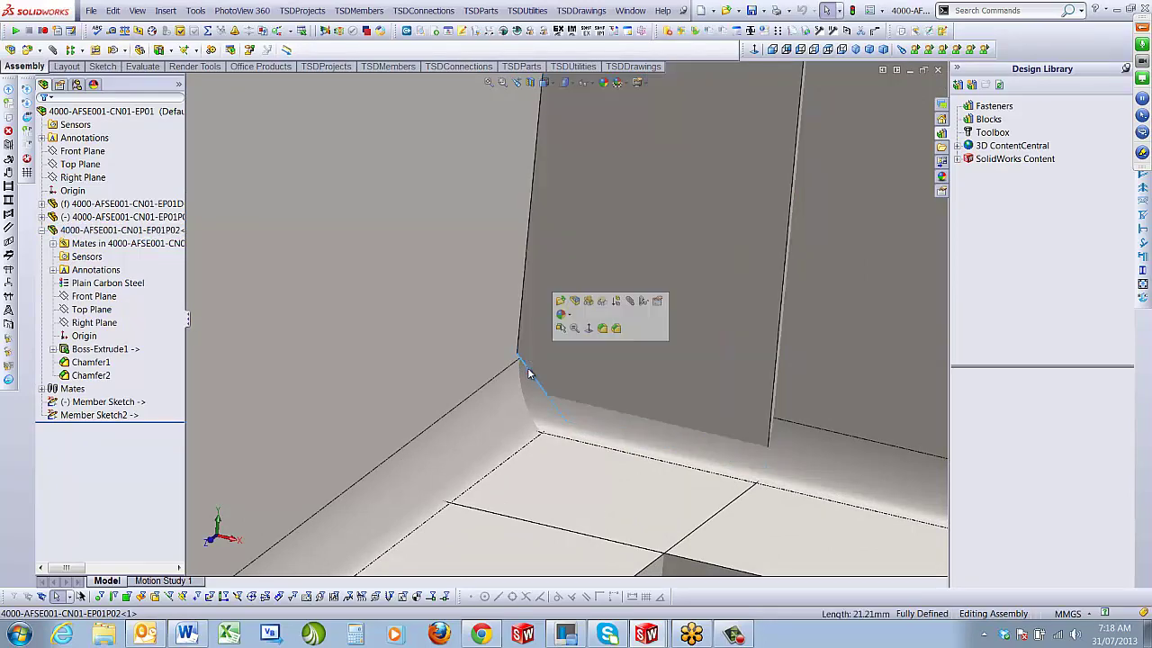
pyautogui.scroll(6, 625, 269)
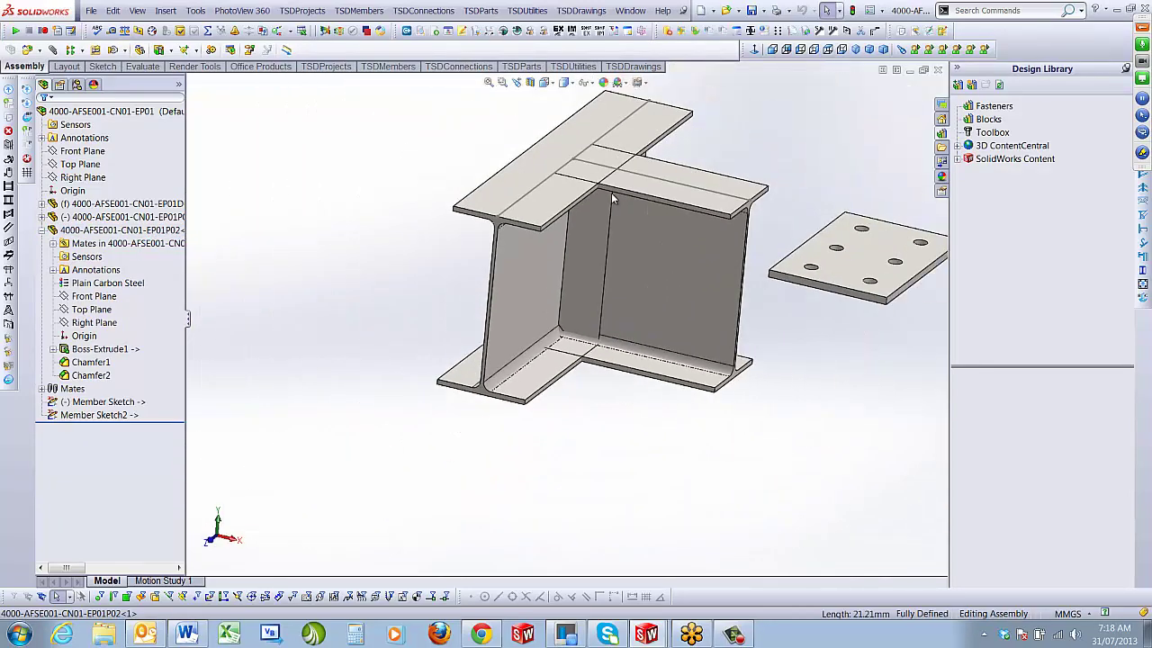
# Open the chamfered plate's drawing, check its dimensions, and close it to return to the assembly
pyautogui.scroll(-2, 611, 192)
pyautogui.rightClick(601, 203)
pyautogui.click(627, 359)
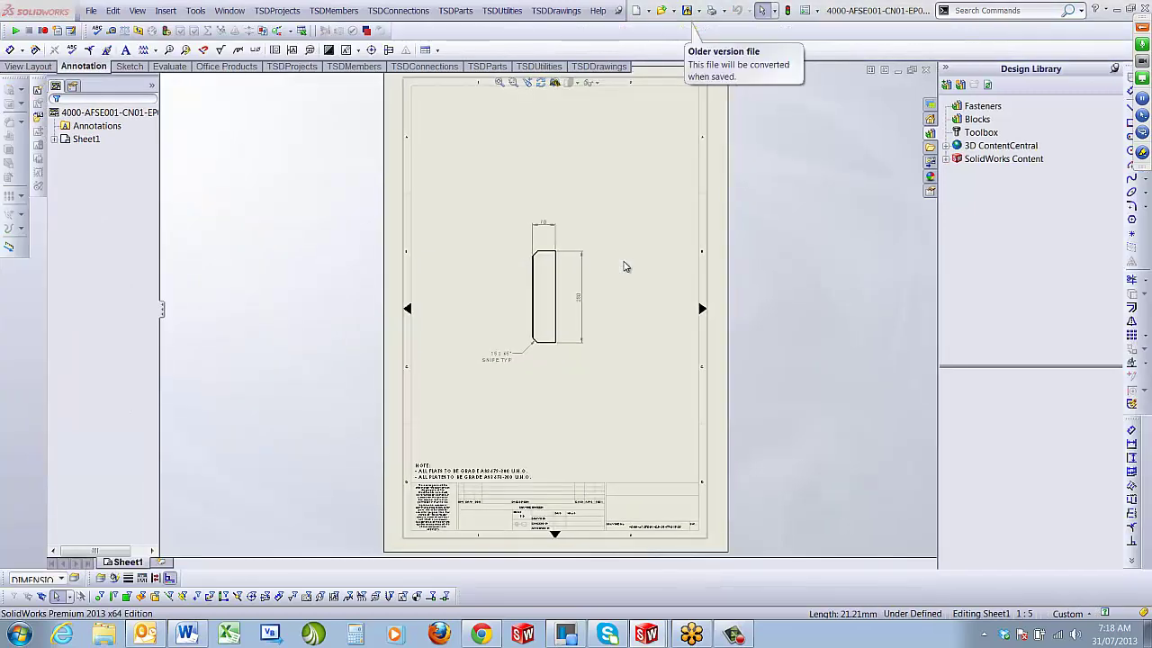
pyautogui.scroll(-1, 502, 309)
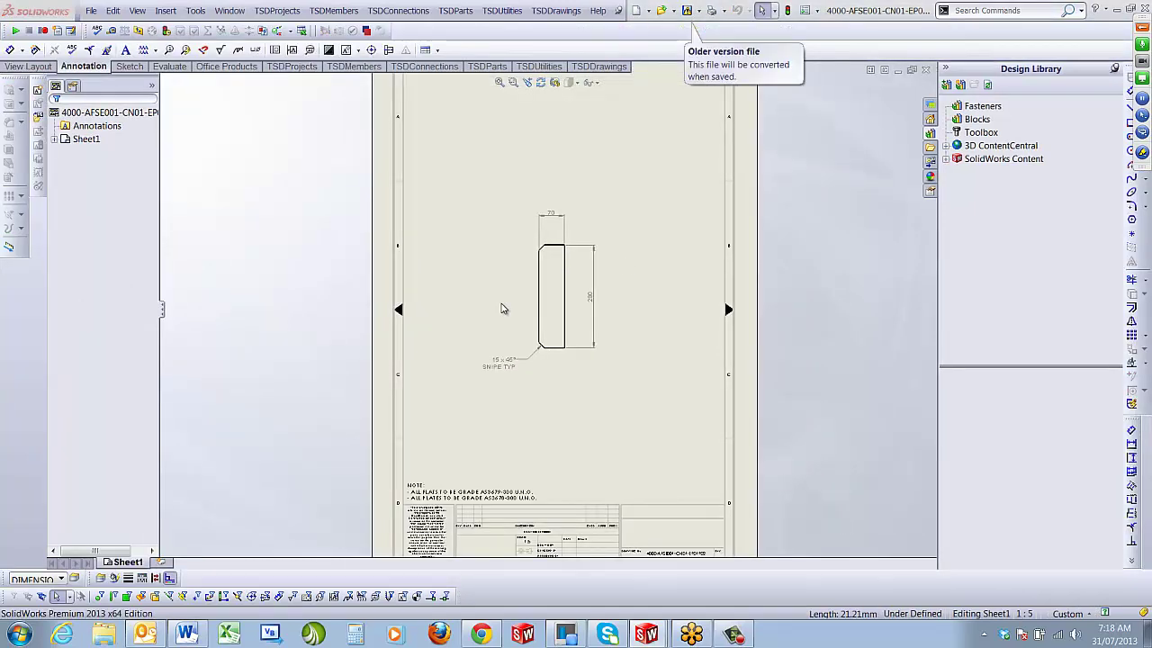
pyautogui.click(499, 82)
pyautogui.click(925, 69)
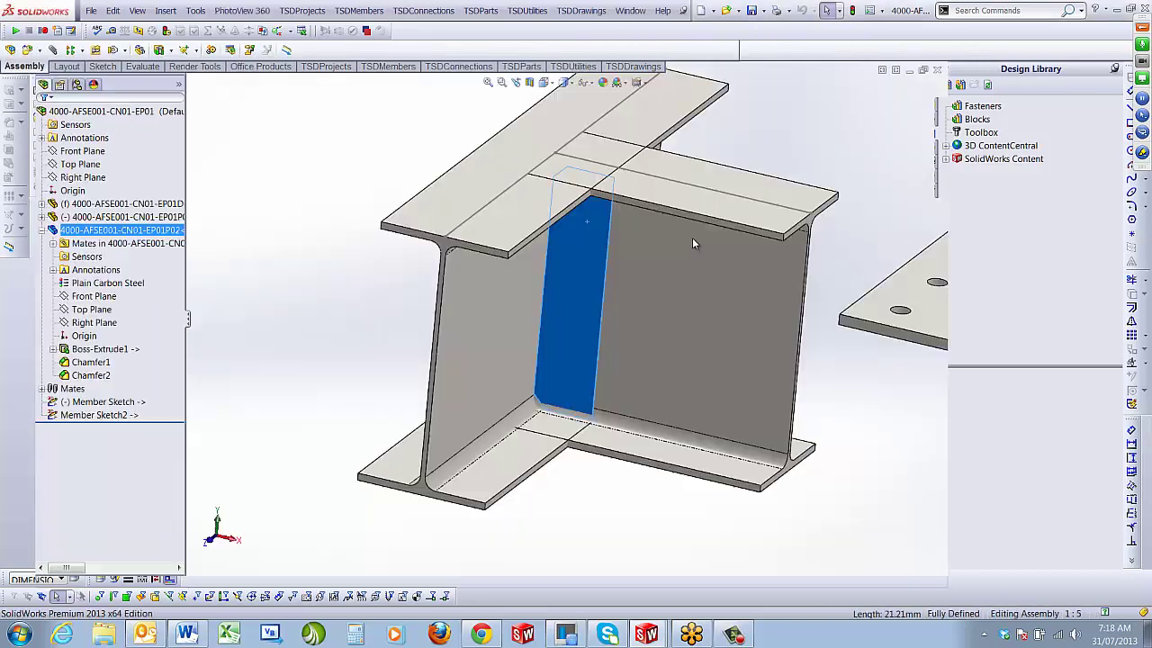
# Mate the holed plate's Top Plane coincident with the edge face of the long beam's top flange, flipping the alignment
pyautogui.scroll(3, 788, 375)
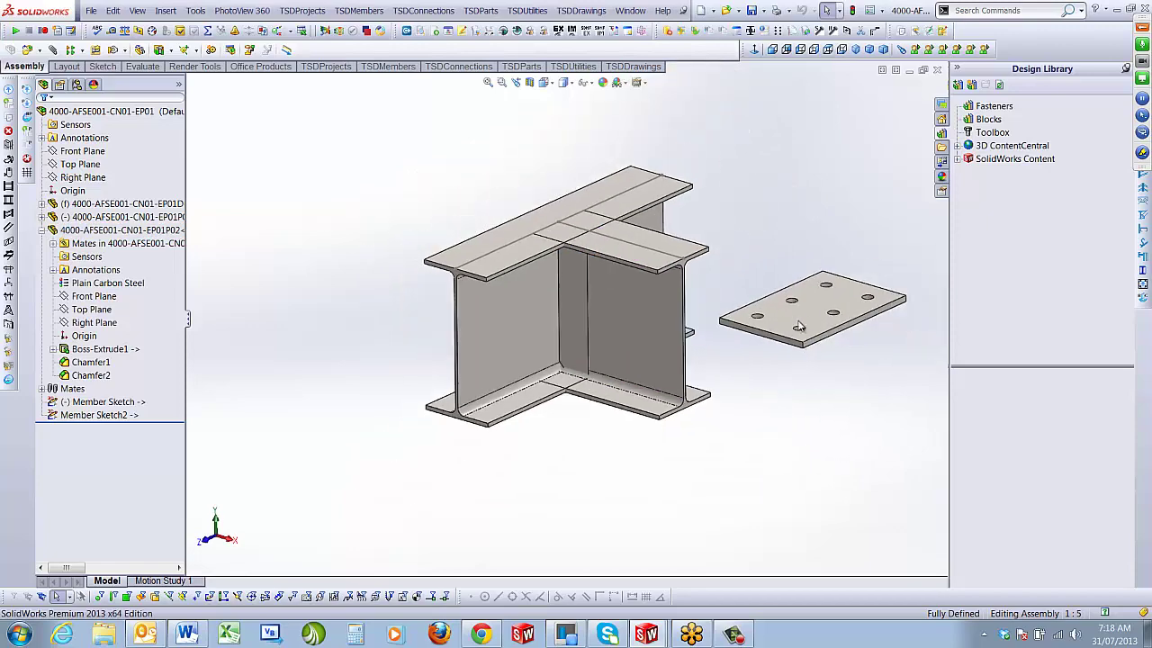
pyautogui.scroll(-2, 800, 314)
pyautogui.click(800, 310)
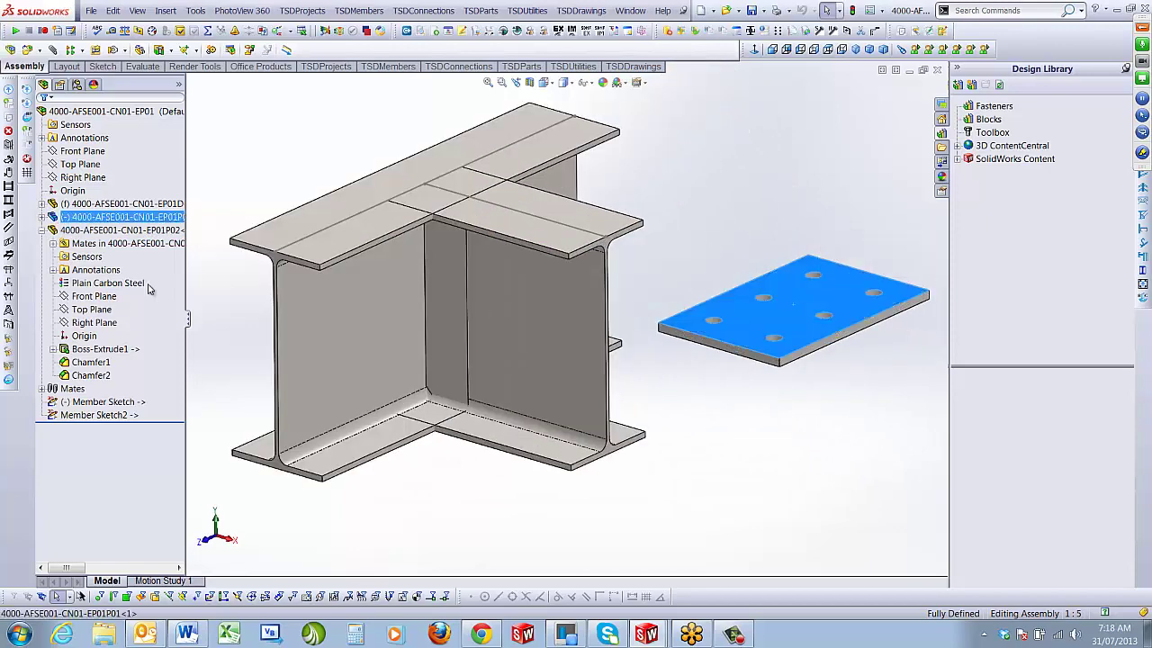
pyautogui.click(93, 309)
pyautogui.click(41, 230)
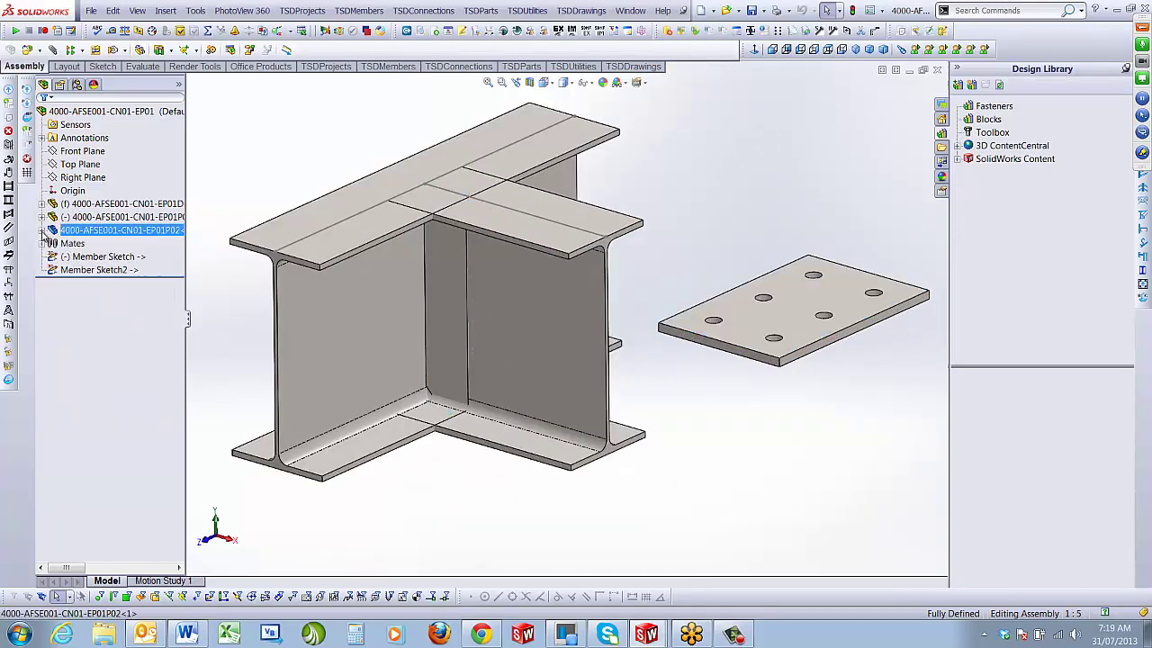
pyautogui.click(92, 220)
pyautogui.click(42, 216)
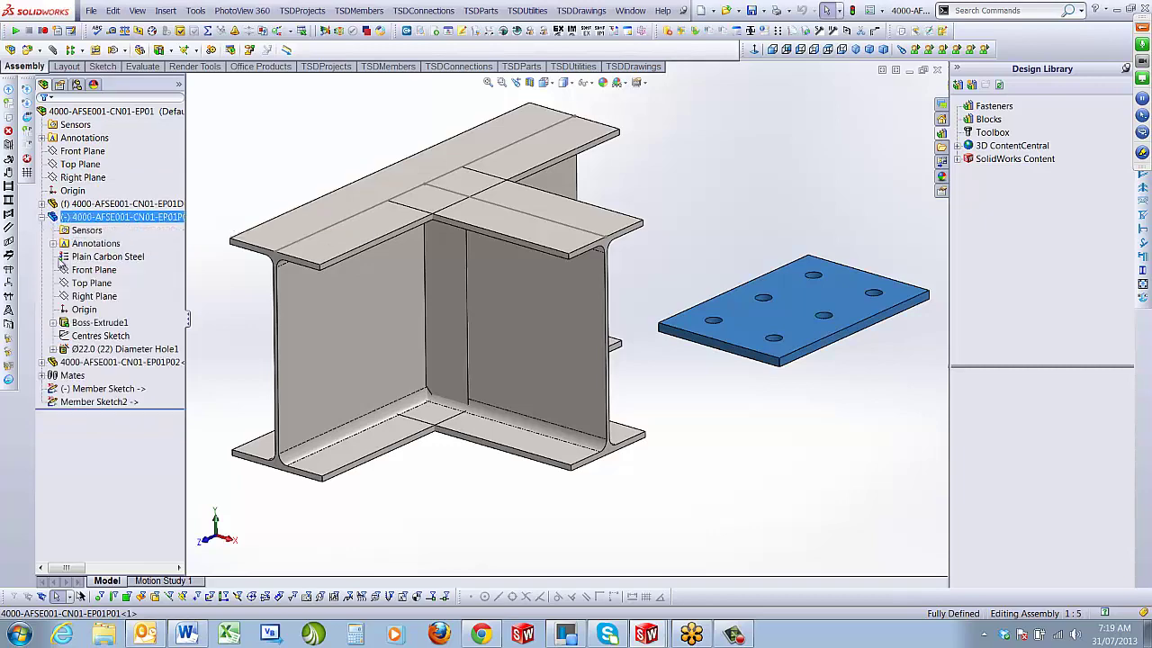
pyautogui.click(90, 283)
pyautogui.scroll(-6, 432, 239)
pyautogui.keyDown('ctrl'); pyautogui.click(439, 224); pyautogui.keyUp('ctrl')
pyautogui.scroll(5, 567, 324)
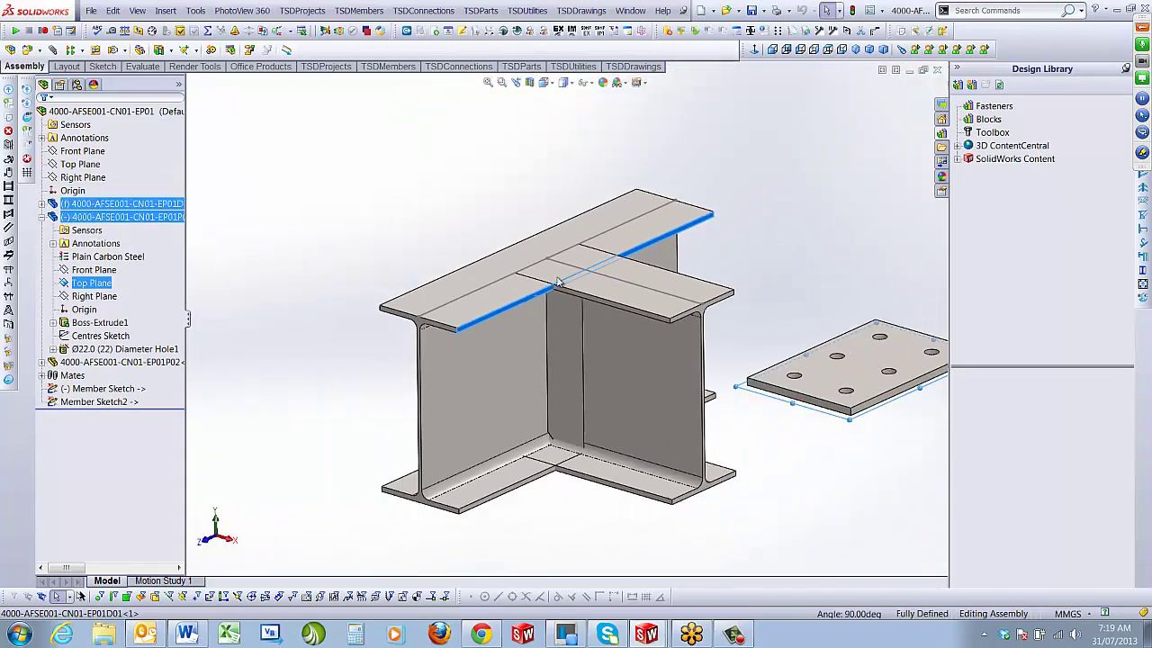
pyautogui.click(52, 50)
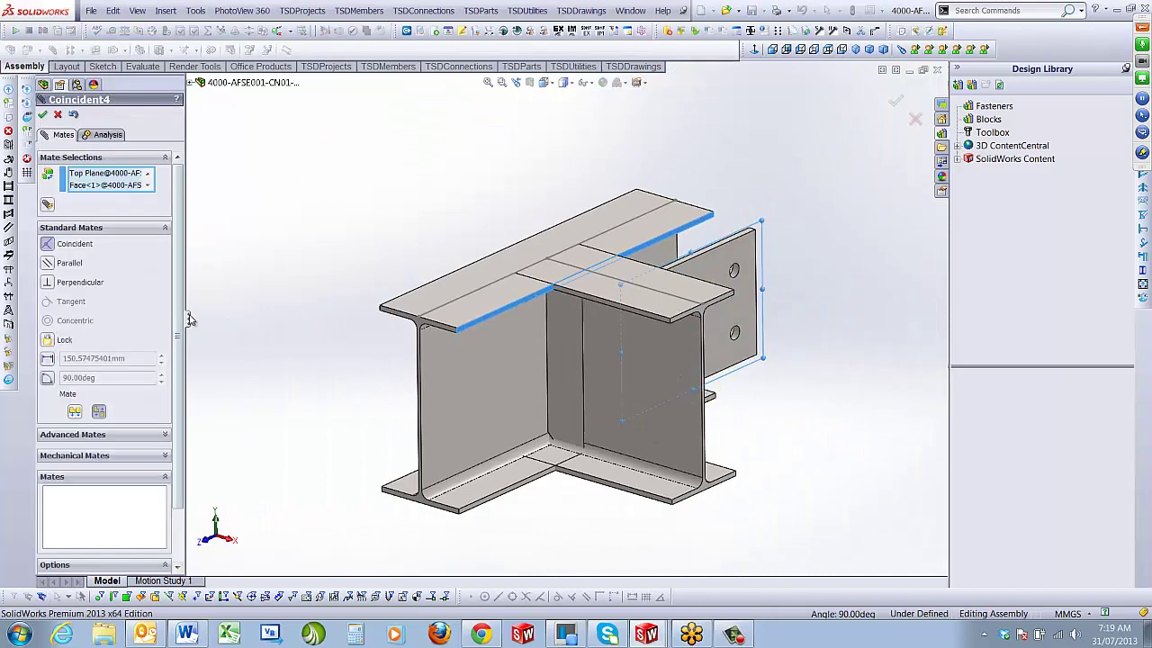
pyautogui.moveTo(772, 371); pyautogui.dragTo(786, 504, button='middle')
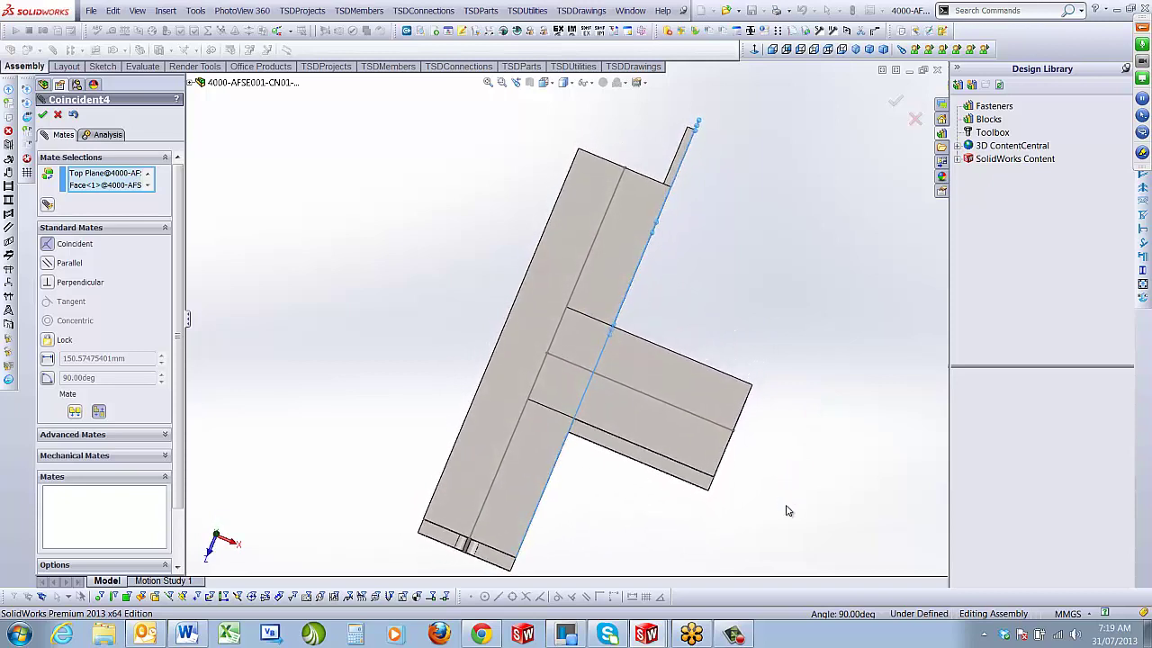
pyautogui.click(76, 412)
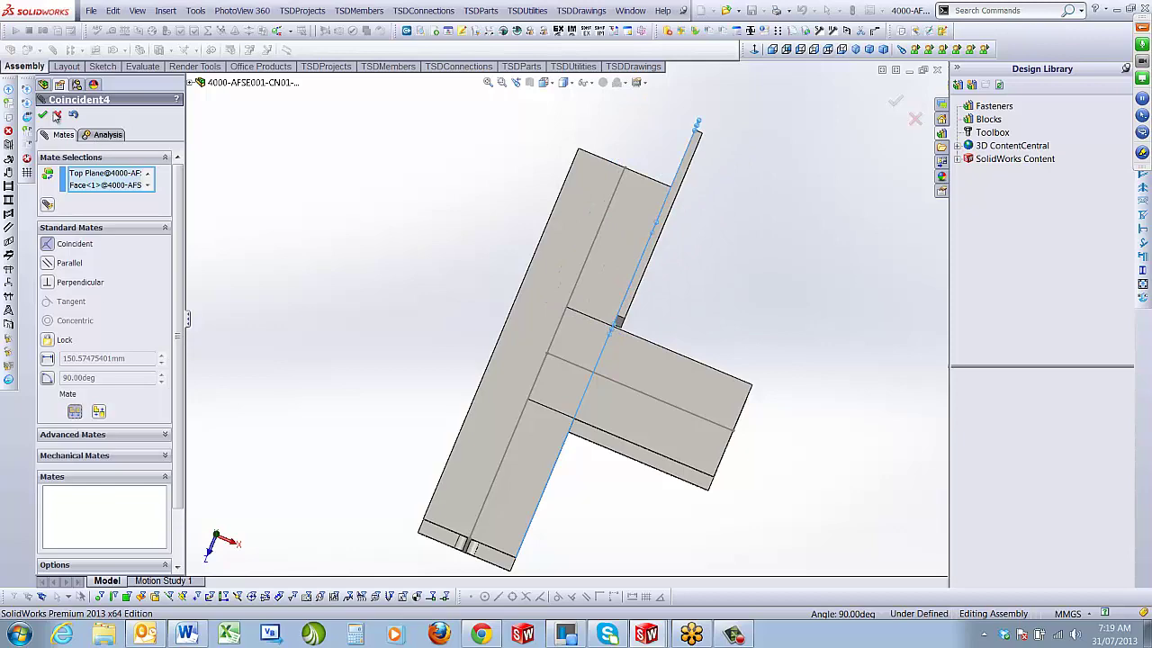
pyautogui.click(43, 116)
pyautogui.click(43, 115)
pyautogui.moveTo(761, 450); pyautogui.dragTo(774, 407, button='middle')
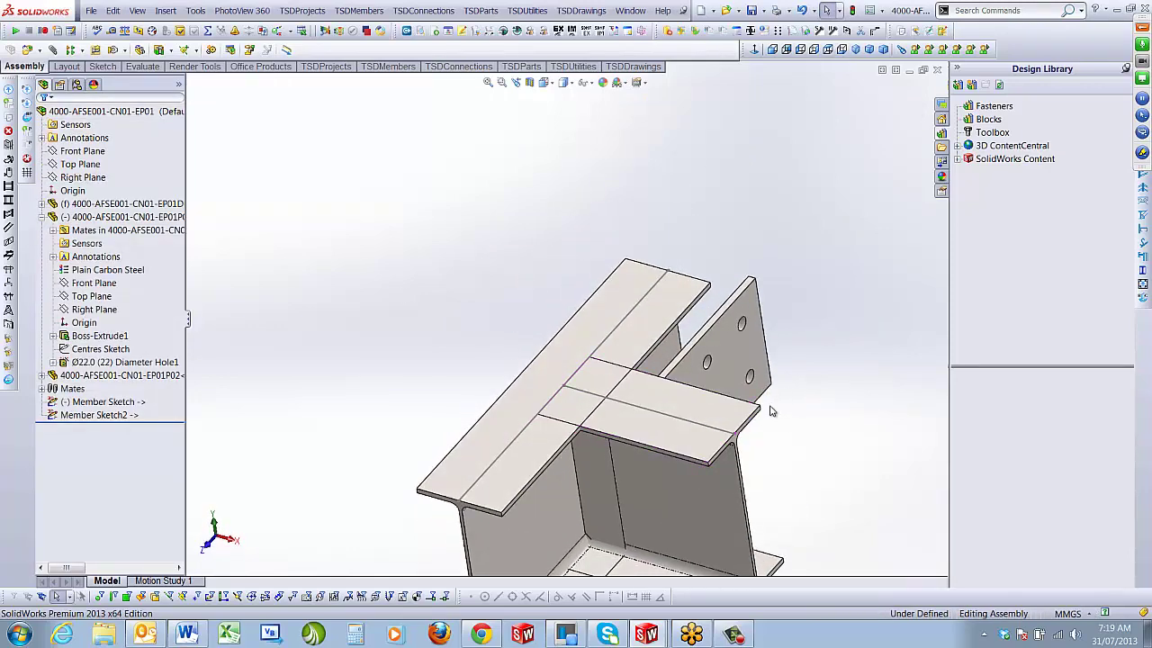
pyautogui.scroll(2, 760, 424)
pyautogui.moveTo(640, 448); pyautogui.dragTo(637, 420, button='middle')
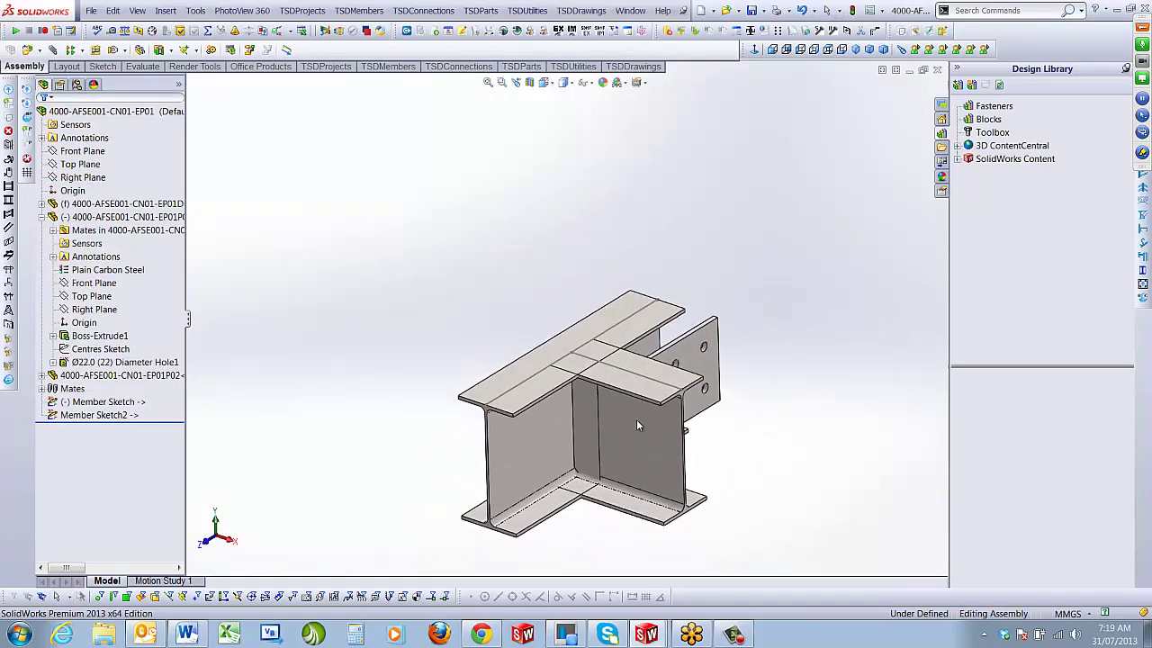
pyautogui.click(694, 357)
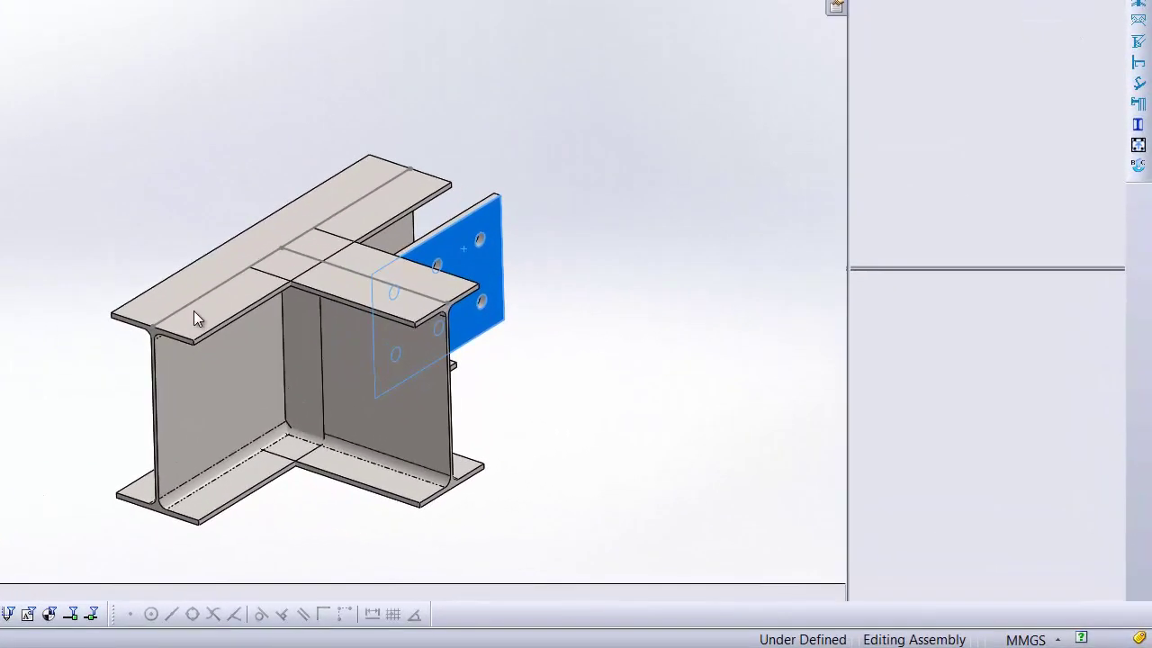
pyautogui.click(515, 396)
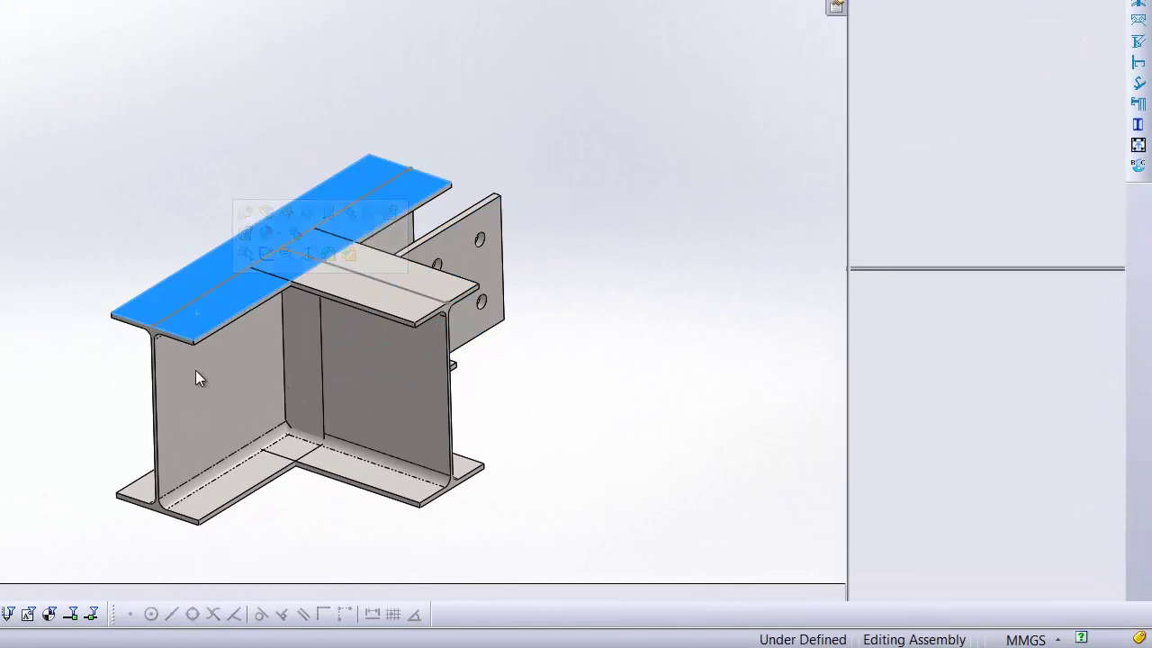
# Move the holed plate outward, clear of the beams, and briefly display its dimensions
pyautogui.moveTo(468, 243); pyautogui.dragTo(552, 353)
pyautogui.doubleClick(552, 358)
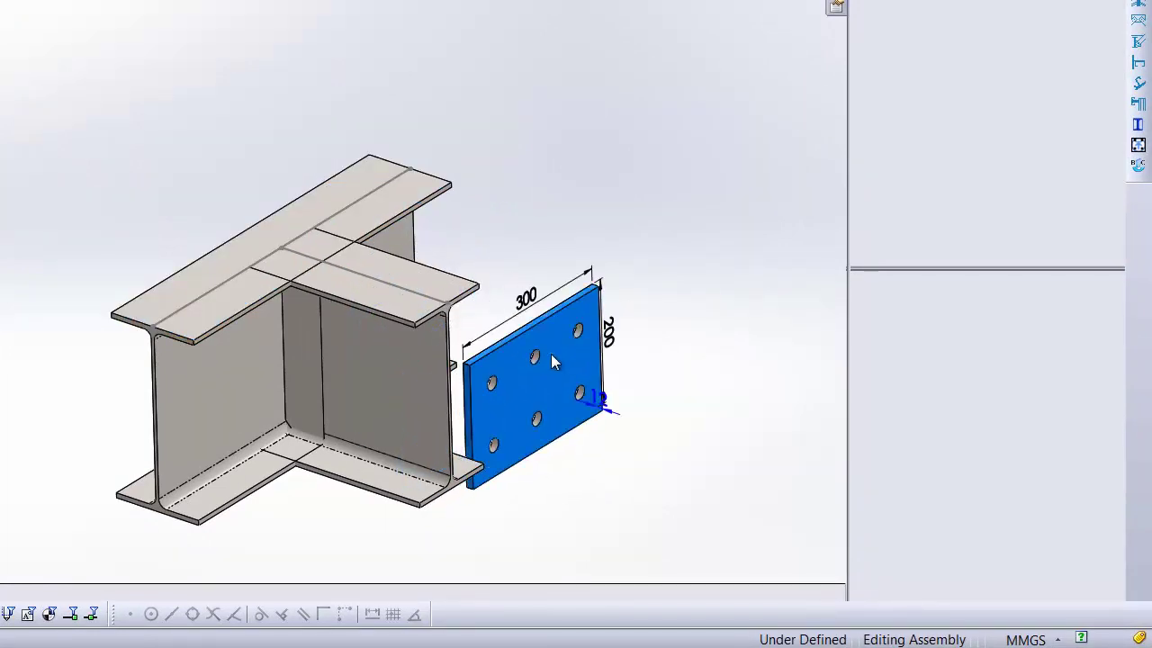
pyautogui.press('Escape')
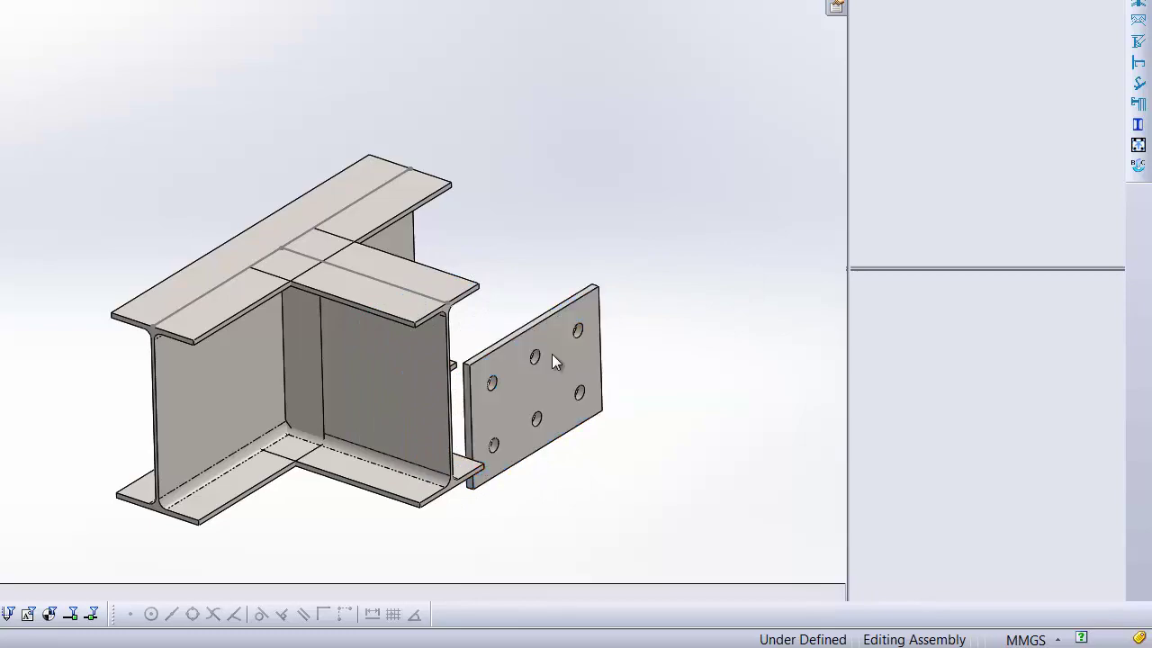
pyautogui.click(552, 355)
pyautogui.press('Escape')
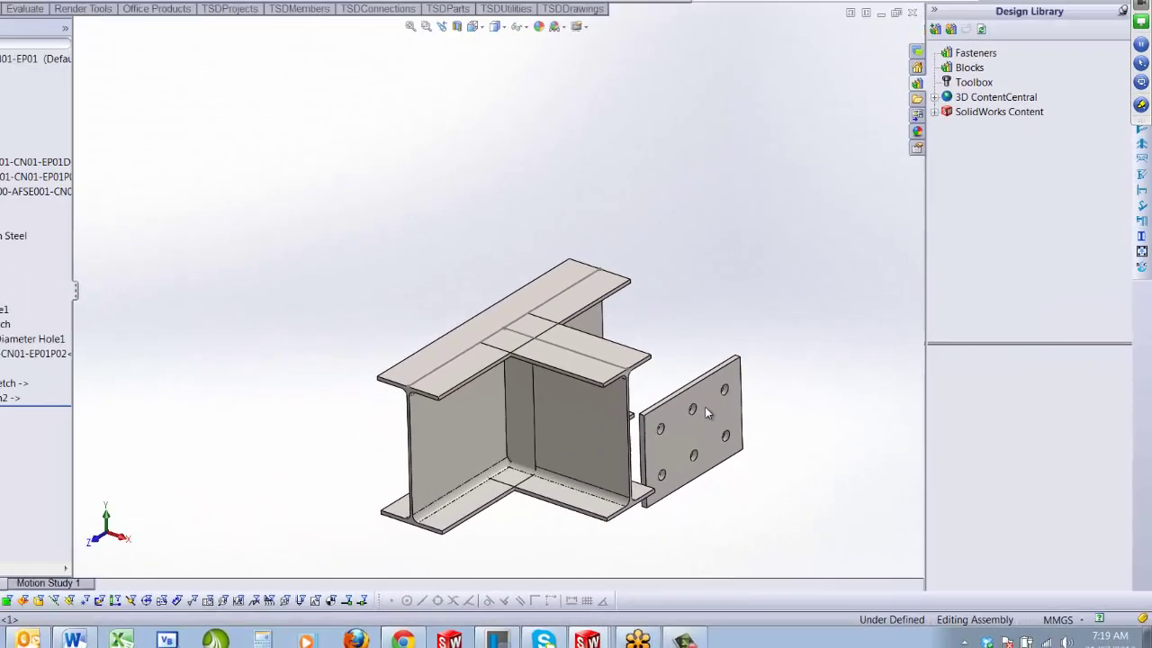
# Highlight the holed plate's Top, Front and Right Planes in turn to check how each one is oriented
pyautogui.click(554, 360)
pyautogui.click(88, 297)
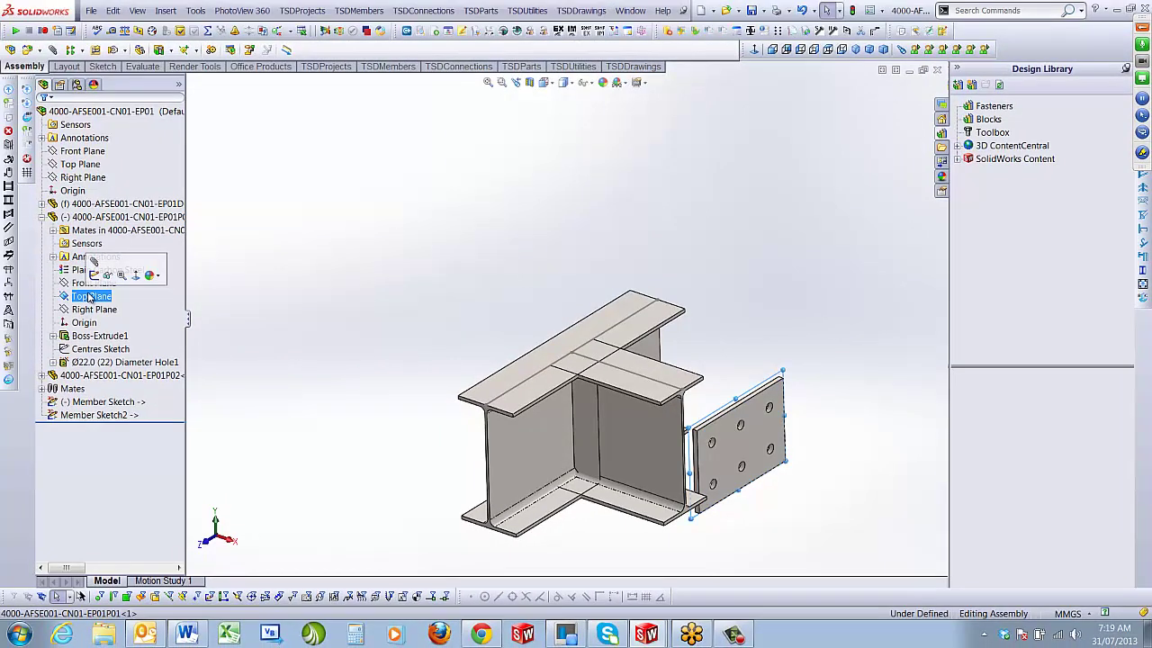
pyautogui.click(90, 284)
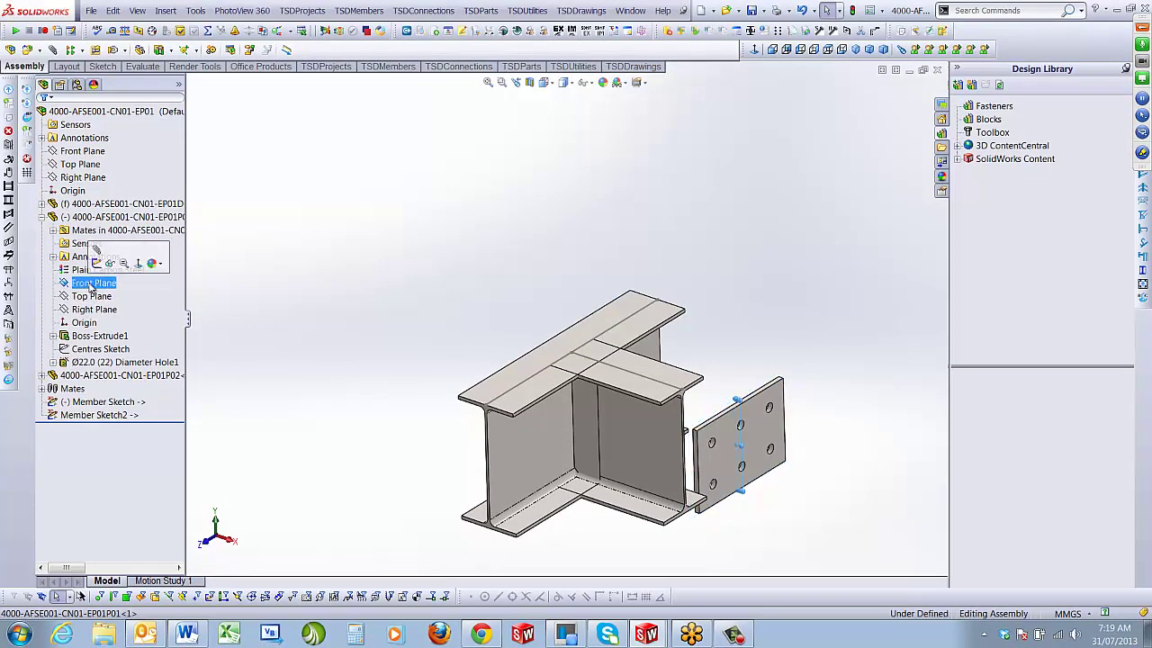
pyautogui.click(91, 310)
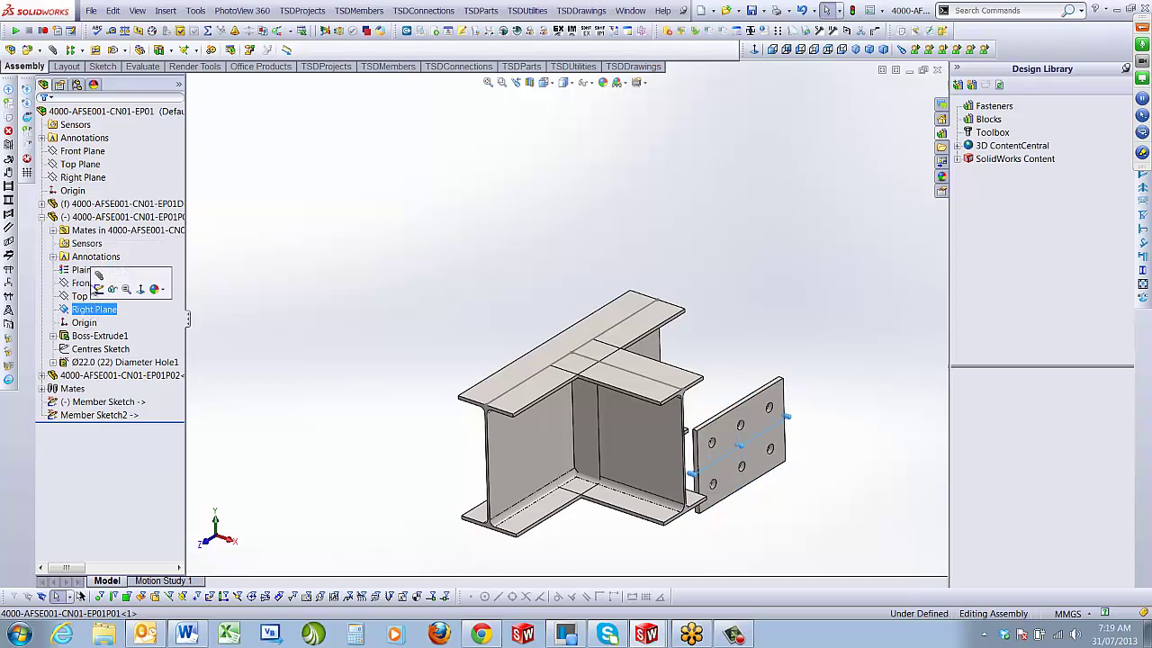
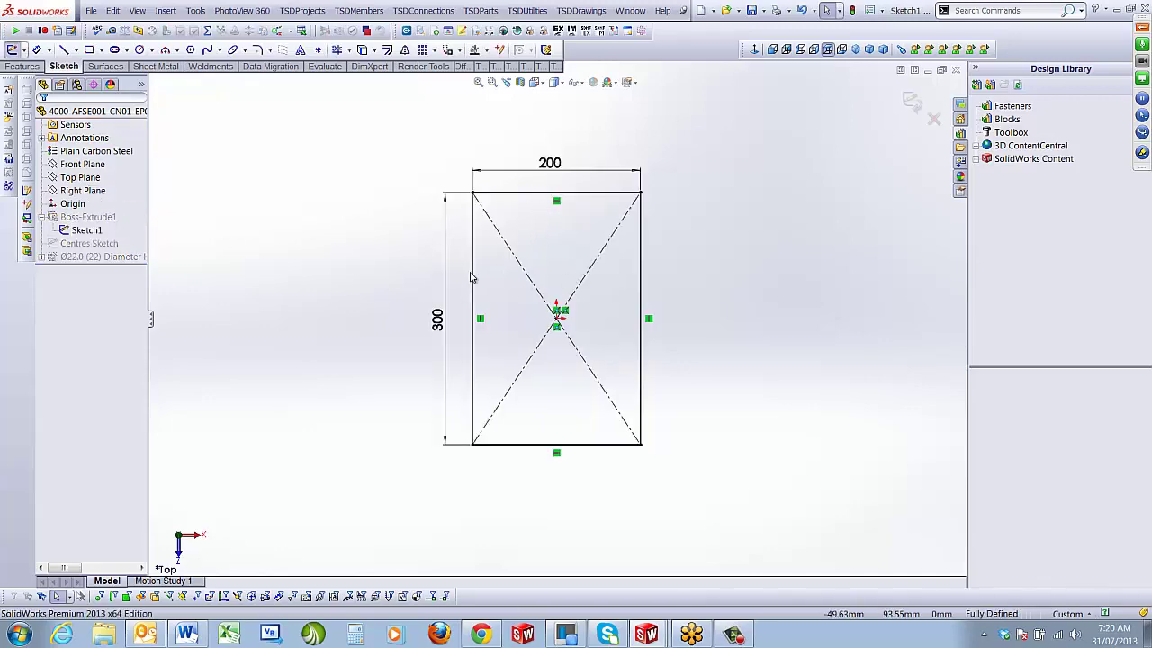
# Make the 300 mm height dimension of the plate's outline sketch driven and move it farther from the outline
pyautogui.click(444, 288)
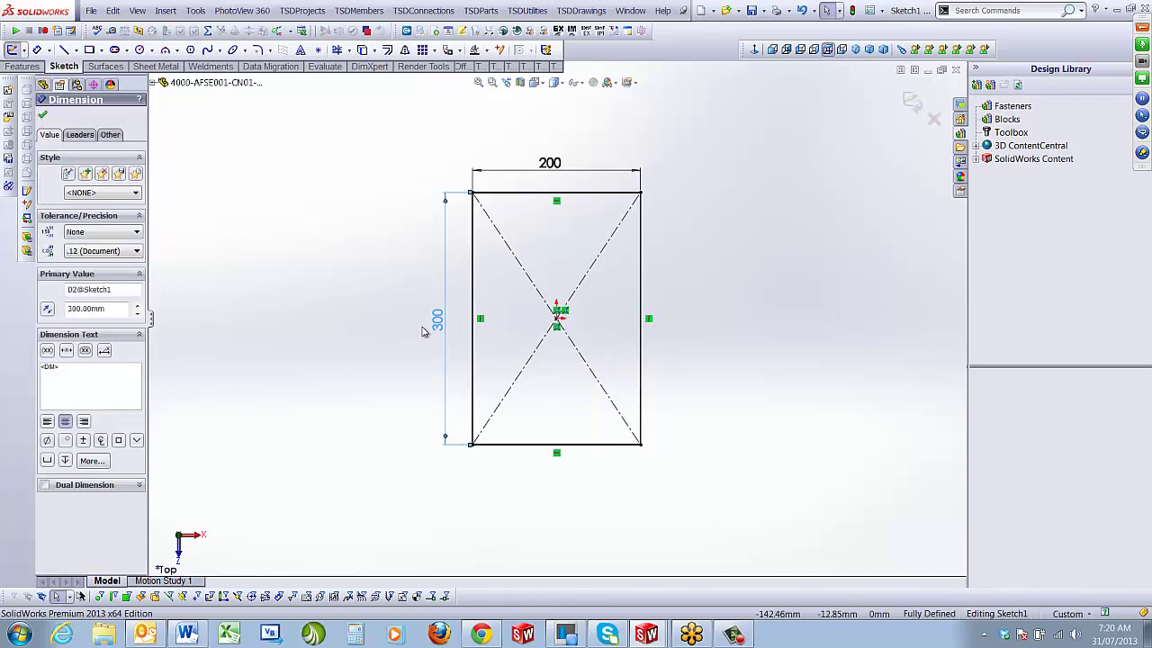
pyautogui.scroll(-5, 150, 319)
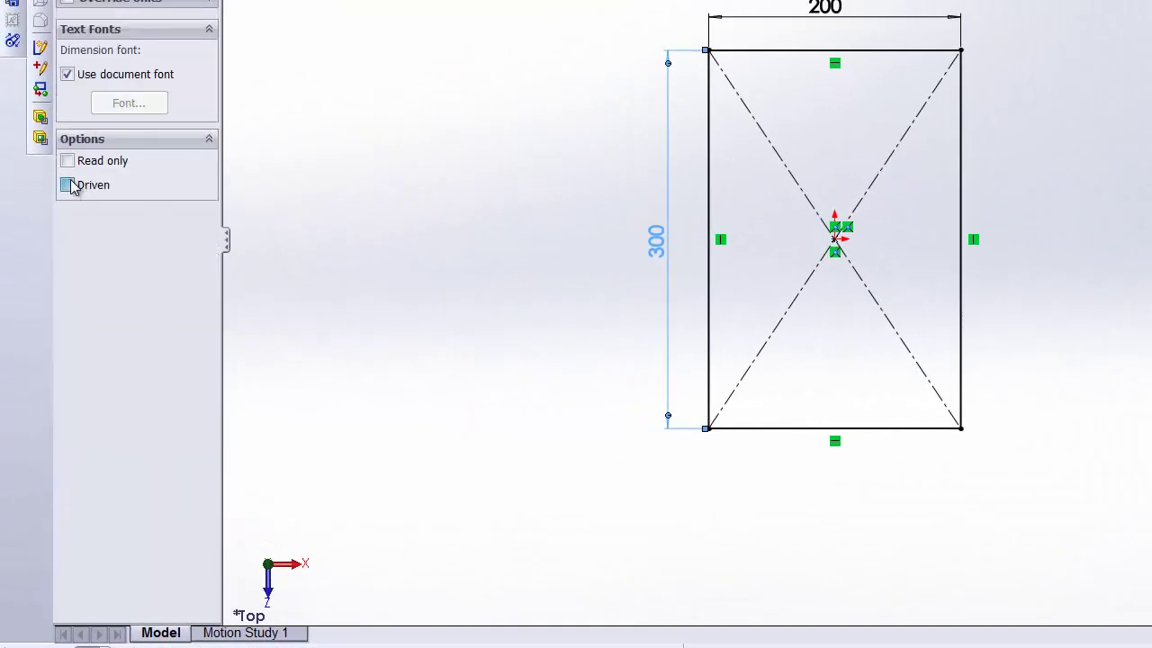
pyautogui.click(67, 185)
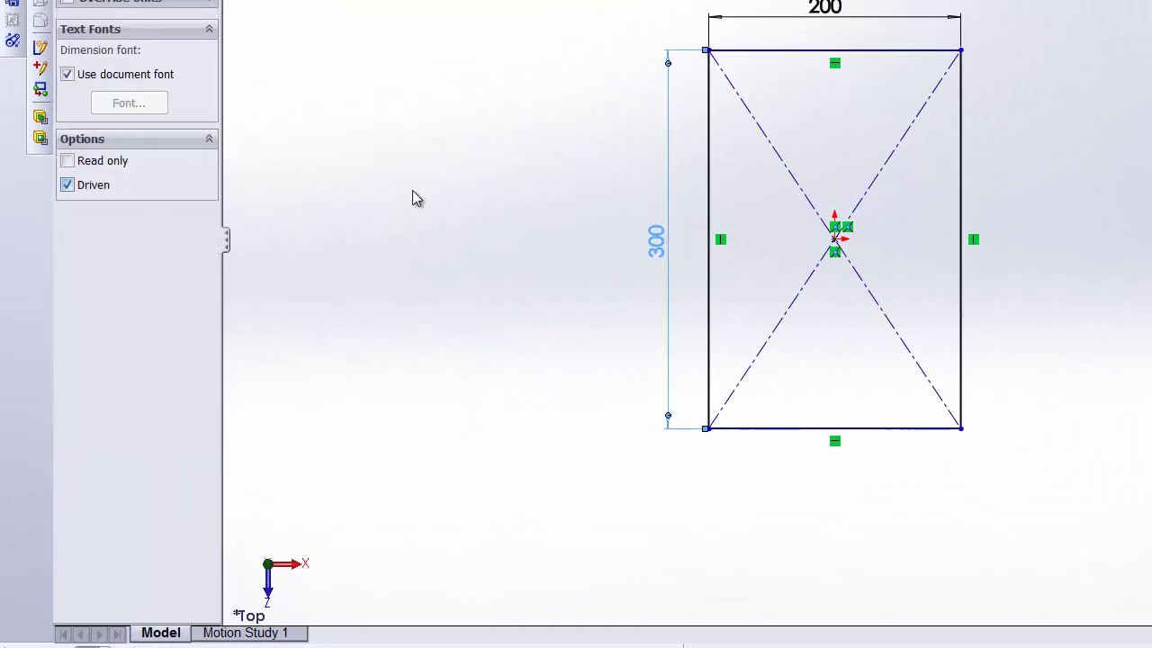
pyautogui.click(459, 205)
pyautogui.moveTo(662, 252); pyautogui.dragTo(608, 246)
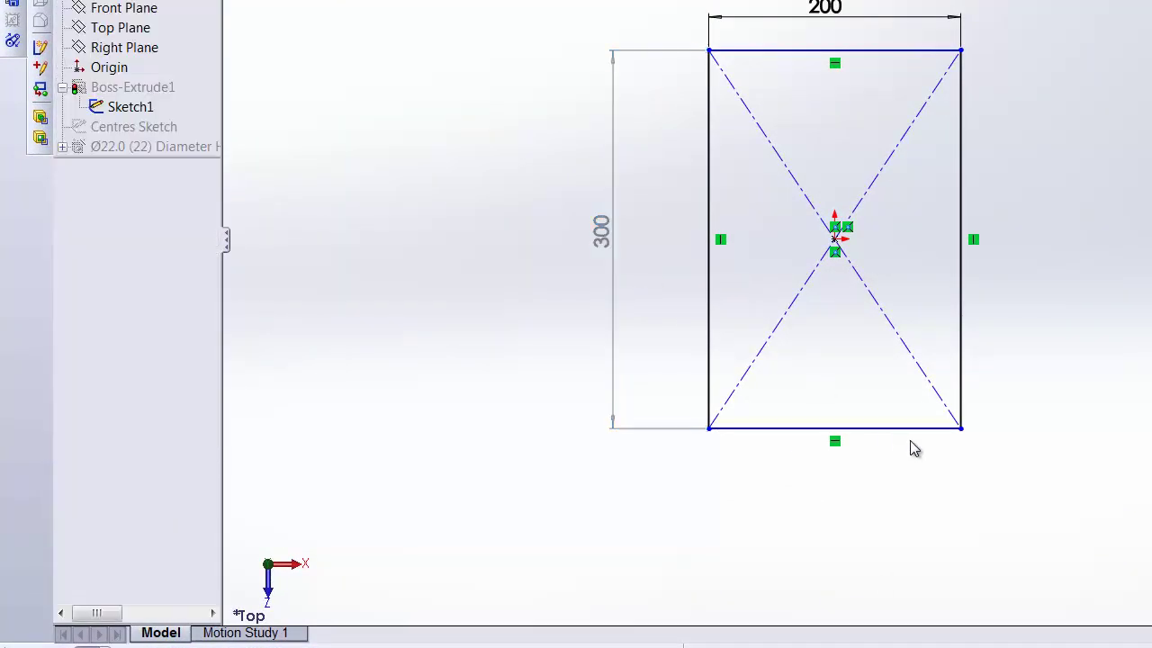
# Detach the rectangle's centre from the origin by deleting its relations, and pull the outline below the origin to about 182 mm tall
pyautogui.moveTo(902, 430); pyautogui.dragTo(927, 486)
pyautogui.moveTo(788, 88); pyautogui.dragTo(917, 347)
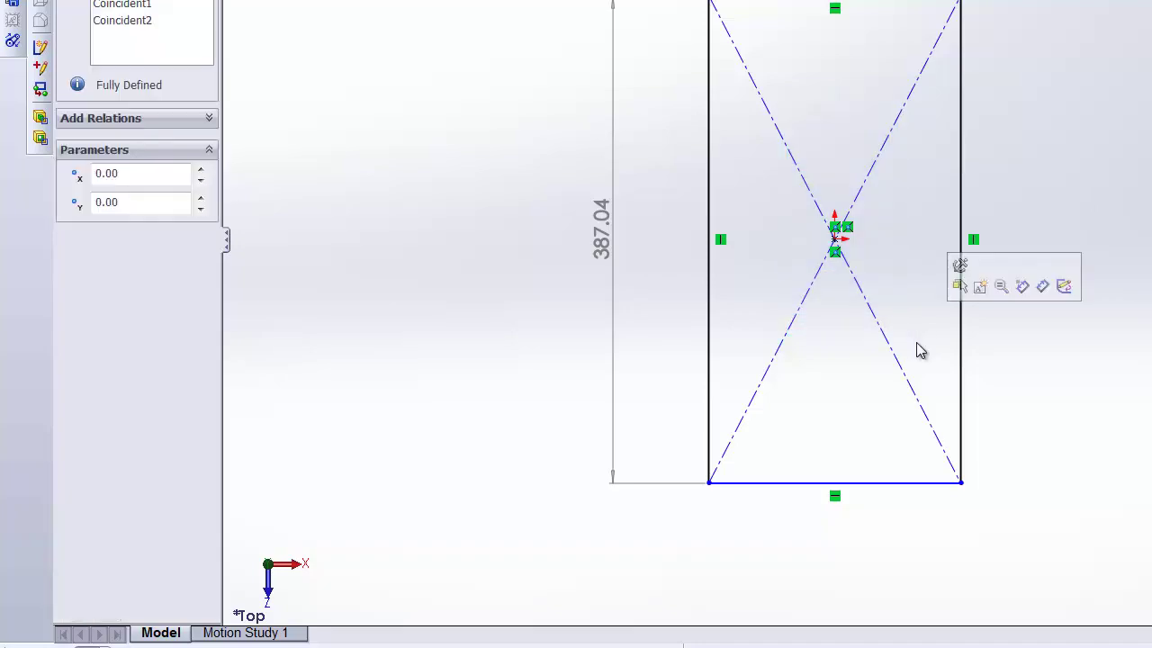
pyautogui.press('Delete')
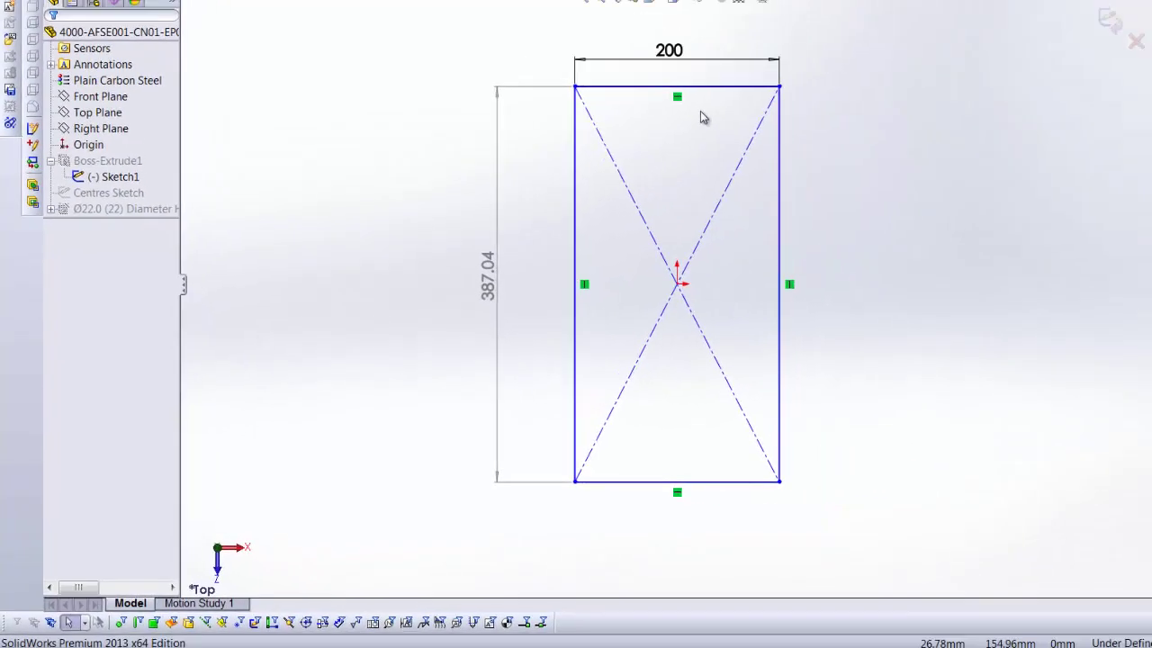
pyautogui.moveTo(703, 91); pyautogui.dragTo(690, 303)
pyautogui.moveTo(567, 333); pyautogui.dragTo(569, 334)
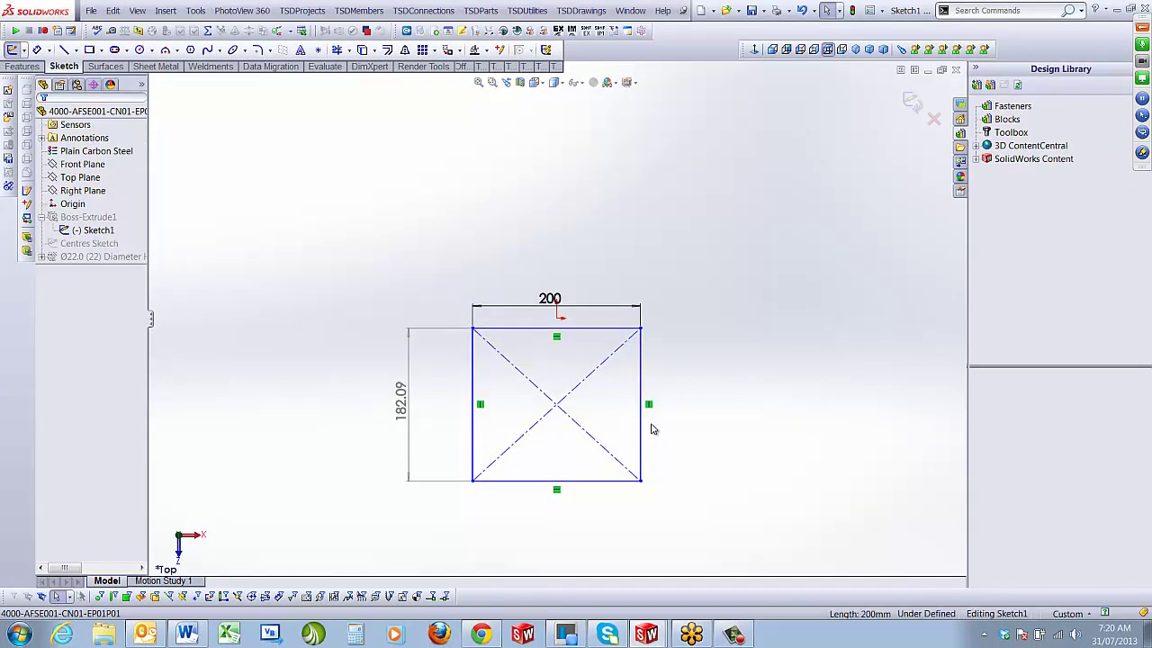
# Dimension the rectangle's upper edge 6 mm from the Front Plane and tidy the positions of the 200 mm and 6 mm dimensions
pyautogui.scroll(-1, 651, 423)
pyautogui.moveTo(524, 272); pyautogui.dragTo(524, 206)
pyautogui.moveTo(791, 350); pyautogui.dragTo(792, 237, button='right')
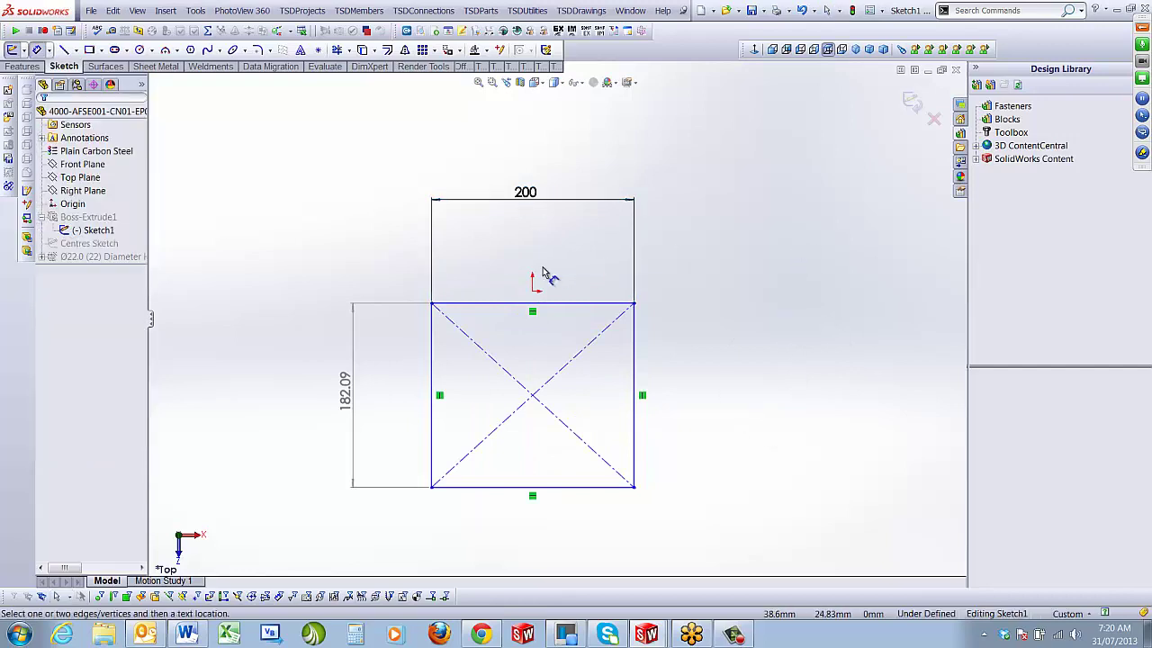
pyautogui.click(81, 164)
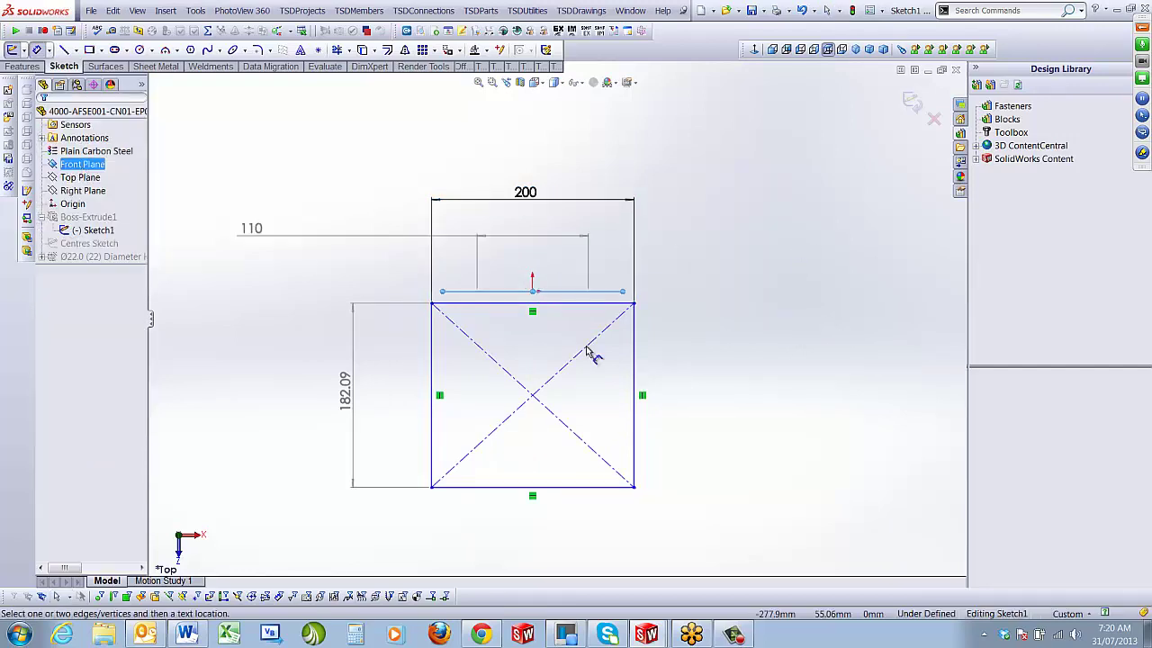
pyautogui.click(601, 311)
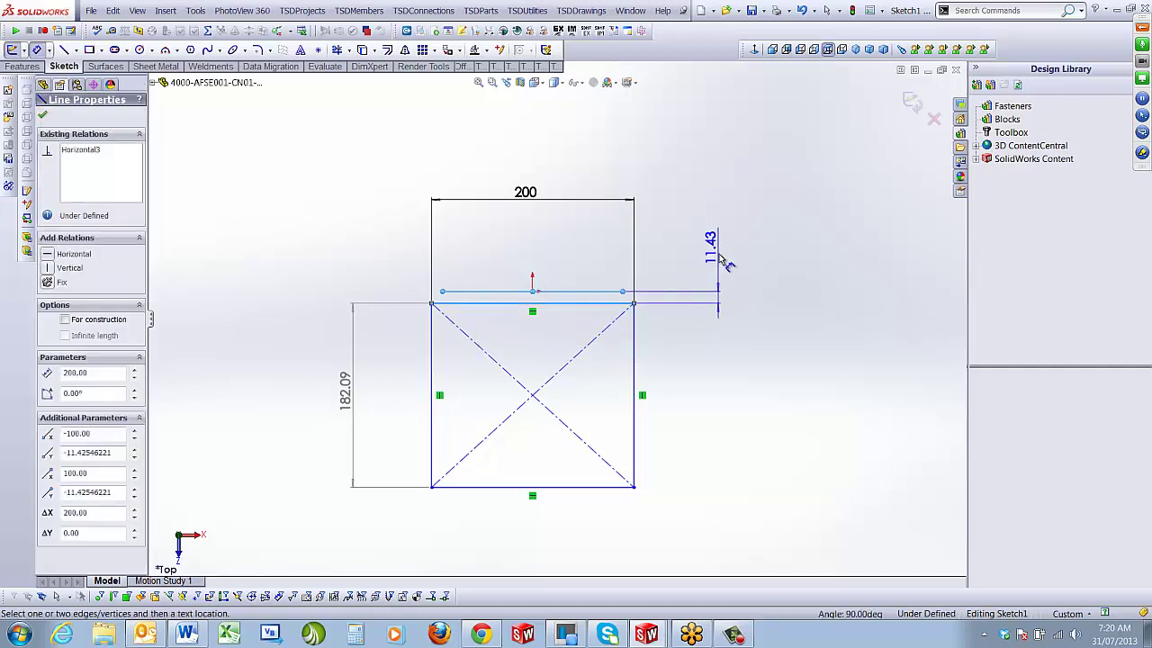
pyautogui.click(724, 254)
pyautogui.write('6')
pyautogui.press('Return')
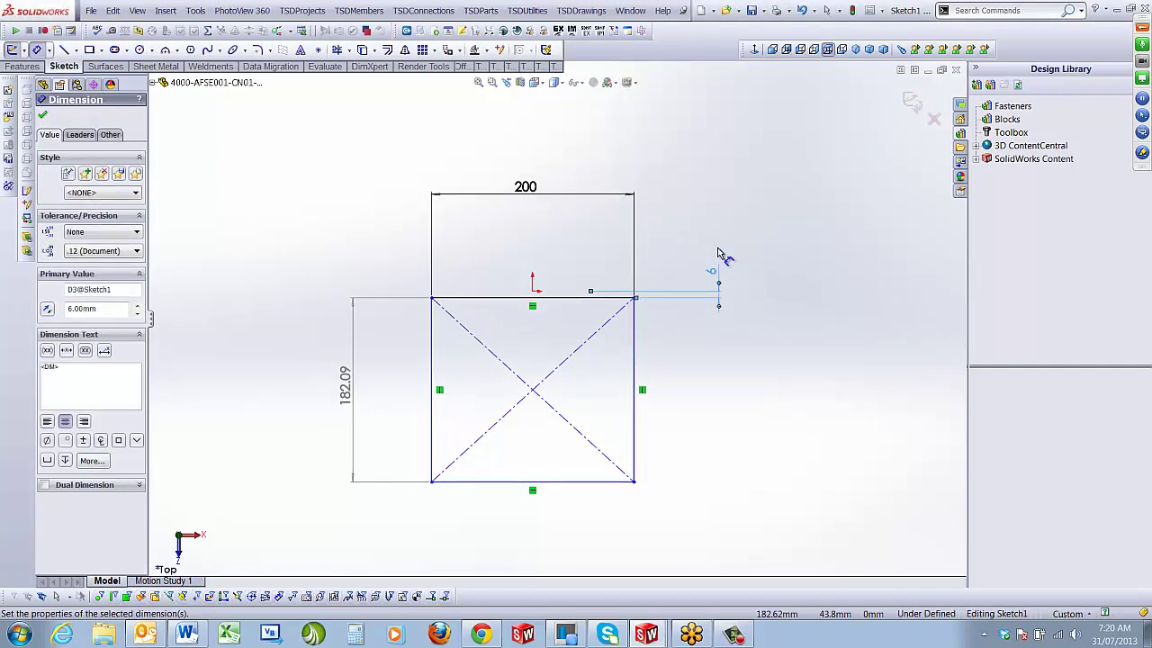
pyautogui.moveTo(714, 267)
pyautogui.mouseDown()
pyautogui.moveTo(669, 262)
pyautogui.moveTo(689, 263)
pyautogui.mouseUp()
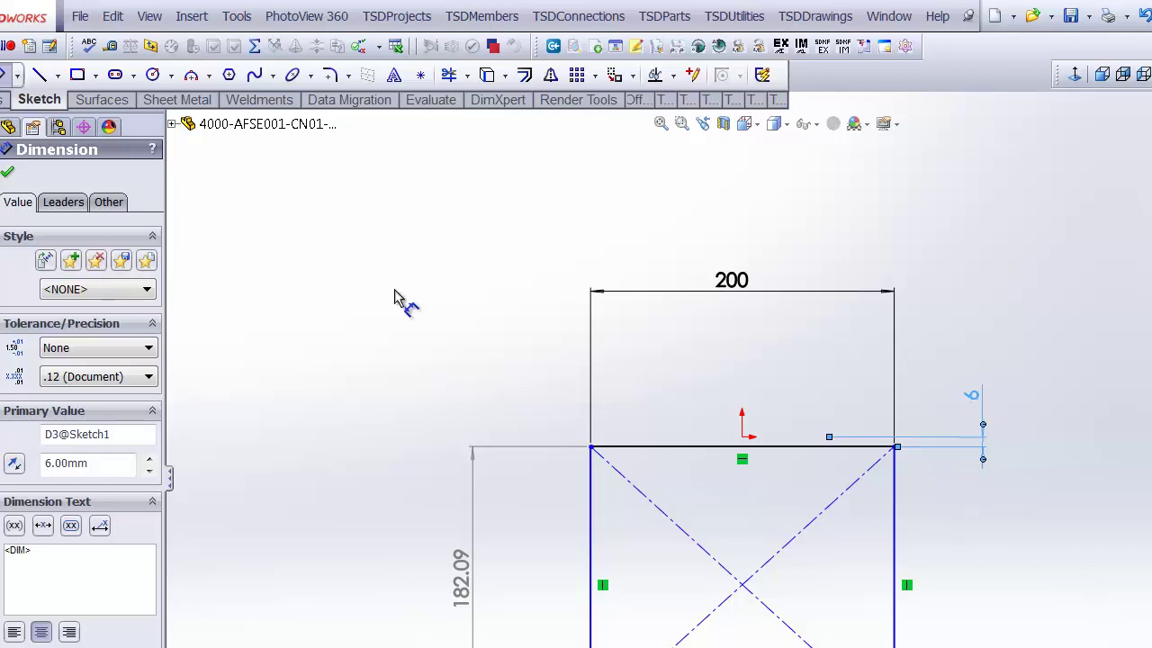
# Sketch a vertical construction line from the midpoint of the rectangle's upper edge to the midpoint of its lower edge
pyautogui.press('Escape')
pyautogui.click(58, 76)
pyautogui.click(74, 102)
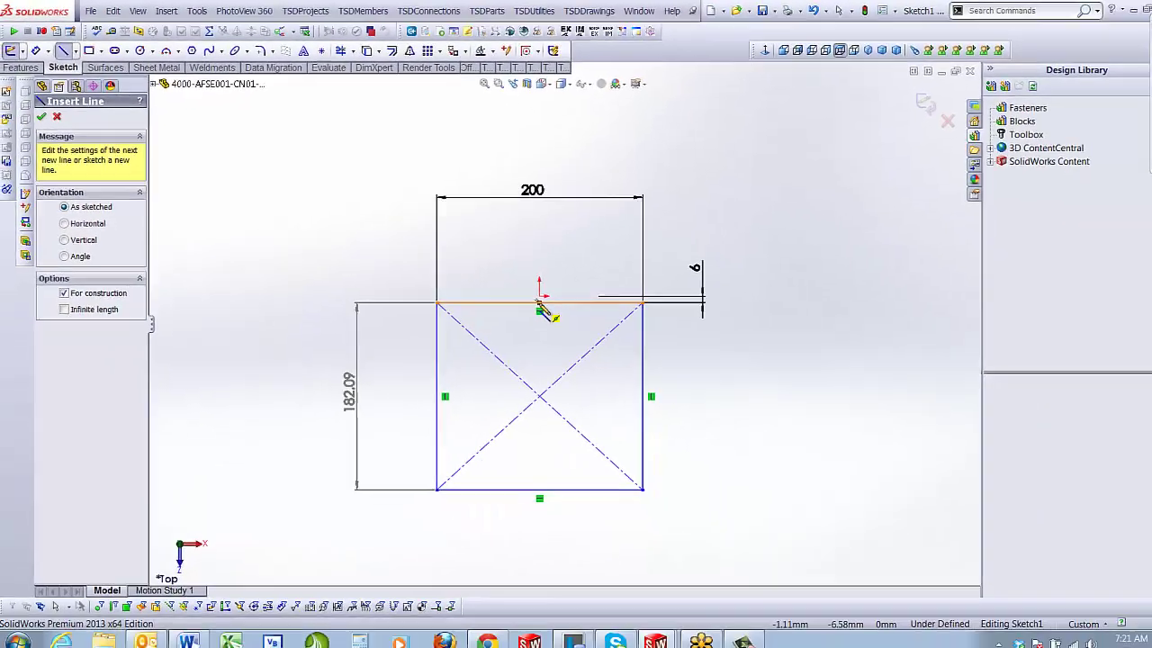
pyautogui.click(741, 446)
pyautogui.click(532, 481)
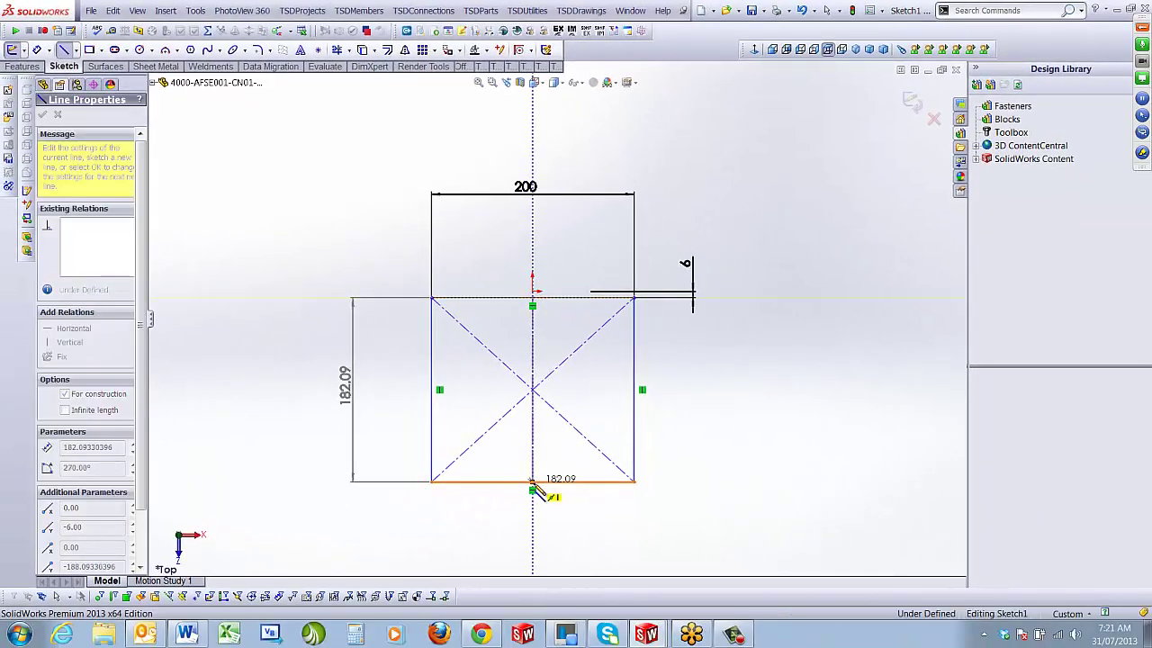
pyautogui.press('Escape')
# Add a coincident relation between the vertical construction line and the origin to centre the rectangle sideways
pyautogui.scroll(-5, 526, 317)
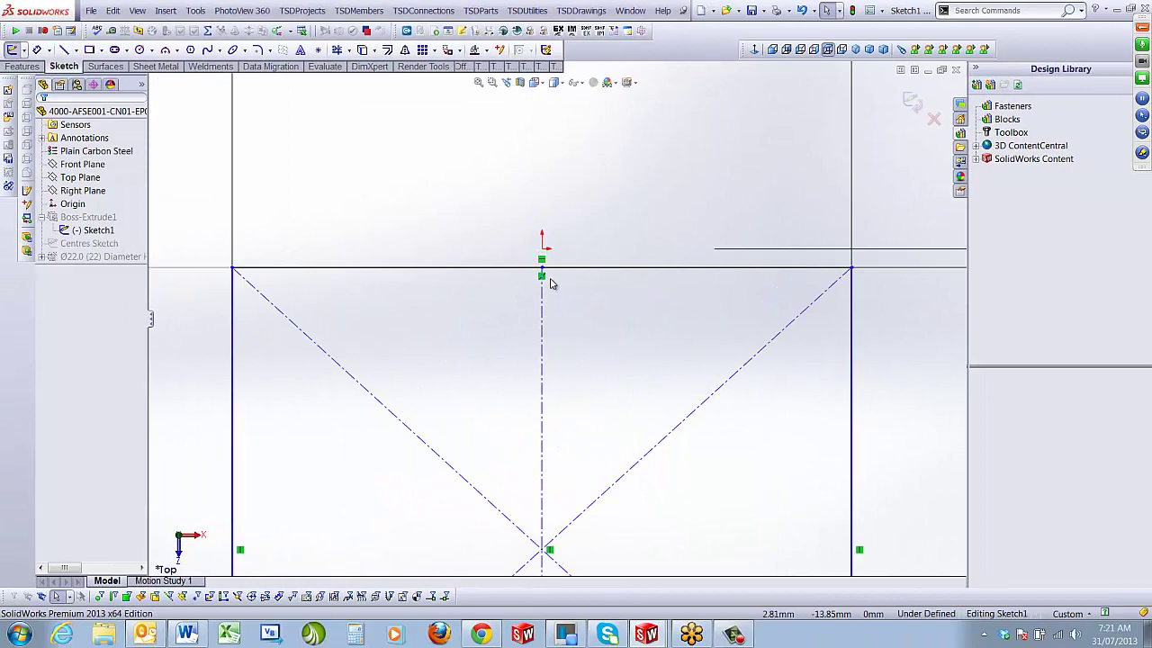
pyautogui.click(531, 207)
pyautogui.scroll(5, 558, 369)
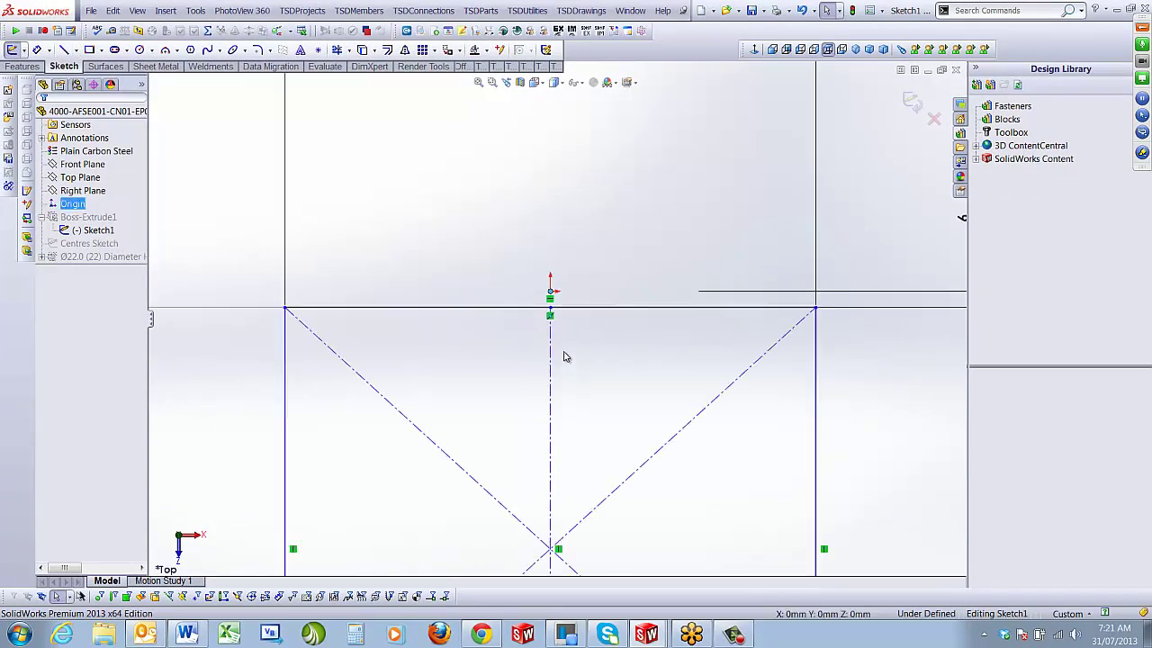
pyautogui.moveTo(401, 385)
pyautogui.mouseDown()
pyautogui.moveTo(337, 380)
pyautogui.moveTo(381, 389)
pyautogui.mouseUp()
pyautogui.scroll(-2, 532, 324)
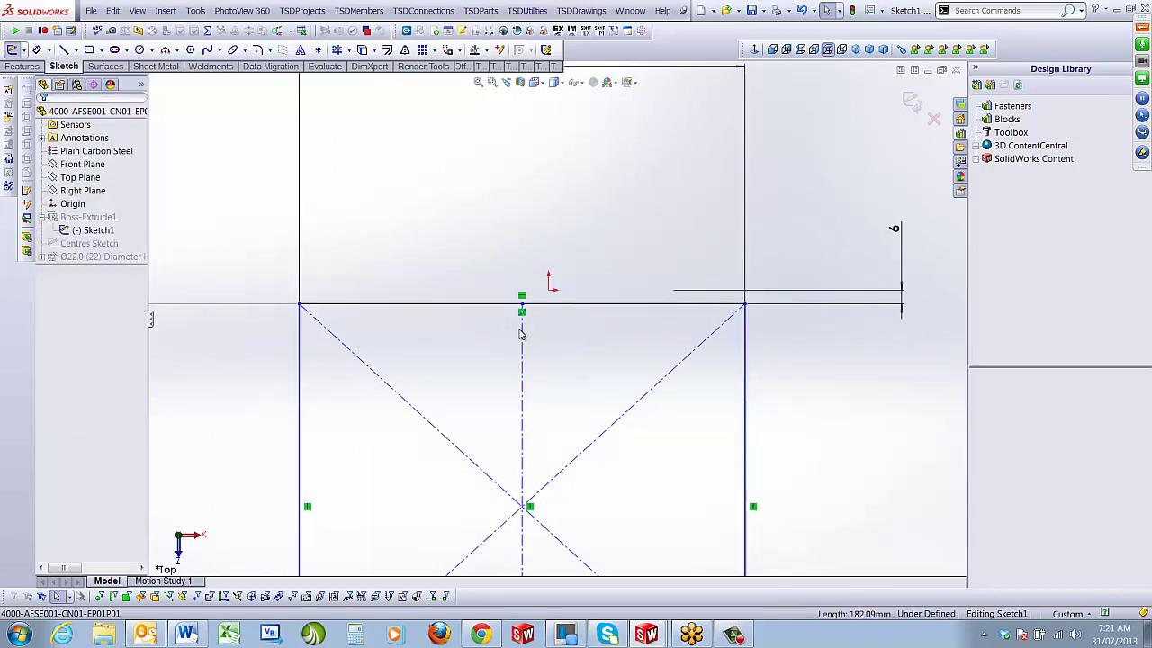
pyautogui.click(523, 334)
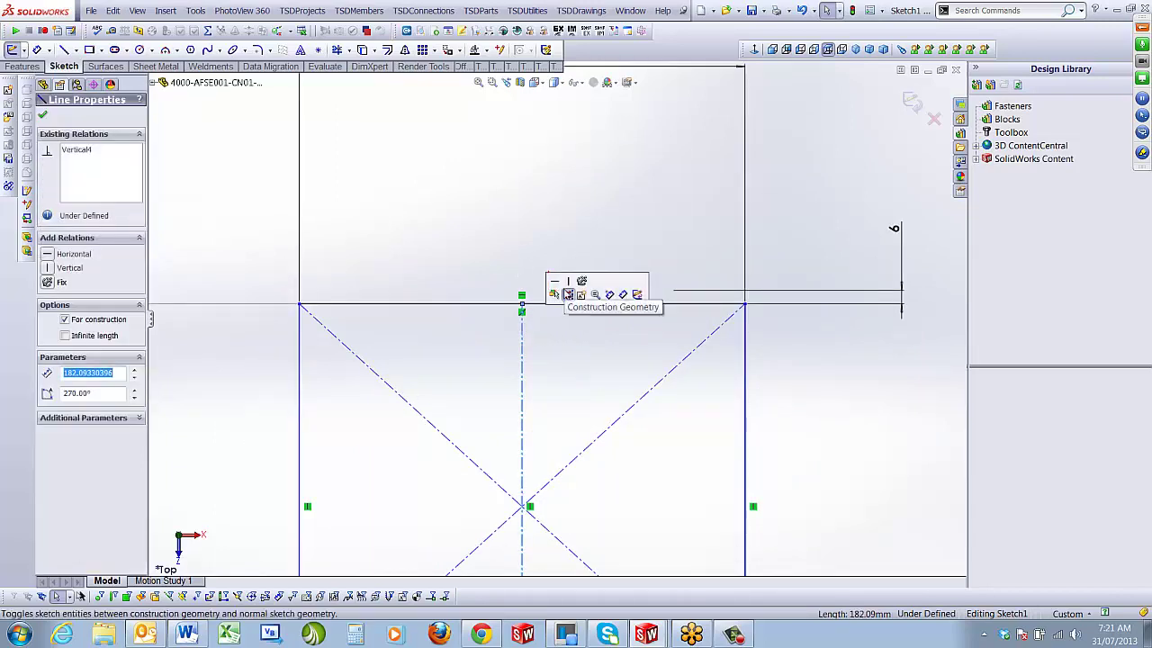
pyautogui.scroll(-3, 540, 306)
pyautogui.keyDown('ctrl'); pyautogui.click(525, 314); pyautogui.keyUp('ctrl')
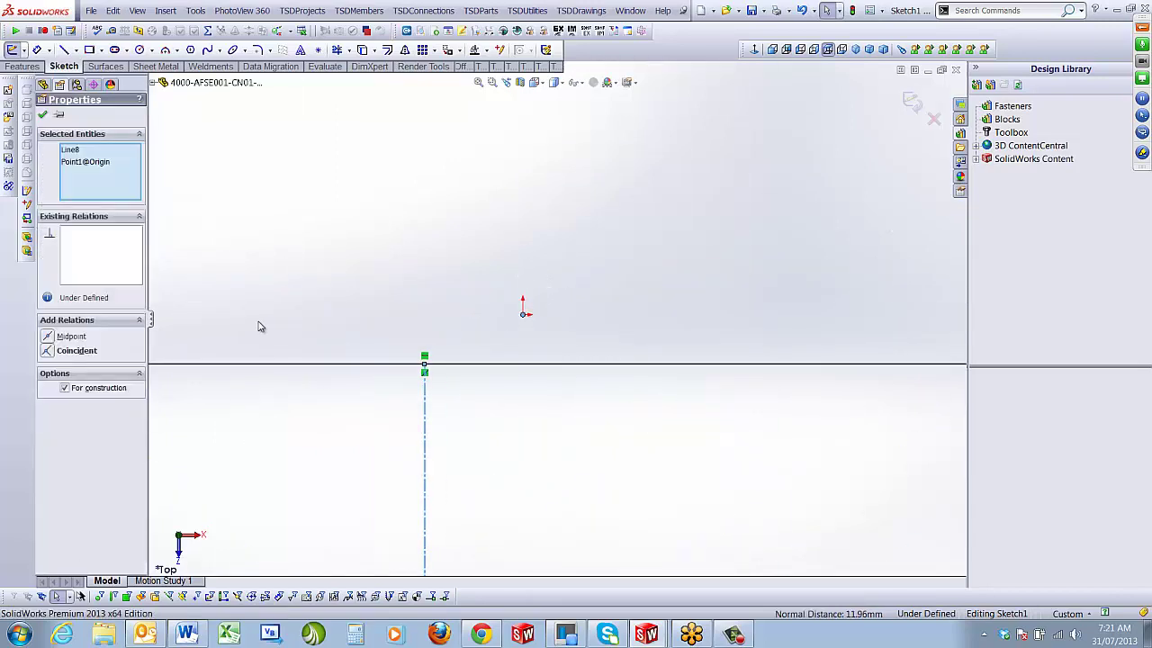
pyautogui.click(47, 350)
pyautogui.click(653, 432)
pyautogui.press('f')
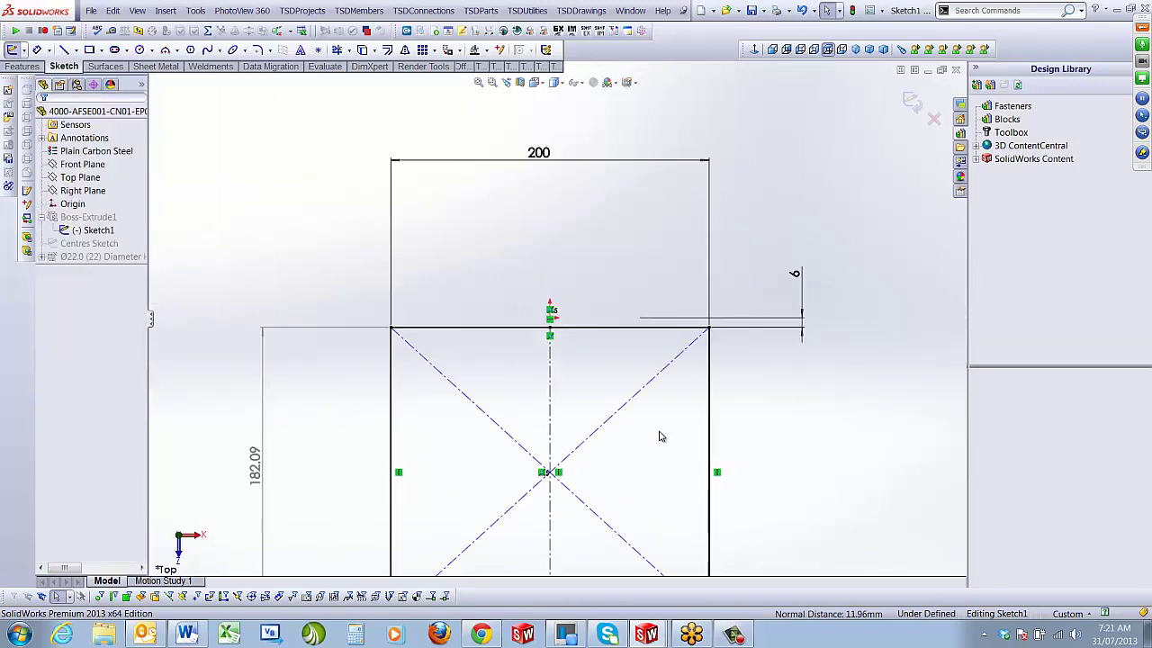
# Stretch the rectangle's lower edge downward until the plate is about 300 mm tall, and exit the sketch
pyautogui.scroll(-2, 576, 418)
pyautogui.moveTo(579, 495); pyautogui.dragTo(583, 555)
pyautogui.scroll(1, 597, 531)
pyautogui.scroll(-1, 598, 457)
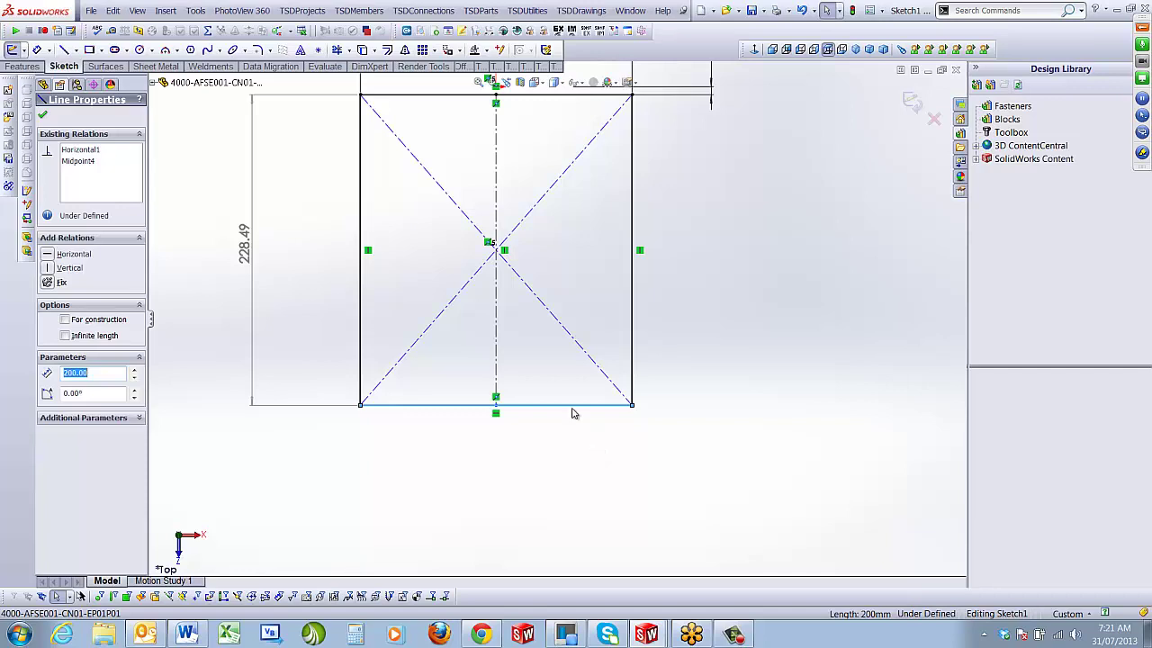
pyautogui.moveTo(572, 407); pyautogui.dragTo(573, 502)
pyautogui.click(533, 396)
pyautogui.scroll(2, 500, 326)
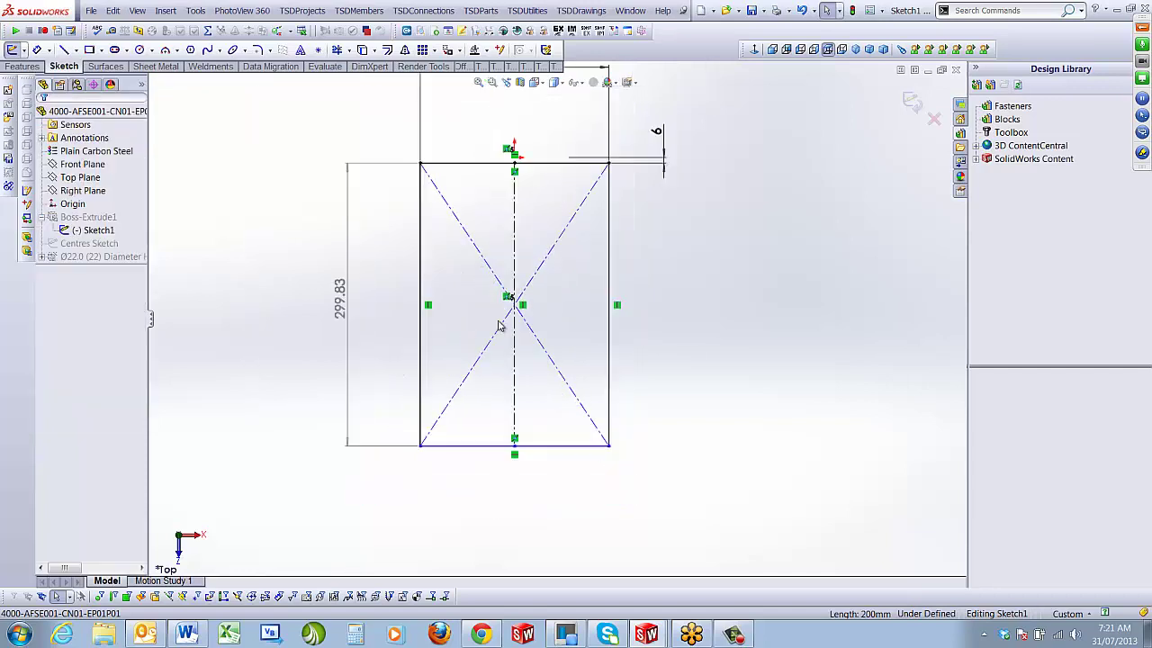
pyautogui.scroll(1, 500, 326)
pyautogui.scroll(-1, 493, 259)
pyautogui.click(911, 101)
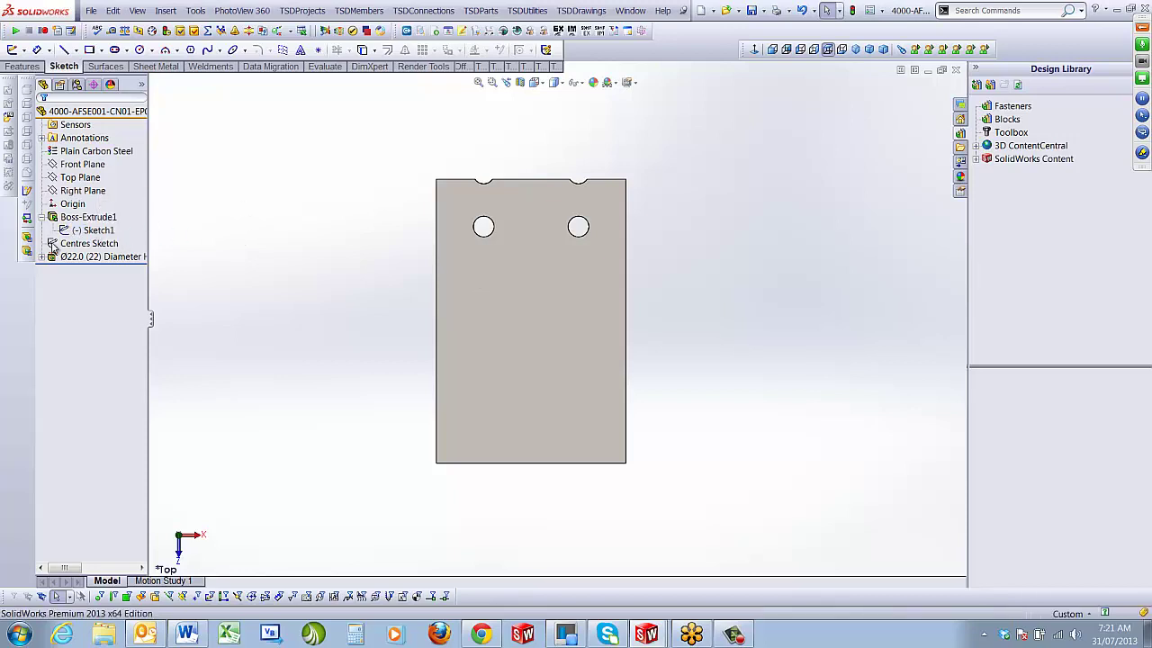
# Edit the Centres Sketch and delete the relations tying the hole rectangle's centre to the origin
pyautogui.click(101, 243)
pyautogui.click(110, 211)
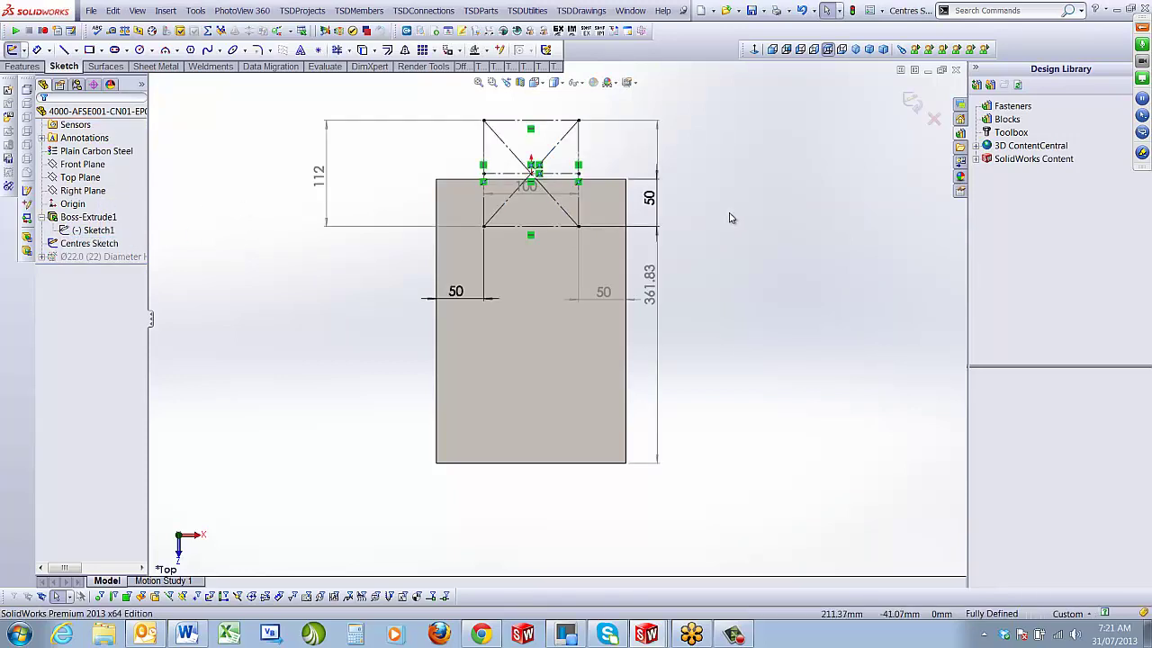
pyautogui.scroll(-4, 570, 176)
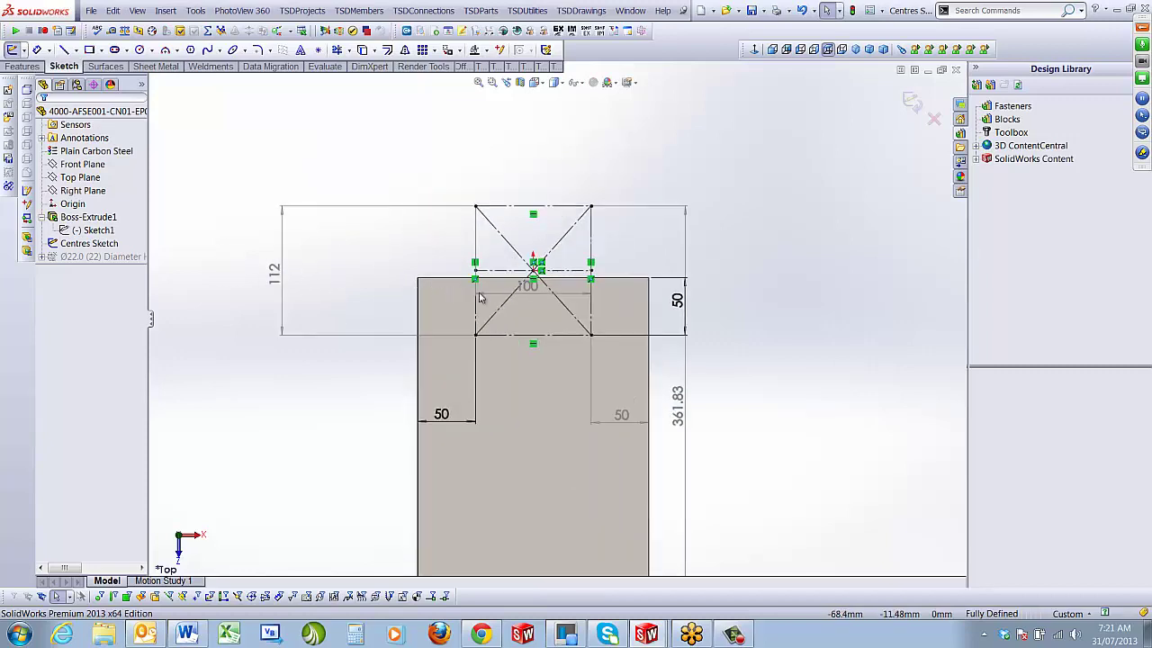
pyautogui.moveTo(506, 164); pyautogui.dragTo(561, 385)
pyautogui.press('Delete')
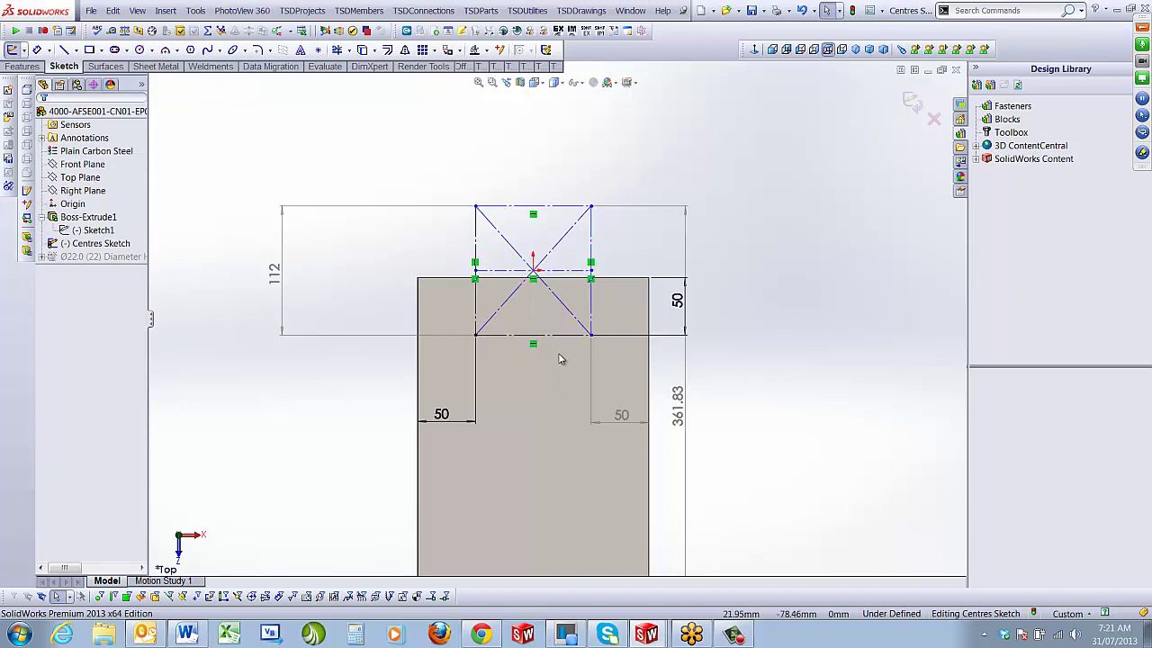
pyautogui.click(562, 336)
pyautogui.press('Escape')
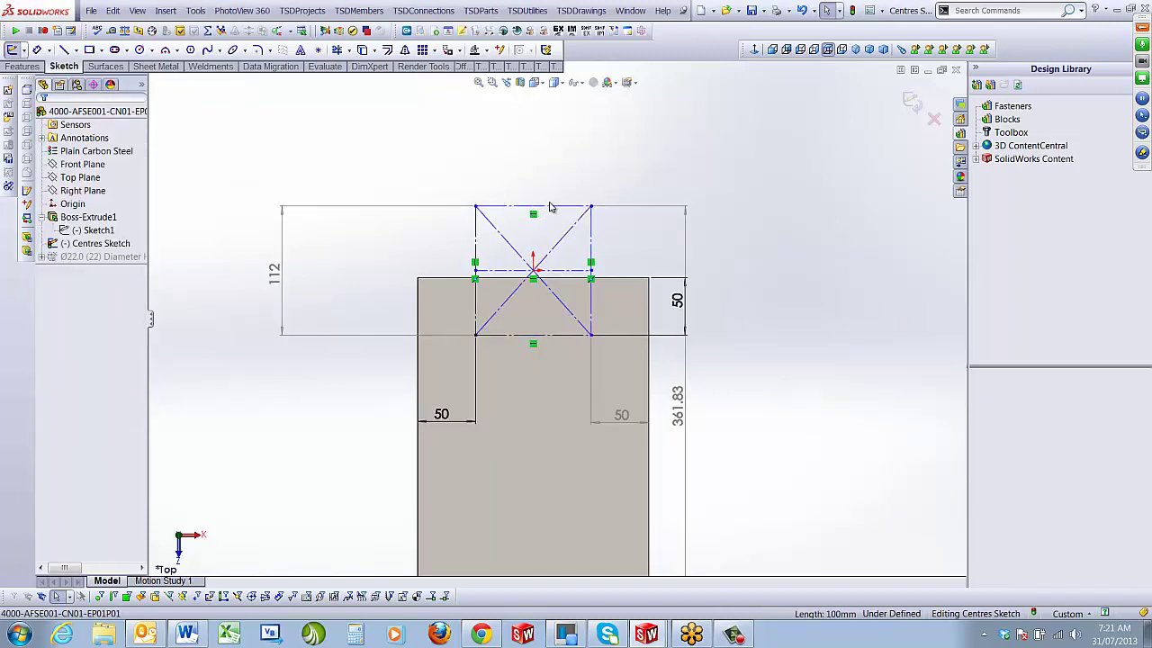
# Move the hole rectangle's free horizontal line down inside the plate, making the rectangle about 195 mm tall
pyautogui.moveTo(566, 211); pyautogui.dragTo(572, 562)
pyautogui.scroll(3, 573, 562)
pyautogui.scroll(-2, 579, 432)
pyautogui.scroll(-2, 528, 371)
pyautogui.scroll(1, 529, 371)
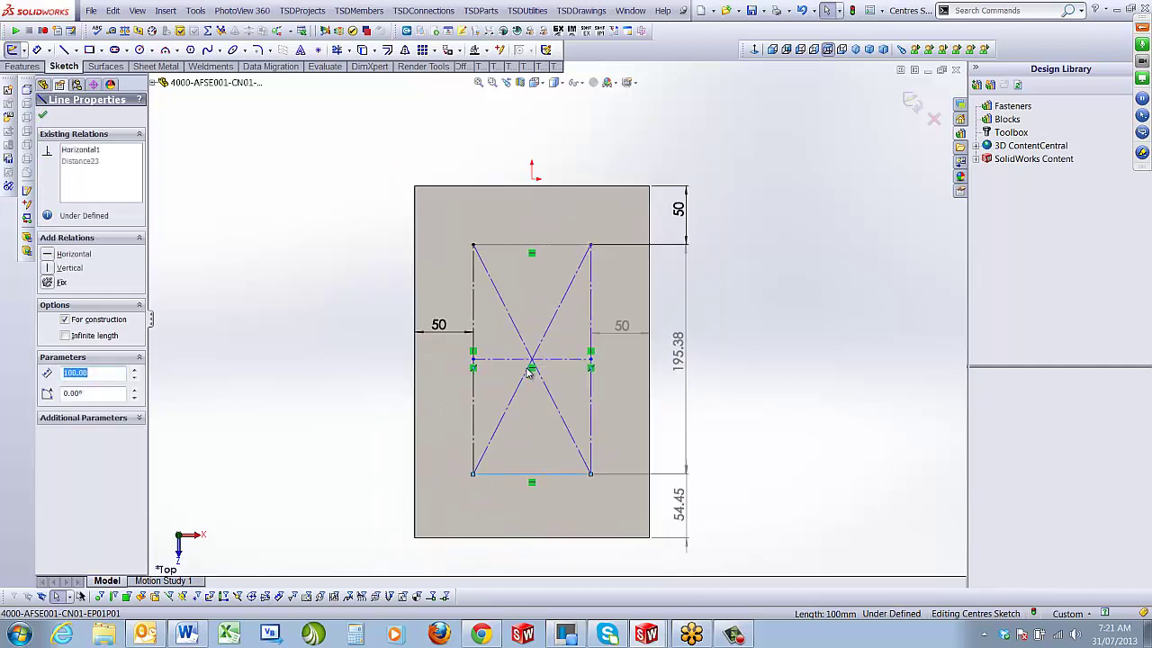
pyautogui.press('Escape')
# Replace the 50 mm vertical edge dimension with a 70 mm dimension from the Front Plane to the upper hole line
pyautogui.click(681, 209)
pyautogui.press('Delete')
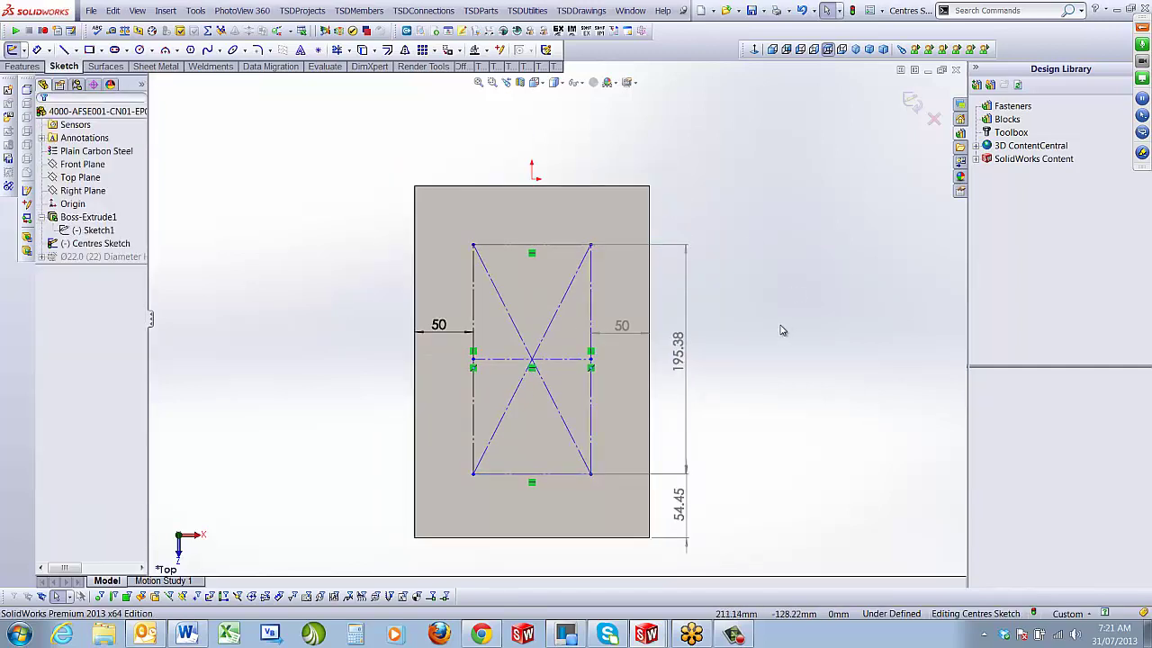
pyautogui.moveTo(780, 324); pyautogui.dragTo(775, 183, button='right')
pyautogui.click(83, 165)
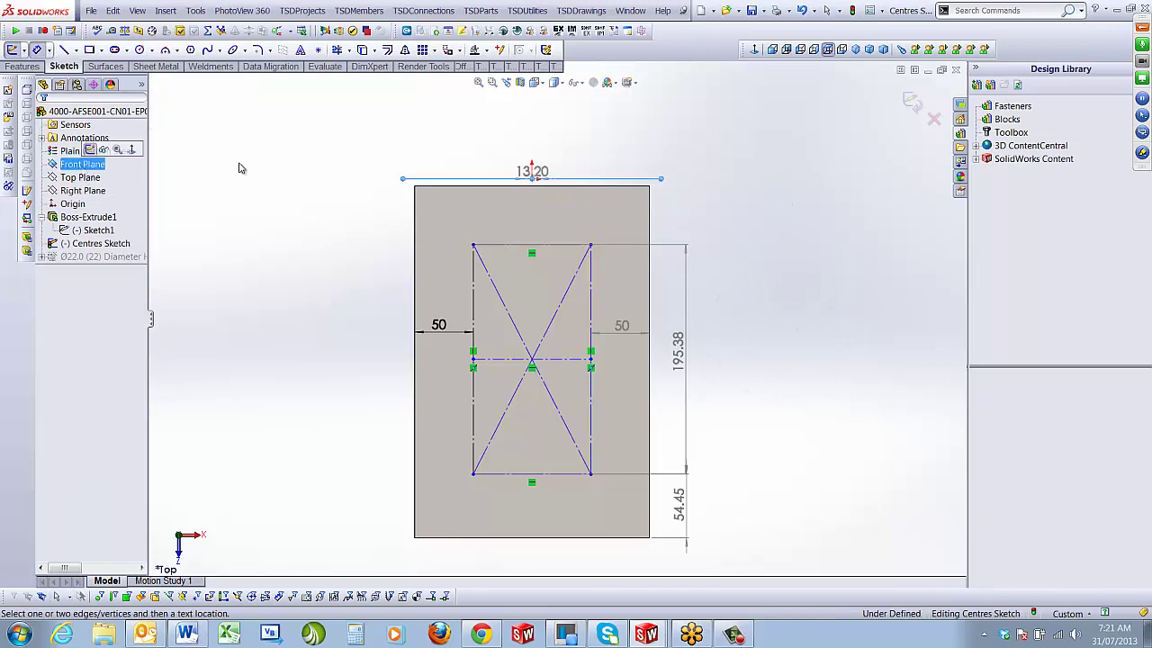
pyautogui.click(544, 245)
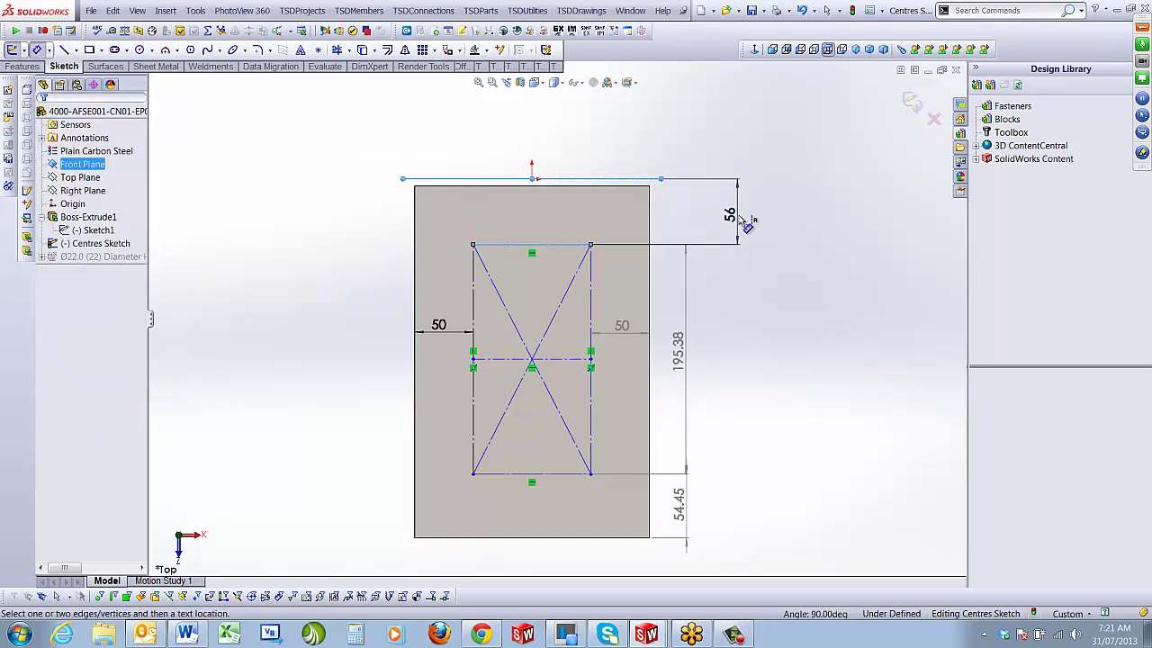
pyautogui.click(677, 209)
pyautogui.write('70')
pyautogui.press('Return')
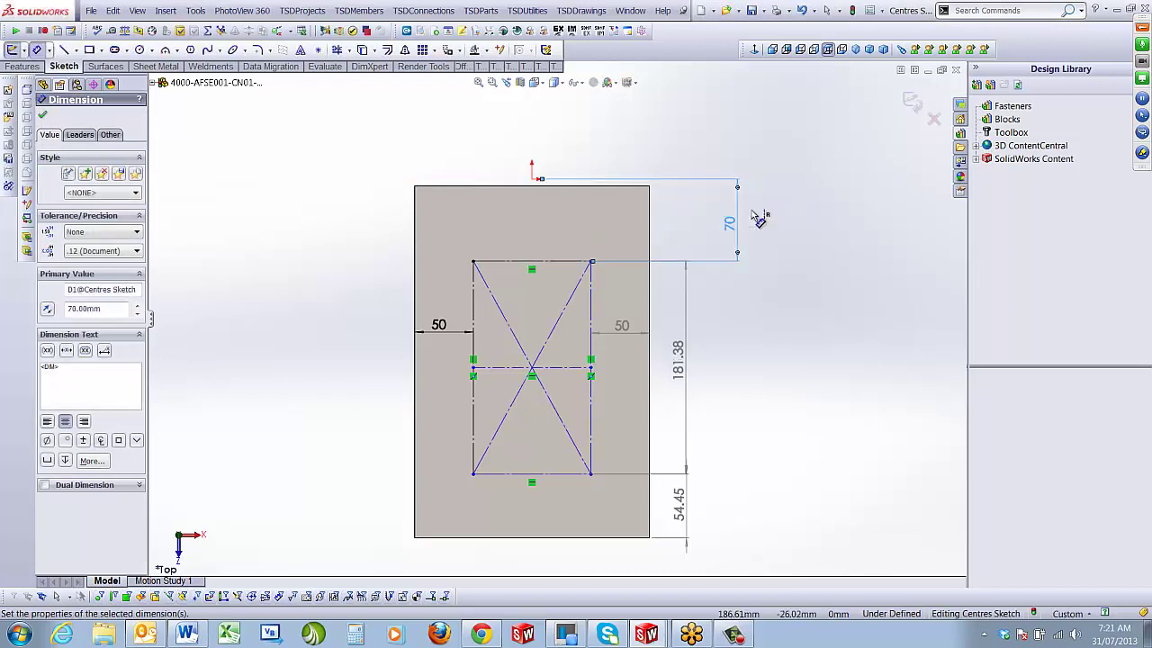
pyautogui.click(763, 219)
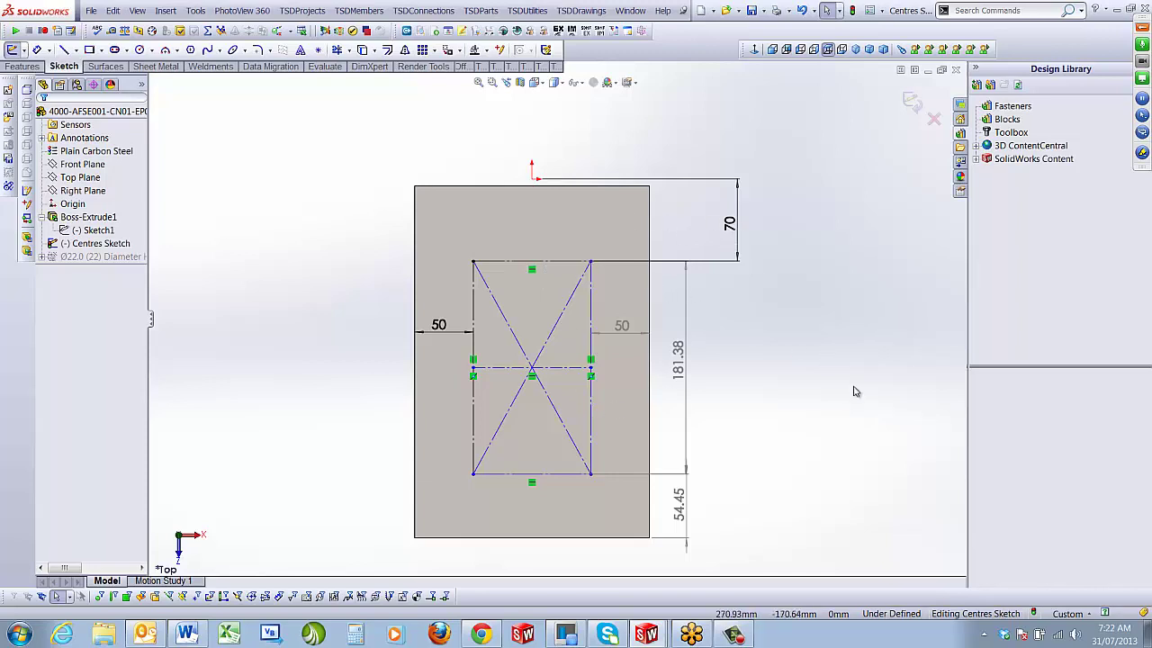
# Dimension the distance between the upper and middle hole lines as 70 mm
pyautogui.moveTo(852, 370); pyautogui.dragTo(851, 328, button='right')
pyautogui.click(561, 369)
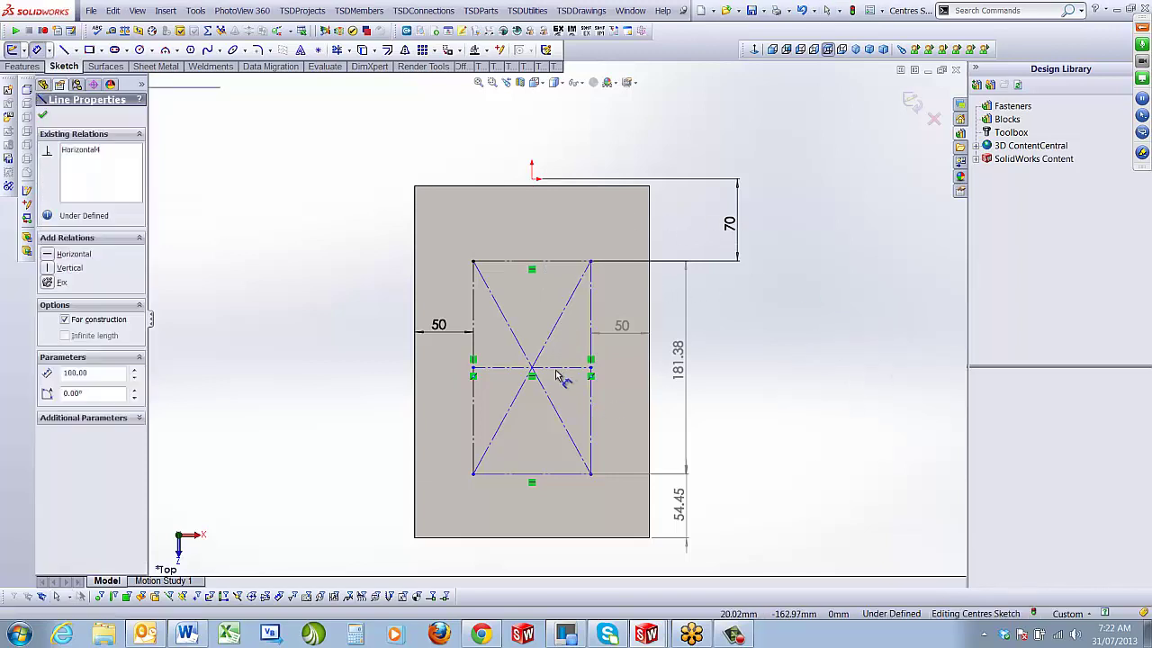
pyautogui.click(529, 261)
pyautogui.click(731, 335)
pyautogui.write('70')
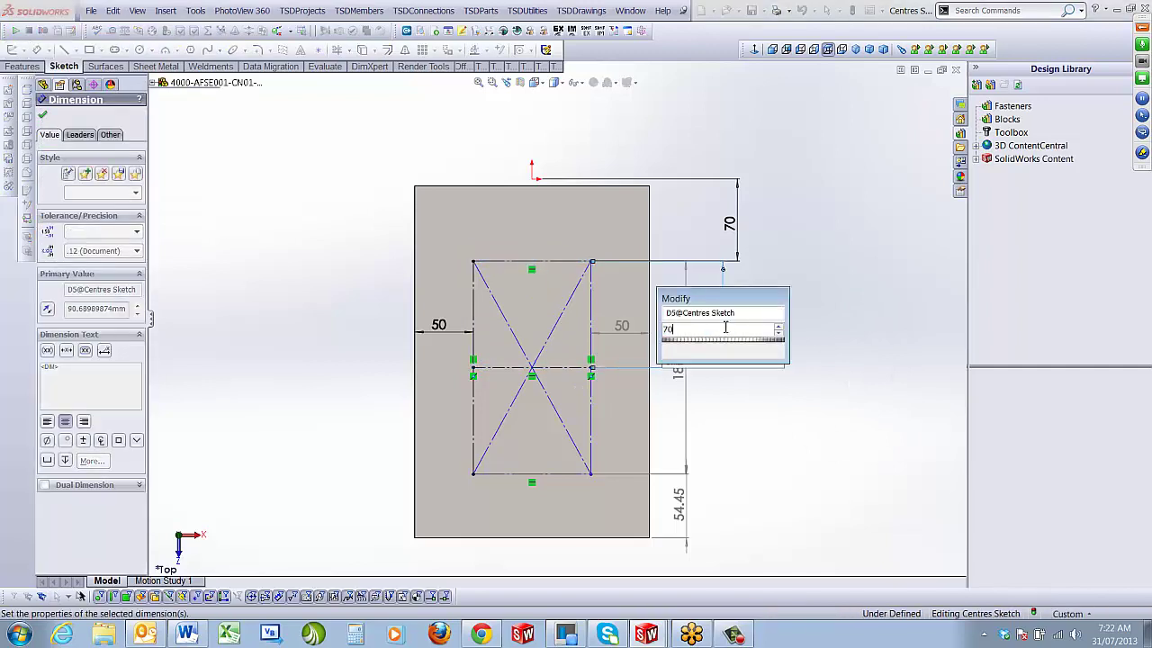
pyautogui.press('Return')
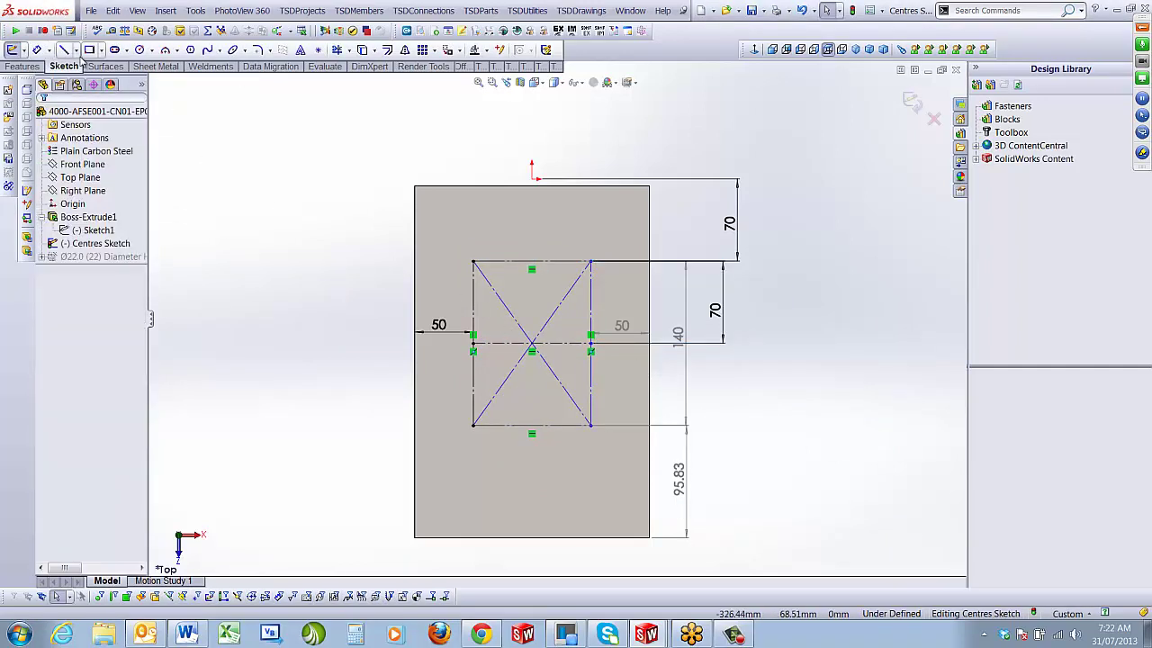
# Draw a vertical construction line joining the midpoints of the upper and lower hole lines in the Centres Sketch
pyautogui.click(75, 51)
pyautogui.click(87, 83)
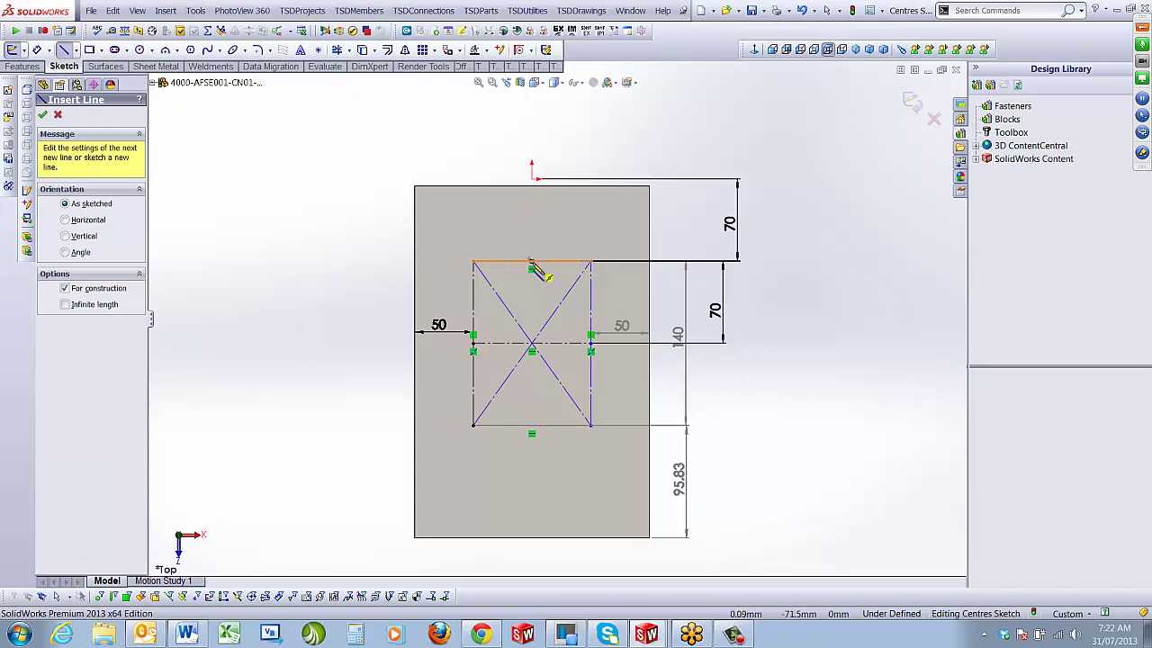
pyautogui.click(531, 261)
pyautogui.click(532, 425)
pyautogui.press('Escape')
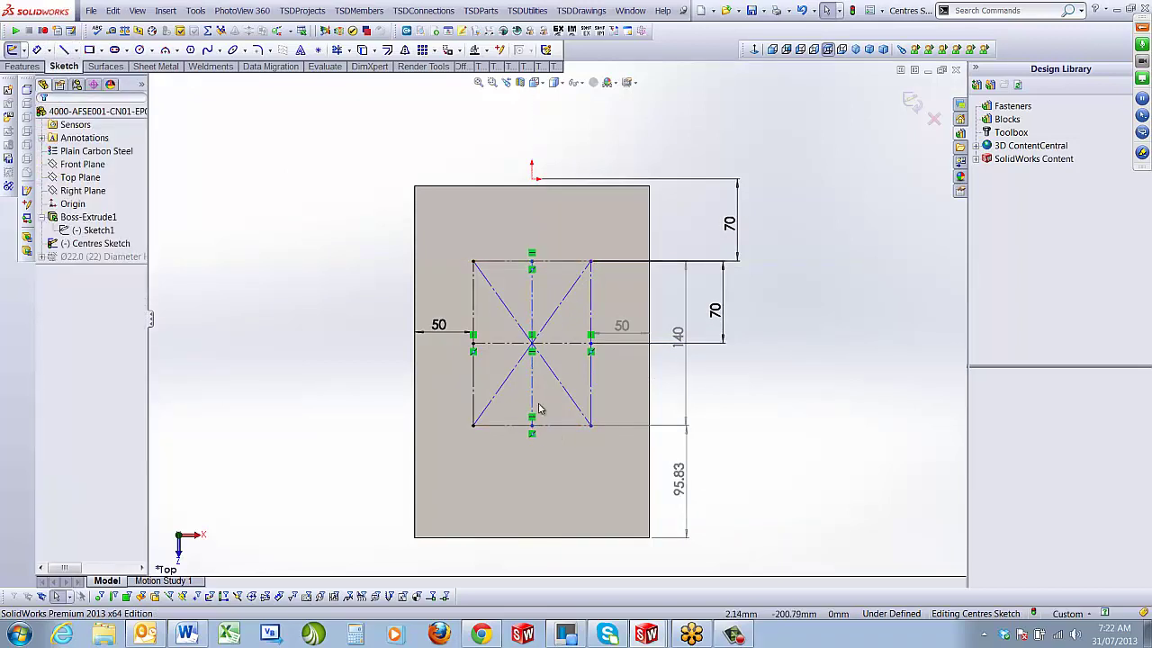
# Make the vertical construction line coincident with the origin and finish the Centres Sketch
pyautogui.click(532, 279)
pyautogui.keyDown('ctrl'); pyautogui.click(532, 178); pyautogui.keyUp('ctrl')
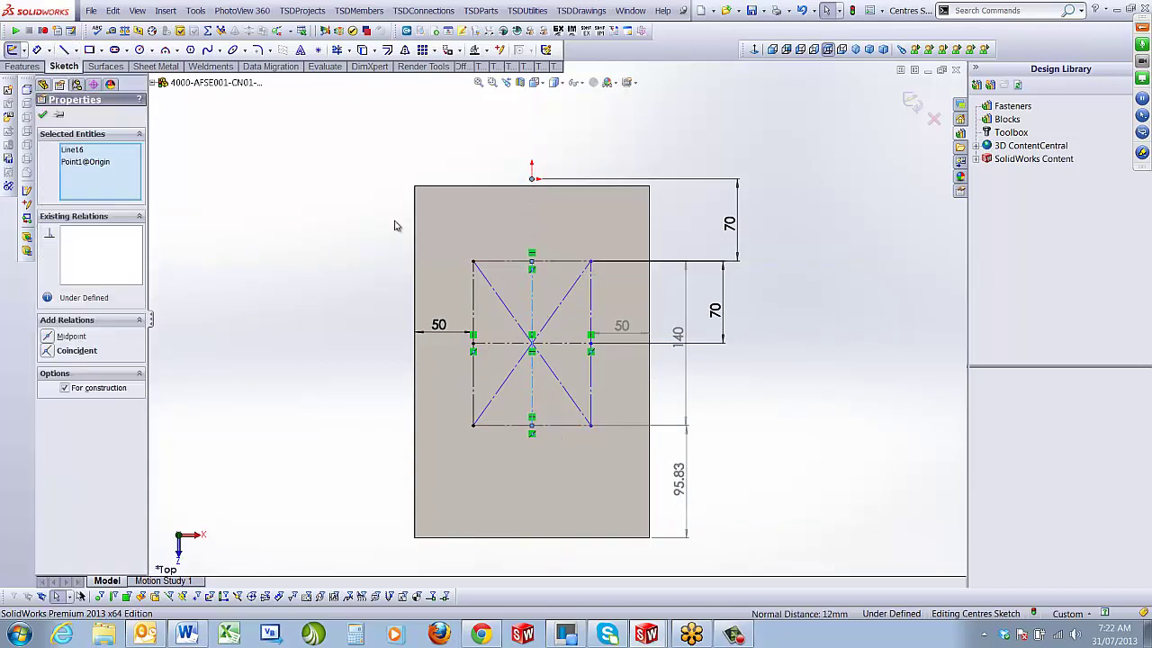
pyautogui.click(48, 351)
pyautogui.press('Escape')
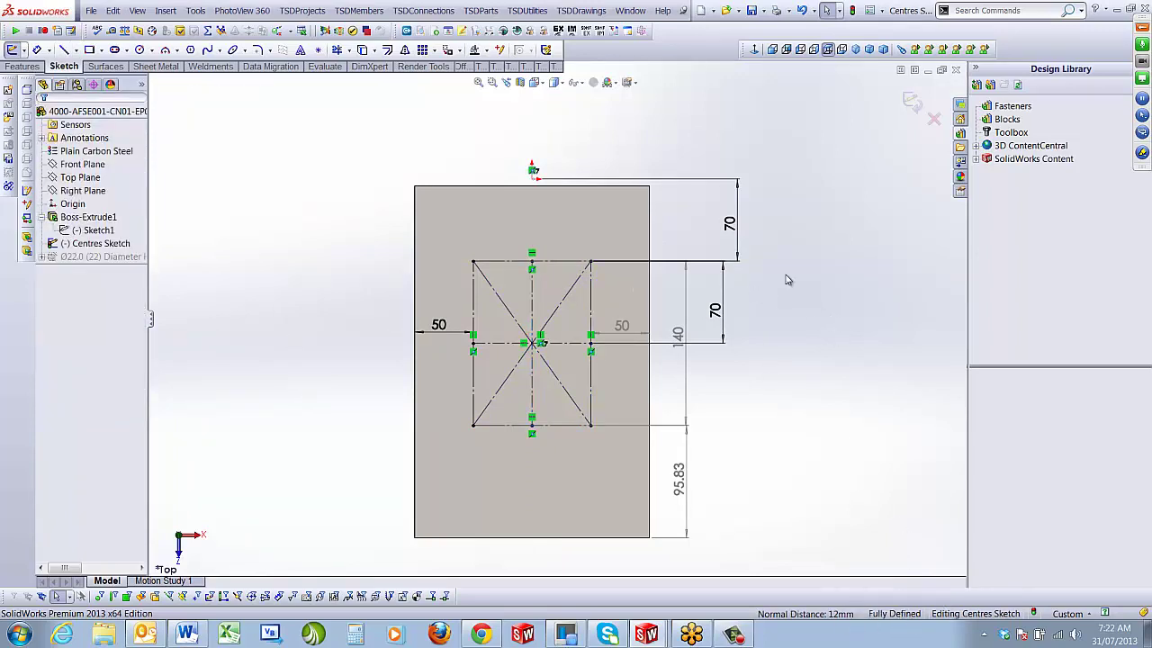
pyautogui.click(914, 105)
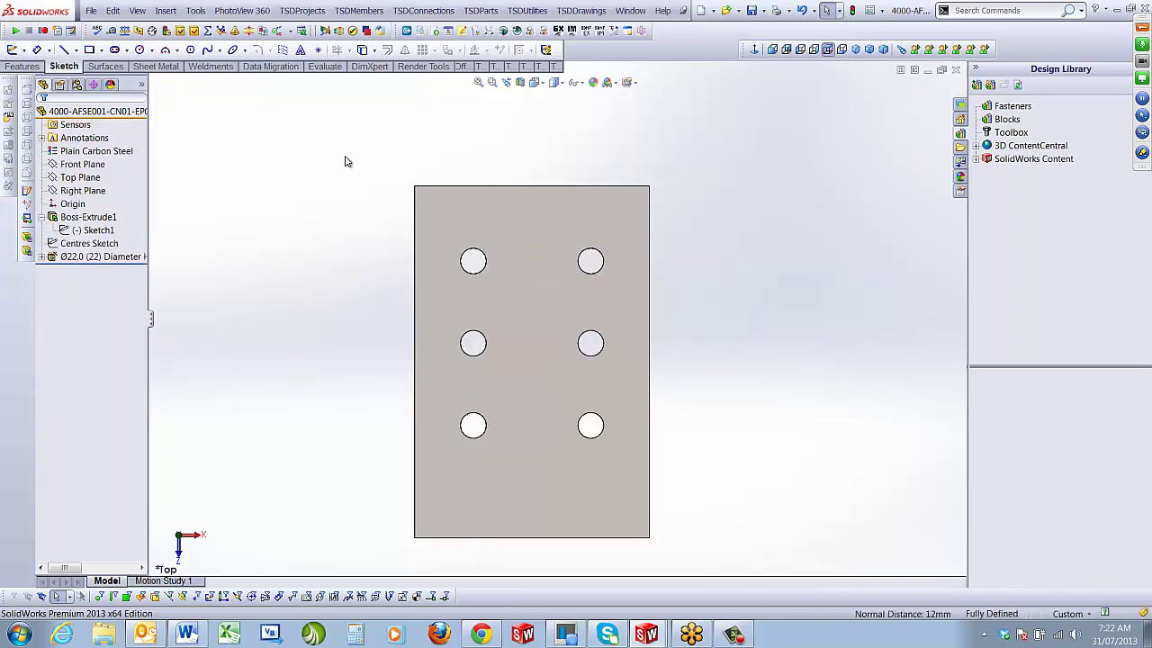
# Reopen the Centres Sketch for editing and make the 50 mm dimension to the plate's left edge driven
pyautogui.click(77, 244)
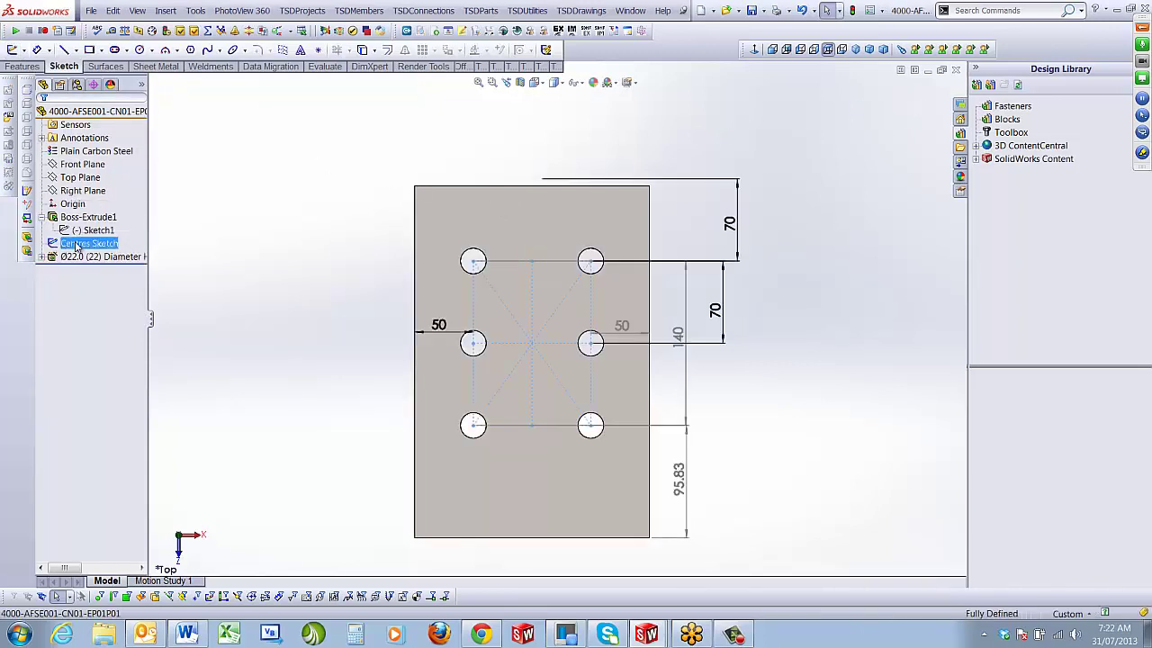
pyautogui.click(316, 208)
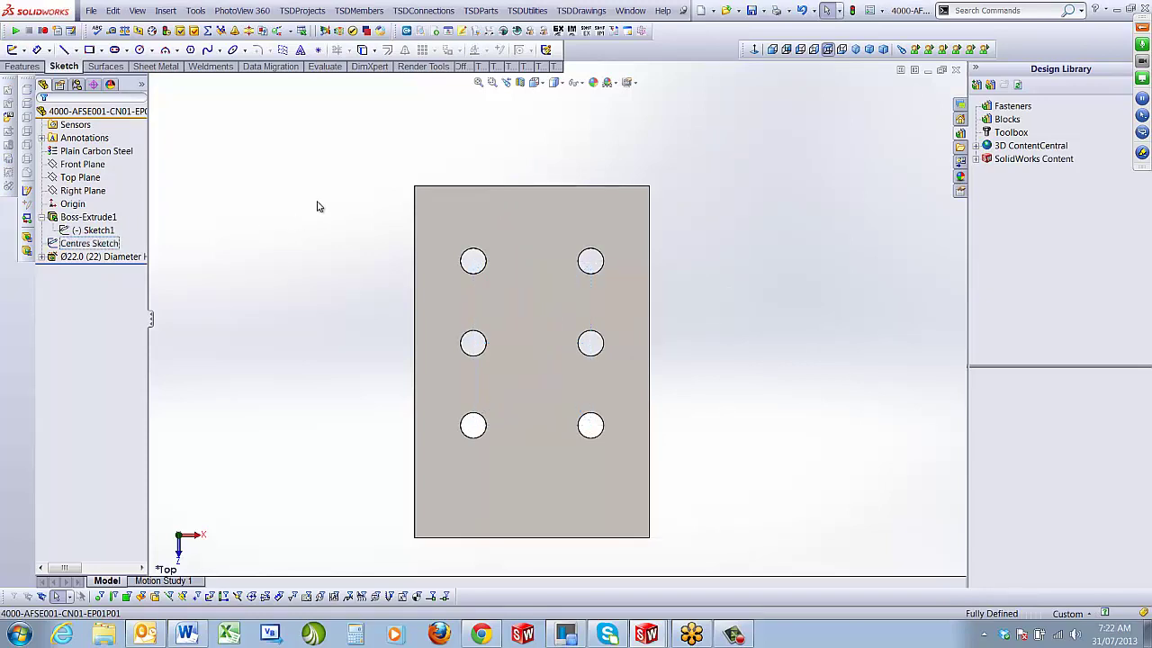
pyautogui.click(108, 245)
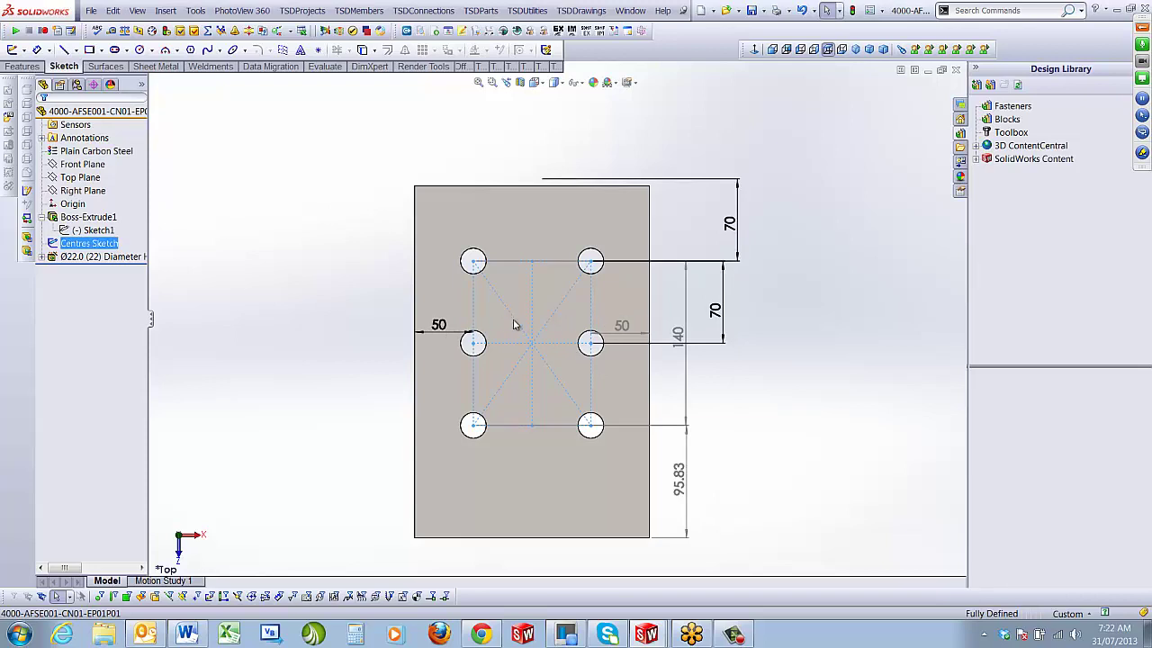
pyautogui.click(198, 270)
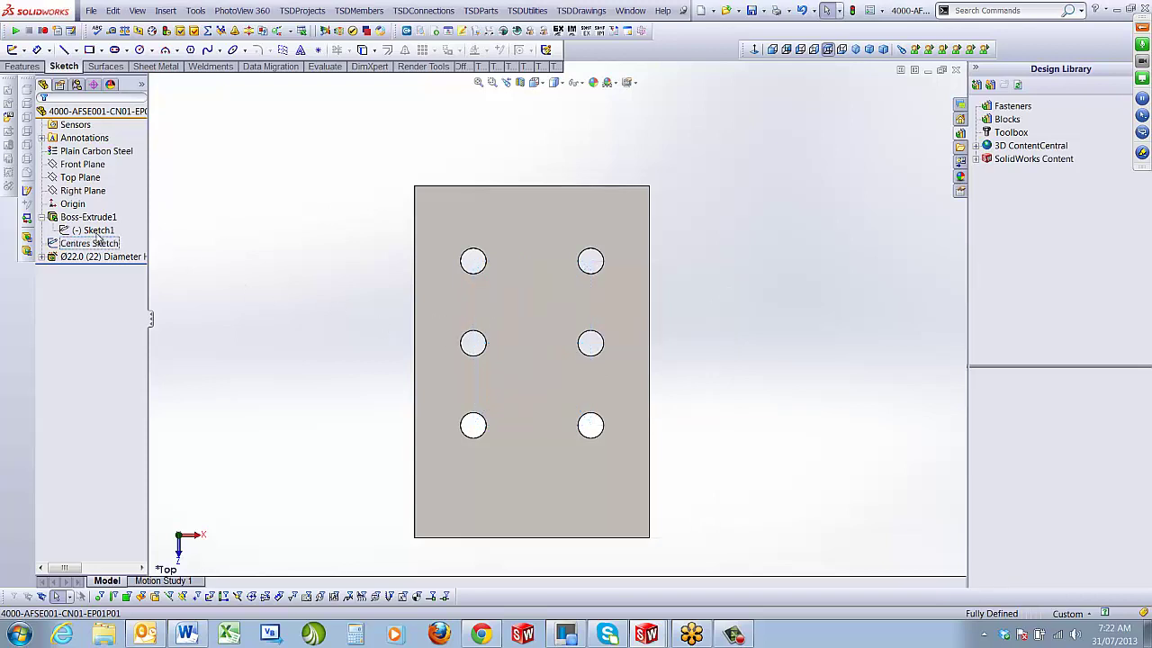
pyautogui.rightClick(90, 243)
pyautogui.click(105, 205)
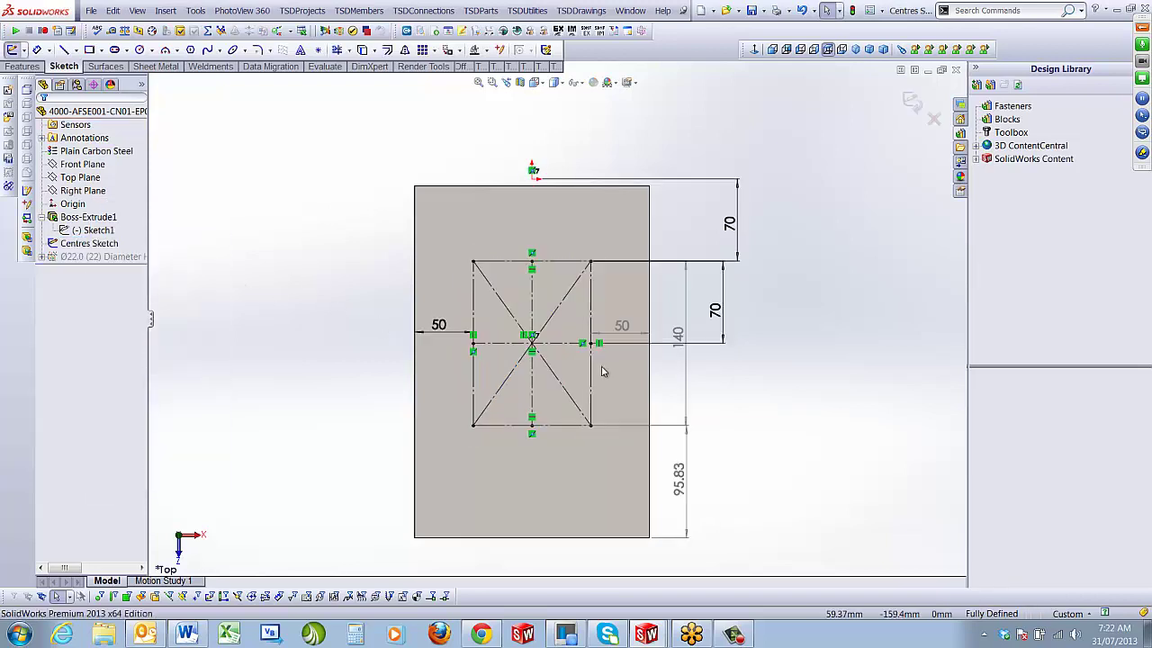
pyautogui.click(439, 327)
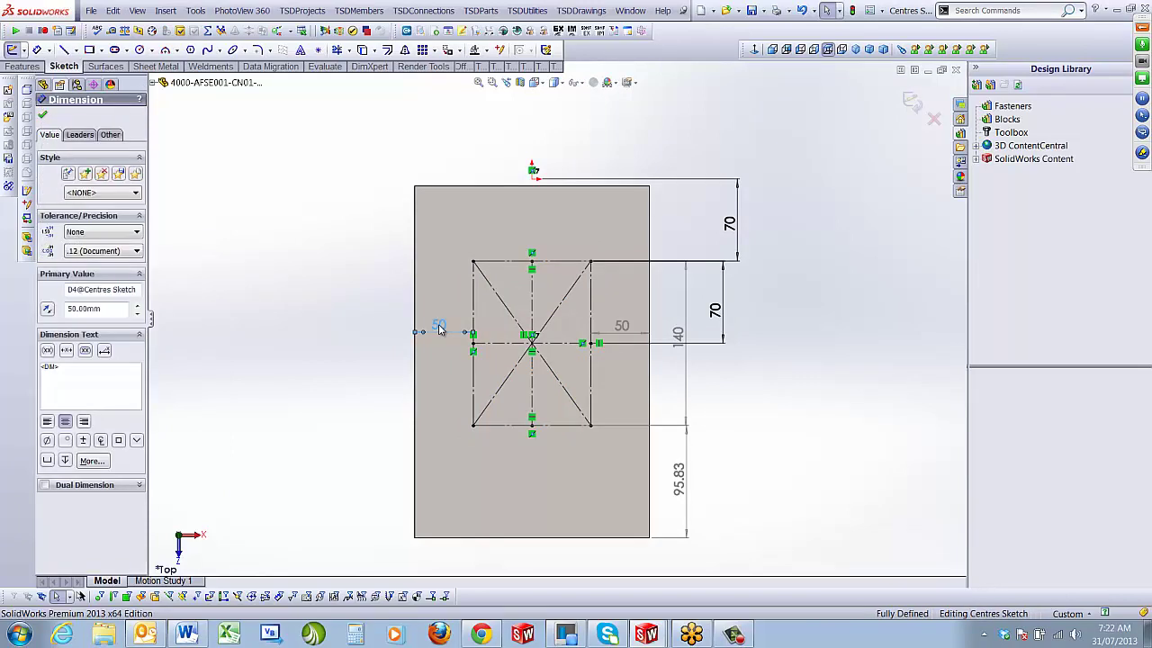
pyautogui.click(110, 134)
pyautogui.click(71, 287)
pyautogui.click(296, 382)
# Dimension the upper hole line's width as 100 mm, place the dimension just above that line and finish the sketch
pyautogui.moveTo(299, 394); pyautogui.dragTo(303, 322, button='right')
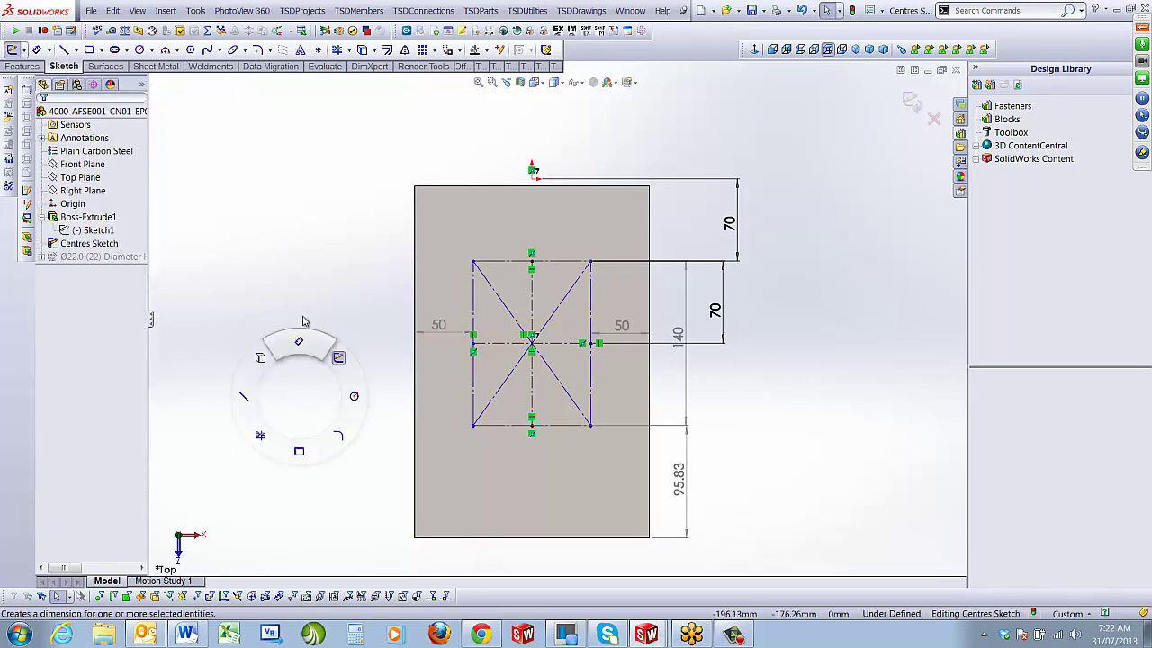
pyautogui.click(563, 267)
pyautogui.click(540, 144)
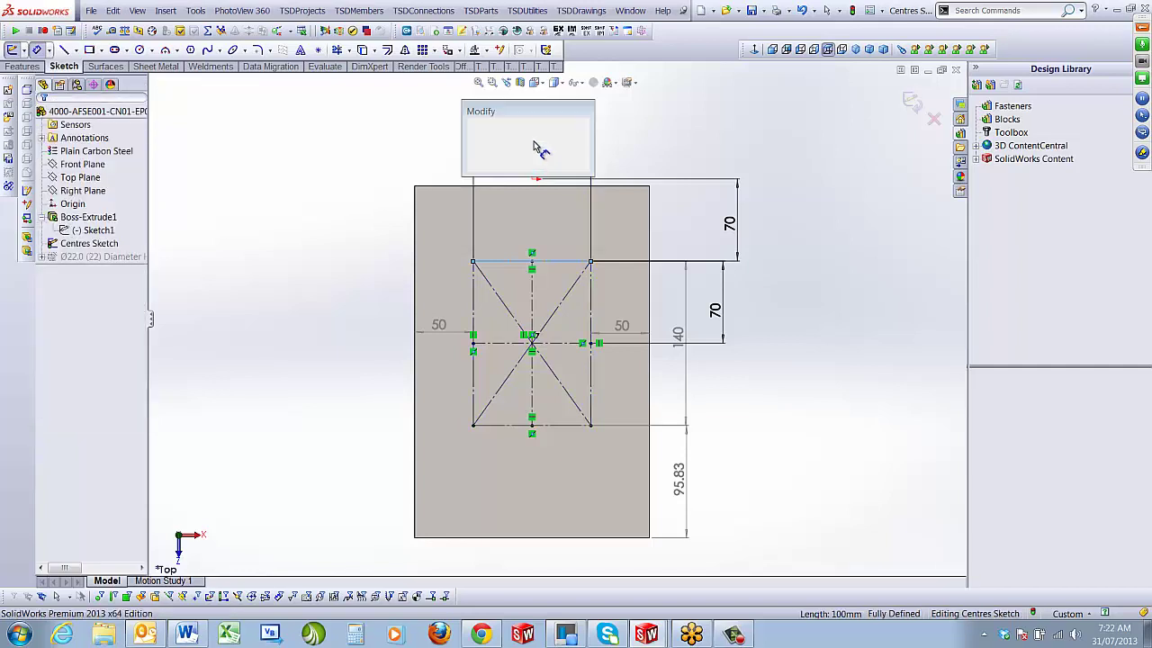
pyautogui.press('Return')
pyautogui.moveTo(541, 136); pyautogui.dragTo(536, 228)
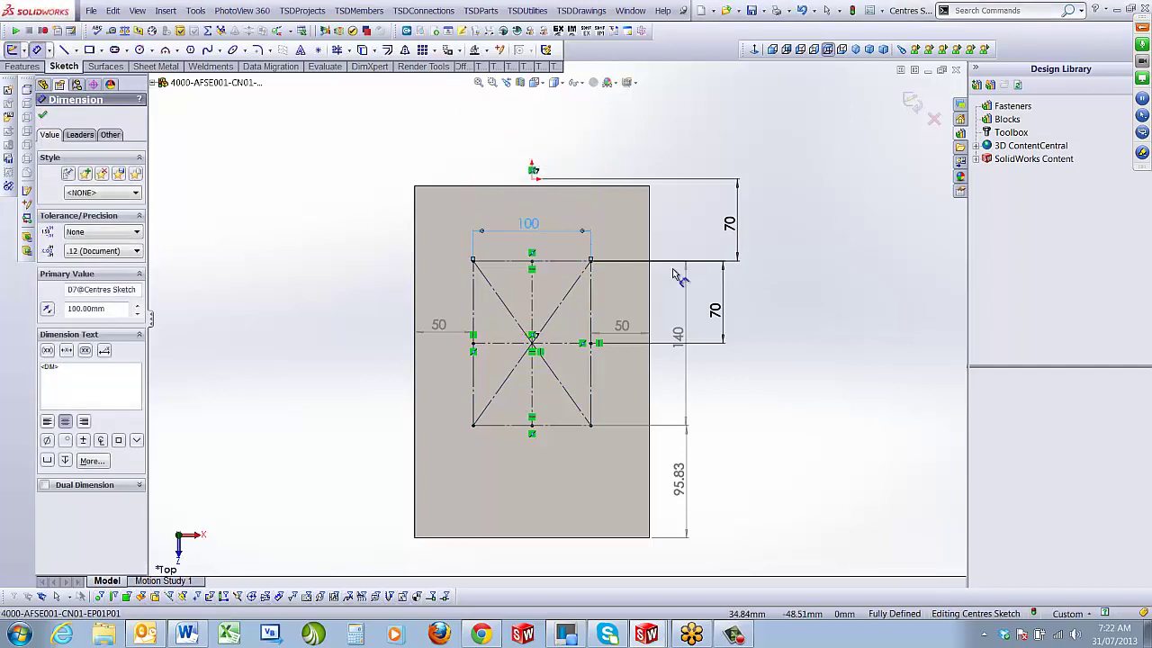
pyautogui.press('Escape')
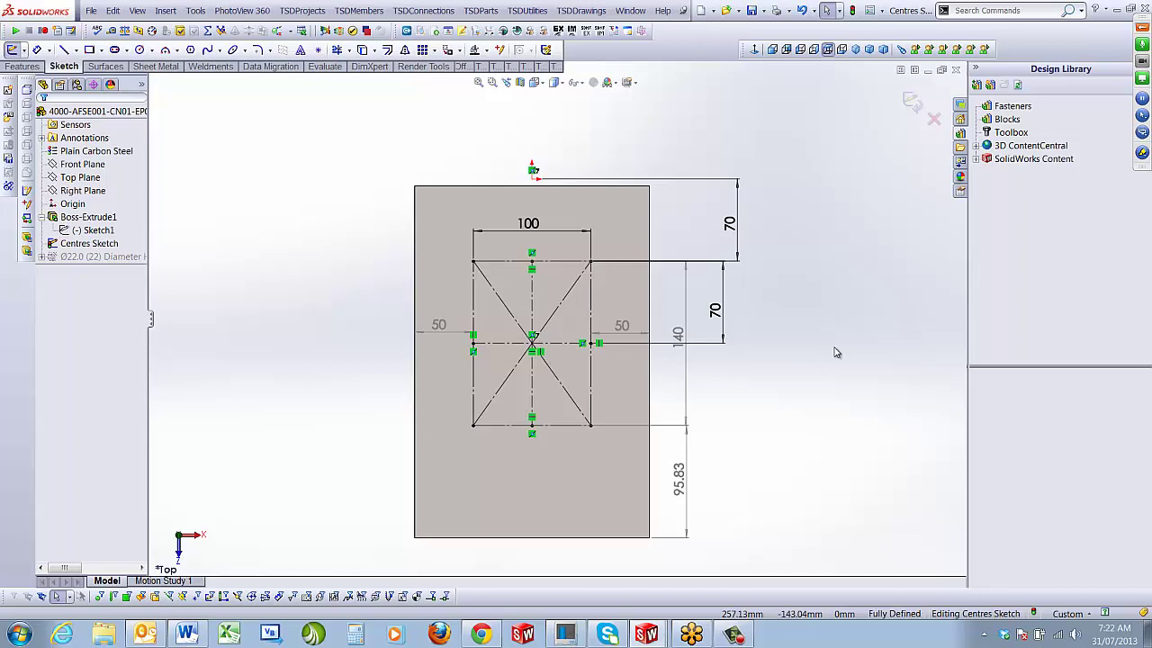
pyautogui.click(532, 228)
pyautogui.press('Escape')
pyautogui.click(438, 327)
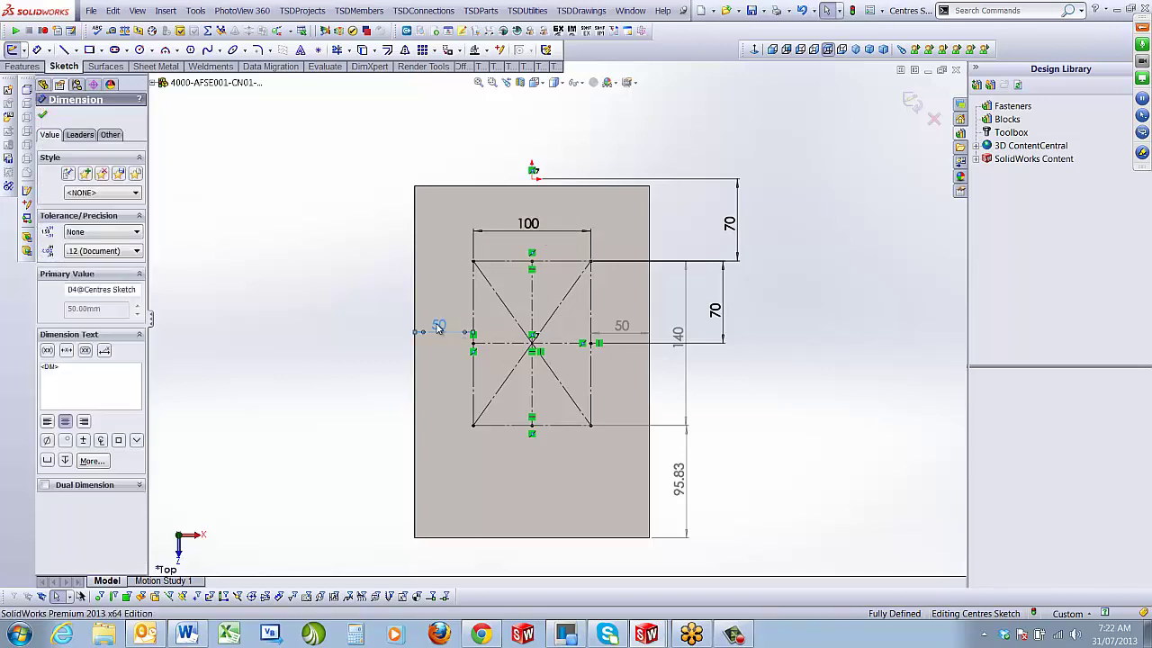
pyautogui.press('Escape')
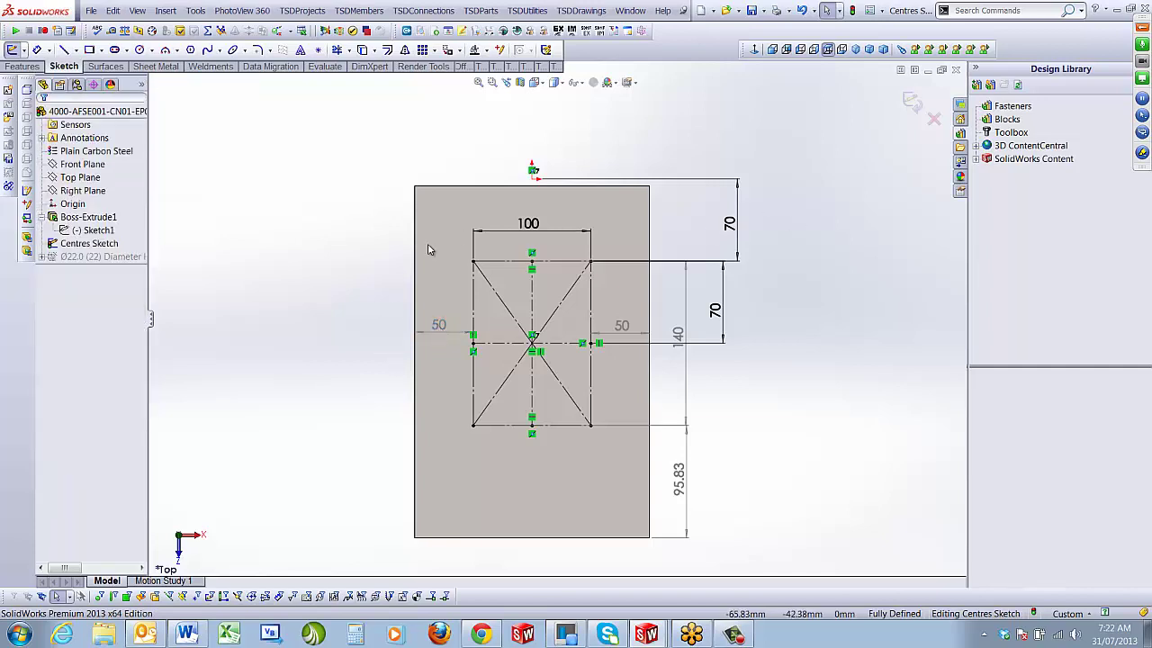
pyautogui.click(914, 97)
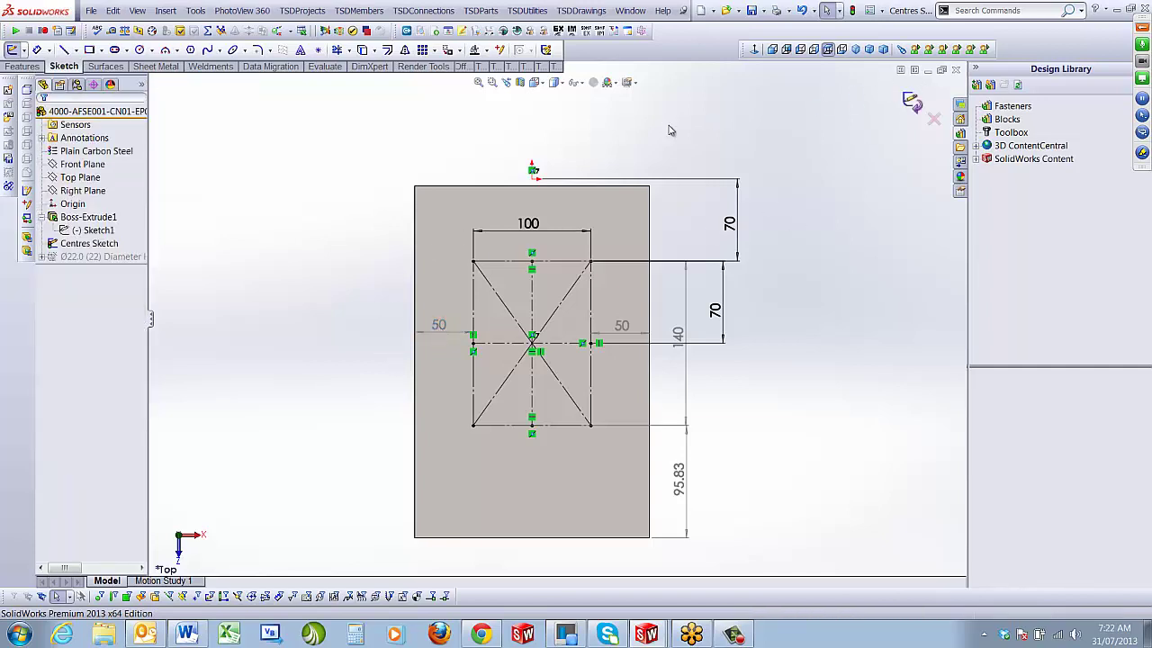
# Open the drawing of the holed end plate part
pyautogui.click(857, 51)
pyautogui.click(857, 50)
pyautogui.click(587, 217)
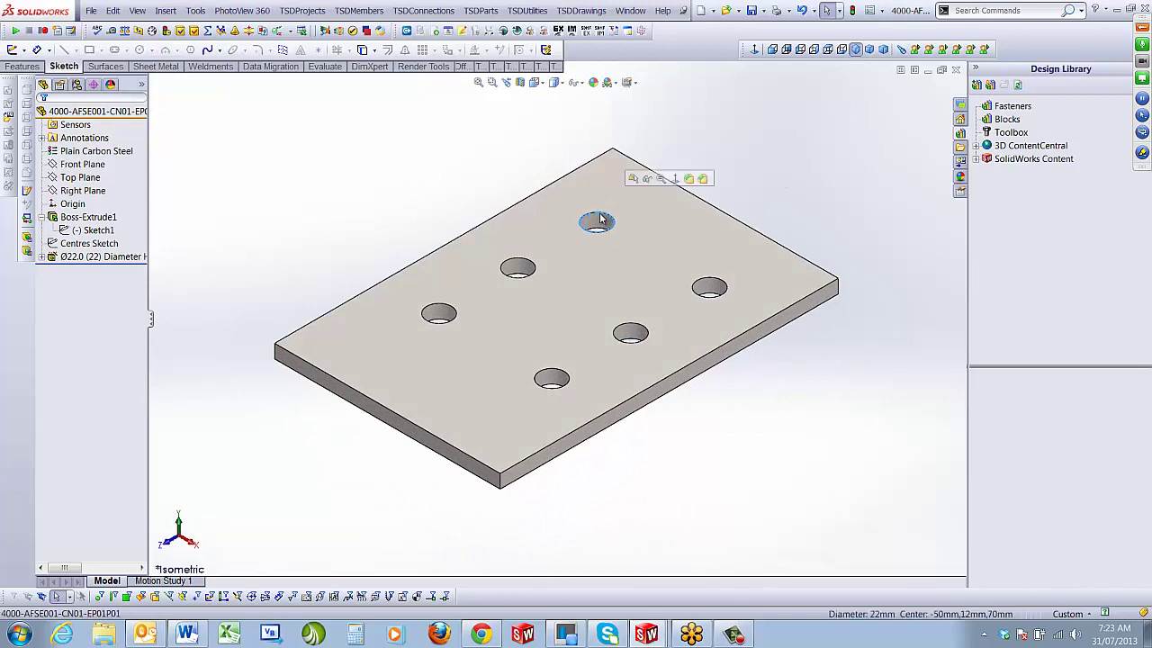
pyautogui.click(501, 191)
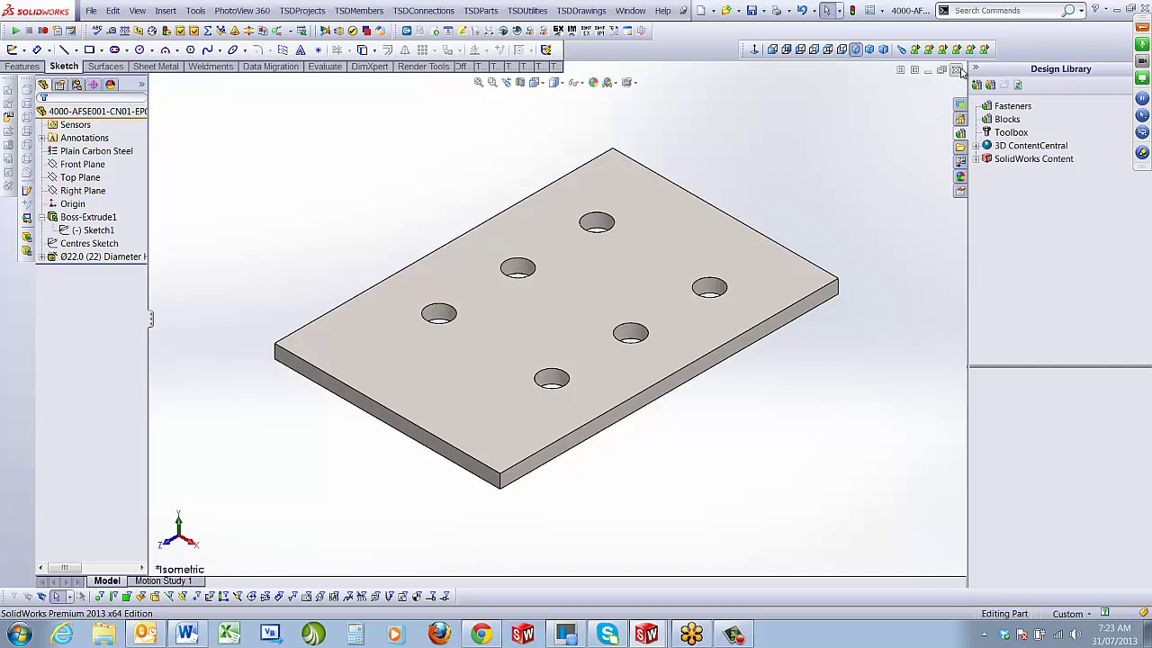
pyautogui.rightClick(708, 135)
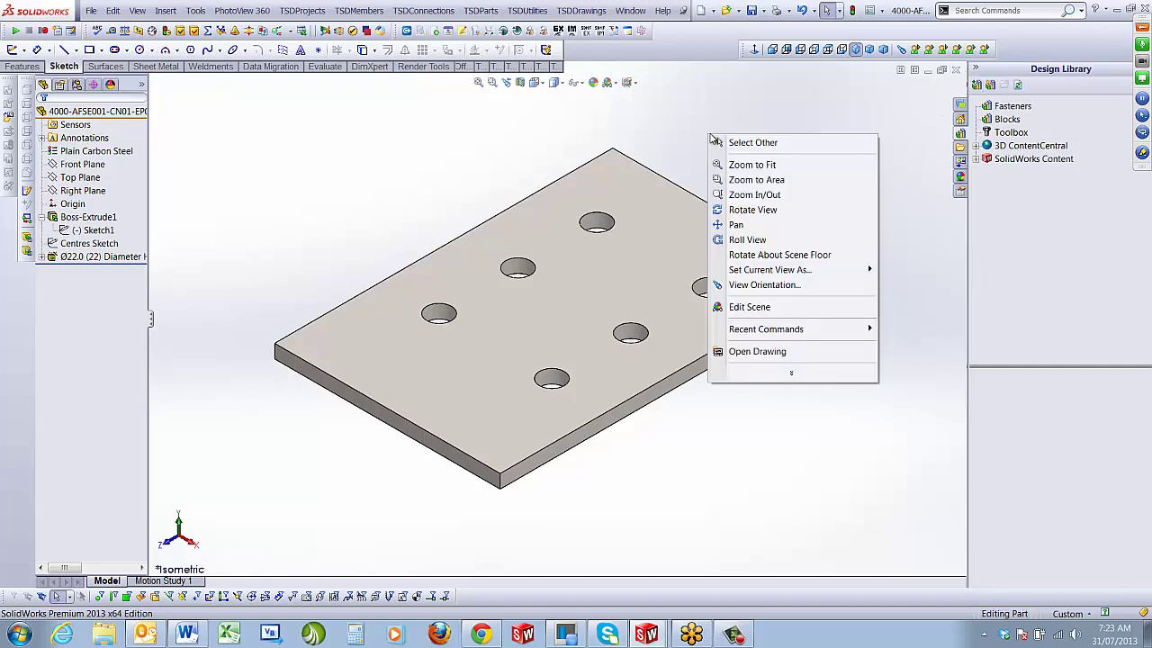
pyautogui.click(754, 351)
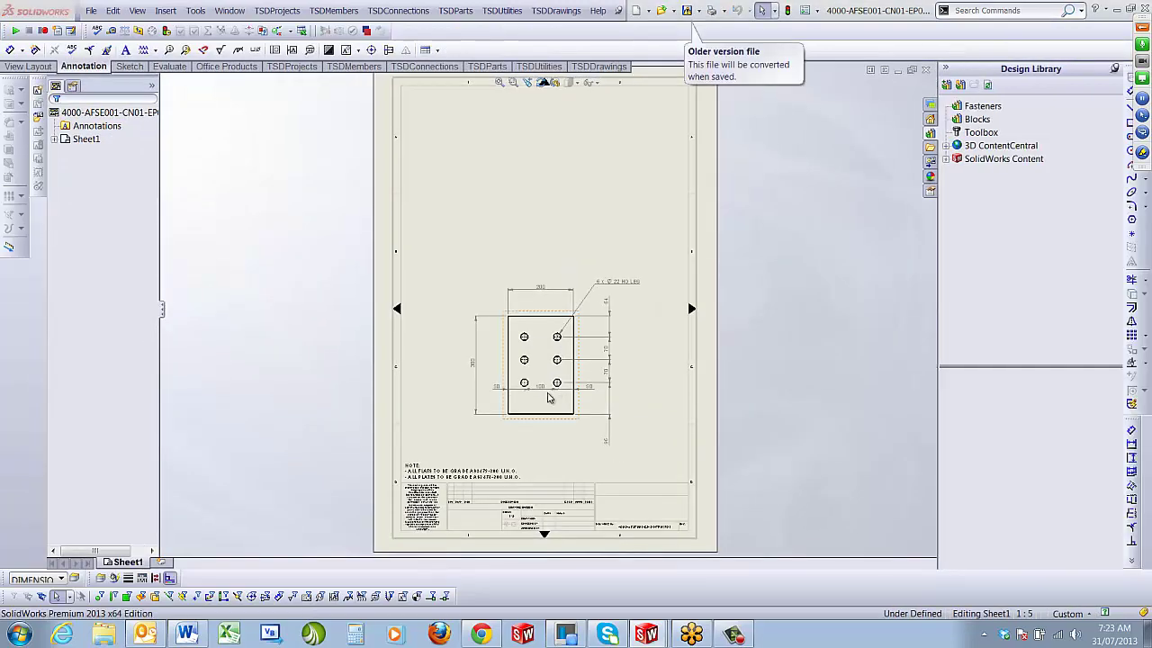
# Move the horizontal 50-100-50 dimensions below the plate and place the 96 dimension text between its extension lines
pyautogui.scroll(-4, 548, 397)
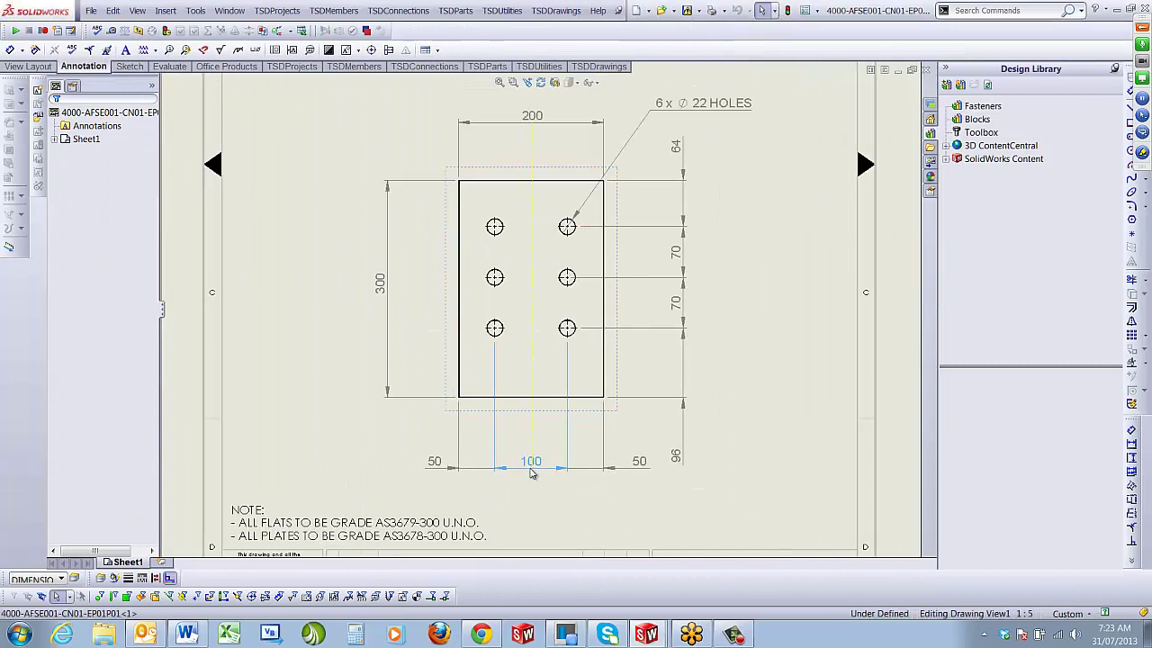
pyautogui.moveTo(531, 473); pyautogui.dragTo(532, 472)
pyautogui.click(556, 430)
pyautogui.scroll(4, 573, 393)
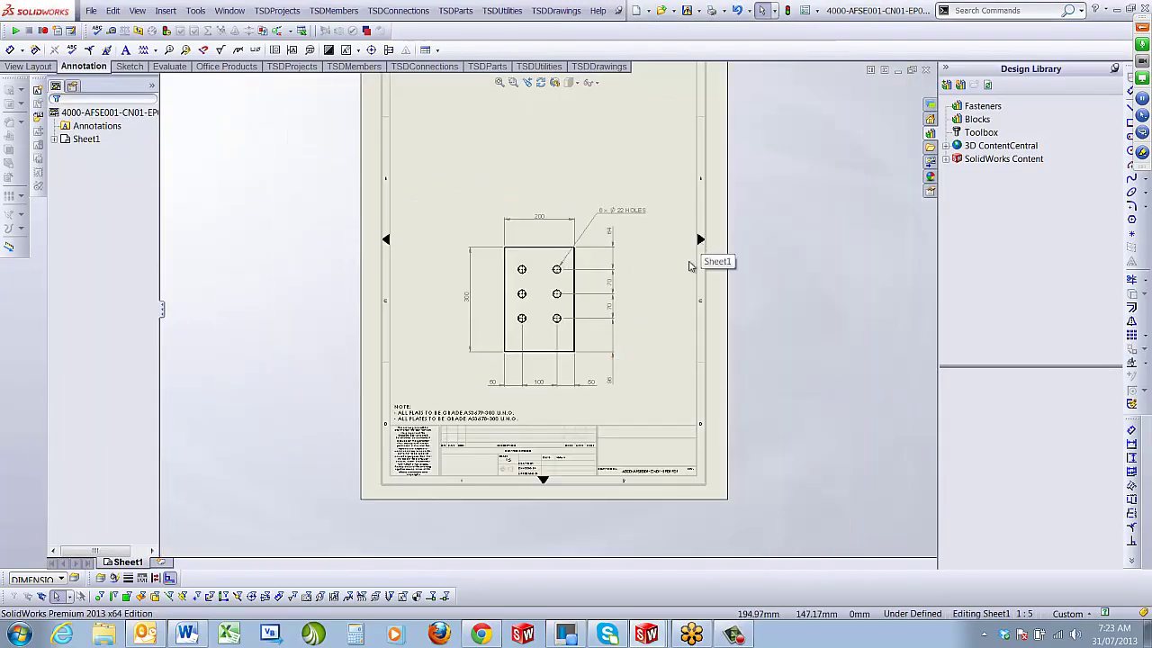
pyautogui.moveTo(609, 381); pyautogui.dragTo(609, 338)
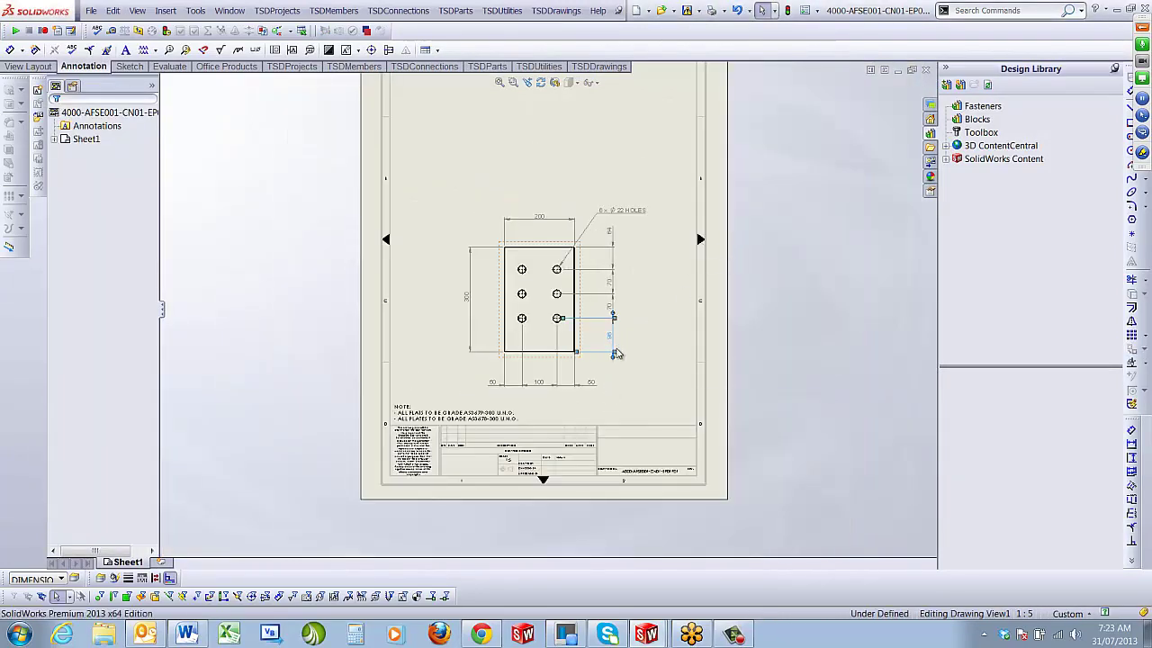
pyautogui.click(640, 365)
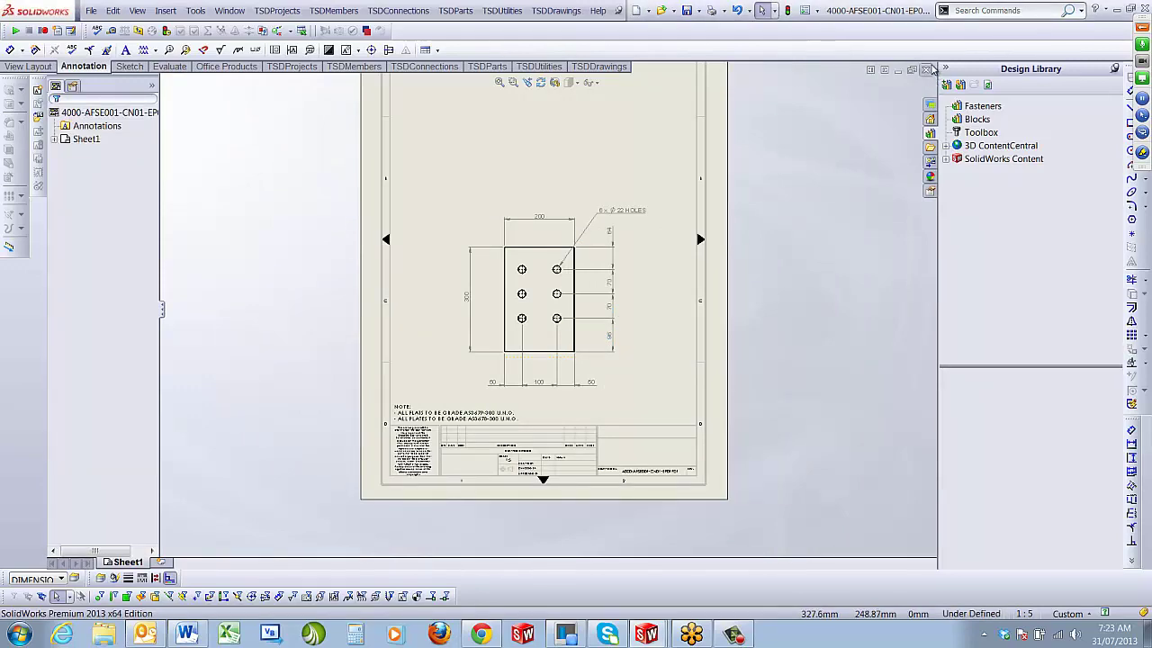
# Return to the EP01 assembly and mate the holed plate's Front Plane coincident with the assembly's Top Plane
pyautogui.click(927, 69)
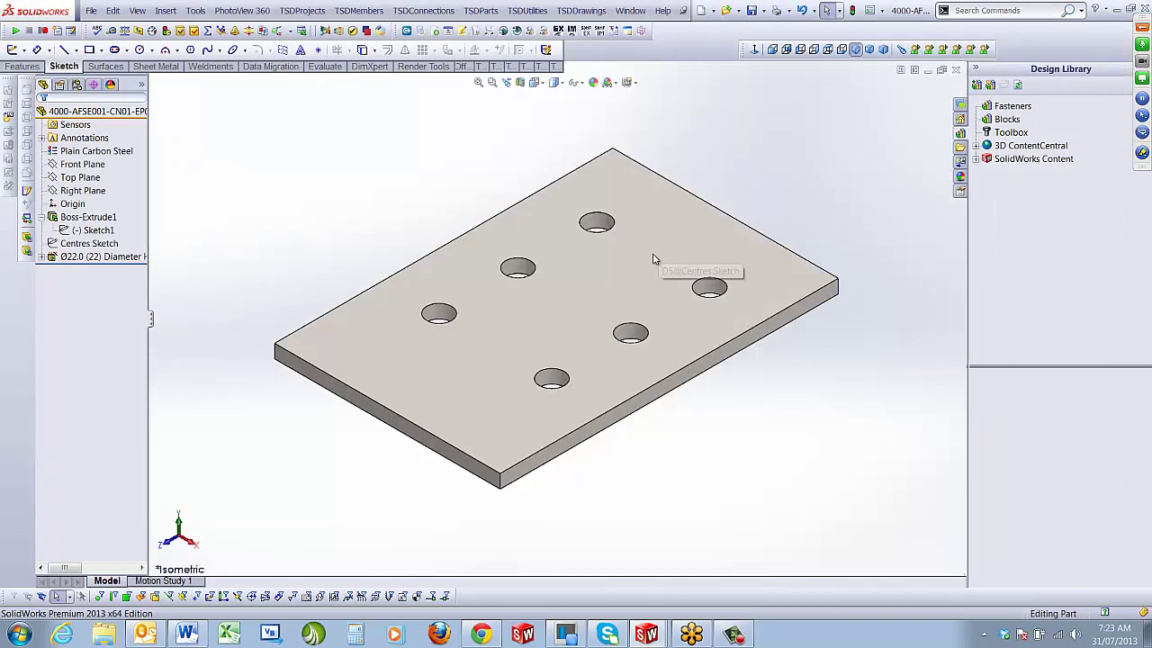
pyautogui.click(956, 71)
pyautogui.click(531, 413)
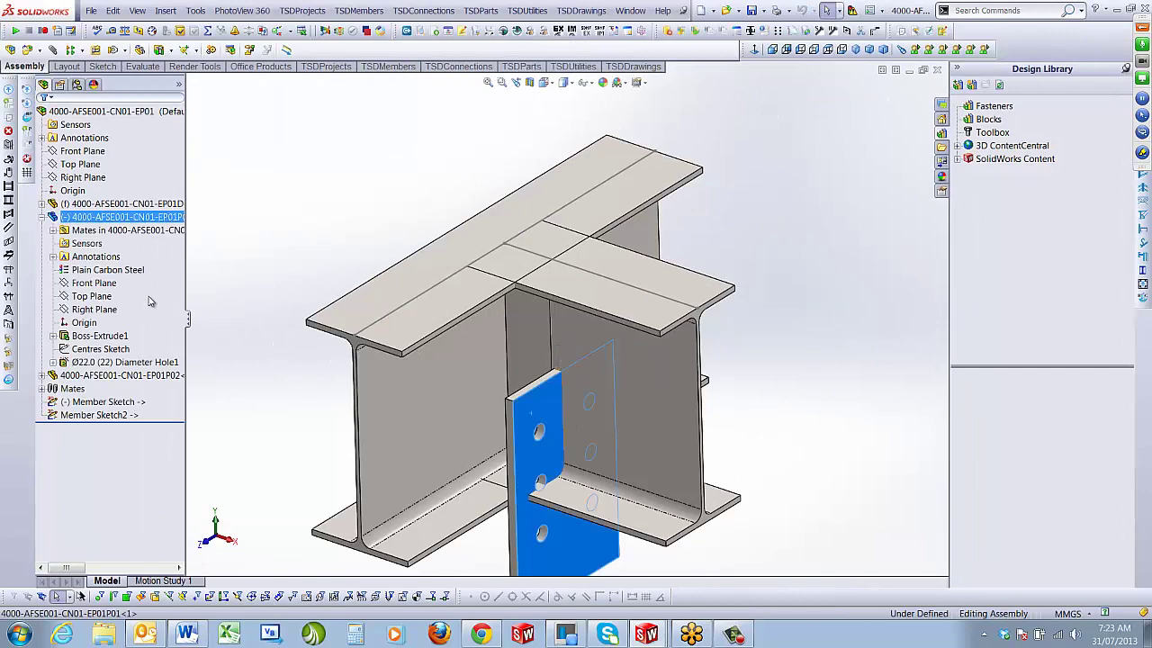
pyautogui.click(94, 283)
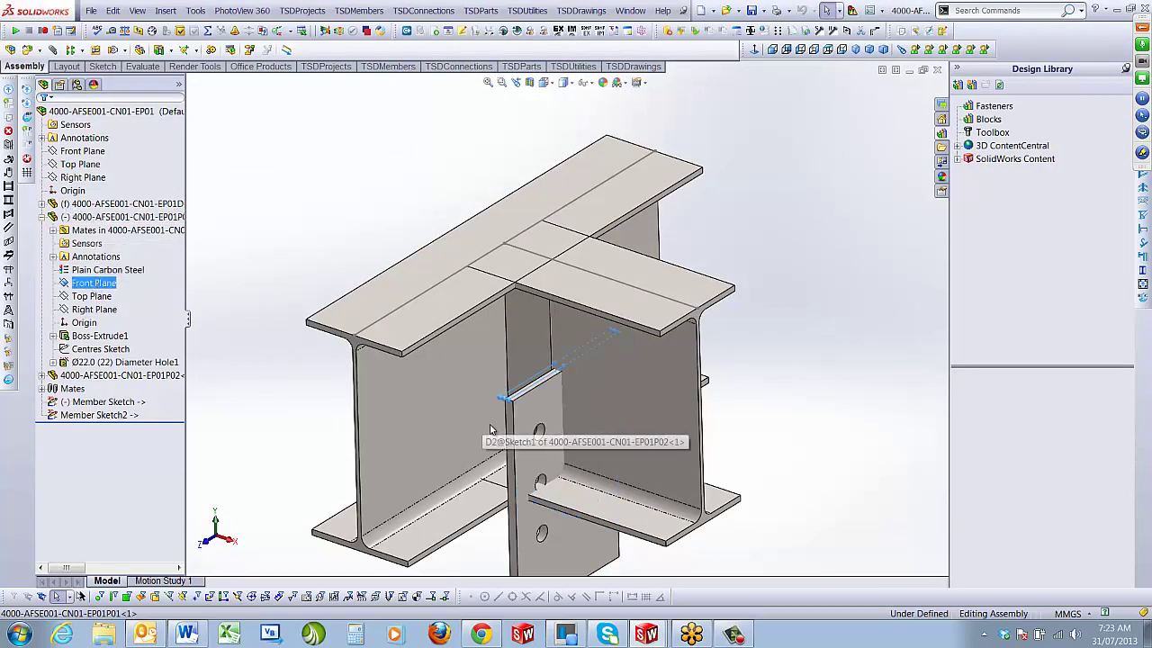
pyautogui.moveTo(489, 423); pyautogui.dragTo(487, 364, button='middle')
pyautogui.scroll(-4, 523, 387)
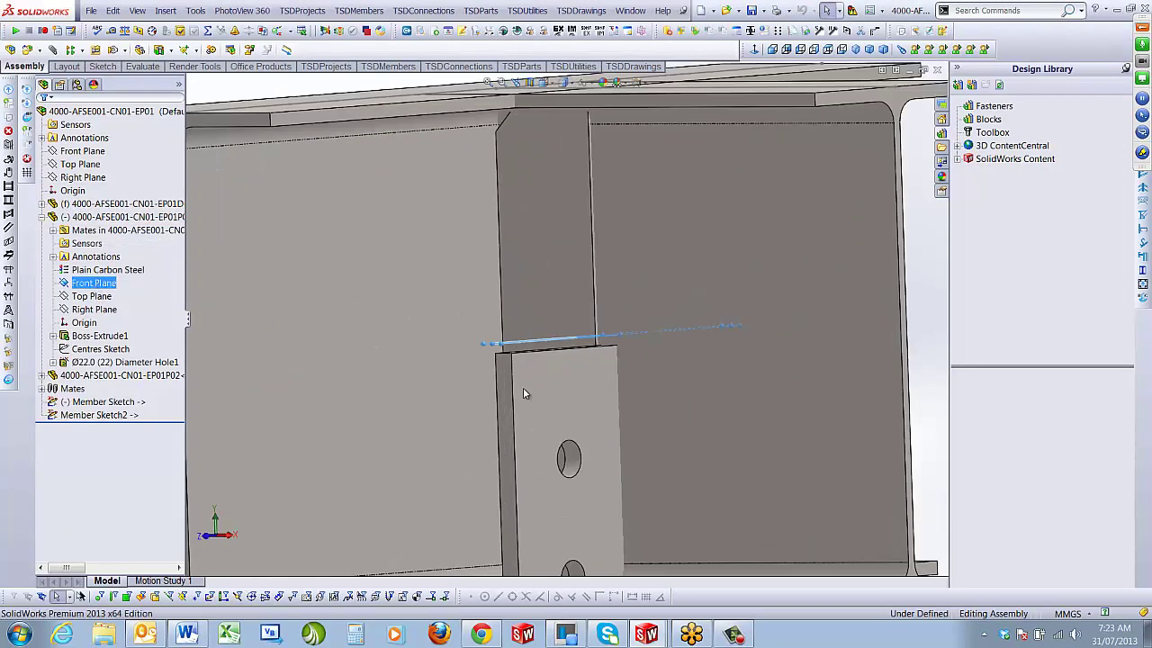
pyautogui.scroll(3, 523, 387)
pyautogui.moveTo(486, 286); pyautogui.dragTo(484, 331, button='middle')
pyautogui.keyDown('ctrl'); pyautogui.click(88, 166); pyautogui.keyUp('ctrl')
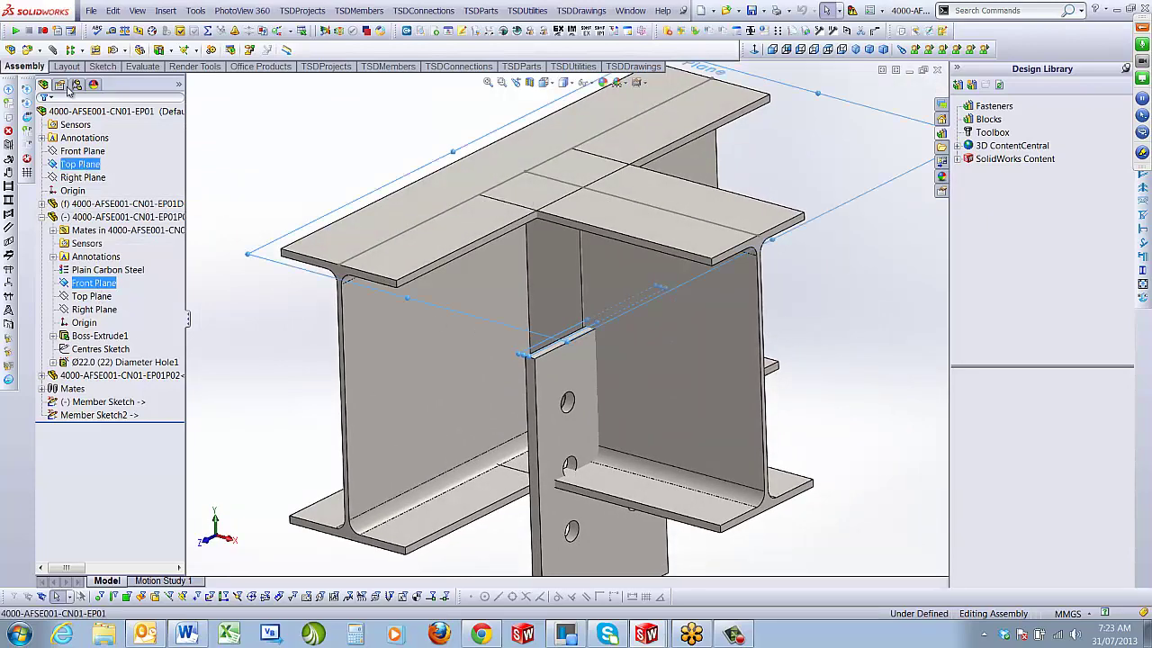
pyautogui.click(54, 51)
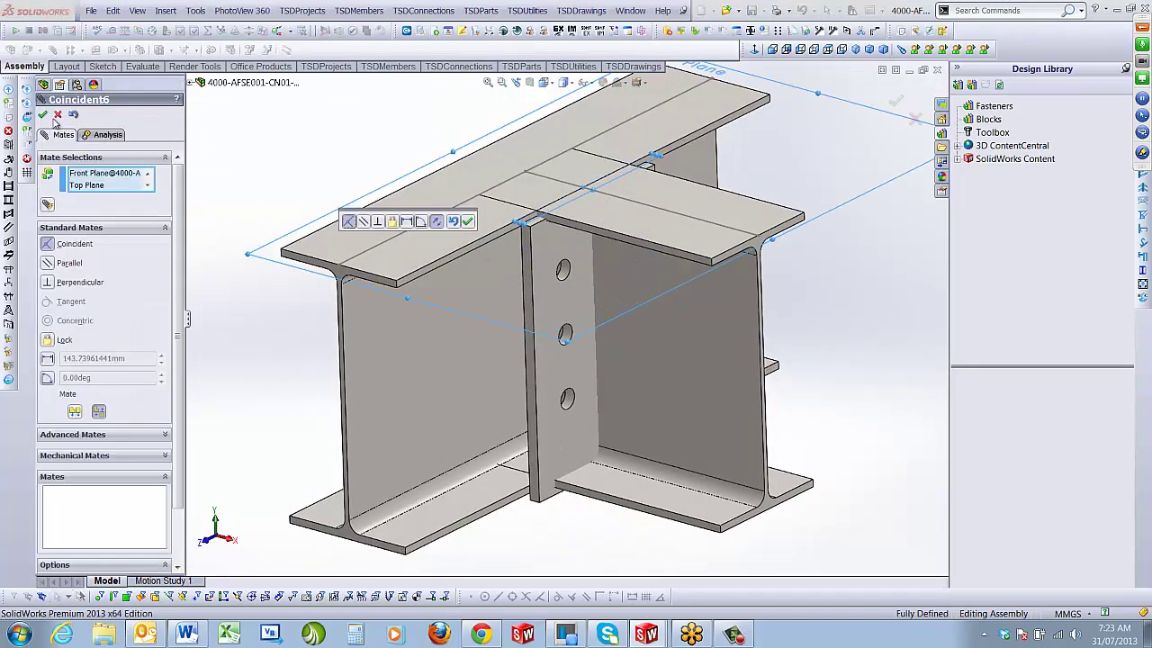
pyautogui.click(43, 115)
pyautogui.click(43, 115)
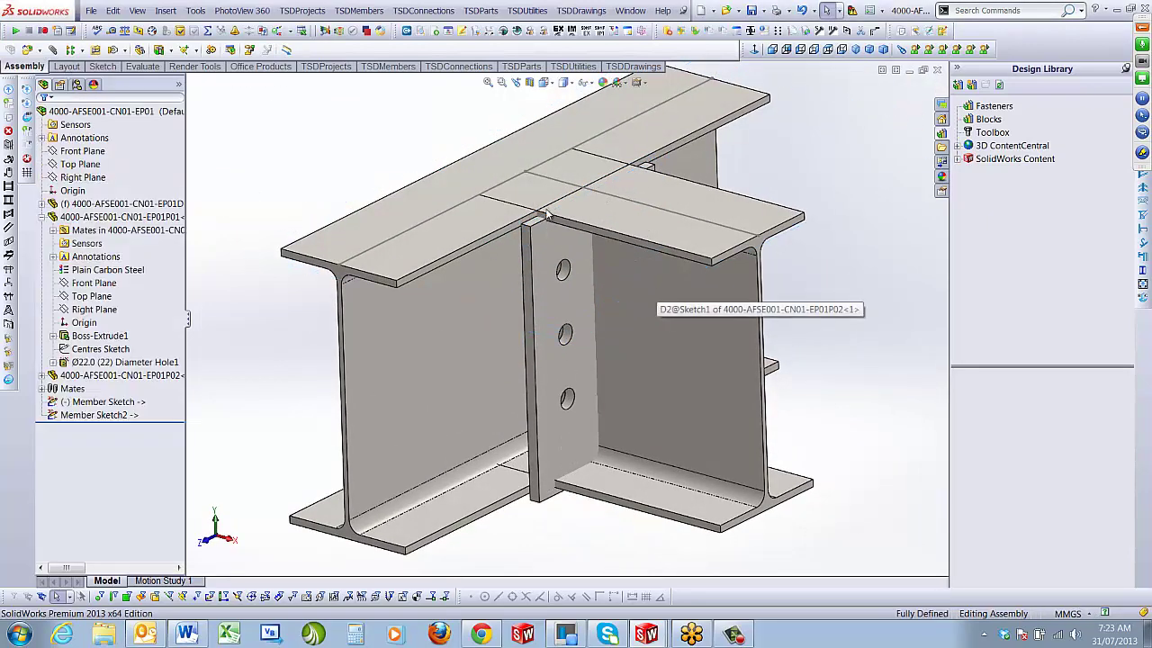
# Check the holed plate's dimensions and its position against the beam flanges in the assembly
pyautogui.click(572, 243)
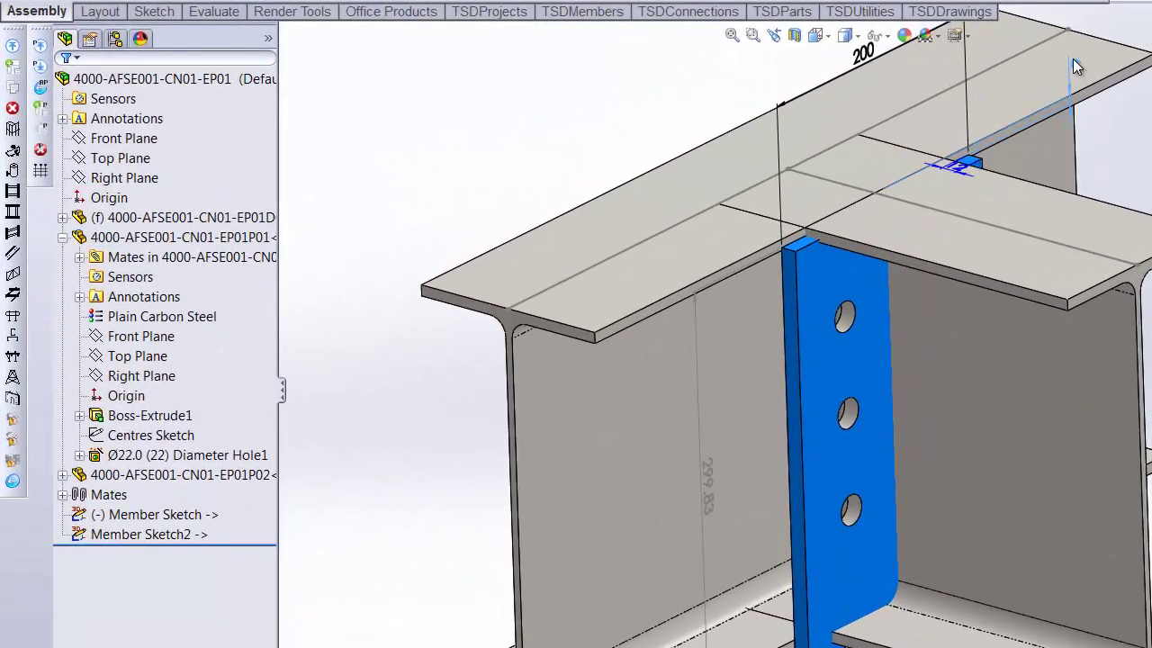
pyautogui.click(1059, 60)
pyautogui.press('Escape')
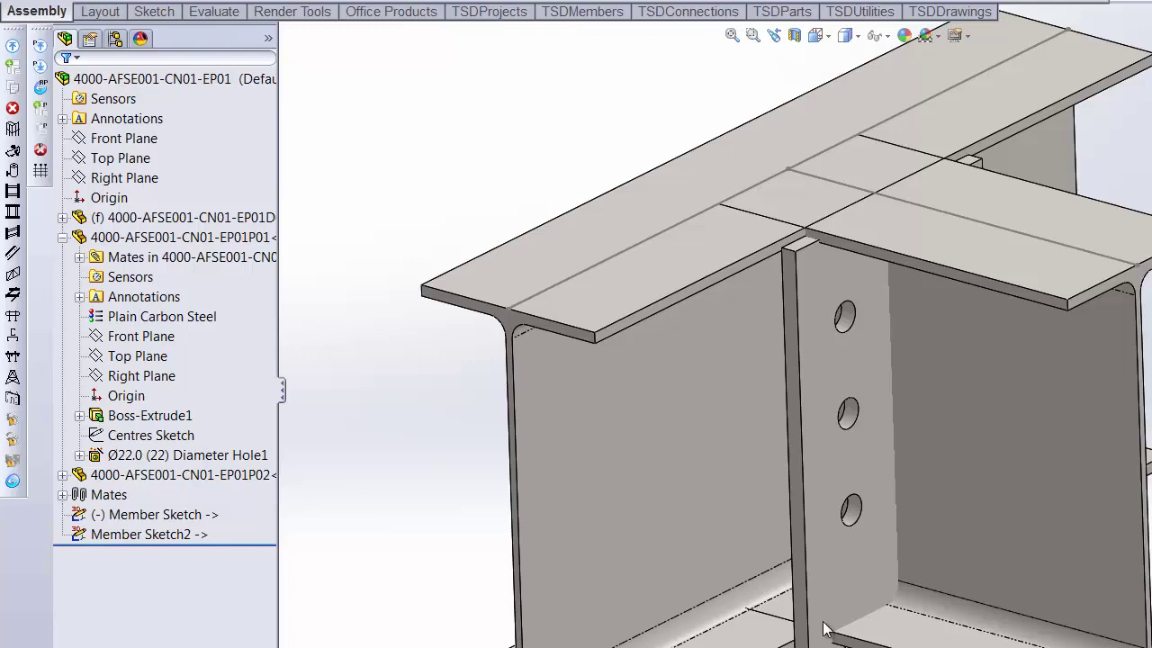
# Edit the holed plate's Boss-Extrude1 sketch in the assembly and move its bottom edge up for a height of about 258 mm
pyautogui.click(825, 601)
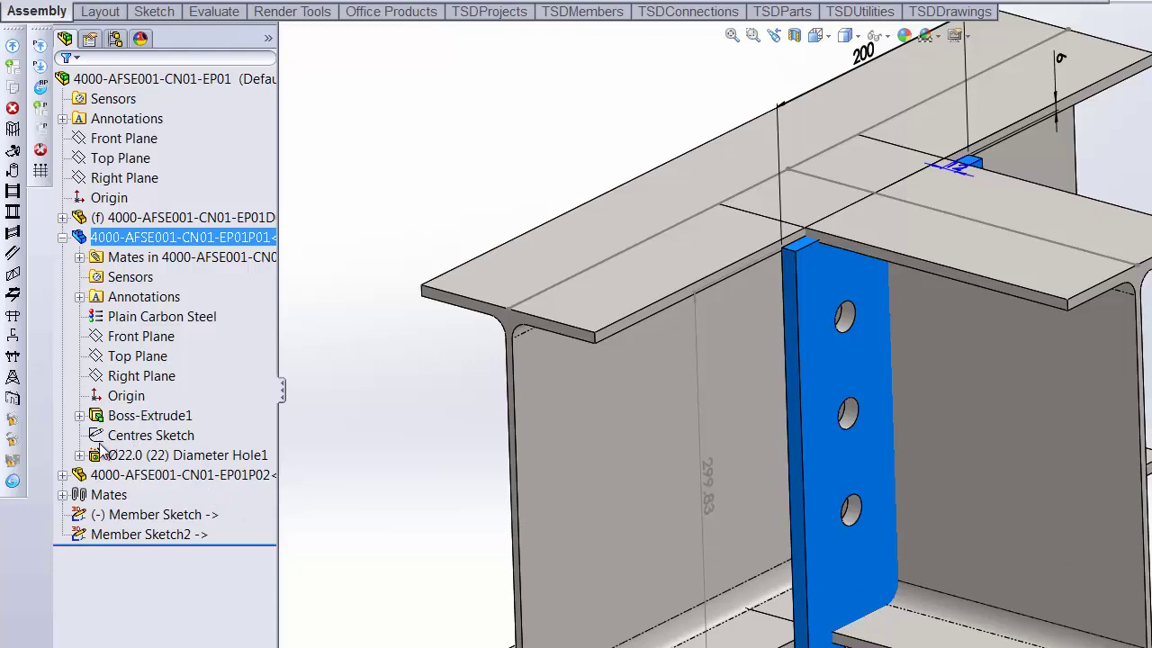
pyautogui.click(79, 416)
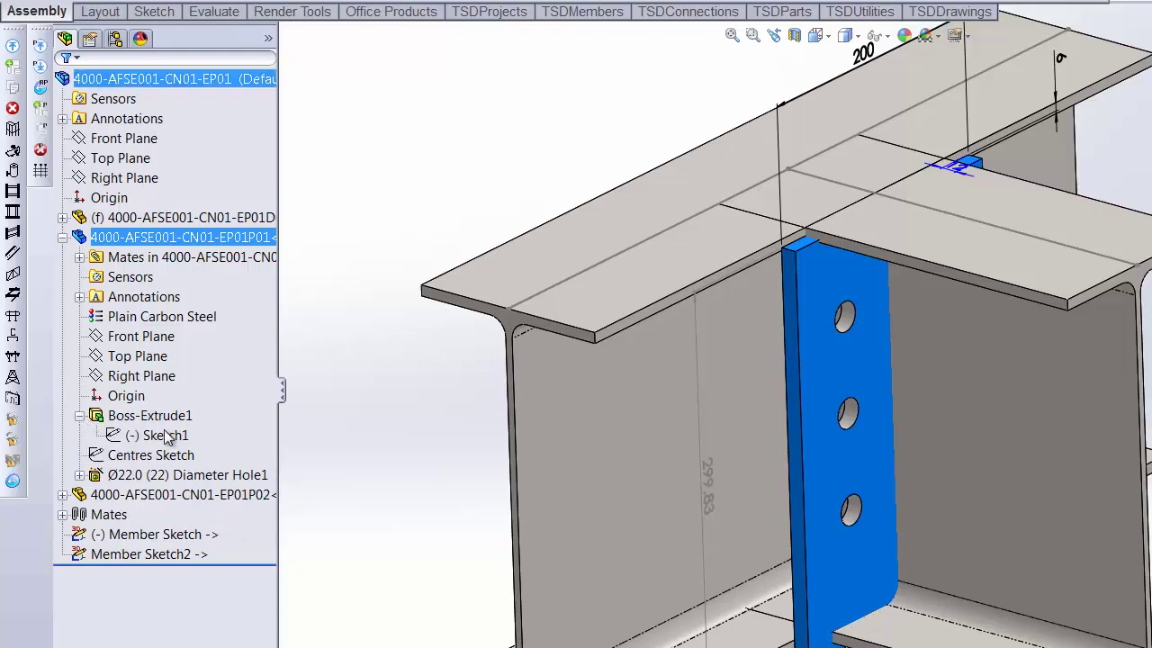
pyautogui.click(178, 436)
pyautogui.click(193, 385)
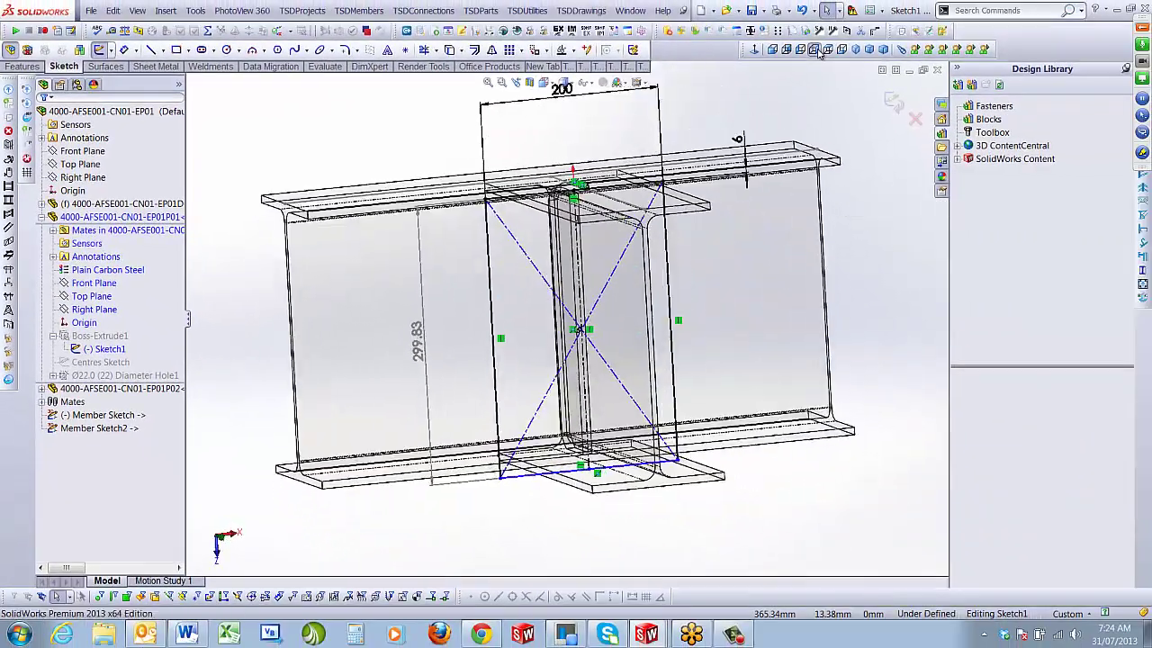
pyautogui.moveTo(498, 461)
pyautogui.mouseDown()
pyautogui.moveTo(504, 420)
pyautogui.moveTo(505, 429)
pyautogui.mouseUp()
pyautogui.click(489, 488)
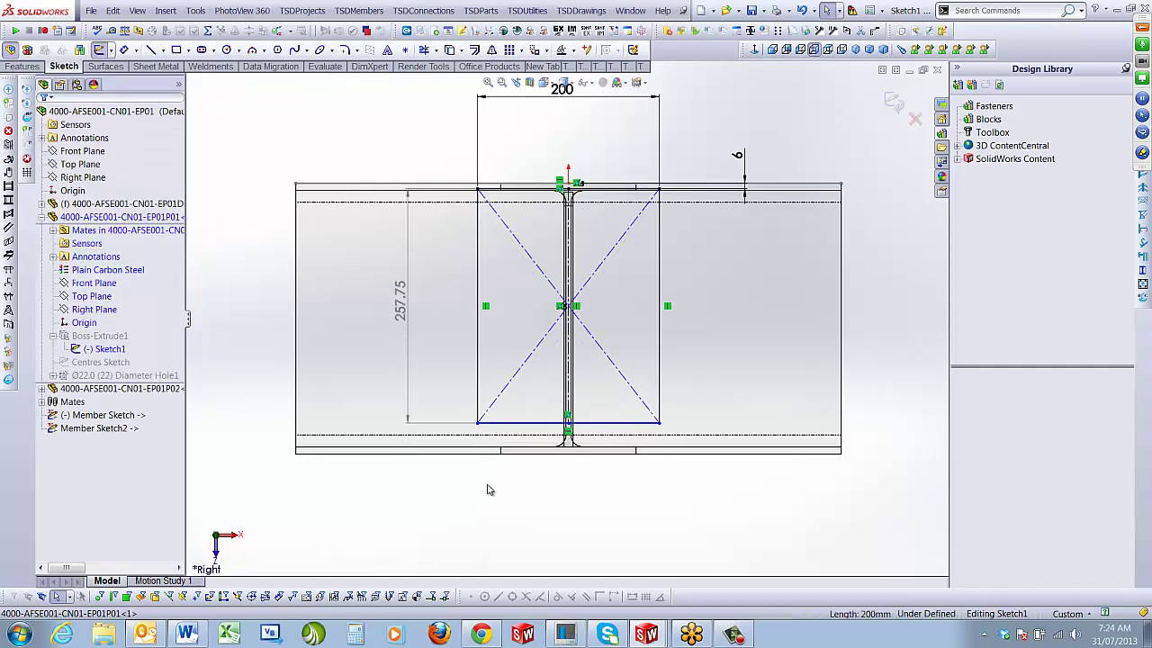
# Dimension the plate sketch's bottom edge 6 mm from the underside of the beam's lower flange
pyautogui.scroll(-2, 491, 464)
pyautogui.moveTo(507, 494); pyautogui.dragTo(509, 396, button='right')
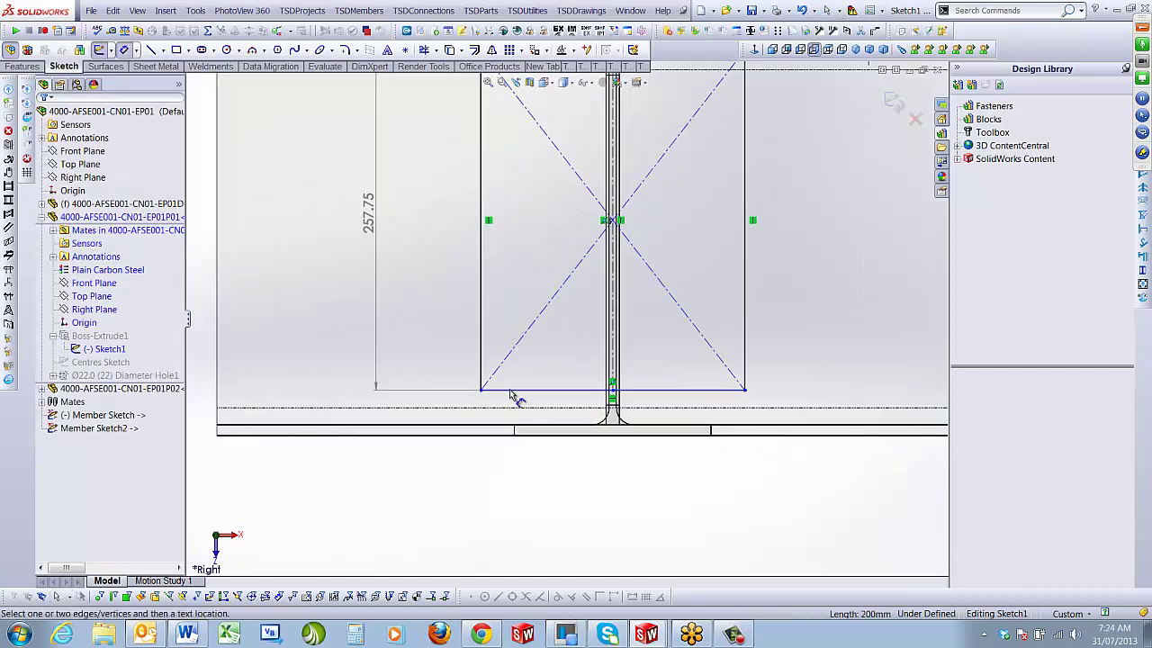
pyautogui.click(509, 392)
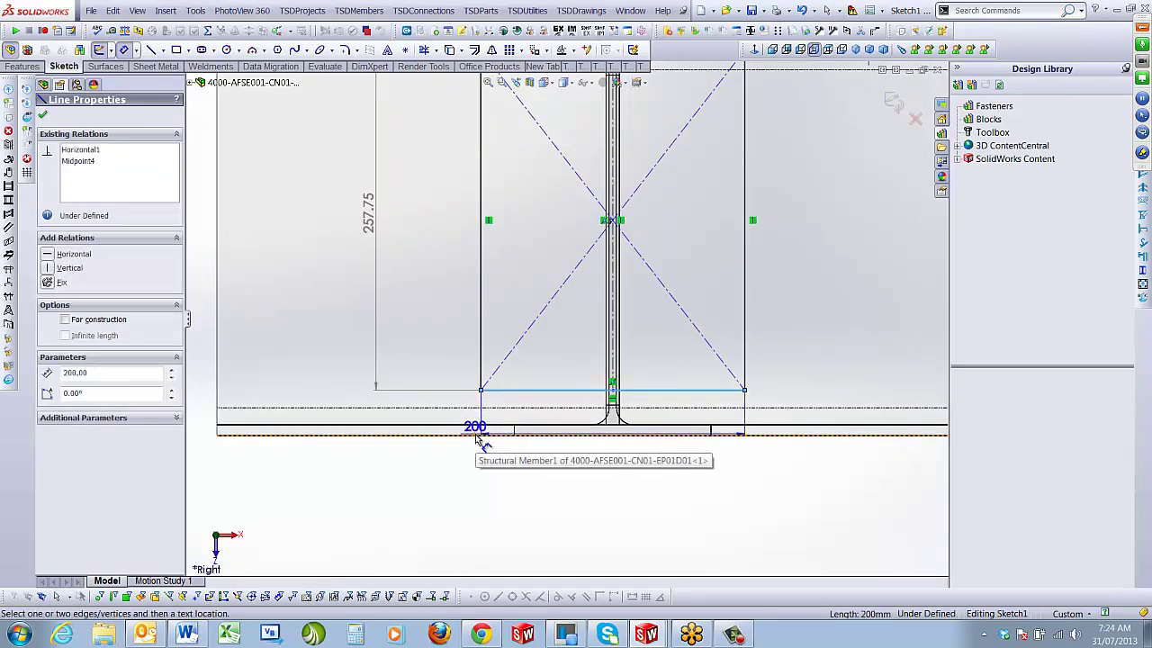
pyautogui.click(472, 430)
pyautogui.click(438, 477)
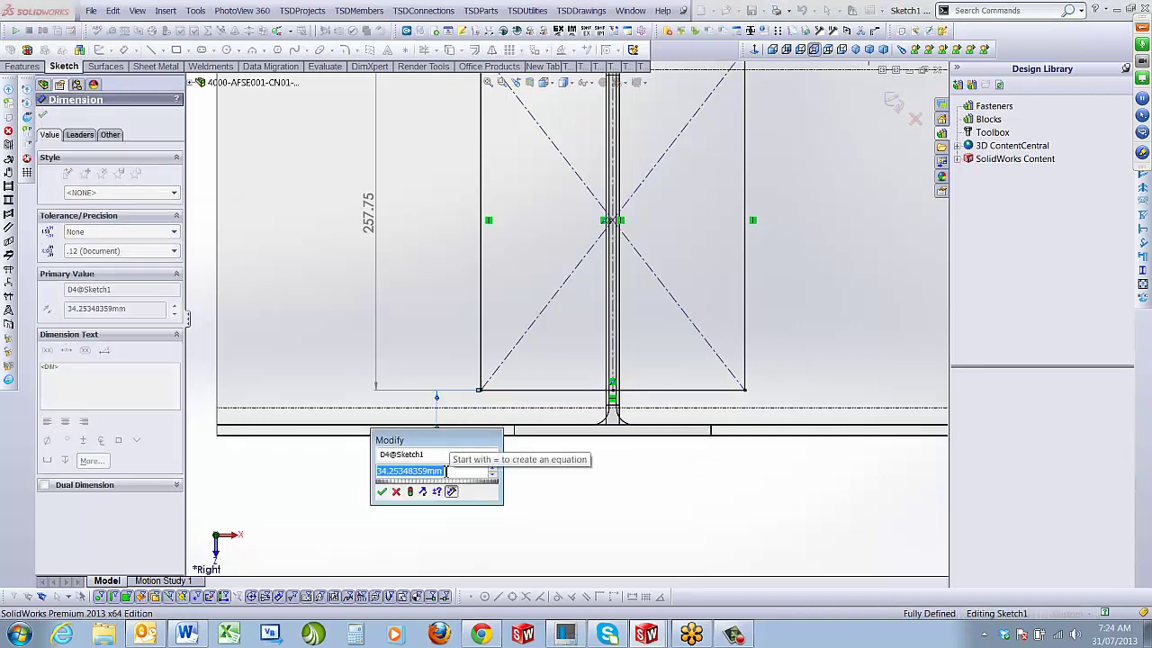
pyautogui.write('6')
pyautogui.press('Return')
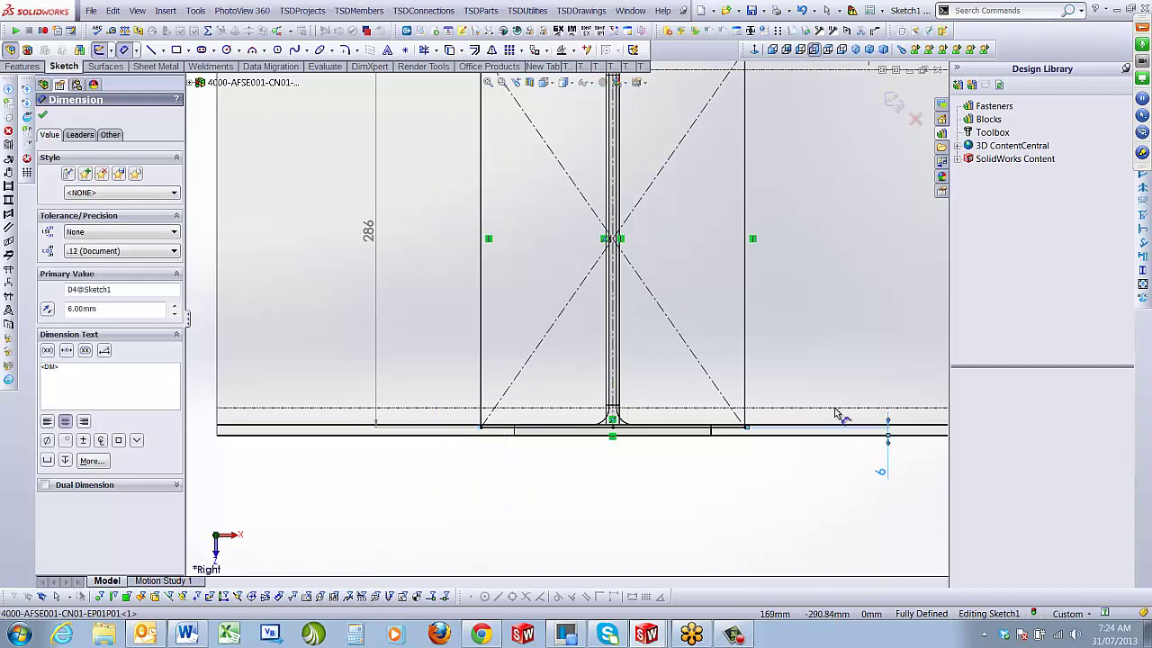
# Finish the sketch and the in-context part editing, and check how the plate sits against the beam flanges
pyautogui.press('f')
pyautogui.scroll(-3, 695, 105)
pyautogui.scroll(3, 495, 466)
pyautogui.scroll(-2, 494, 467)
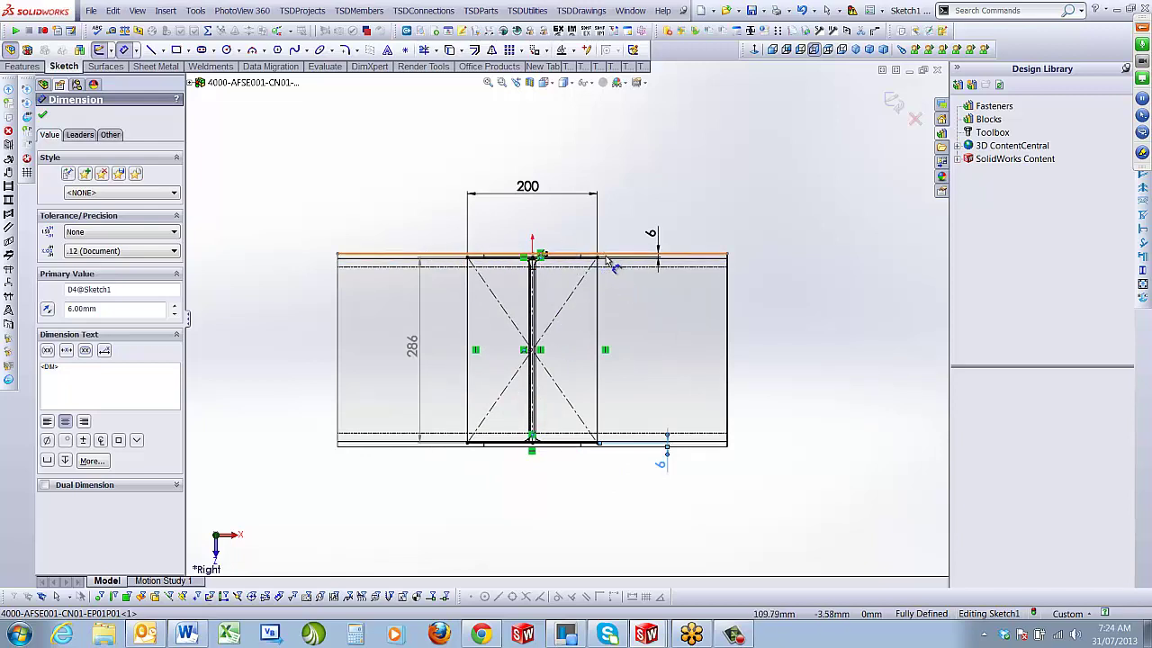
pyautogui.click(892, 104)
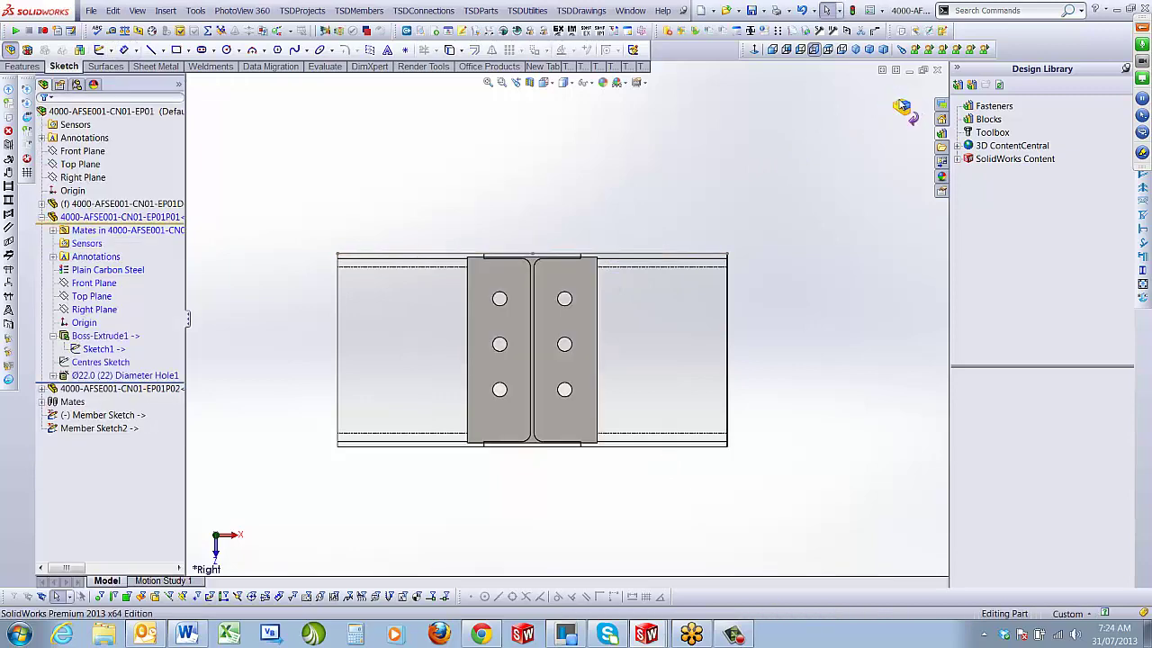
pyautogui.click(901, 107)
pyautogui.hotkey('ctrl', '7')
pyautogui.scroll(-6, 536, 299)
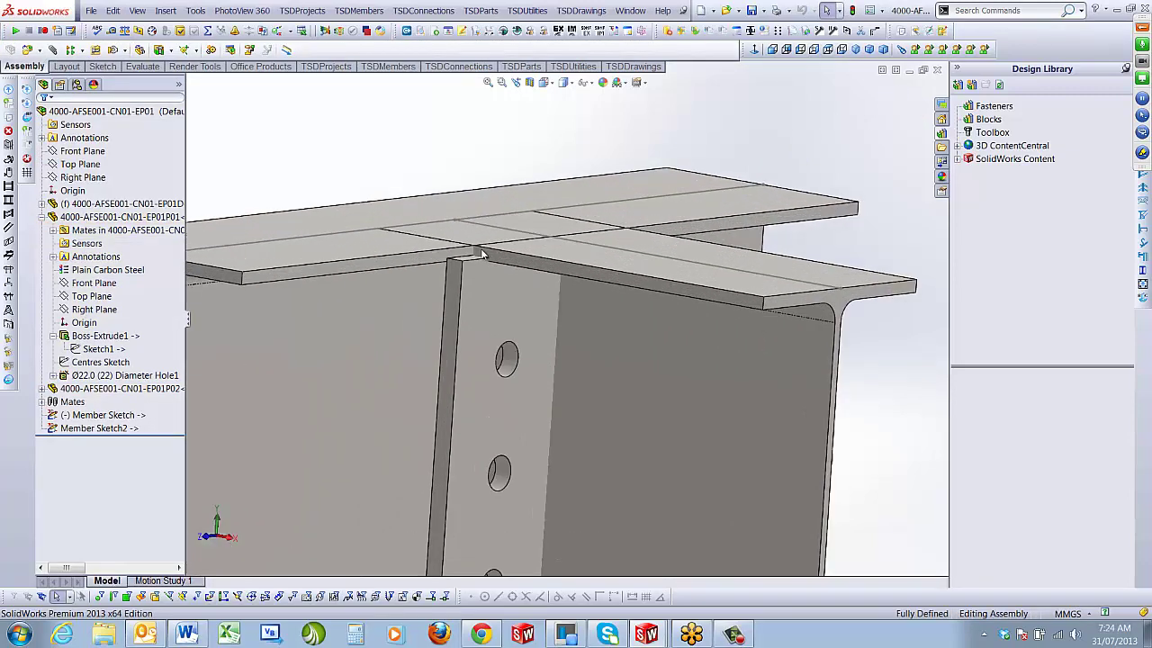
pyautogui.scroll(-1, 459, 311)
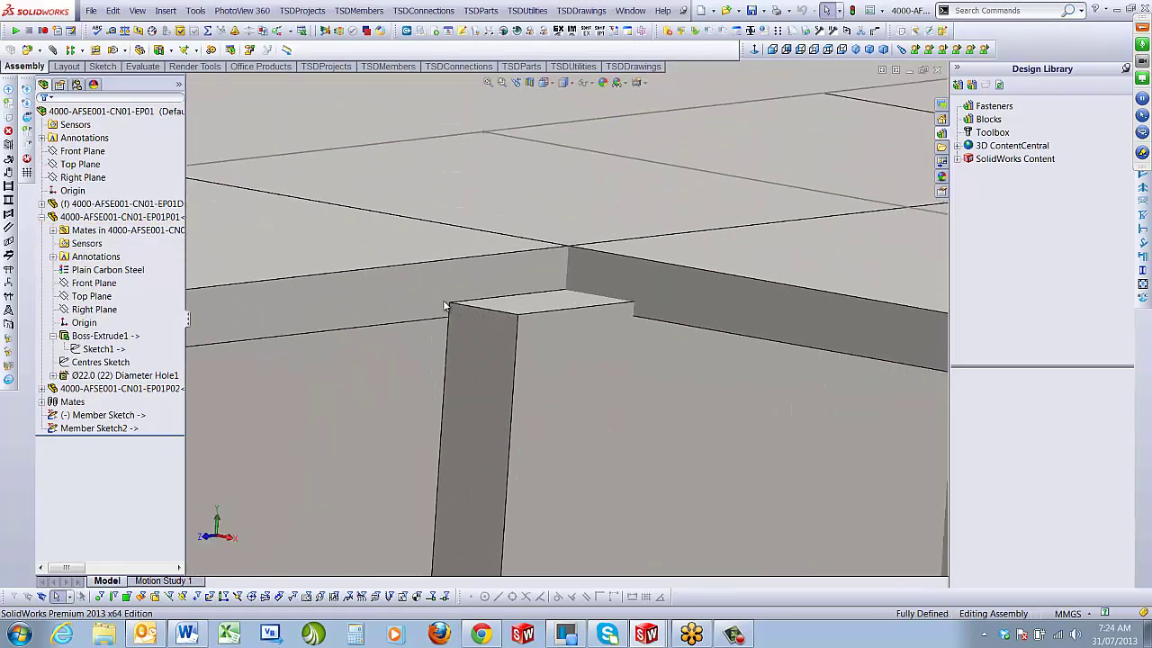
pyautogui.scroll(8, 574, 387)
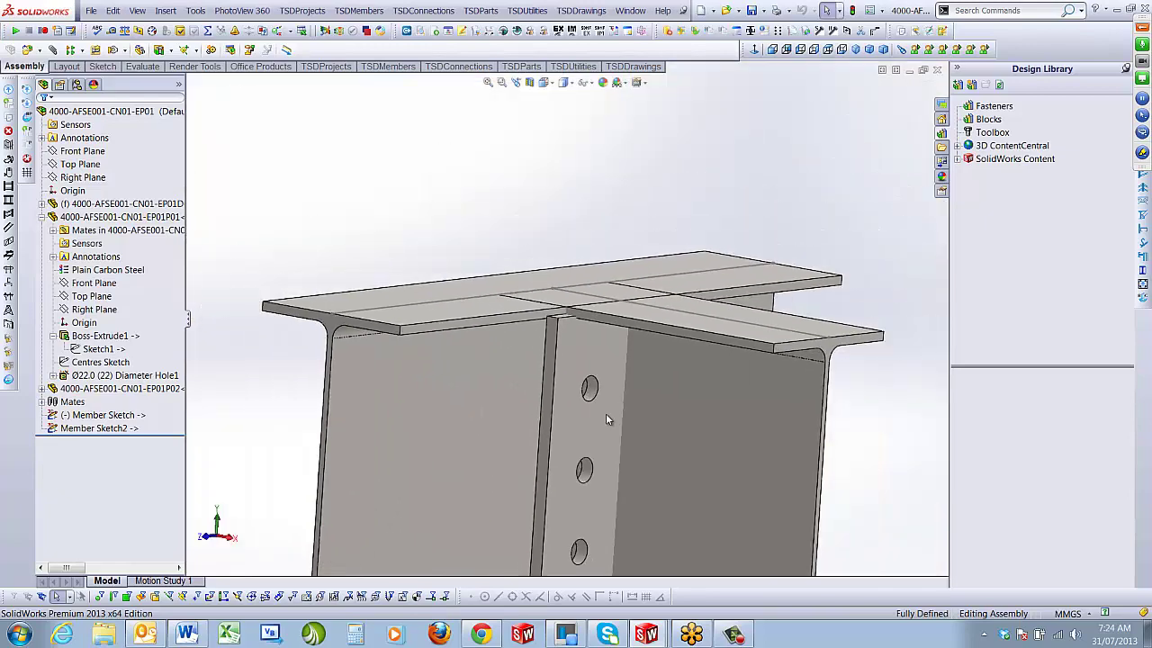
pyautogui.moveTo(594, 391); pyautogui.dragTo(594, 432, button='middle')
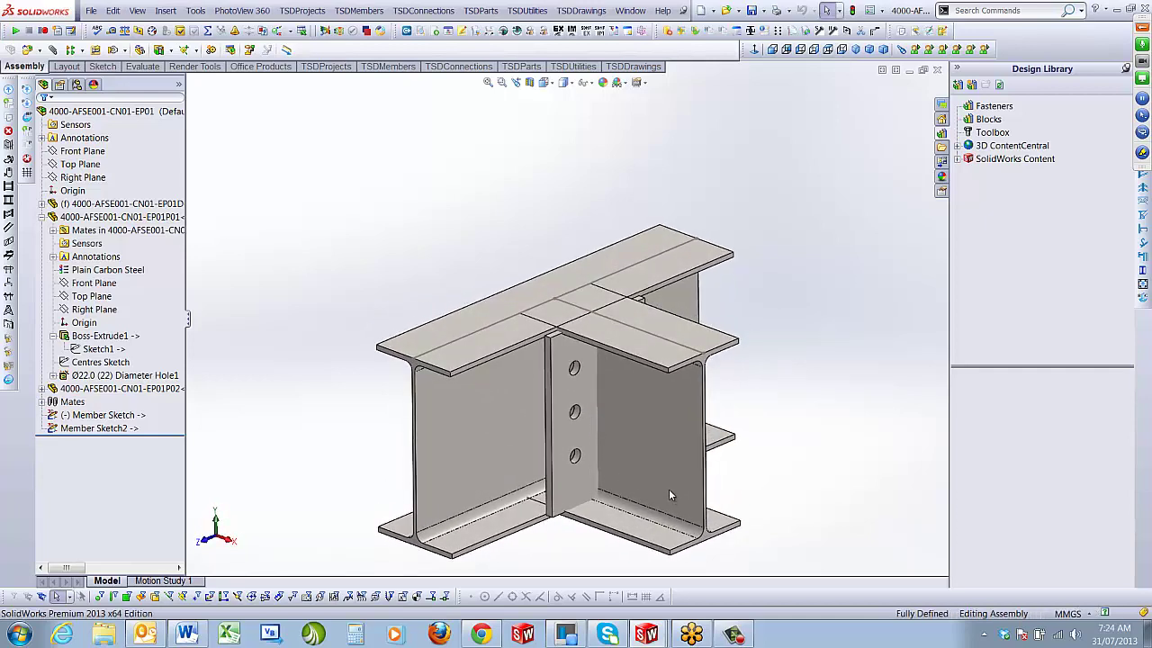
pyautogui.scroll(-3, 669, 487)
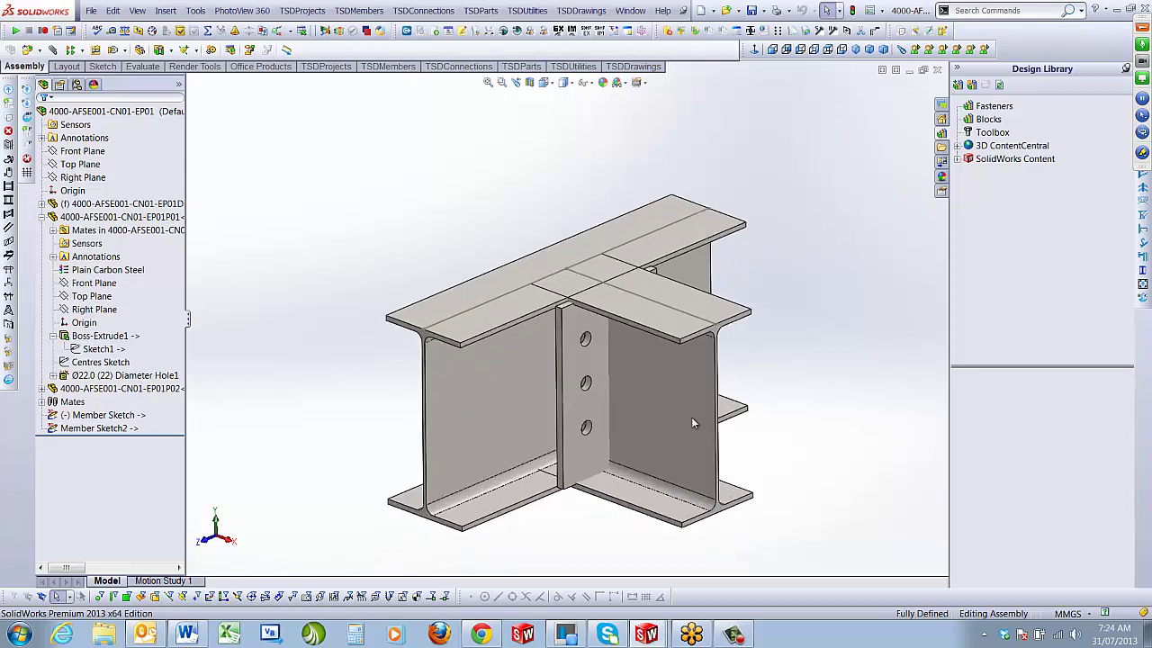
# Place a second copy of the holed plate in the assembly, beside the beams
pyautogui.click(531, 330)
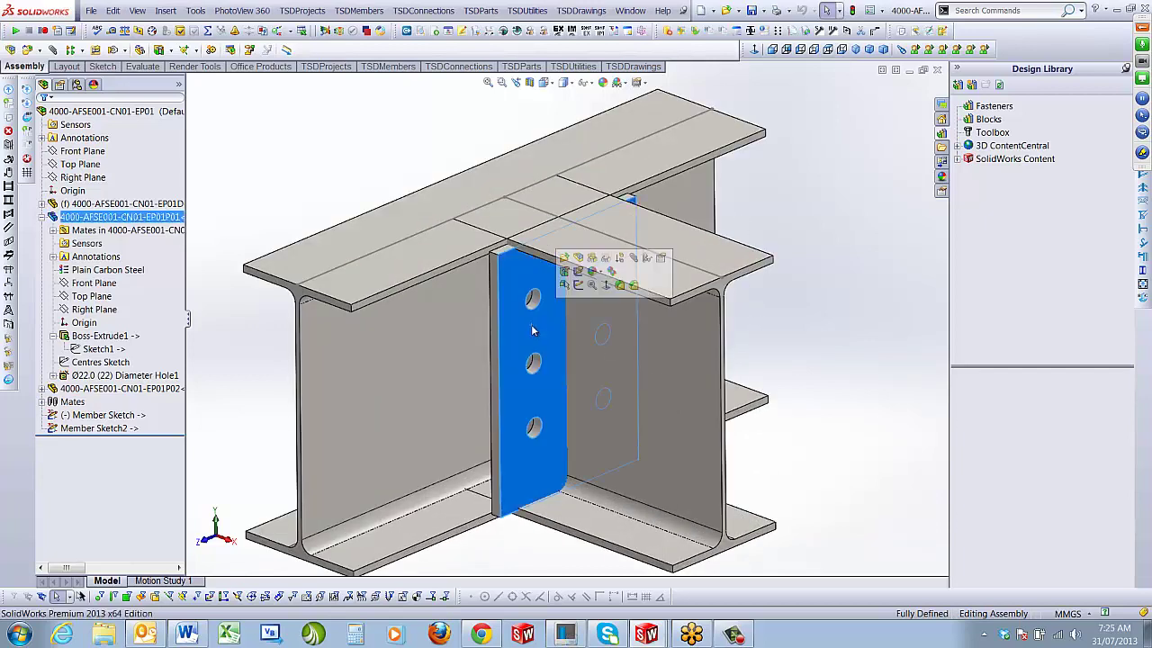
pyautogui.keyDown('ctrl'); pyautogui.moveTo(532, 330); pyautogui.dragTo(861, 404); pyautogui.keyUp('ctrl')
pyautogui.scroll(3, 843, 396)
pyautogui.scroll(-3, 843, 396)
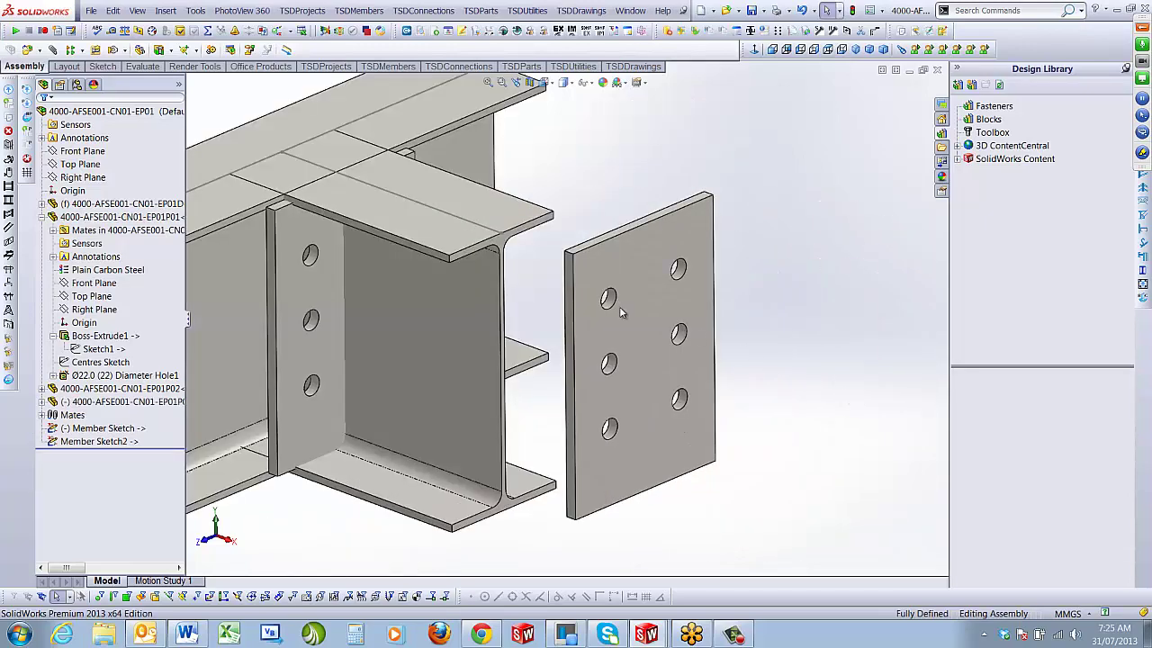
# Mate the back face of the copied plate coincident with the front face of the original plate
pyautogui.moveTo(620, 311); pyautogui.dragTo(675, 459, button='middle')
pyautogui.click(621, 184)
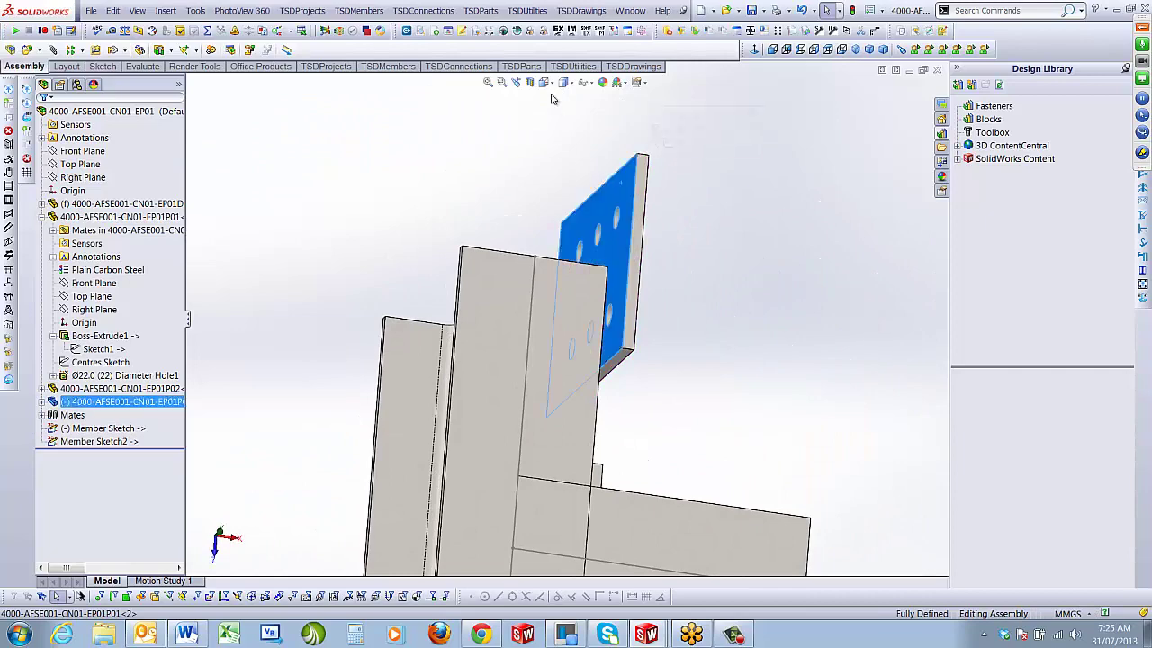
pyautogui.click(519, 84)
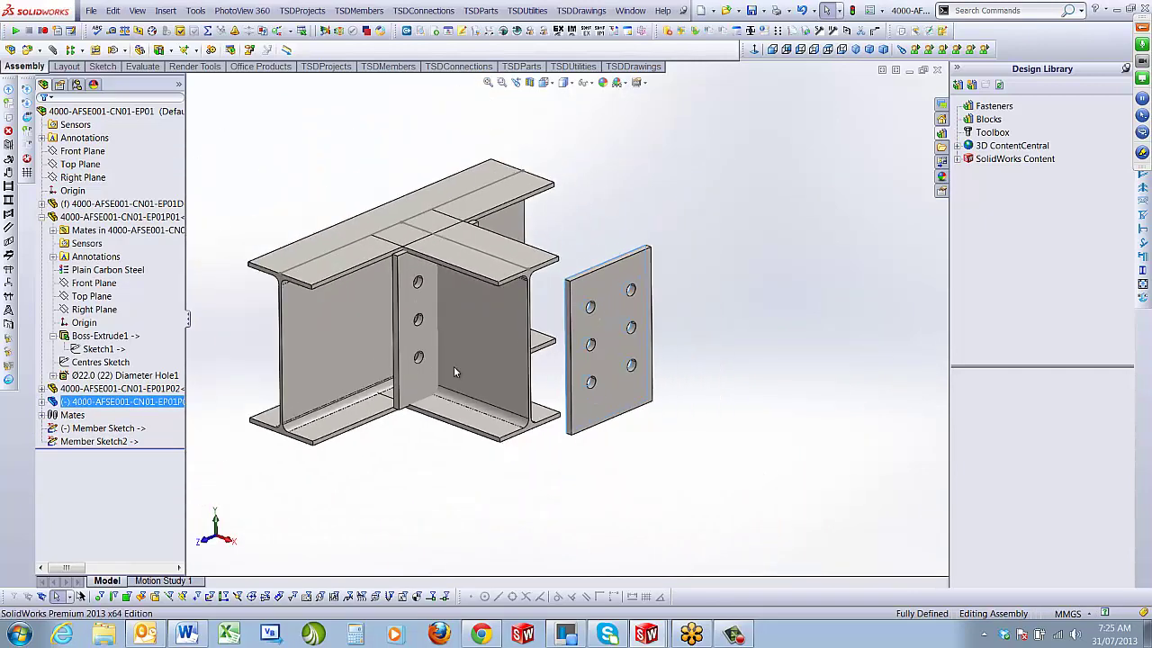
pyautogui.scroll(-2, 429, 333)
pyautogui.click(443, 304)
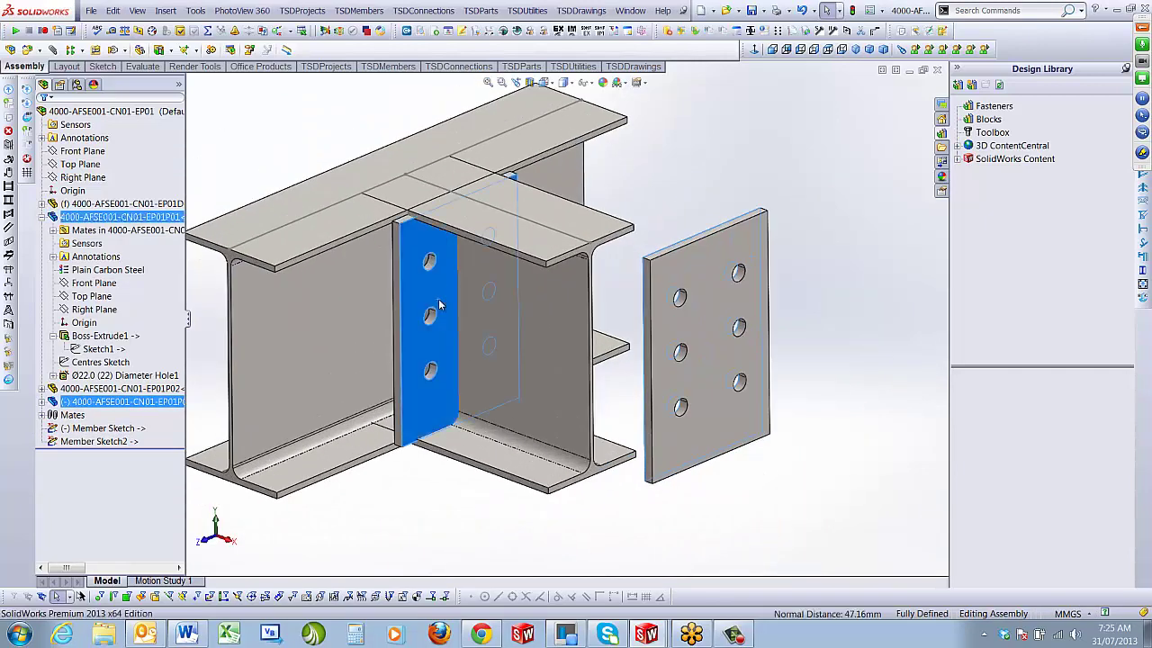
pyautogui.click(453, 323)
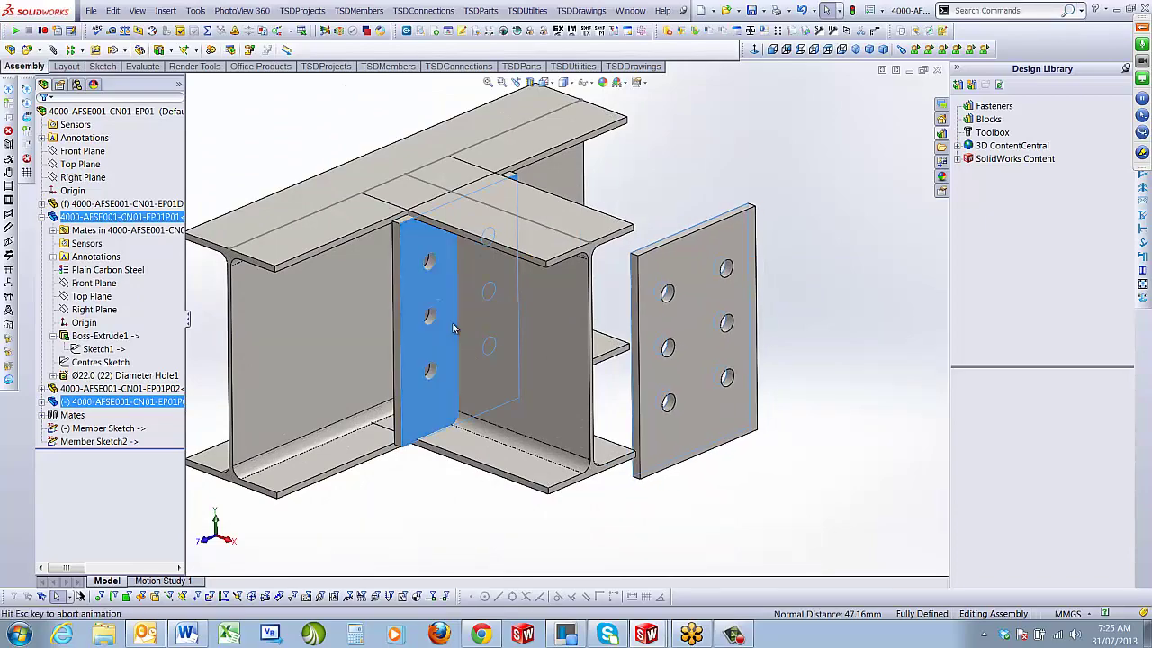
pyautogui.click(42, 114)
pyautogui.click(43, 114)
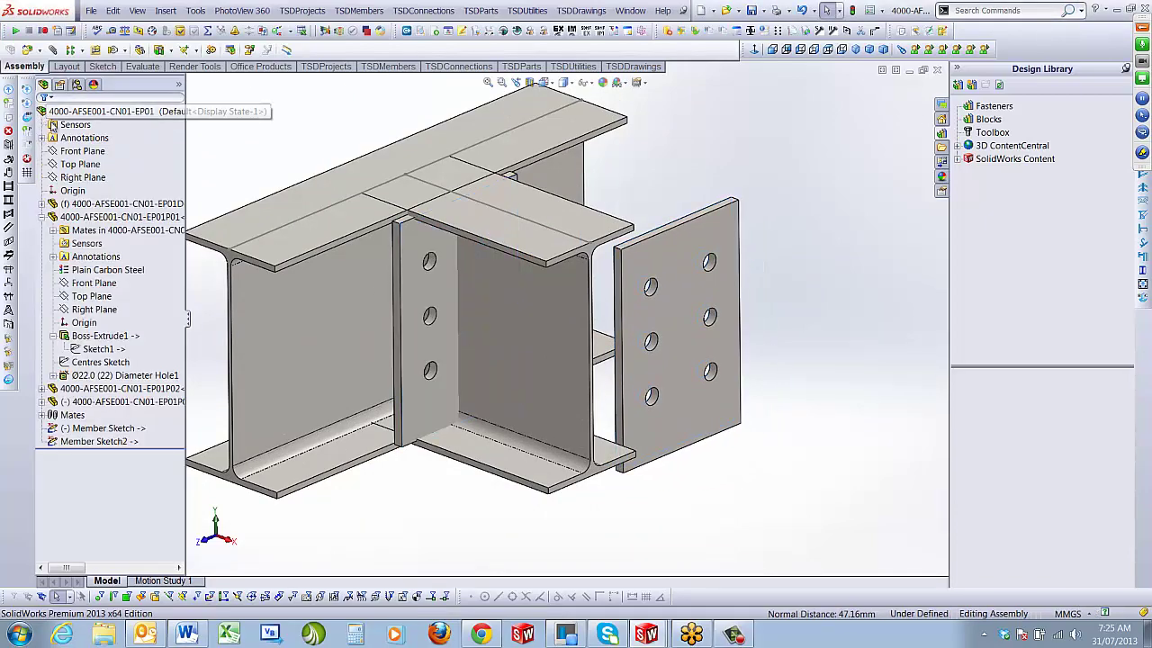
# Mate the copied plate's Front Plane coincident with the assembly's Top Plane
pyautogui.click(680, 324)
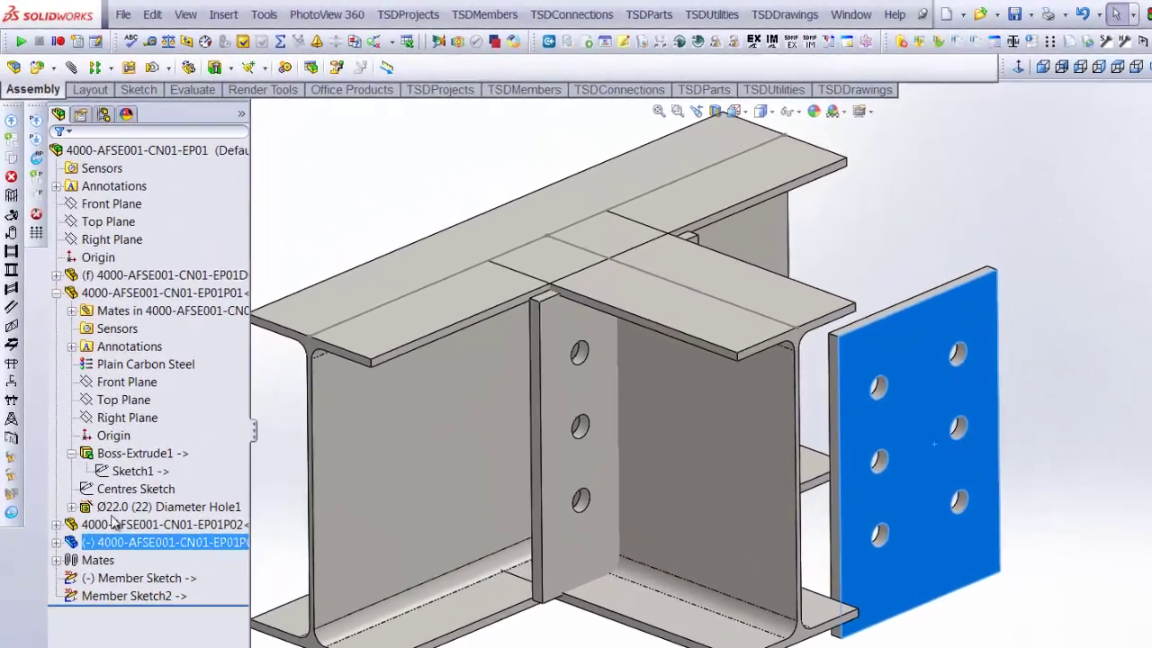
pyautogui.click(57, 542)
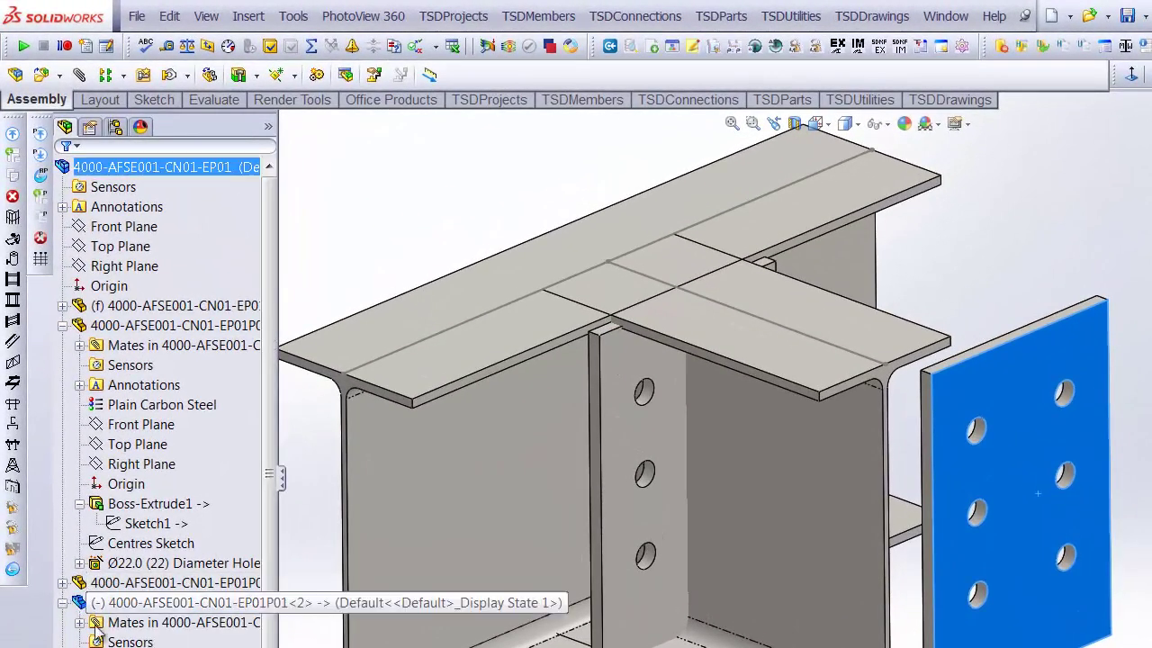
pyautogui.click(111, 647)
pyautogui.click(121, 246)
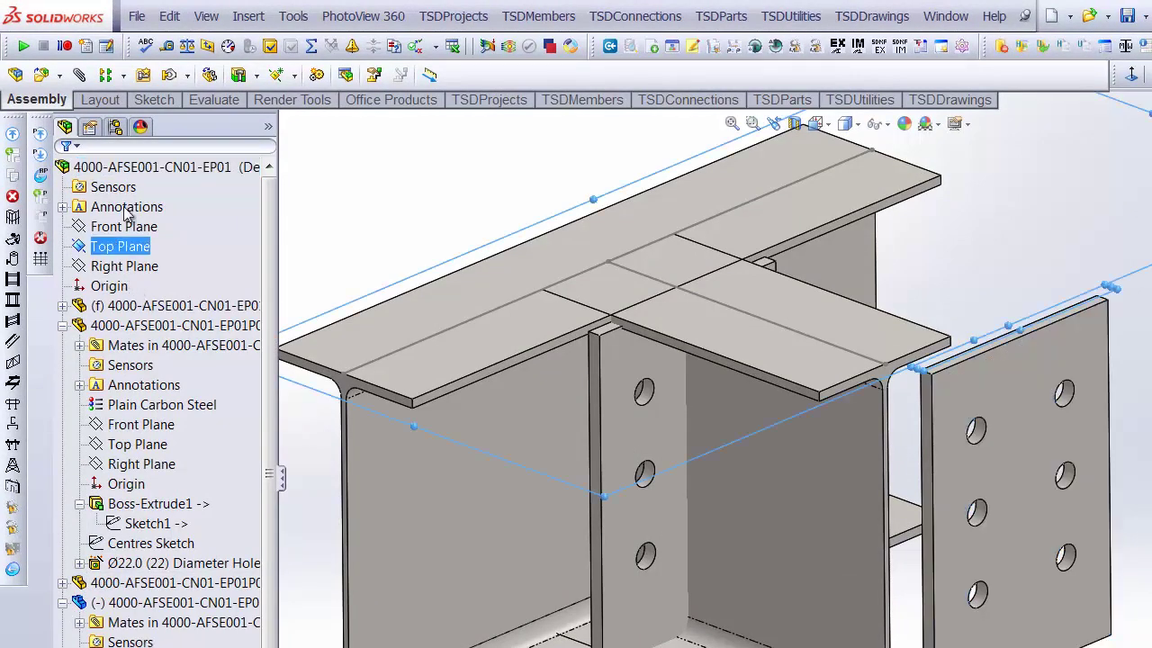
pyautogui.click(79, 74)
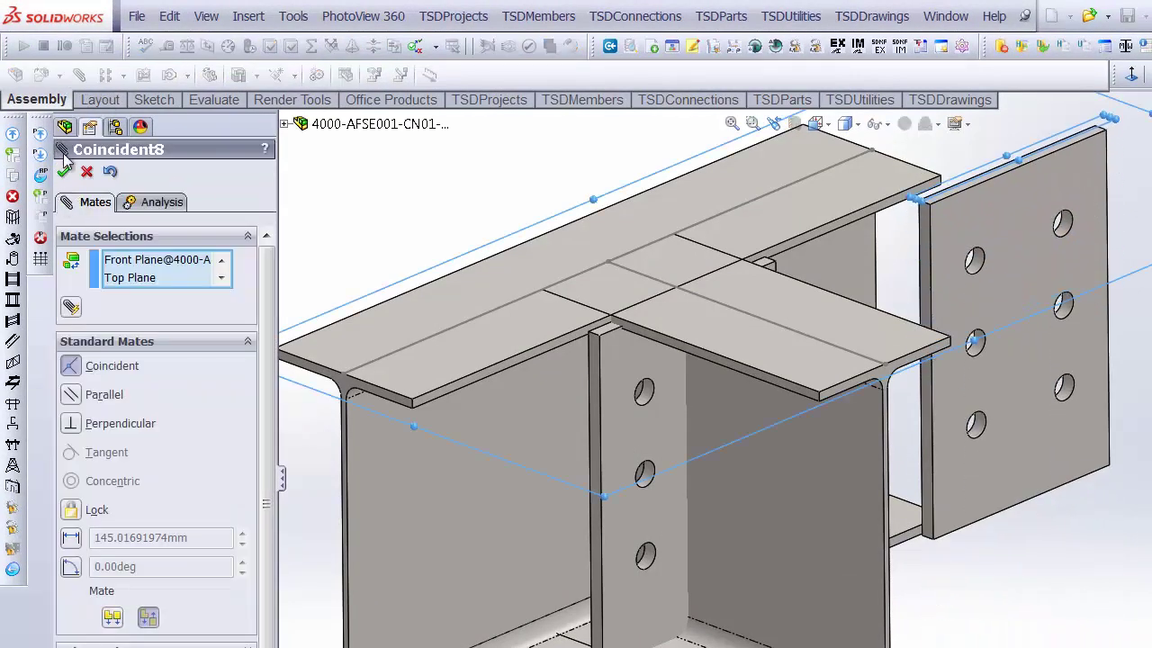
pyautogui.click(65, 172)
pyautogui.click(66, 173)
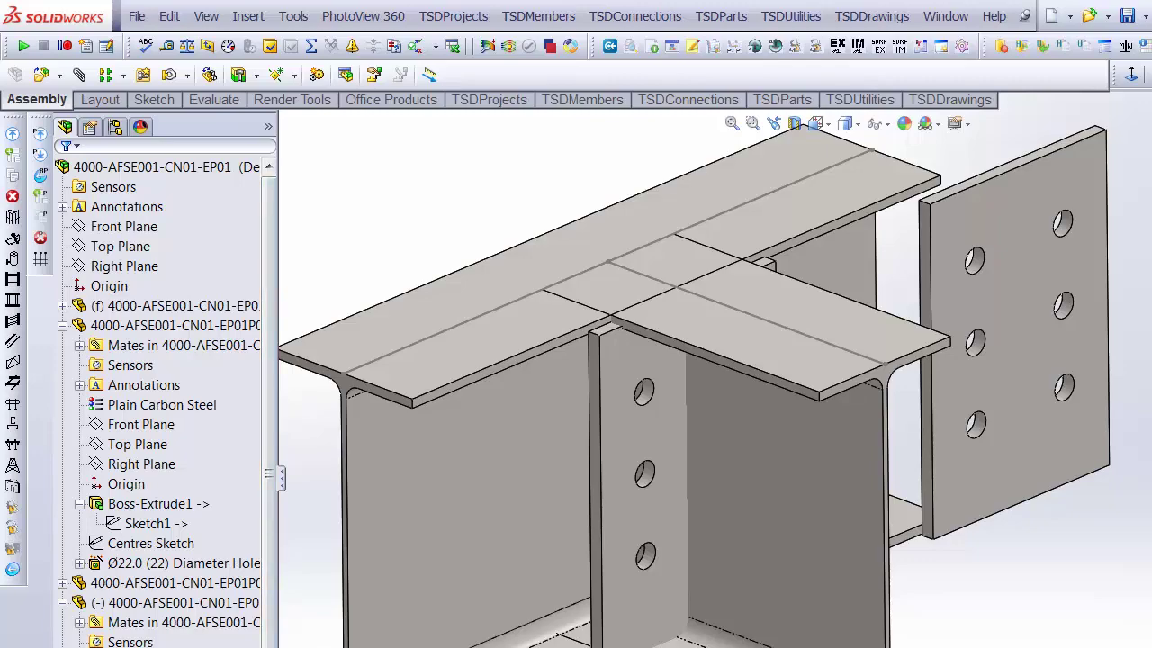
# Mate the copied plate's Right Plane coincident with the assembly's Front Plane
pyautogui.click(124, 225)
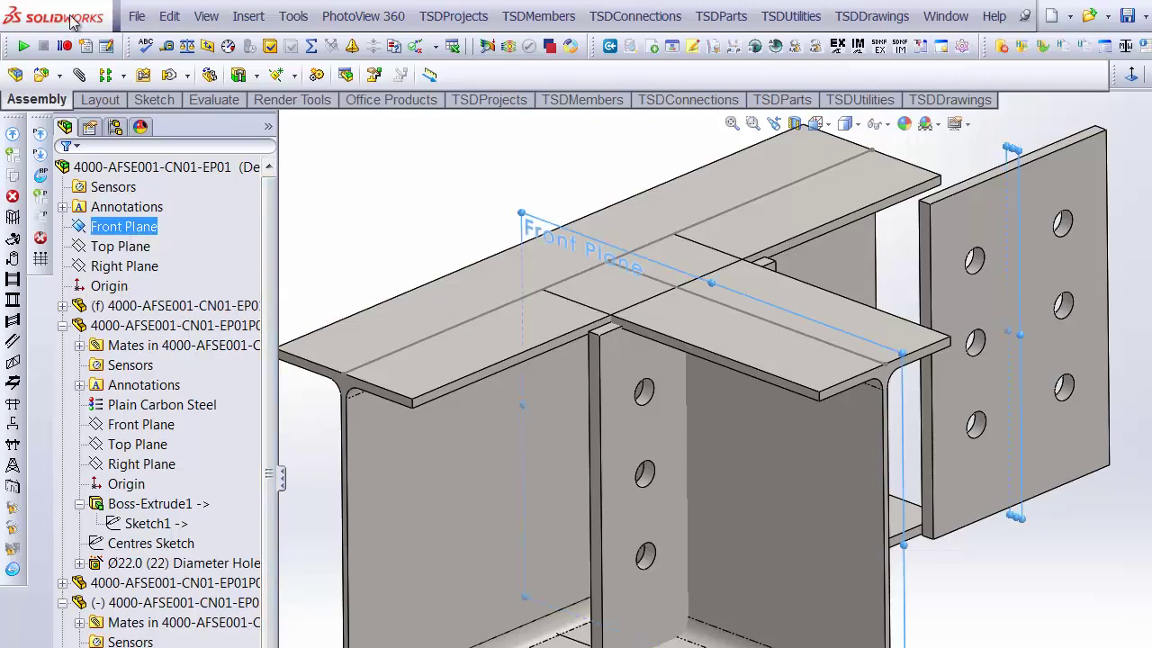
pyautogui.click(80, 77)
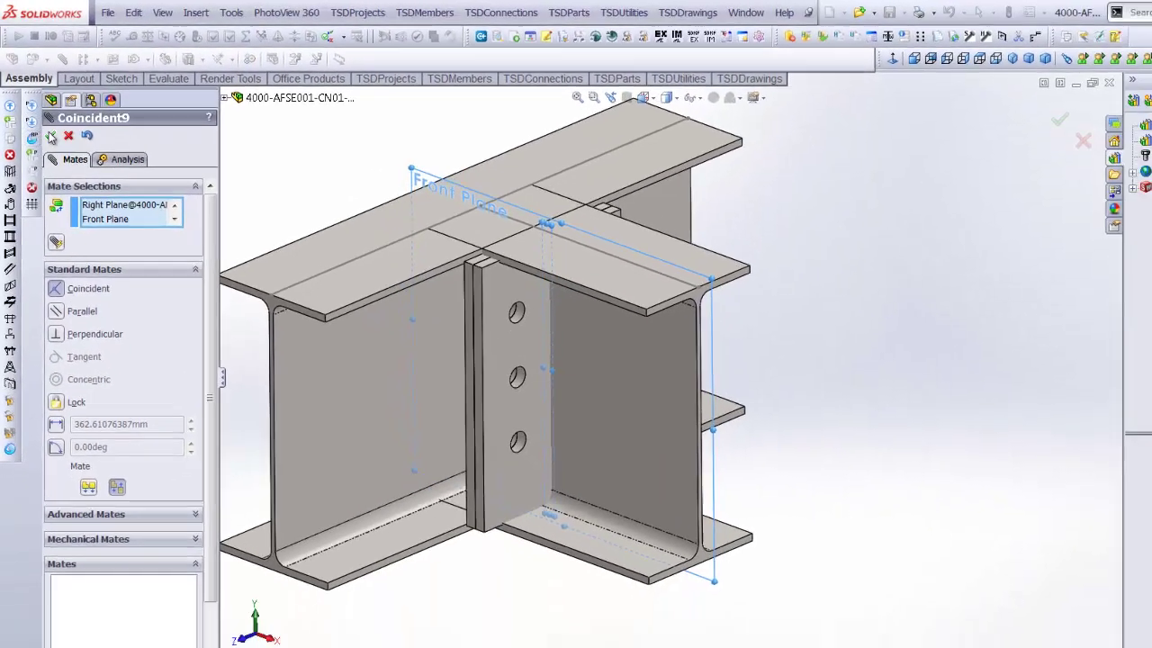
pyautogui.click(63, 173)
pyautogui.click(42, 115)
# Set the holed plate's extrusion thickness to 20 mm and check both mated plates at the connection
pyautogui.scroll(-6, 487, 269)
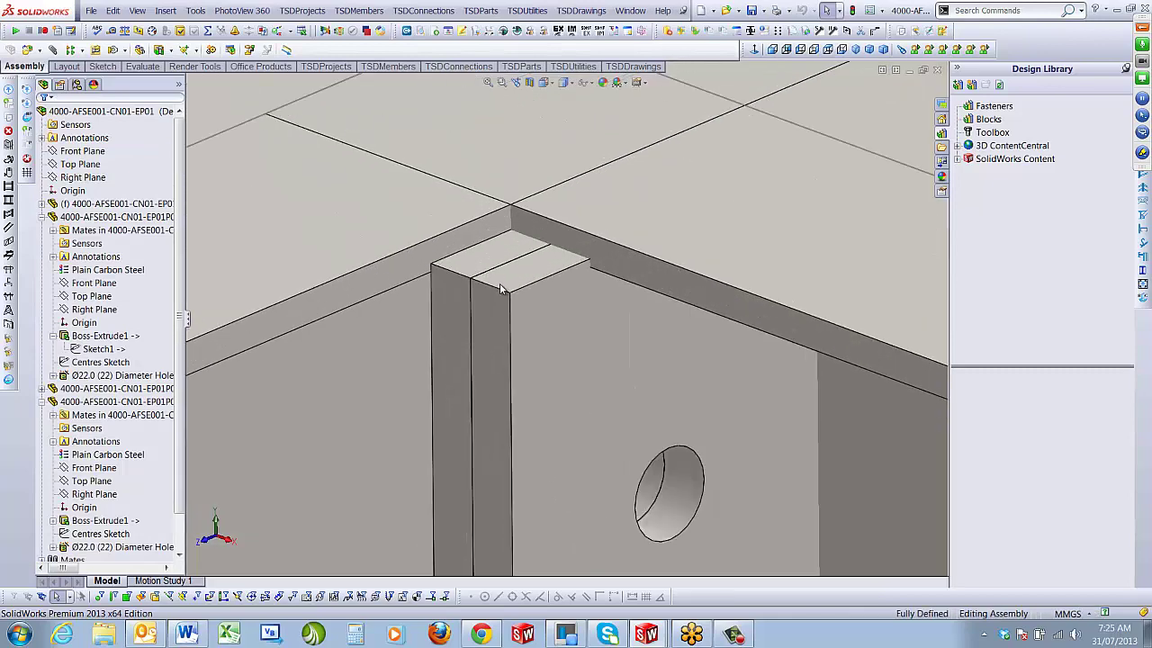
pyautogui.click(474, 268)
pyautogui.scroll(6, 557, 324)
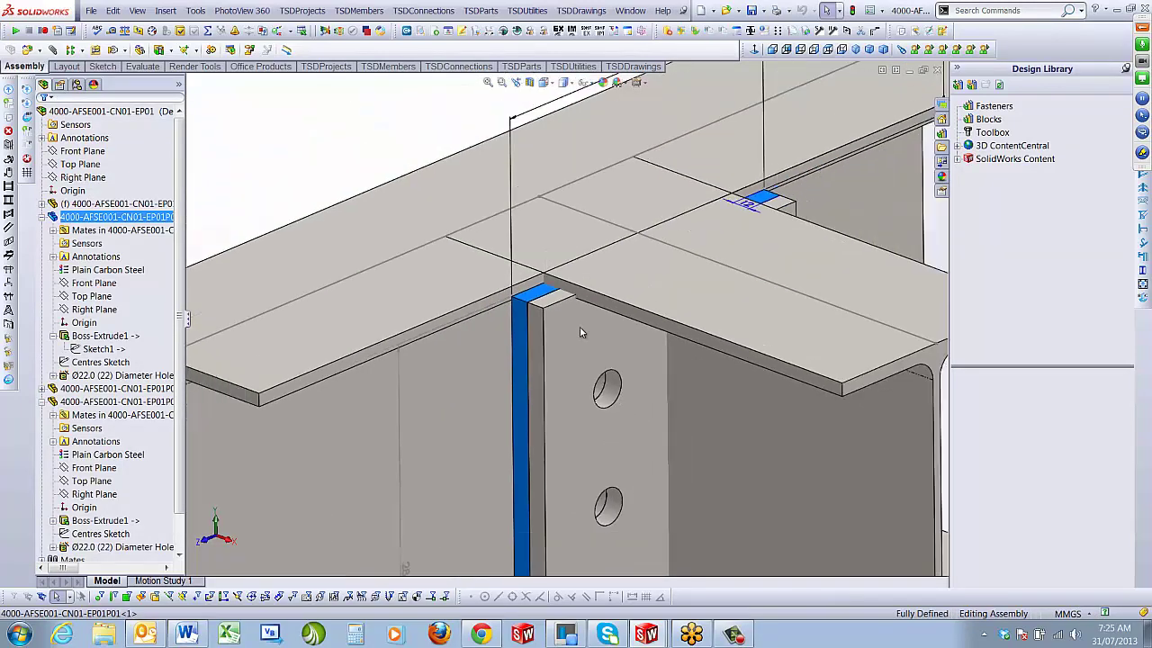
pyautogui.doubleClick(692, 243)
pyautogui.write('20')
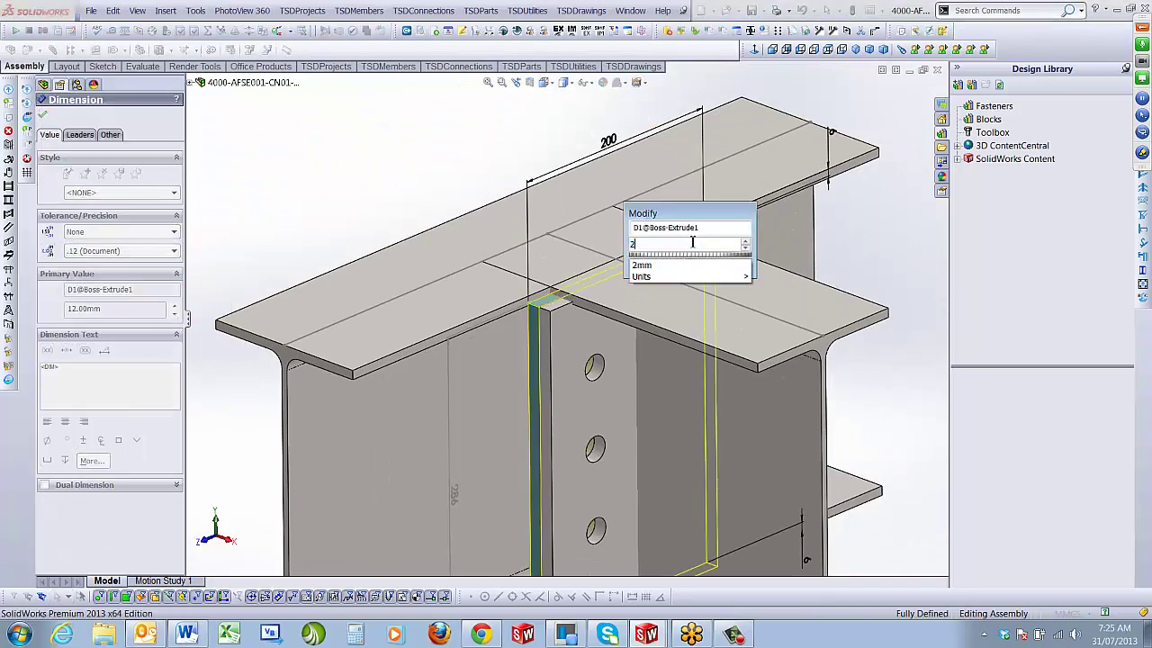
pyautogui.press('Return')
pyautogui.scroll(-5, 632, 335)
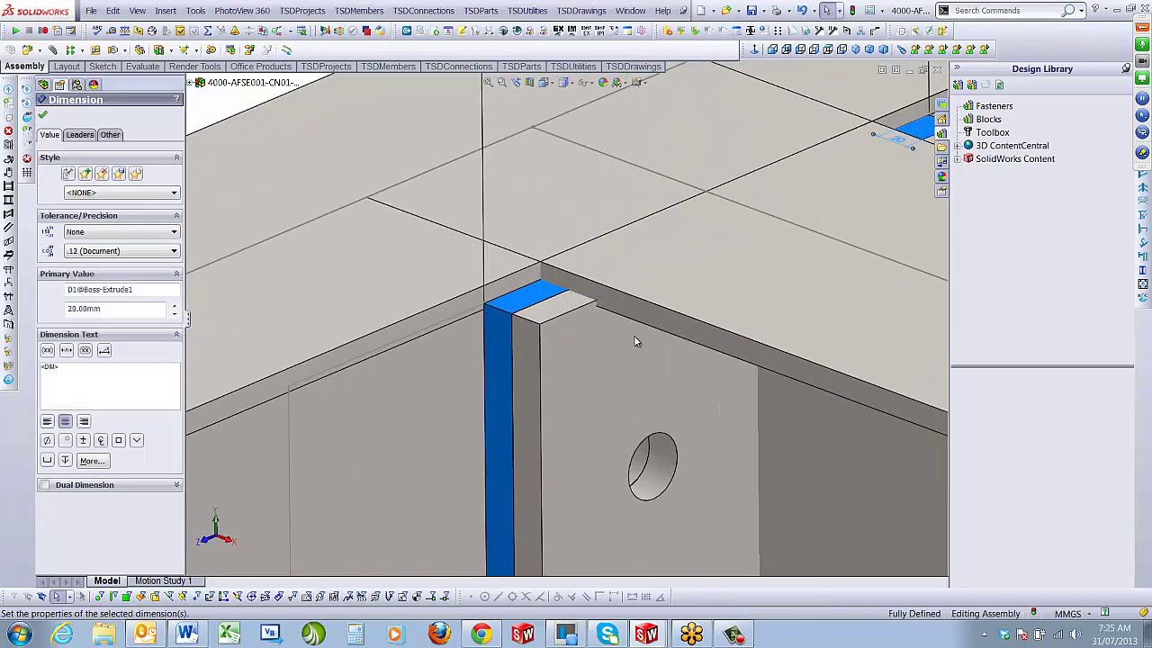
pyautogui.press('Escape')
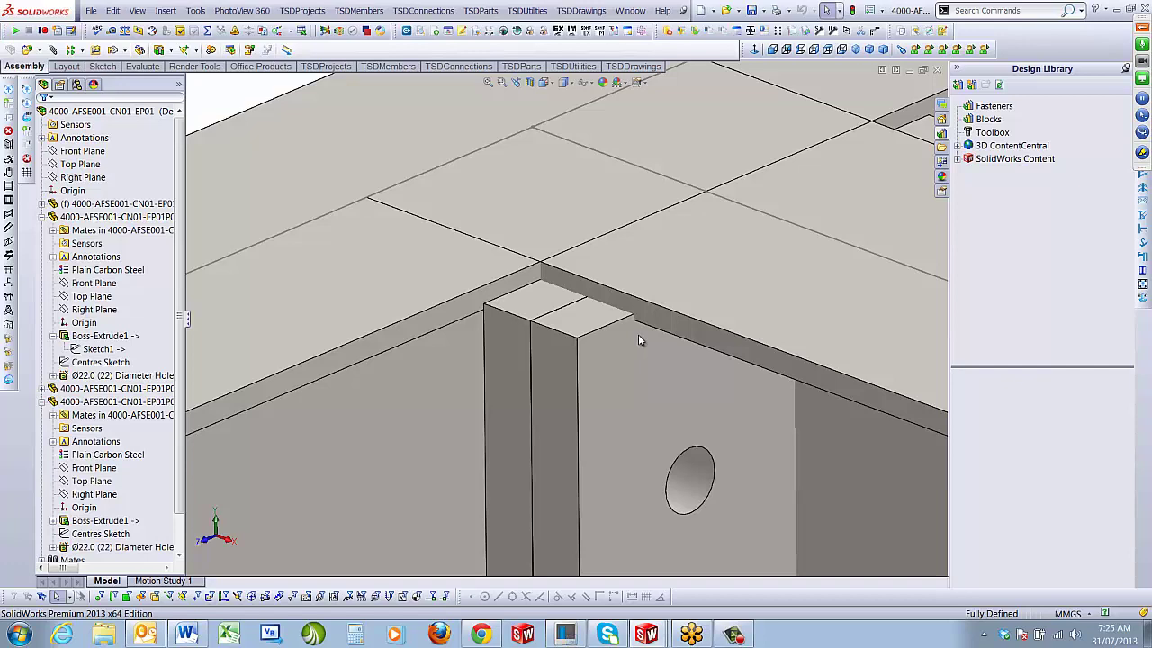
pyautogui.scroll(6, 637, 334)
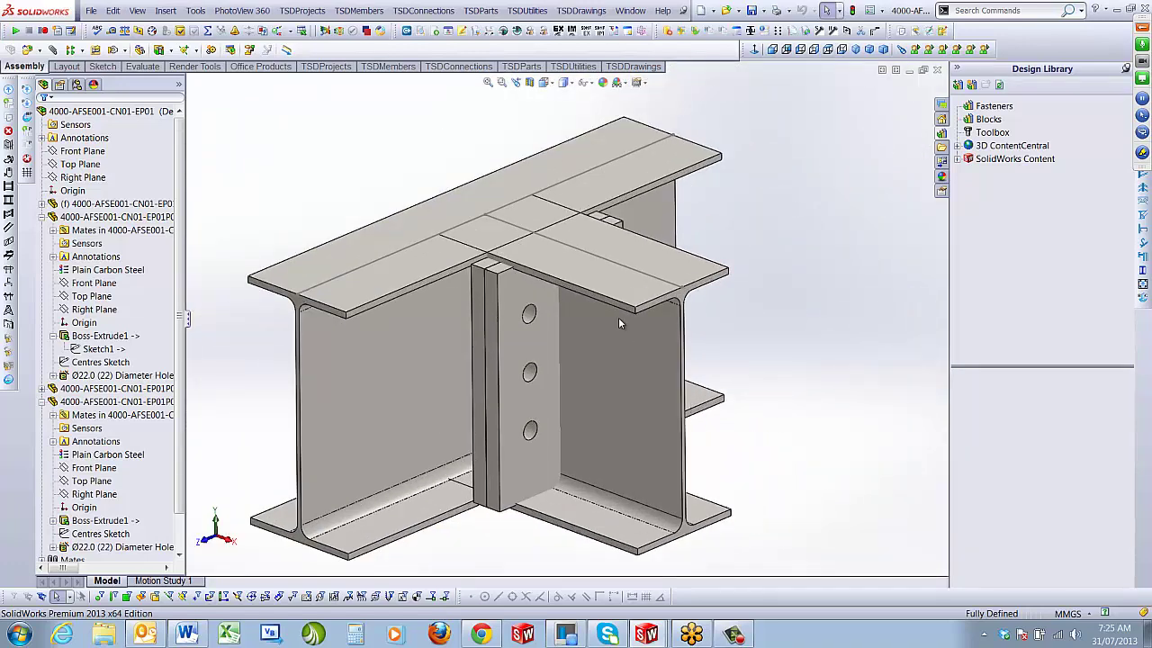
pyautogui.click(619, 323)
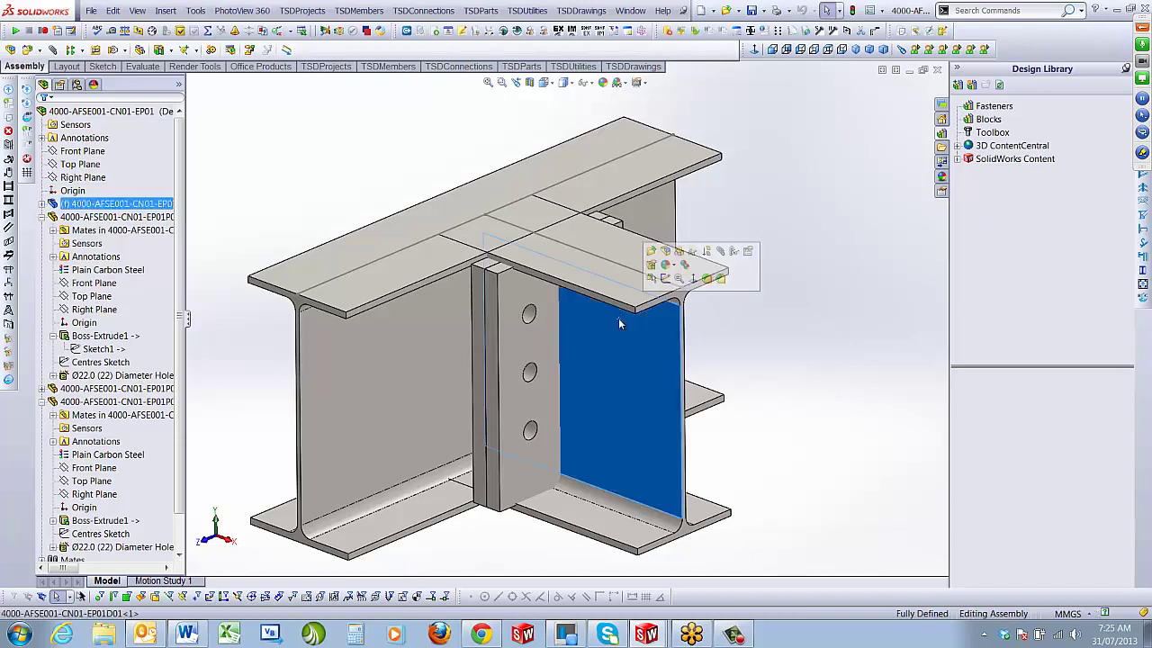
# Within the assembly, create a reference plane in the beam part, coincident with the outer face of the copied holed plate
pyautogui.rightClick(619, 323)
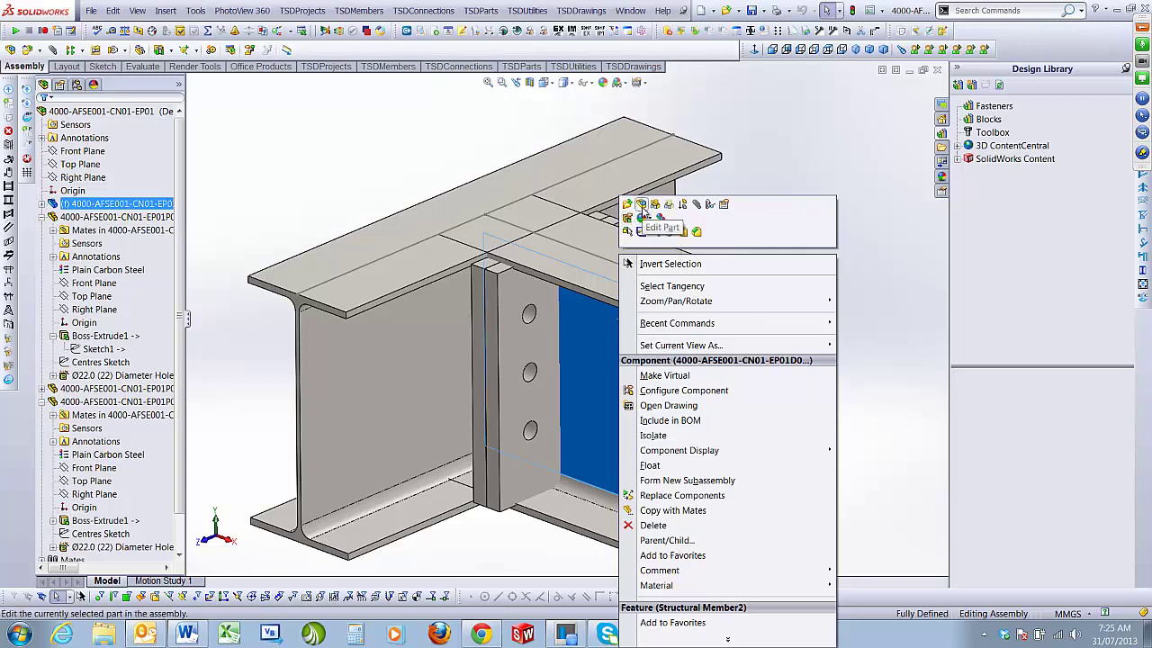
pyautogui.click(640, 205)
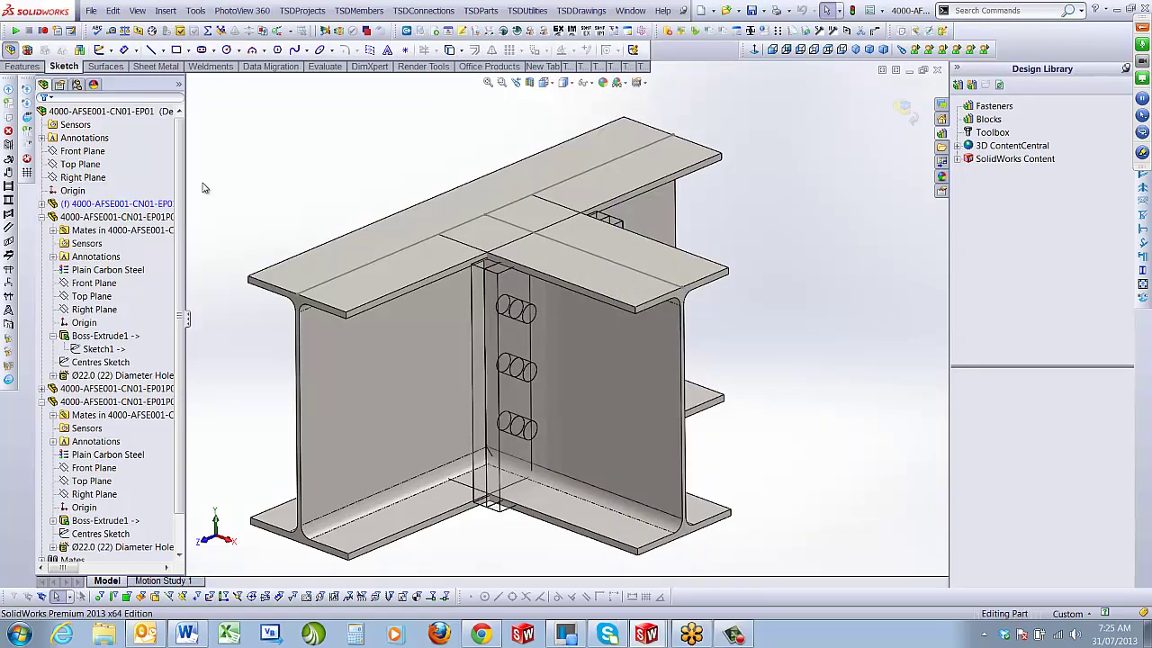
pyautogui.click(42, 204)
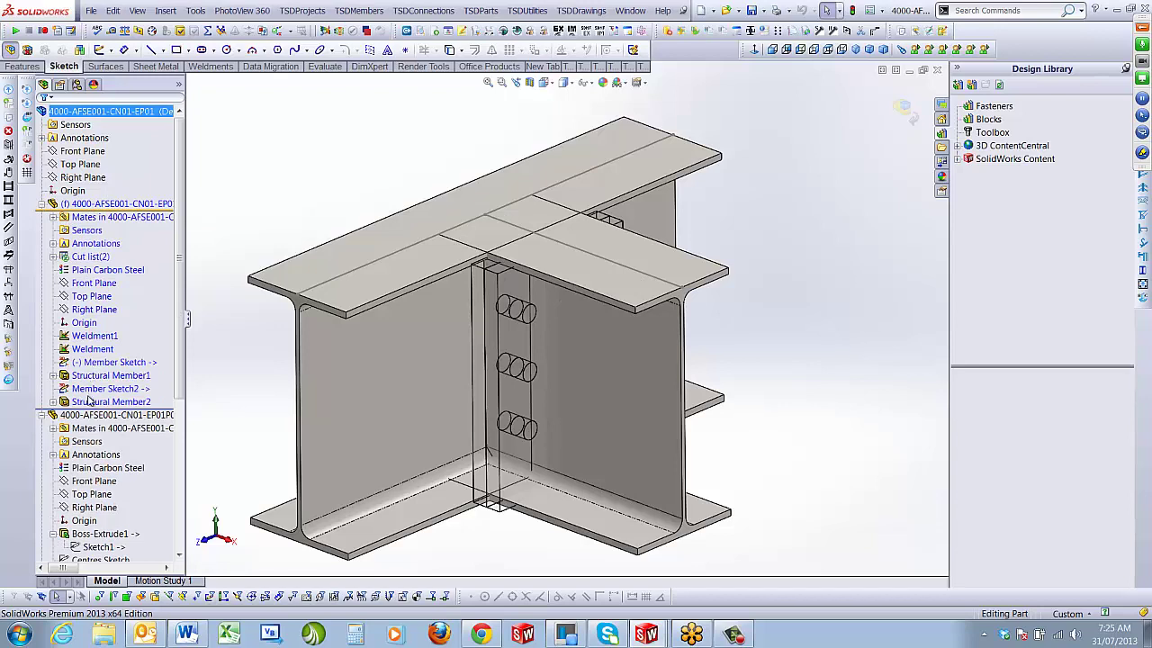
pyautogui.click(519, 358)
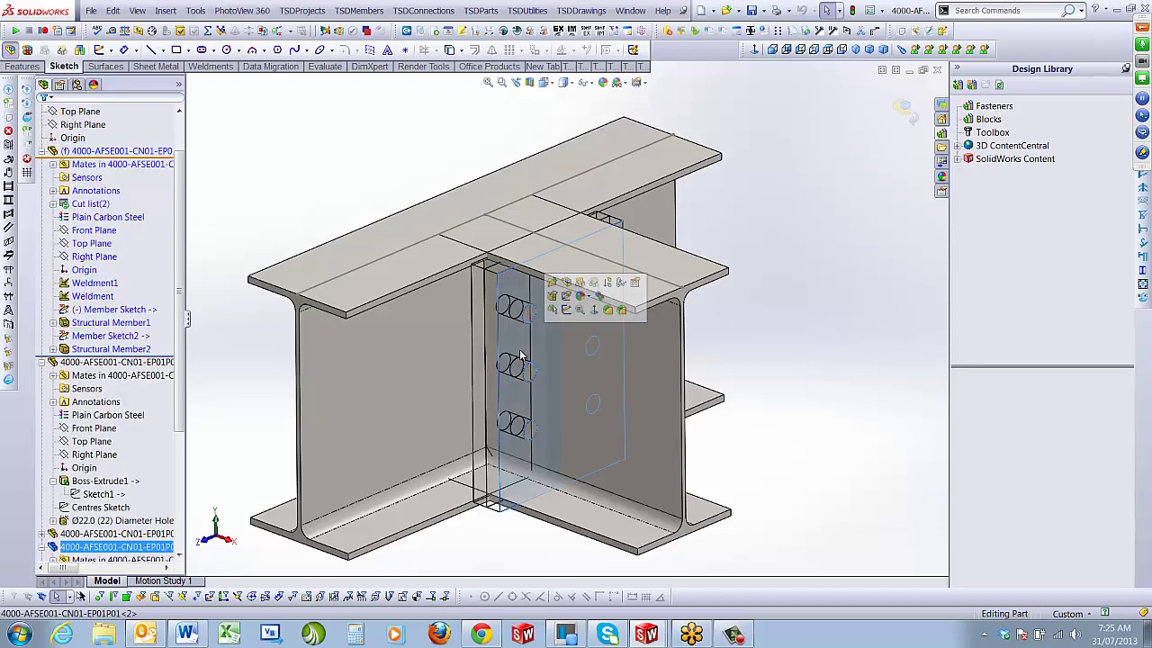
pyautogui.press('s')
pyautogui.click(538, 415)
pyautogui.click(541, 434)
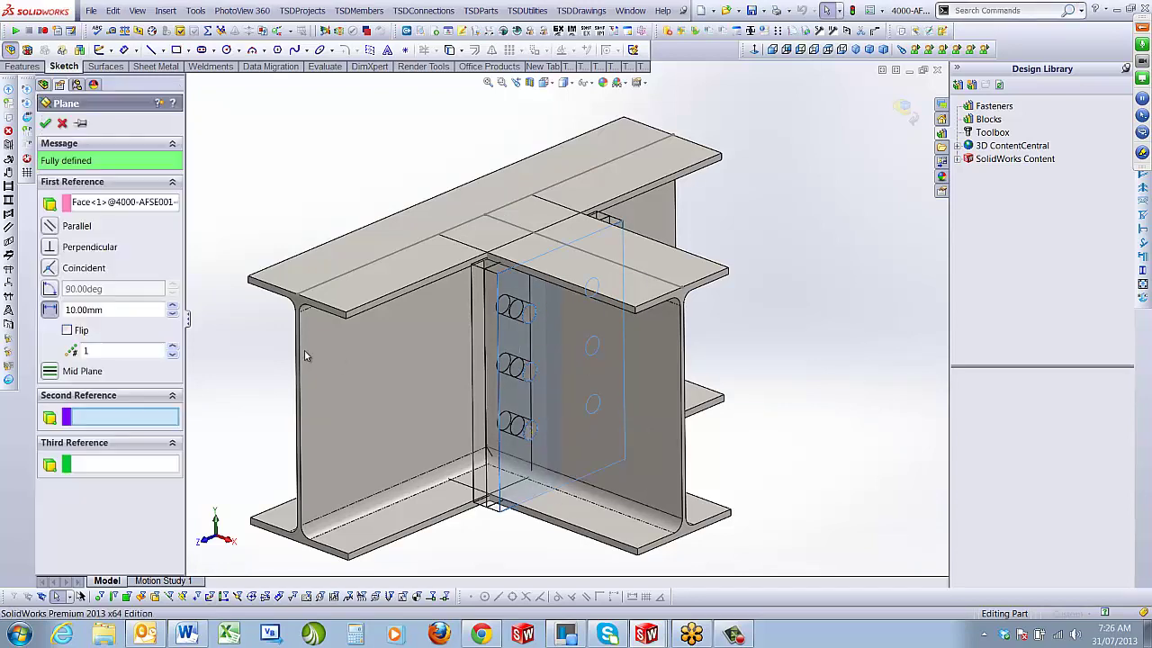
pyautogui.click(50, 267)
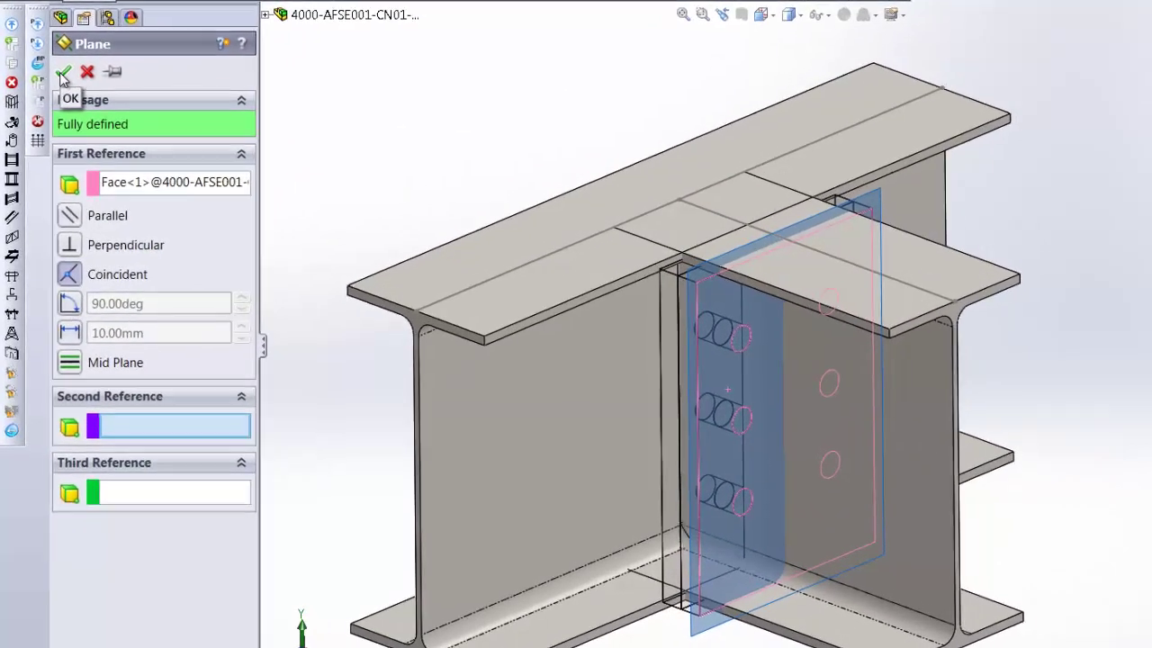
pyautogui.click(45, 124)
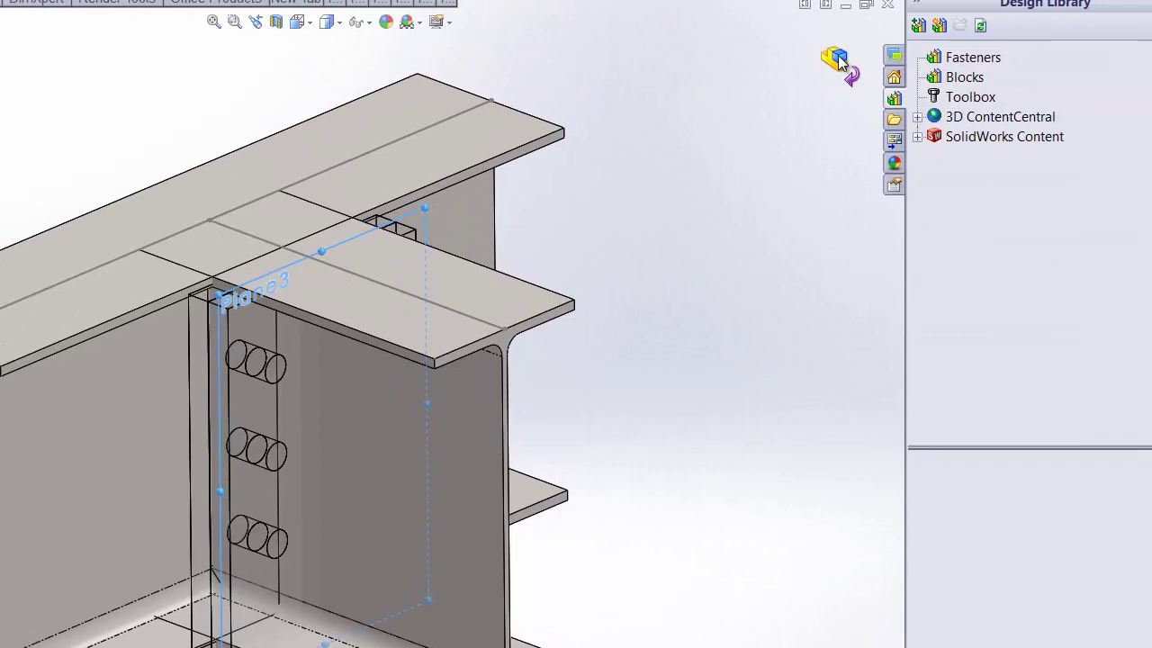
pyautogui.click(781, 59)
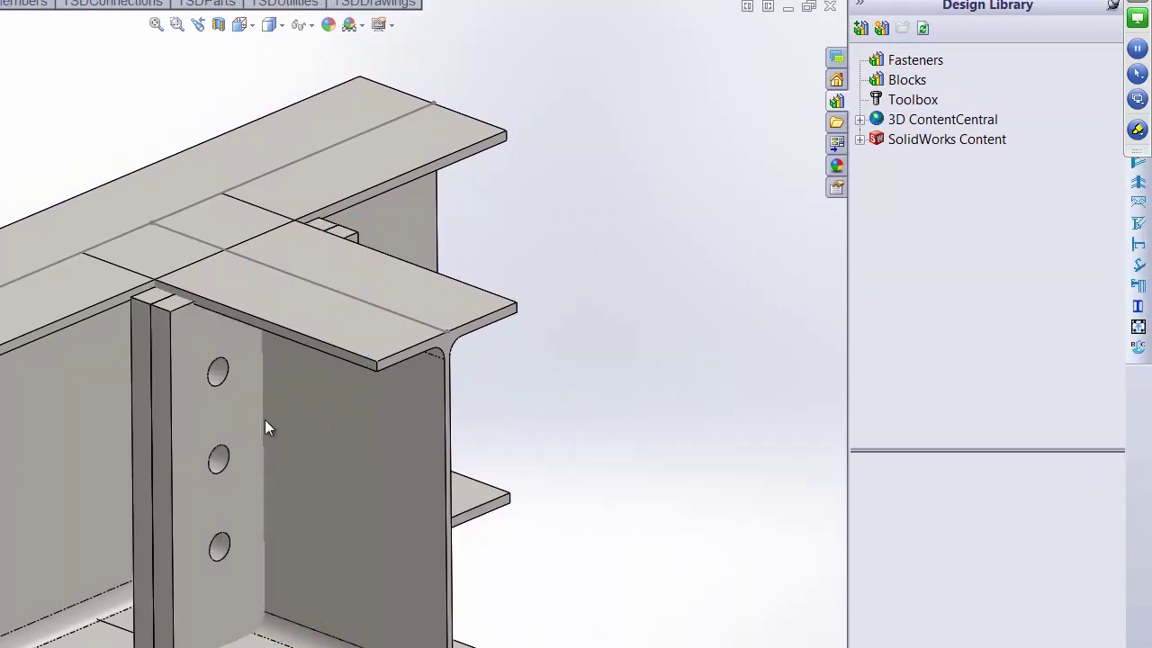
# Open the beam part in its own window and show it in isometric view
pyautogui.rightClick(329, 406)
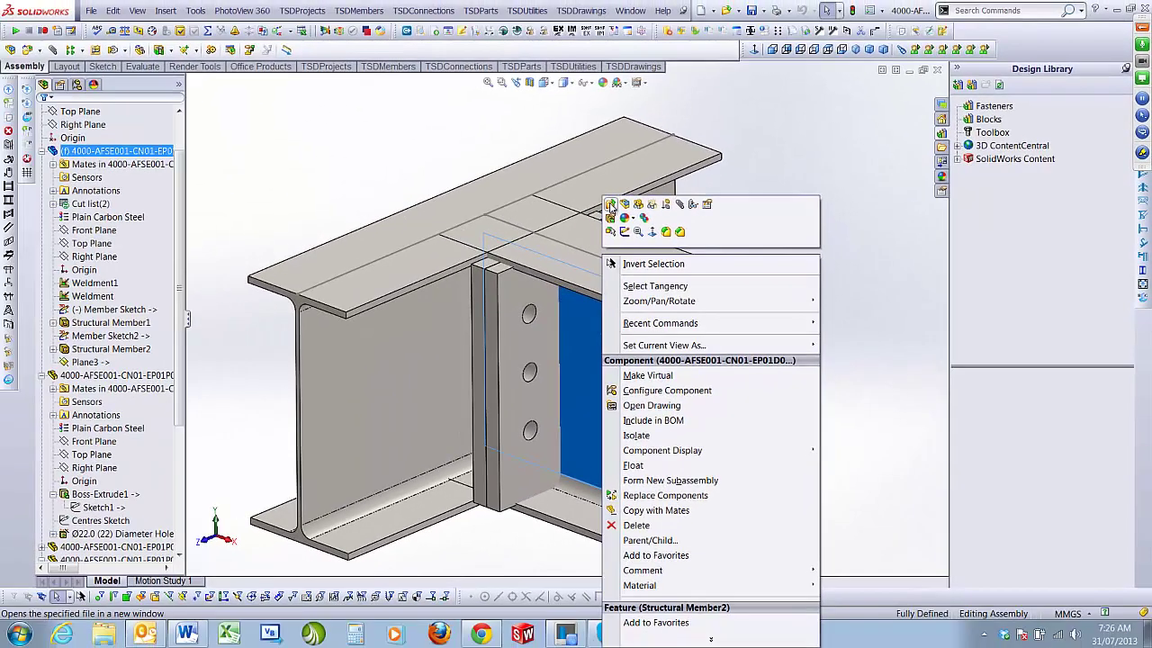
pyautogui.click(610, 207)
pyautogui.click(855, 49)
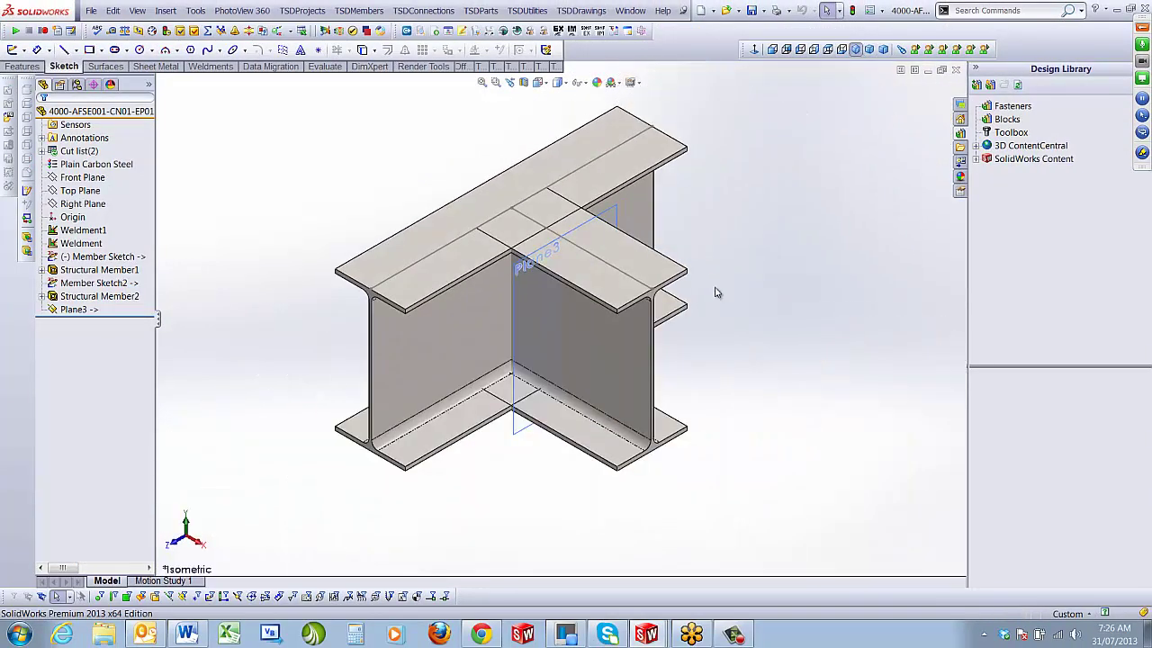
# Trim Structural Member2 at Plane3, discarding the piece nearest the main beam and keeping the outer piece
pyautogui.click(211, 67)
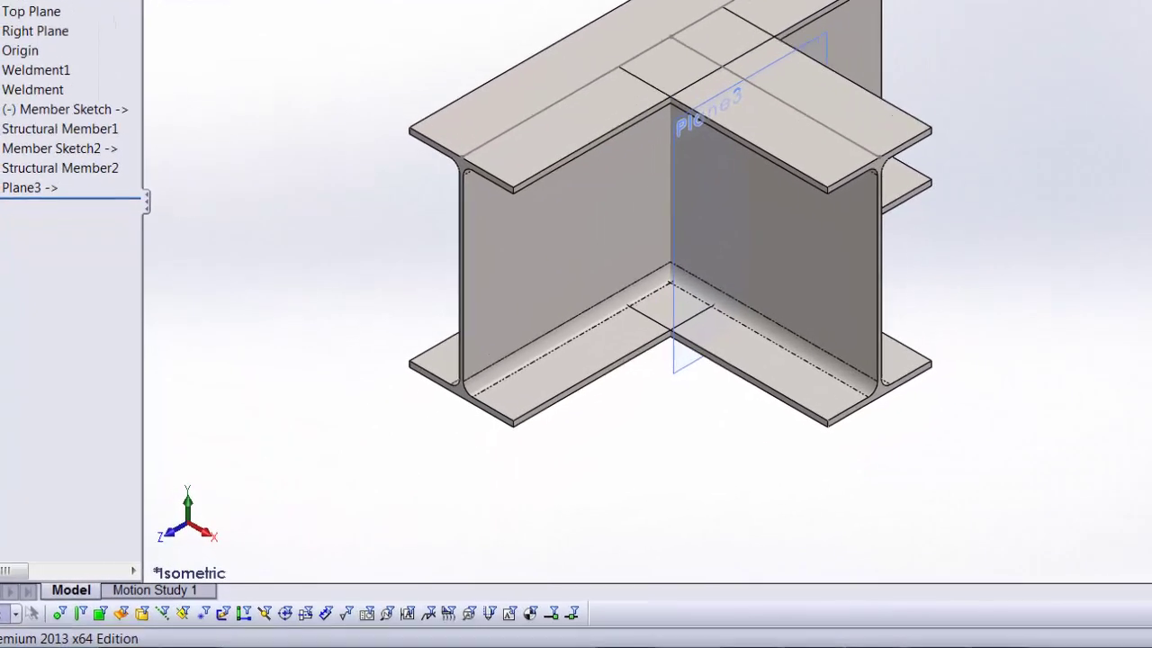
pyautogui.click(59, 50)
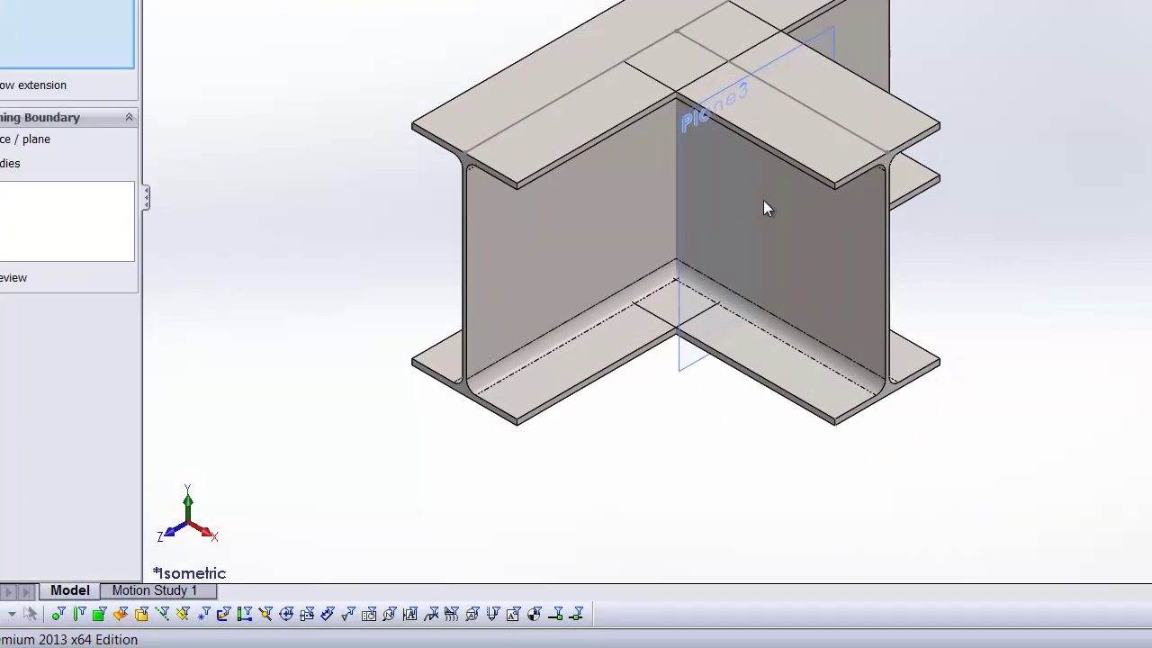
pyautogui.click(834, 219)
pyautogui.click(63, 209)
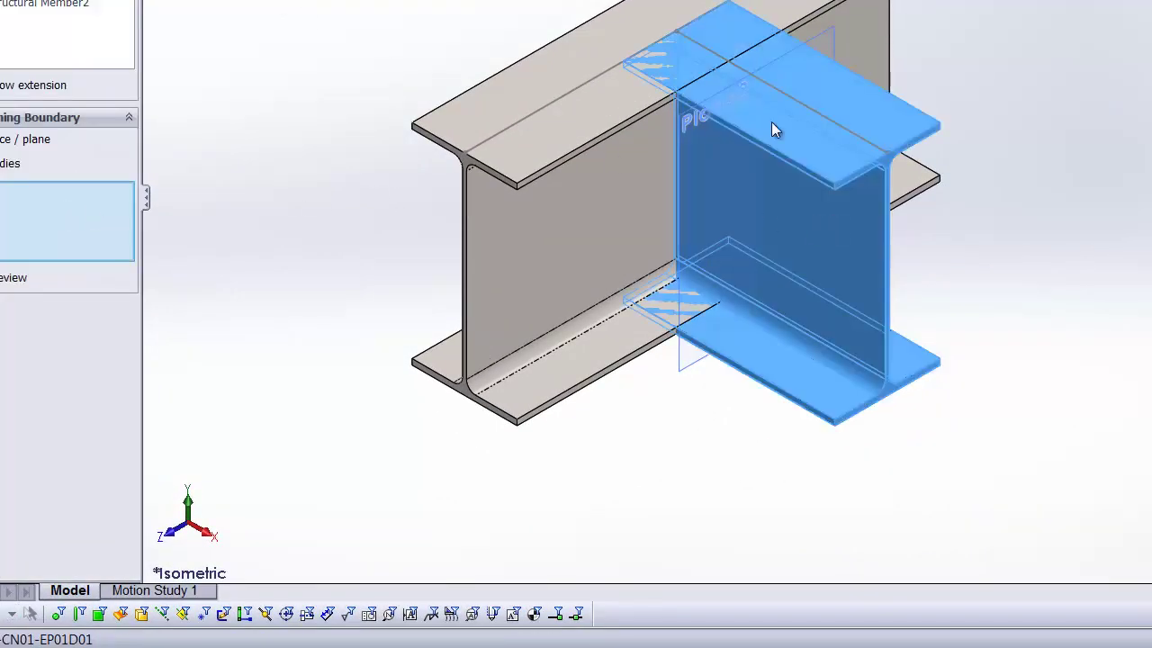
pyautogui.click(692, 351)
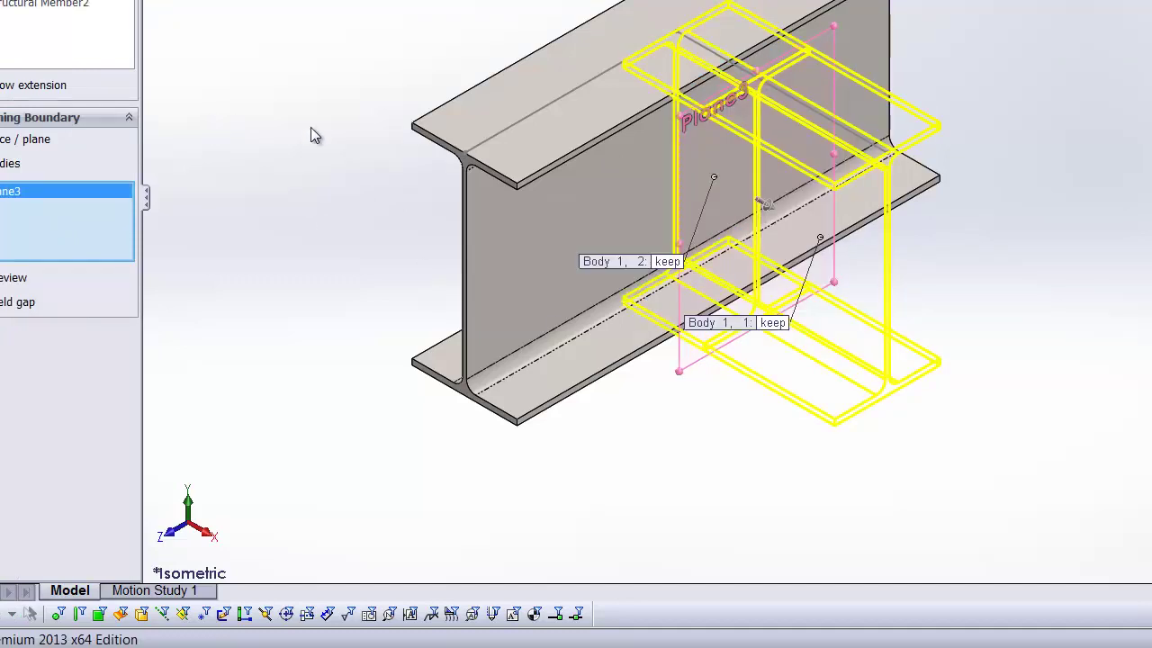
pyautogui.moveTo(891, 281); pyautogui.dragTo(921, 262, button='middle')
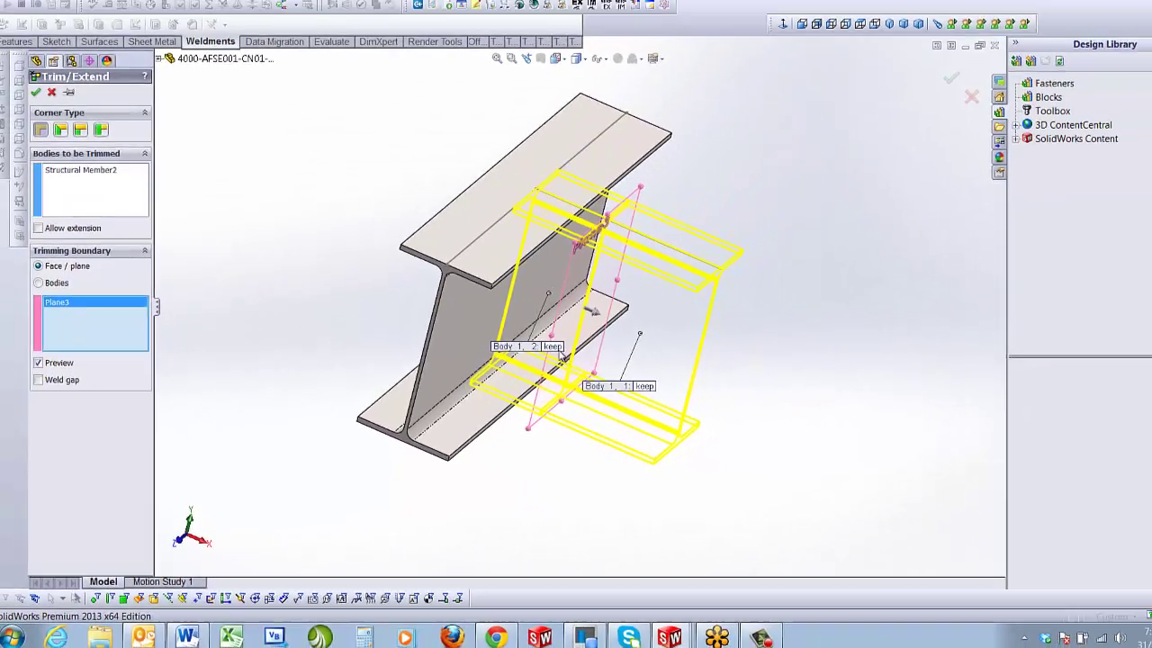
pyautogui.scroll(-3, 586, 364)
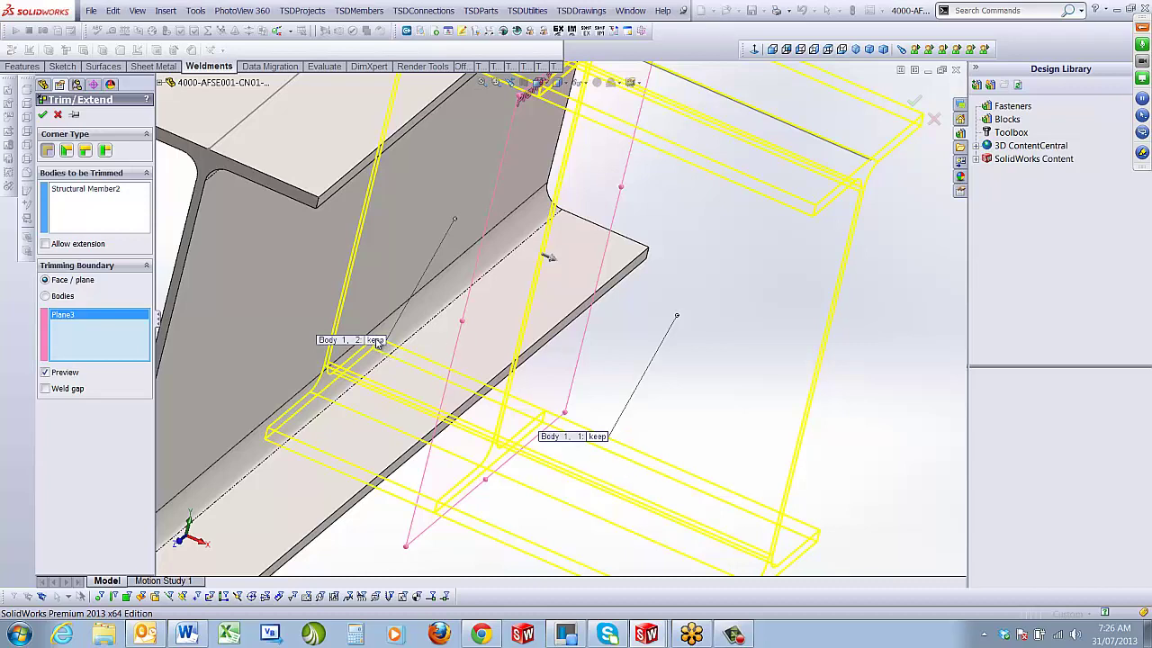
pyautogui.click(376, 340)
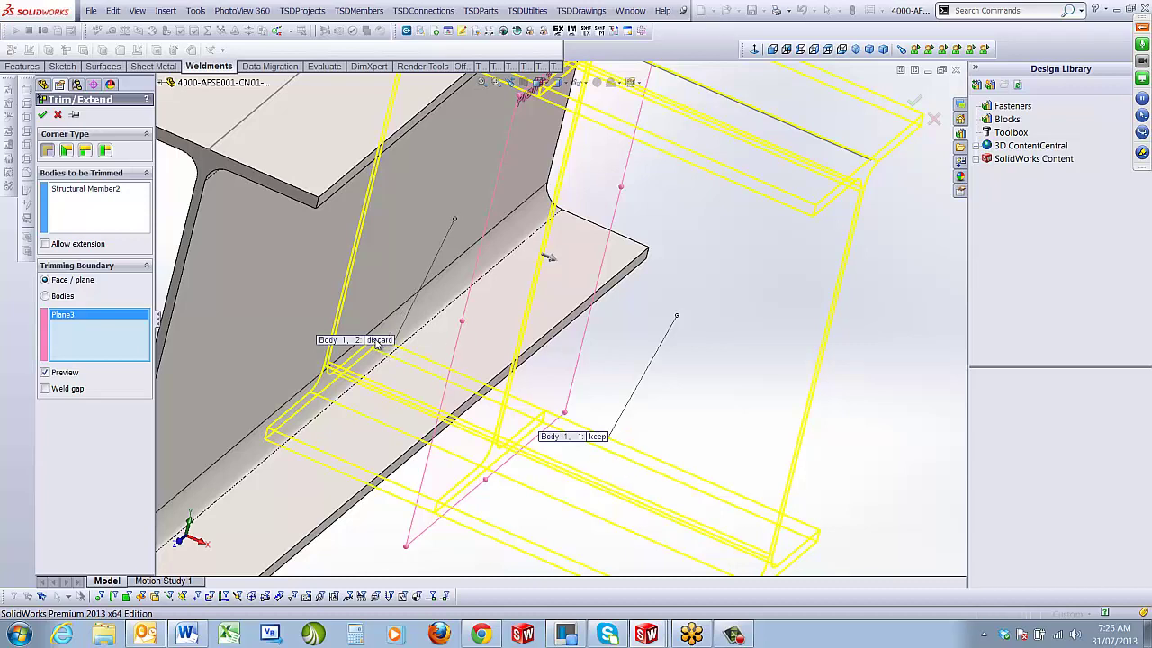
pyautogui.click(42, 114)
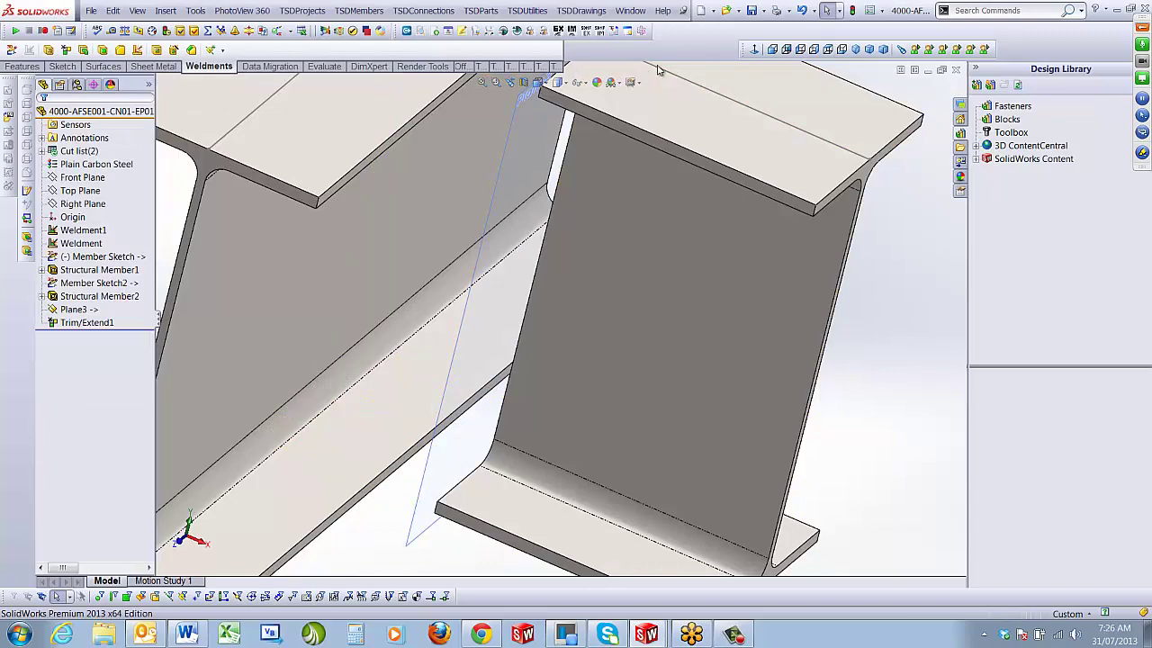
# Hide Plane3 in the beam part, then return to the connection assembly and rebuild it
pyautogui.click(855, 51)
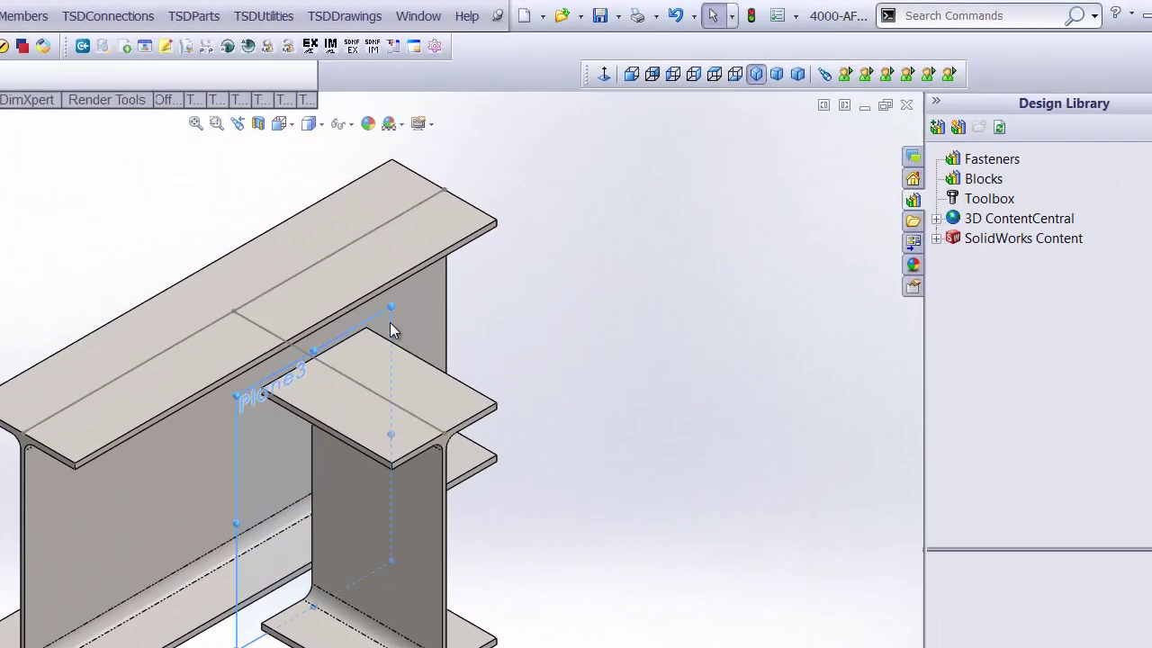
pyautogui.rightClick(611, 214)
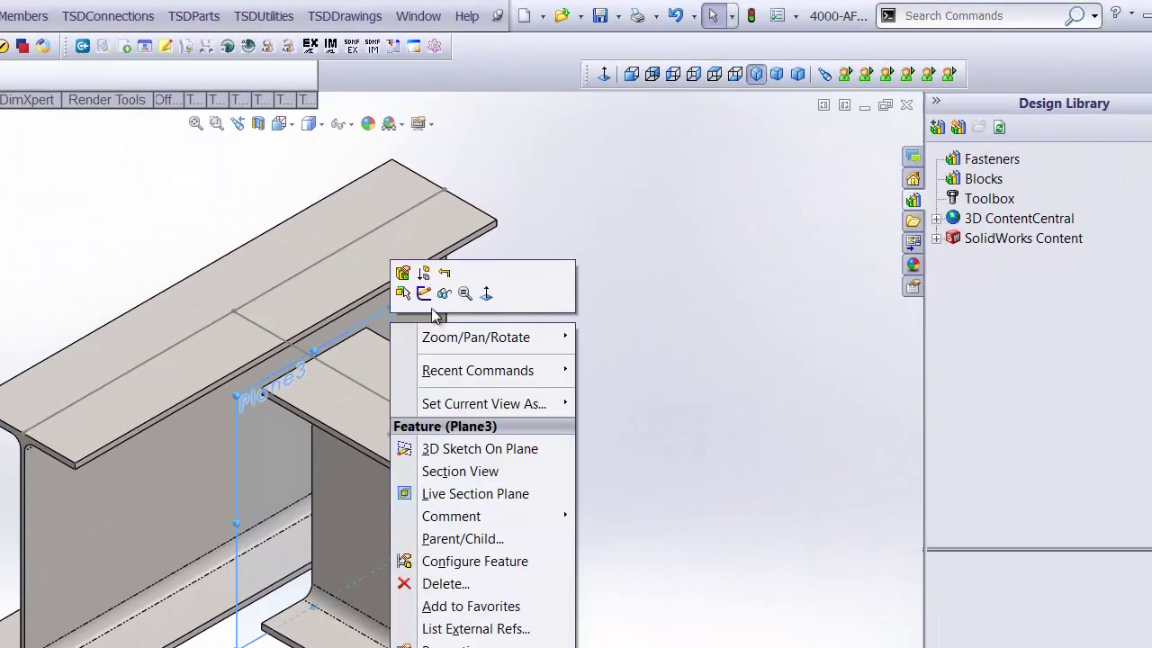
pyautogui.click(444, 293)
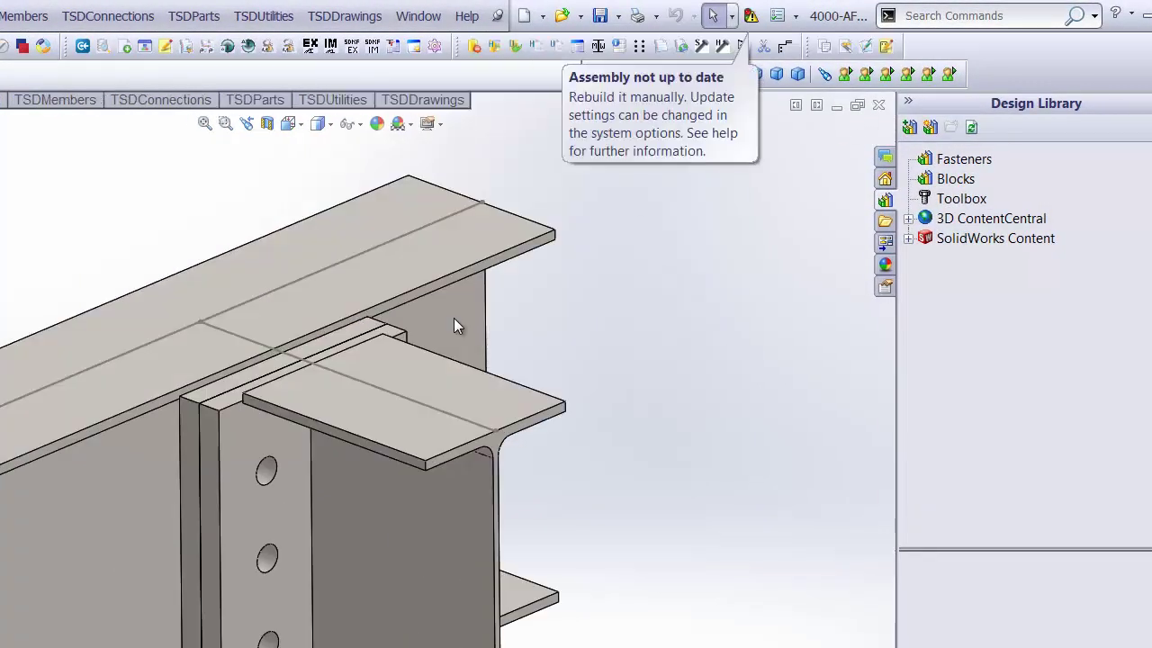
pyautogui.moveTo(360, 508)
pyautogui.mouseDown(button='middle')
pyautogui.moveTo(453, 411)
pyautogui.moveTo(426, 440)
pyautogui.moveTo(342, 468)
pyautogui.moveTo(368, 534)
pyautogui.moveTo(363, 483)
pyautogui.moveTo(362, 500)
pyautogui.mouseUp(button='middle')
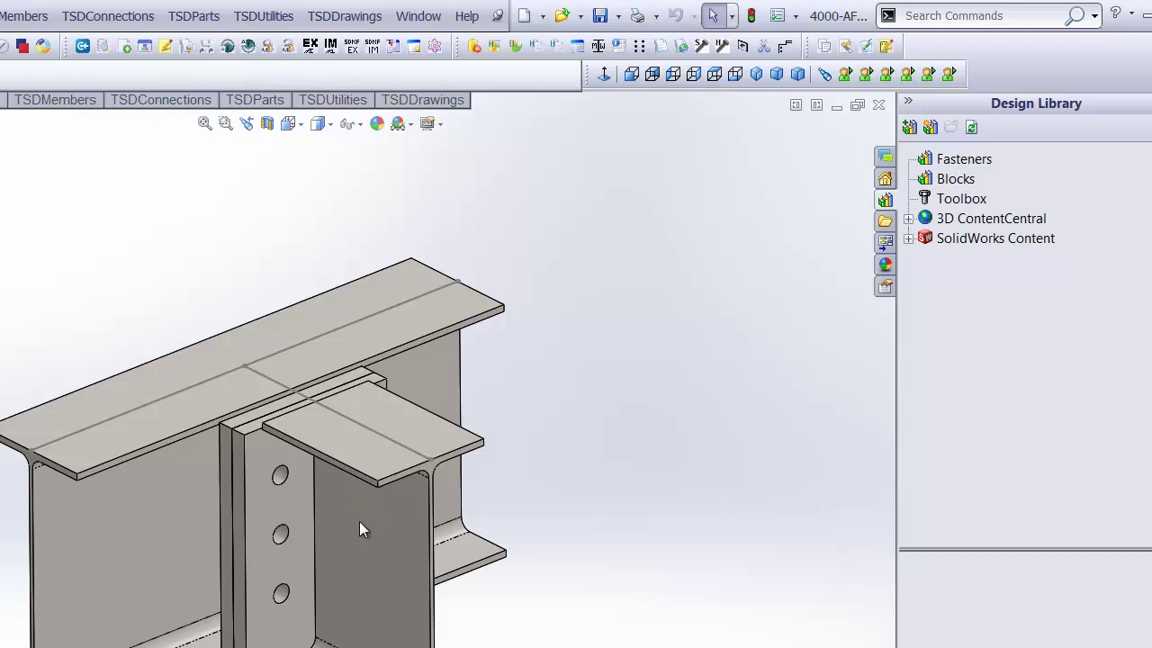
# Reopen the beam part from the connection assembly in its own window
pyautogui.click(197, 493)
pyautogui.click(53, 268)
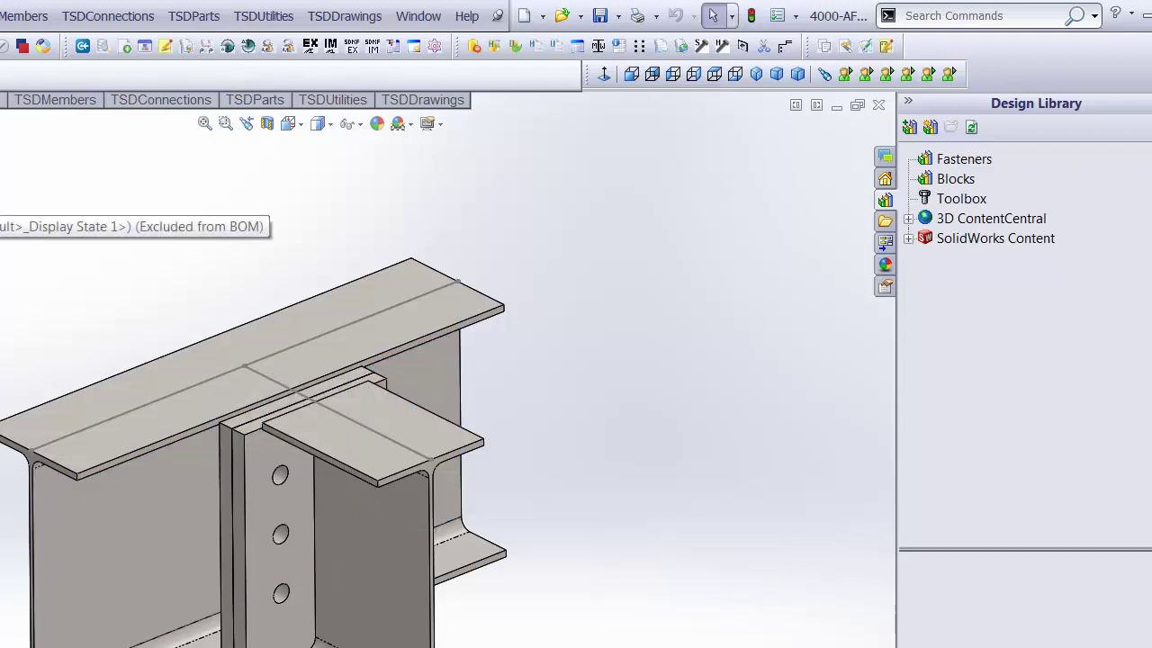
pyautogui.click(52, 267)
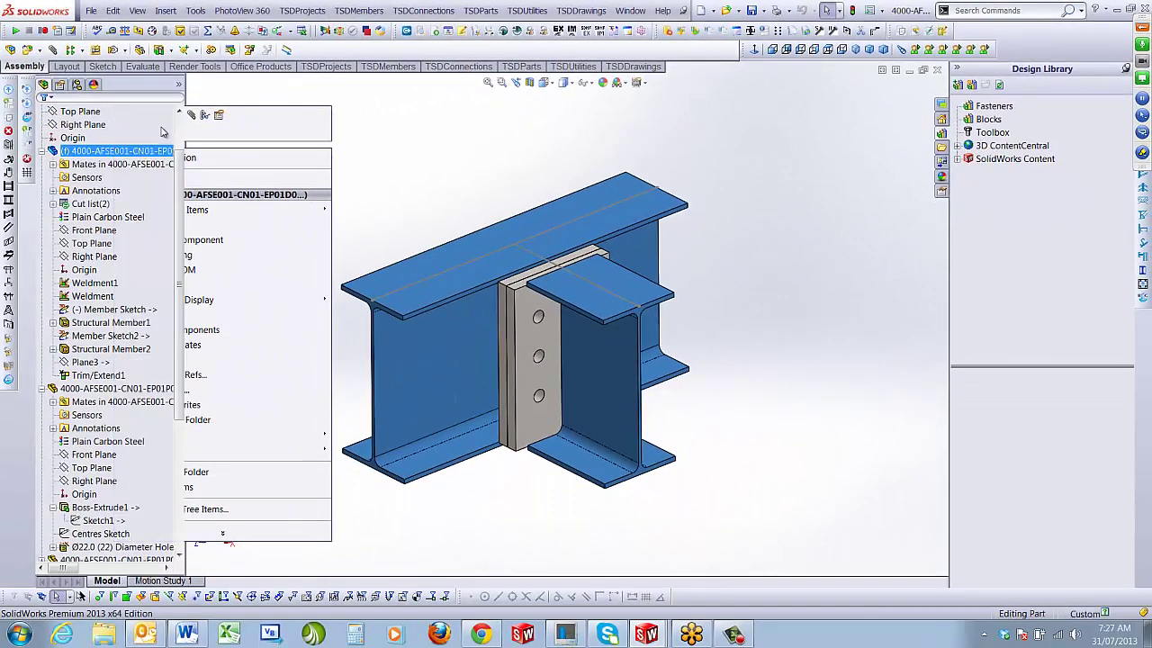
pyautogui.click(162, 132)
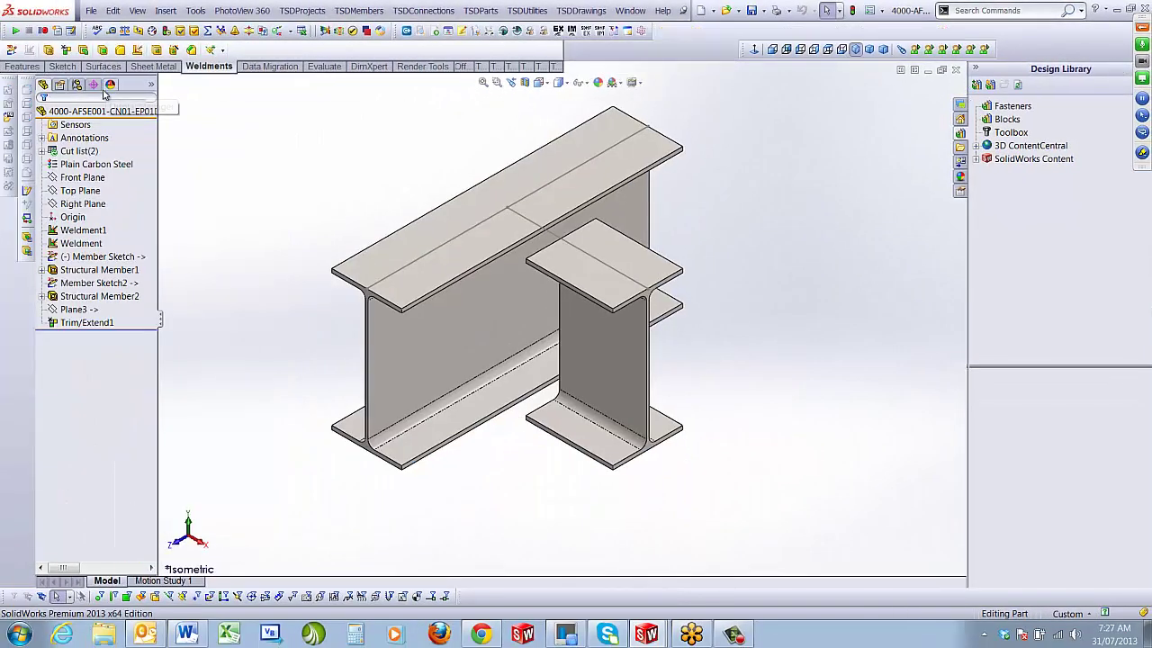
# Colour the whole beam part cyan (RGB 0, 255, 255) and close it to return to the assembly
pyautogui.rightClick(86, 112)
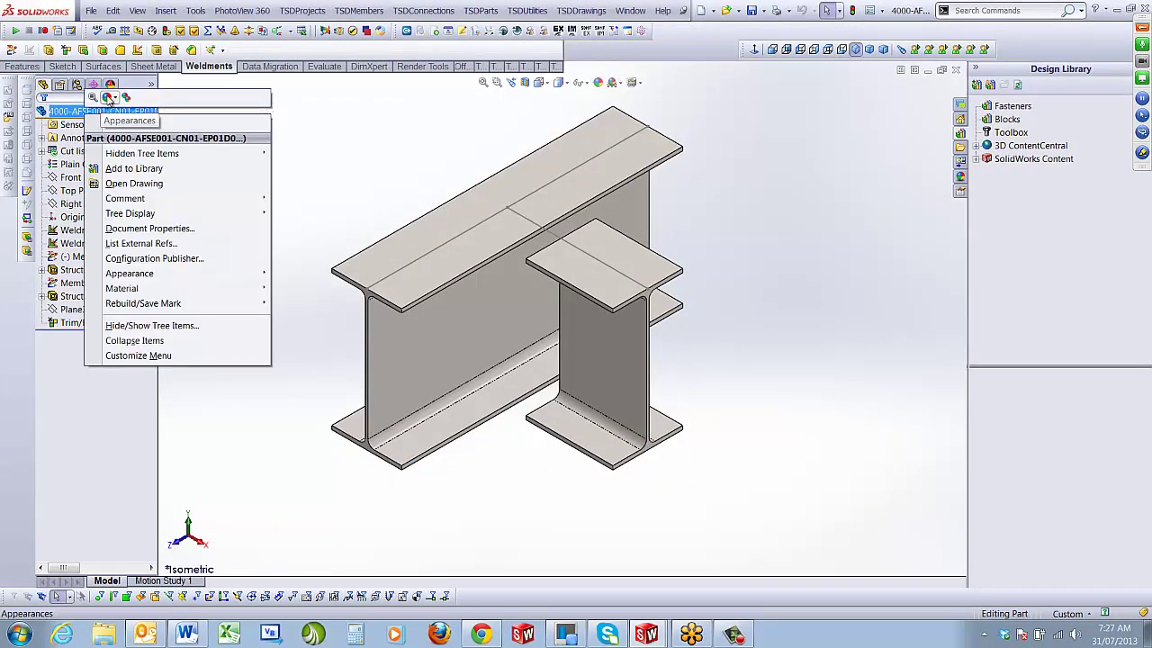
pyautogui.click(108, 96)
pyautogui.click(135, 123)
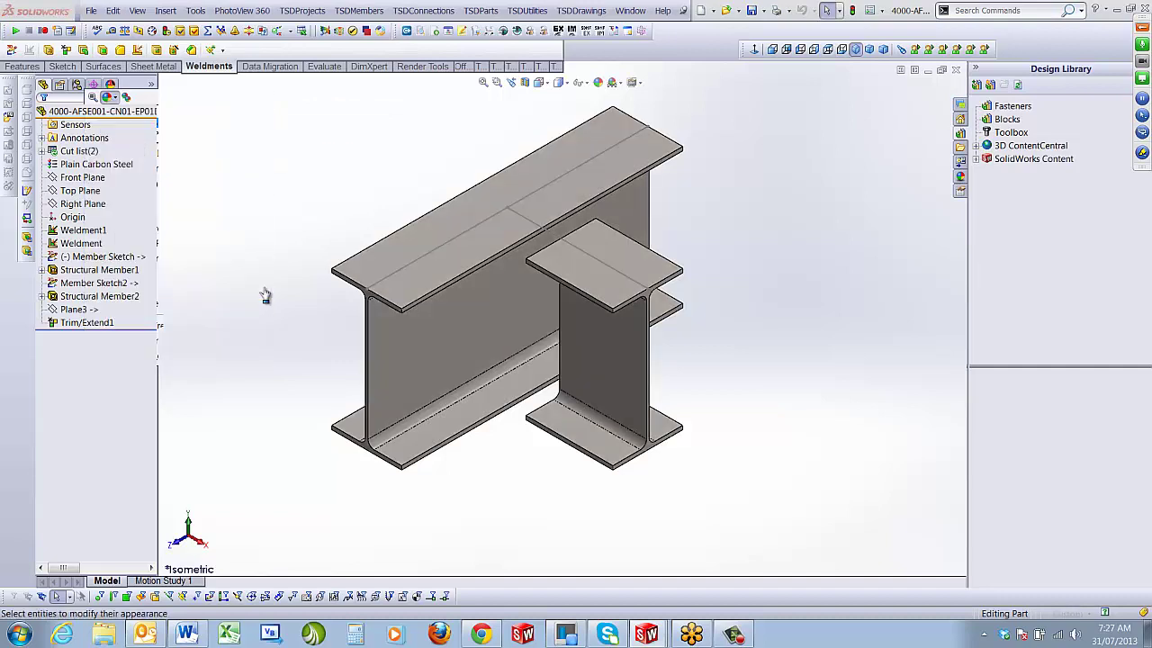
pyautogui.click(99, 416)
pyautogui.click(94, 422)
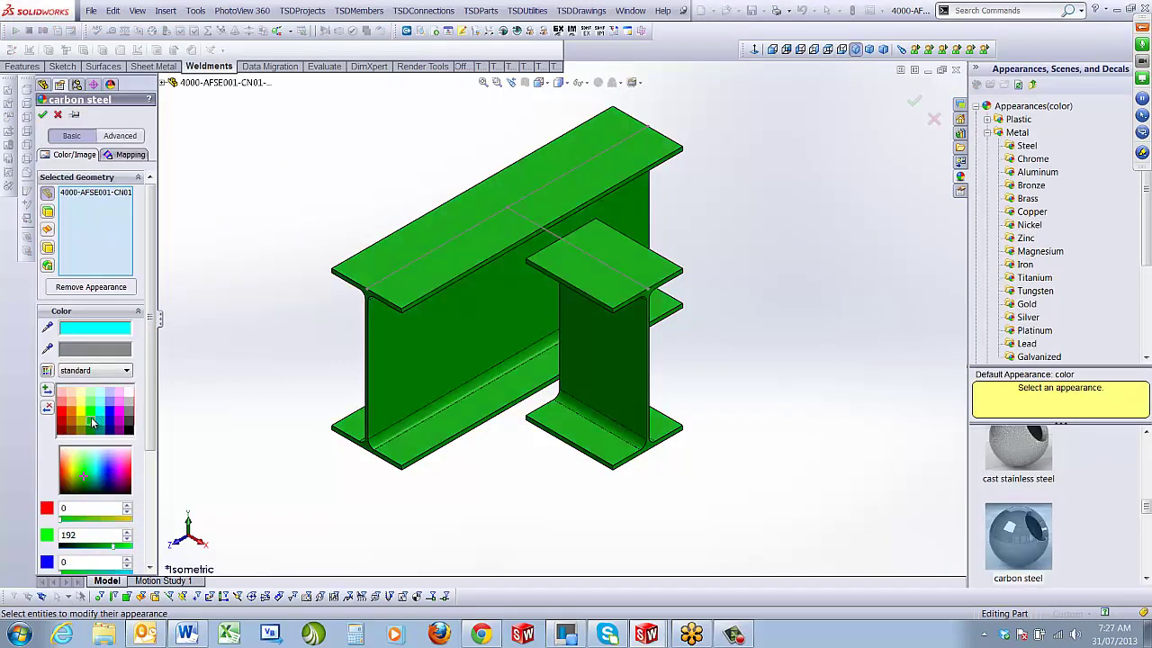
pyautogui.click(99, 421)
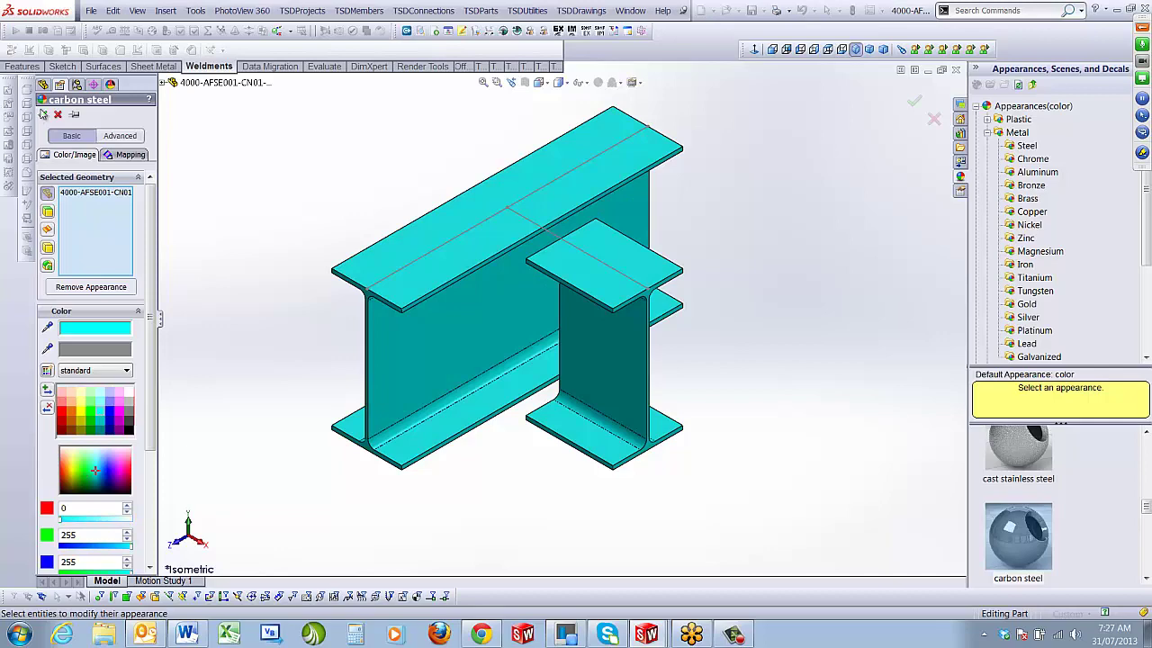
pyautogui.click(43, 114)
pyautogui.click(956, 69)
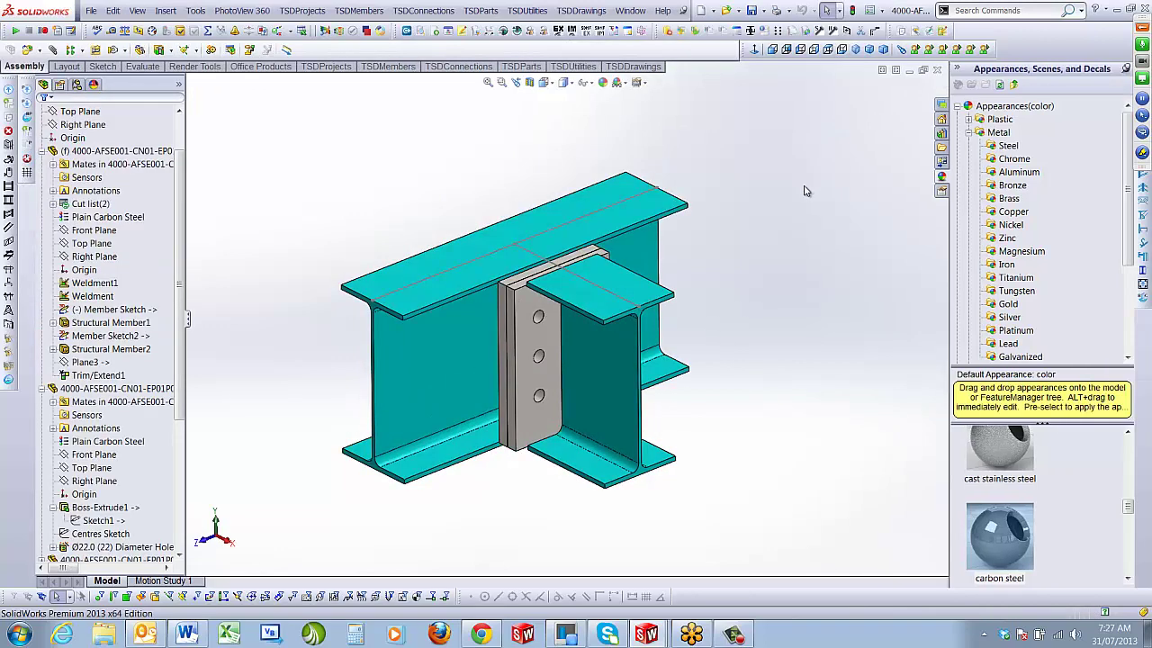
# Collapse the component entries and move Member Sketch and Member Sketch2 above the components in the assembly's feature order
pyautogui.click(42, 152)
pyautogui.click(42, 177)
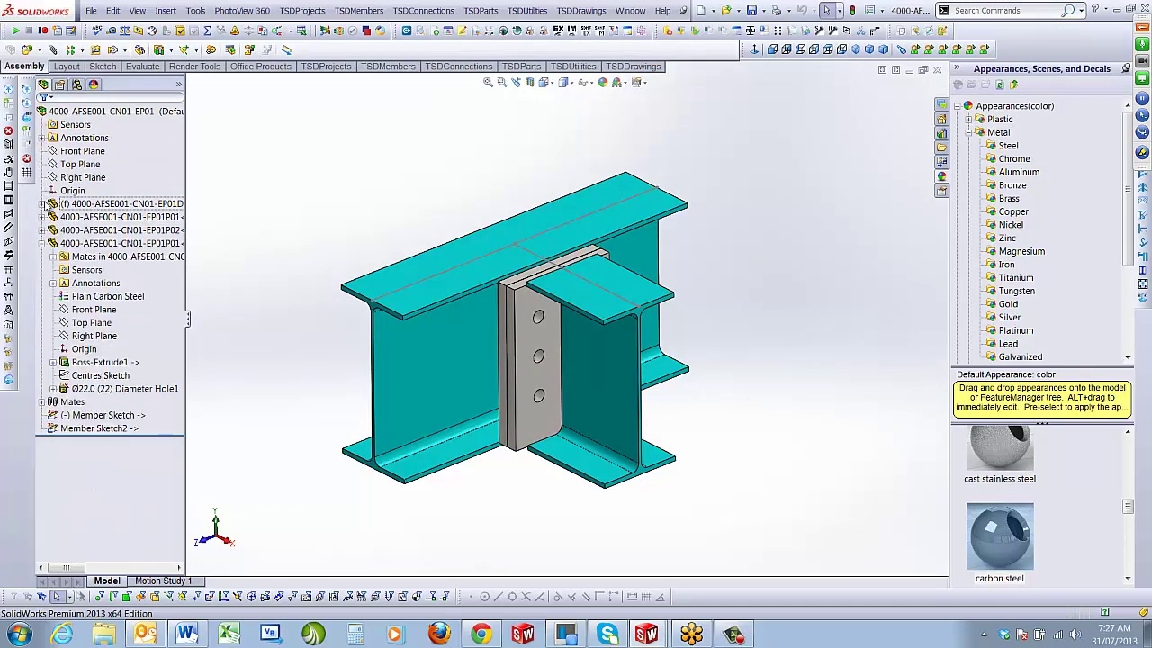
pyautogui.click(42, 242)
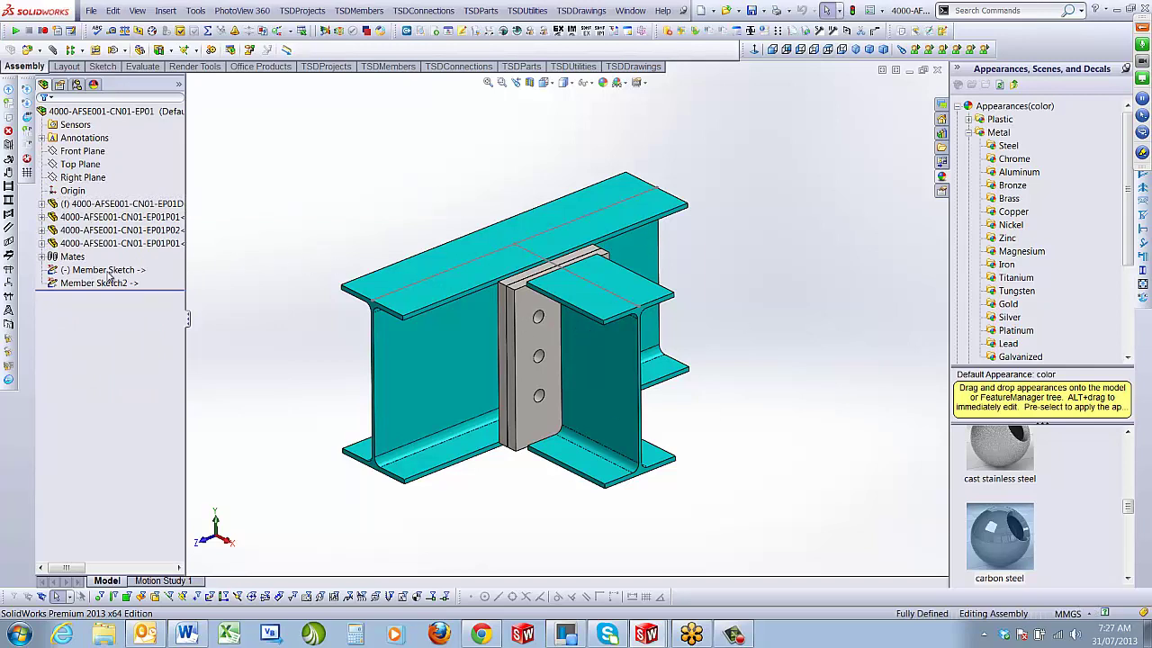
pyautogui.moveTo(106, 272)
pyautogui.mouseDown()
pyautogui.moveTo(95, 272)
pyautogui.moveTo(81, 194)
pyautogui.mouseUp()
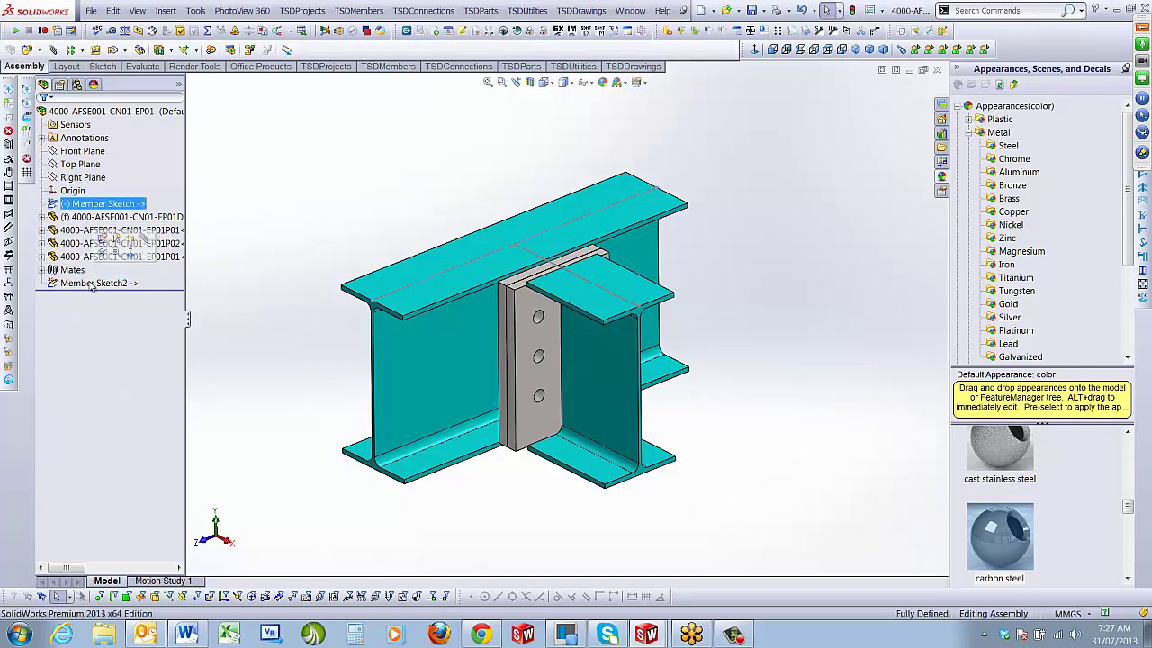
pyautogui.moveTo(94, 283)
pyautogui.mouseDown()
pyautogui.moveTo(81, 281)
pyautogui.moveTo(80, 207)
pyautogui.mouseUp()
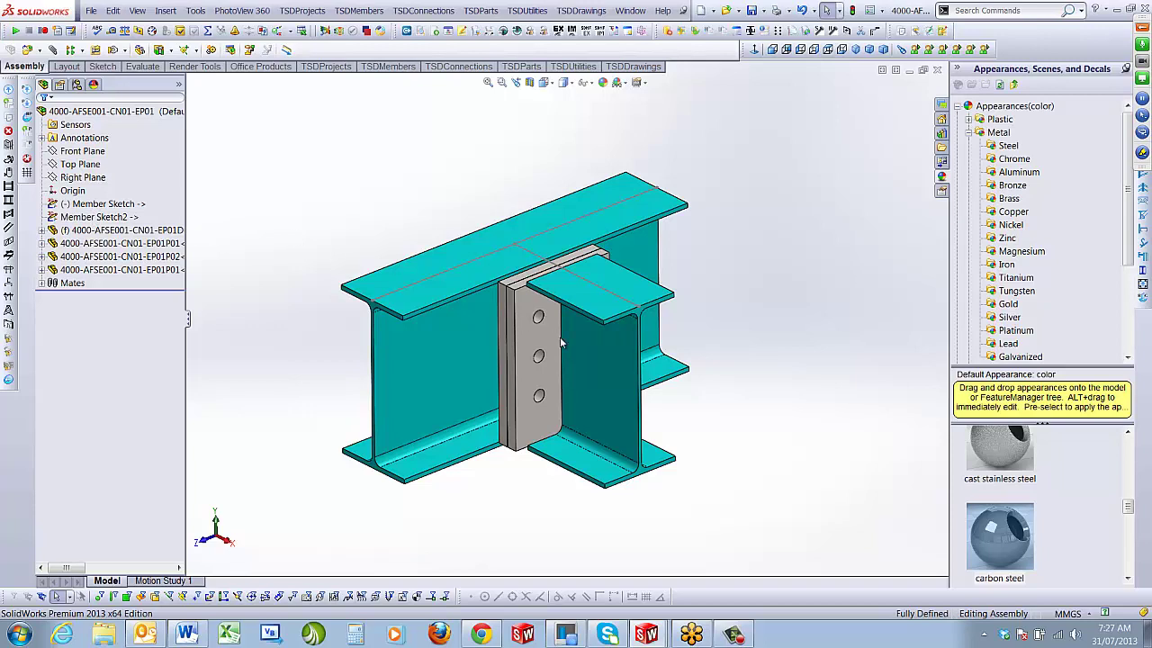
# Try to change the main beam's profile size to 530 UB 92.4 with Match Weldments, using the AS weldment profile standard
pyautogui.scroll(-2, 607, 364)
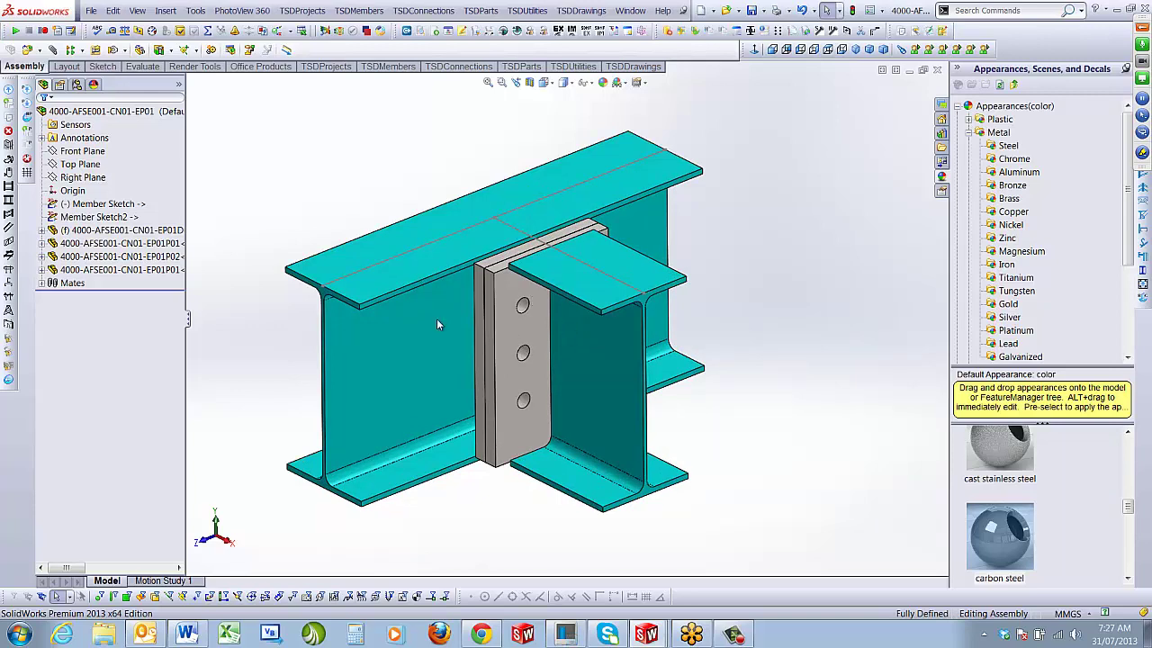
pyautogui.click(525, 9)
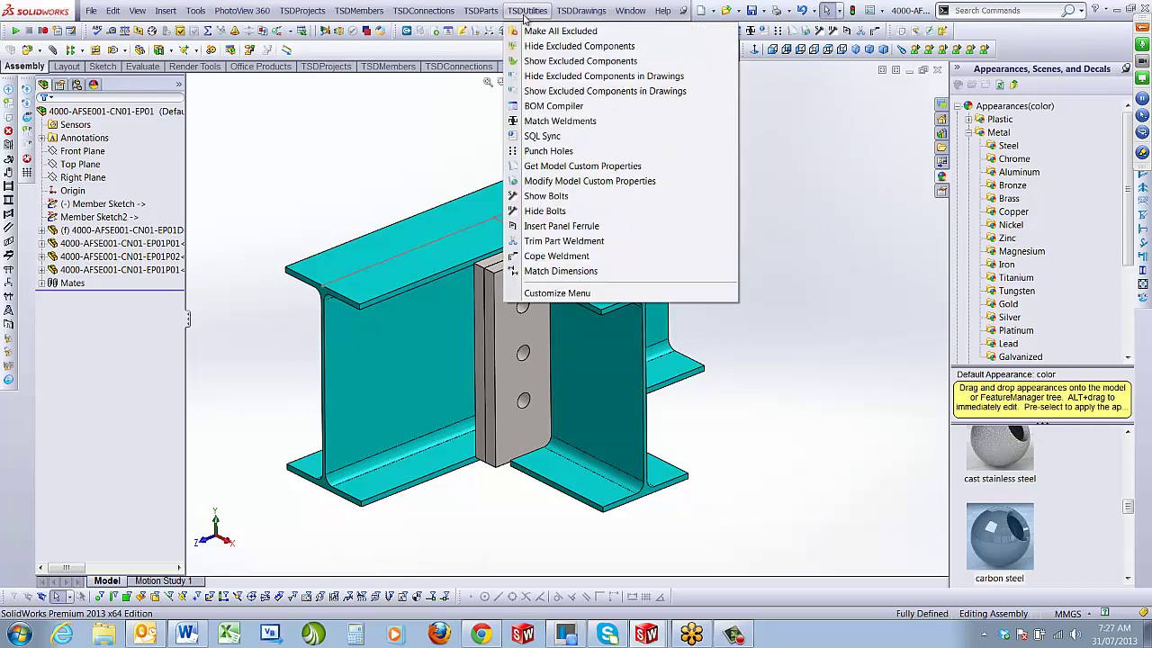
pyautogui.click(589, 128)
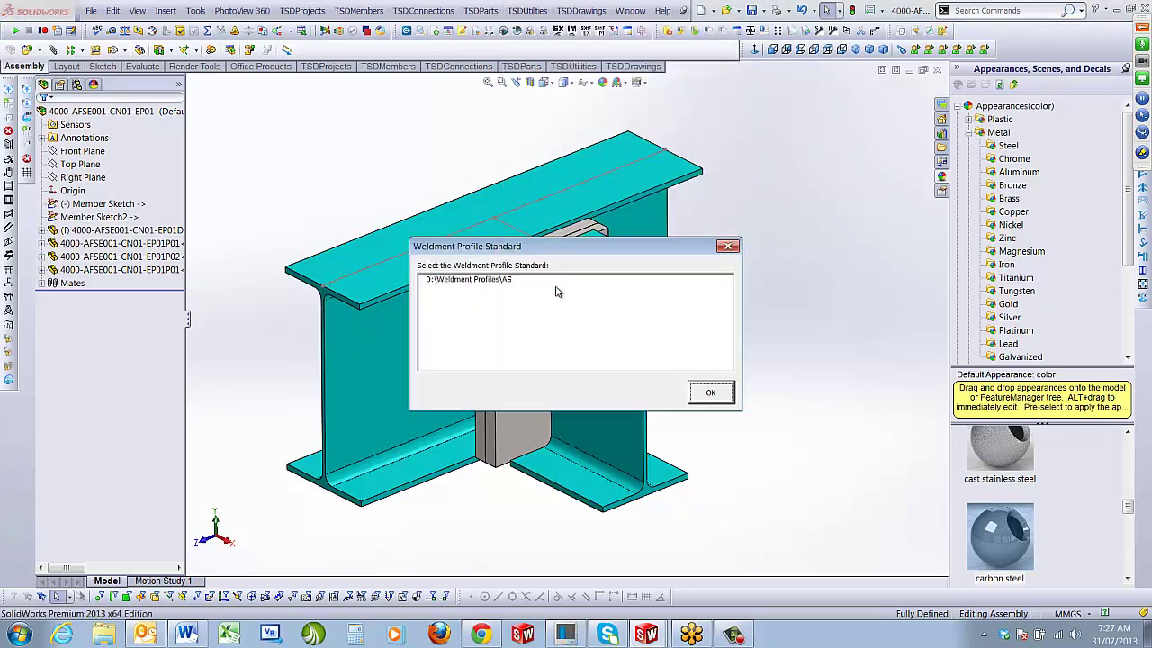
pyautogui.click(553, 279)
pyautogui.click(712, 393)
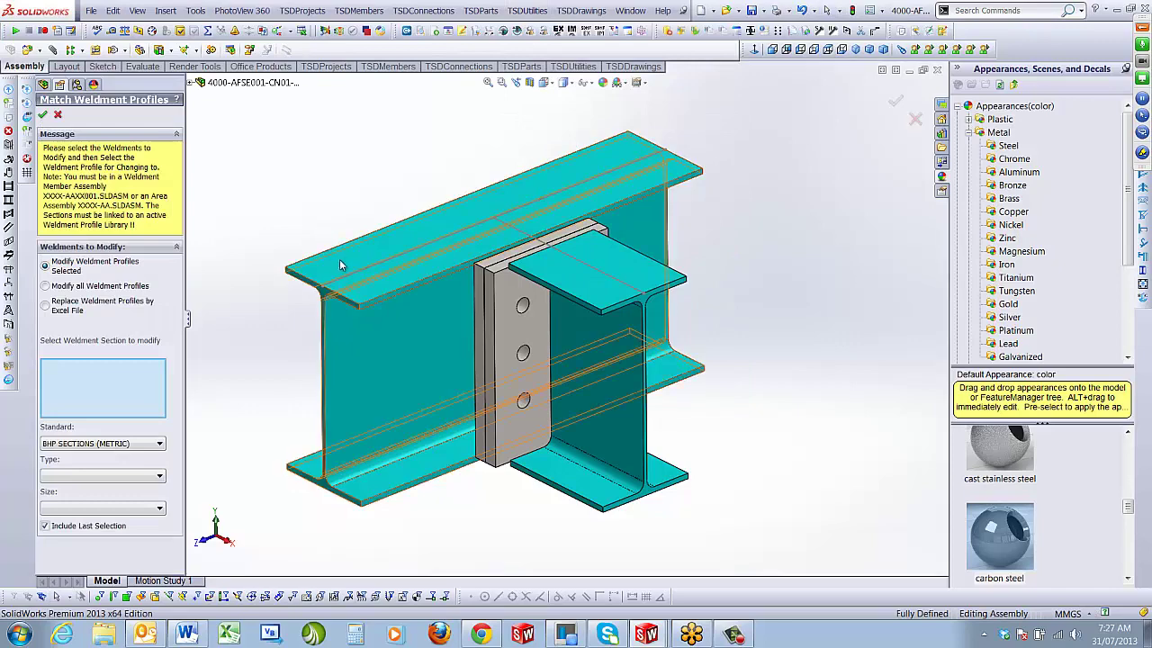
pyautogui.click(340, 259)
pyautogui.click(111, 502)
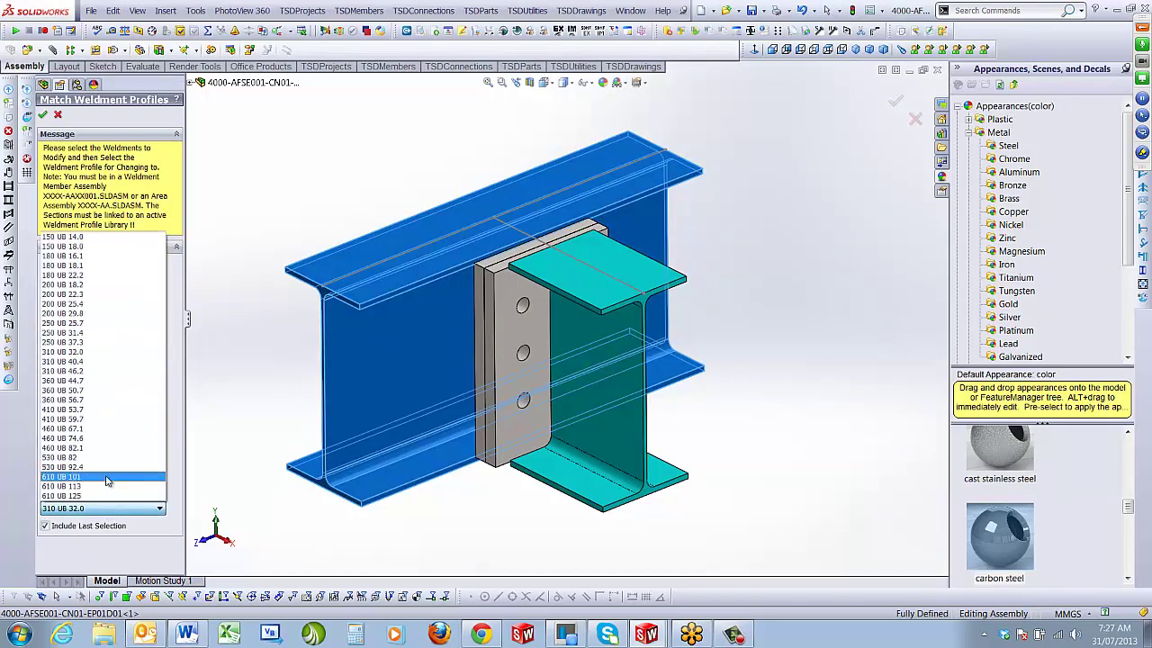
pyautogui.click(108, 475)
pyautogui.click(43, 114)
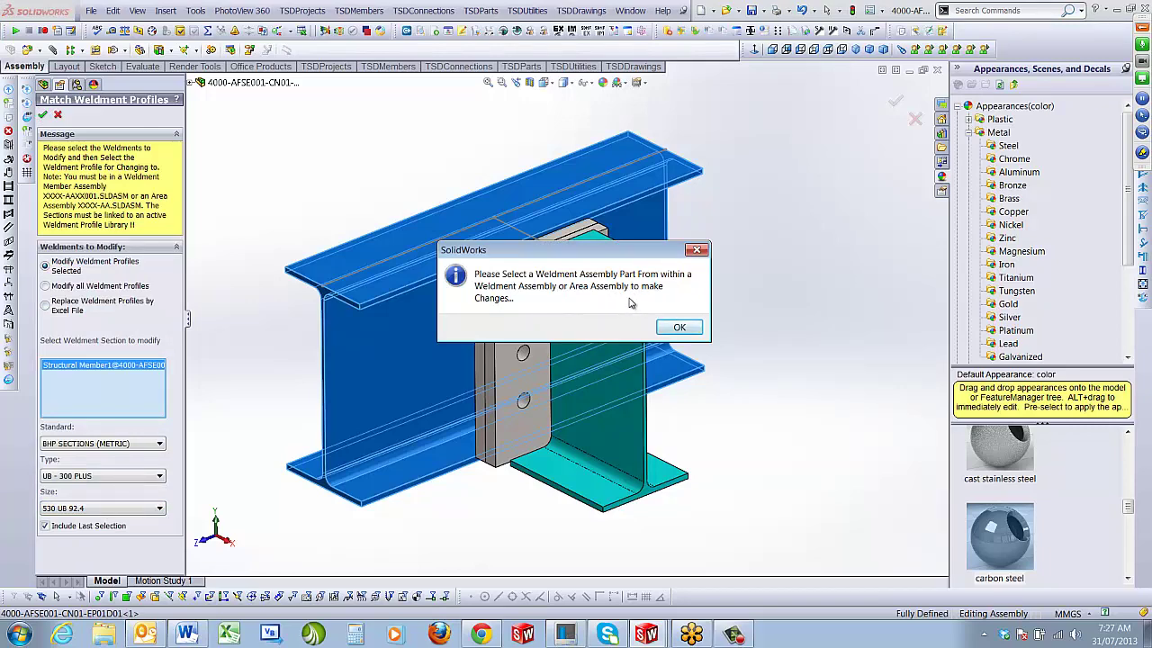
pyautogui.click(680, 327)
pyautogui.rightClick(438, 305)
pyautogui.click(443, 218)
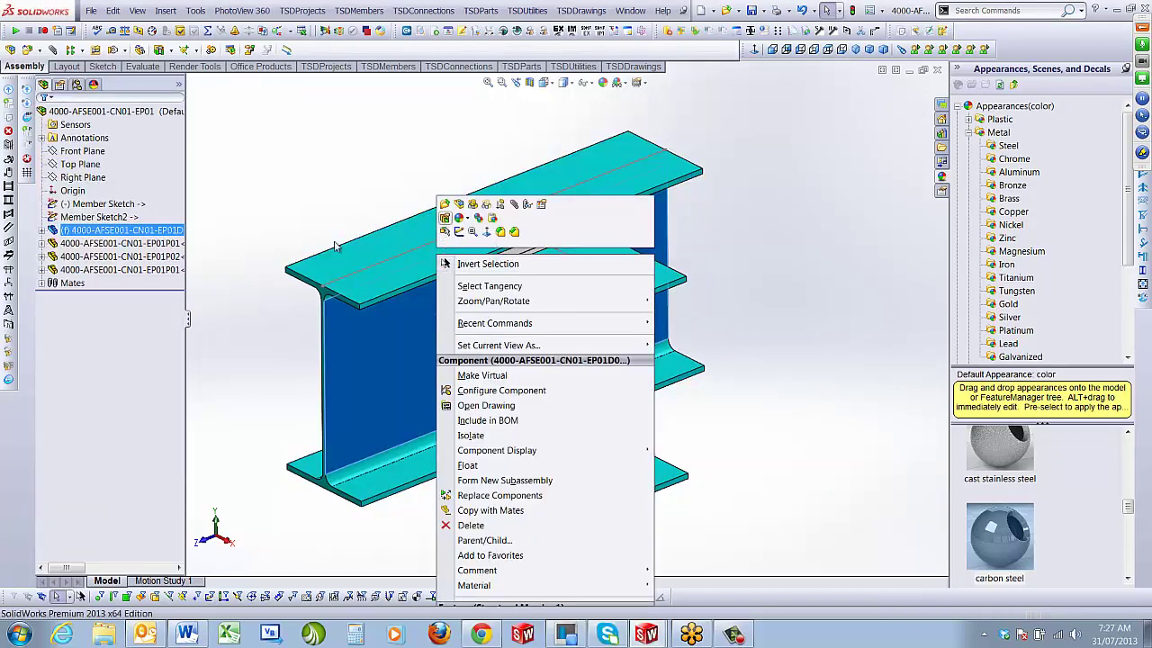
pyautogui.scroll(-3, 182, 441)
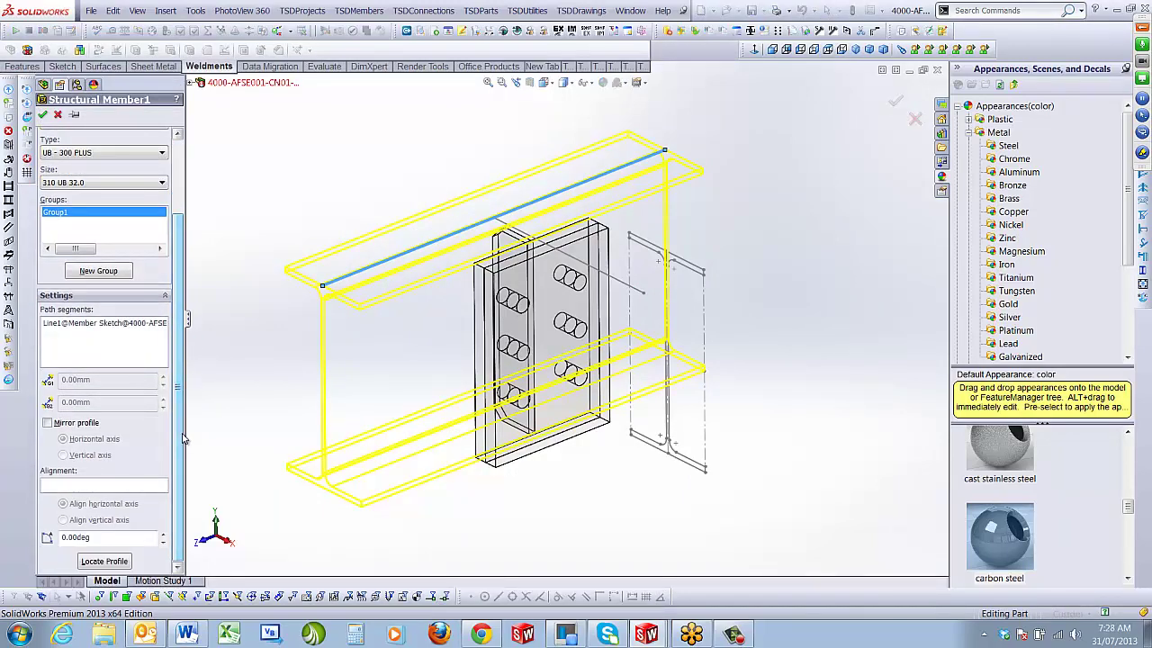
pyautogui.click(109, 181)
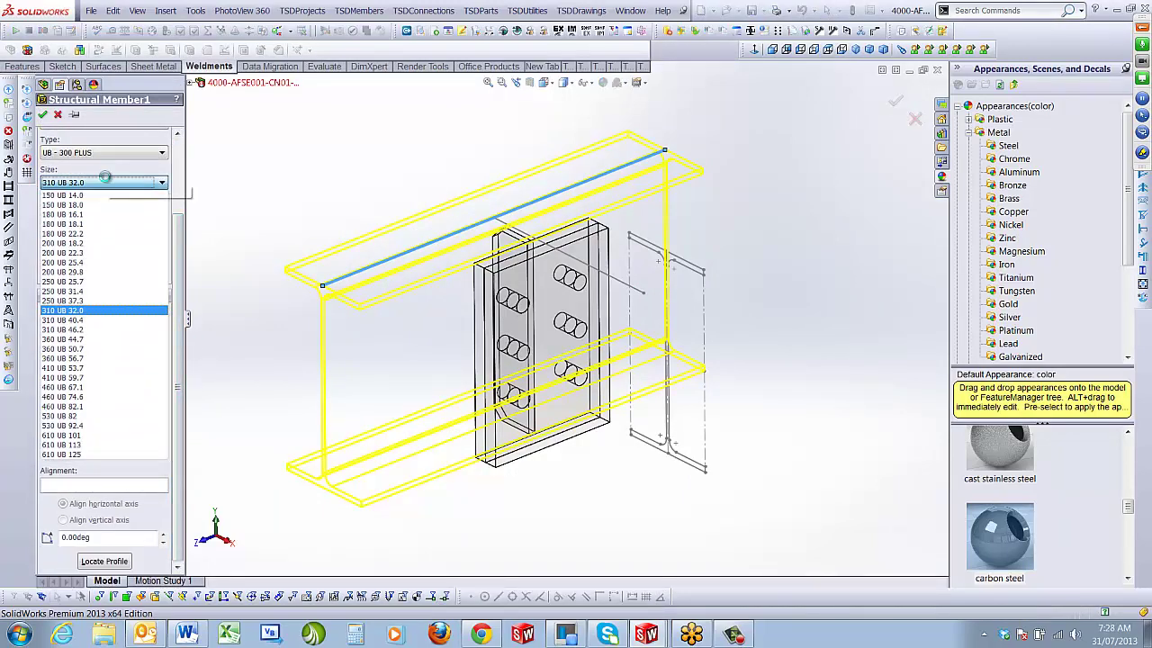
pyautogui.click(913, 121)
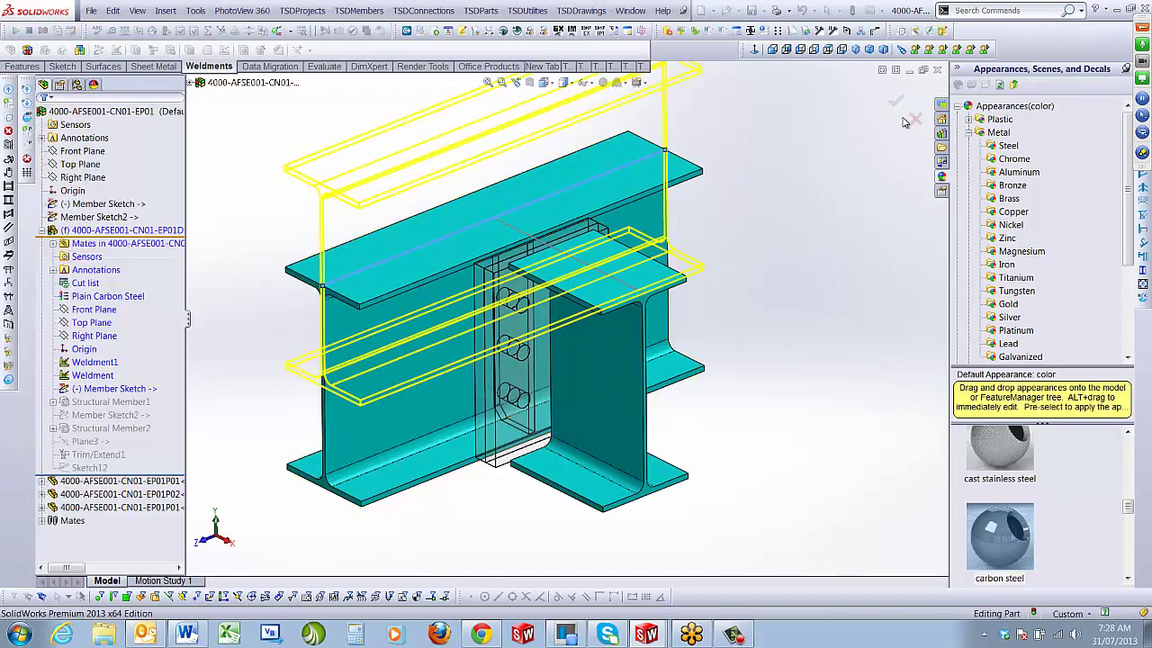
# Edit the main beam's structural member feature and set its profile size to 530 UB 82
pyautogui.rightClick(459, 258)
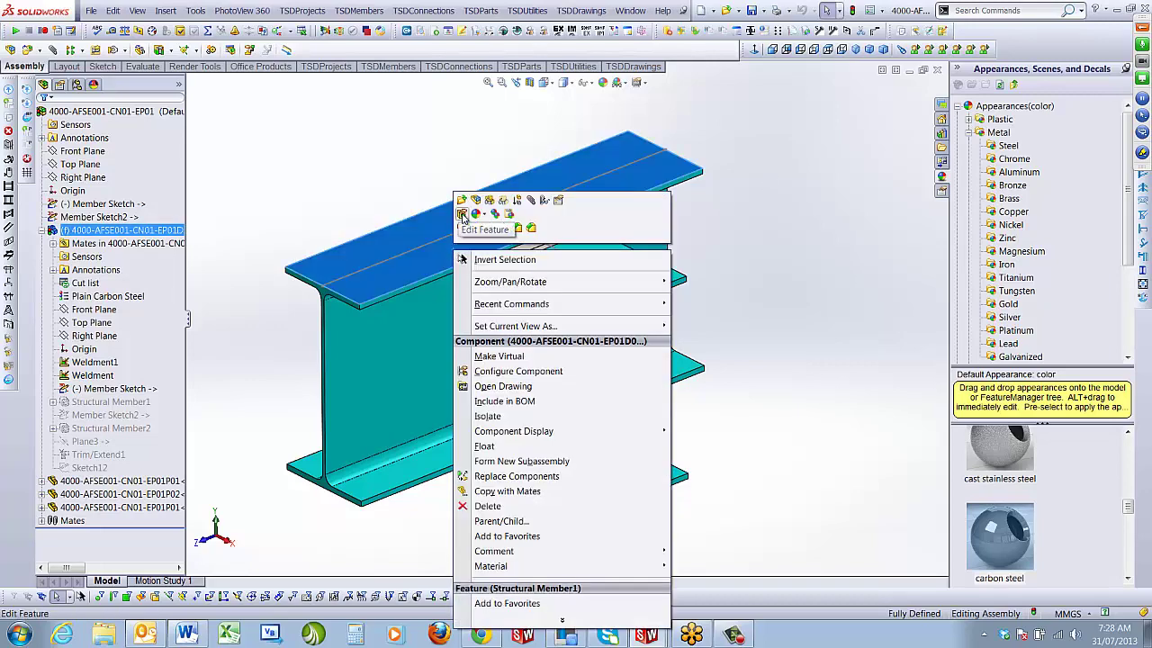
pyautogui.click(462, 214)
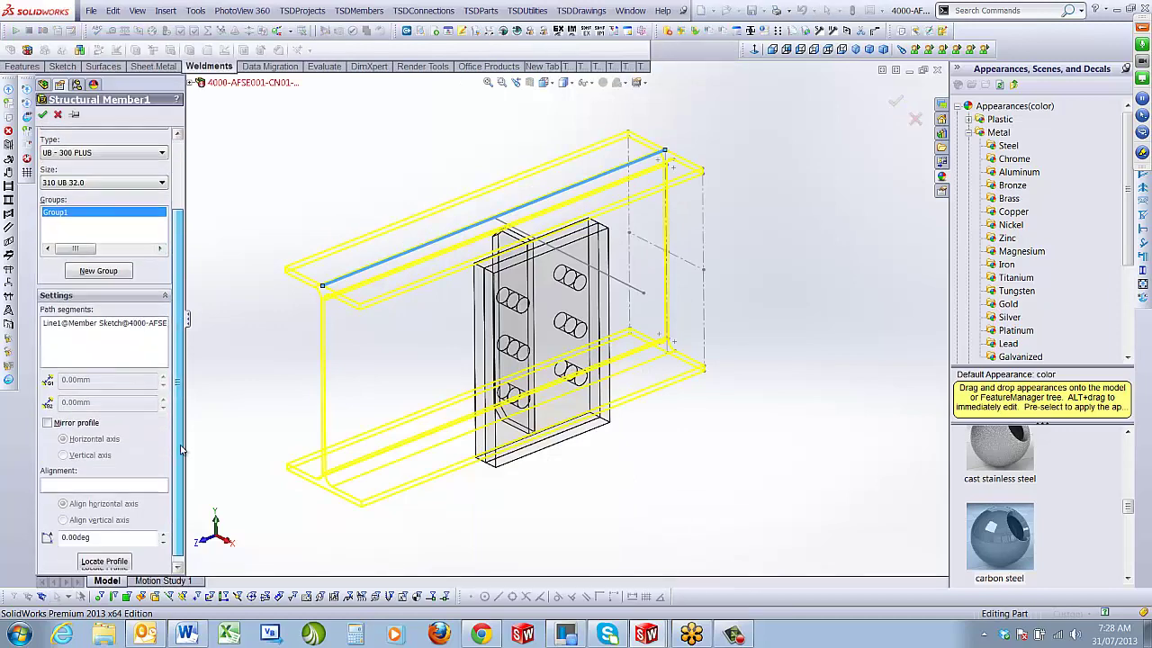
pyautogui.moveTo(181, 446); pyautogui.dragTo(180, 454)
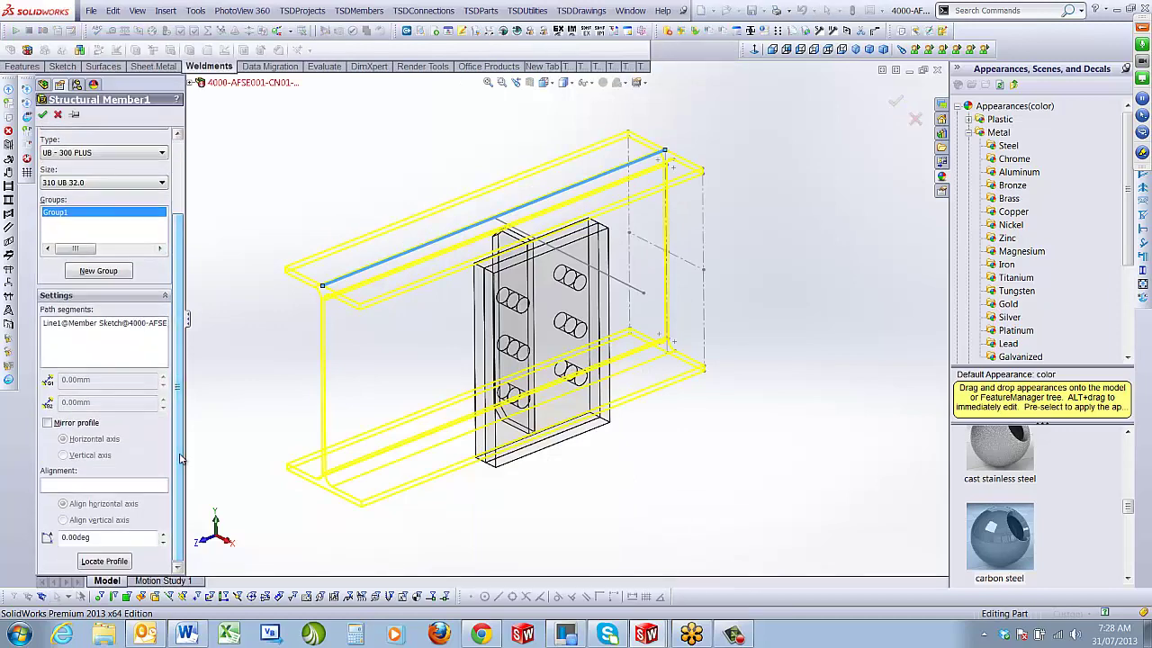
pyautogui.click(105, 182)
pyautogui.click(94, 416)
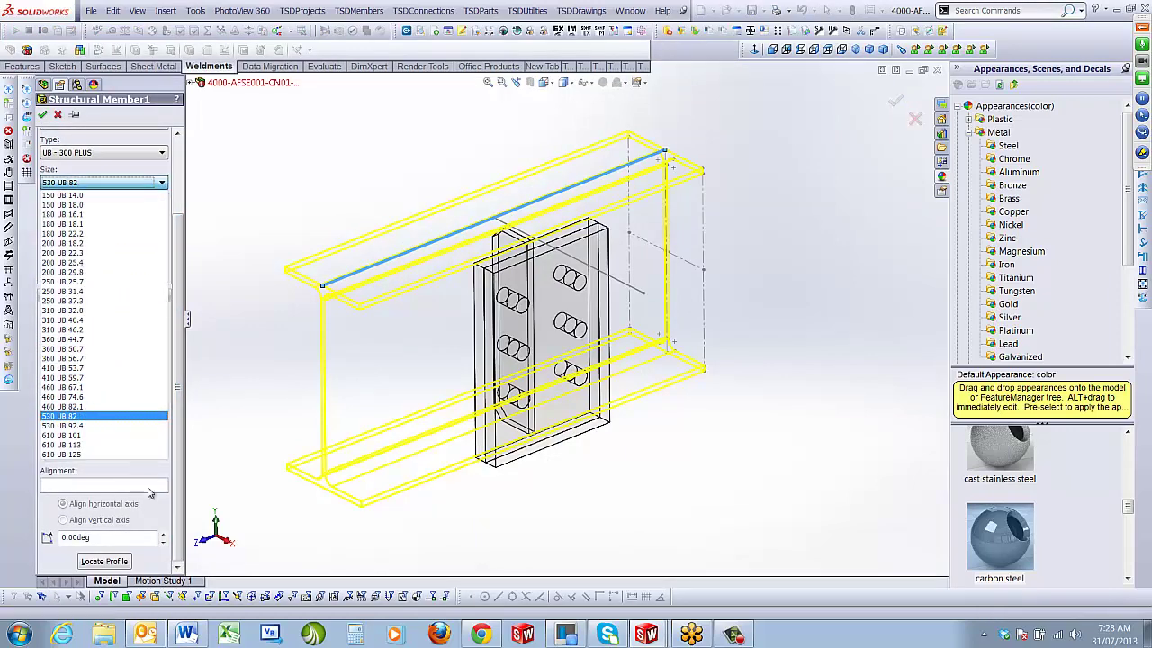
# Relocate the main beam's profile so the path runs through the midpoint of its top flange, and hide Sketch12
pyautogui.click(109, 559)
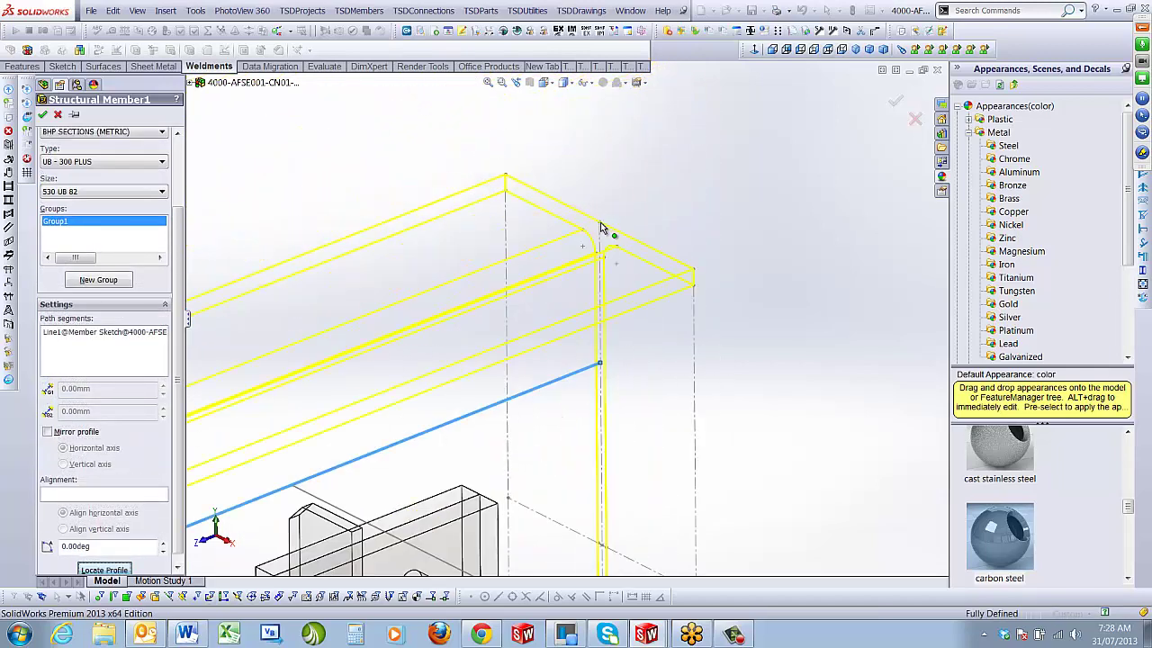
pyautogui.click(895, 100)
pyautogui.click(895, 101)
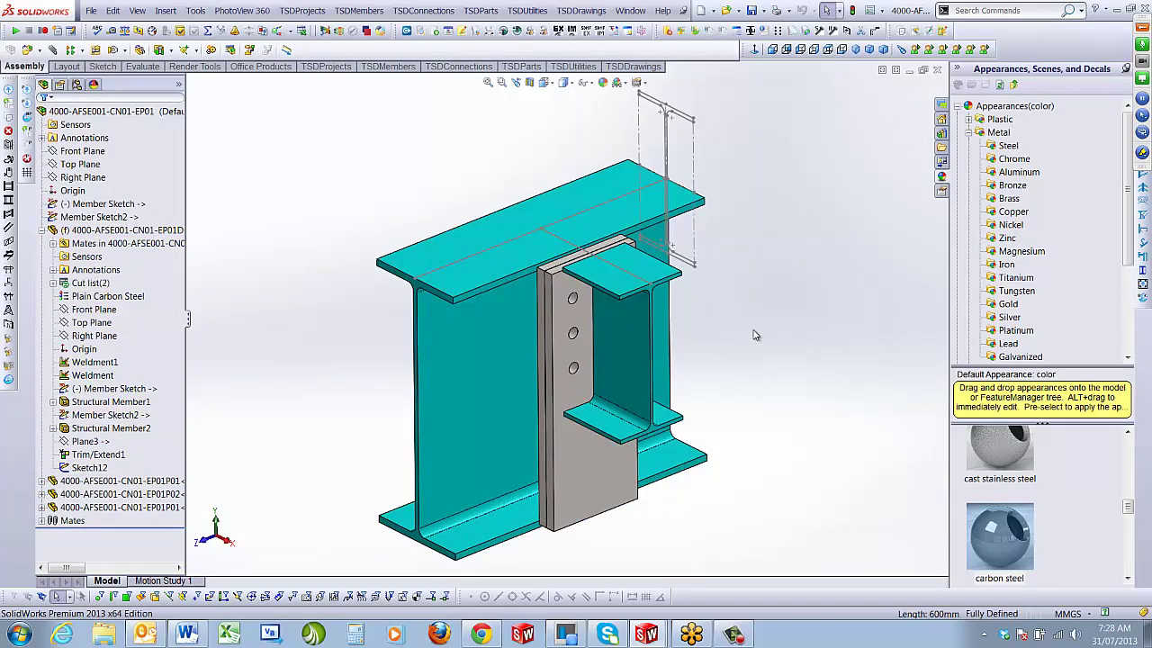
pyautogui.rightClick(94, 470)
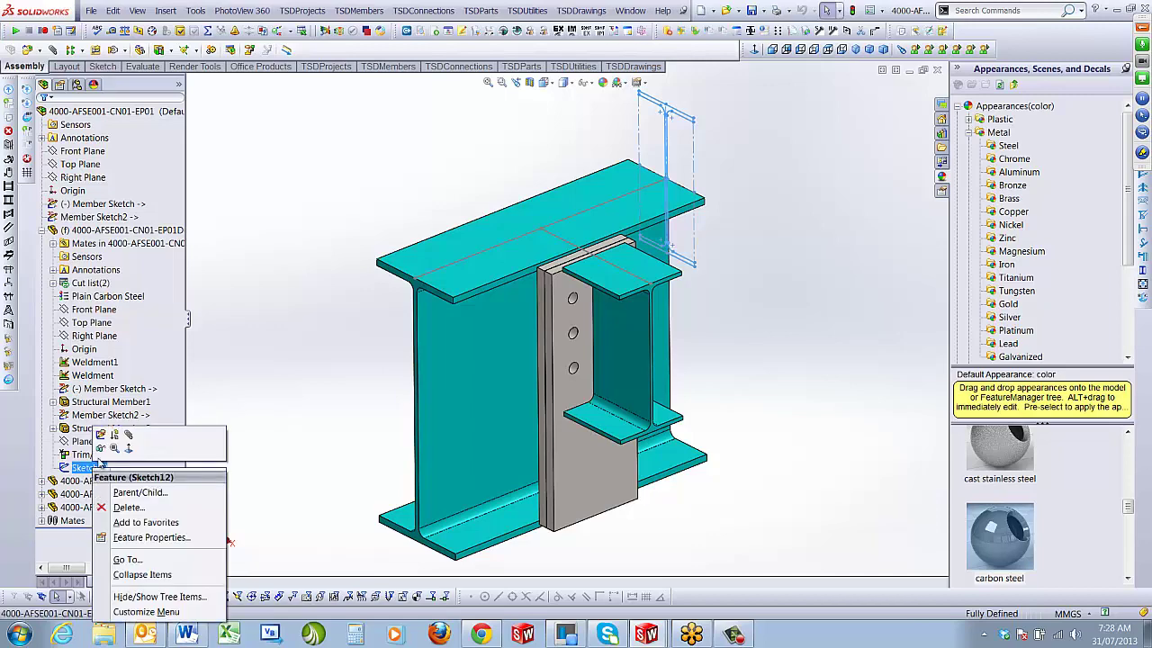
pyautogui.click(102, 444)
# Inspect the plates, bolt holes and trimmed secondary beam against the resized main beam from several angles
pyautogui.scroll(-10, 595, 355)
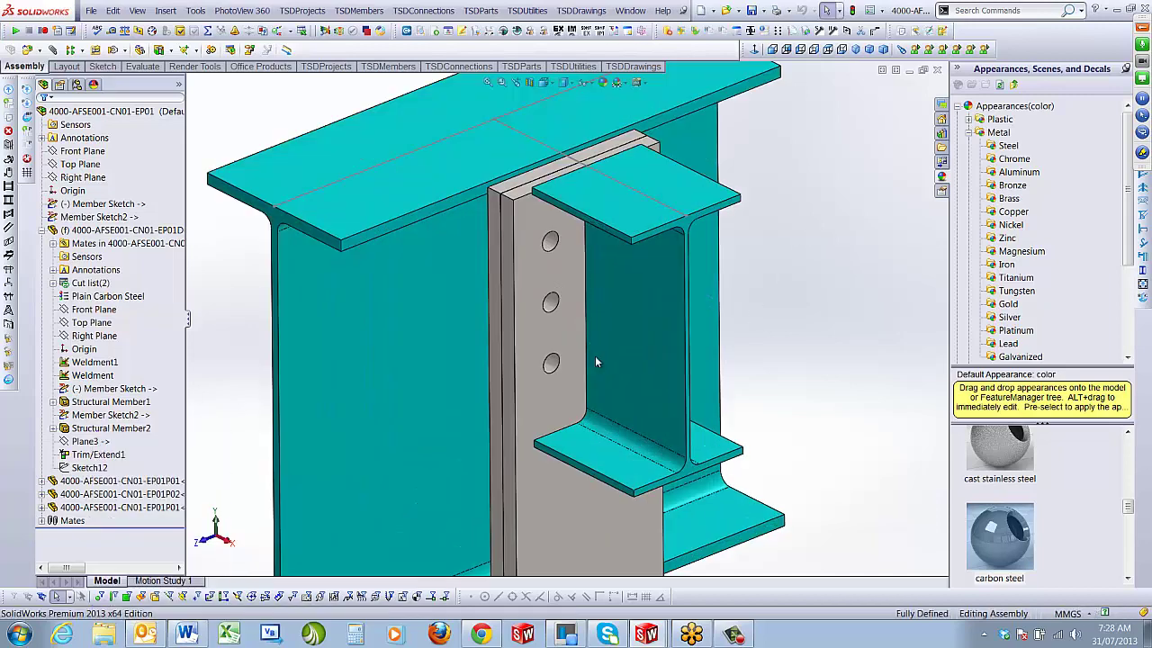
pyautogui.moveTo(641, 230); pyautogui.dragTo(551, 321, button='middle')
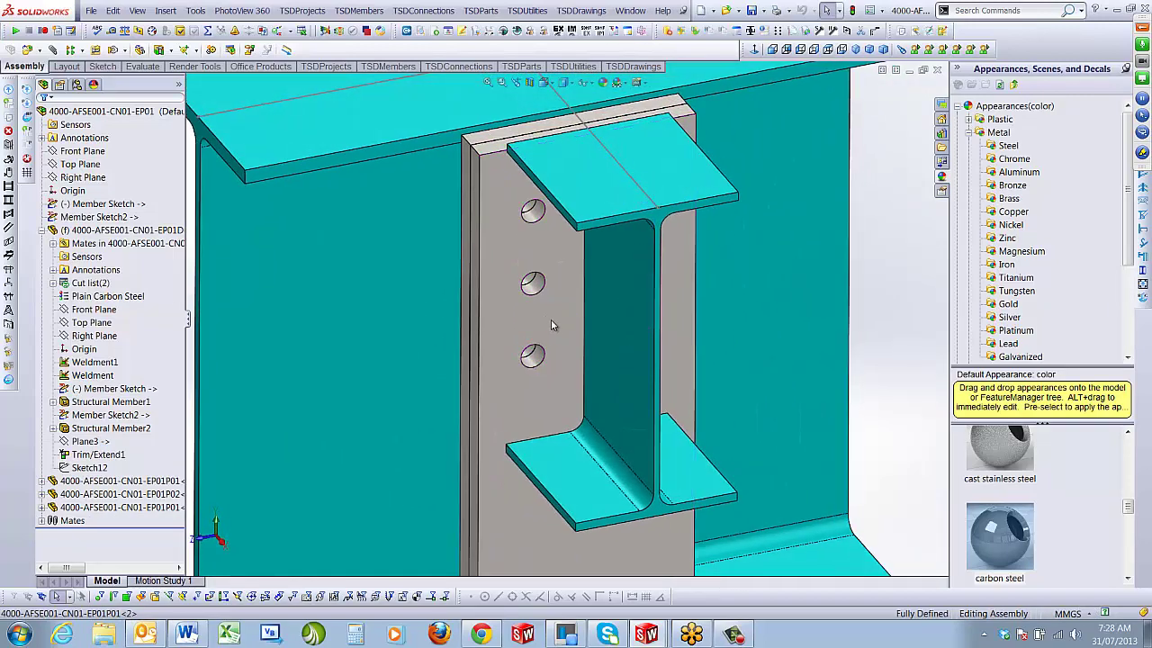
pyautogui.scroll(3, 552, 322)
pyautogui.moveTo(601, 401); pyautogui.dragTo(585, 446, button='middle')
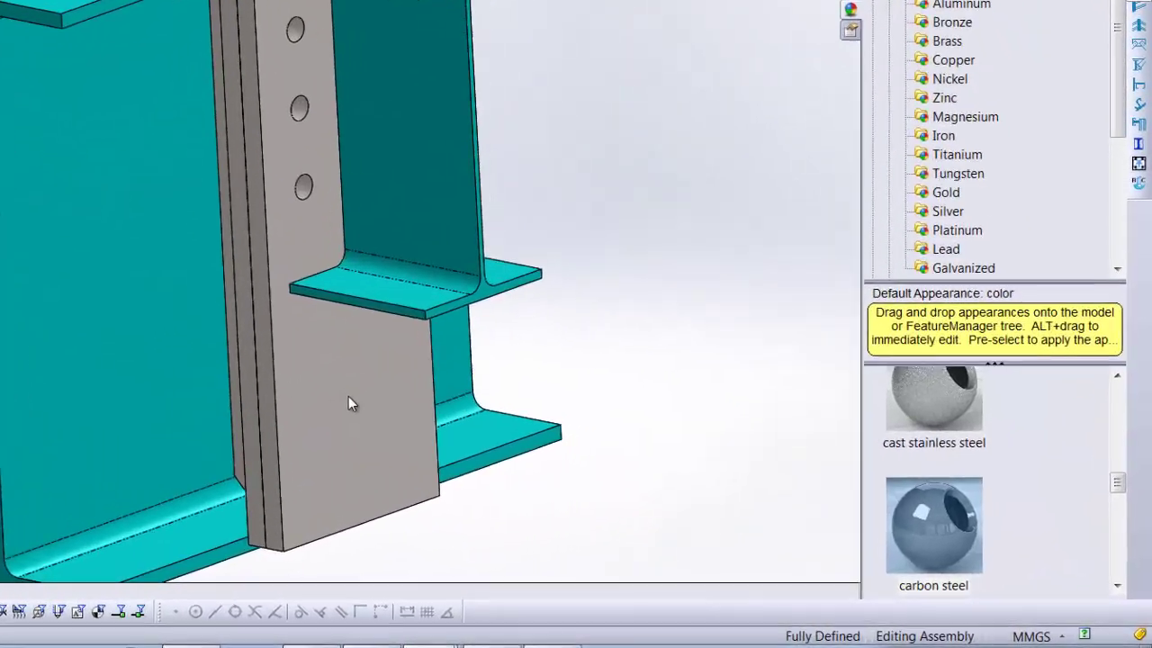
pyautogui.moveTo(348, 397)
pyautogui.mouseDown(button='middle')
pyautogui.moveTo(371, 430)
pyautogui.moveTo(366, 405)
pyautogui.mouseUp(button='middle')
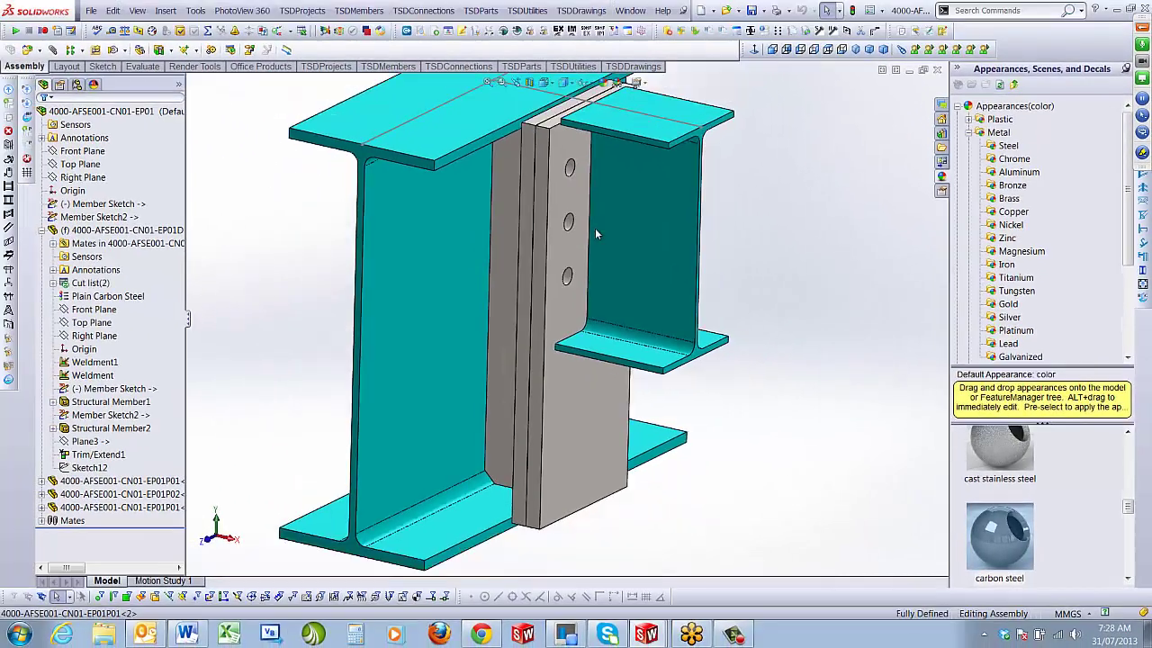
pyautogui.scroll(-2, 589, 280)
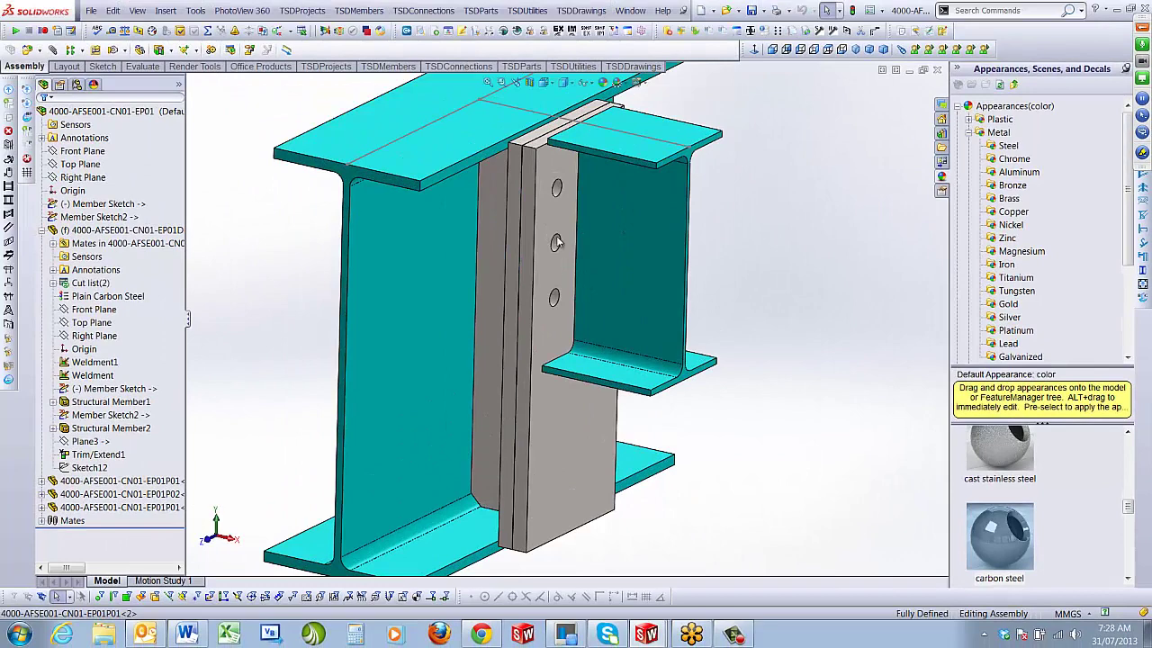
pyautogui.moveTo(556, 443); pyautogui.dragTo(598, 424, button='middle')
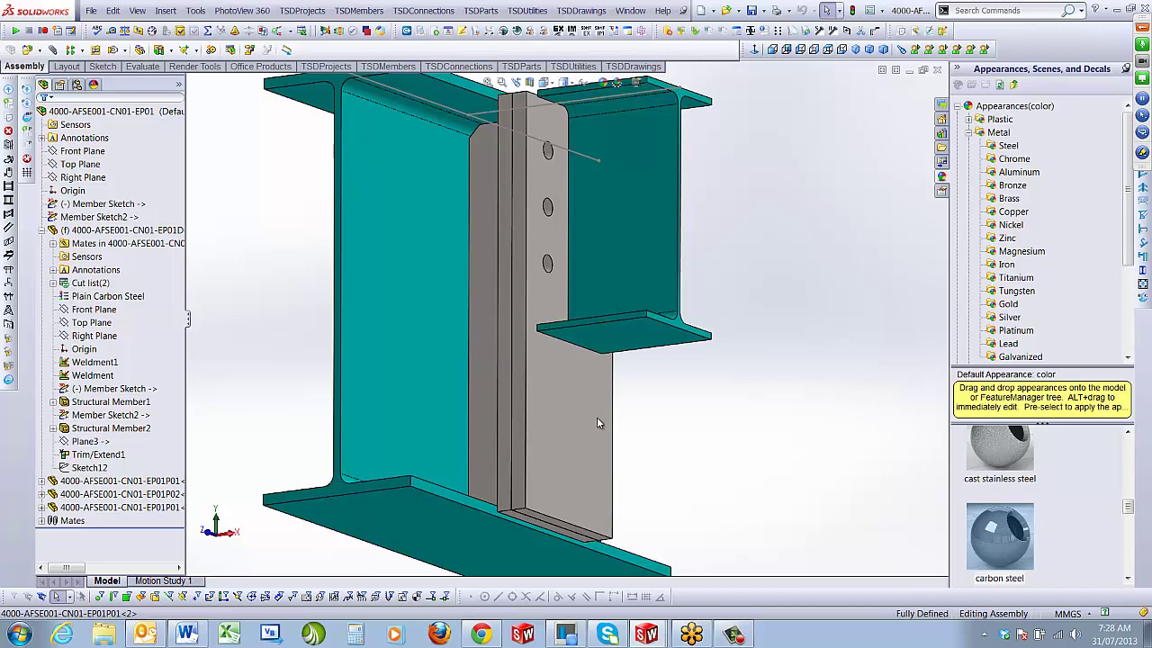
pyautogui.hotkey('shift', 'z')
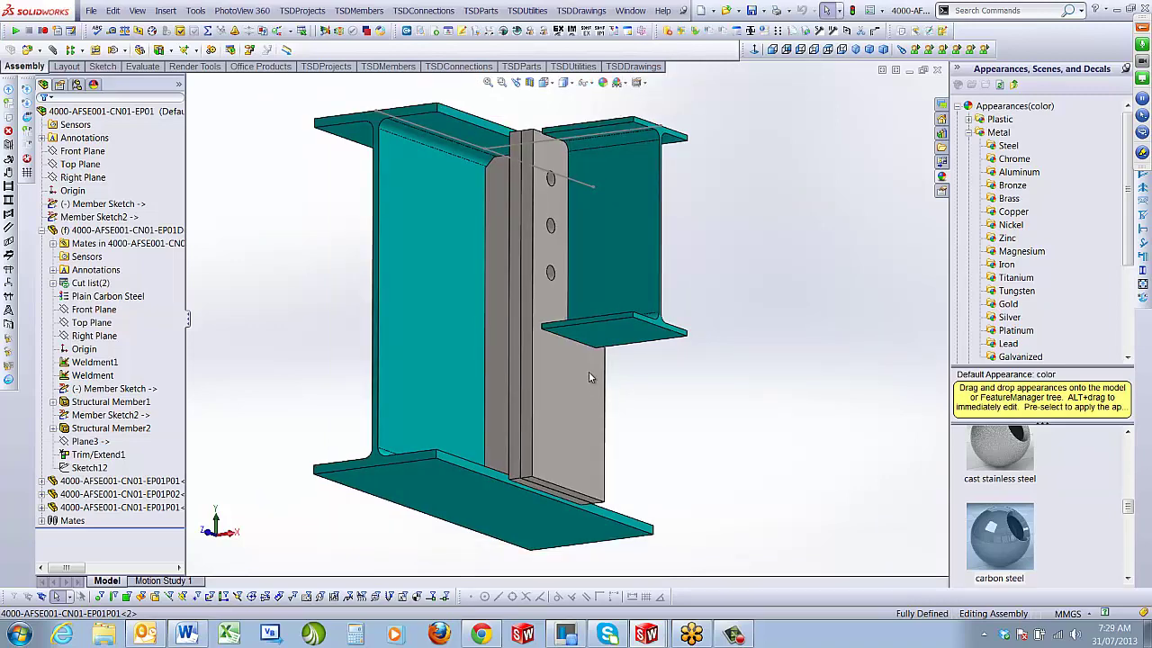
pyautogui.moveTo(588, 373); pyautogui.dragTo(576, 464, button='middle')
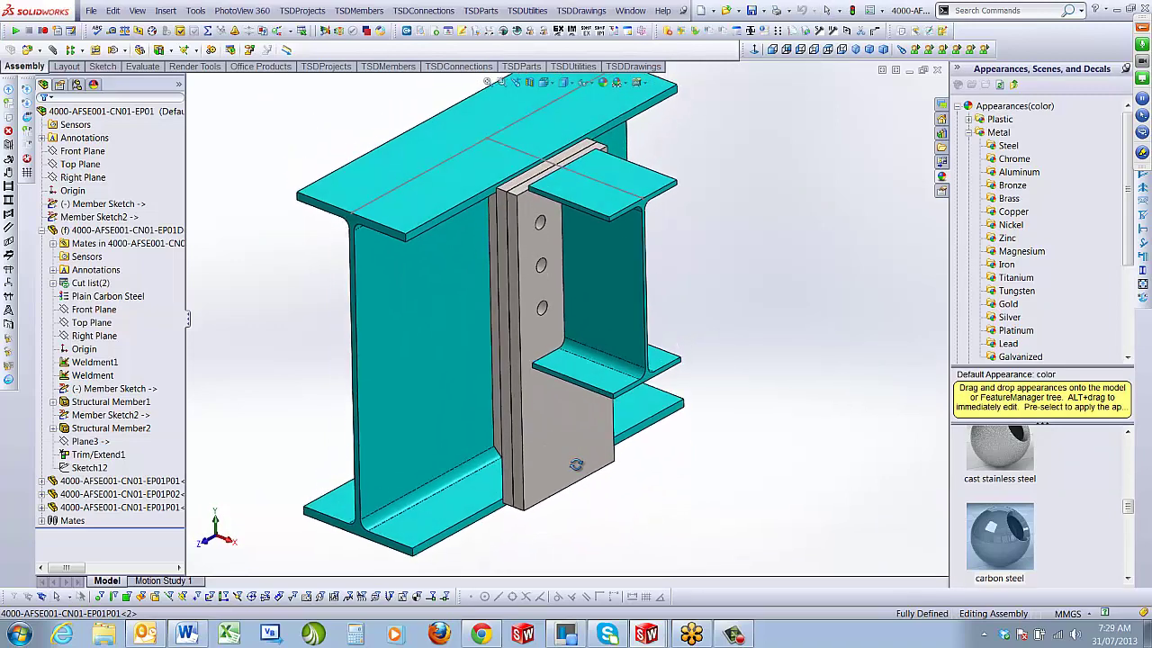
pyautogui.scroll(-3, 540, 266)
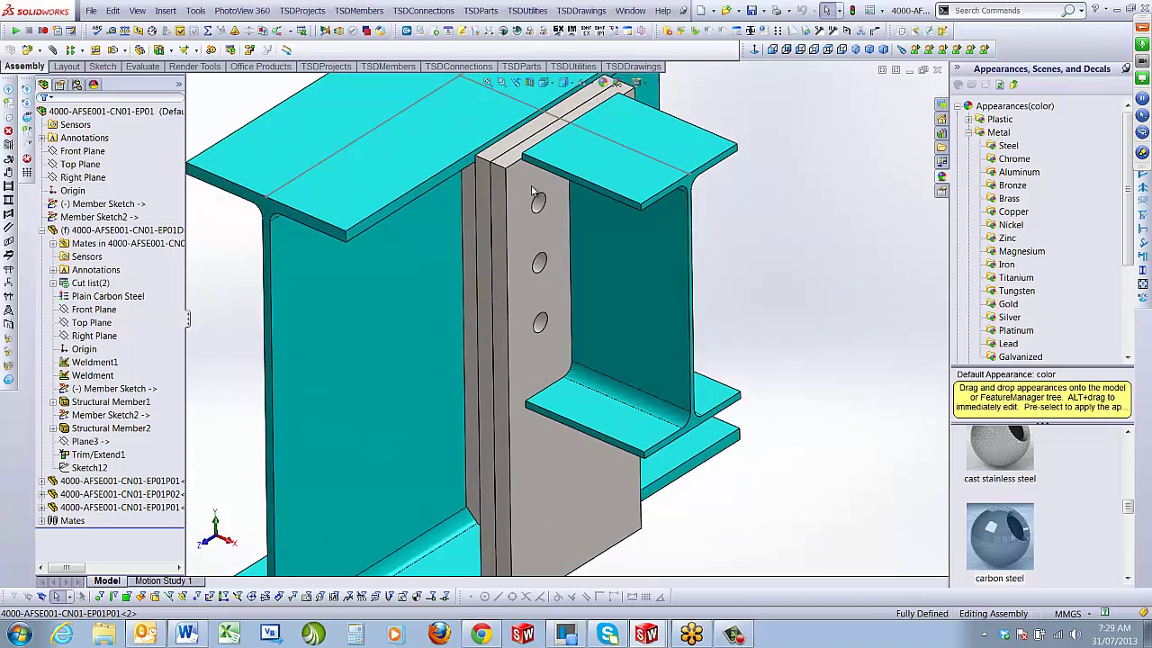
# Switch to Windows Explorer and show the contents of the Fasteners folder inside The Steel Detailer on drive C
pyautogui.click(104, 634)
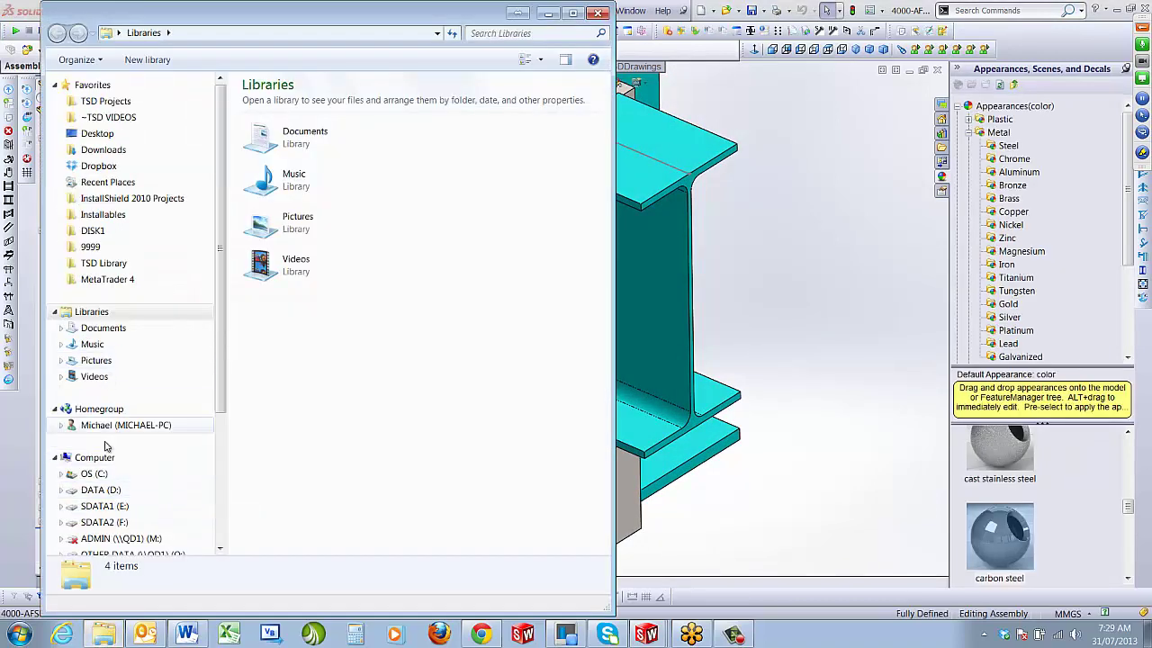
pyautogui.click(108, 475)
pyautogui.doubleClick(286, 525)
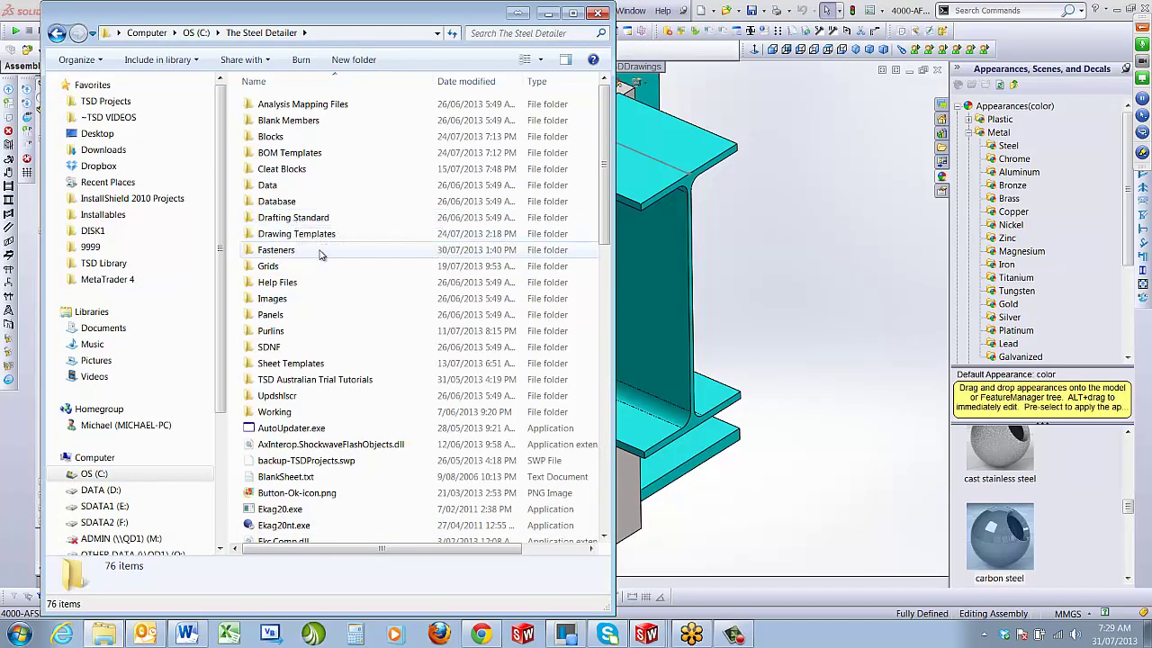
pyautogui.doubleClick(275, 250)
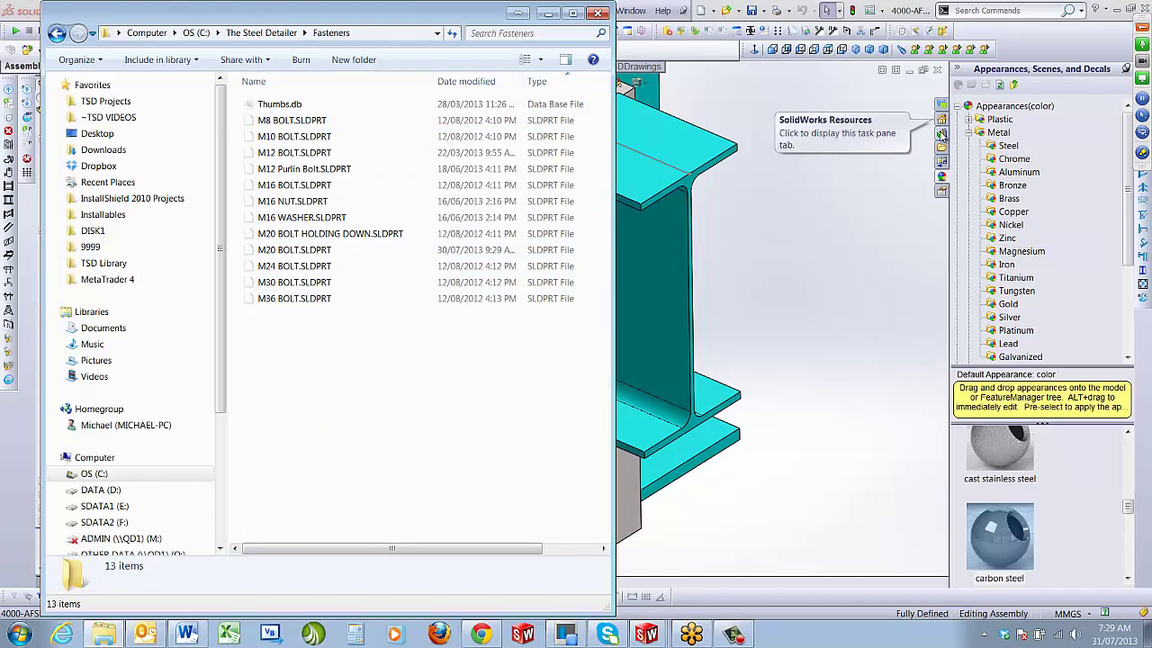
# Return to the SolidWorks assembly and show the Fasteners folder of the Design Library
pyautogui.click(941, 133)
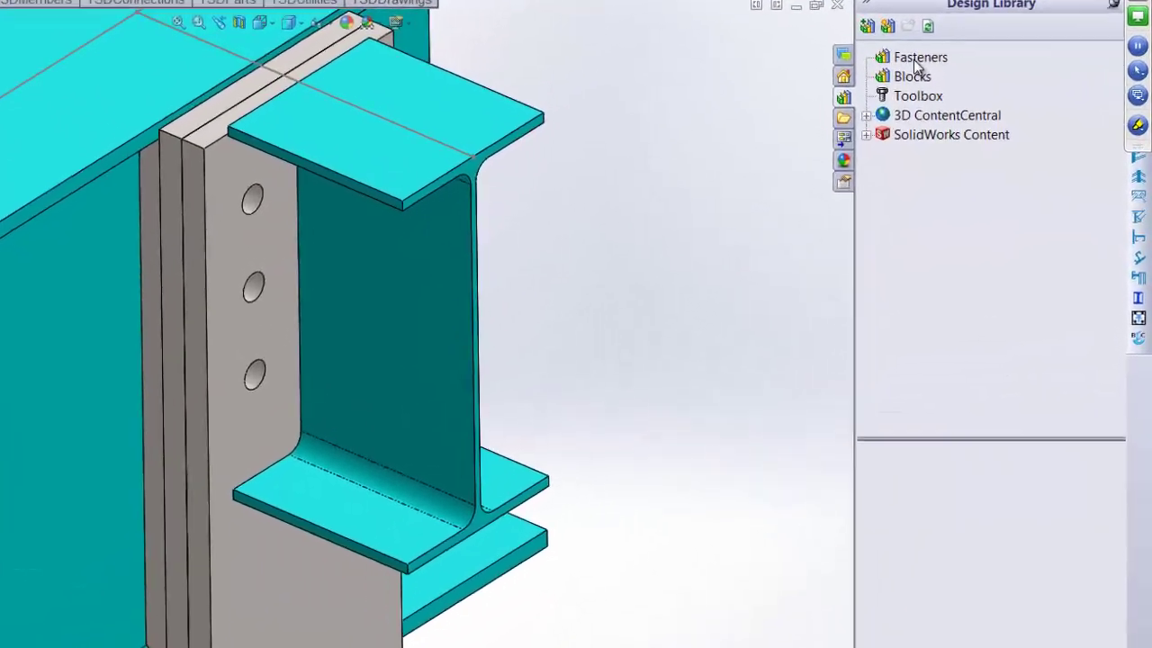
pyautogui.click(916, 59)
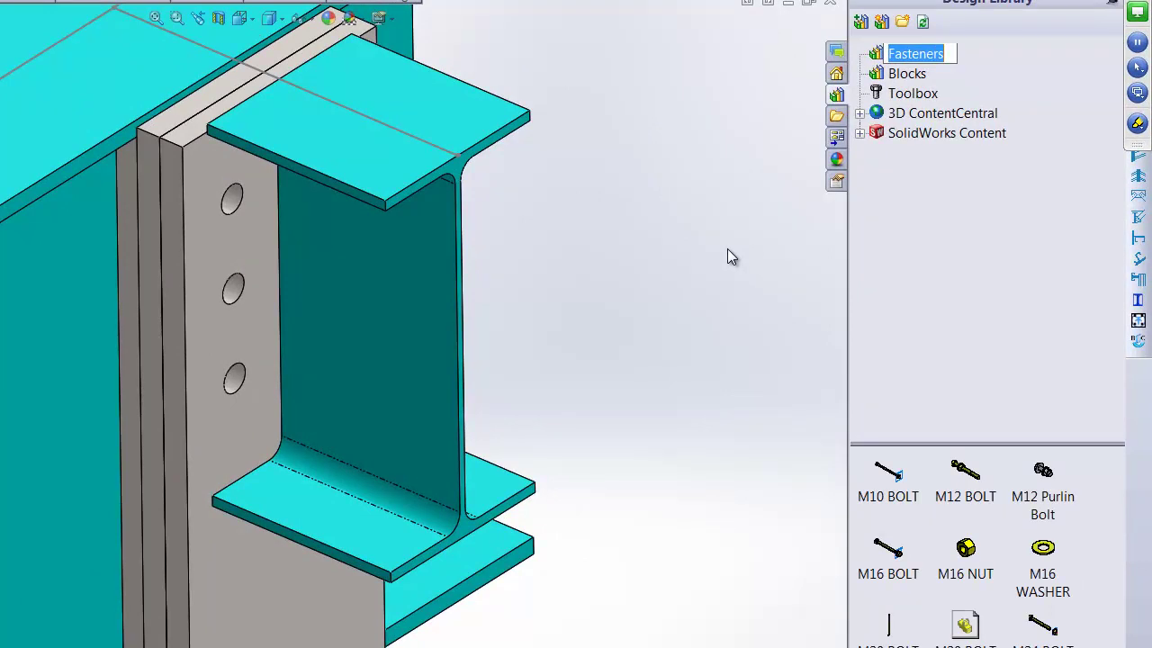
pyautogui.press('Escape')
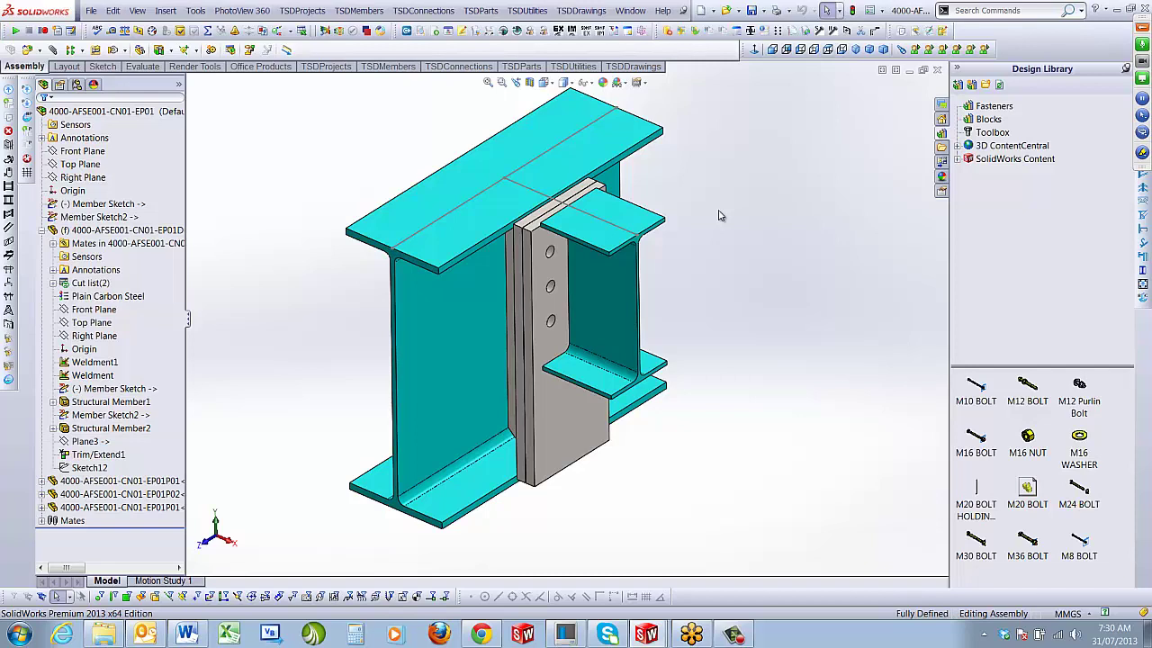
# Insert the library's M20 bolt concentric with the end plate's uppermost hole, using the M20 x 85 long 8.8 Galv Bolt, Nut and Washer configuration
pyautogui.click(1029, 493)
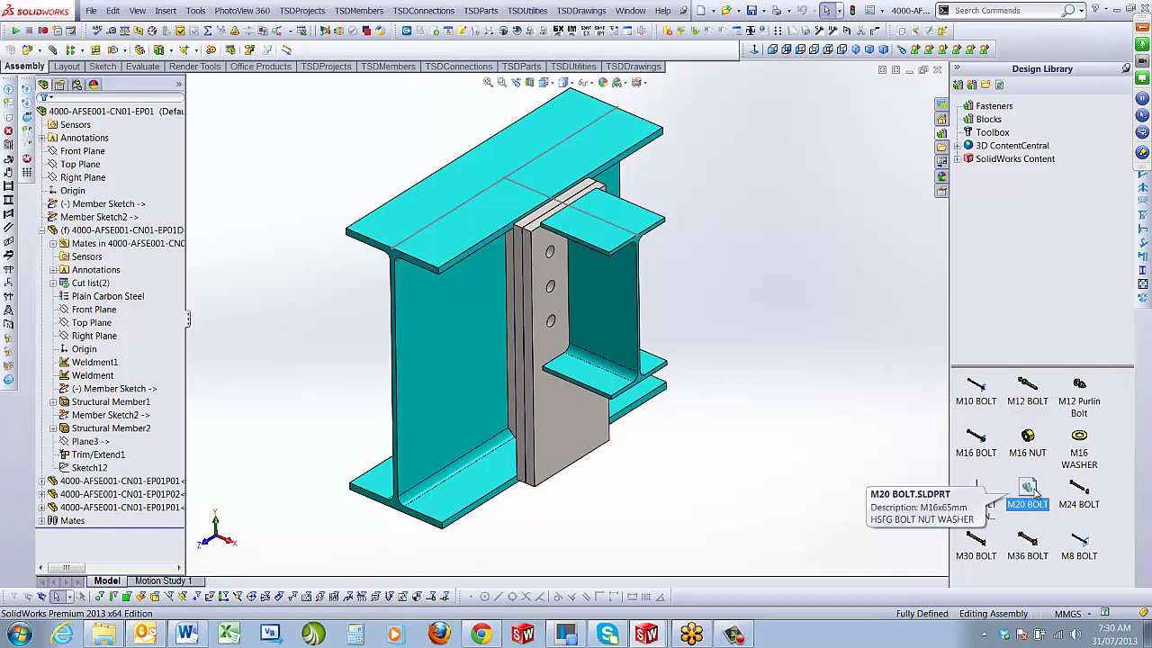
pyautogui.scroll(-6, 623, 313)
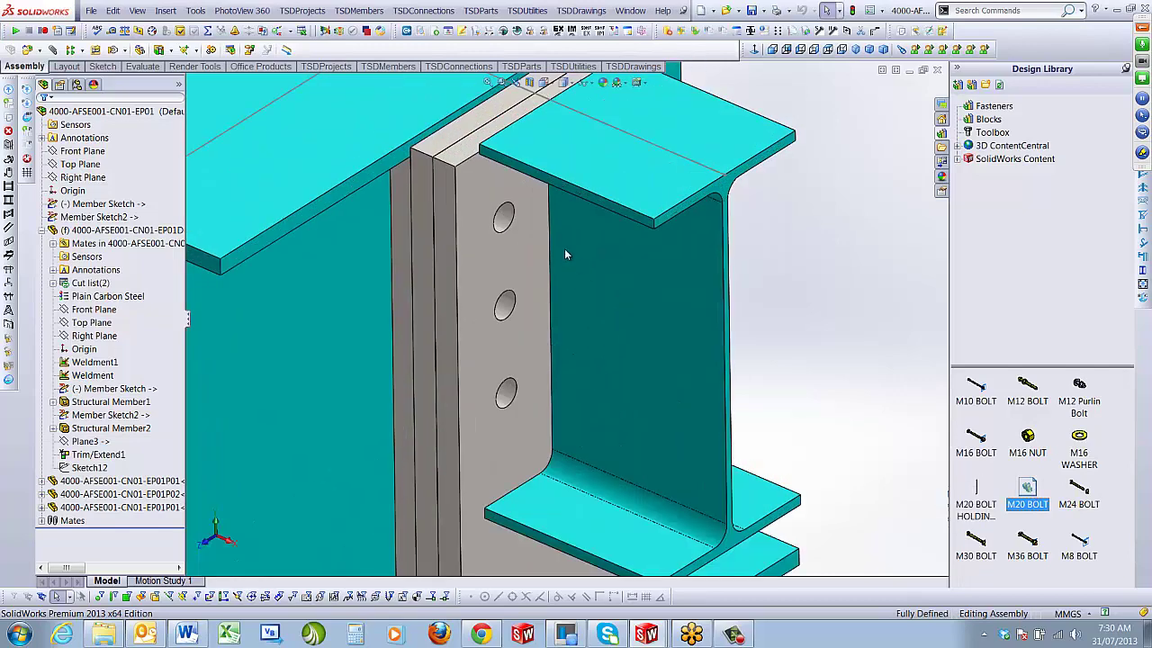
pyautogui.moveTo(1026, 493); pyautogui.dragTo(481, 218)
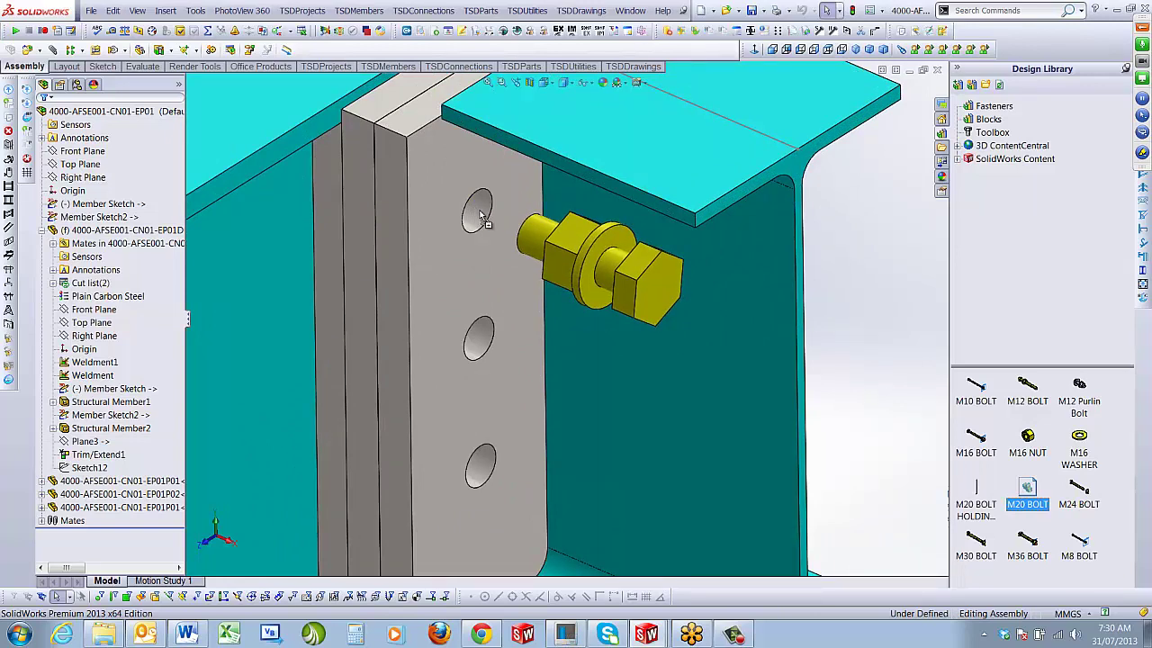
pyautogui.moveTo(481, 218); pyautogui.dragTo(481, 217)
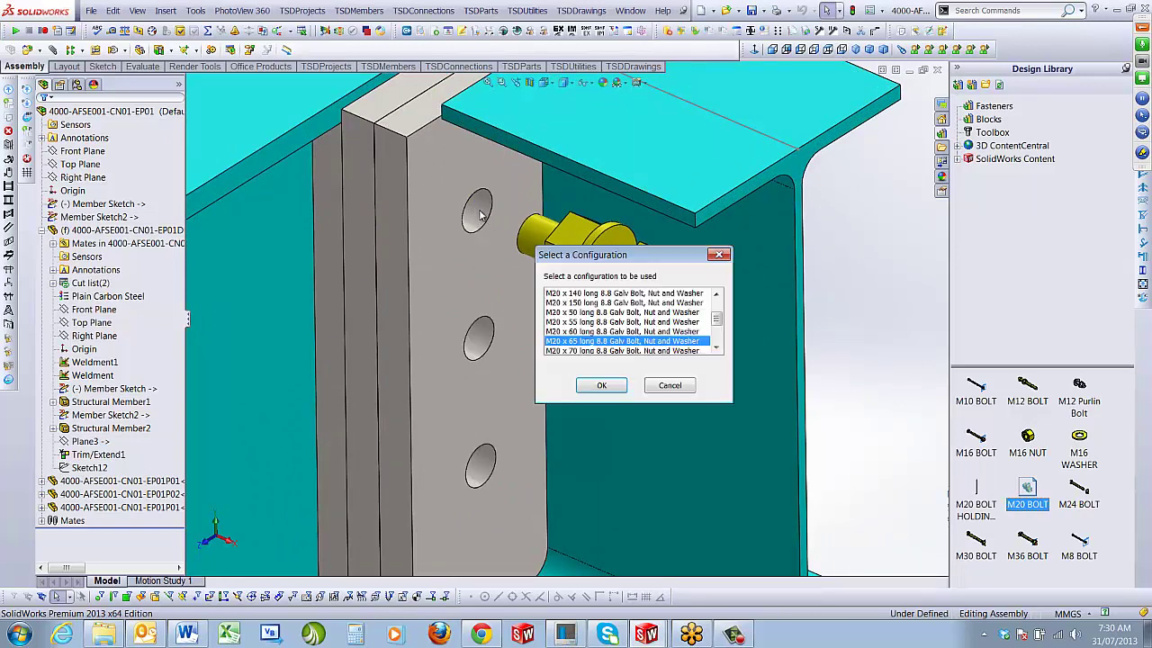
pyautogui.click(717, 346)
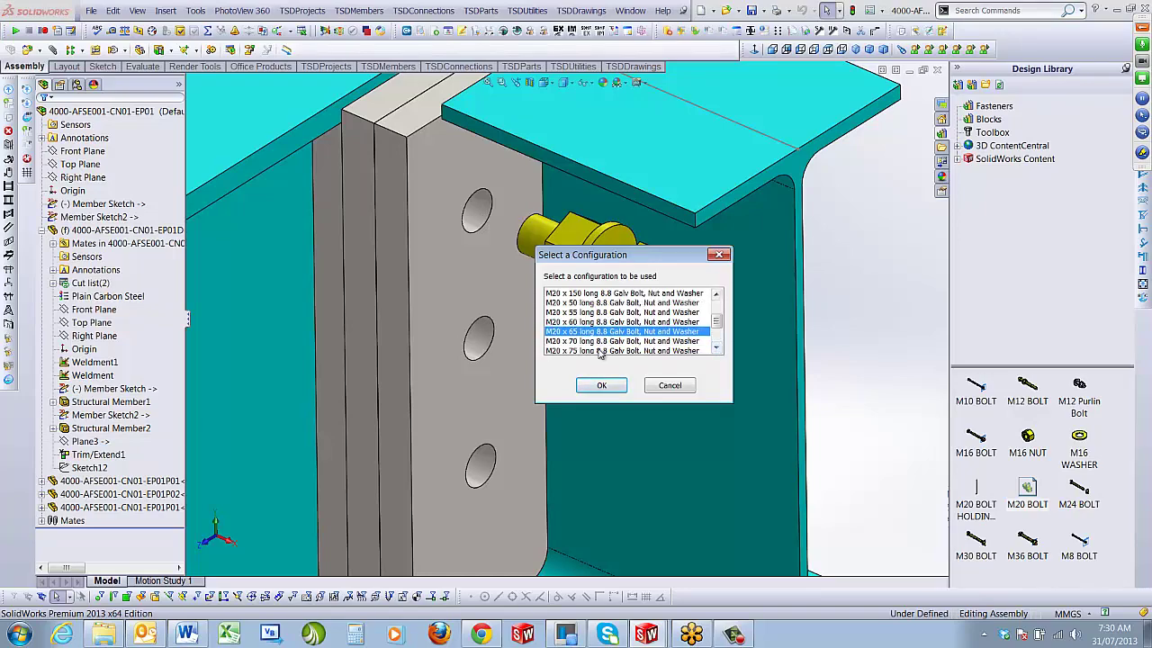
pyautogui.scroll(-1, 601, 351)
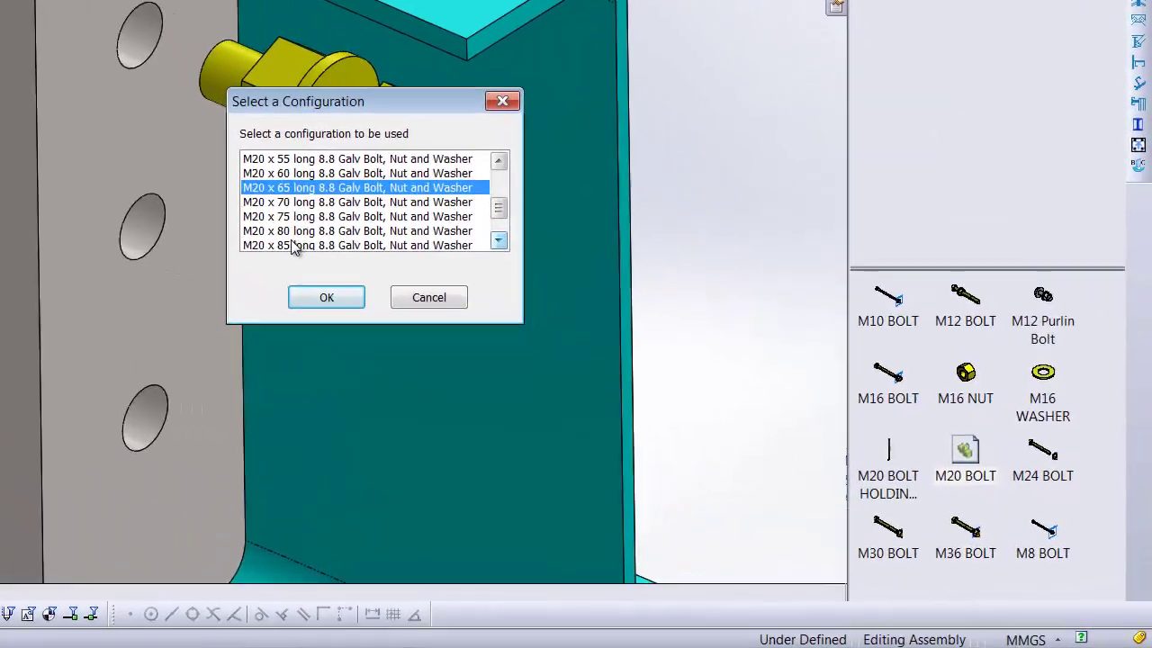
pyautogui.click(294, 249)
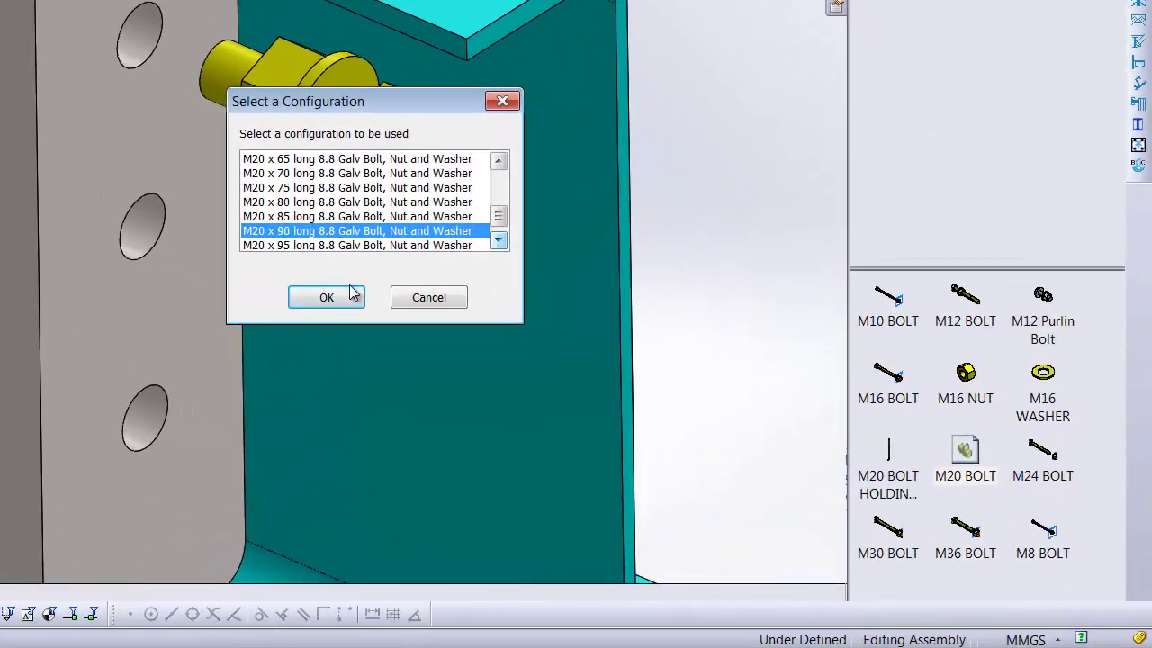
pyautogui.click(264, 220)
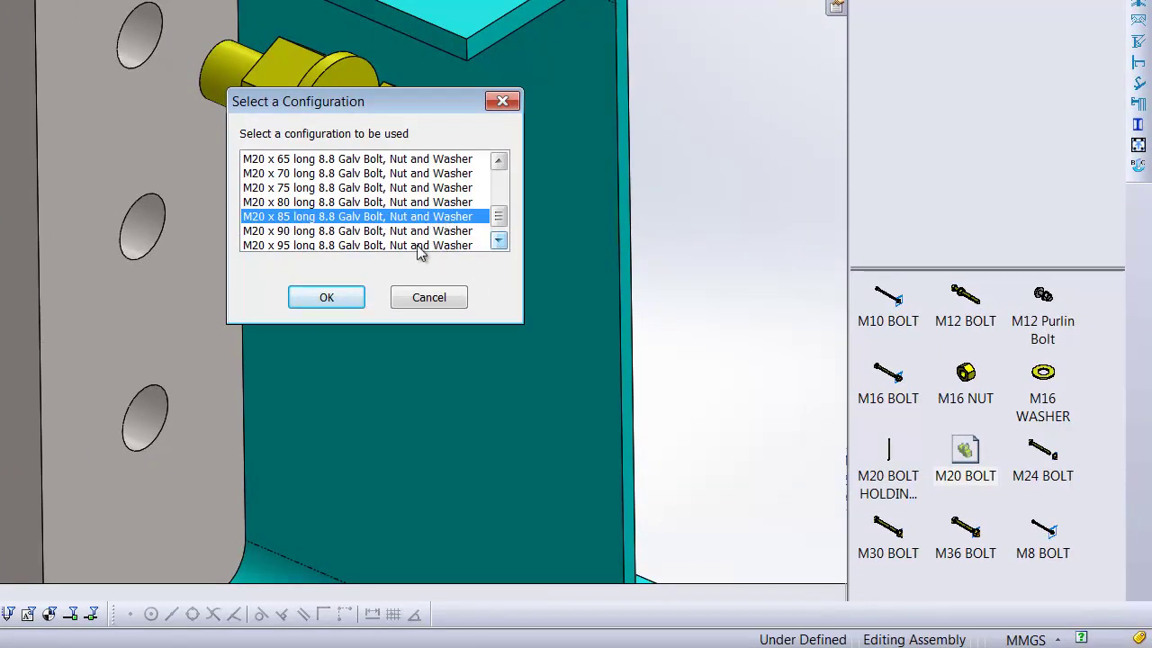
pyautogui.click(347, 302)
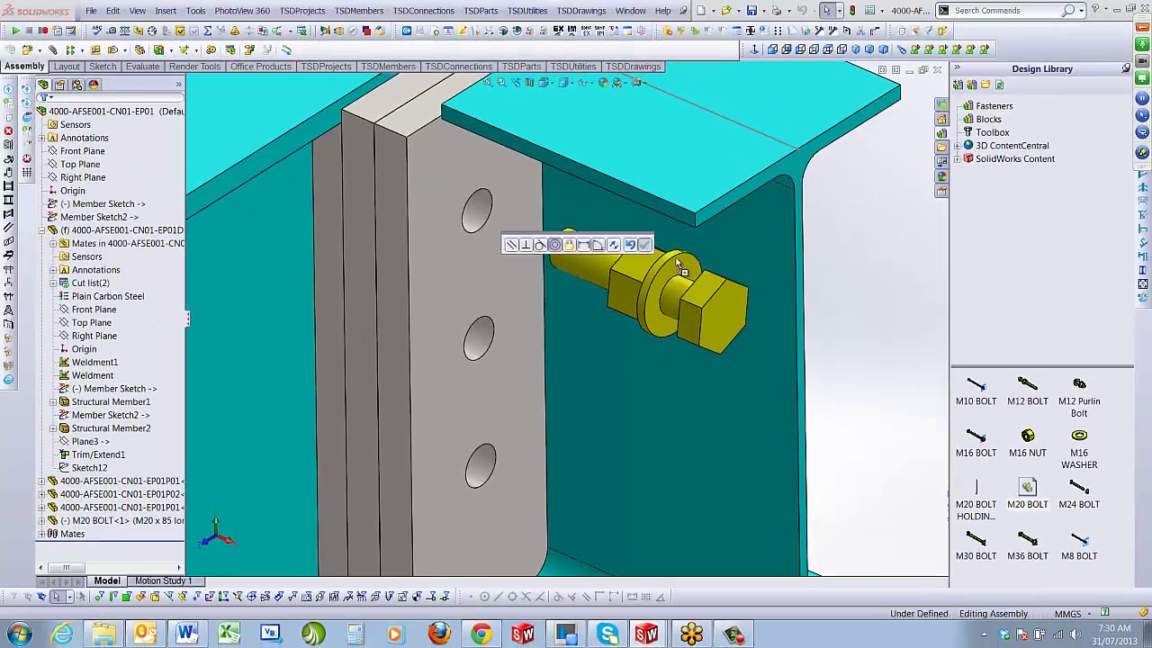
pyautogui.click(644, 244)
pyautogui.press('Escape')
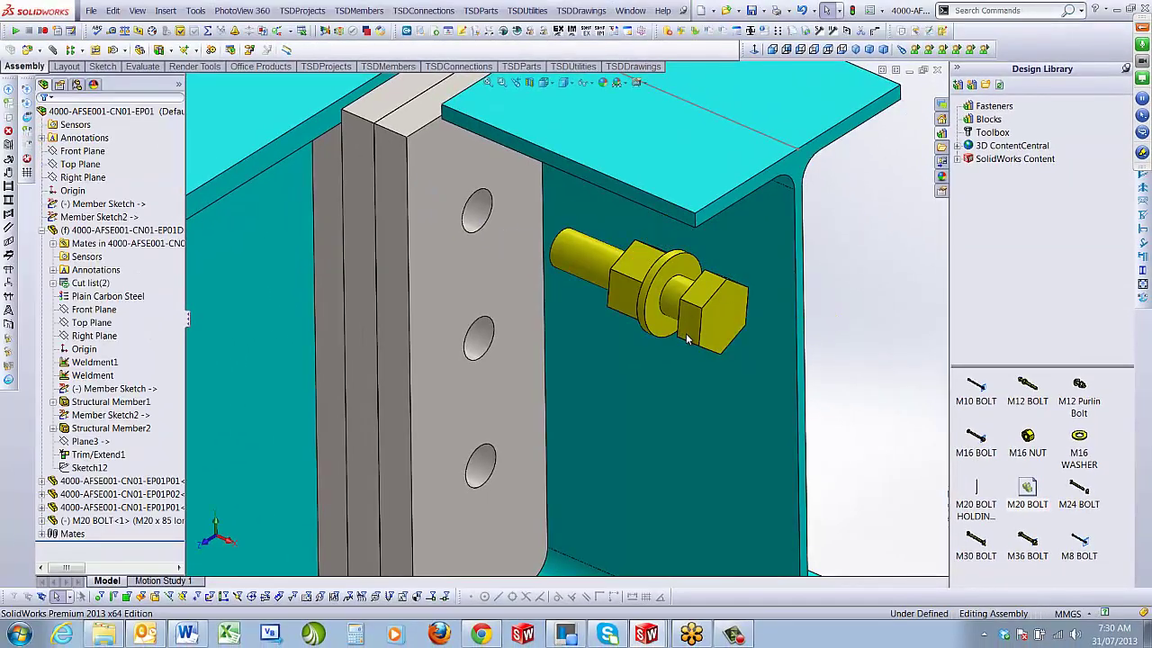
# Pull the M20 bolt towards the plate hole and mate the underside of its head coincident with the outer end plate face
pyautogui.moveTo(715, 308); pyautogui.dragTo(635, 282)
pyautogui.moveTo(635, 283); pyautogui.dragTo(450, 230, button='middle')
pyautogui.scroll(-2, 614, 254)
pyautogui.click(605, 248)
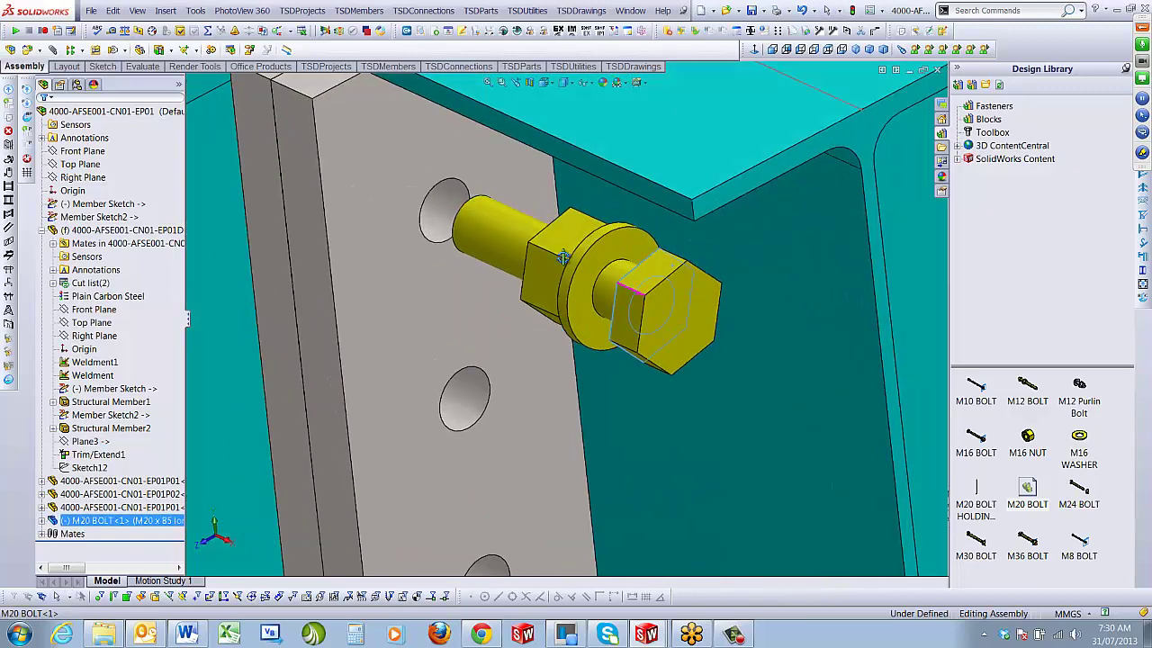
pyautogui.keyDown('ctrl'); pyautogui.click(390, 184); pyautogui.keyUp('ctrl')
pyautogui.click(398, 203)
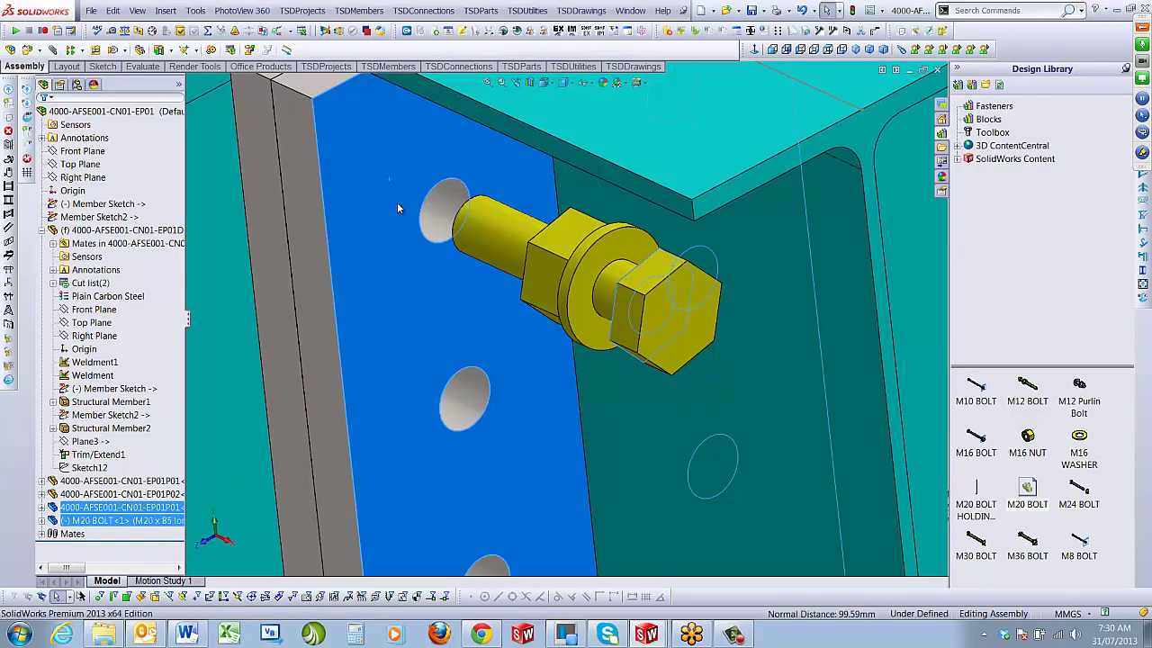
pyautogui.click(45, 117)
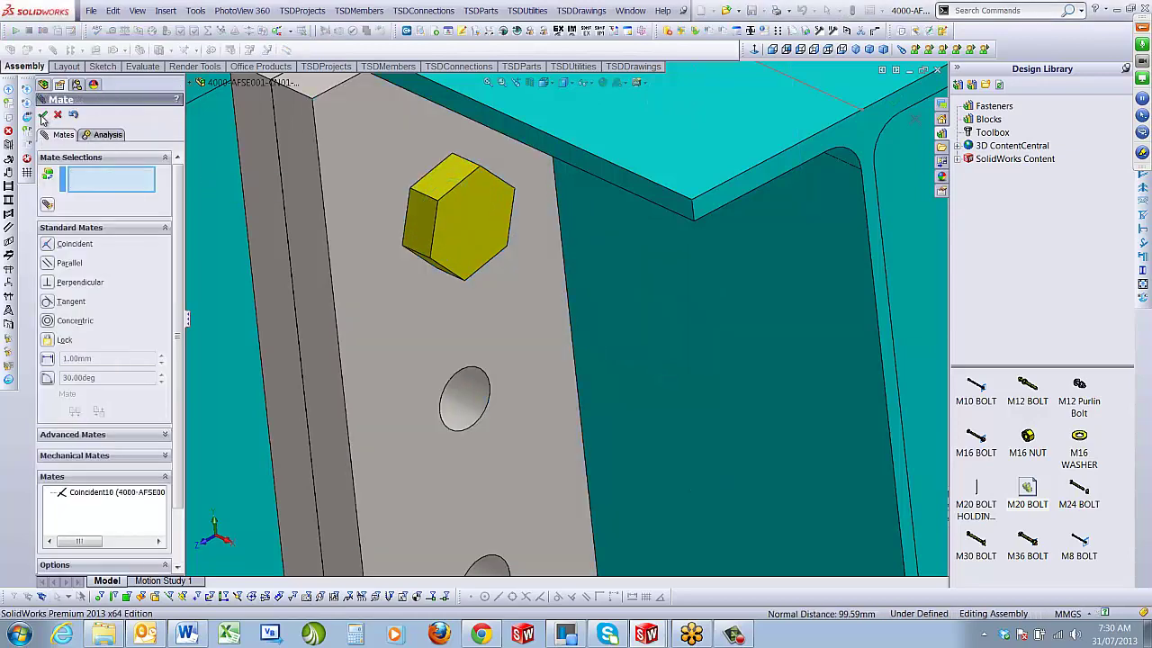
pyautogui.click(45, 118)
# Set the extrusion thickness of the end plate under the bolt head to 12 mm and rebuild the assembly
pyautogui.scroll(3, 529, 260)
pyautogui.moveTo(529, 260); pyautogui.dragTo(554, 245, button='middle')
pyautogui.click(531, 250)
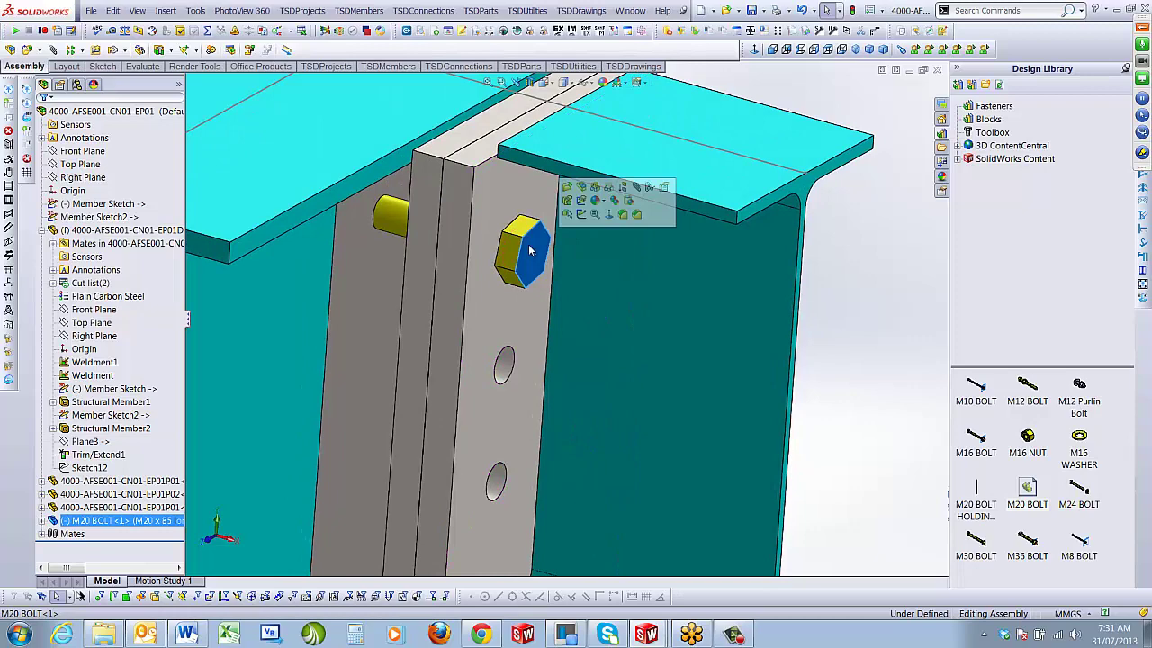
pyautogui.doubleClick(491, 187)
pyautogui.scroll(2, 596, 153)
pyautogui.scroll(-1, 602, 157)
pyautogui.scroll(1, 610, 159)
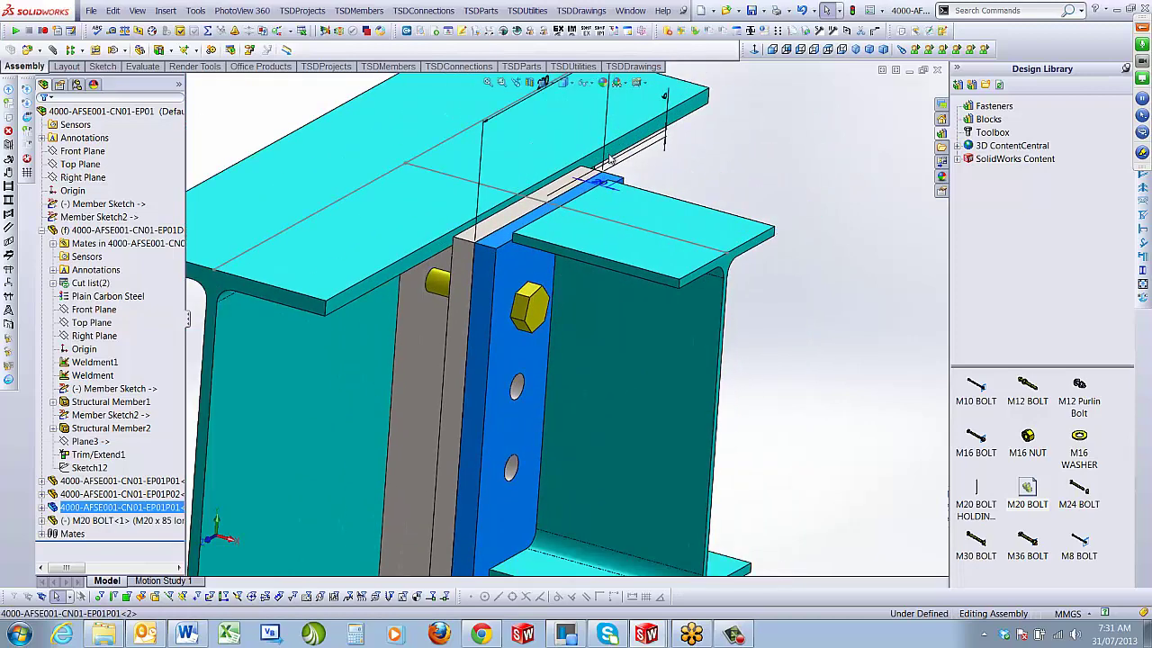
pyautogui.doubleClick(601, 184)
pyautogui.write('12')
pyautogui.press('Return')
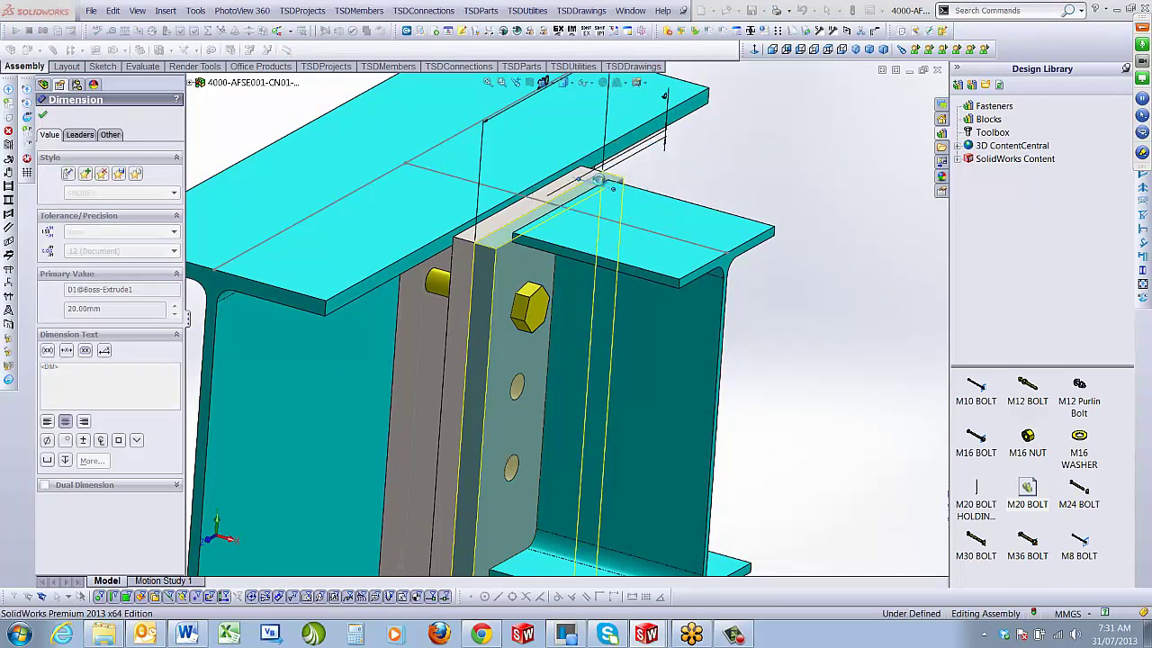
pyautogui.hotkey('ctrl', 'b')
# Change the M20 bolt's referenced configuration to M20 x 75 long 8.8 Galv Bolt, Nut and Washer in its component properties
pyautogui.moveTo(477, 374)
pyautogui.mouseDown(button='middle')
pyautogui.moveTo(528, 352)
pyautogui.moveTo(494, 387)
pyautogui.moveTo(481, 379)
pyautogui.mouseUp(button='middle')
pyautogui.scroll(1, 486, 376)
pyautogui.scroll(-4, 497, 317)
pyautogui.moveTo(497, 317); pyautogui.dragTo(466, 301, button='middle')
pyautogui.scroll(-5, 465, 302)
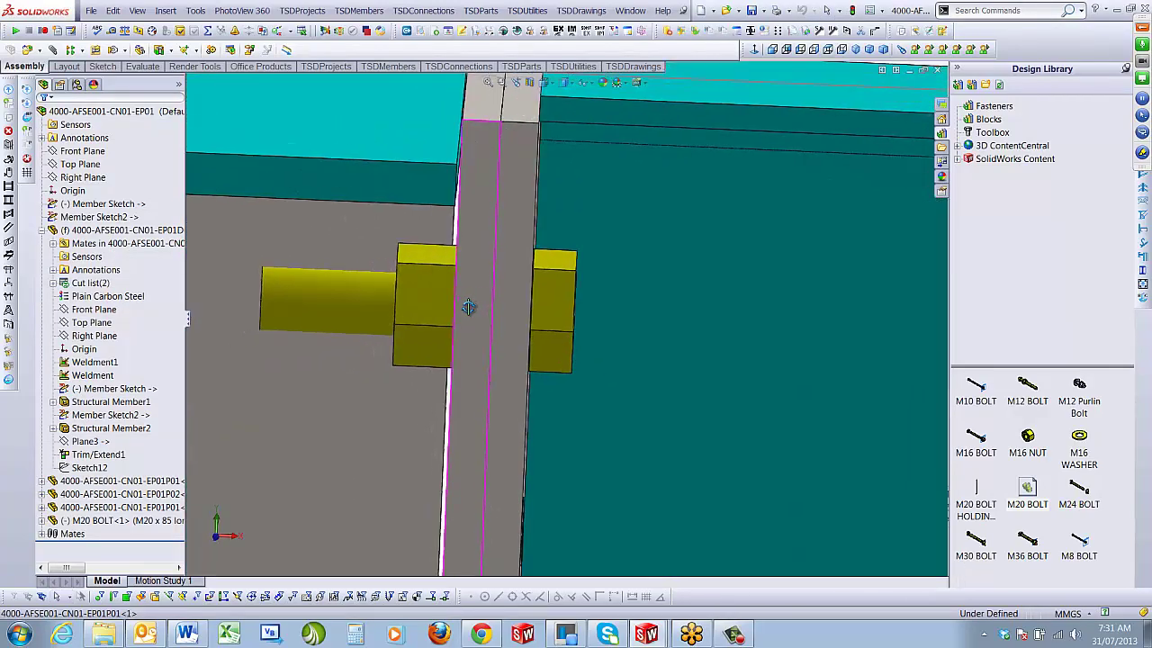
pyautogui.rightClick(400, 308)
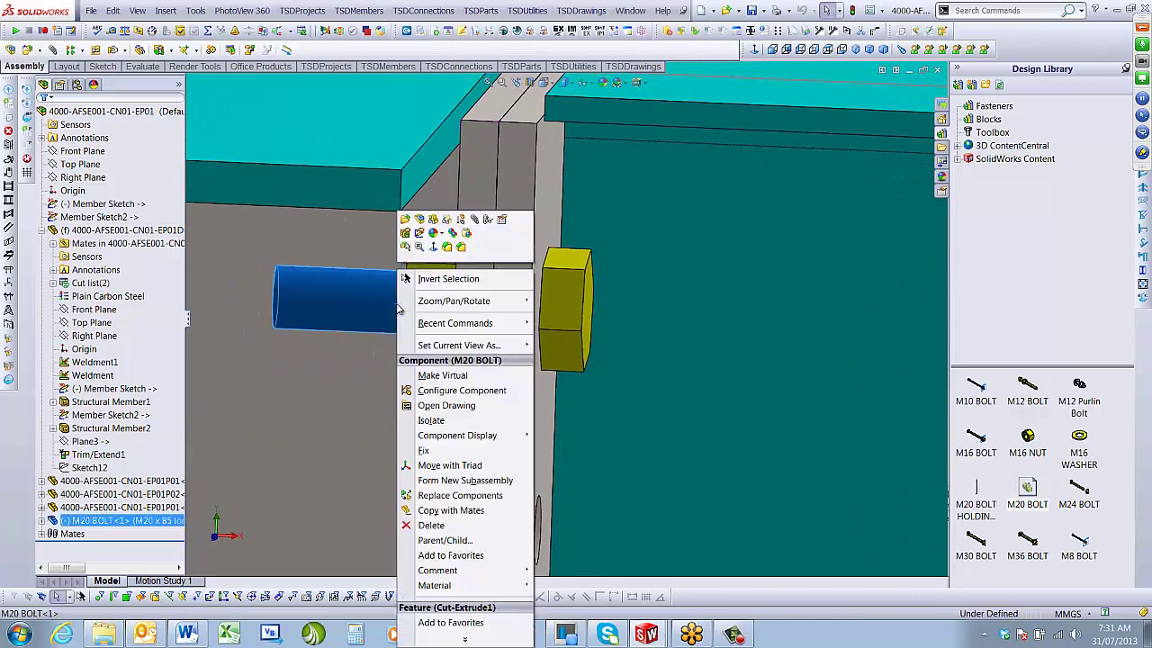
pyautogui.click(502, 221)
pyautogui.click(418, 465)
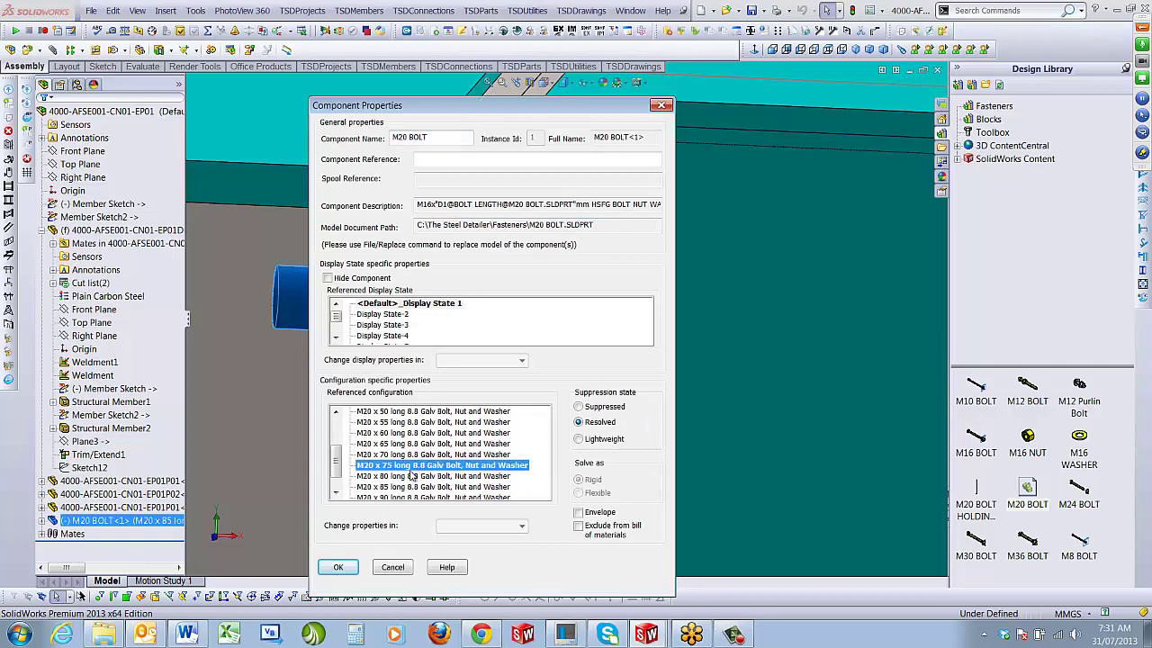
pyautogui.click(340, 567)
# Set the offset of the M20 bolt's MATERIAL THICKNESS plane to 24 mm
pyautogui.scroll(-3, 367, 315)
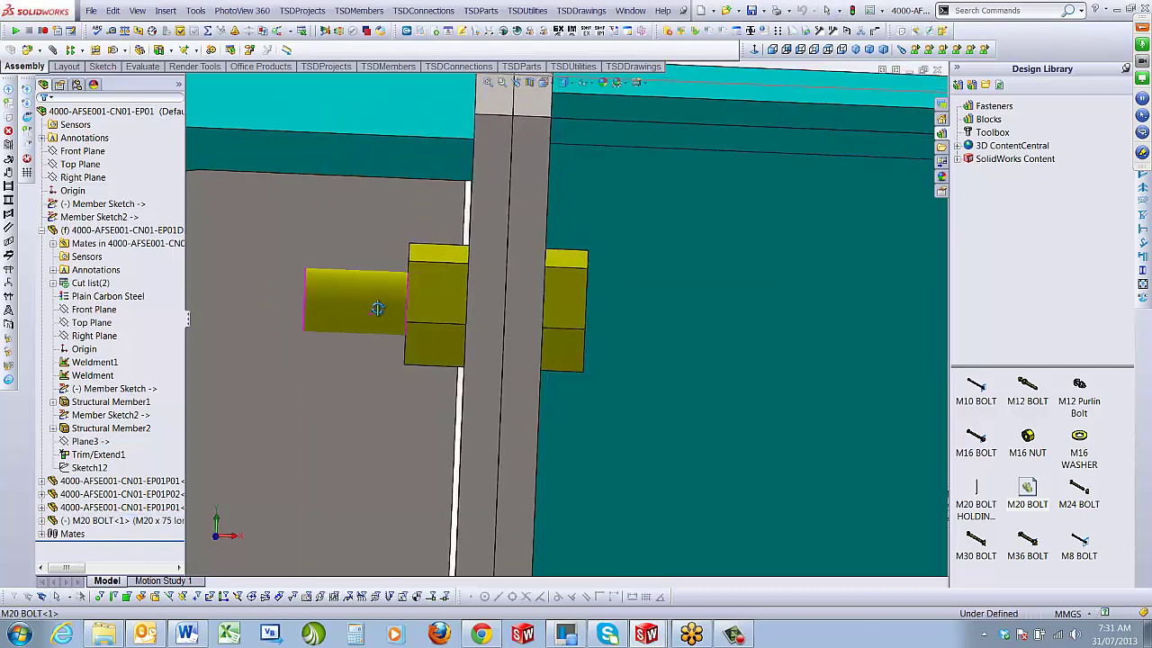
pyautogui.click(433, 294)
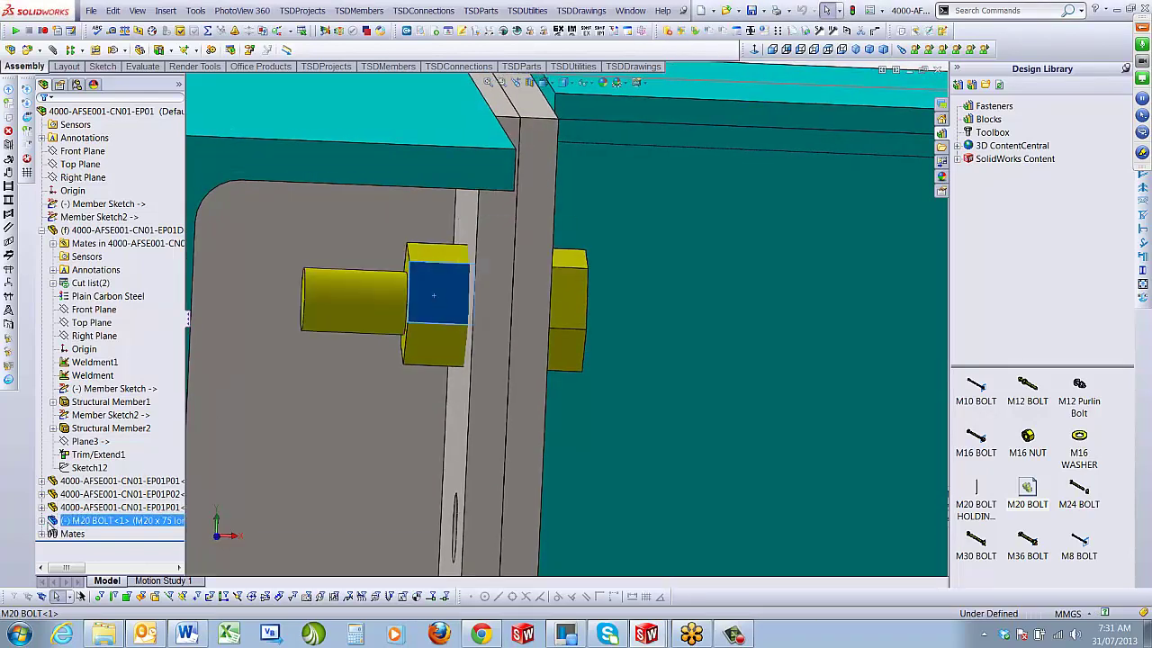
pyautogui.click(42, 521)
pyautogui.click(129, 522)
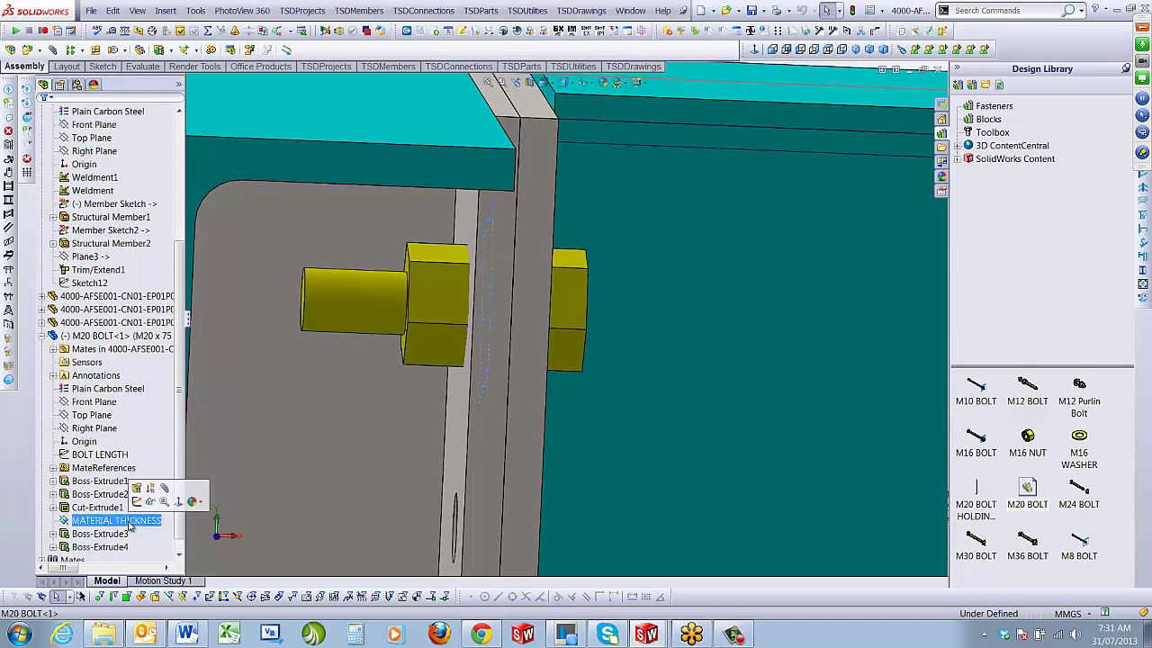
pyautogui.doubleClick(528, 307)
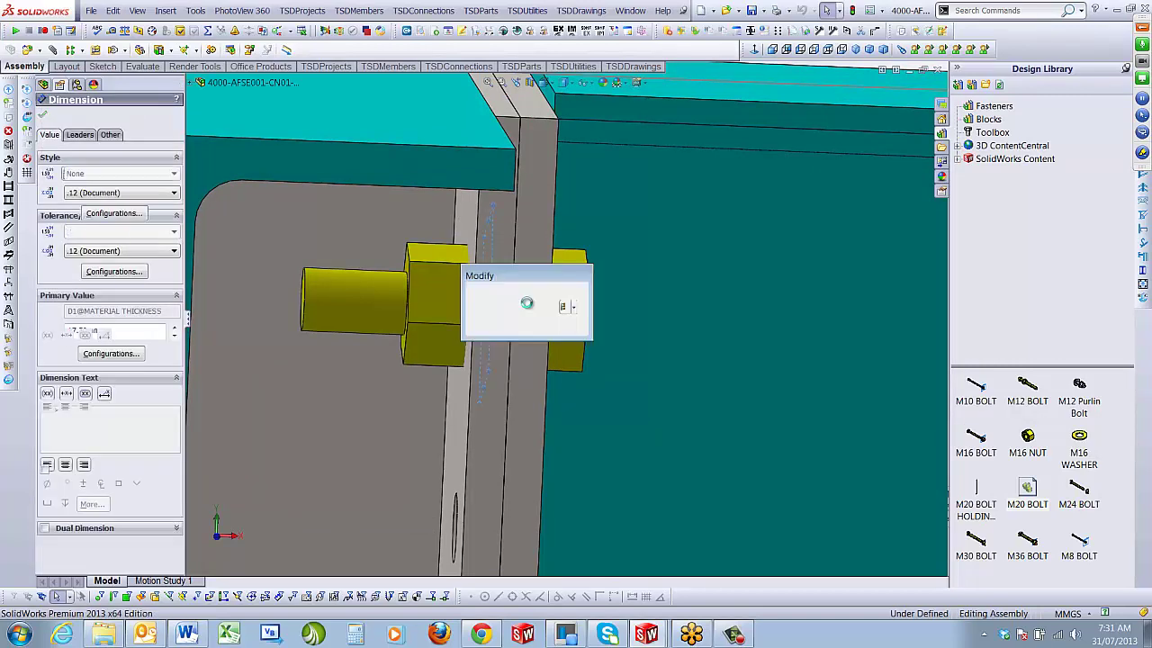
pyautogui.write('24')
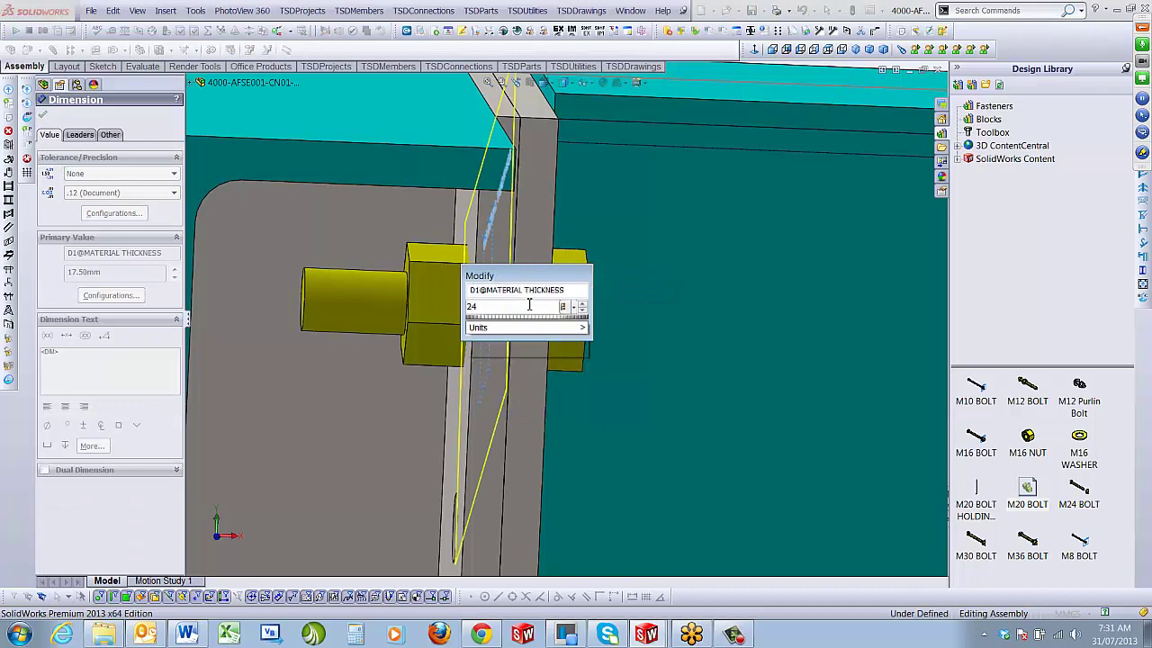
pyautogui.press('Return')
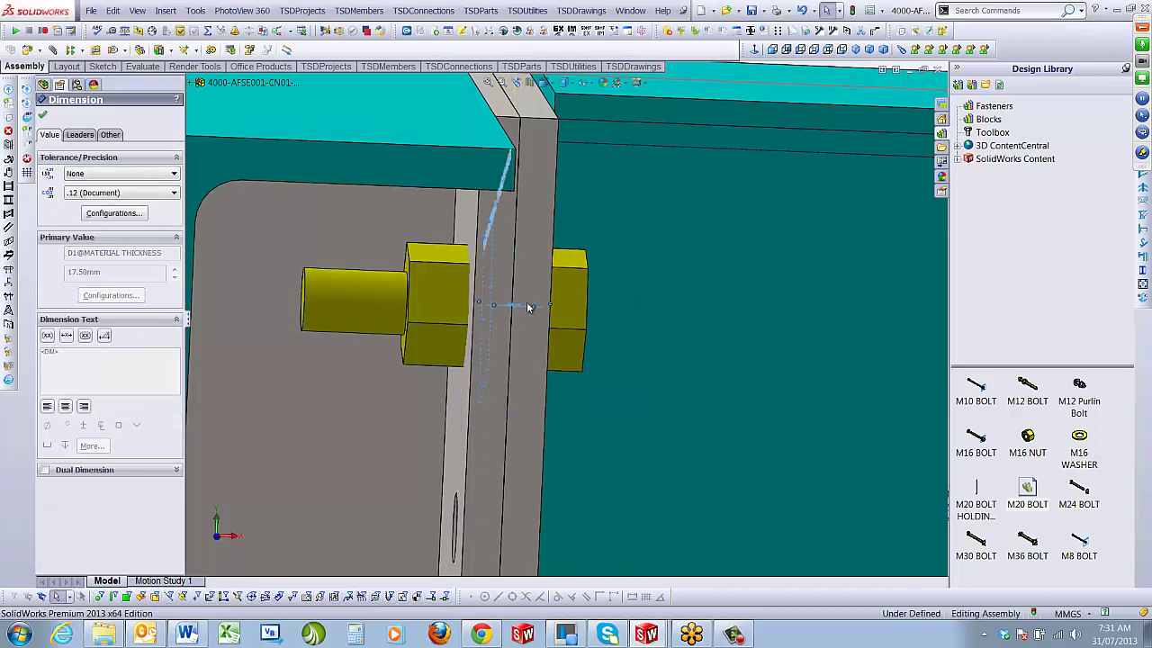
# Add a parallel mate between the M20 bolt's Top Plane and the assembly's Top Plane
pyautogui.moveTo(476, 311); pyautogui.dragTo(219, 368, button='middle')
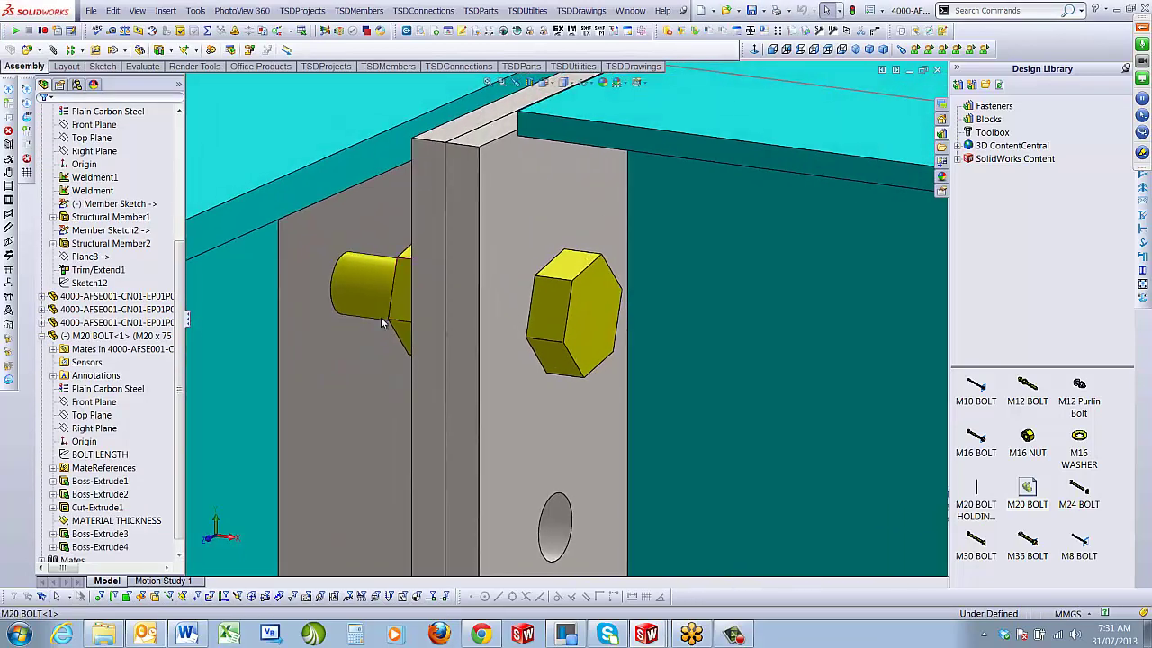
pyautogui.click(90, 414)
pyautogui.moveTo(545, 307); pyautogui.dragTo(535, 327, button='middle')
pyautogui.scroll(2, 539, 322)
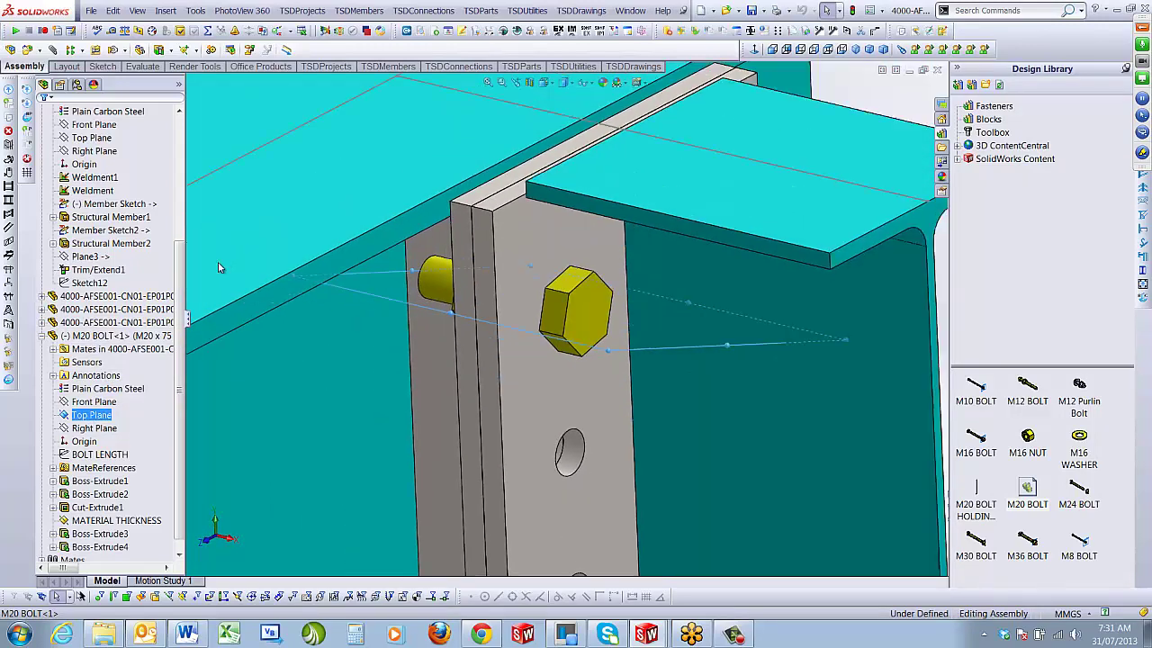
pyautogui.moveTo(181, 272); pyautogui.dragTo(171, 111)
pyautogui.click(80, 164)
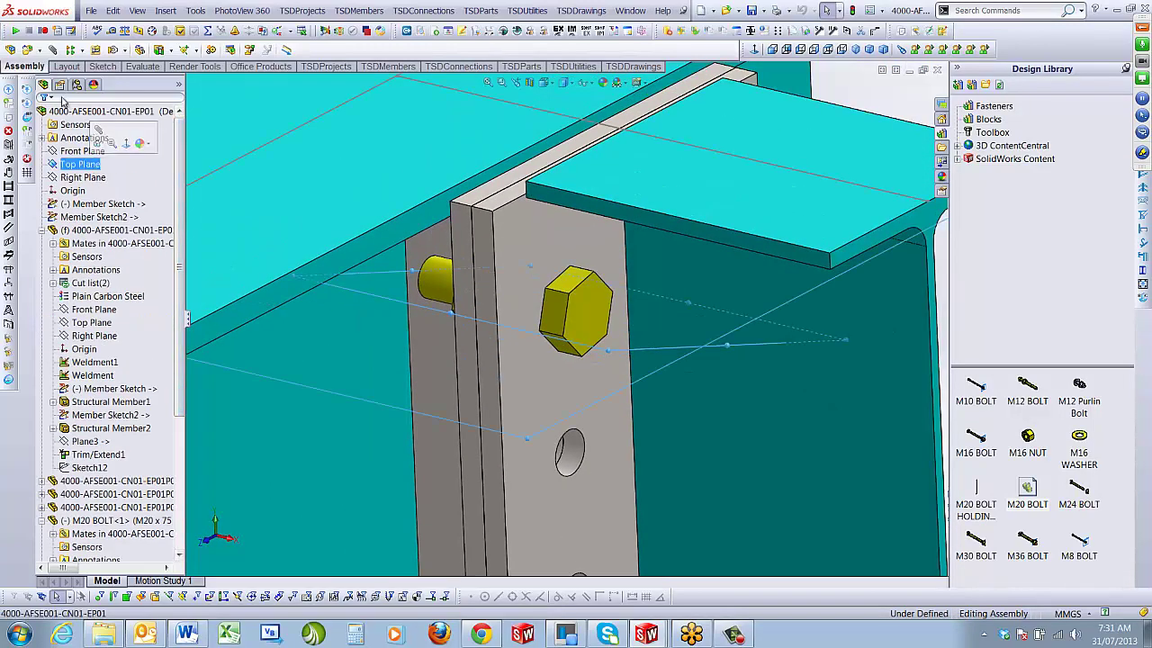
pyautogui.press('m')
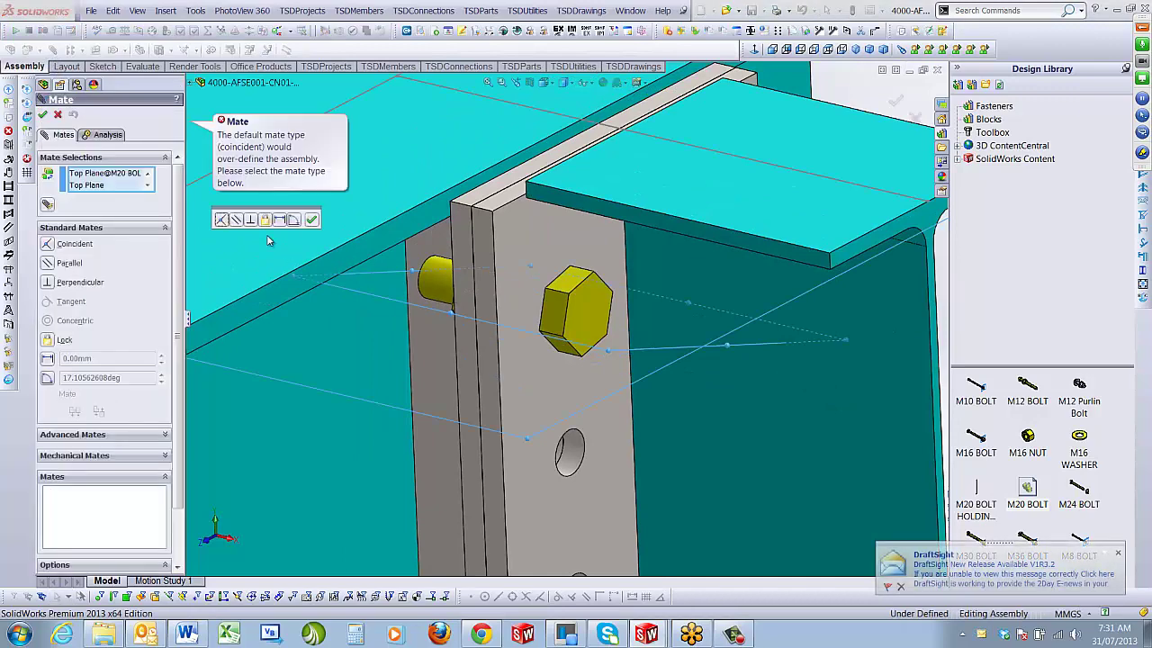
pyautogui.click(235, 220)
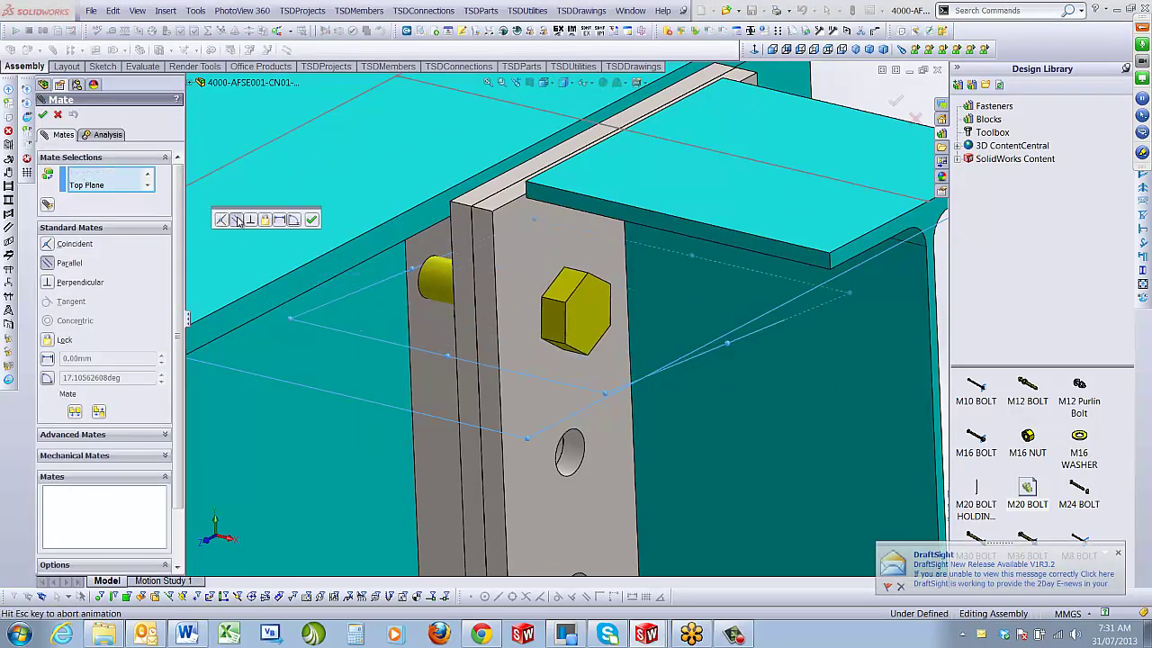
pyautogui.click(43, 115)
pyautogui.click(44, 115)
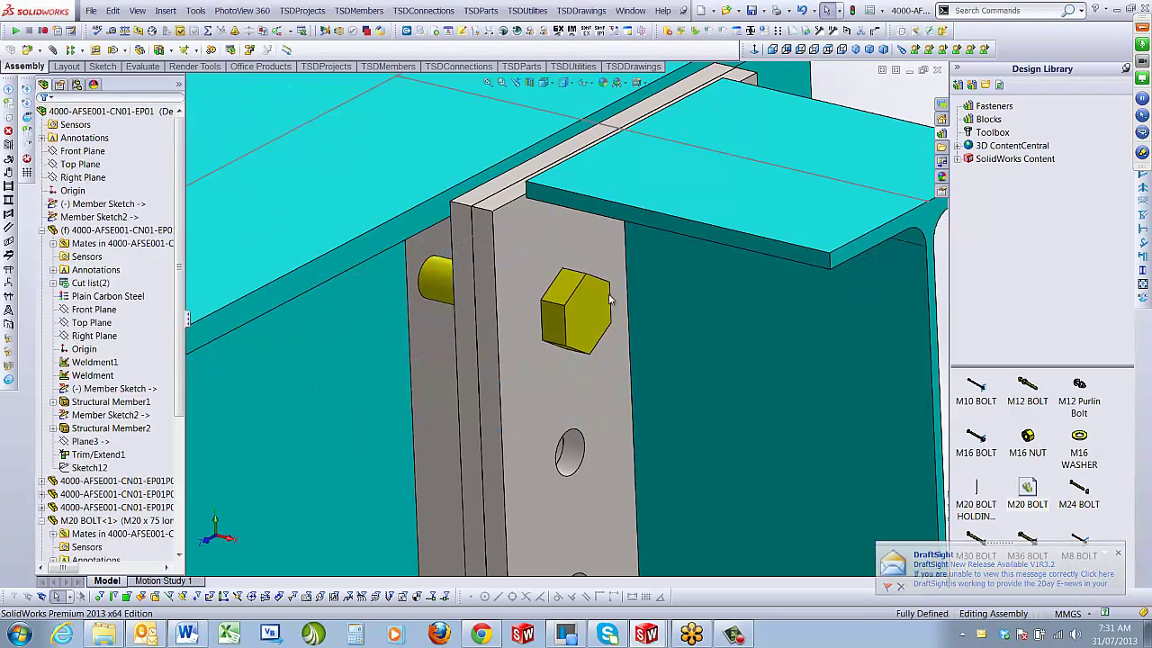
# Collapse the expanded beam part and M20 bolt in the assembly's feature tree
pyautogui.scroll(4, 604, 312)
pyautogui.moveTo(660, 378); pyautogui.dragTo(599, 325, button='middle')
pyautogui.click(43, 230)
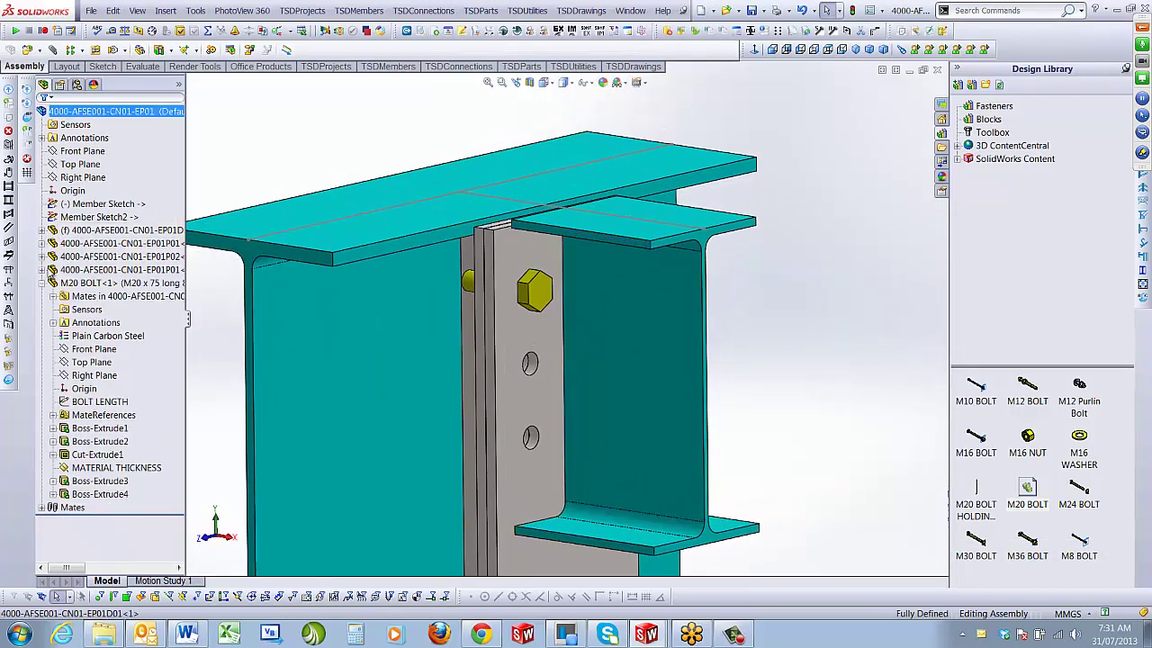
pyautogui.click(43, 283)
pyautogui.click(114, 300)
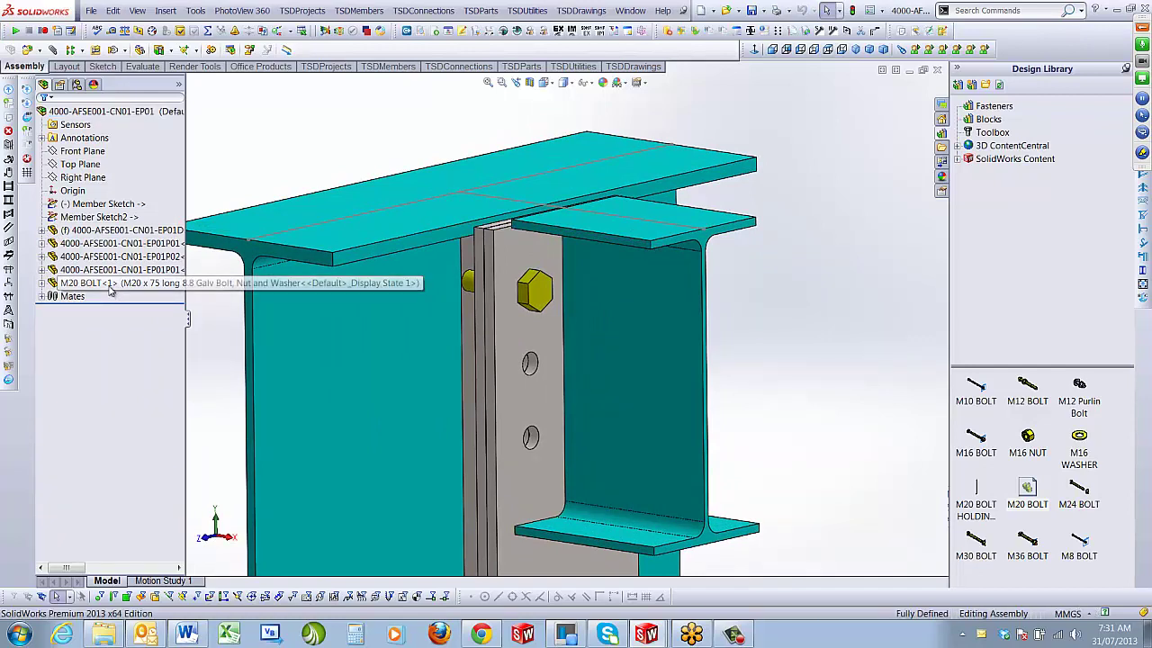
# Make the M20 bolt a virtual component and rename it M20 BOLT
pyautogui.rightClick(114, 284)
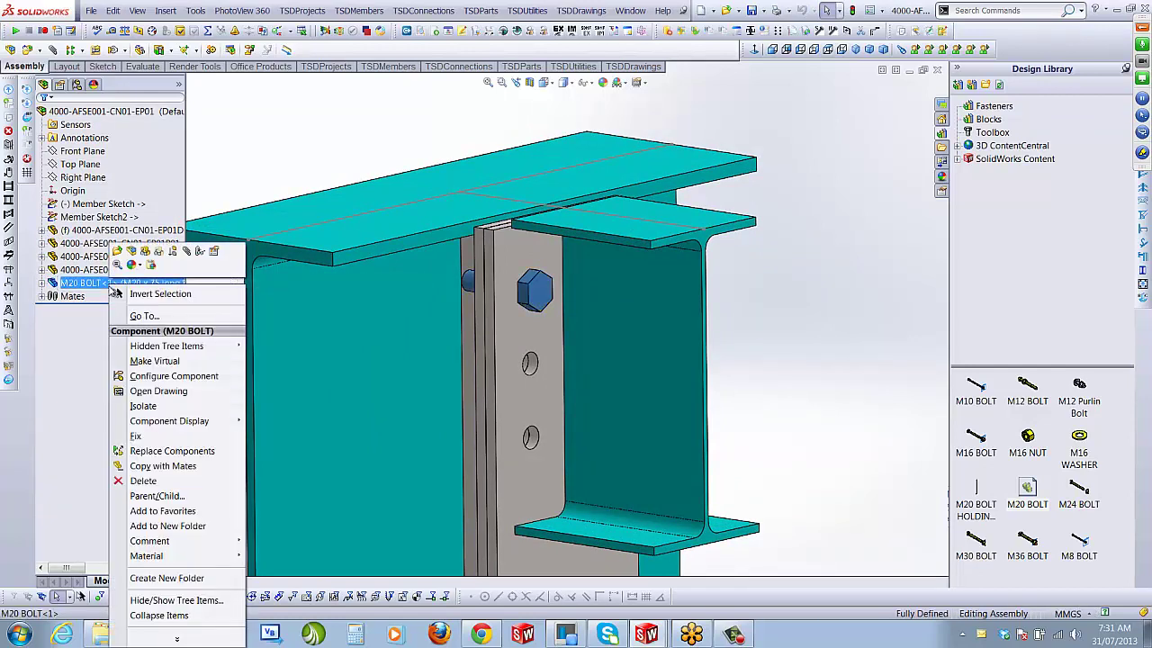
pyautogui.click(171, 362)
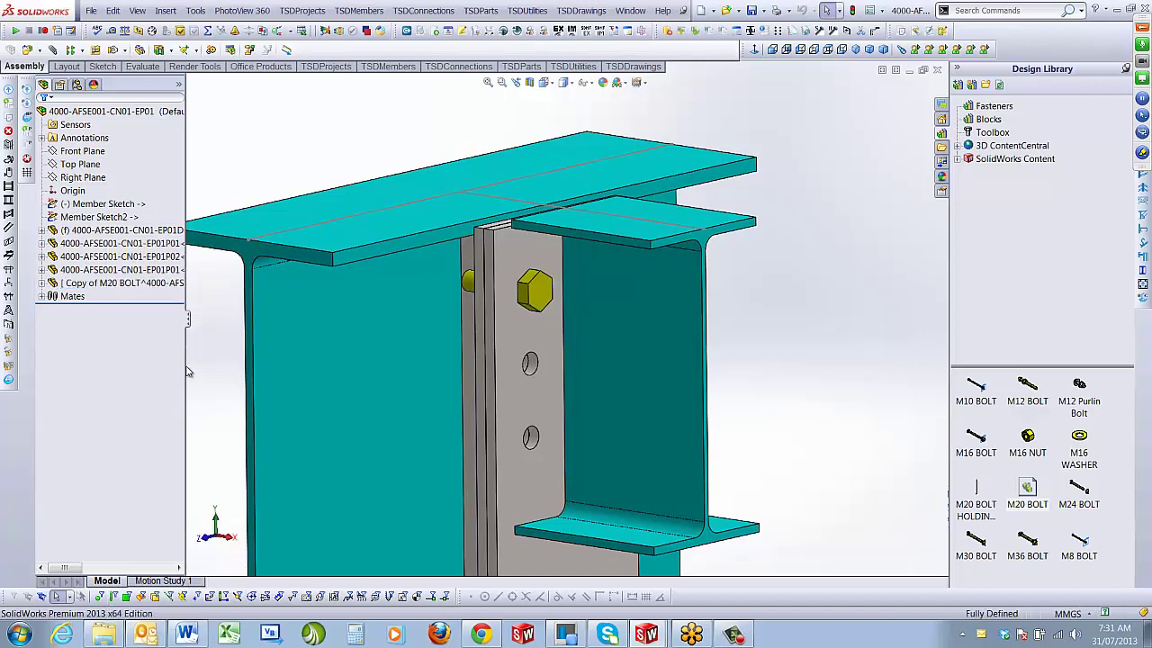
pyautogui.click(104, 284)
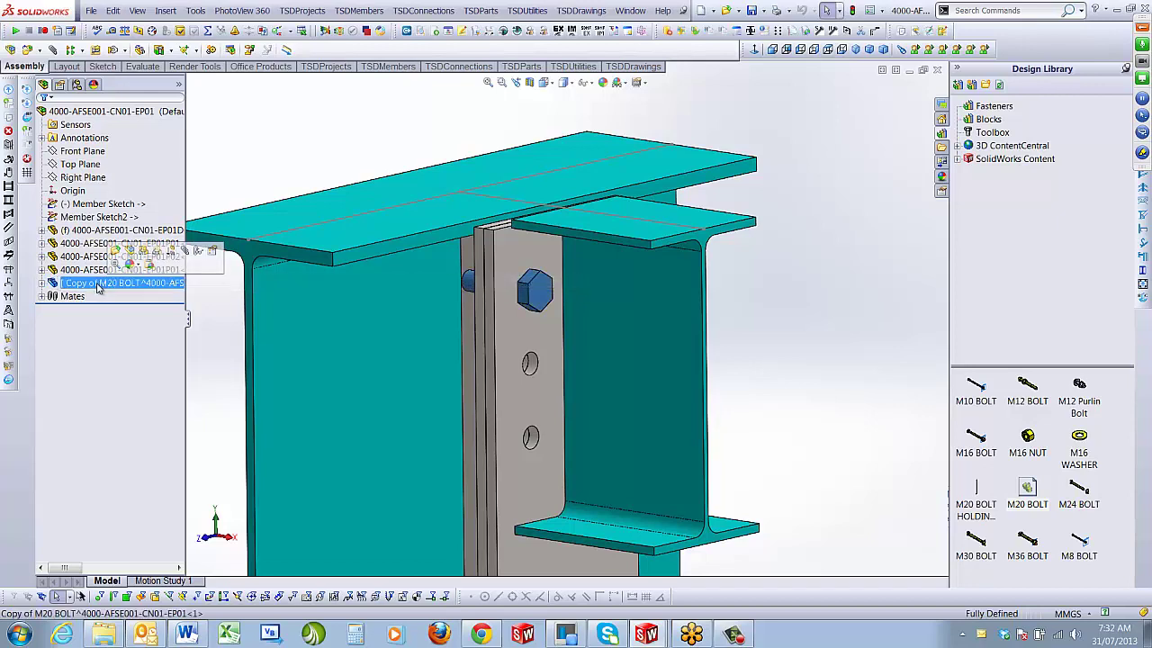
pyautogui.click(95, 285)
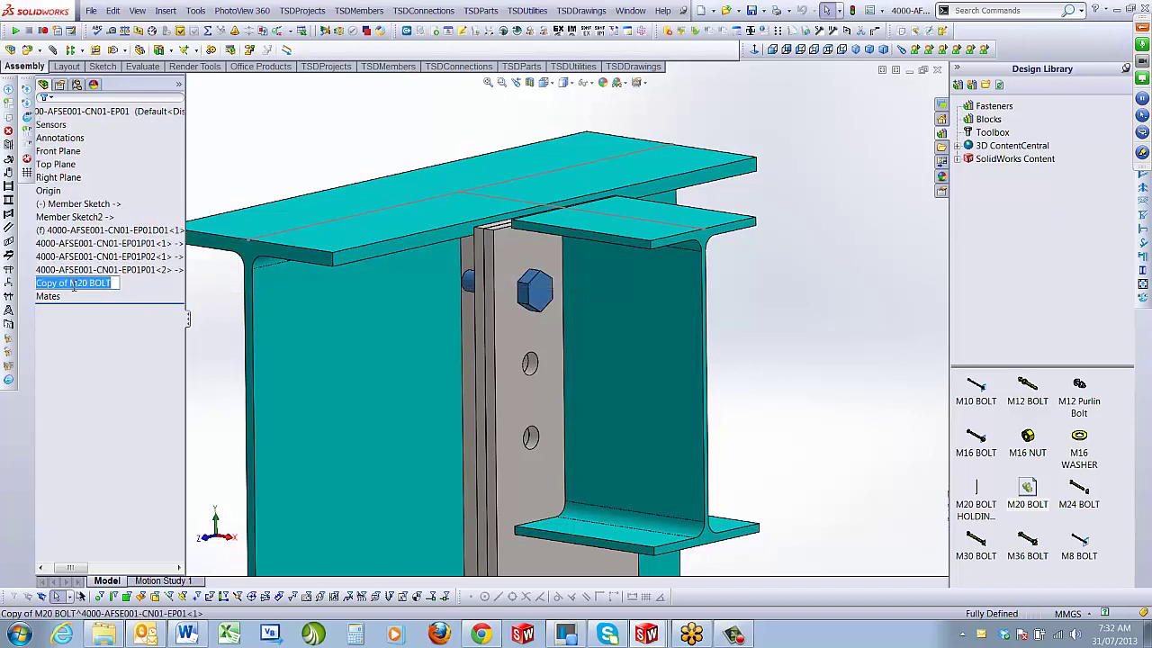
pyautogui.moveTo(70, 285); pyautogui.dragTo(4, 287)
pyautogui.press('Delete')
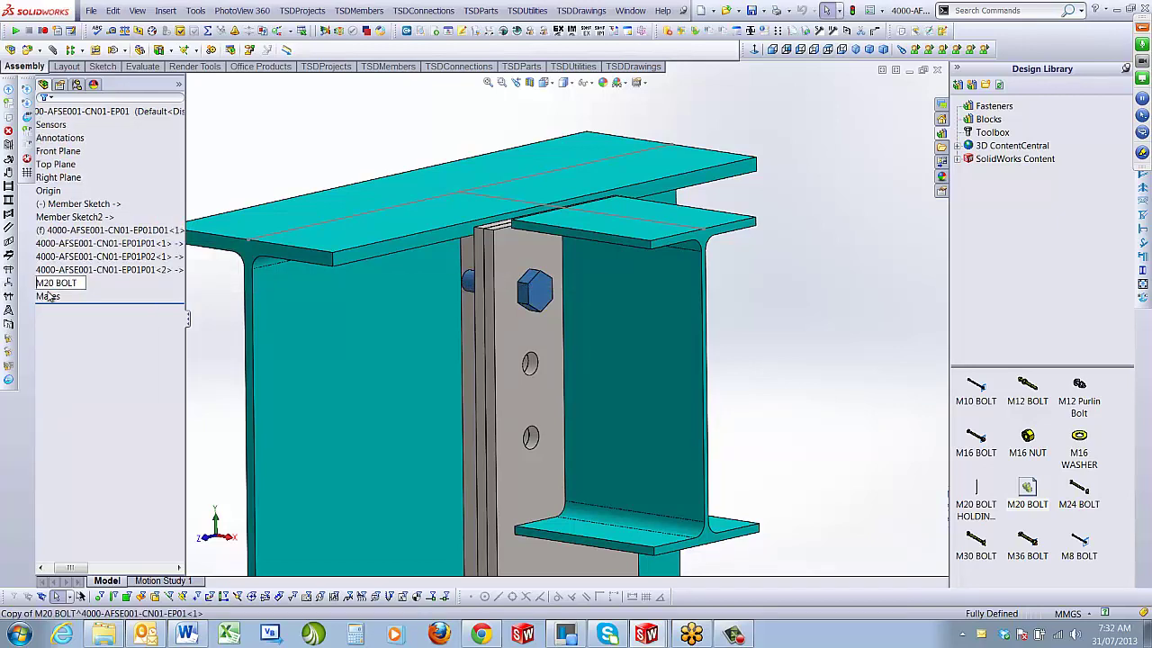
pyautogui.click(334, 125)
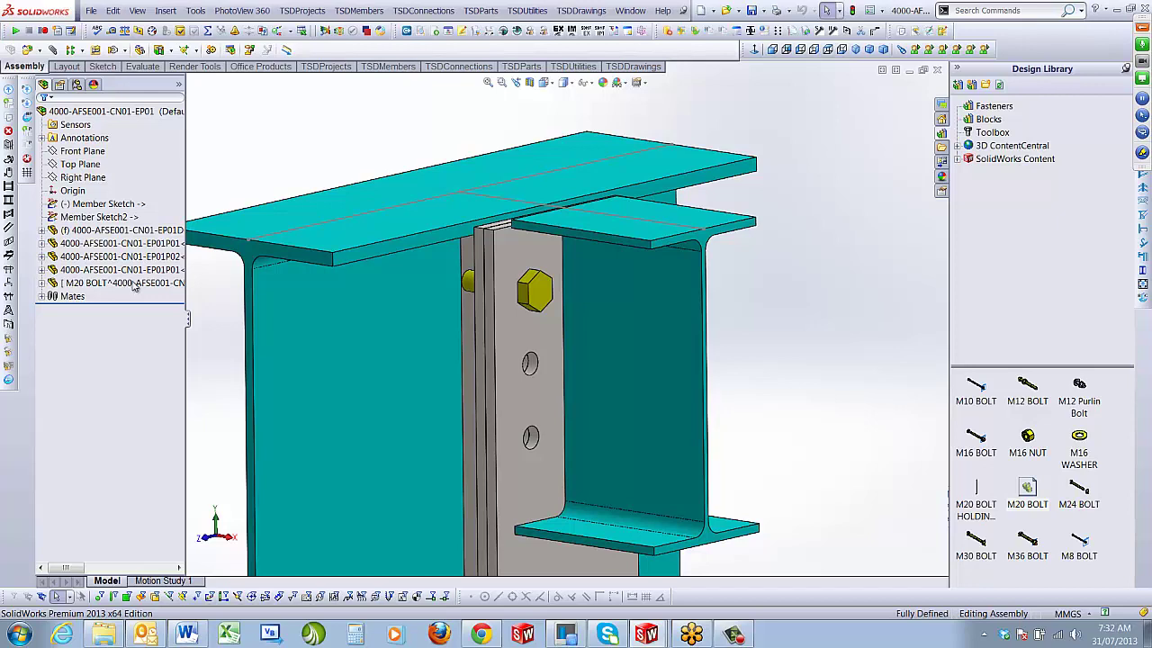
# Copy the M20 bolt with its mates into the two empty holes below it, repeating the coincident and parallel references
pyautogui.click(133, 283)
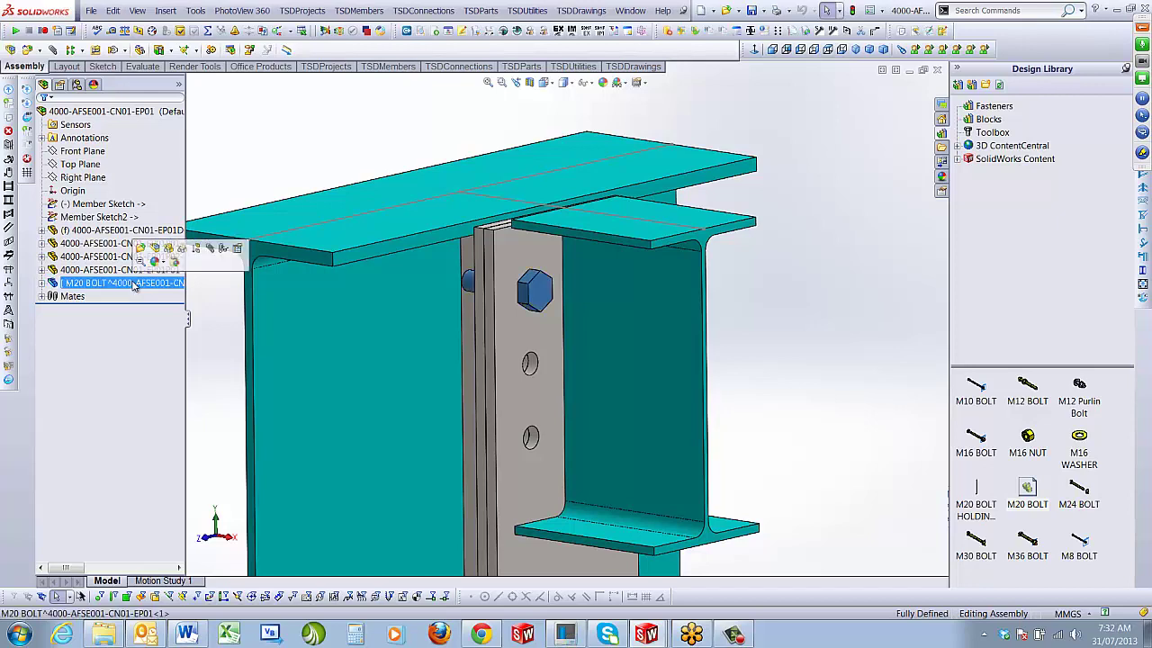
pyautogui.rightClick(132, 283)
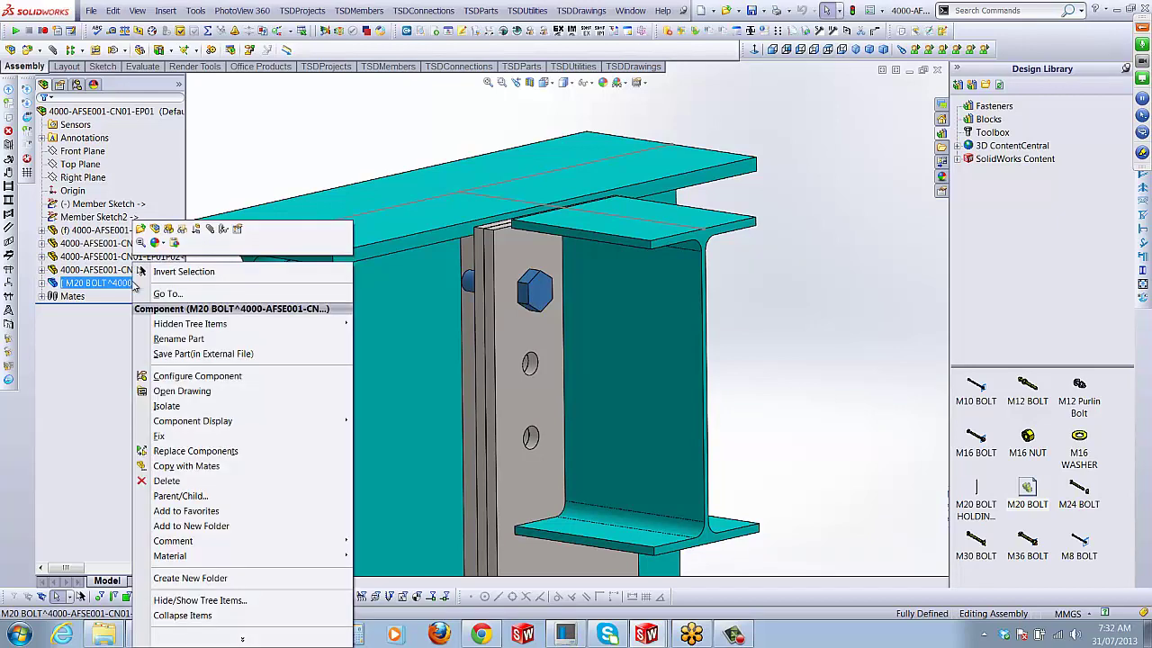
pyautogui.click(208, 466)
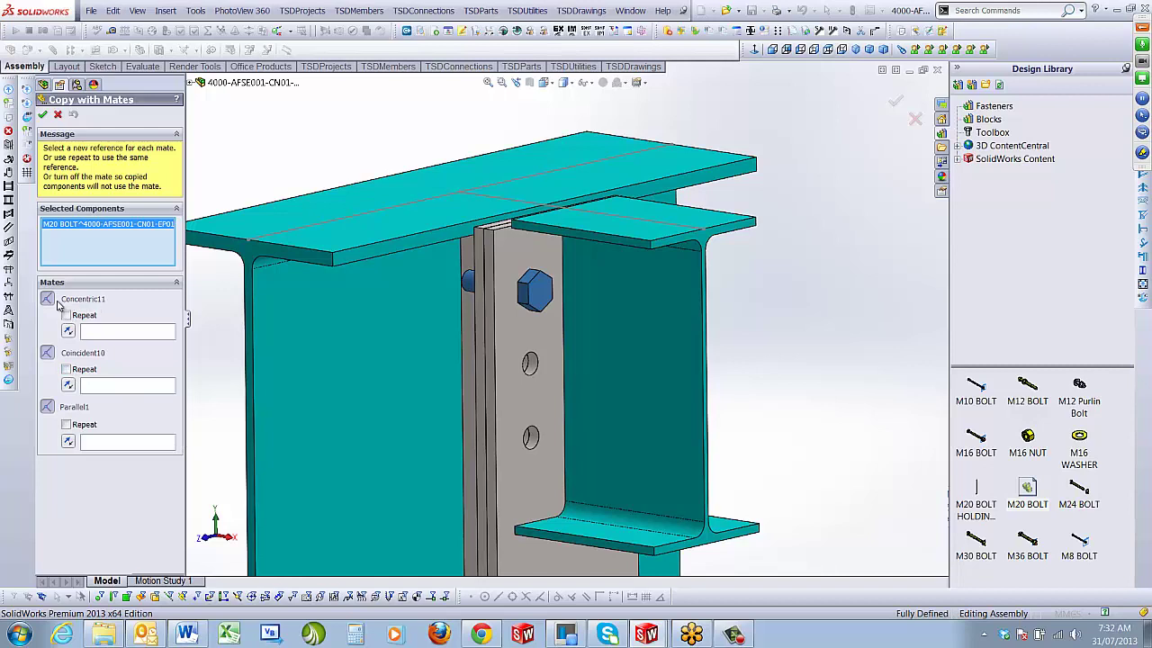
pyautogui.click(69, 370)
pyautogui.click(72, 424)
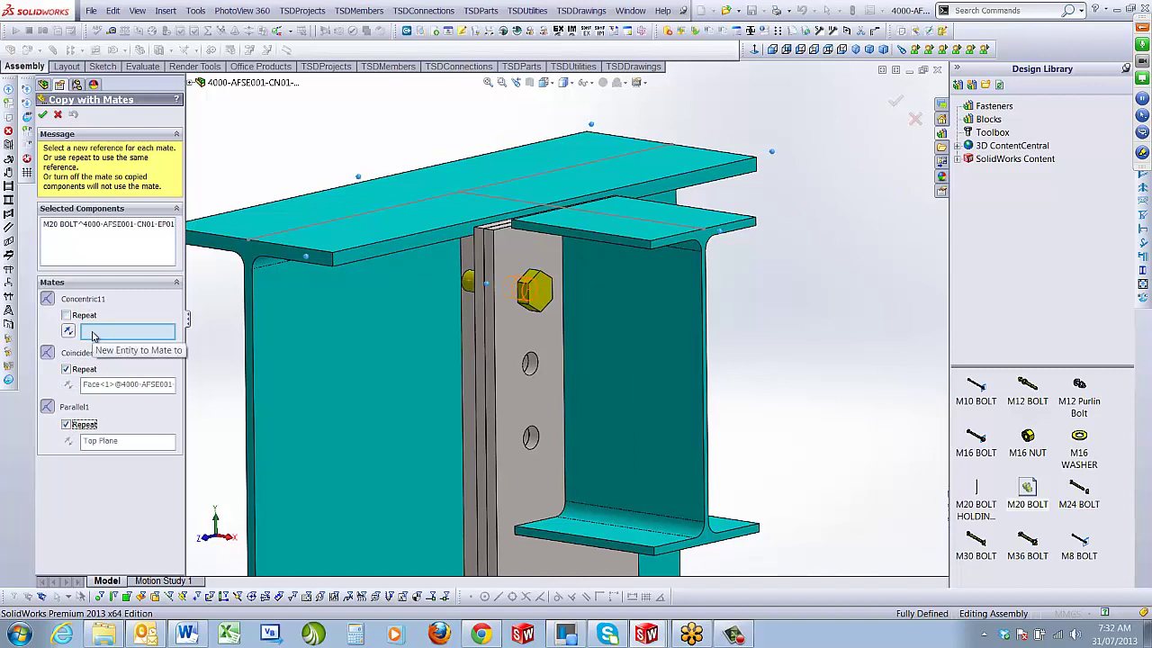
pyautogui.scroll(-3, 612, 374)
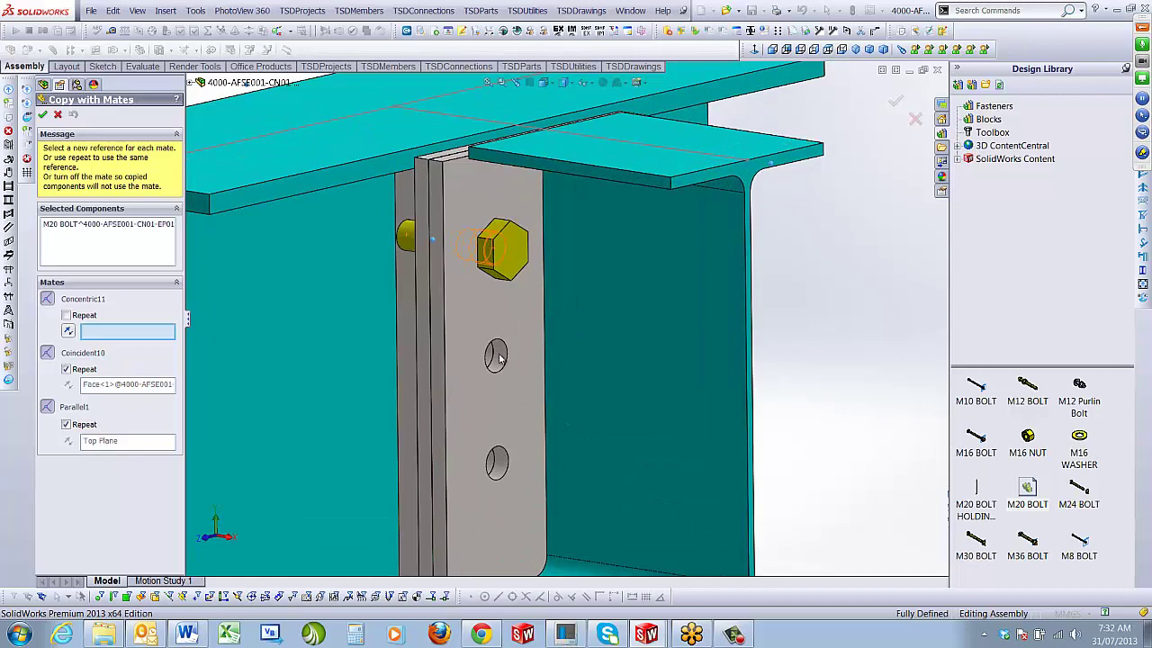
pyautogui.click(500, 358)
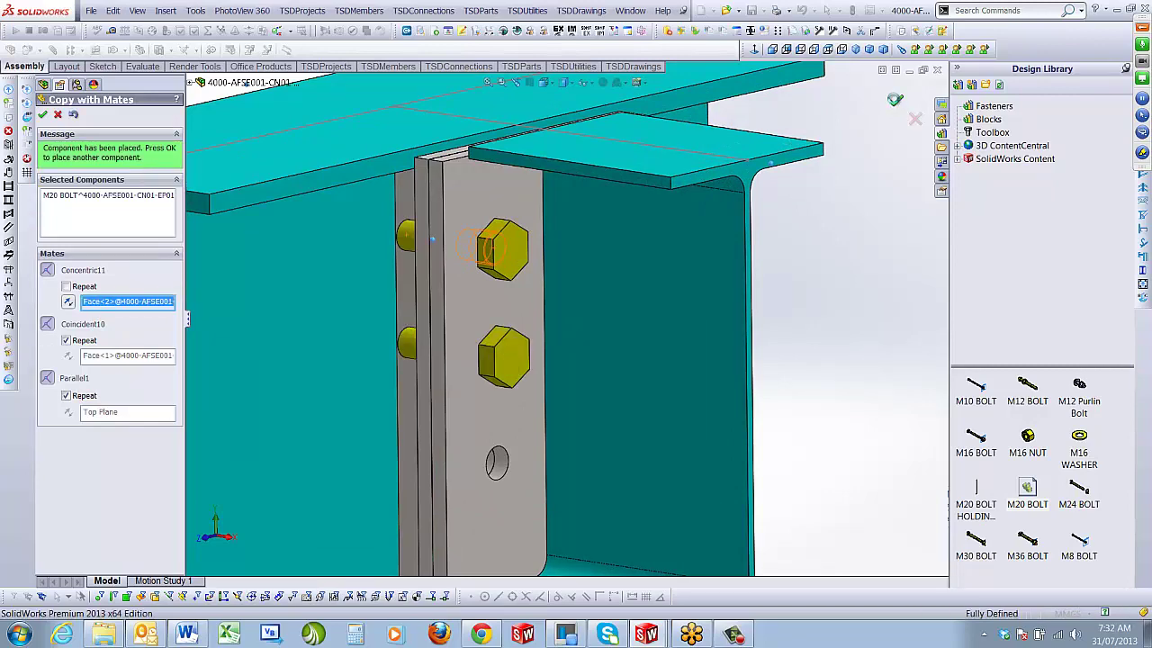
pyautogui.click(506, 460)
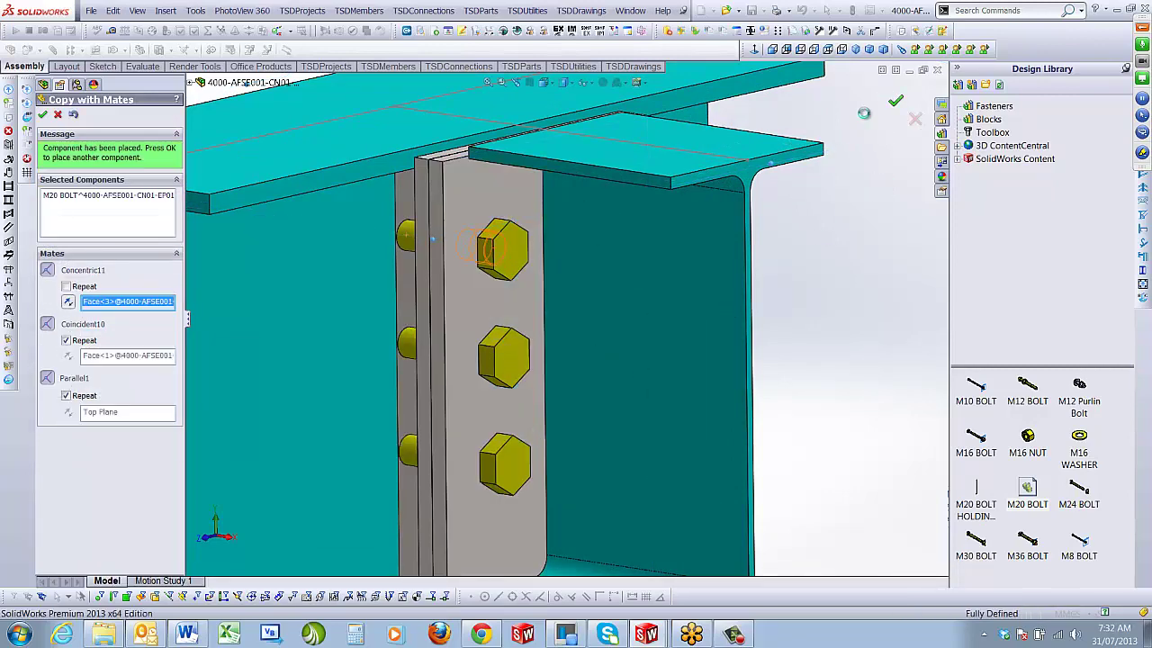
# Place further mated copies of the M20 bolt in the three end plate holes on the opposite side of the beam web
pyautogui.scroll(-1, 474, 384)
pyautogui.moveTo(474, 385); pyautogui.dragTo(457, 343, button='middle')
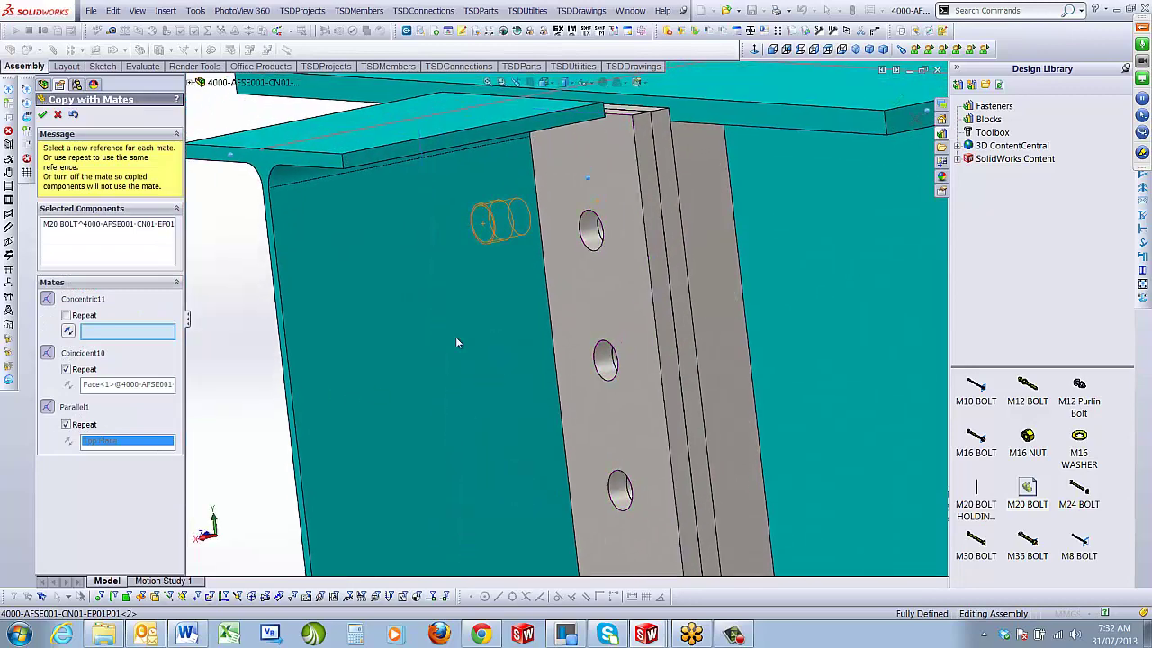
pyautogui.click(591, 233)
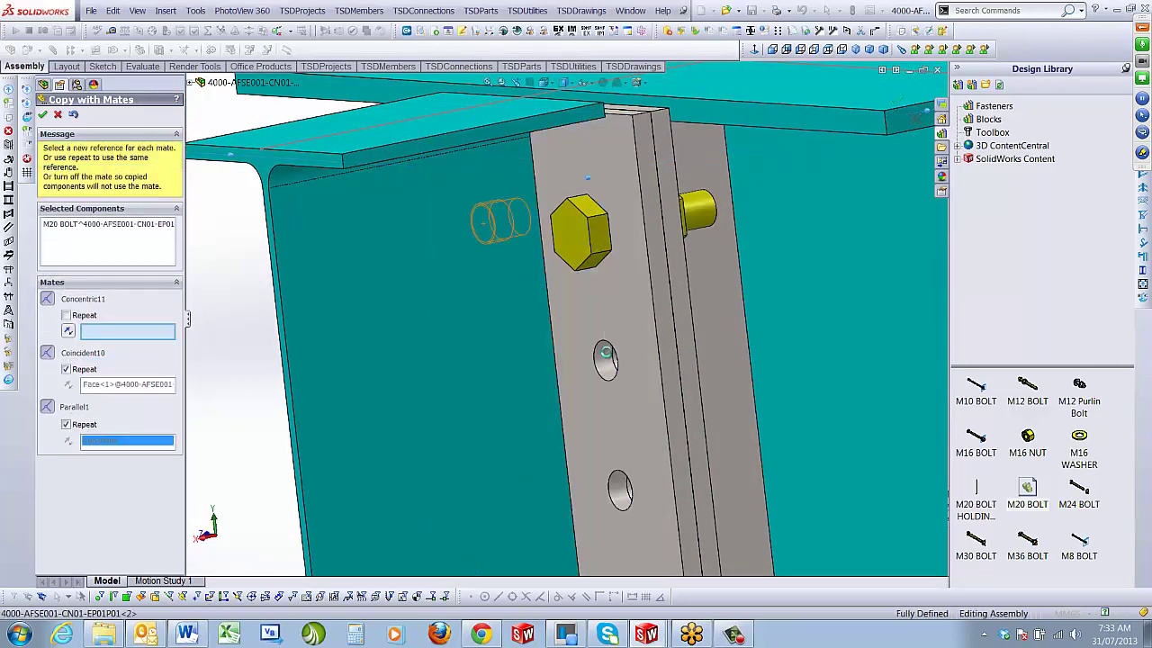
pyautogui.click(606, 352)
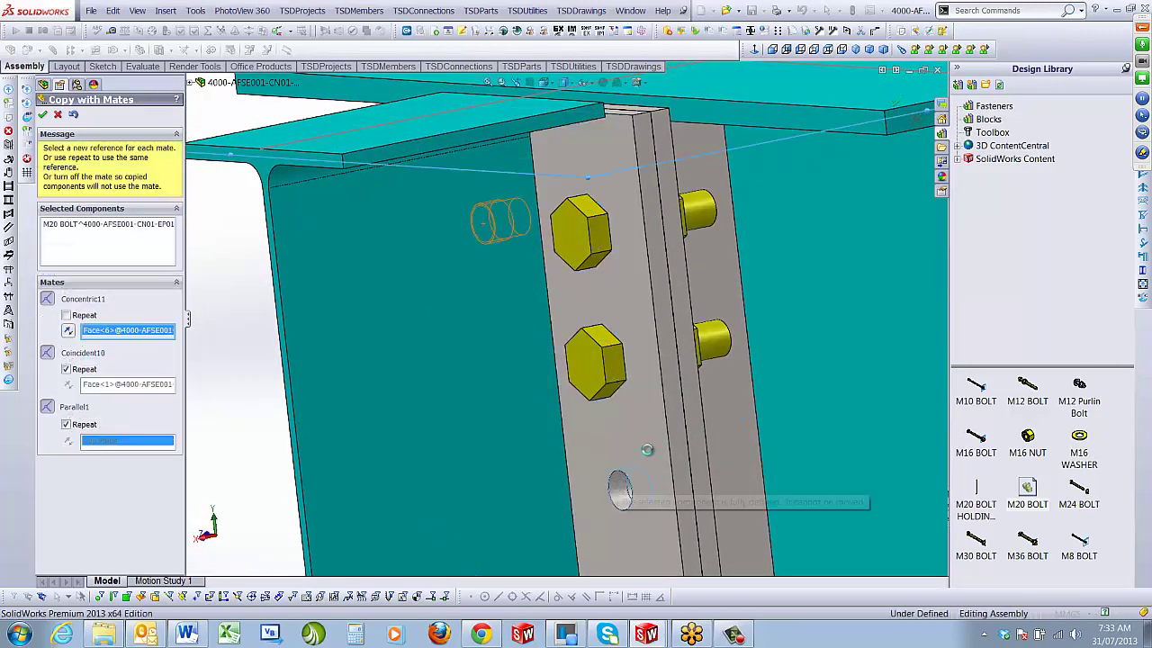
pyautogui.click(620, 485)
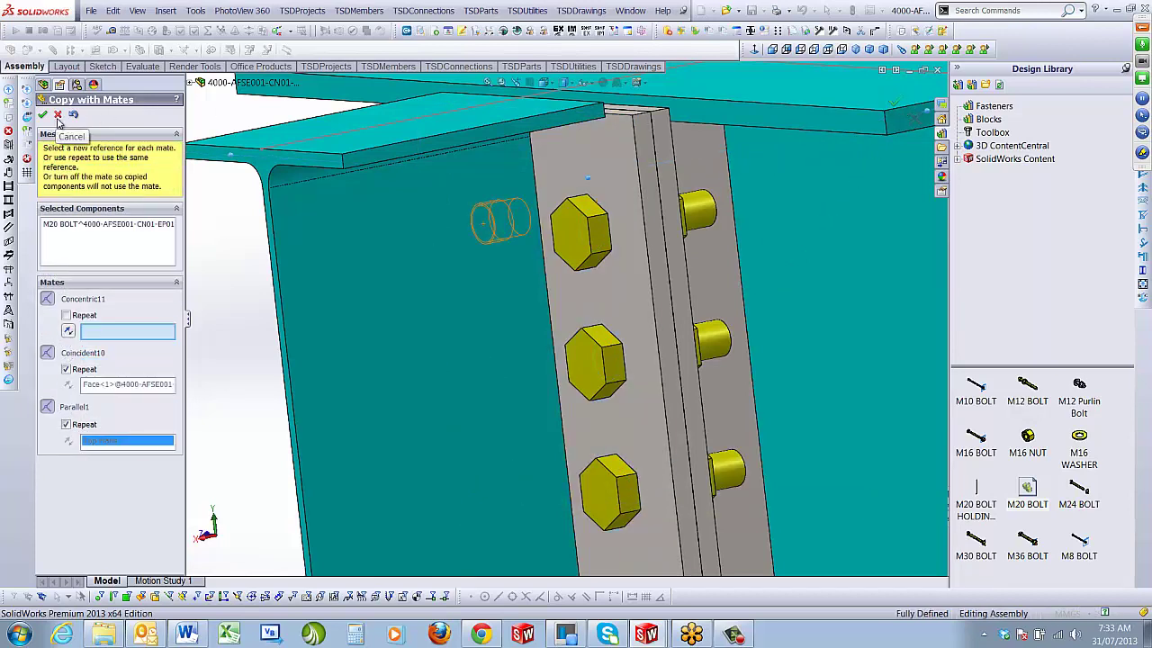
pyautogui.click(58, 117)
# Exclude all six M20 bolts from the bill of materials in their shared component properties
pyautogui.scroll(3, 674, 311)
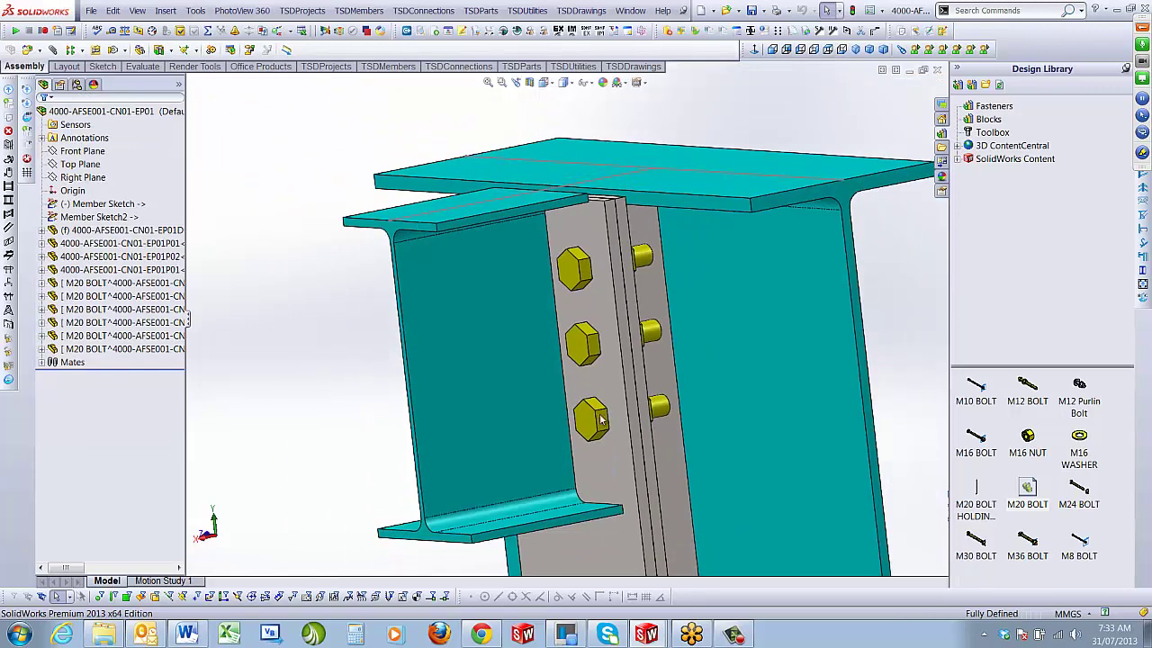
pyautogui.moveTo(603, 416); pyautogui.dragTo(720, 453, button='middle')
pyautogui.scroll(3, 583, 463)
pyautogui.moveTo(610, 435); pyautogui.dragTo(595, 360, button='middle')
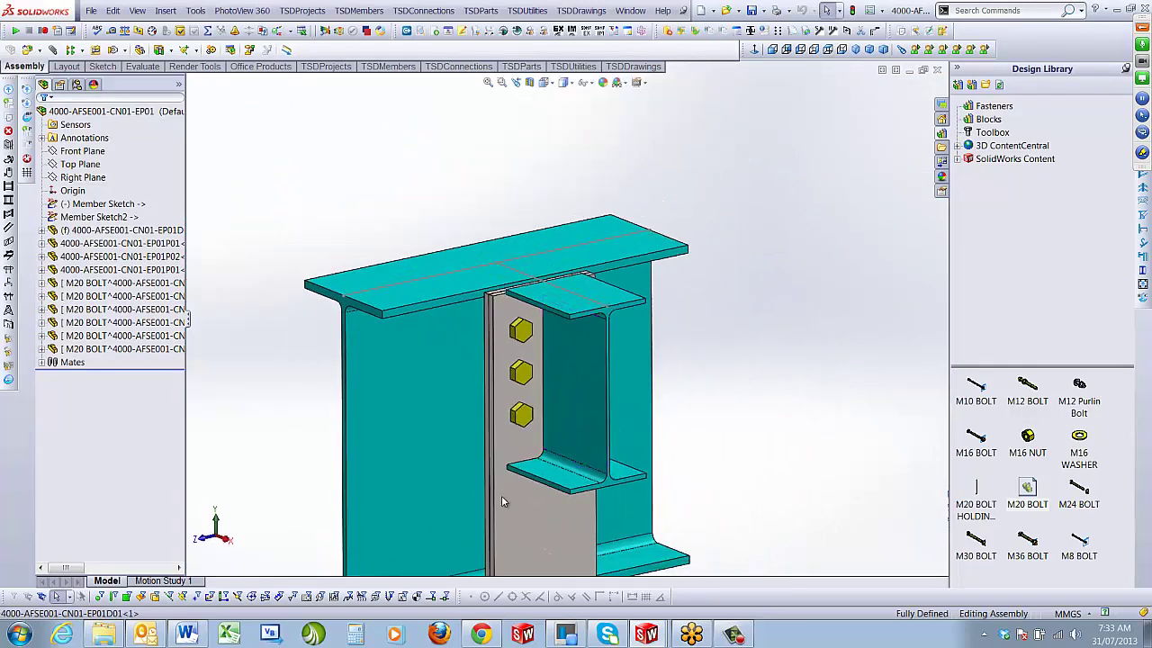
pyautogui.click(126, 283)
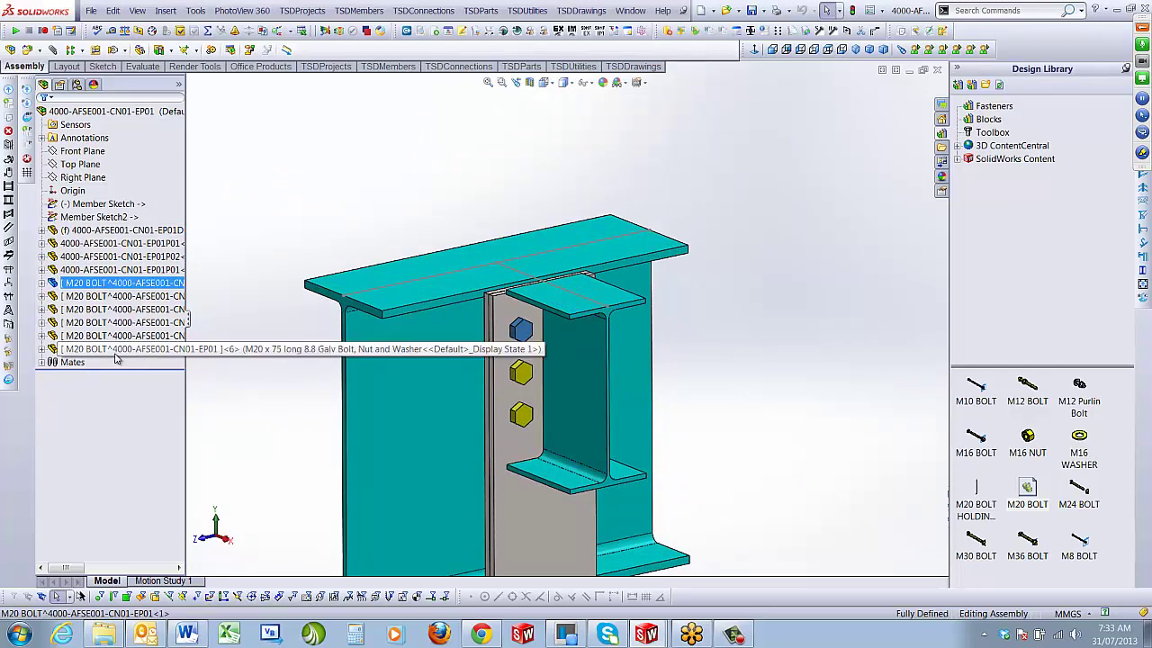
pyautogui.keyDown('shift'); pyautogui.click(131, 354); pyautogui.keyUp('shift')
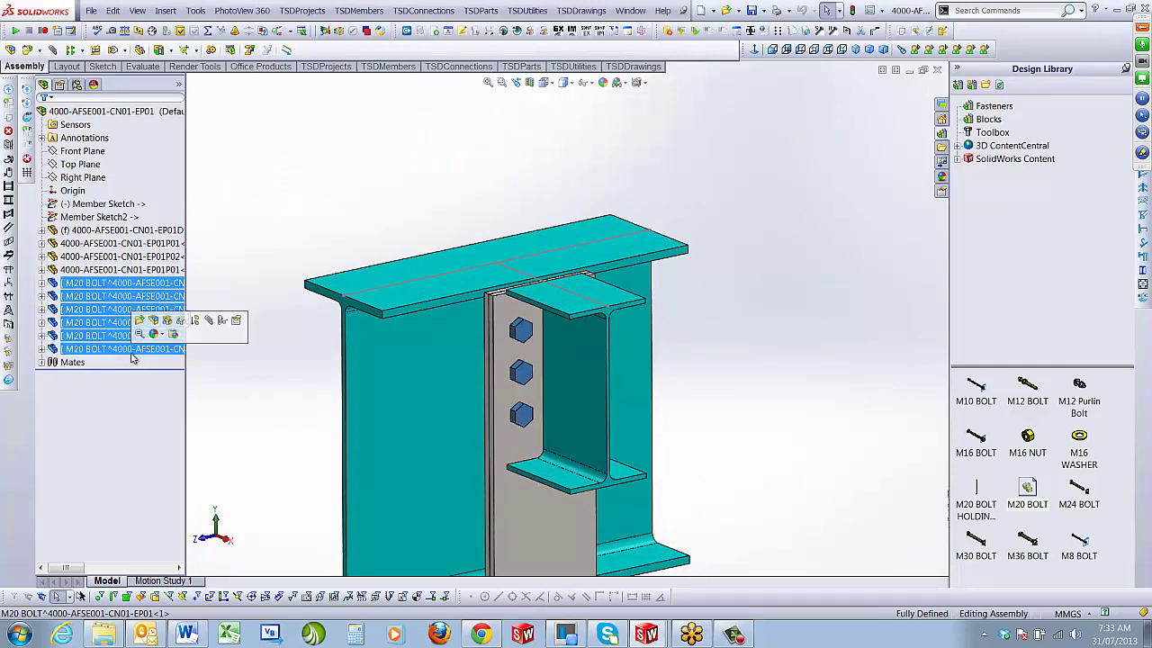
pyautogui.rightClick(132, 356)
pyautogui.click(236, 290)
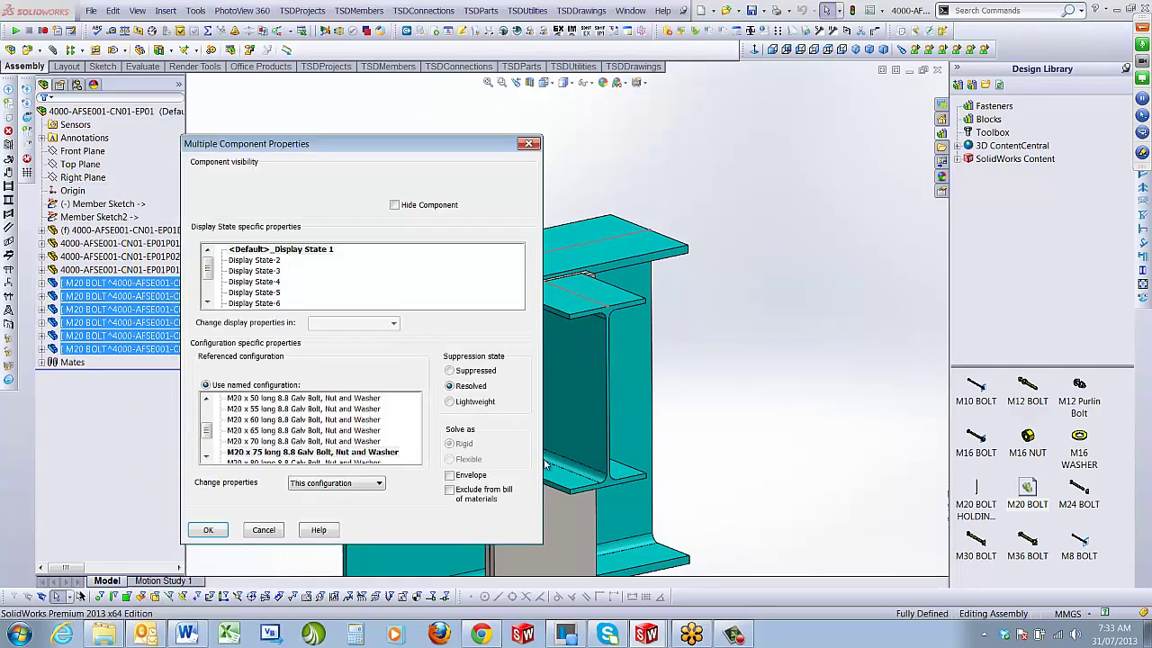
pyautogui.click(457, 494)
pyautogui.click(207, 530)
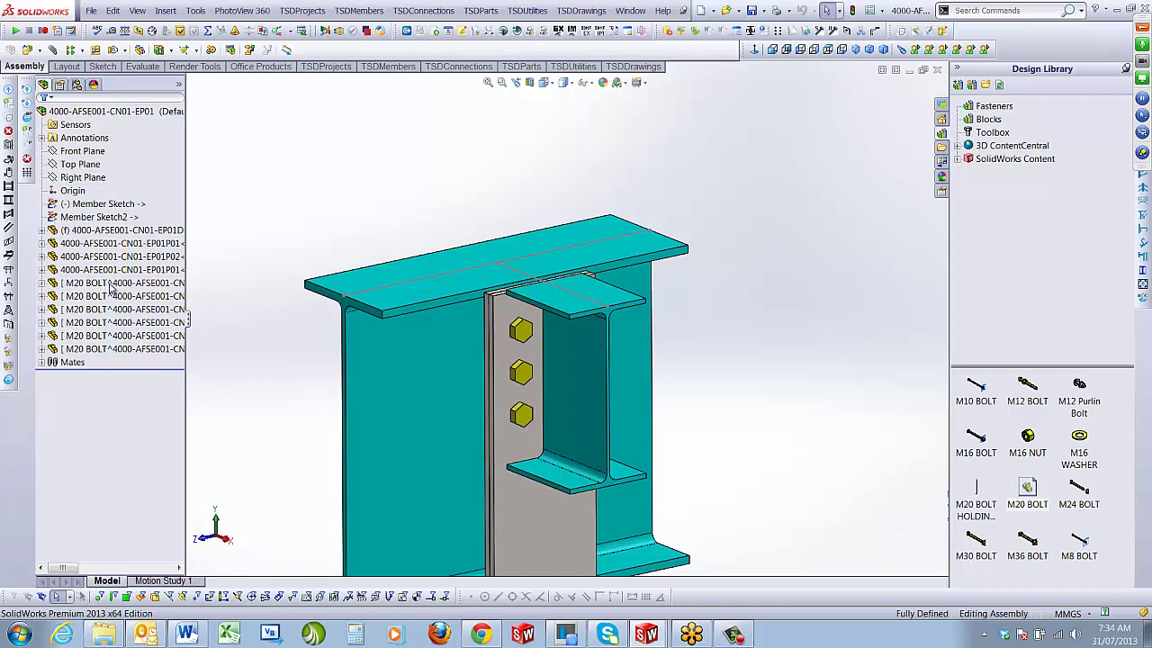
# Check the bill of materials exclusion in the first M20 bolt's component properties and inspect the bolted connection
pyautogui.rightClick(112, 286)
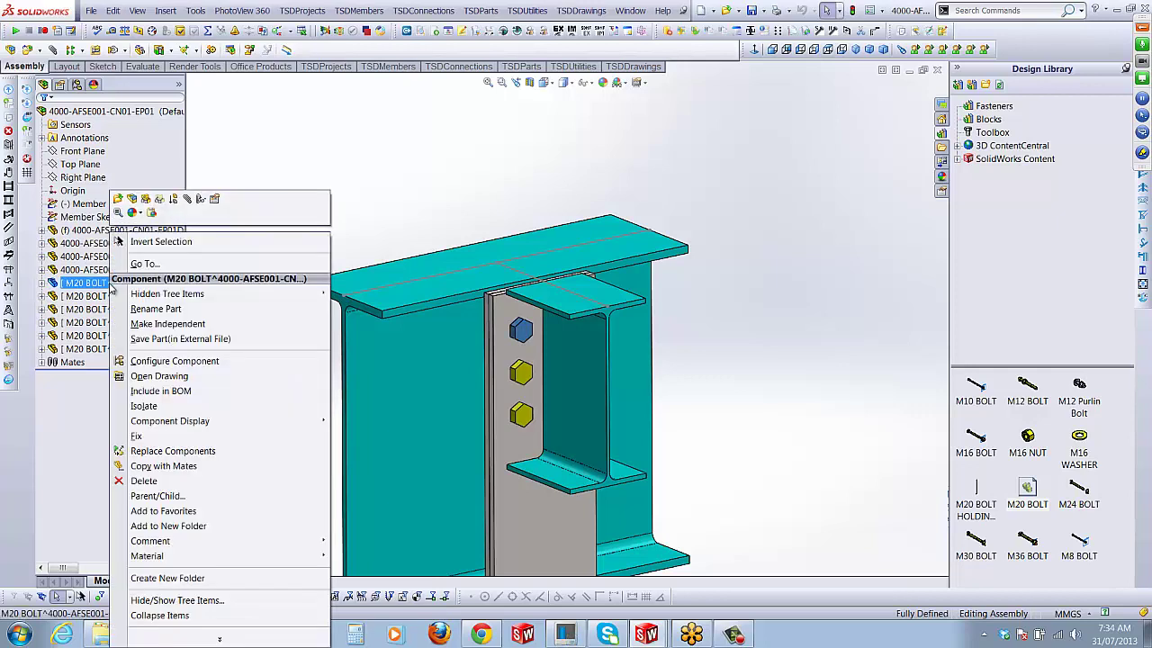
pyautogui.click(214, 200)
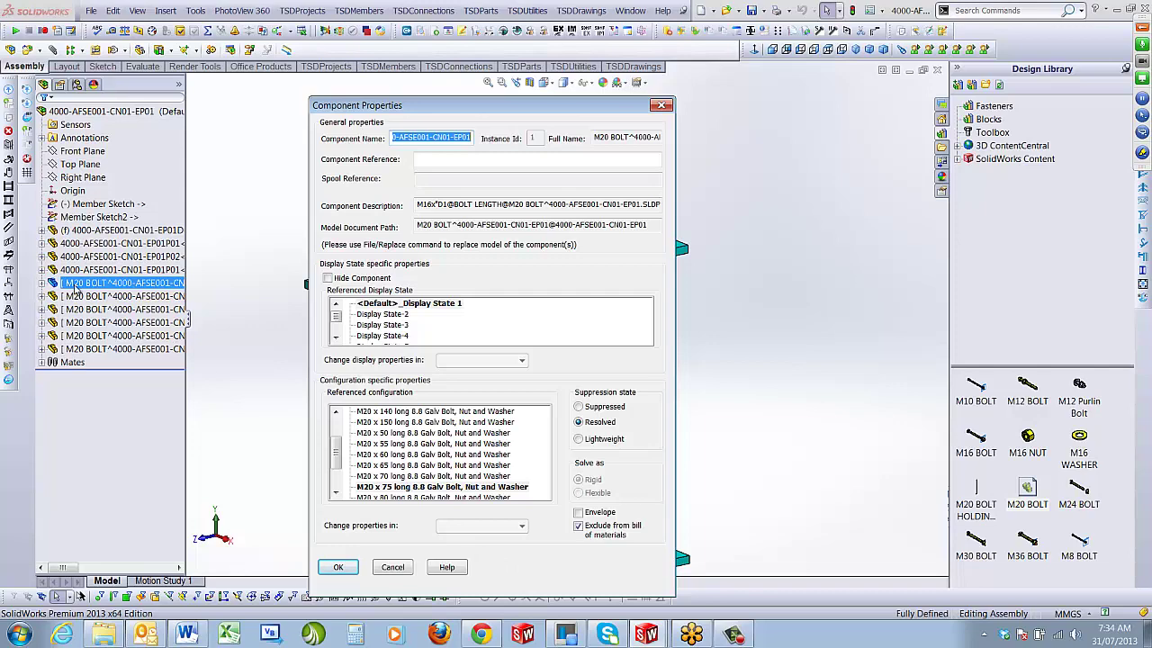
pyautogui.click(400, 567)
pyautogui.scroll(3, 574, 444)
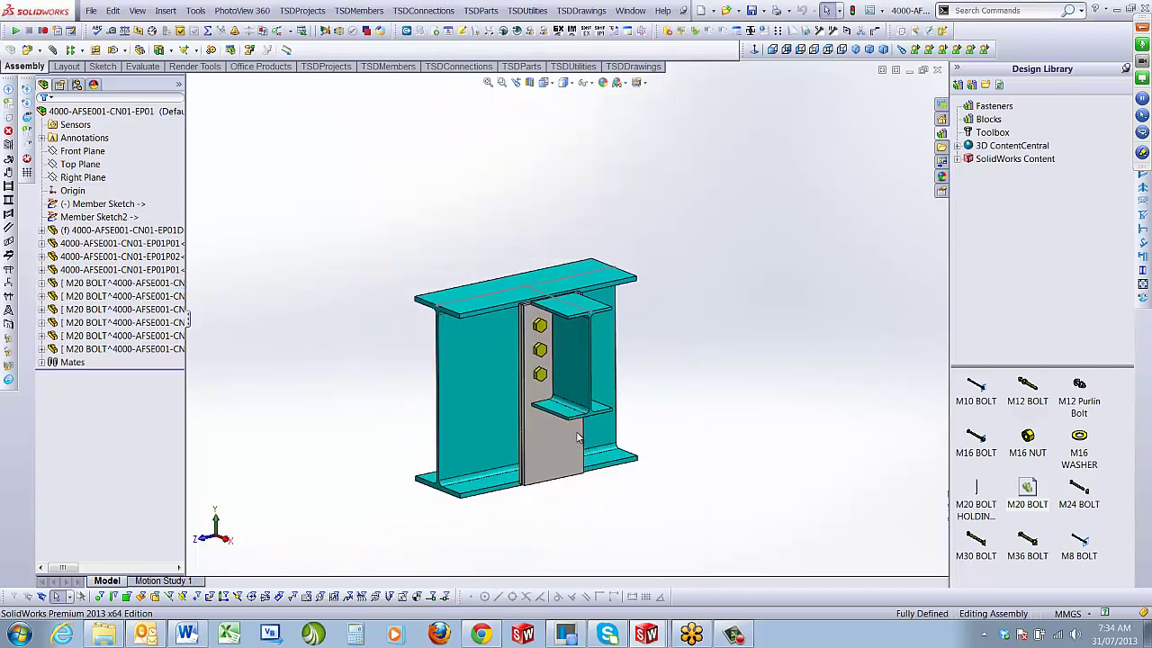
pyautogui.moveTo(555, 418)
pyautogui.mouseDown(button='middle')
pyautogui.moveTo(566, 430)
pyautogui.moveTo(554, 418)
pyautogui.mouseUp(button='middle')
pyautogui.moveTo(543, 374); pyautogui.dragTo(563, 434, button='middle')
pyautogui.press('Escape')
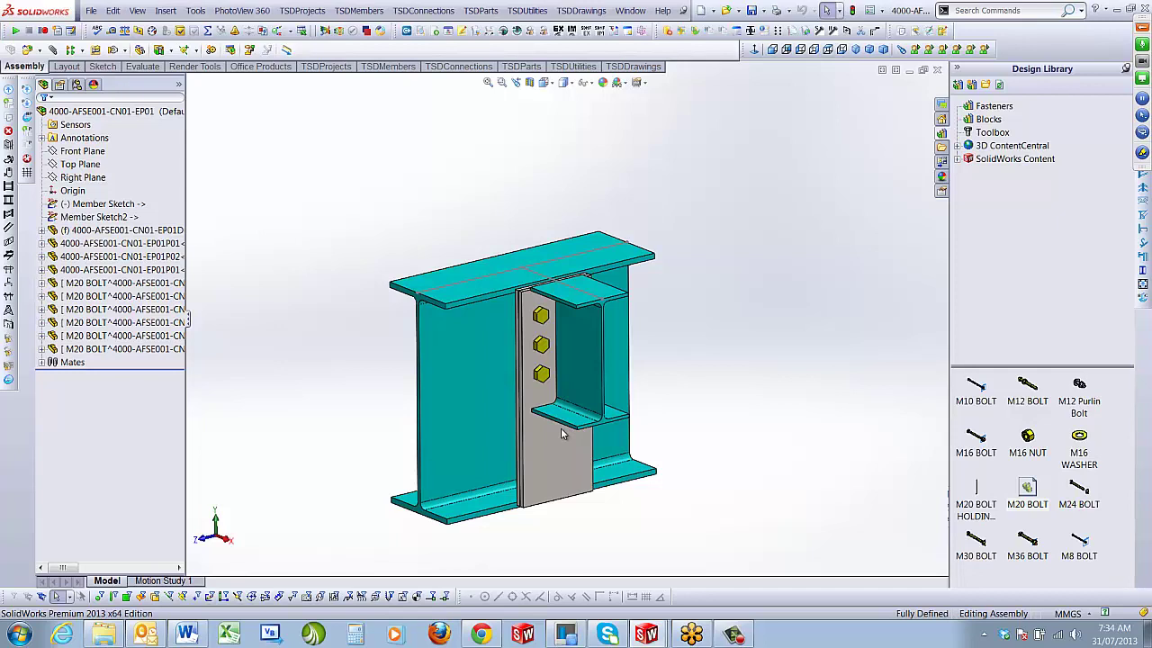
pyautogui.moveTo(562, 434); pyautogui.dragTo(576, 467, button='middle')
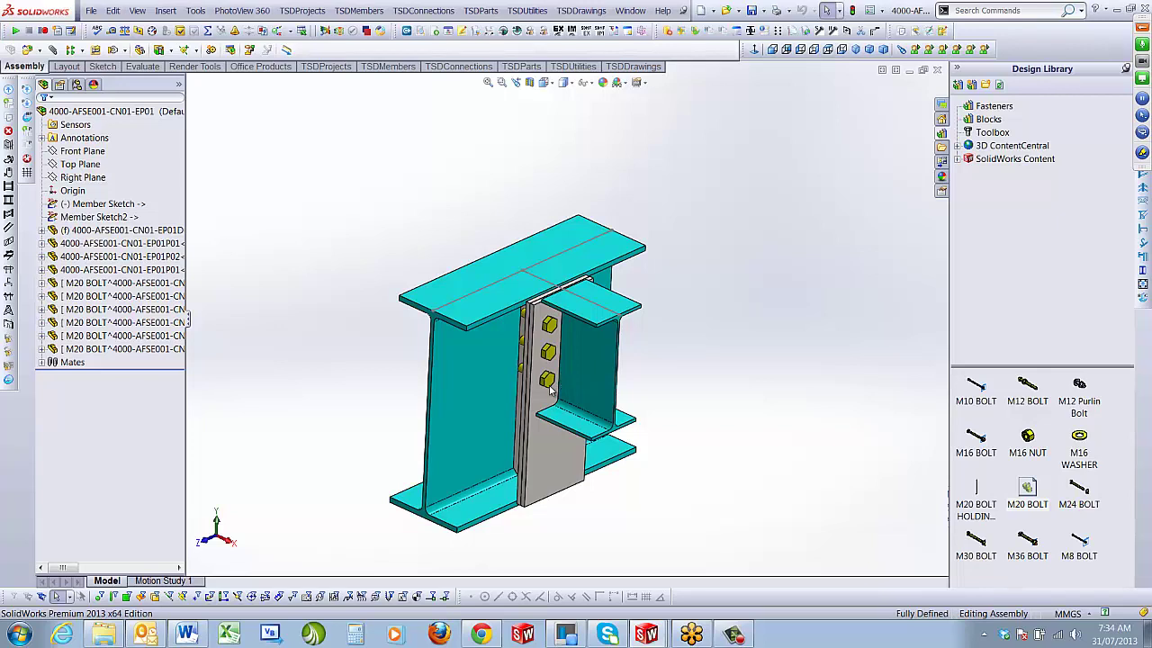
pyautogui.moveTo(550, 390); pyautogui.dragTo(545, 379, button='middle')
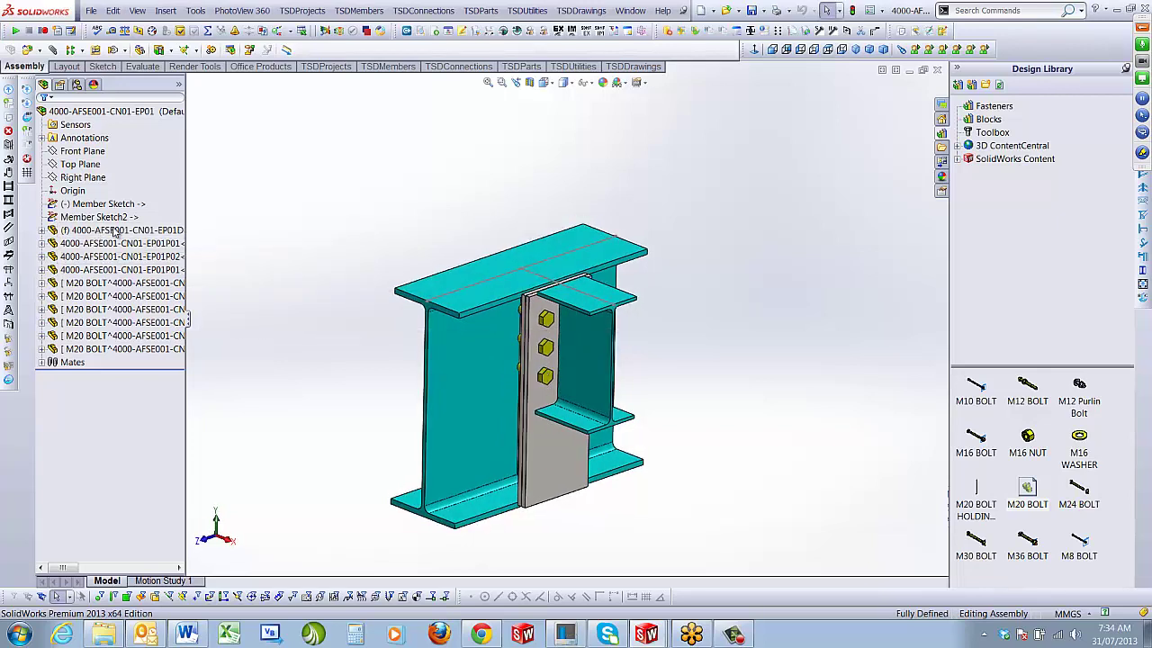
# Put the dummy component 4000-AFSE001-CN01-EP01D01 in a new feature tree folder named DUMMY PART
pyautogui.moveTo(186, 208); pyautogui.dragTo(270, 204)
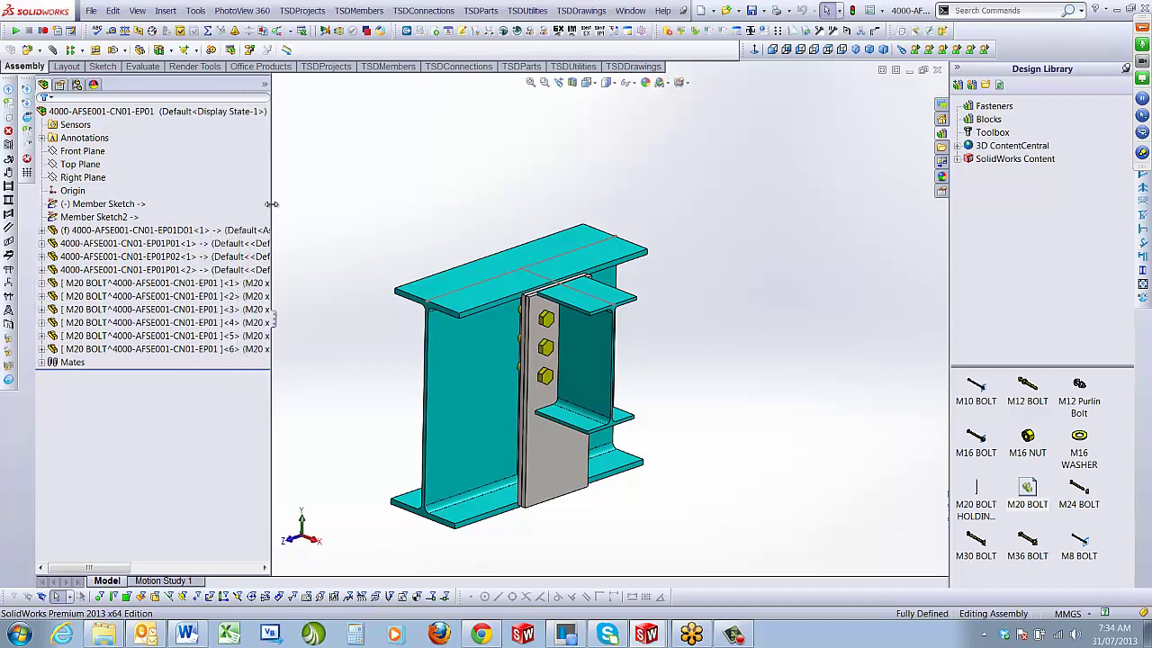
pyautogui.click(187, 233)
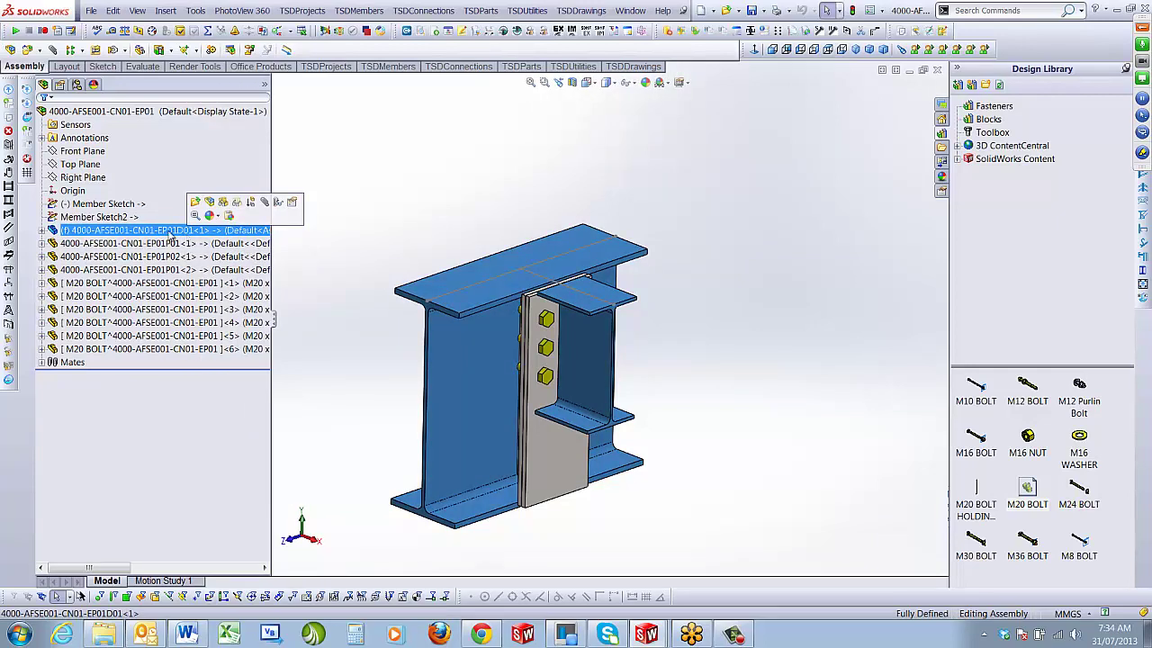
pyautogui.click(455, 154)
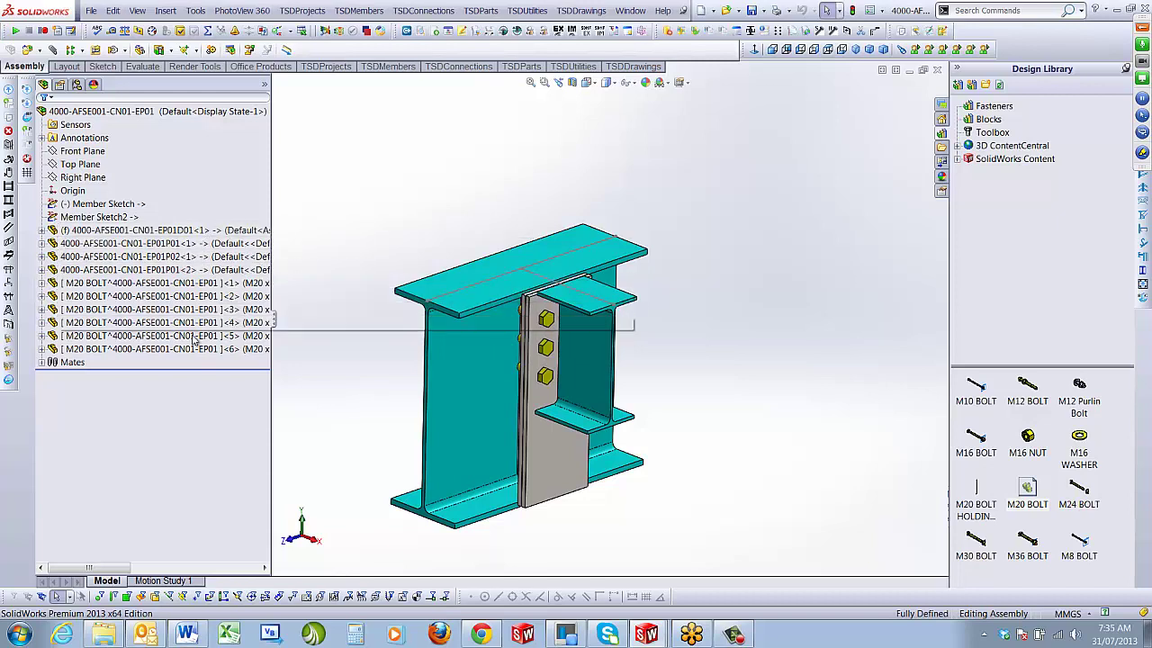
pyautogui.rightClick(186, 230)
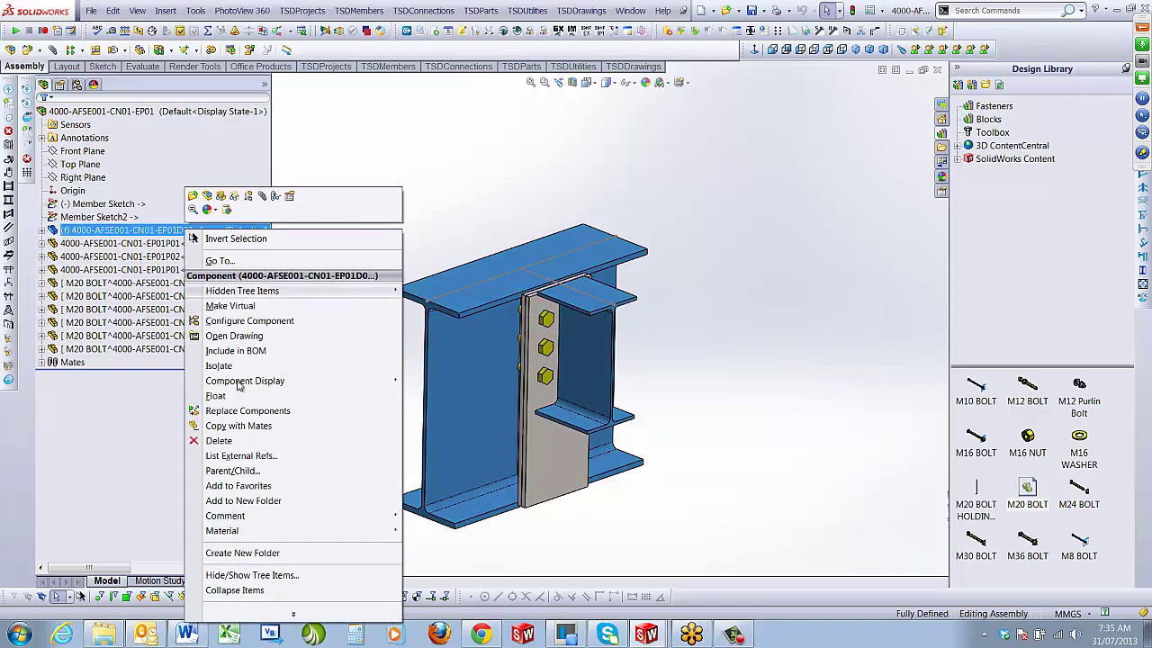
pyautogui.click(241, 500)
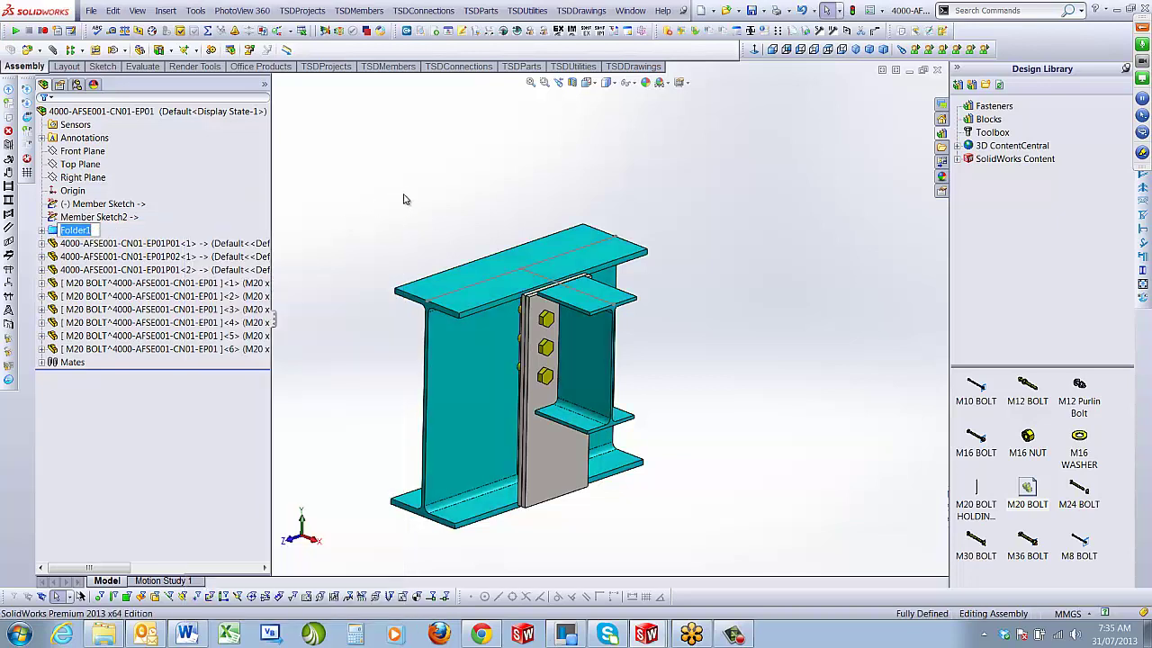
pyautogui.write('dummy')
pyautogui.press('BackSpace')
pyautogui.press('BackSpace')
pyautogui.press('BackSpace')
pyautogui.press('BackSpace')
pyautogui.write('DUMMY PART')
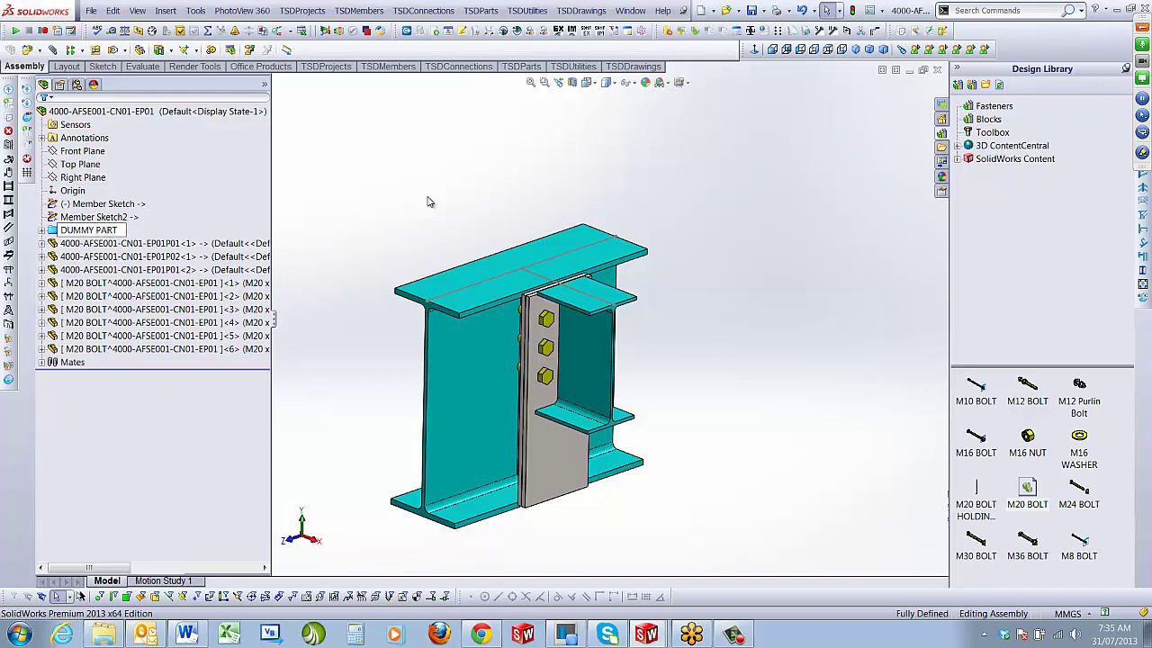
pyautogui.press('Return')
# Group the three plate components in a new feature tree folder named PLATES
pyautogui.click(158, 243)
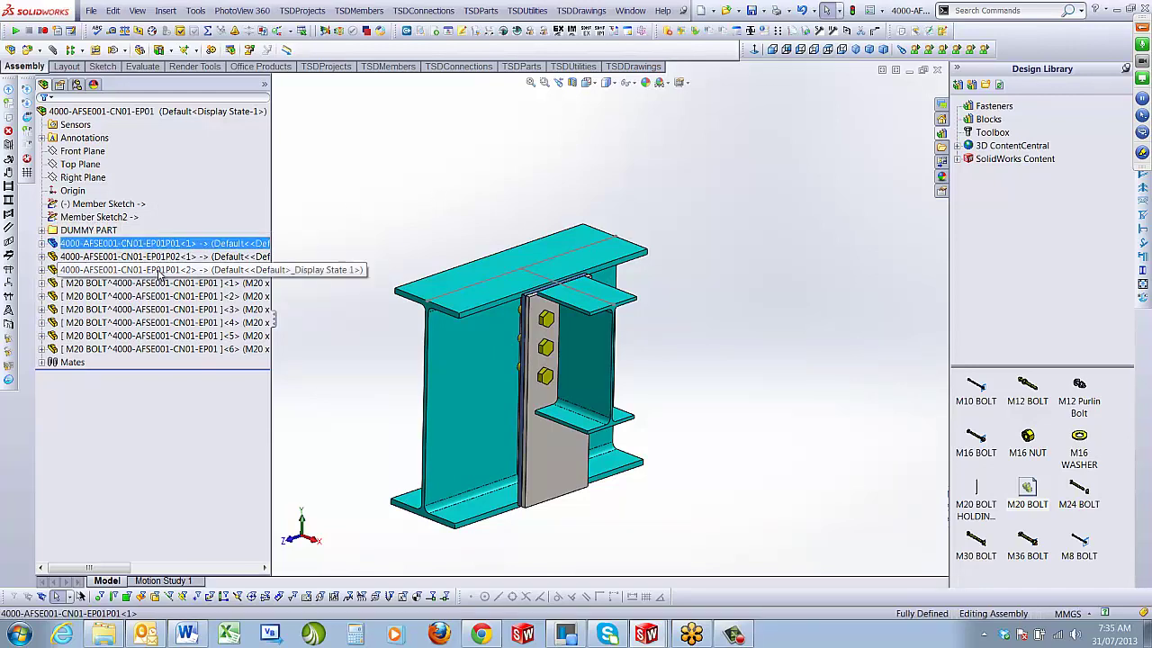
pyautogui.keyDown('shift'); pyautogui.click(160, 270); pyautogui.keyUp('shift')
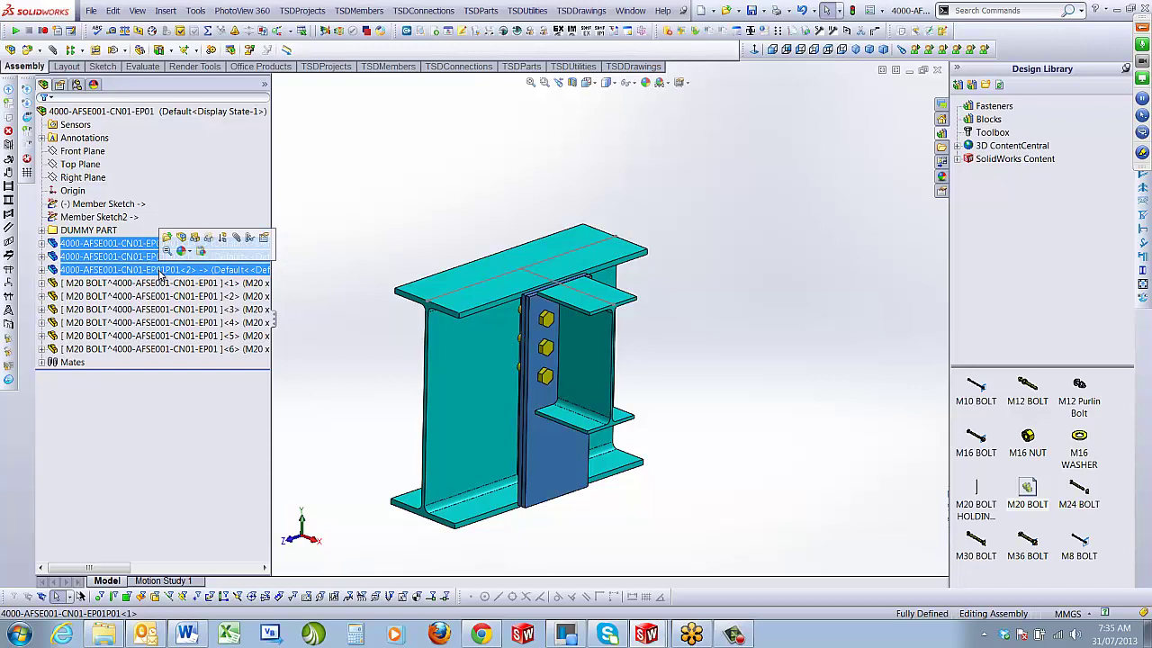
pyautogui.rightClick(160, 273)
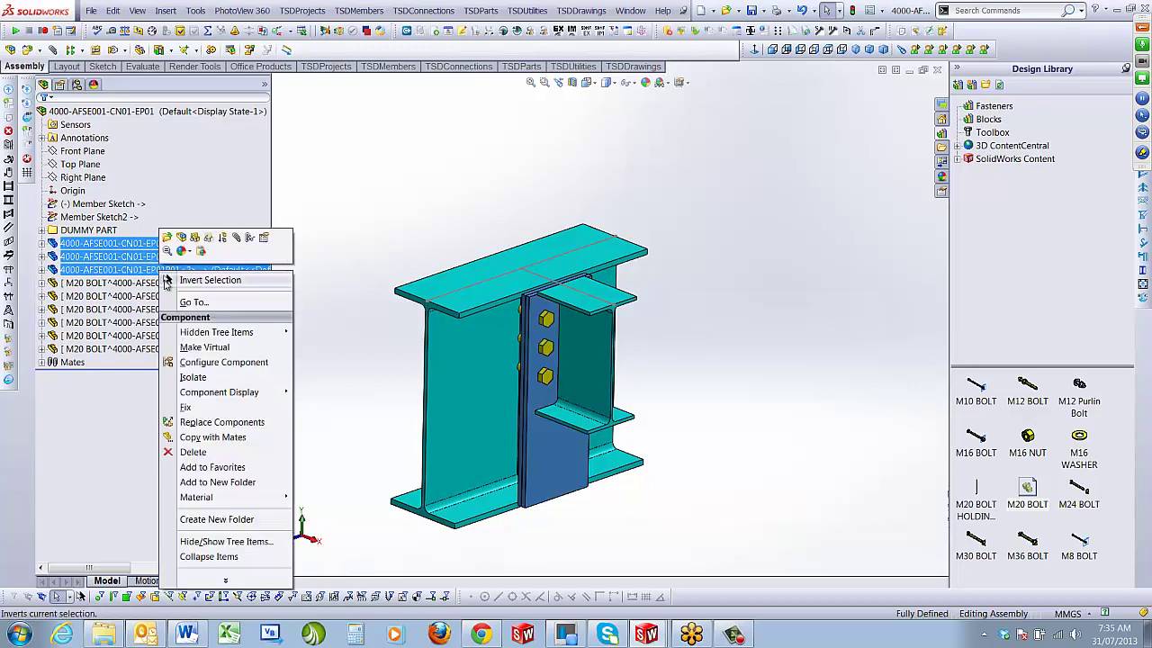
pyautogui.click(217, 482)
pyautogui.write('PLATES')
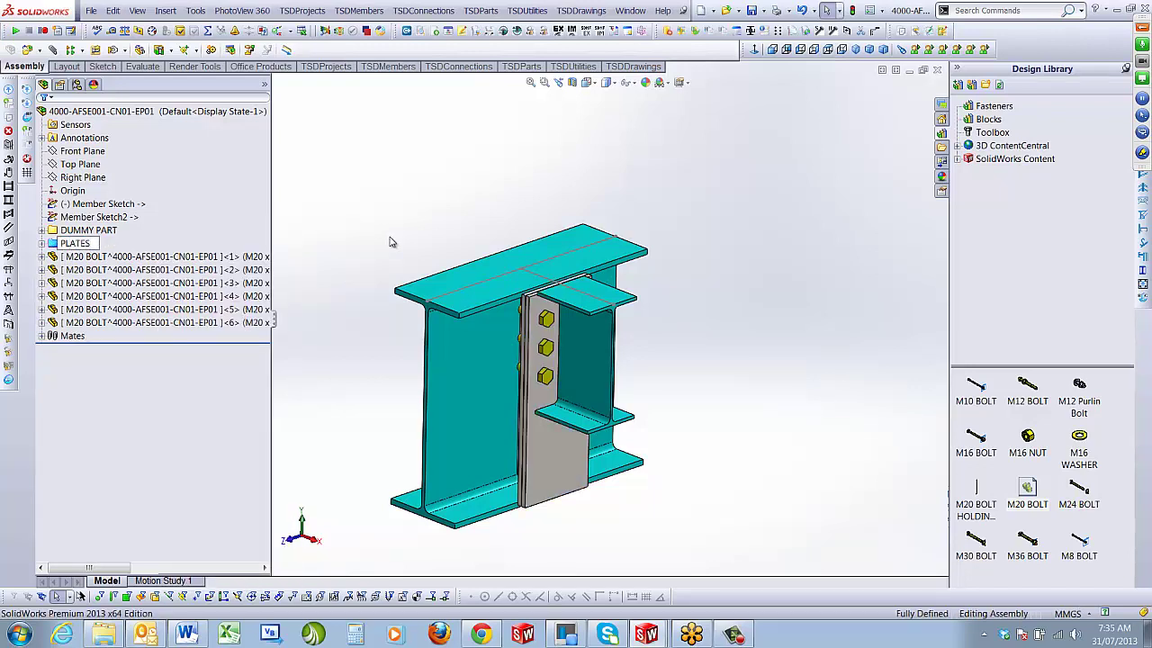
# Group all six M20 bolts in a new feature tree folder named FASTENERS
pyautogui.click(135, 256)
pyautogui.keyDown('shift'); pyautogui.click(135, 322); pyautogui.keyUp('shift')
pyautogui.rightClick(152, 308)
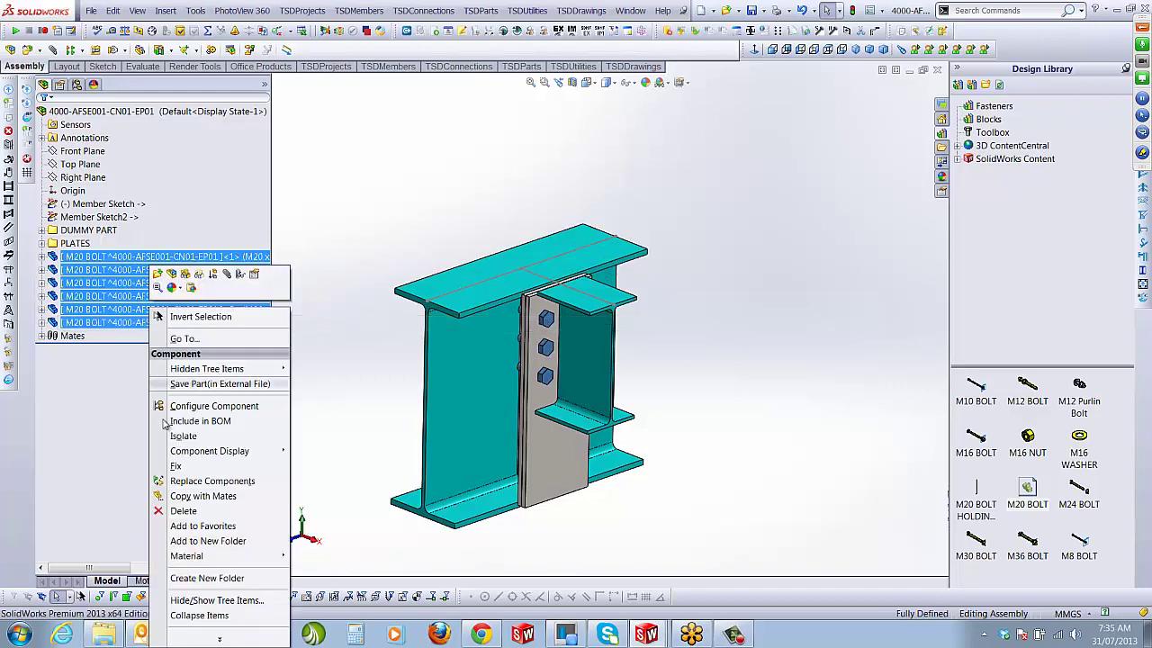
pyautogui.click(270, 541)
pyautogui.write('FA')
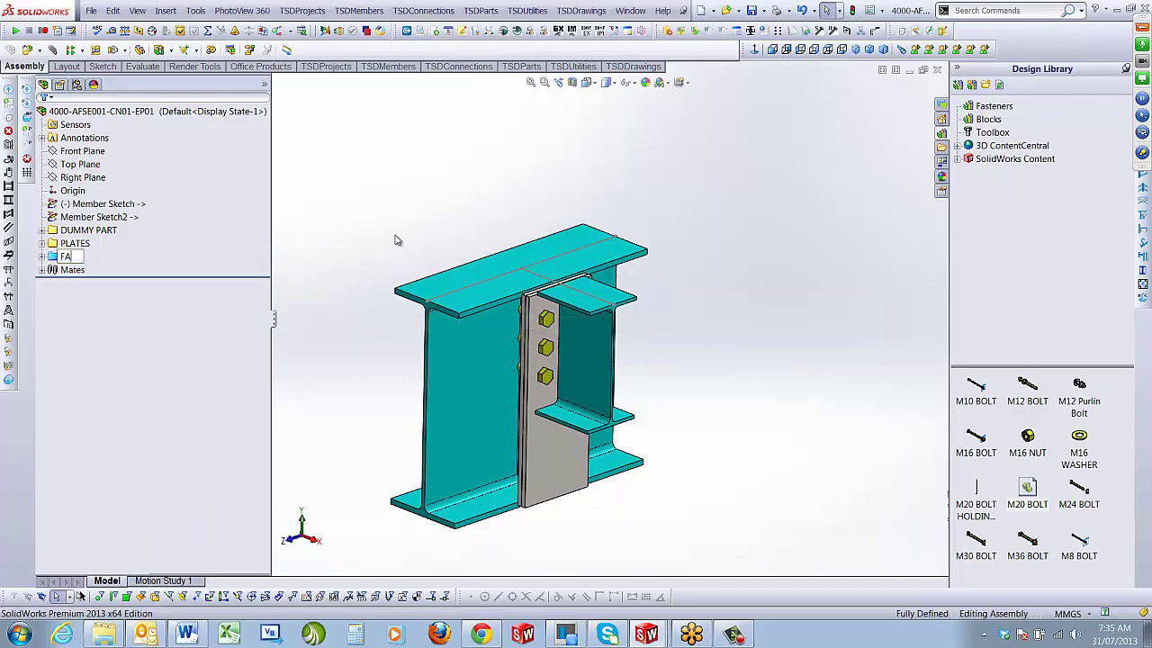
pyautogui.write('STENERS')
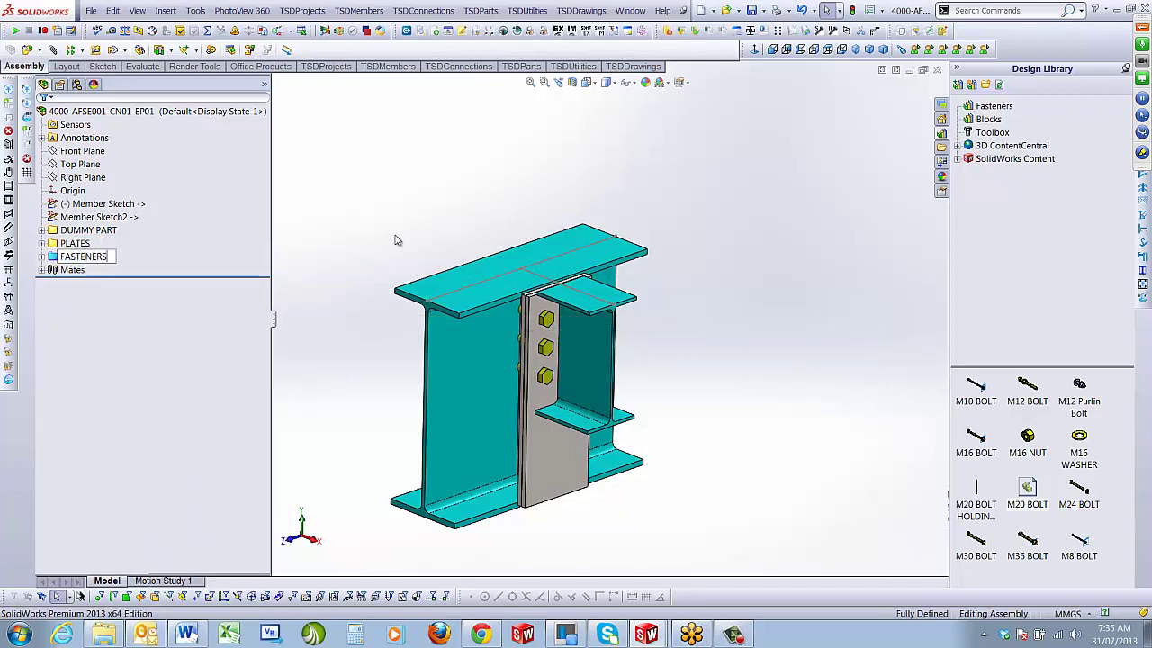
pyautogui.press('Return')
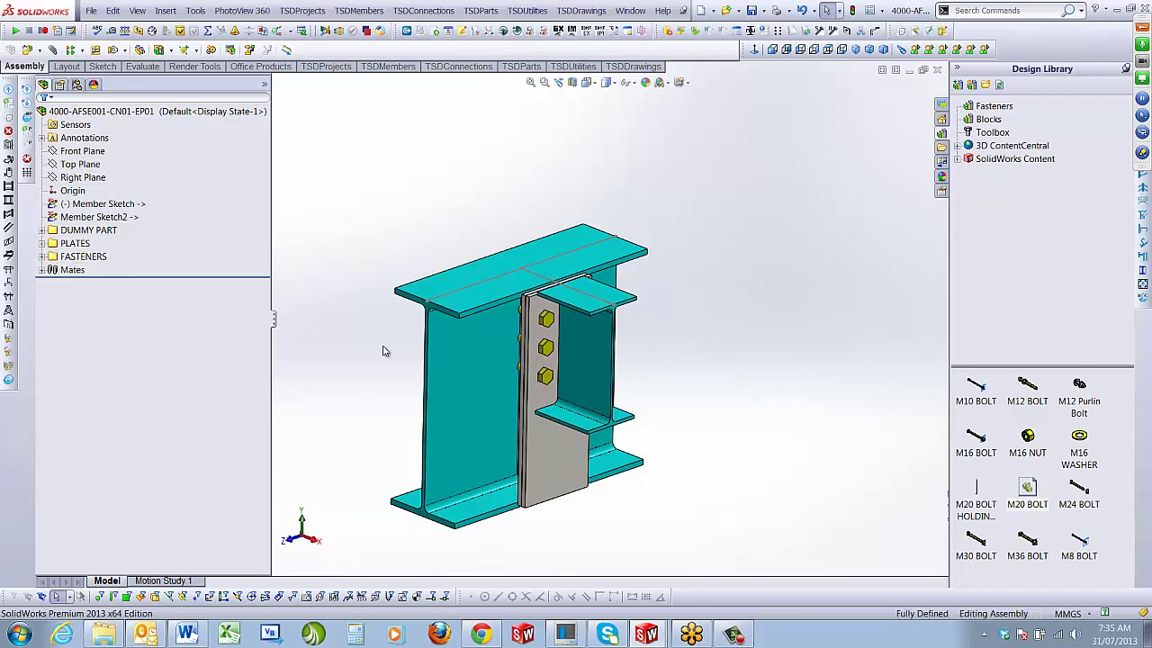
# Exclude the front end plate, the second EP01P01 instance, from the bill of materials in its component properties
pyautogui.moveTo(619, 316); pyautogui.dragTo(584, 371, button='middle')
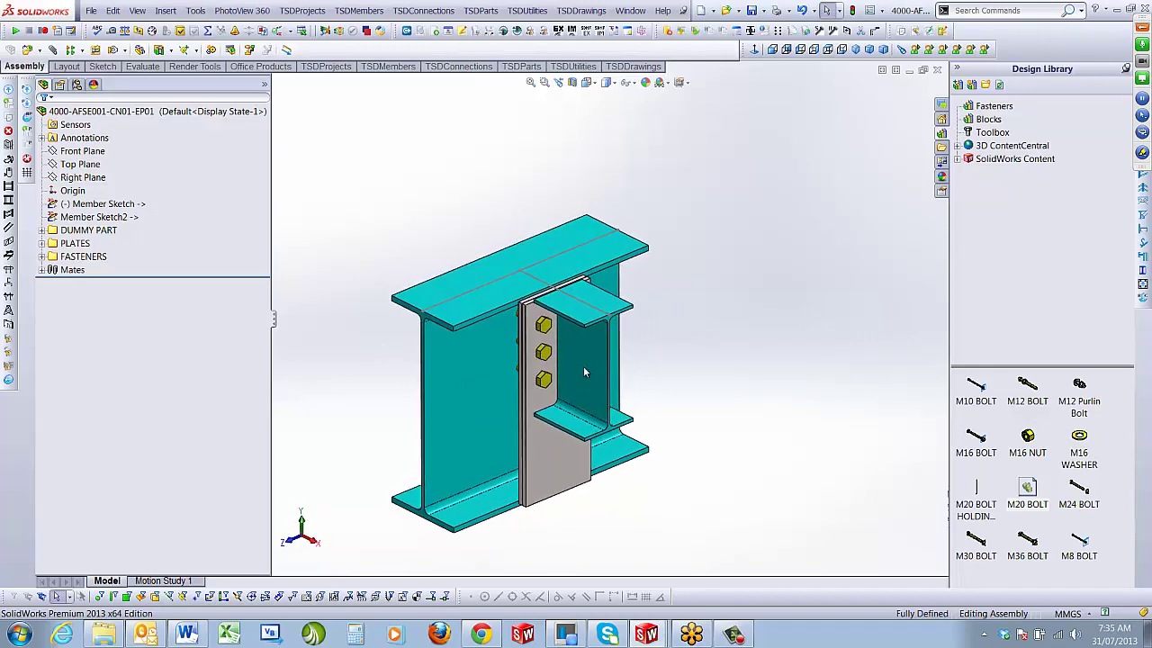
pyautogui.scroll(-5, 530, 315)
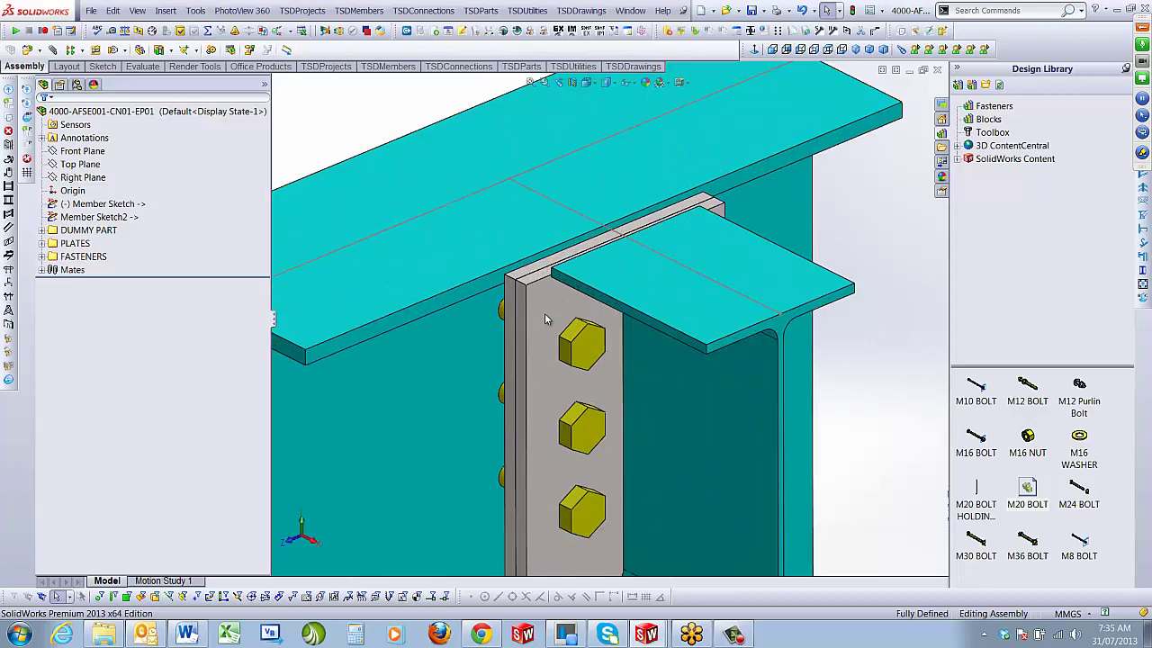
pyautogui.click(448, 190)
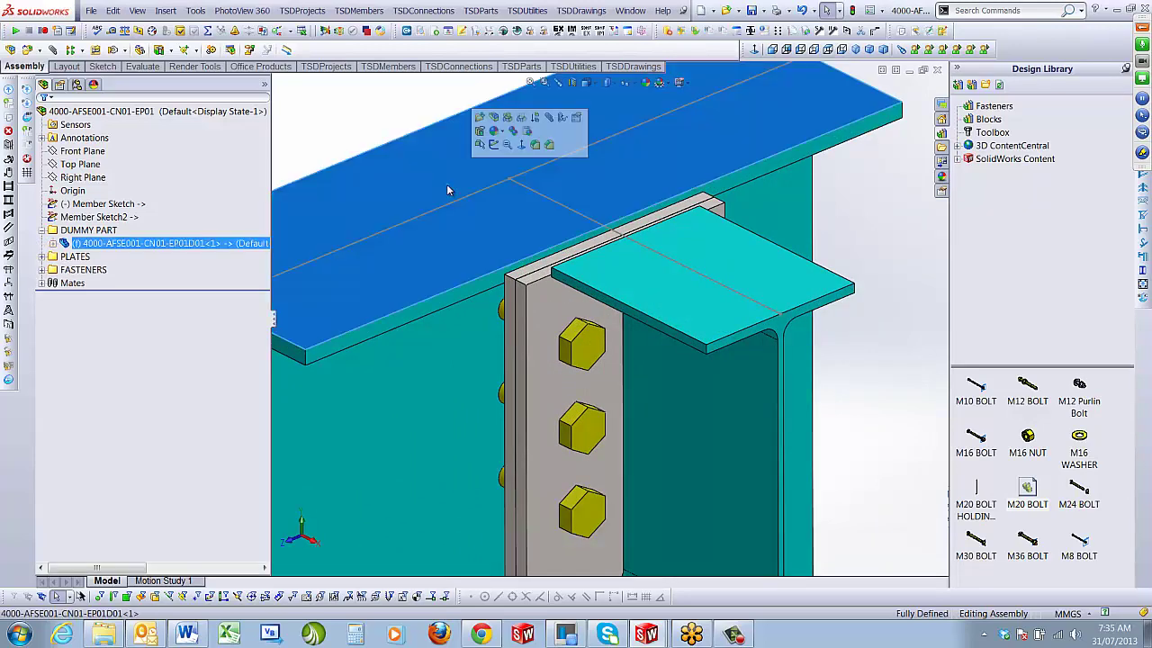
pyautogui.click(548, 305)
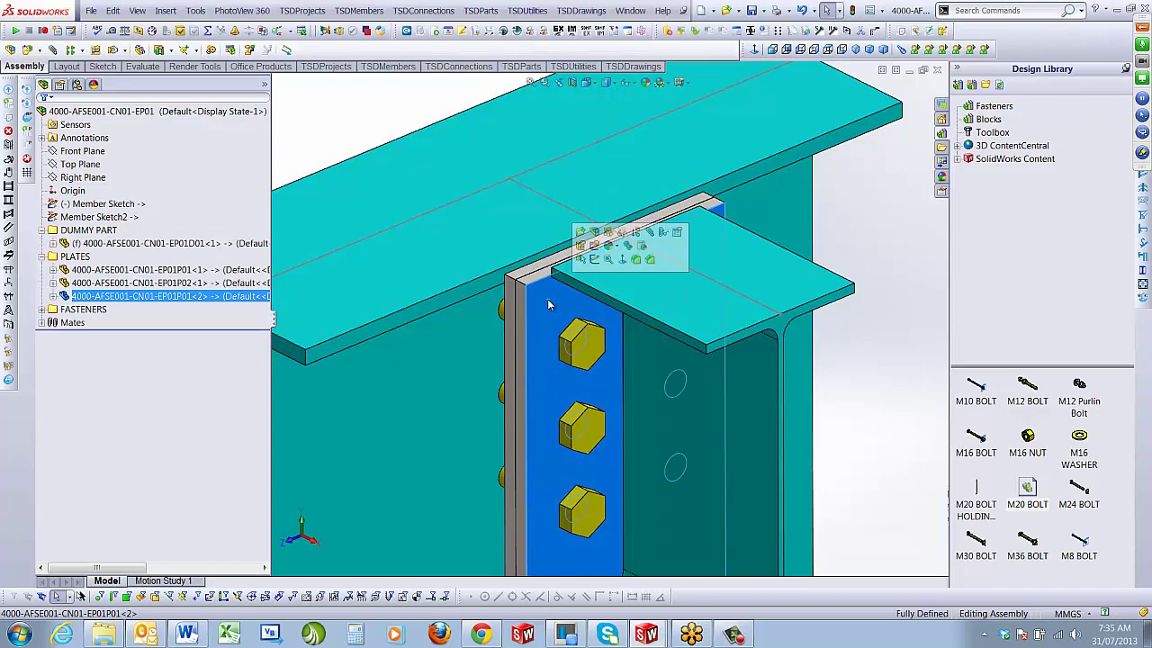
pyautogui.click(677, 232)
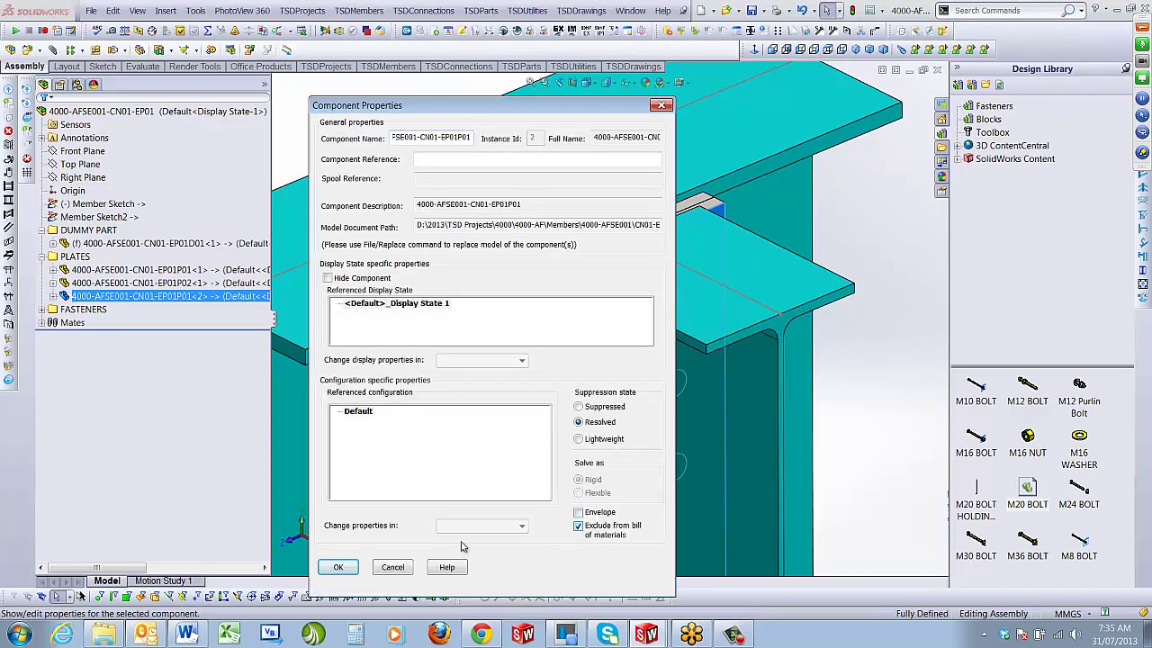
pyautogui.click(338, 566)
pyautogui.scroll(5, 663, 402)
pyautogui.scroll(-3, 663, 402)
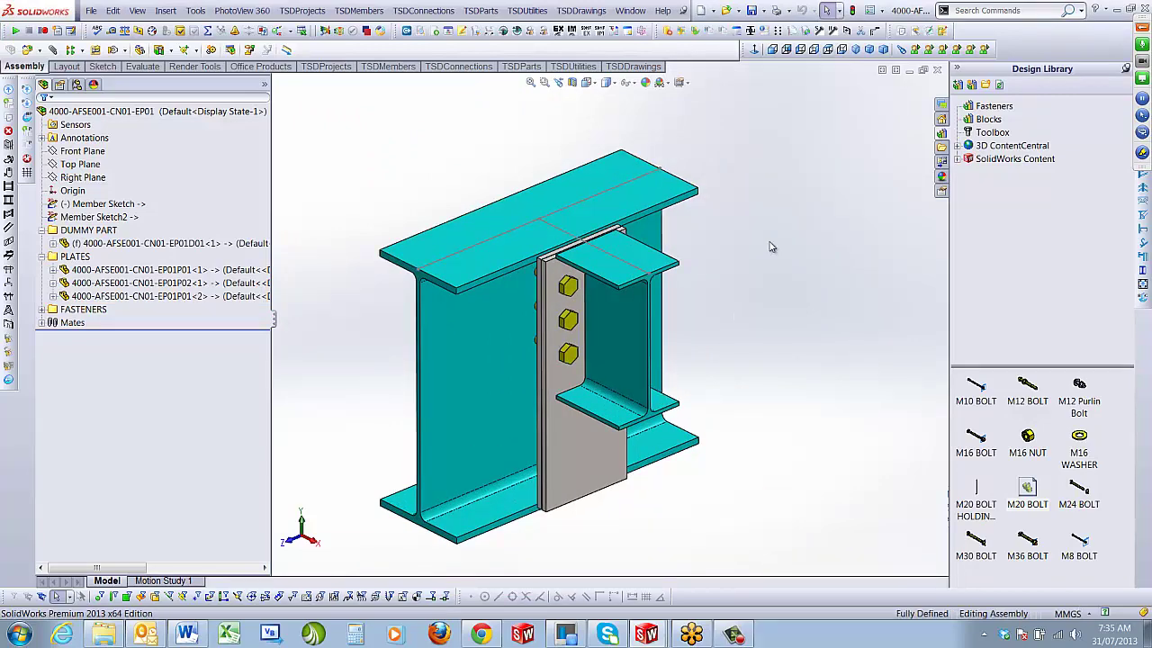
# Close the connection assembly to return to the 4000-AF area assembly and show the connection there
pyautogui.click(937, 70)
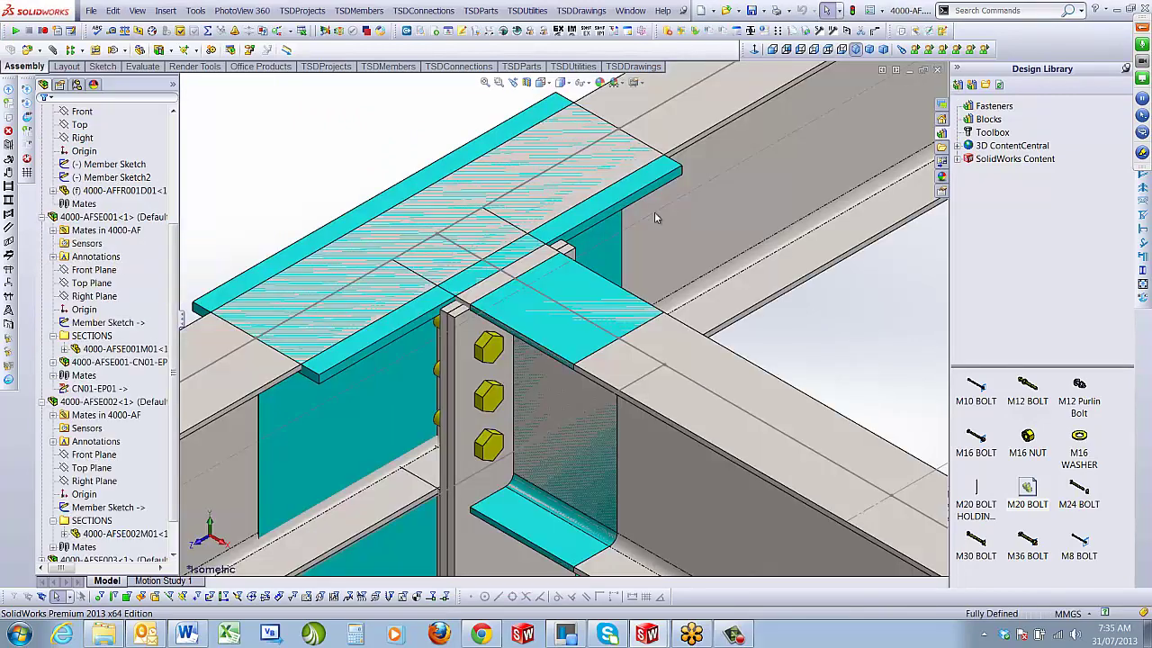
pyautogui.scroll(3, 508, 416)
pyautogui.moveTo(570, 425); pyautogui.dragTo(466, 285, button='middle')
# Match the connection's dummy supporting section to the real supporting beam's 310 UB 32.0 profile using the AS standard, without including the last selection
pyautogui.click(527, 10)
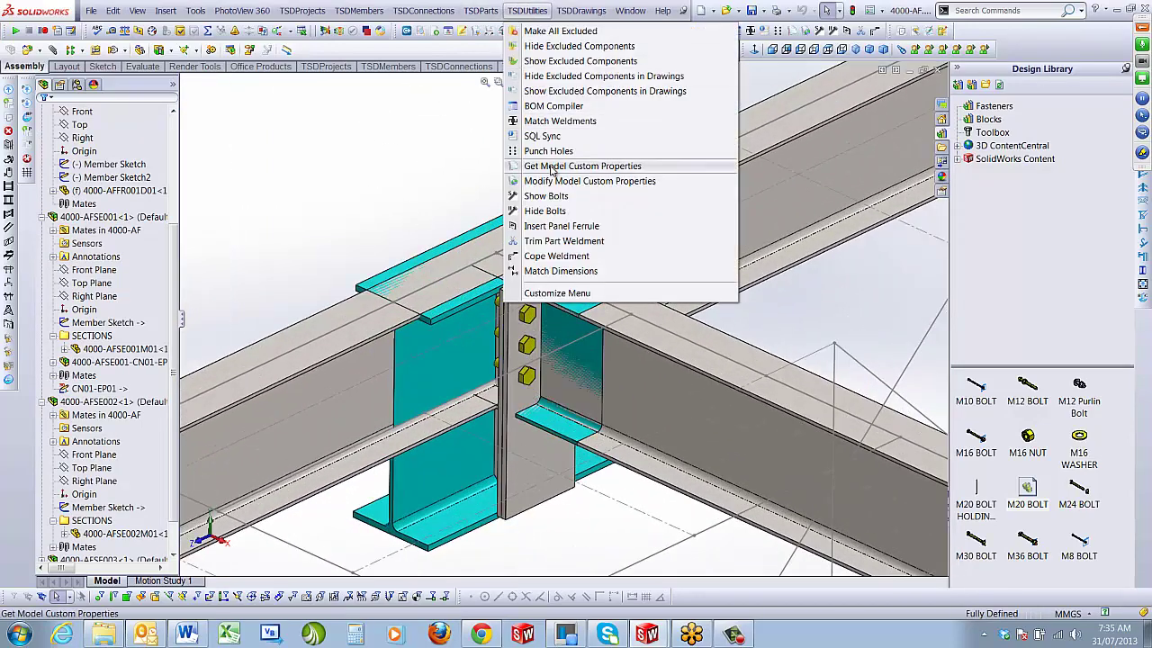
pyautogui.click(586, 123)
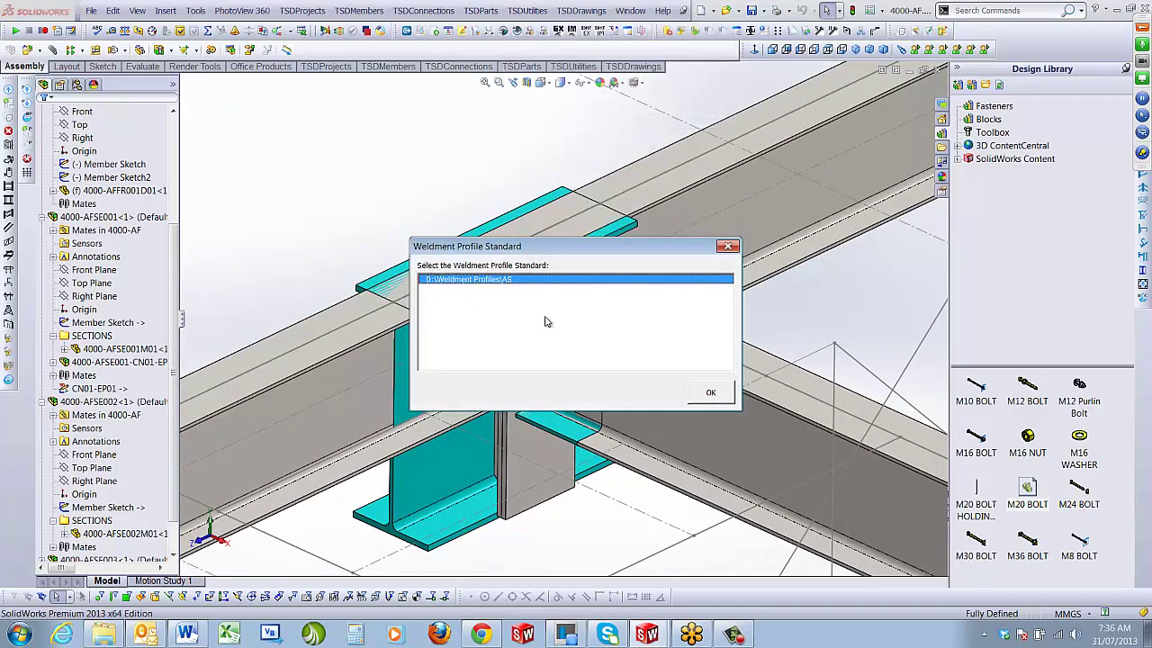
pyautogui.click(710, 393)
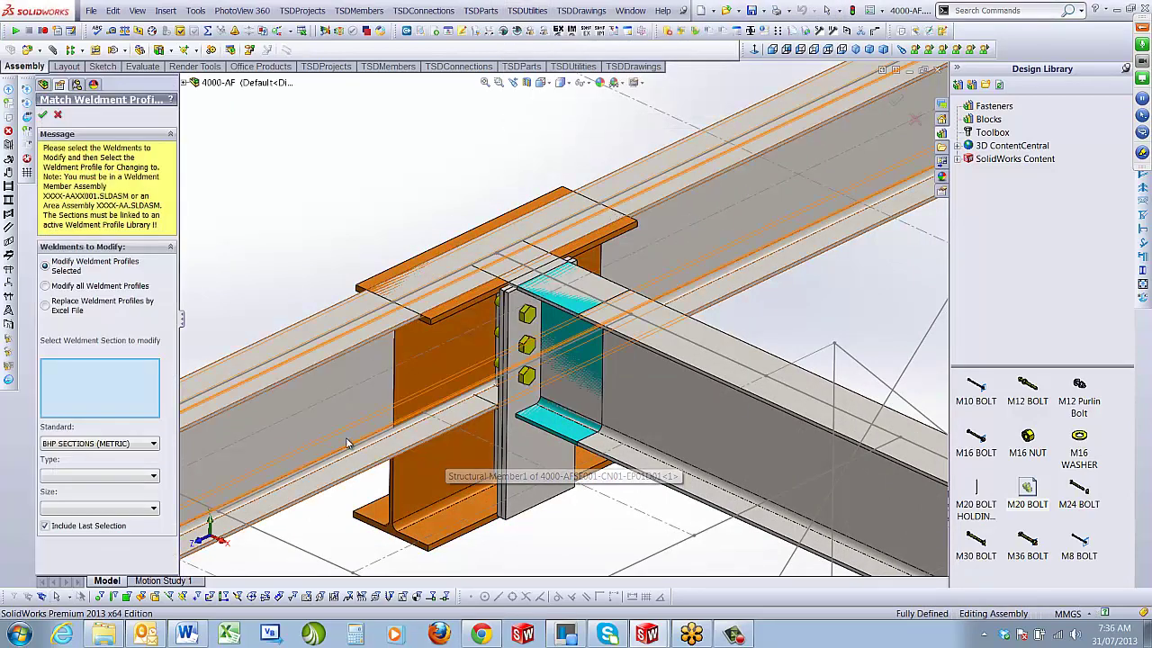
pyautogui.click(330, 417)
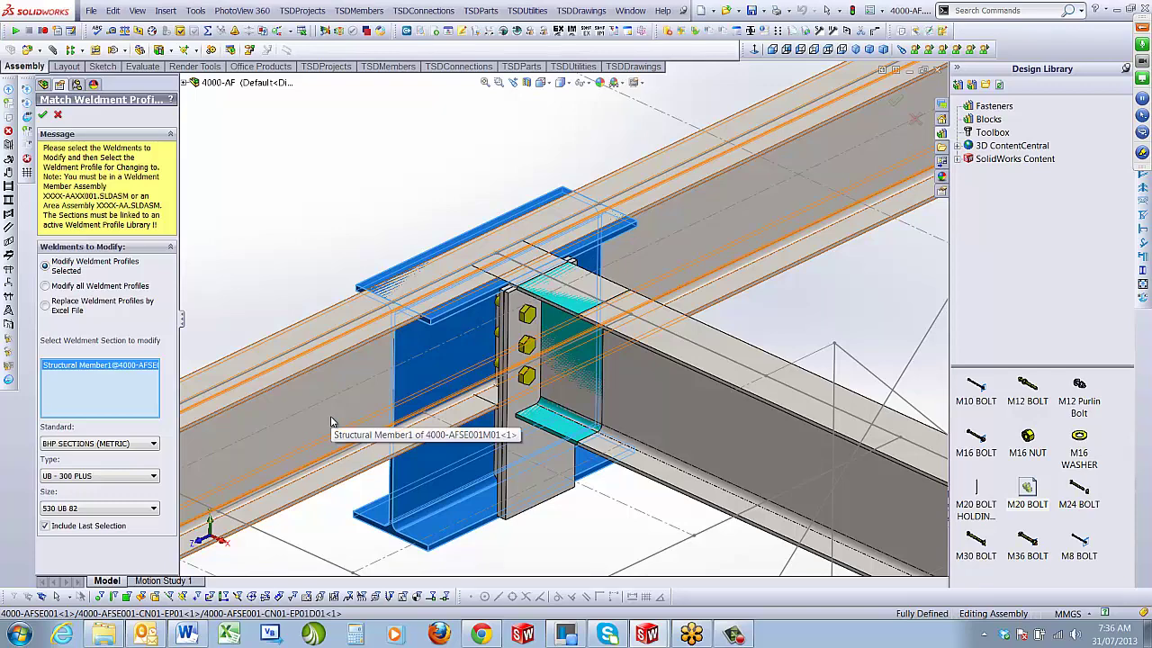
pyautogui.click(331, 422)
pyautogui.click(102, 530)
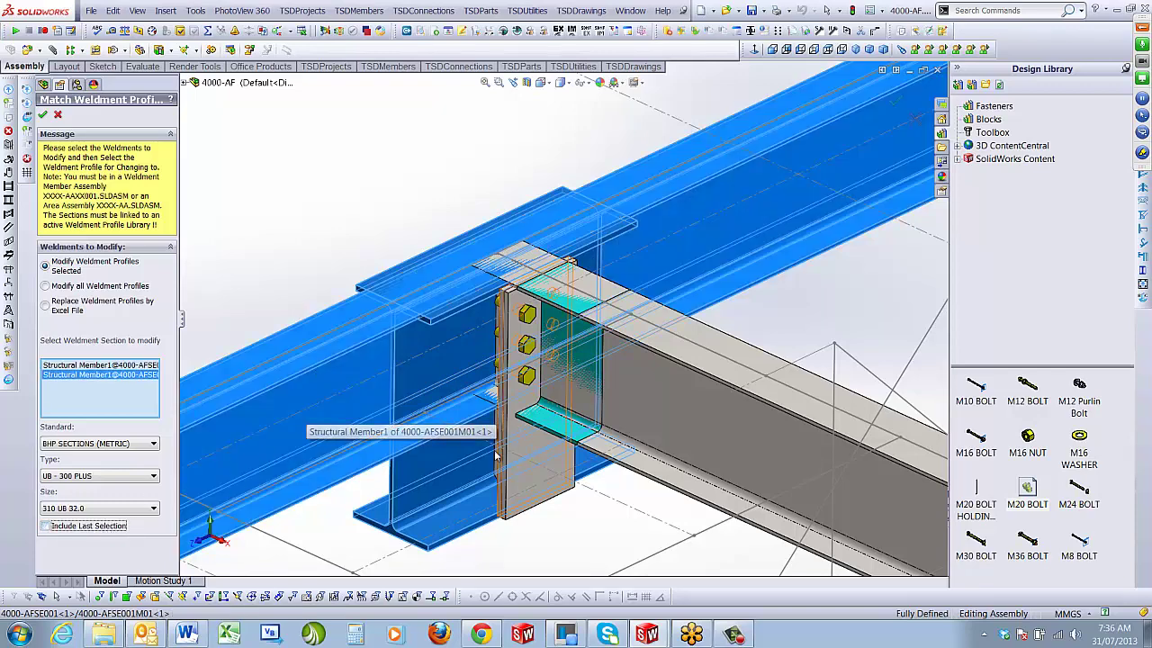
pyautogui.click(56, 117)
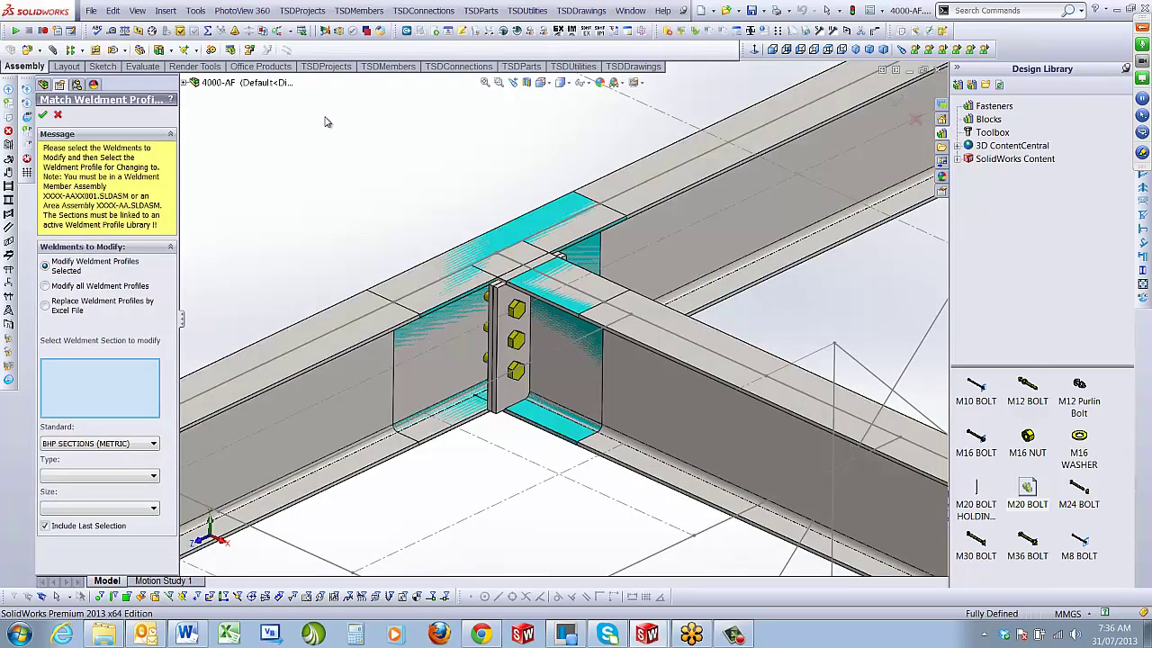
pyautogui.click(57, 118)
pyautogui.scroll(-3, 497, 319)
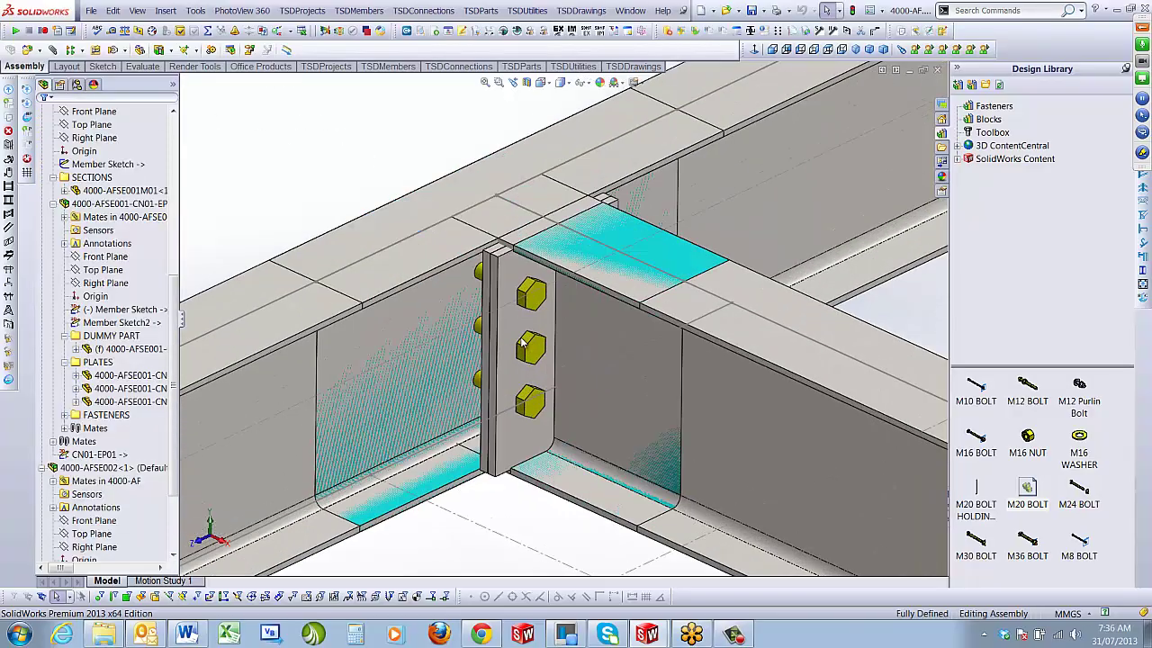
pyautogui.moveTo(522, 333)
pyautogui.mouseDown(button='middle')
pyautogui.moveTo(542, 308)
pyautogui.moveTo(581, 297)
pyautogui.moveTo(450, 296)
pyautogui.moveTo(375, 316)
pyautogui.moveTo(500, 297)
pyautogui.moveTo(520, 401)
pyautogui.moveTo(531, 292)
pyautogui.moveTo(523, 339)
pyautogui.moveTo(533, 345)
pyautogui.moveTo(535, 331)
pyautogui.mouseUp(button='middle')
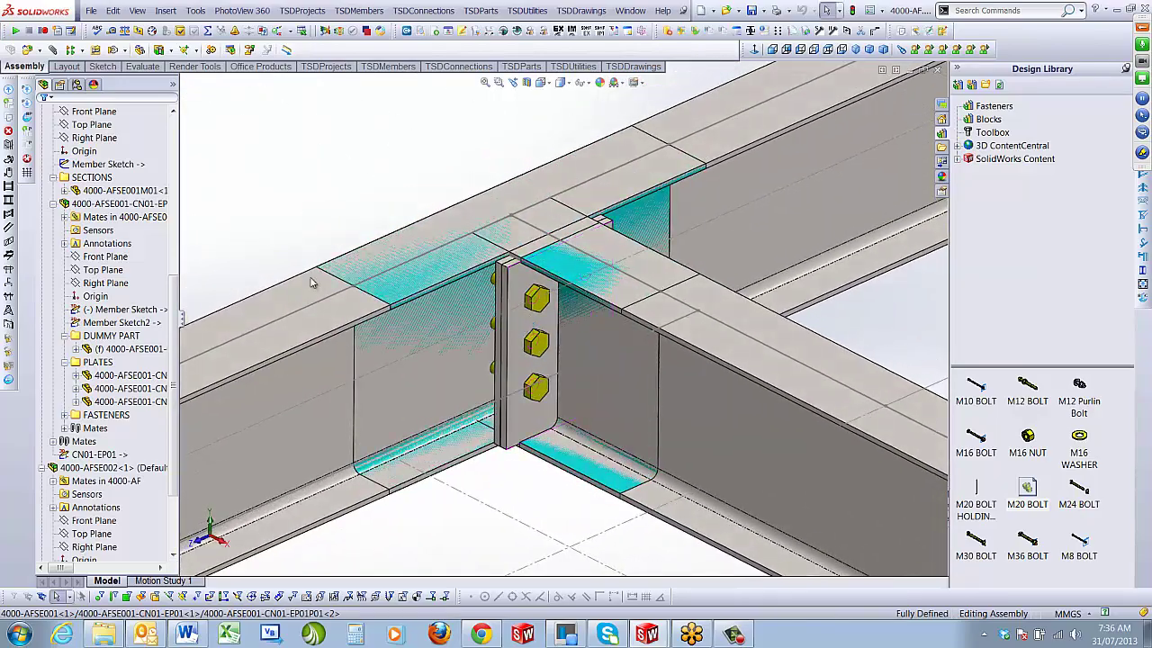
# Collapse the expanded connection and beam assemblies in the feature tree, and inspect the supported beam and the front end plate
pyautogui.click(54, 203)
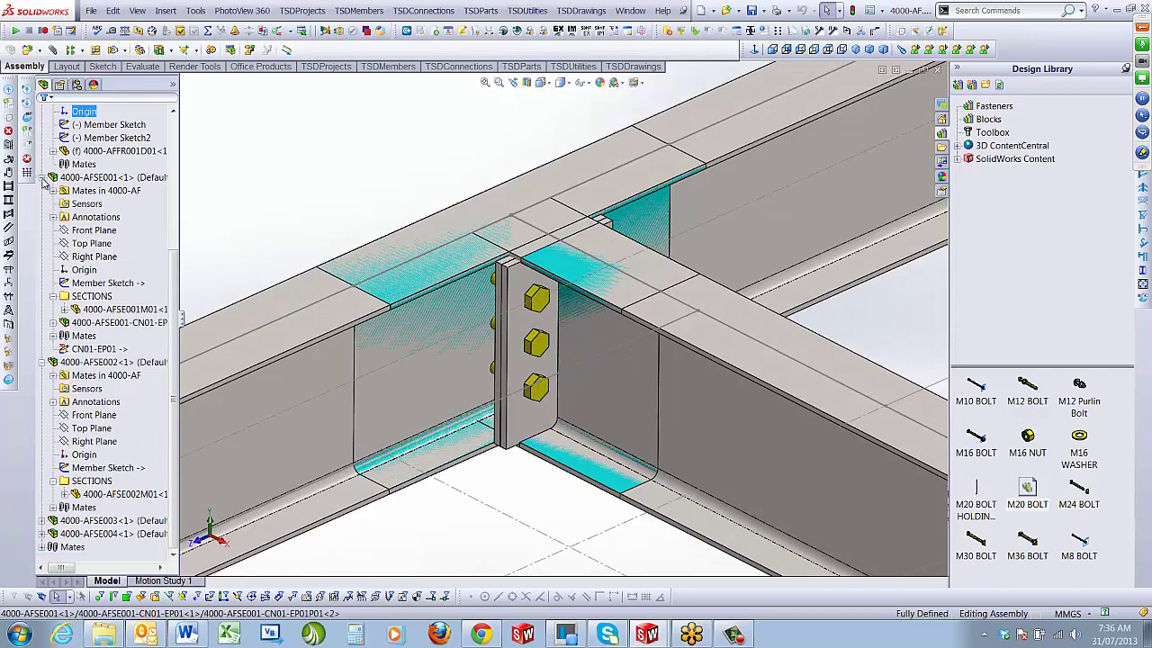
pyautogui.click(43, 179)
pyautogui.click(42, 191)
pyautogui.click(43, 243)
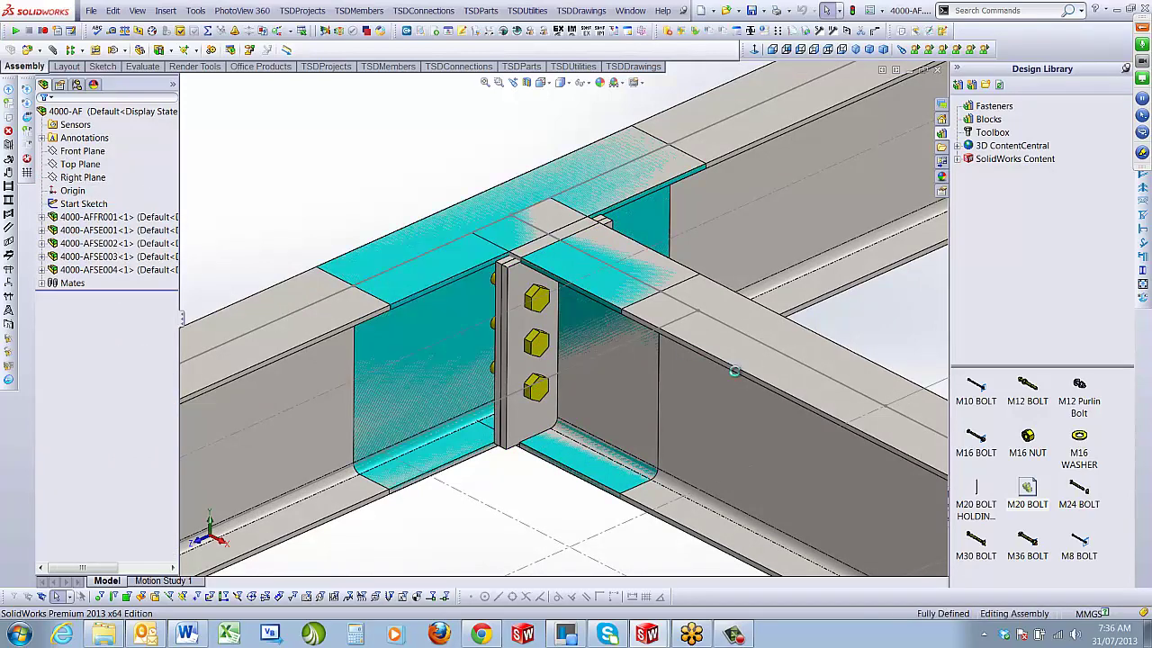
pyautogui.click(731, 399)
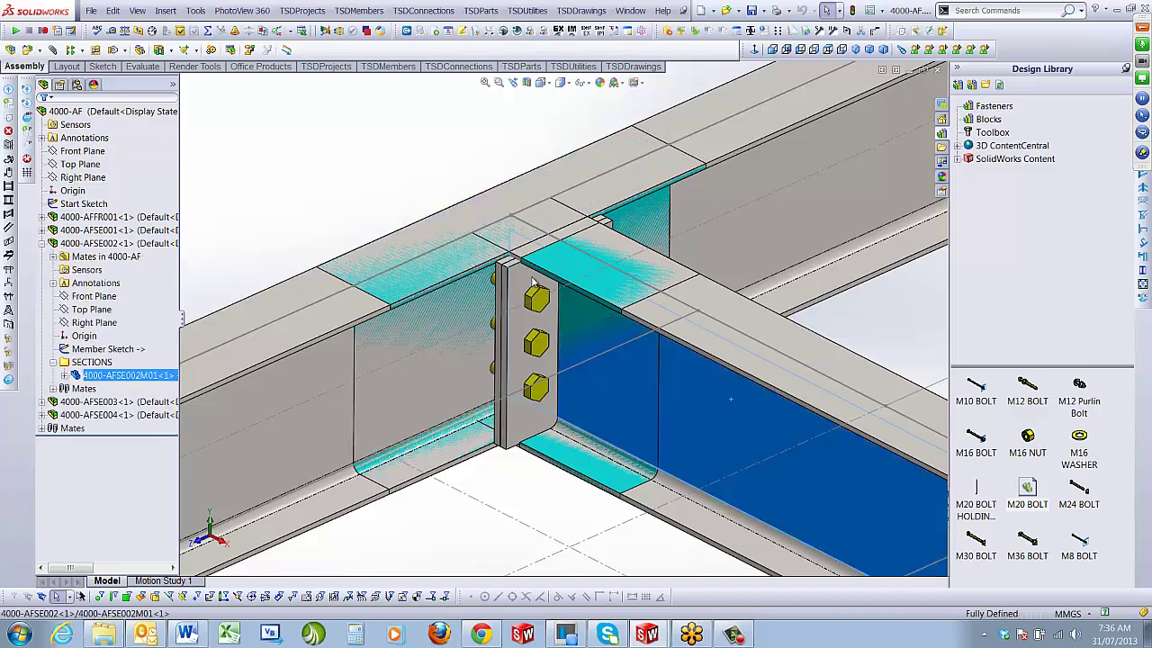
pyautogui.click(532, 277)
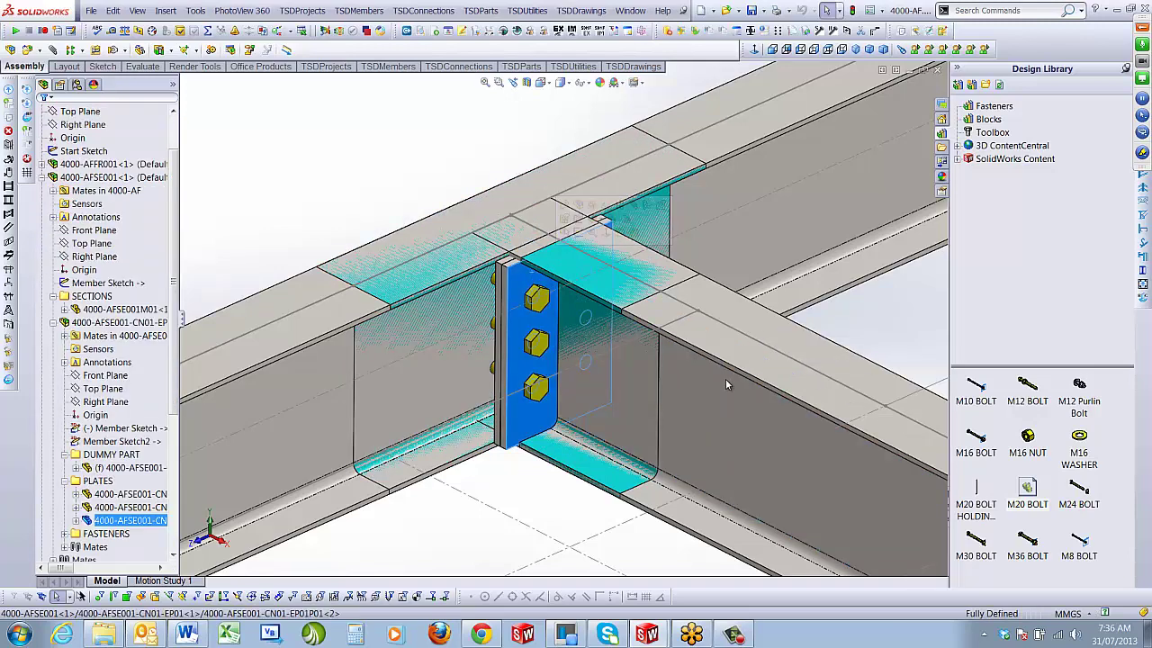
pyautogui.click(459, 177)
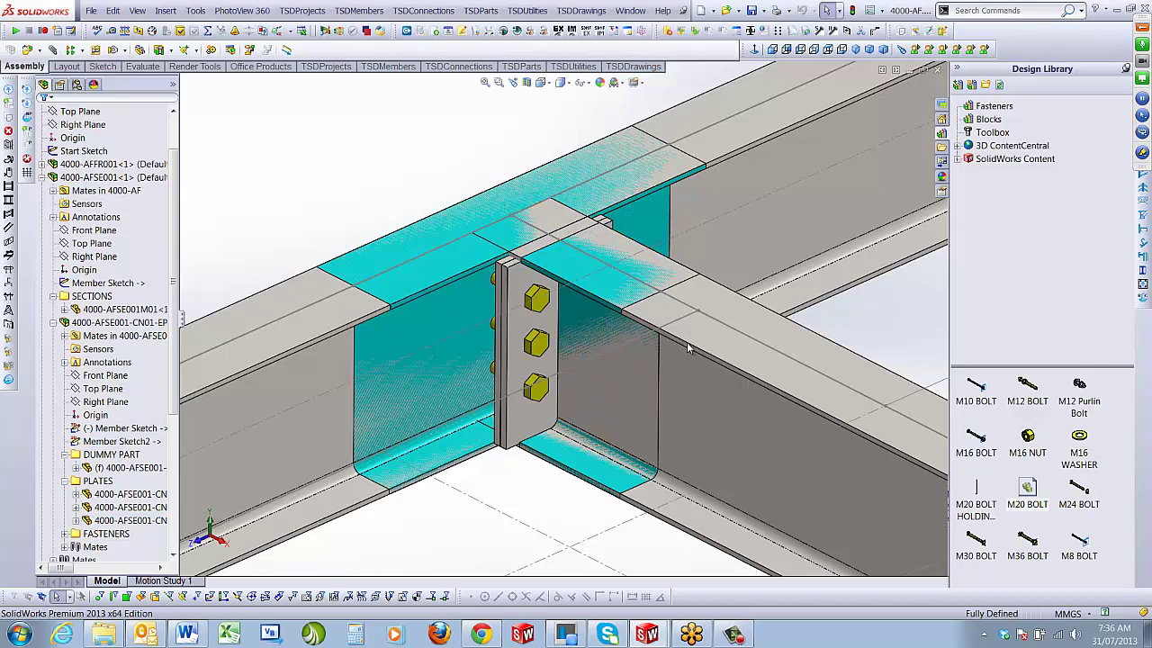
# Collapse the beam assemblies in the feature tree and open the frame part 4000-AFFR001D01 from the 4000-AFFR001 assembly in its own window
pyautogui.scroll(5, 688, 346)
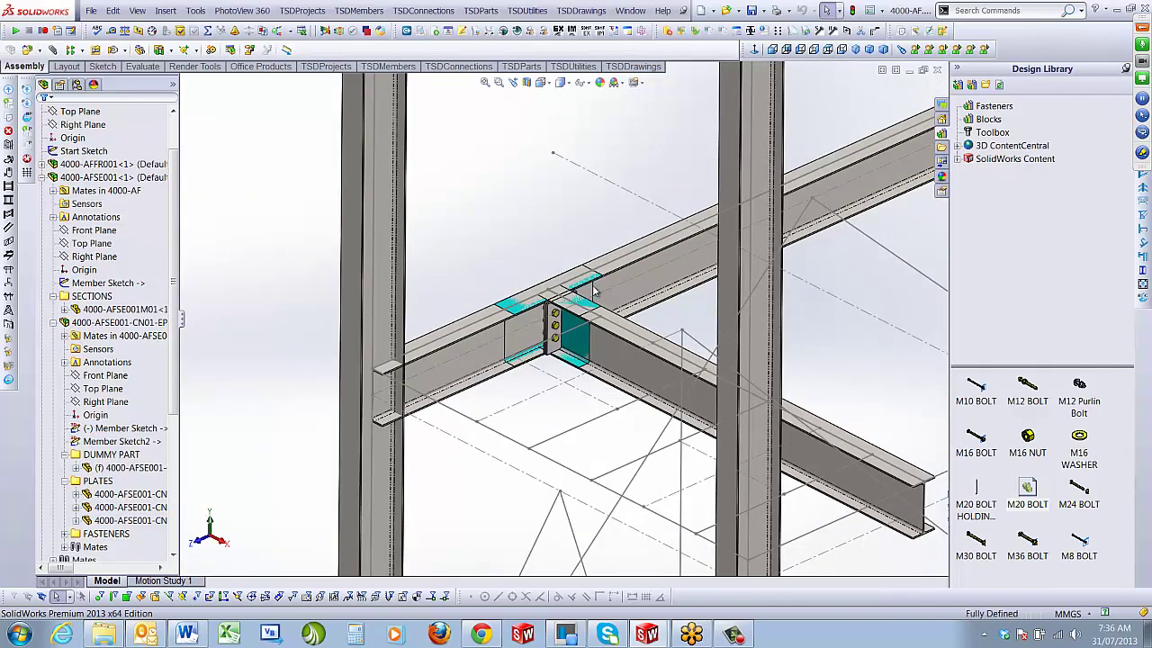
pyautogui.scroll(10, 593, 290)
pyautogui.scroll(-8, 580, 248)
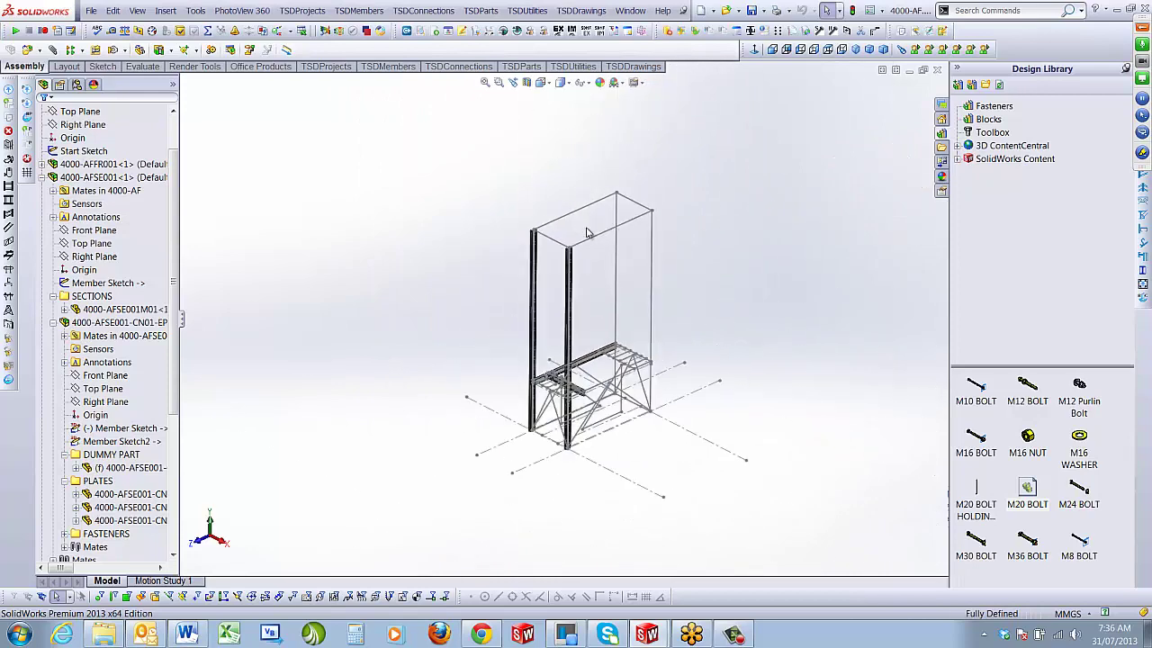
pyautogui.scroll(-2, 581, 248)
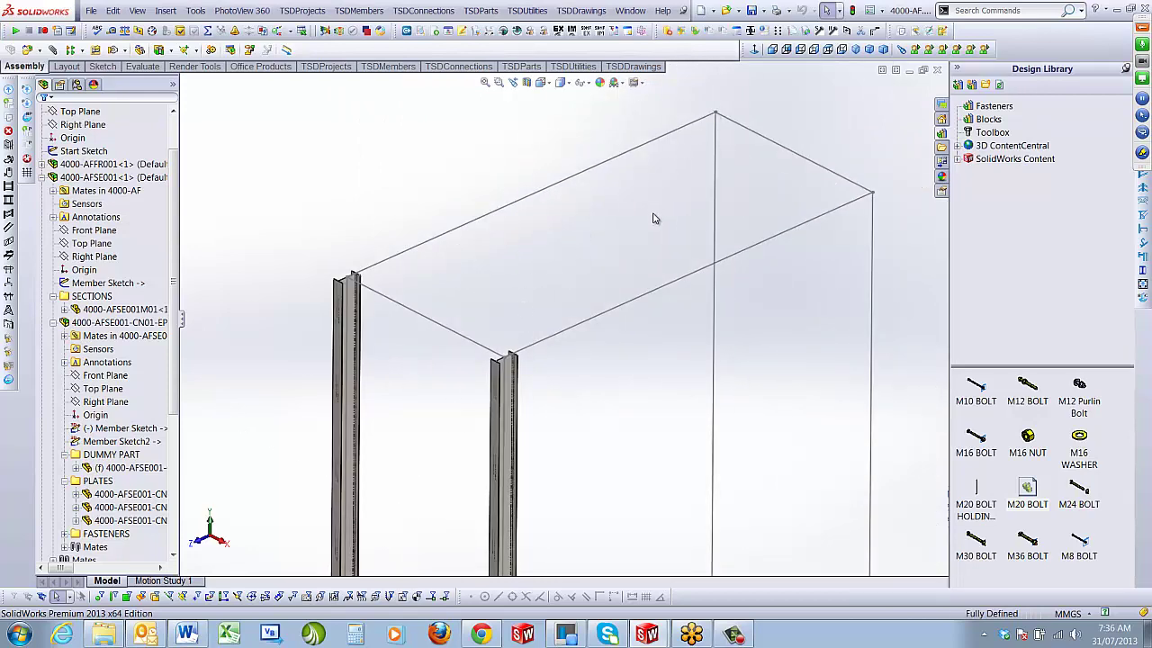
pyautogui.click(43, 178)
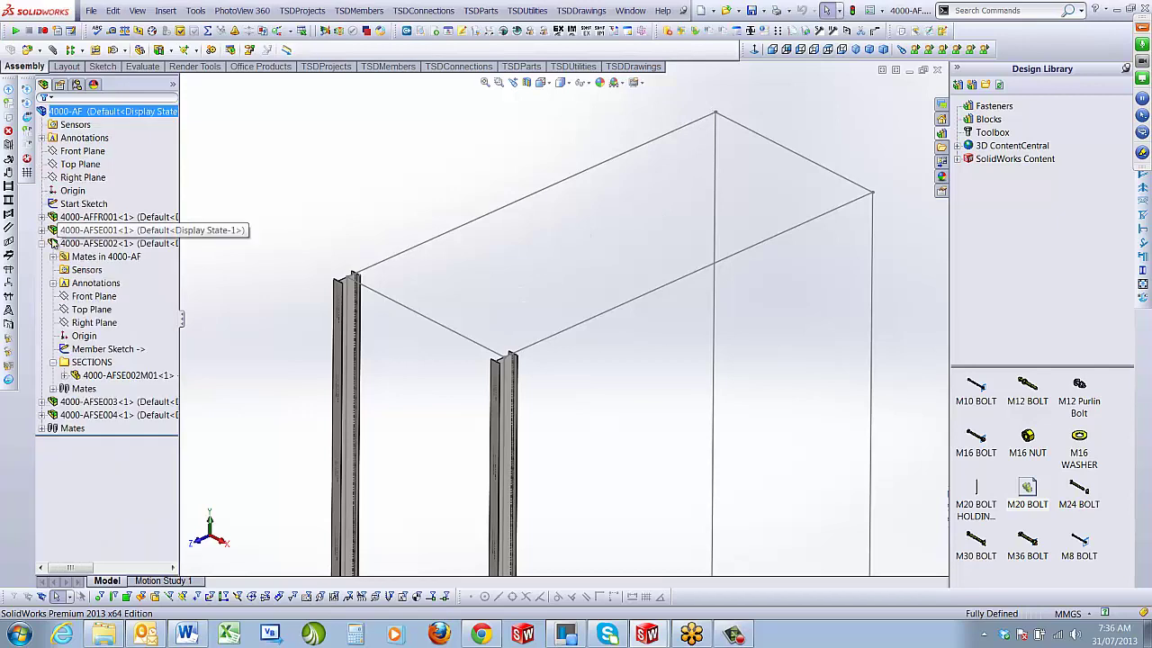
pyautogui.click(42, 243)
pyautogui.click(110, 218)
pyautogui.click(42, 217)
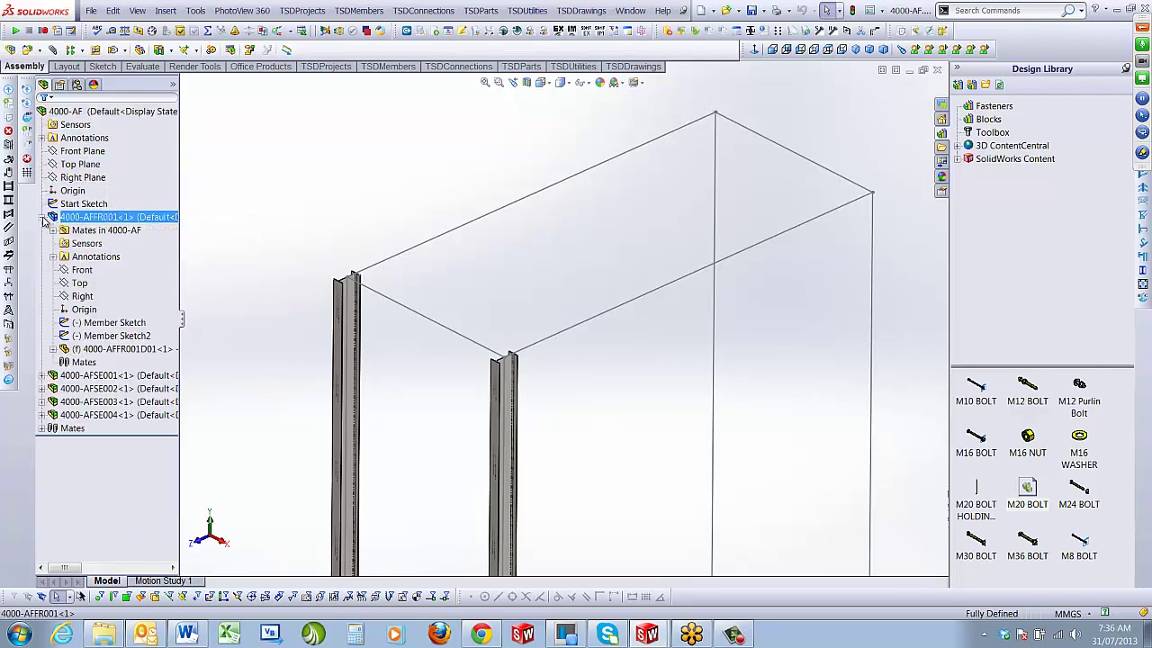
pyautogui.click(109, 349)
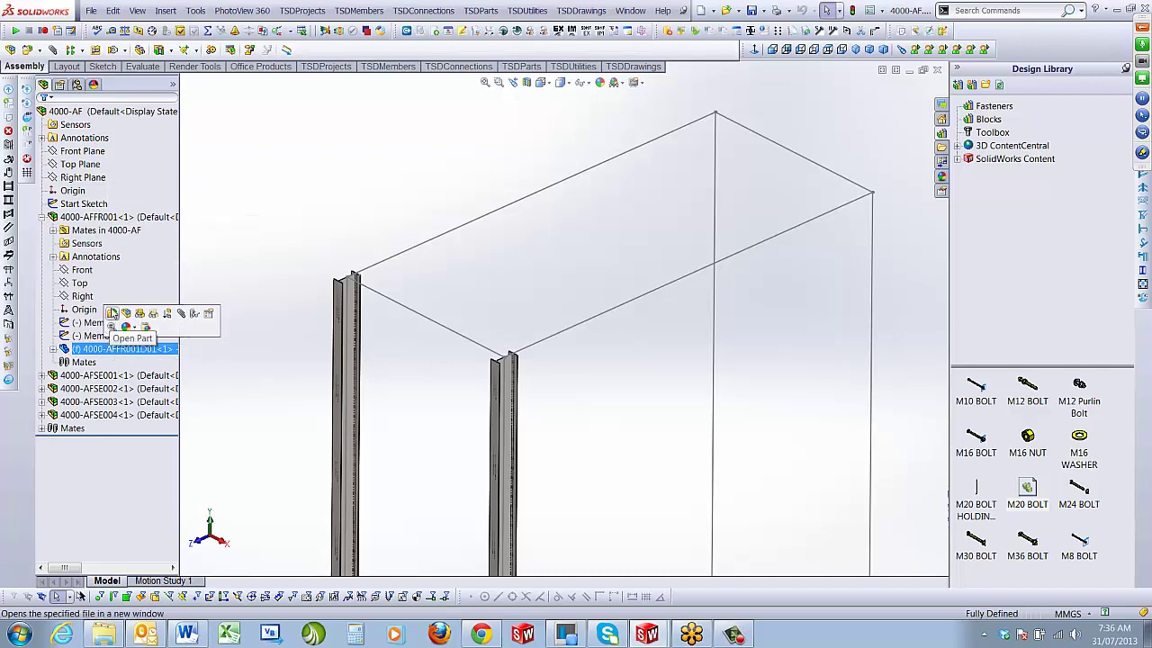
pyautogui.rightClick(106, 349)
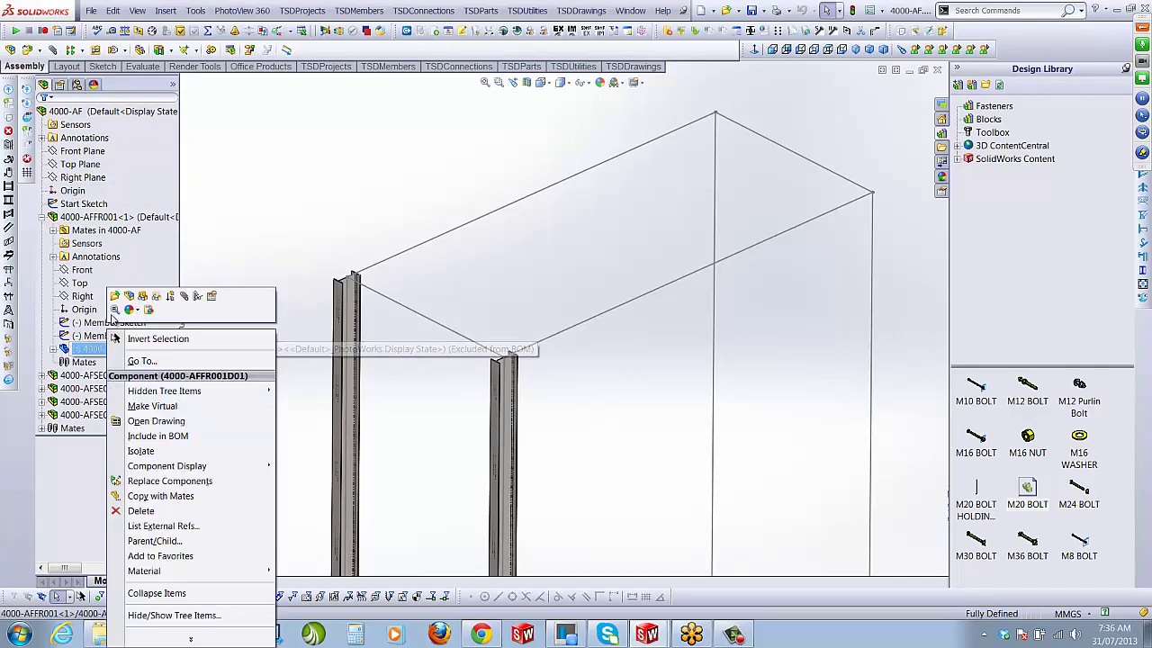
pyautogui.click(114, 297)
# Create a reference plane coincident with two diagonally opposite column lines, one from the North and one from the South Column Sketch
pyautogui.scroll(-4, 581, 223)
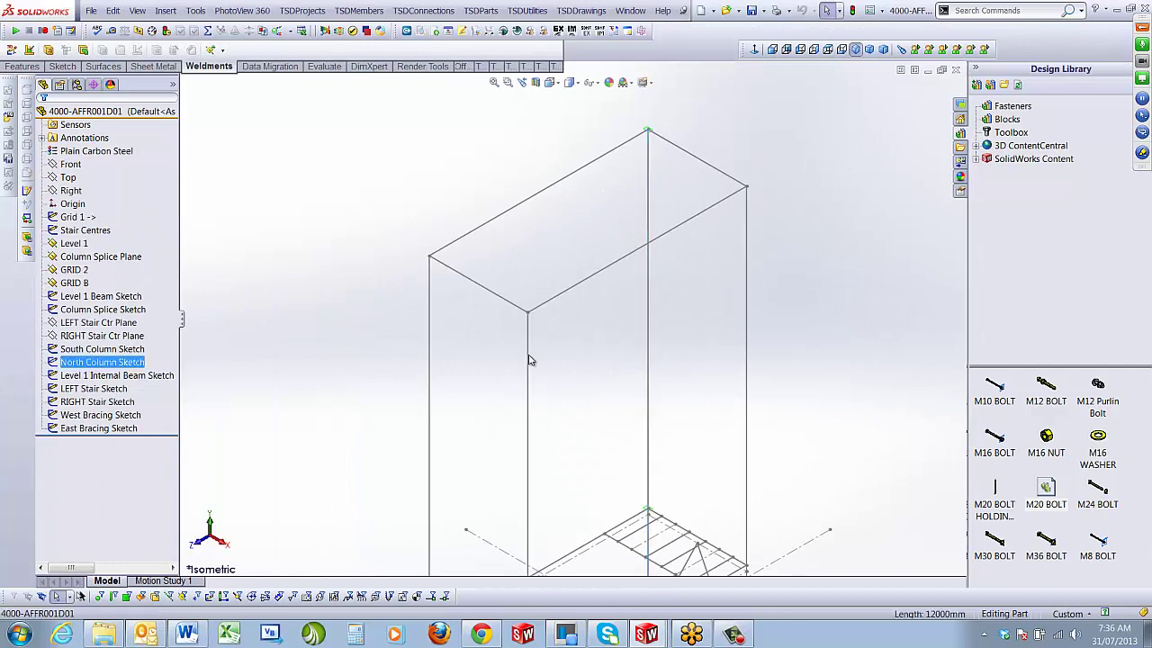
pyautogui.keyDown('ctrl'); pyautogui.click(528, 360); pyautogui.keyUp('ctrl')
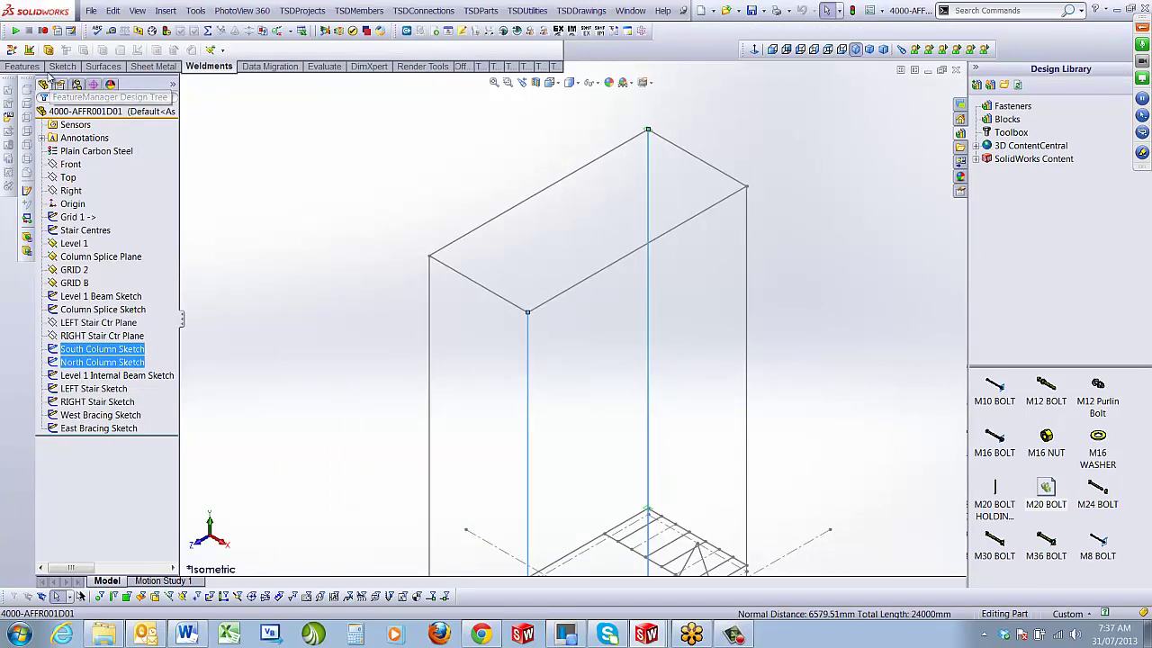
pyautogui.click(213, 51)
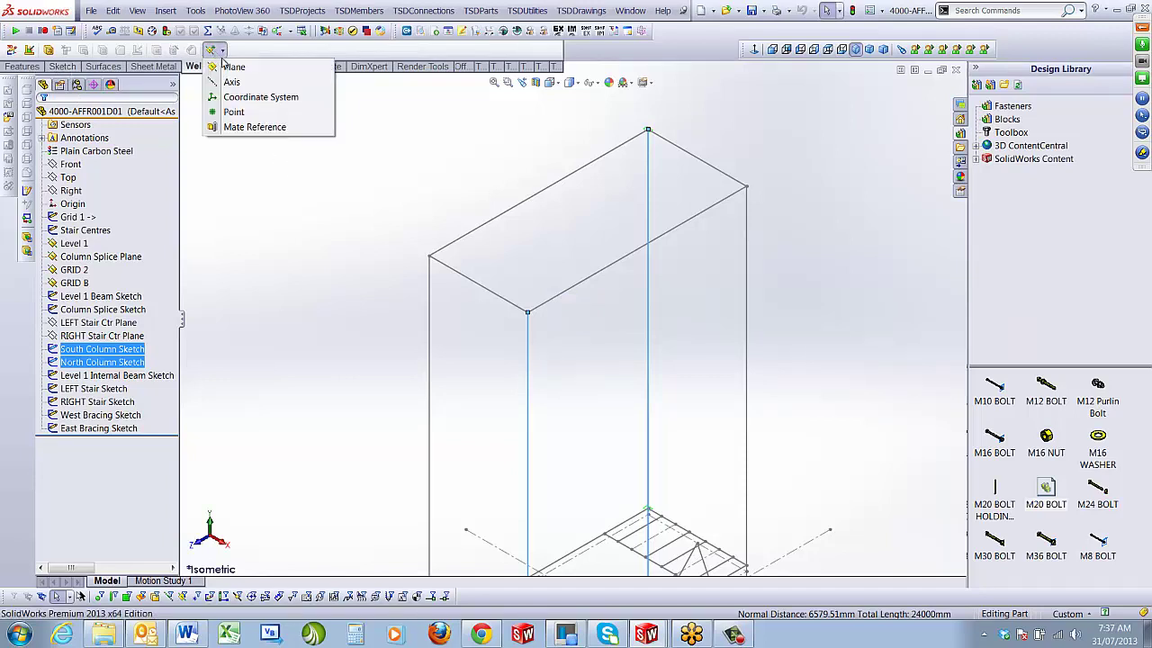
pyautogui.click(227, 63)
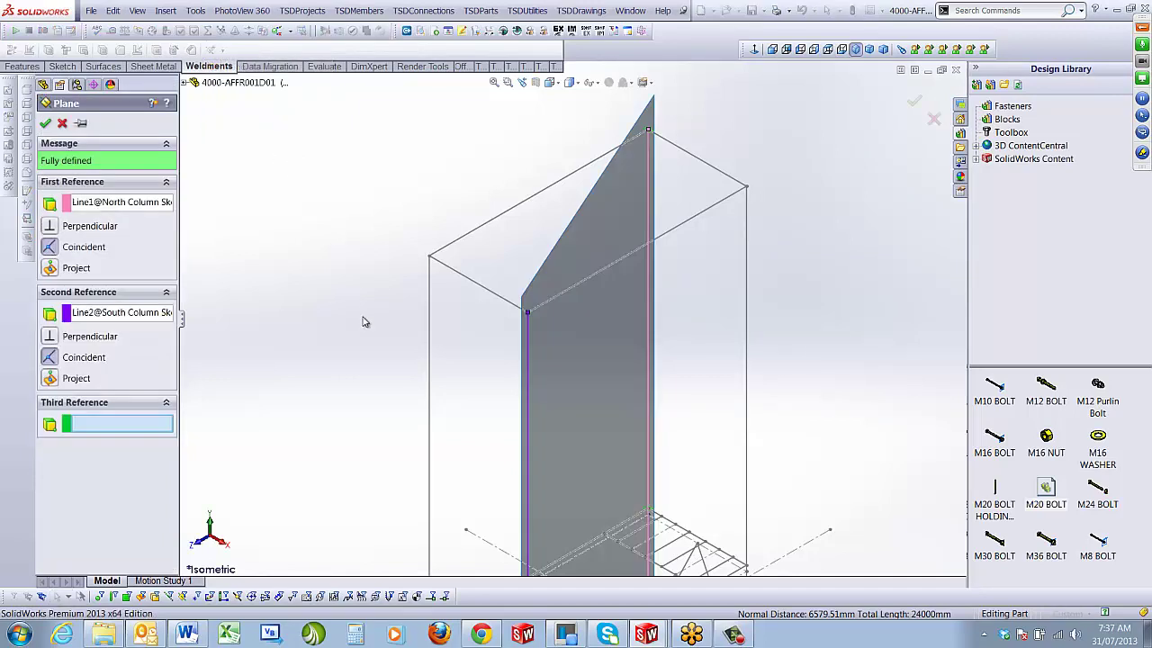
pyautogui.click(46, 124)
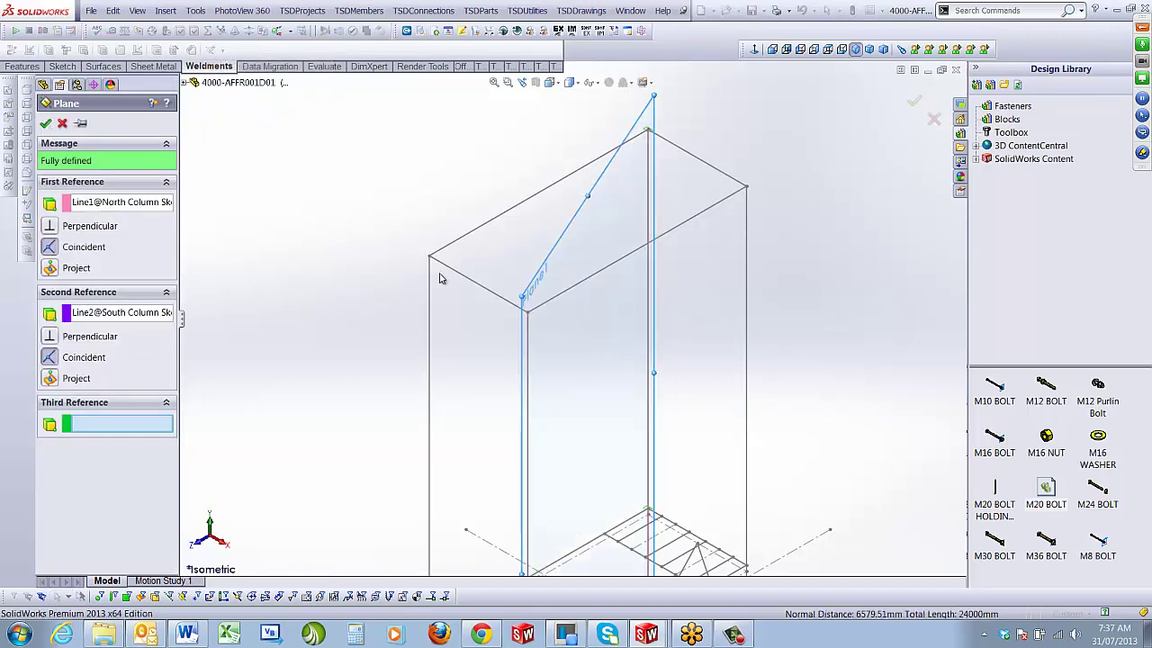
# Sketch two connected lines on the new diagonal plane, about 3727 mm and 2865 mm long, joining the opposite column tops through an apex
pyautogui.click(75, 68)
pyautogui.click(64, 49)
pyautogui.click(526, 308)
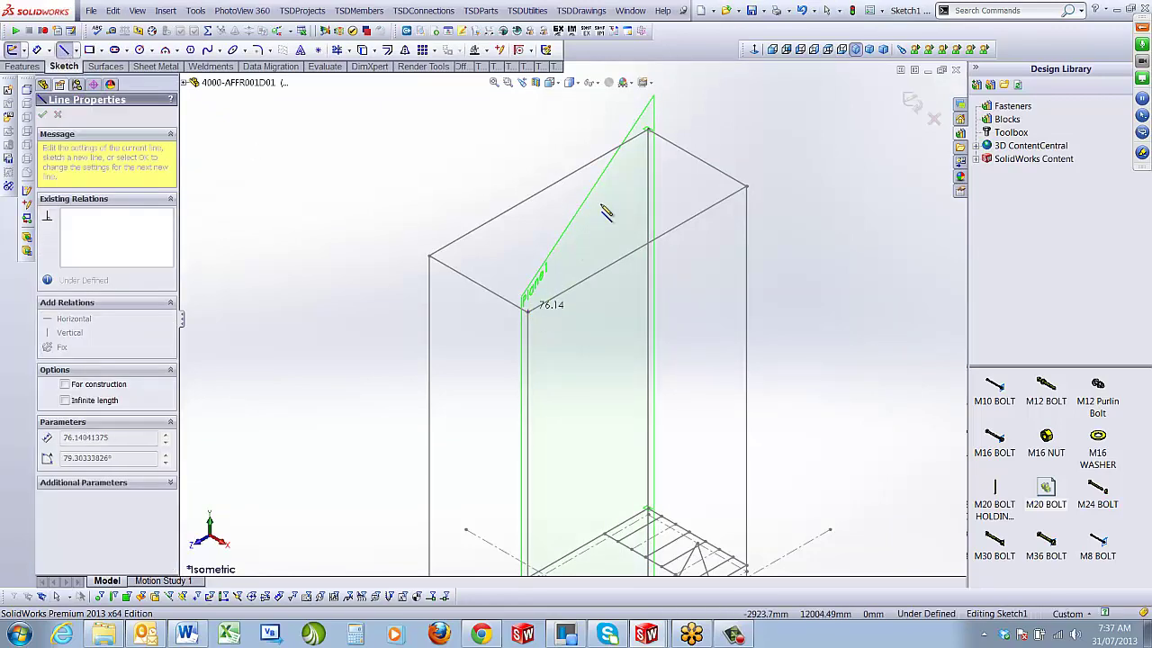
pyautogui.moveTo(601, 205); pyautogui.dragTo(597, 199)
pyautogui.click(755, 51)
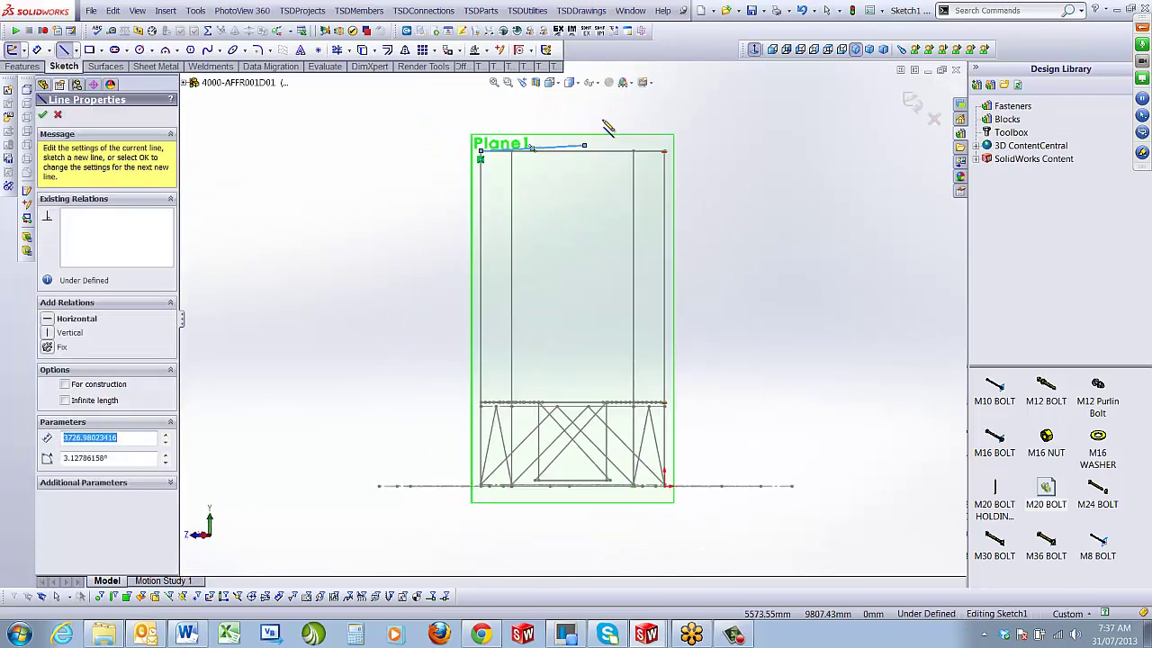
pyautogui.scroll(-5, 609, 129)
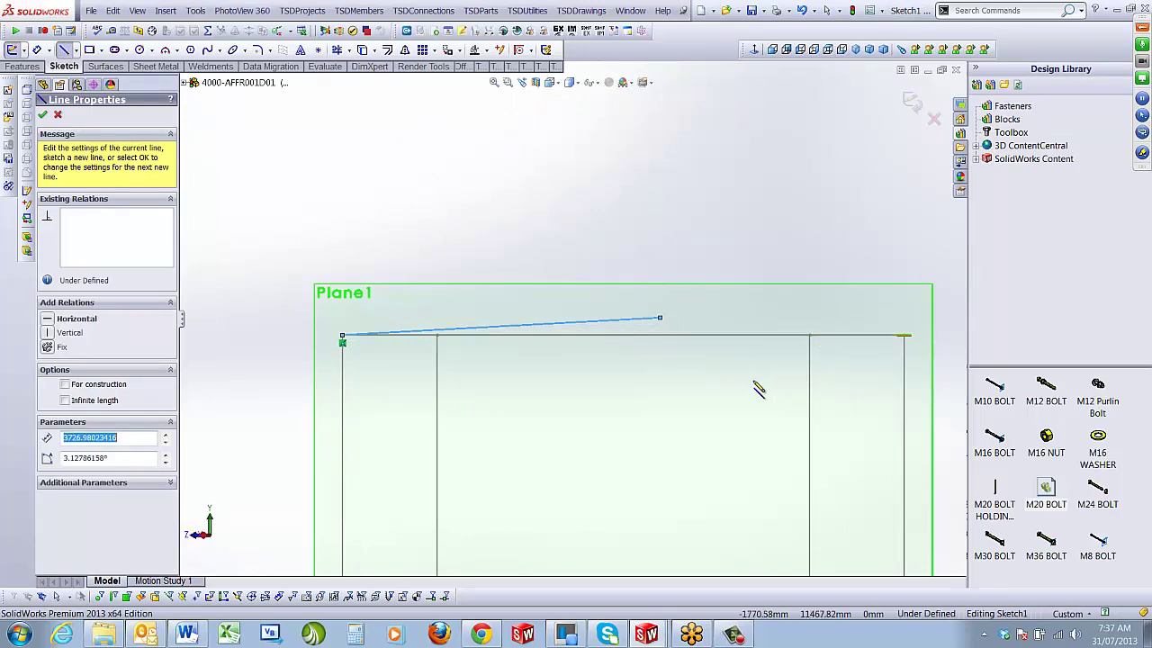
pyautogui.moveTo(757, 387)
pyautogui.mouseDown(button='middle')
pyautogui.moveTo(766, 373)
pyautogui.moveTo(831, 371)
pyautogui.moveTo(772, 402)
pyautogui.moveTo(879, 338)
pyautogui.mouseUp(button='middle')
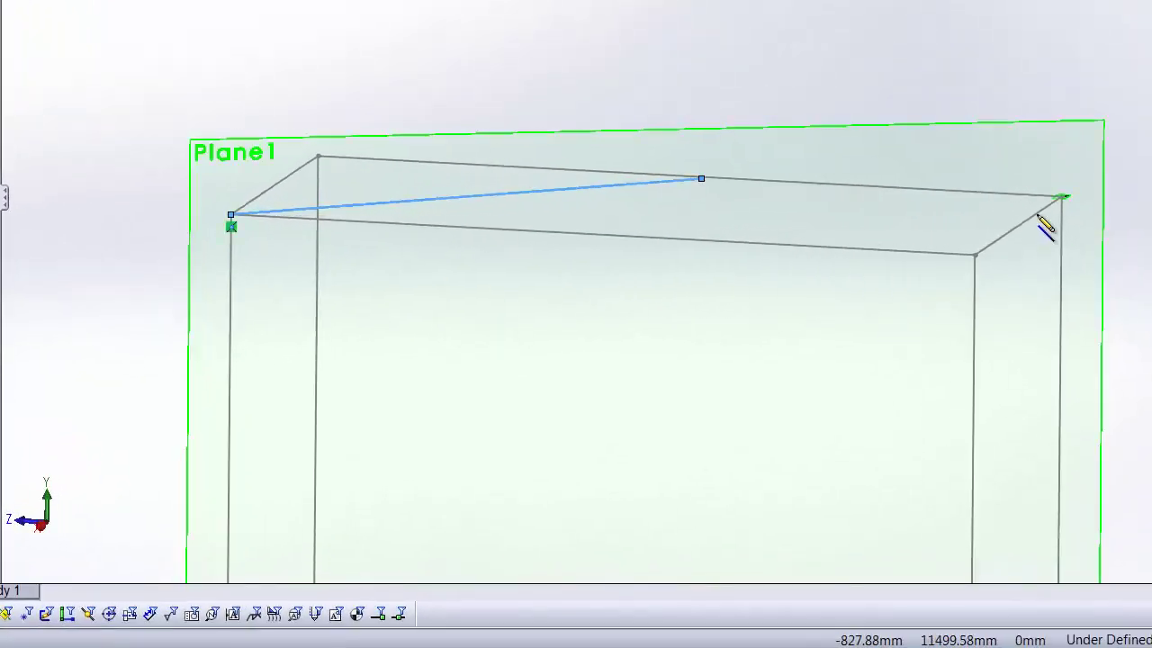
pyautogui.click(1062, 196)
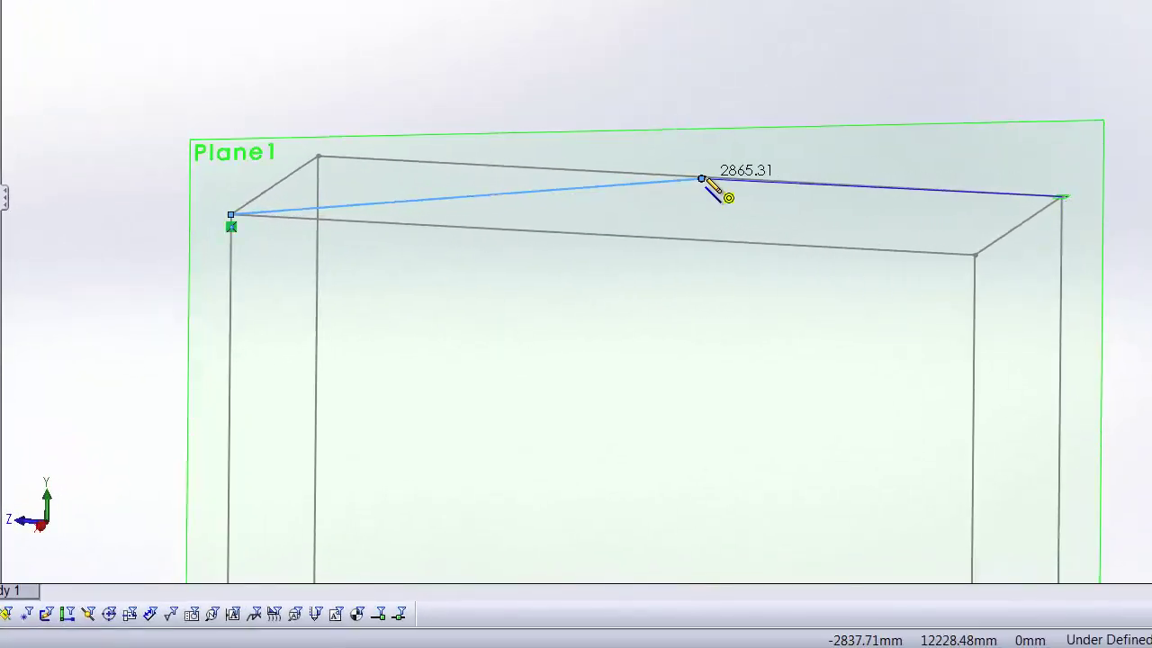
pyautogui.click(701, 178)
pyautogui.press('Escape')
# Raise the apex above the column tops and make the two sloping lines equal in length
pyautogui.moveTo(702, 178); pyautogui.dragTo(554, 130)
pyautogui.click(0, 207)
pyautogui.click(58, 239)
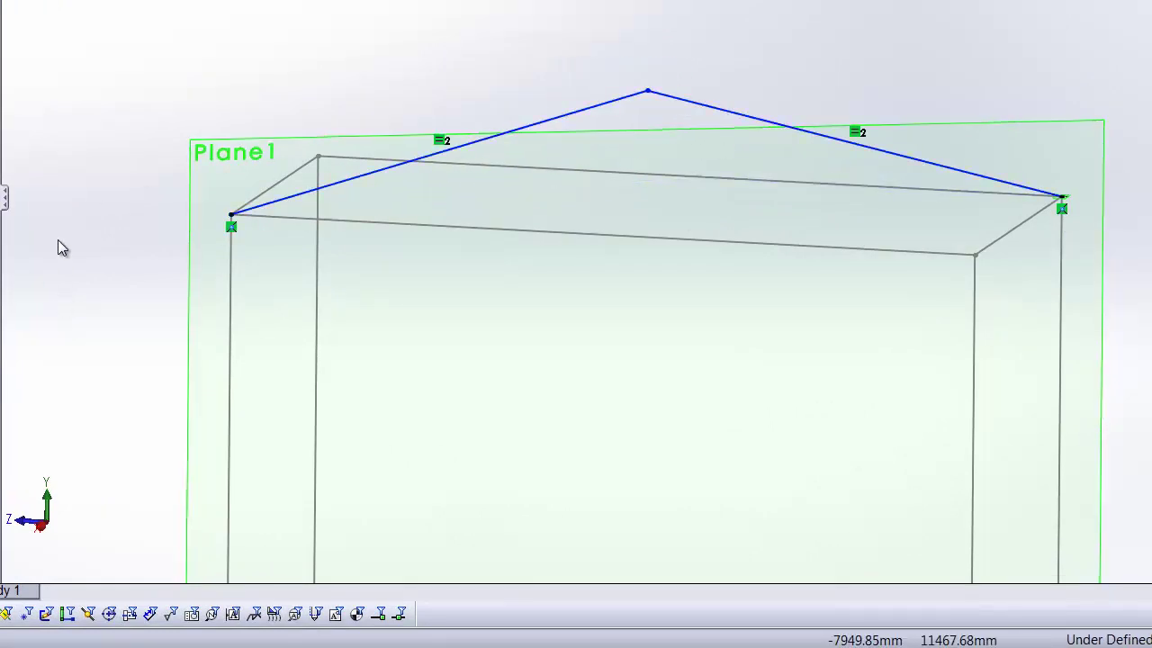
pyautogui.moveTo(58, 239); pyautogui.dragTo(69, 101, button='right')
pyautogui.click(528, 125)
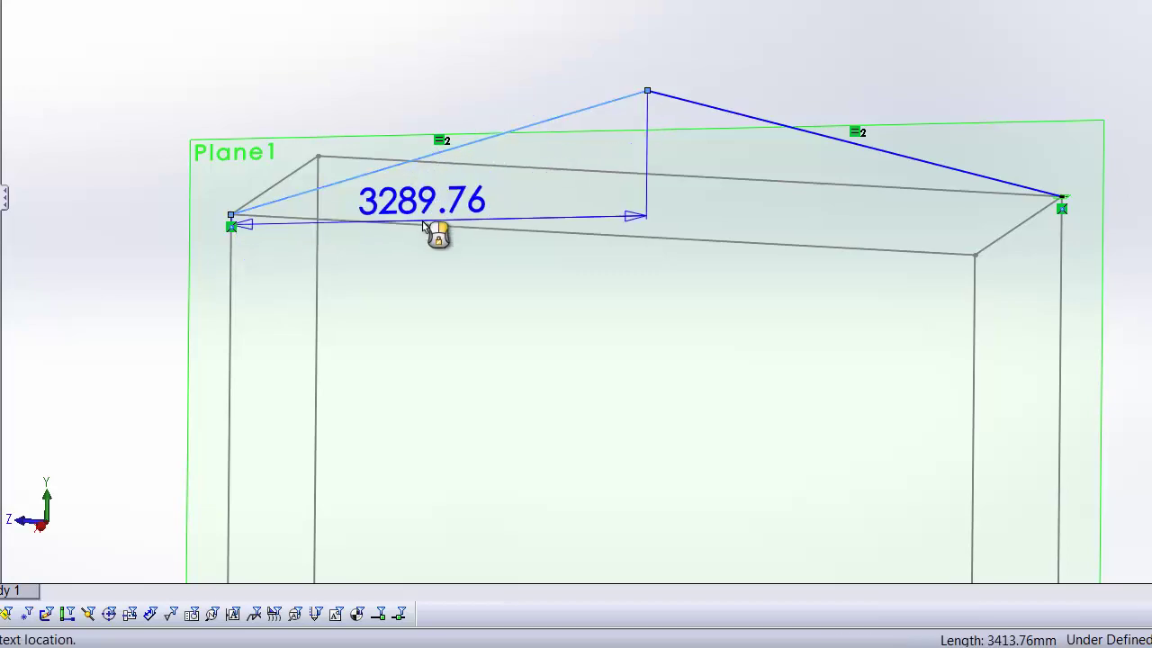
pyautogui.click(423, 227)
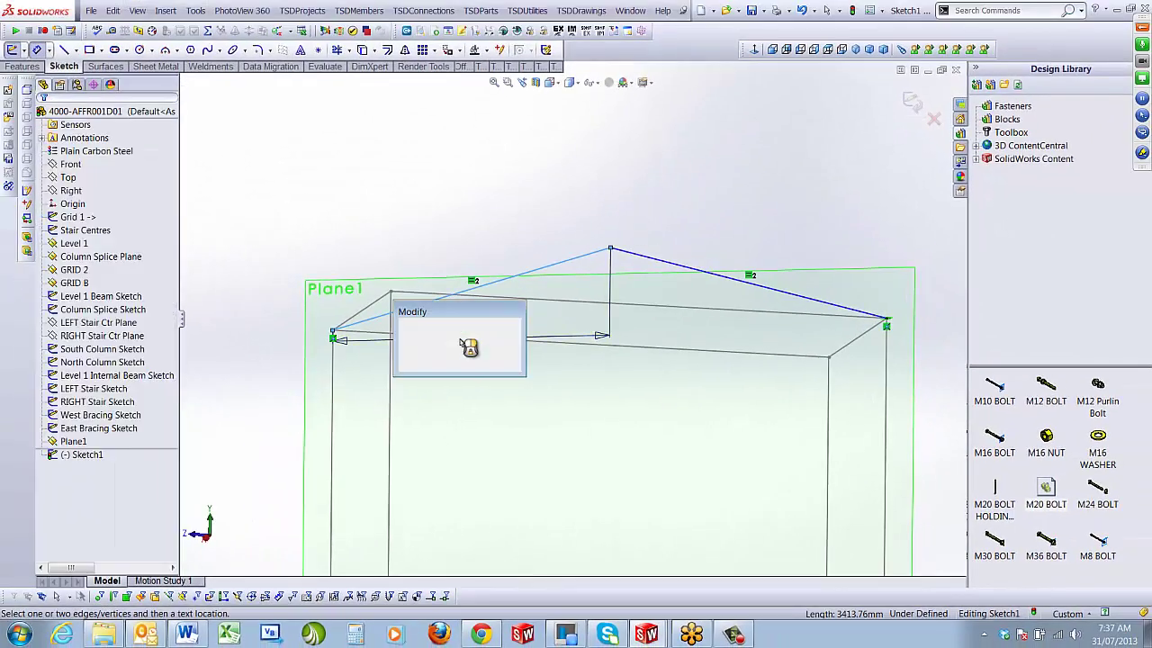
pyautogui.press('Return')
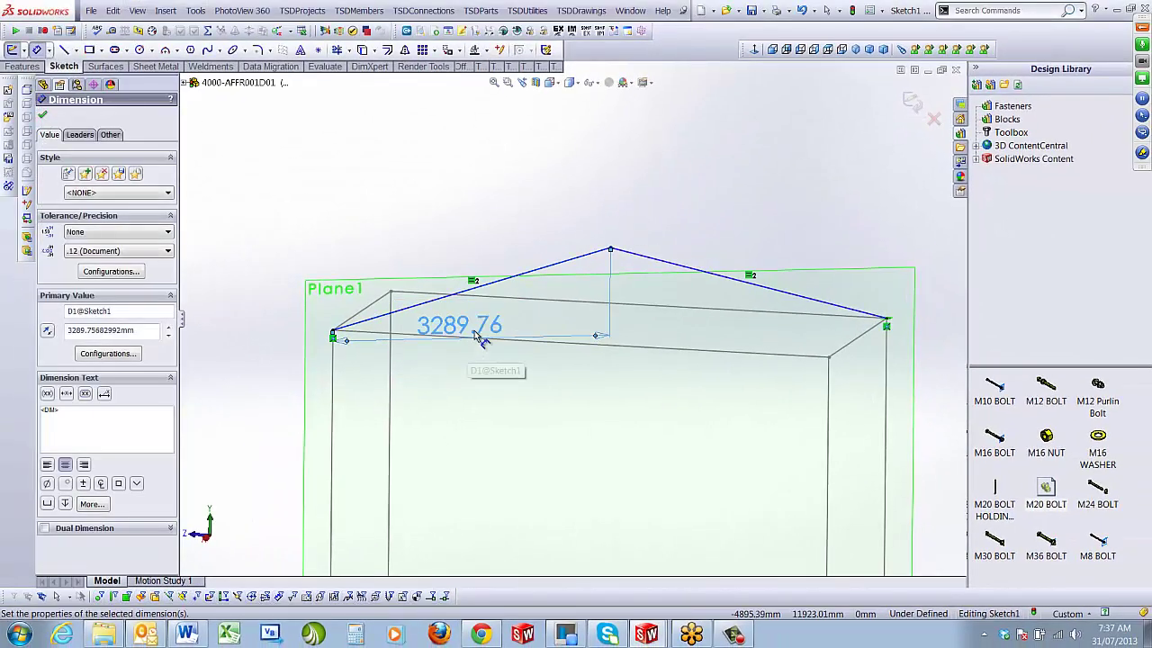
pyautogui.press('Delete')
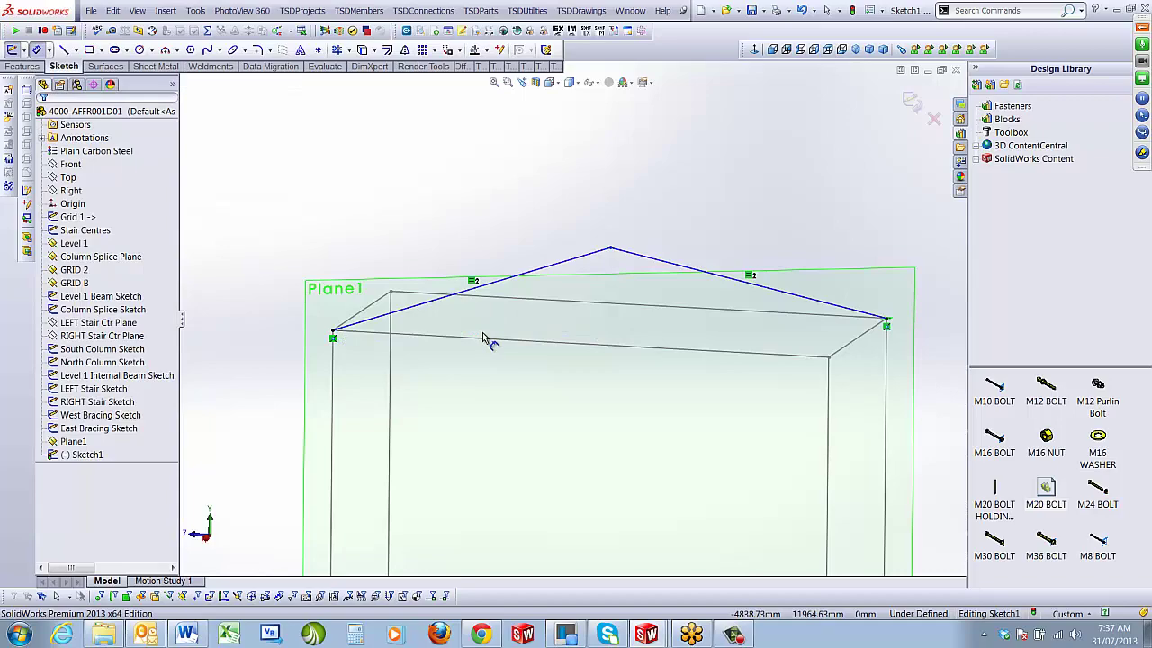
# Dimension the angle between the first sloping line and the horizontal tower top line and set it to 10 degrees
pyautogui.click(523, 84)
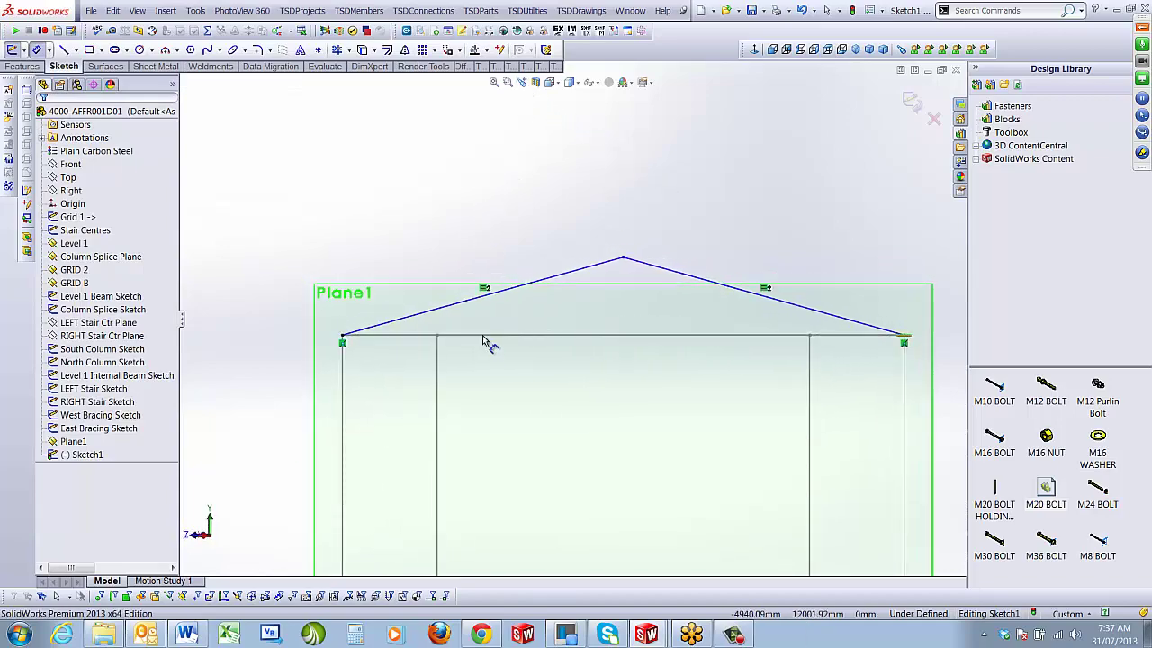
pyautogui.click(485, 297)
pyautogui.click(557, 335)
pyautogui.click(562, 319)
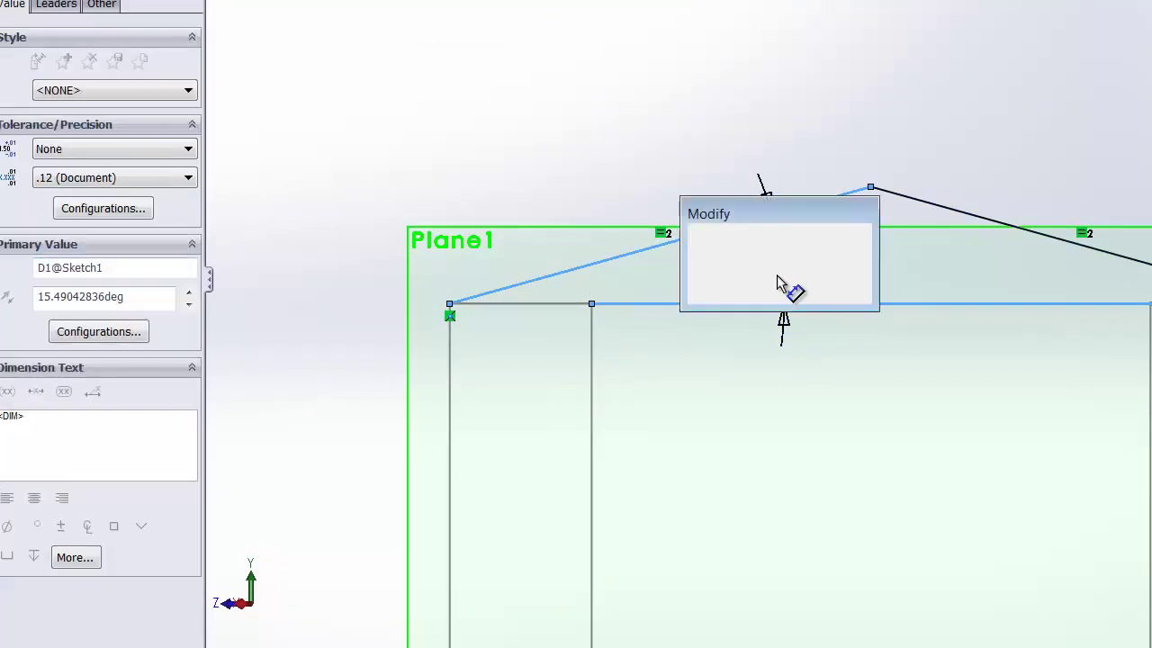
pyautogui.write('10')
pyautogui.press('Return')
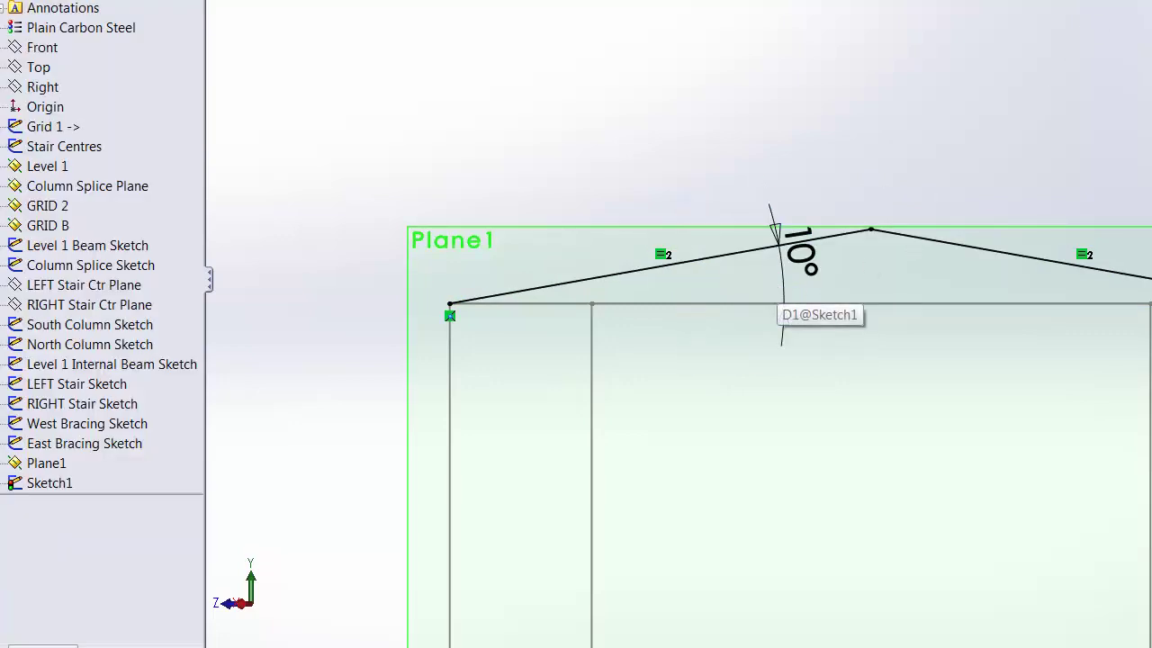
# Finish the apex sketch, check it in isometric view, and return from the frame part to the 4000-AF assembly
pyautogui.hotkey('ctrl', 'b')
pyautogui.hotkey('ctrl', '7')
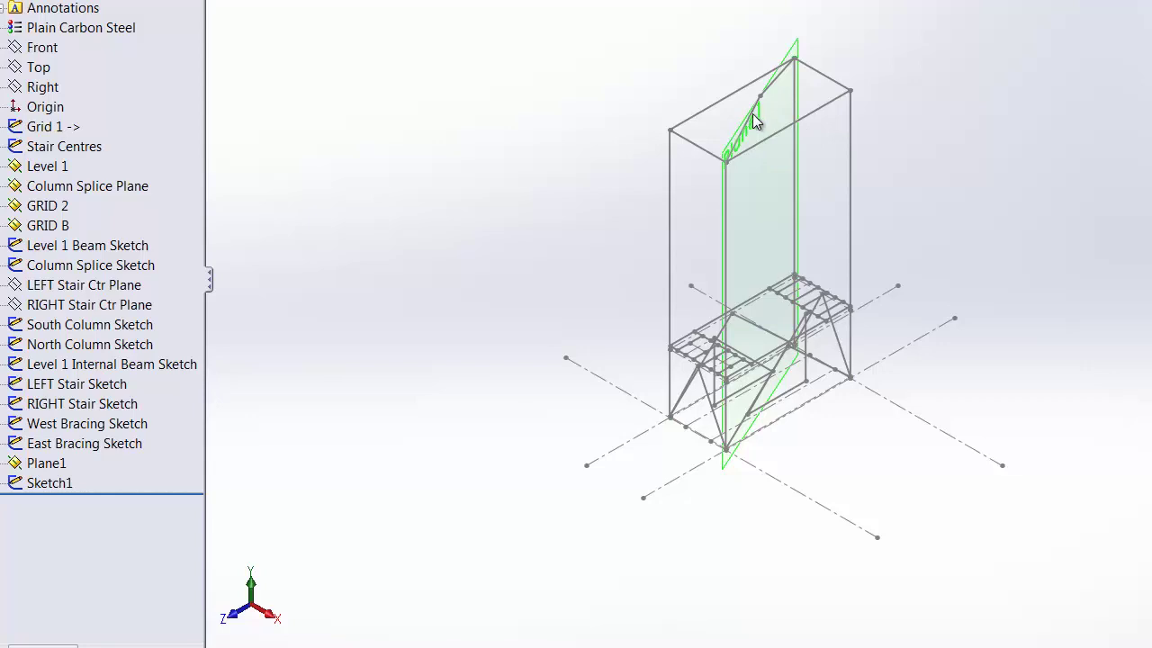
pyautogui.click(58, 489)
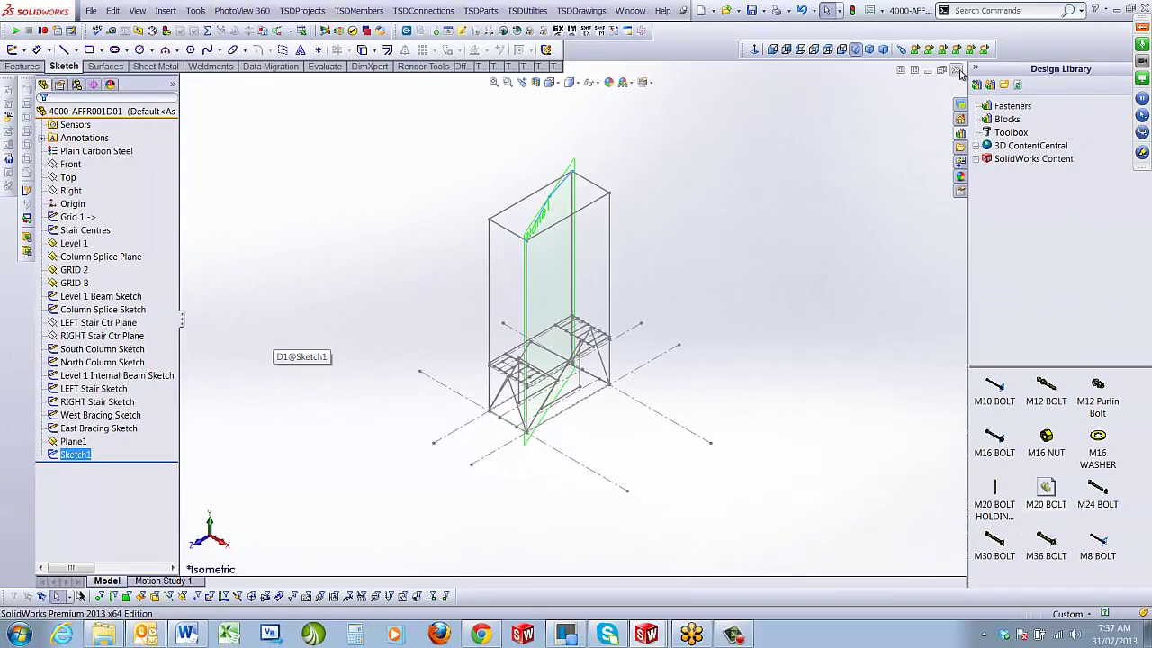
pyautogui.click(1121, 5)
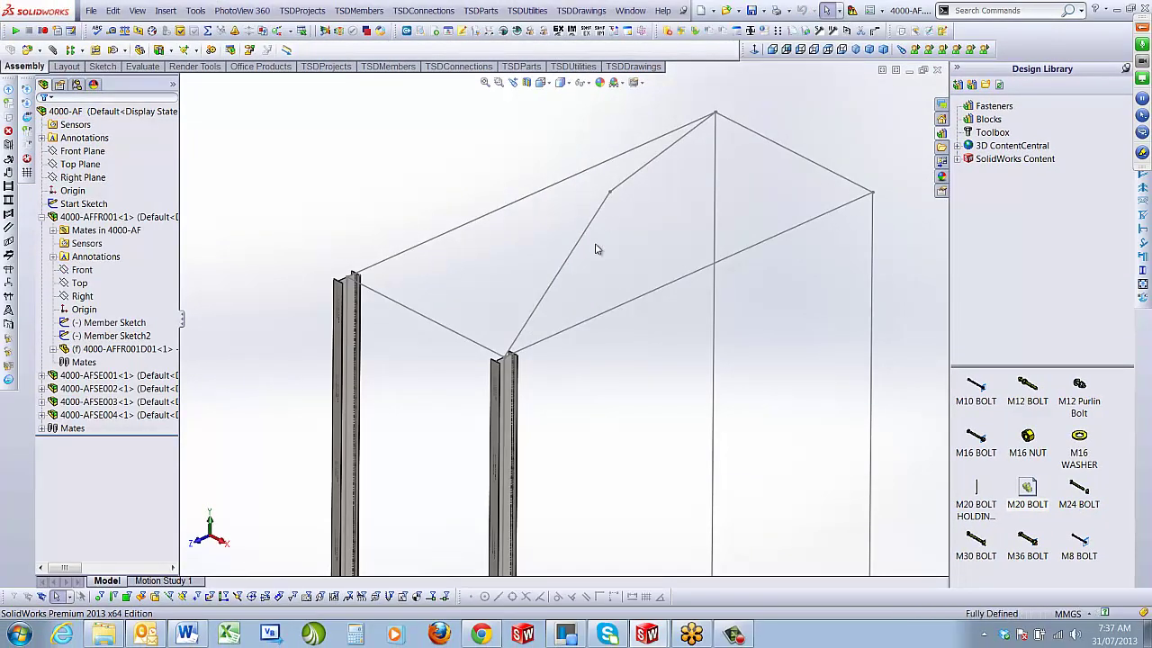
# Insert a TSD structural SECTION member along the first sloping line rising from the front column top
pyautogui.click(372, 10)
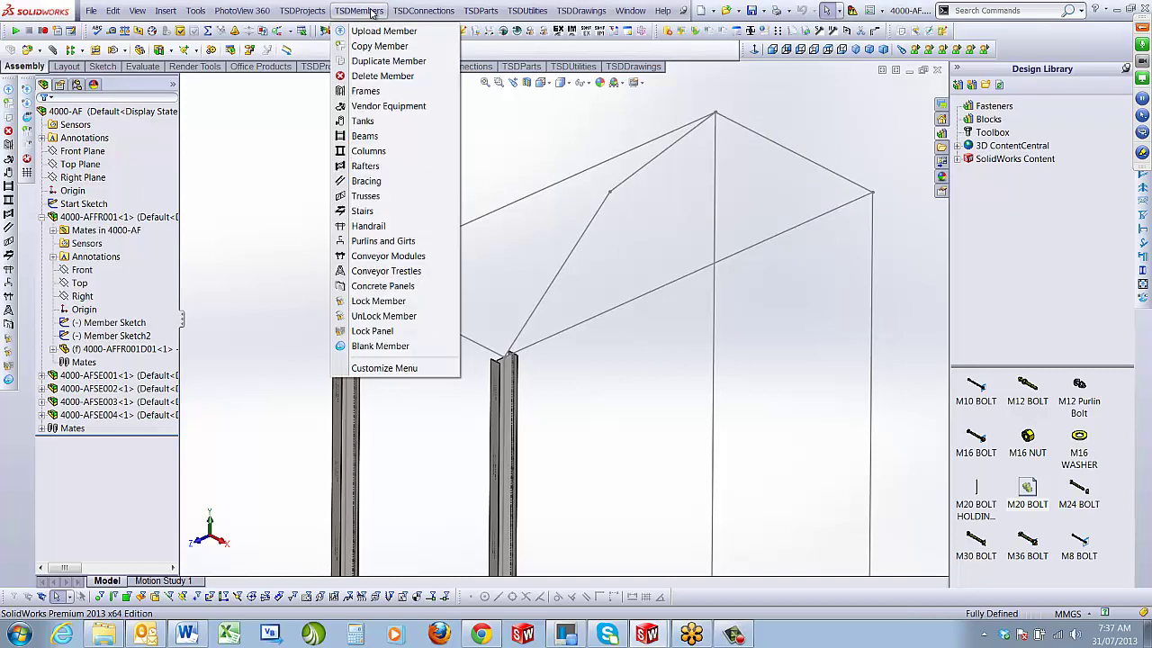
pyautogui.click(366, 181)
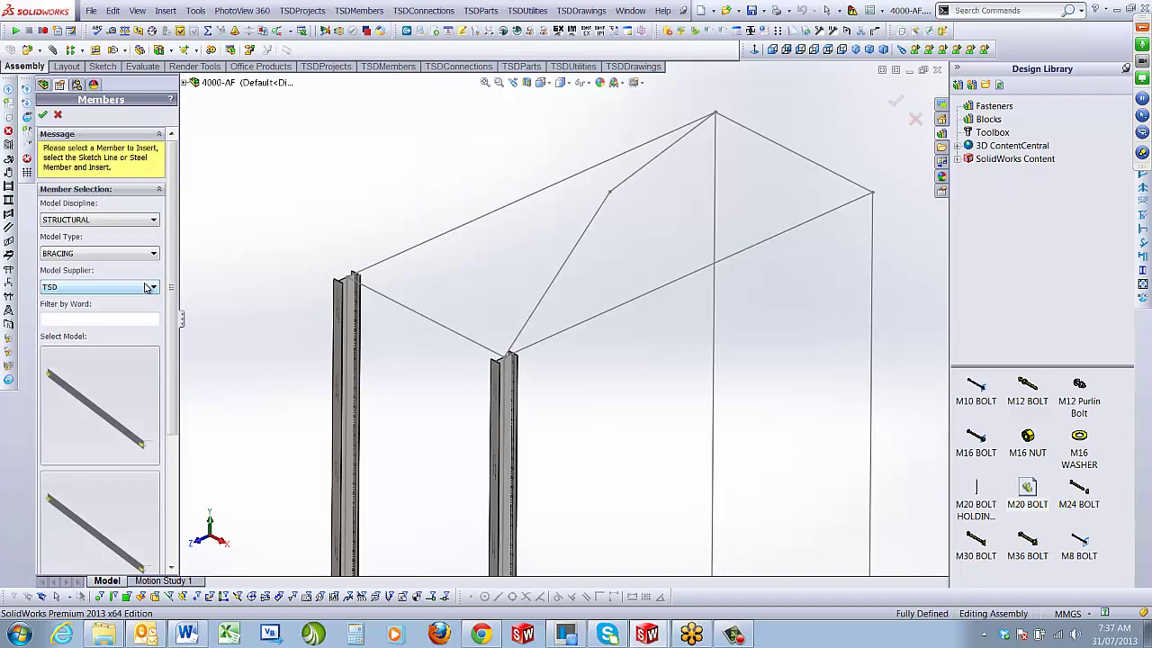
pyautogui.click(83, 253)
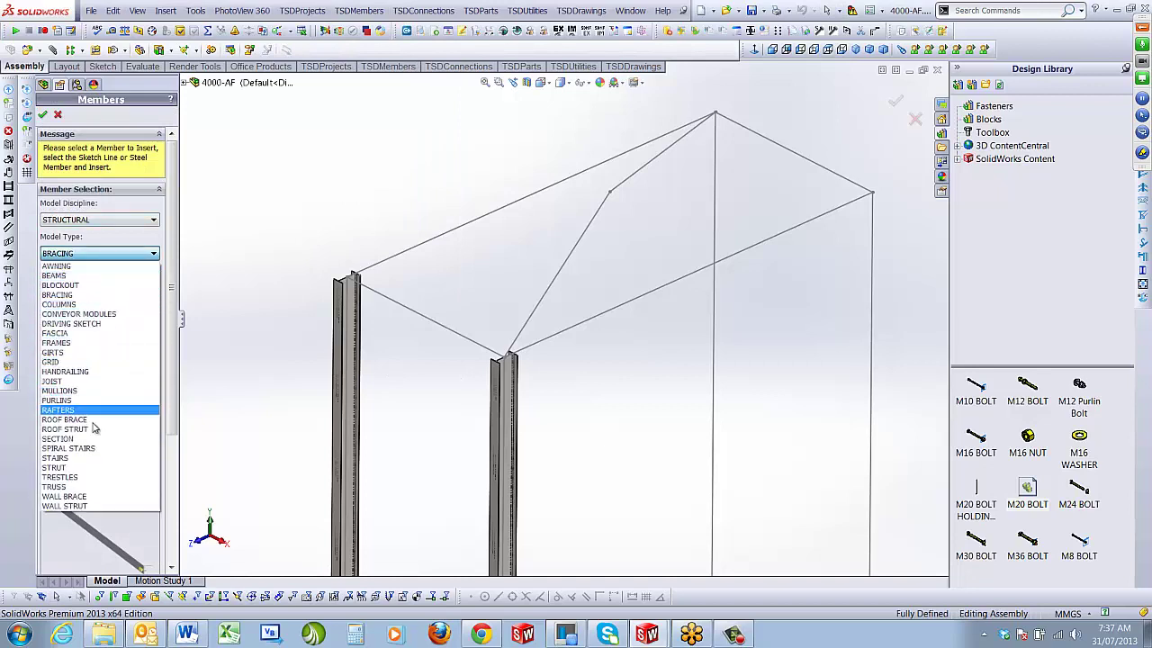
pyautogui.click(96, 437)
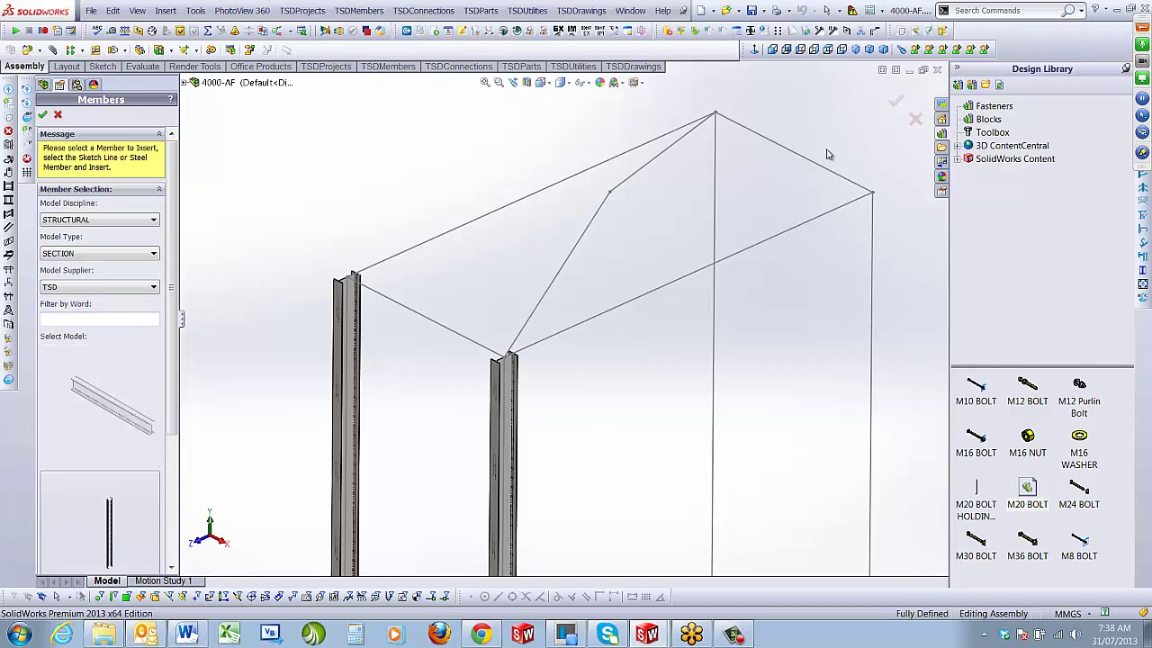
pyautogui.click(895, 100)
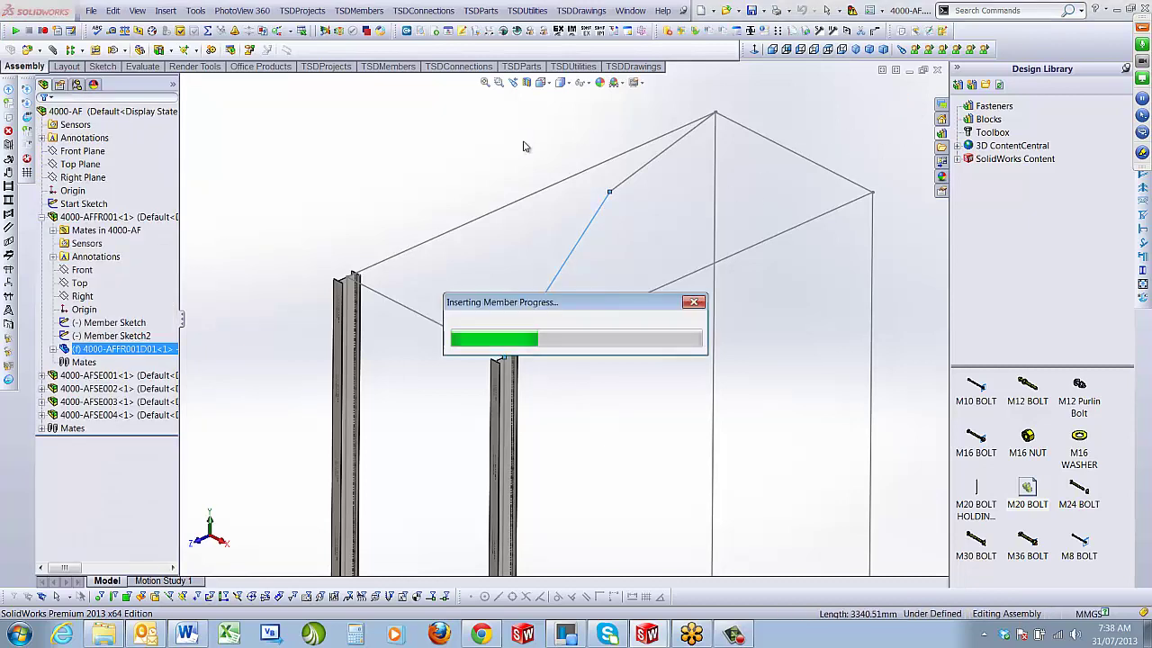
pyautogui.click(58, 115)
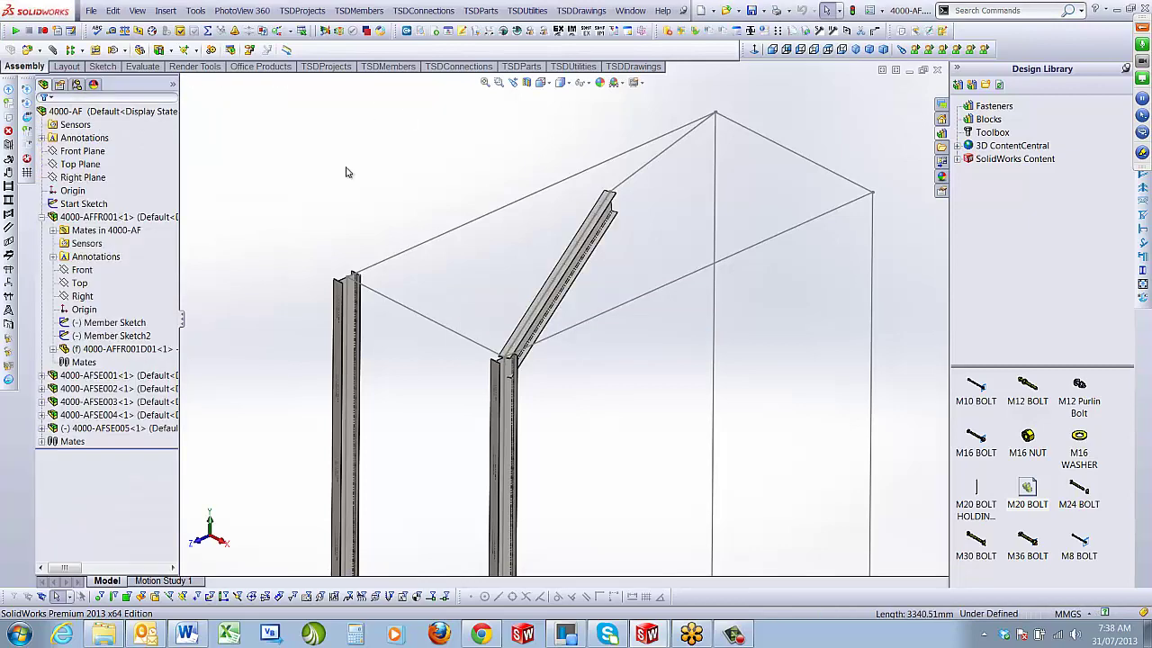
# Examine from several angles how the sloping rafter meets the column top
pyautogui.scroll(-5, 536, 333)
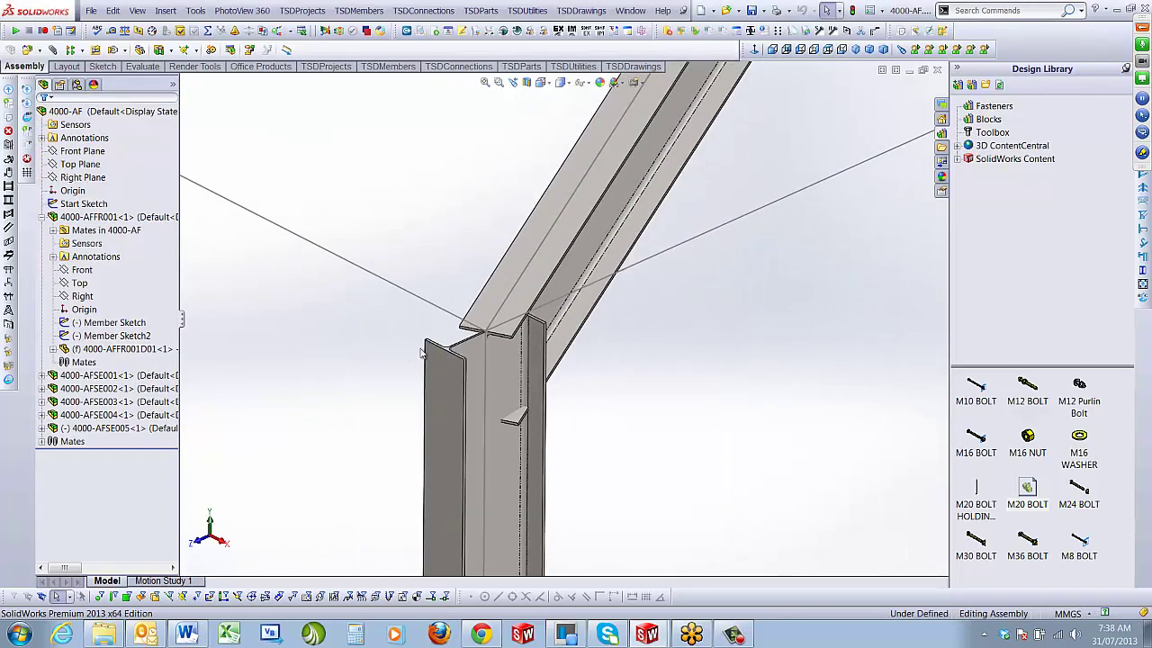
pyautogui.moveTo(505, 373); pyautogui.dragTo(570, 326, button='middle')
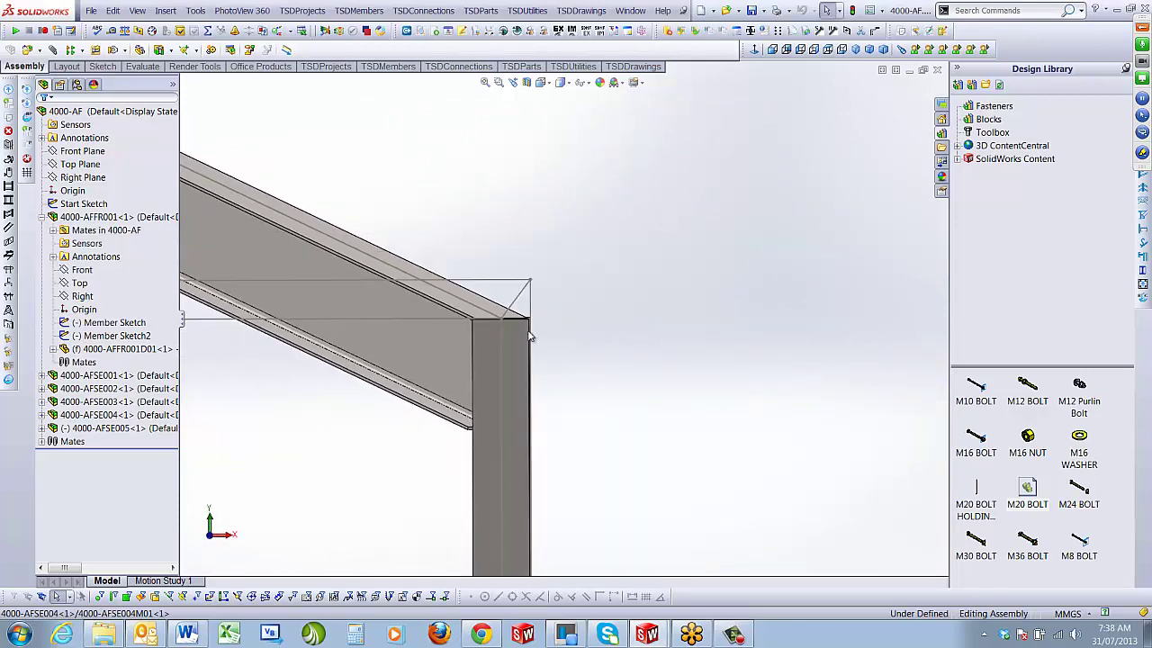
pyautogui.moveTo(464, 342); pyautogui.dragTo(349, 385, button='middle')
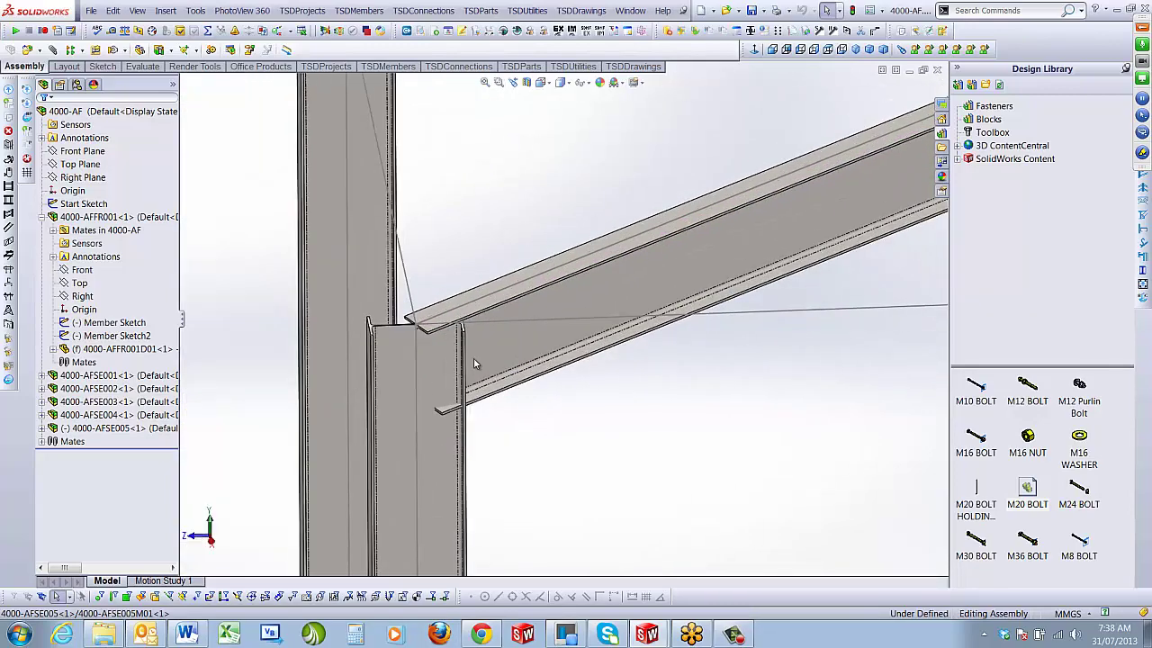
pyautogui.moveTo(474, 359); pyautogui.dragTo(499, 316, button='middle')
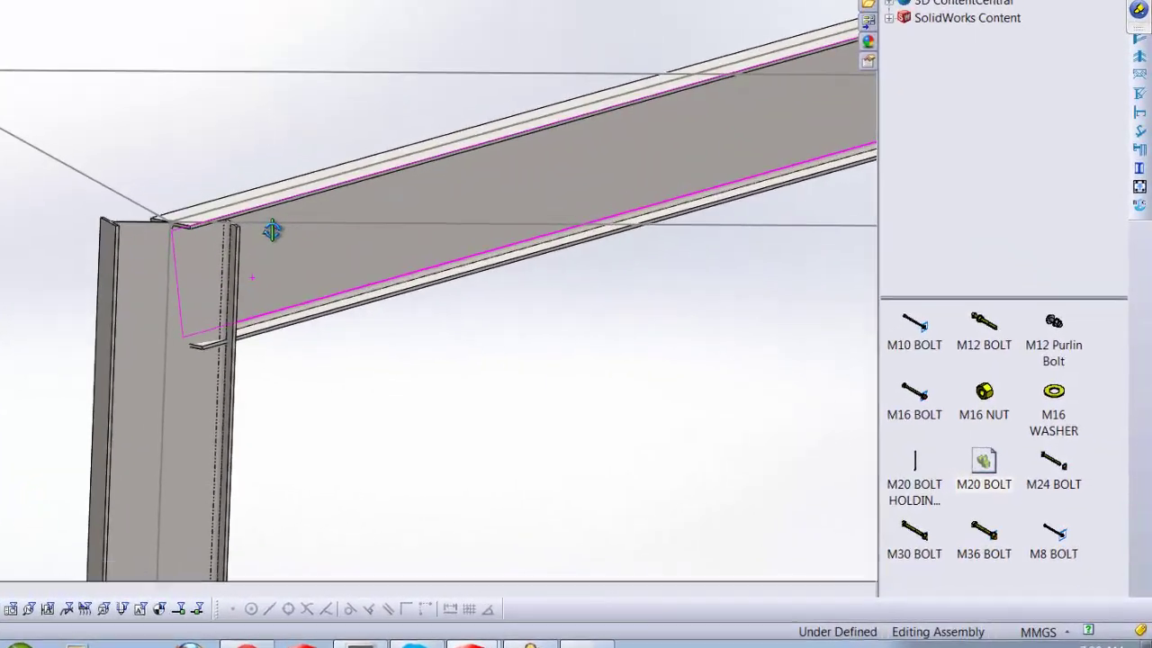
pyautogui.moveTo(271, 231); pyautogui.dragTo(317, 231, button='middle')
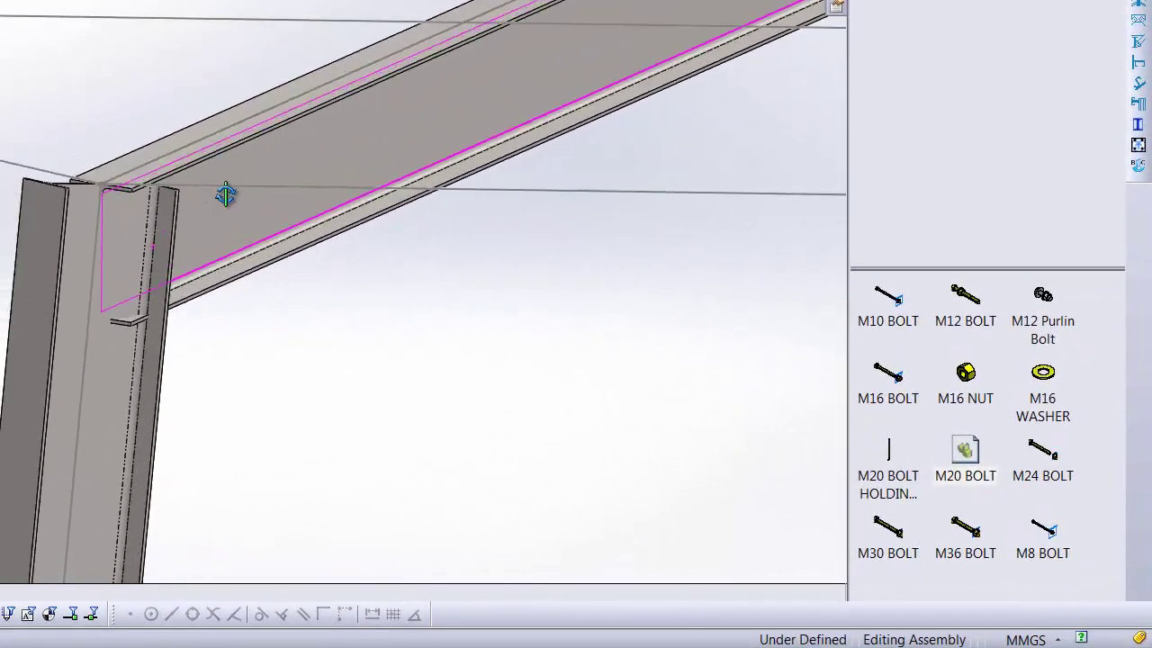
pyautogui.moveTo(226, 194); pyautogui.dragTo(201, 224, button='middle')
pyautogui.scroll(1, 261, 171)
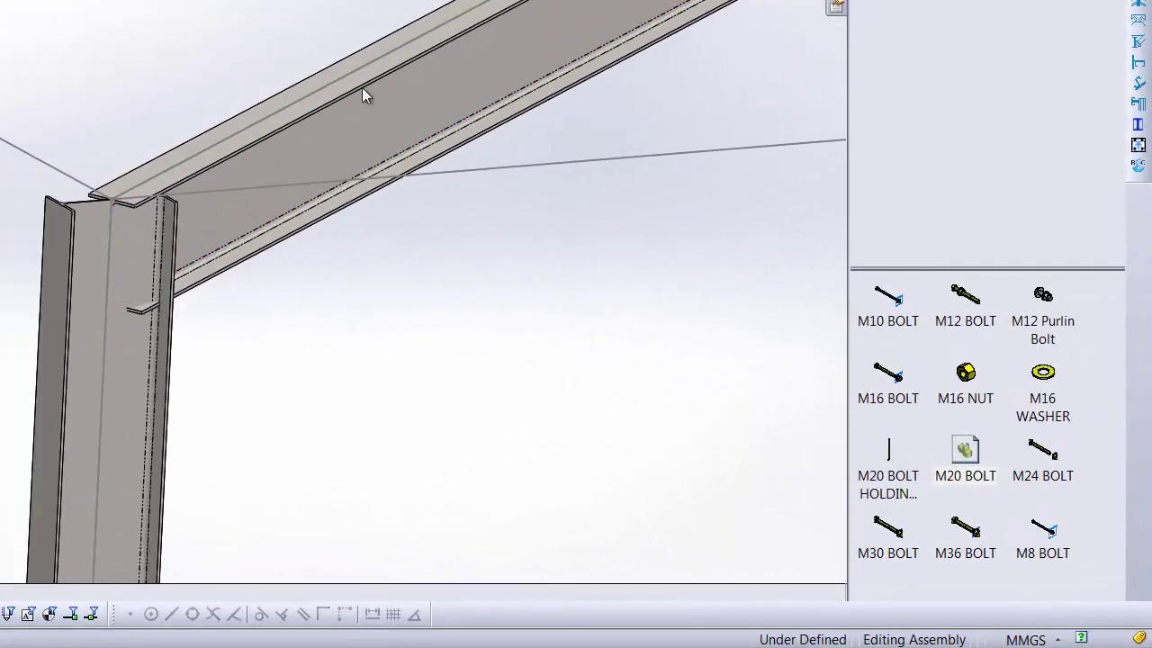
pyautogui.scroll(2, 564, 13)
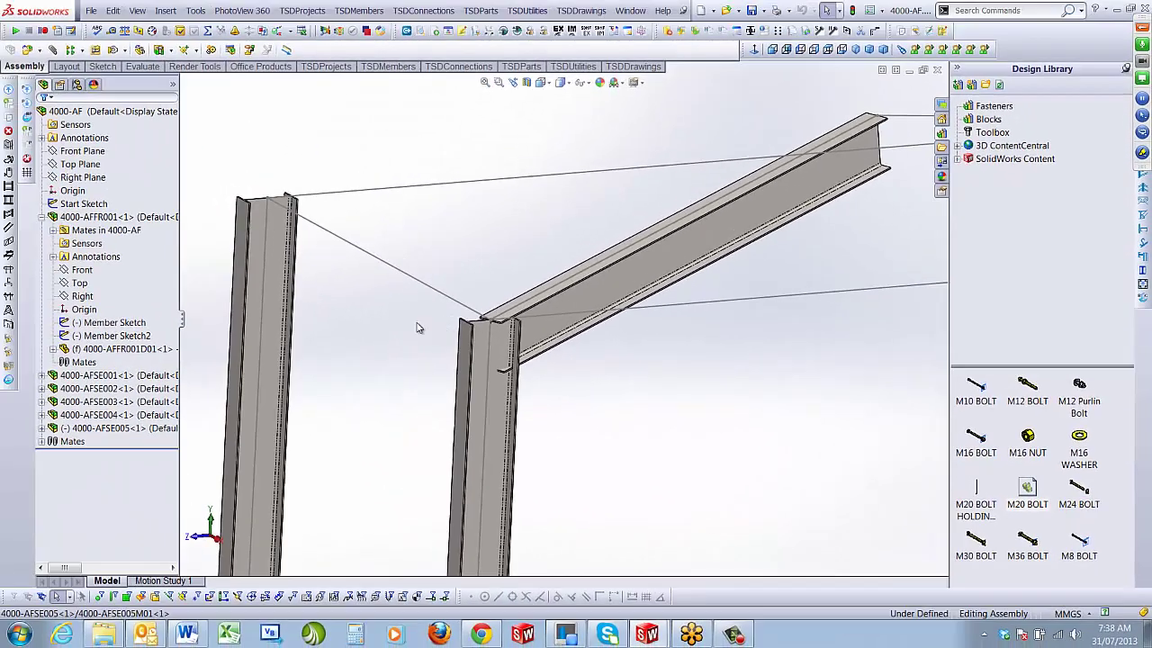
pyautogui.scroll(-2, 417, 328)
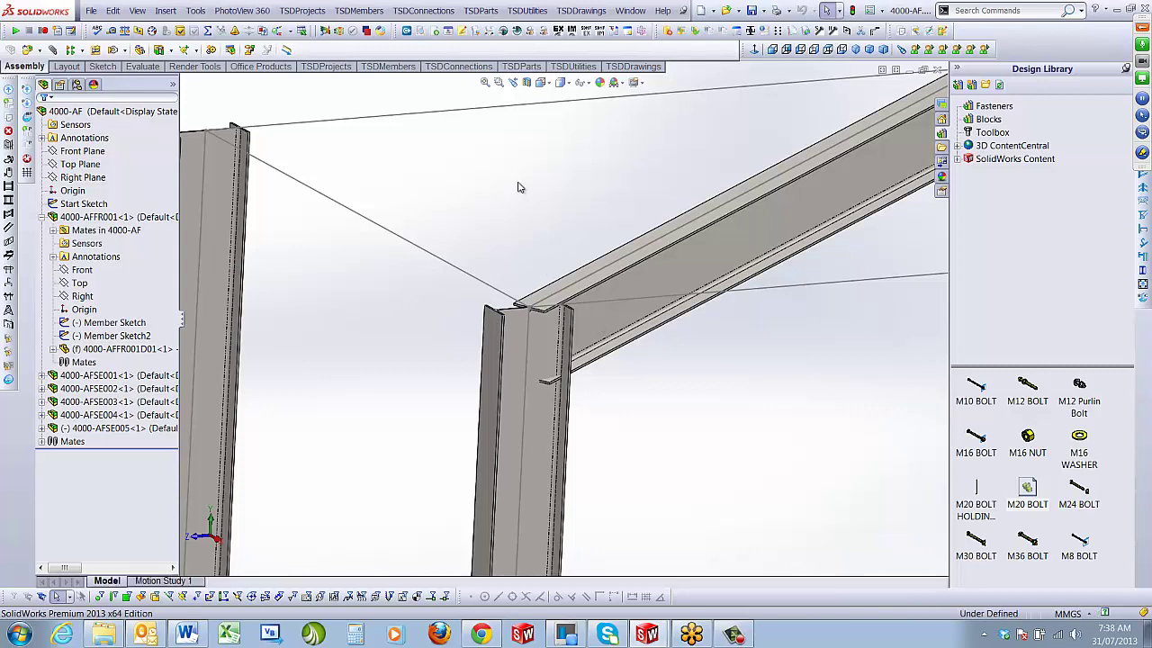
# Create a new RP, RAFTER connection at the column top point between the column and the sloping rafter, without adding a plate
pyautogui.click(422, 12)
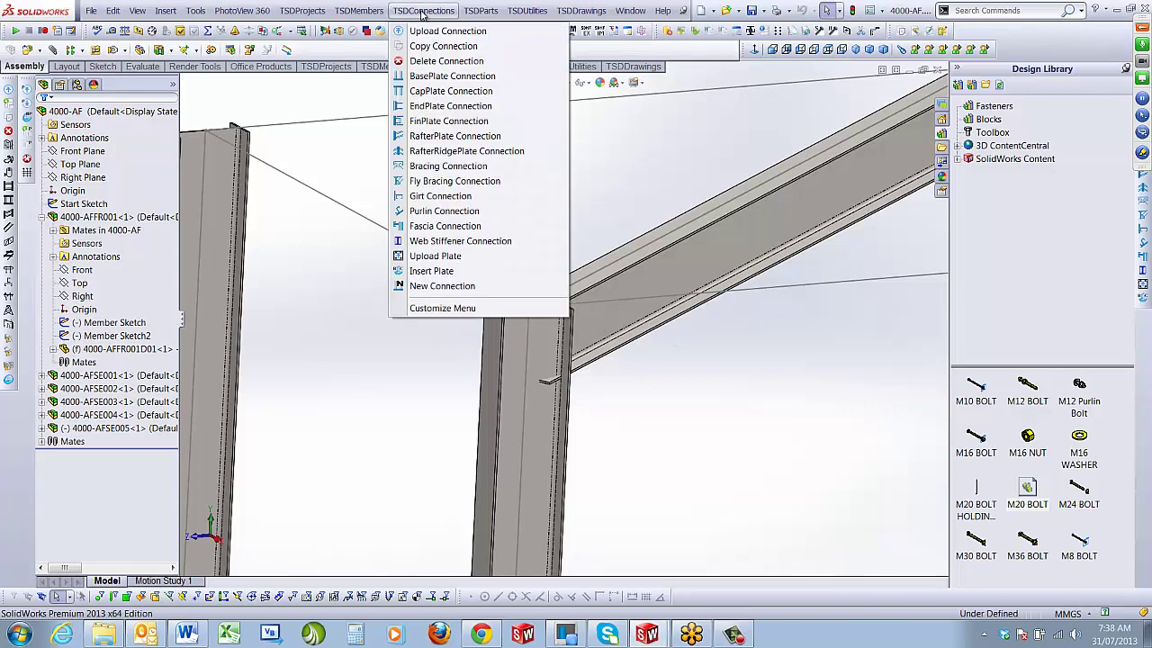
pyautogui.click(466, 285)
pyautogui.click(98, 260)
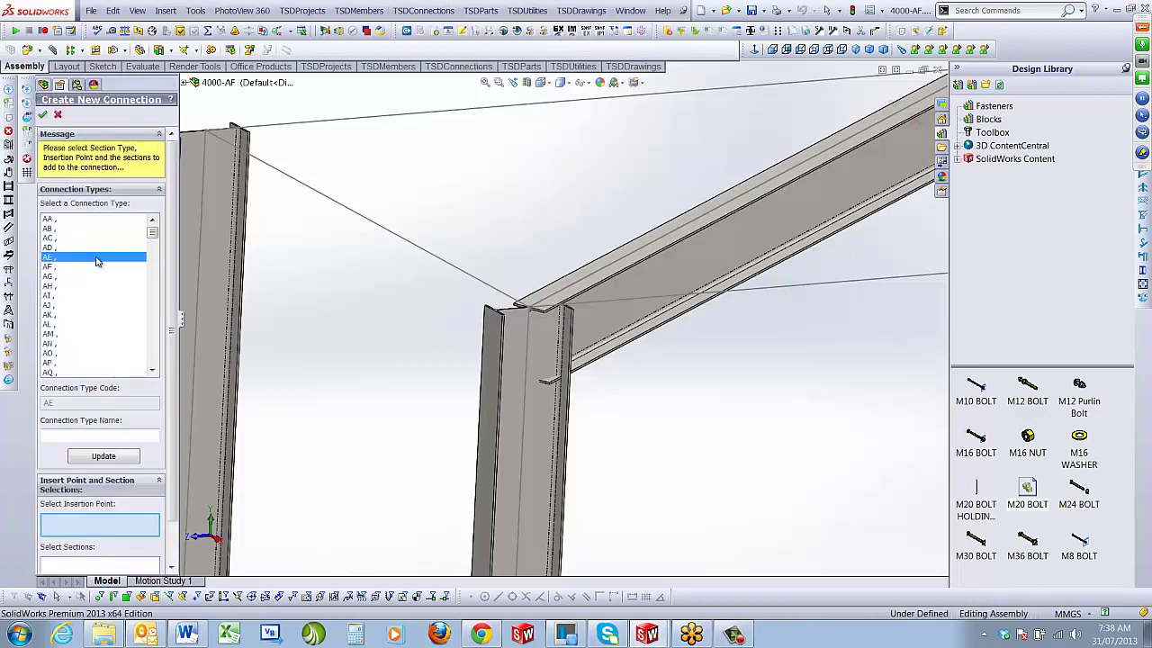
pyautogui.write('rf')
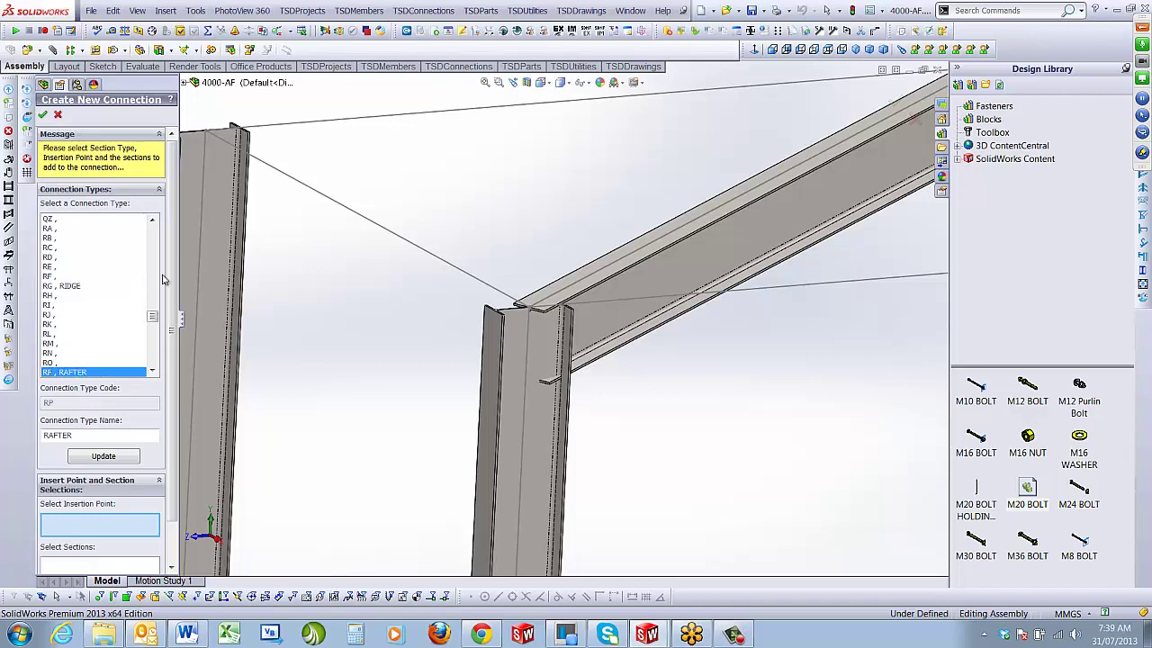
pyautogui.click(530, 310)
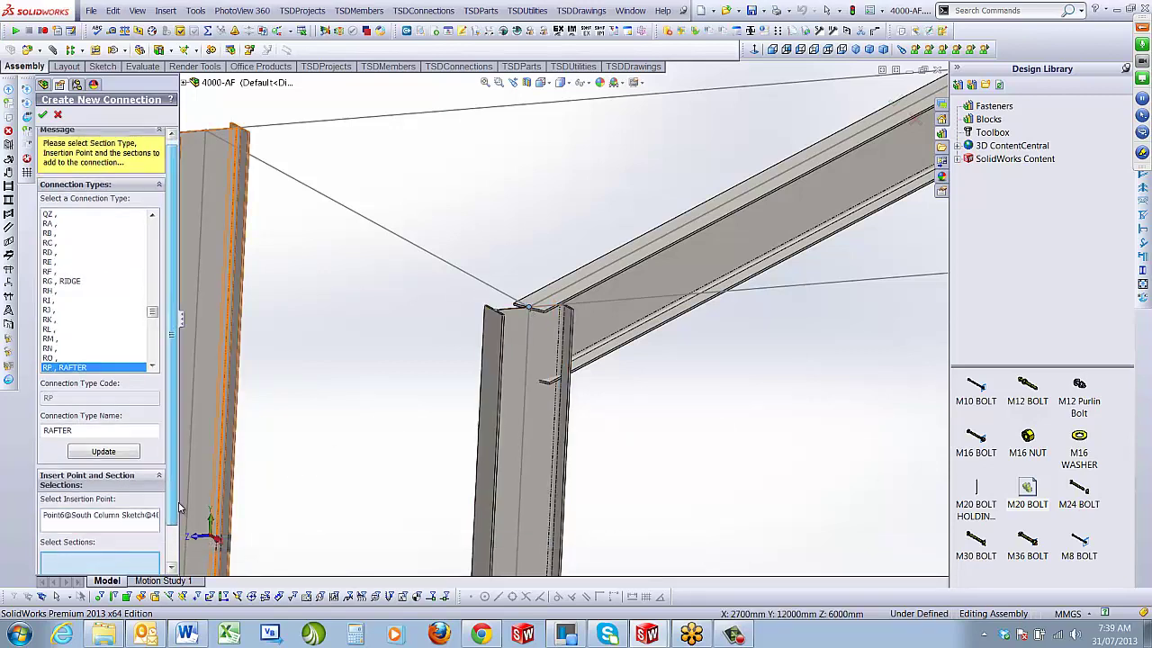
pyautogui.click(531, 410)
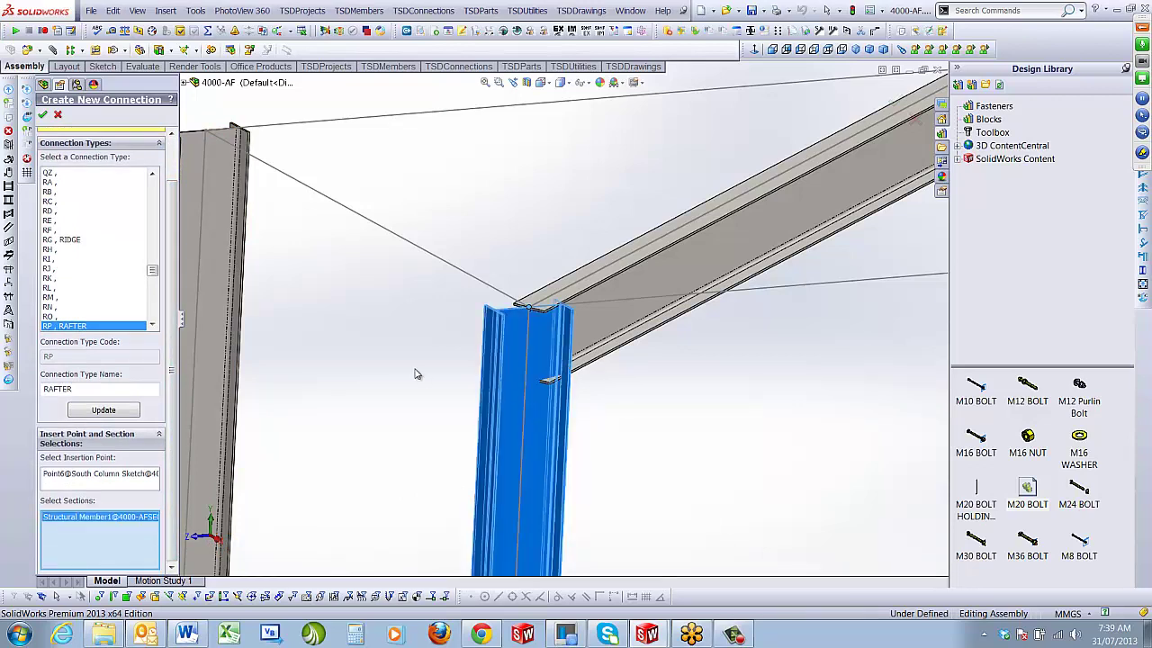
pyautogui.click(810, 192)
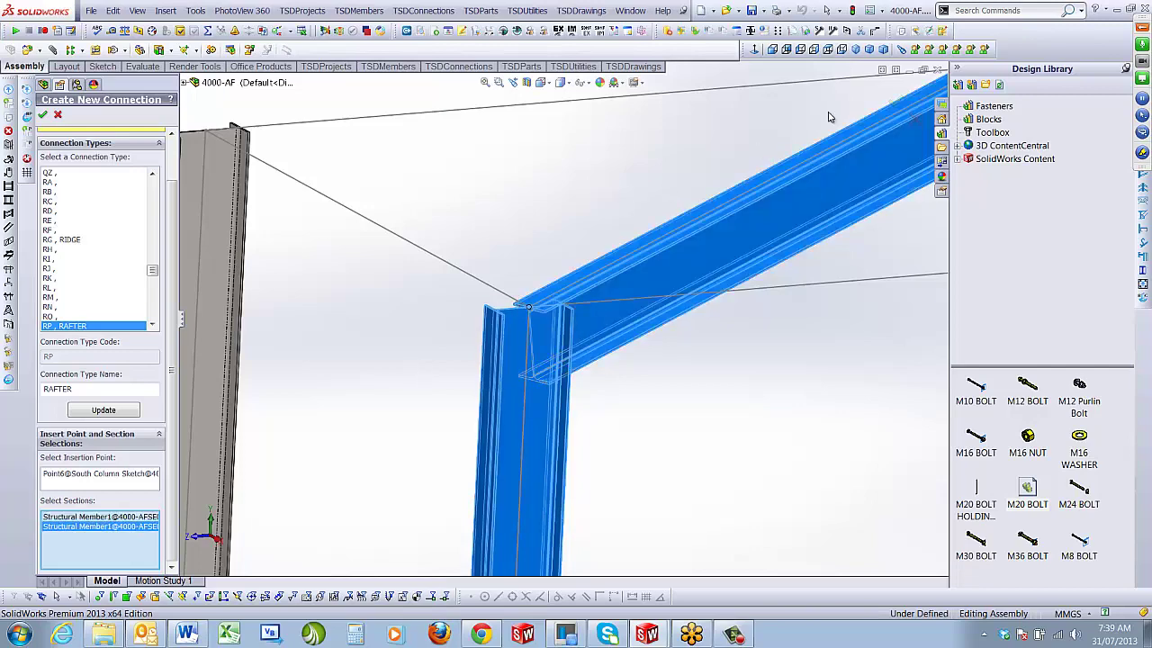
pyautogui.click(895, 99)
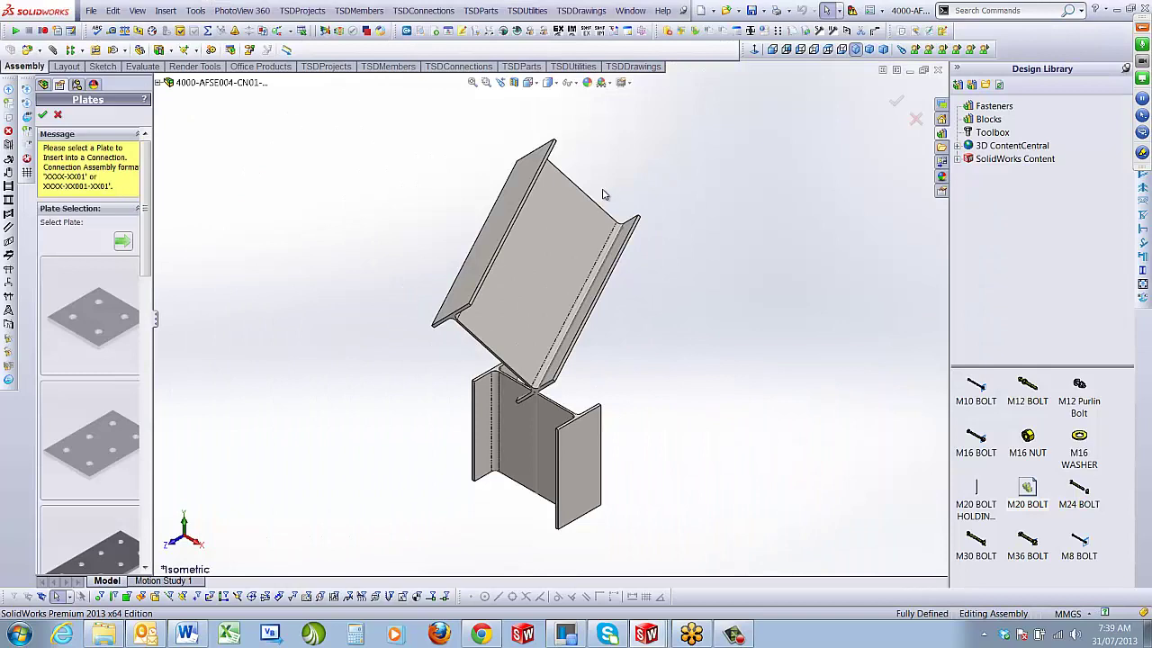
pyautogui.click(58, 116)
# Open the connection's section part in its own window and show it in isometric view
pyautogui.click(593, 432)
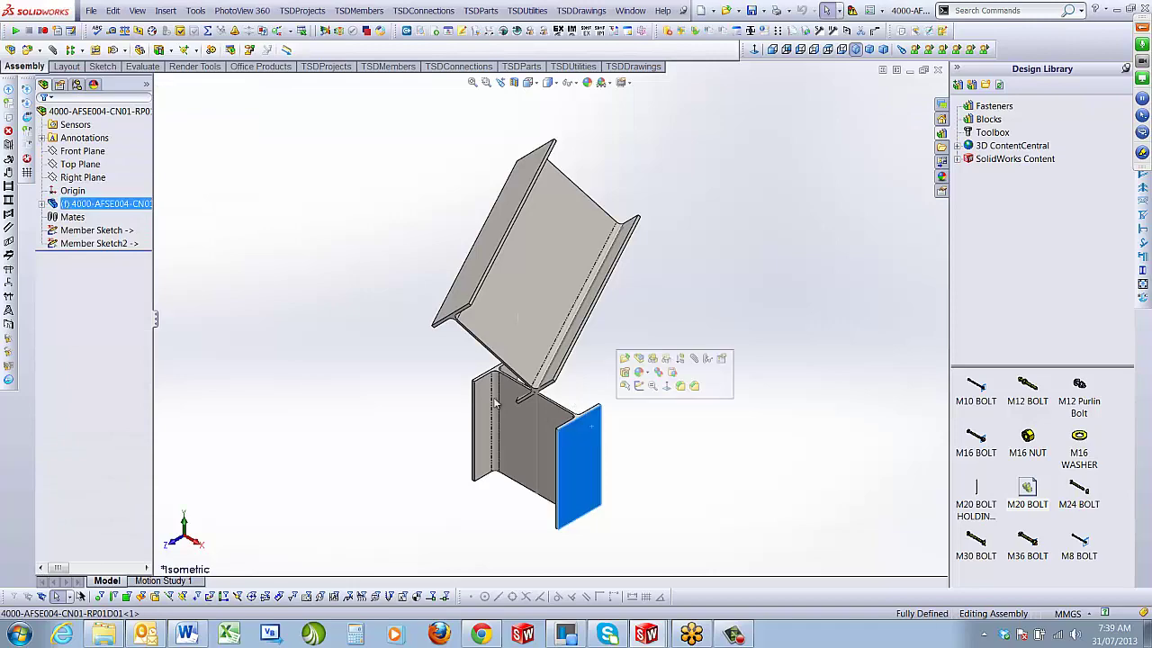
pyautogui.rightClick(95, 207)
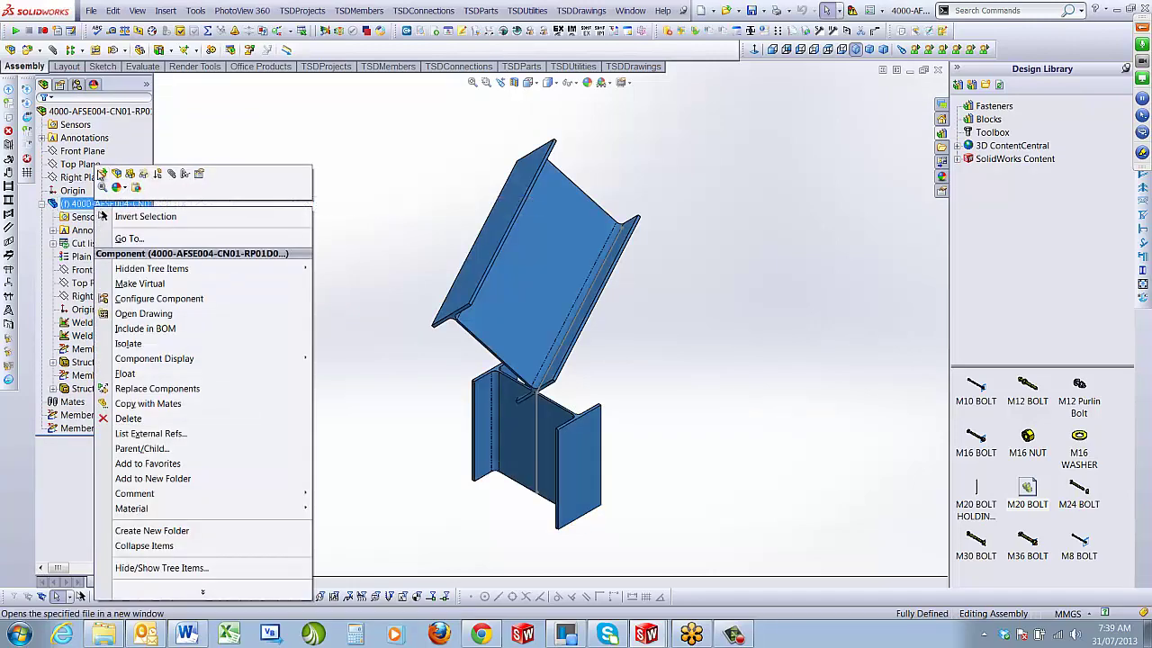
pyautogui.click(102, 173)
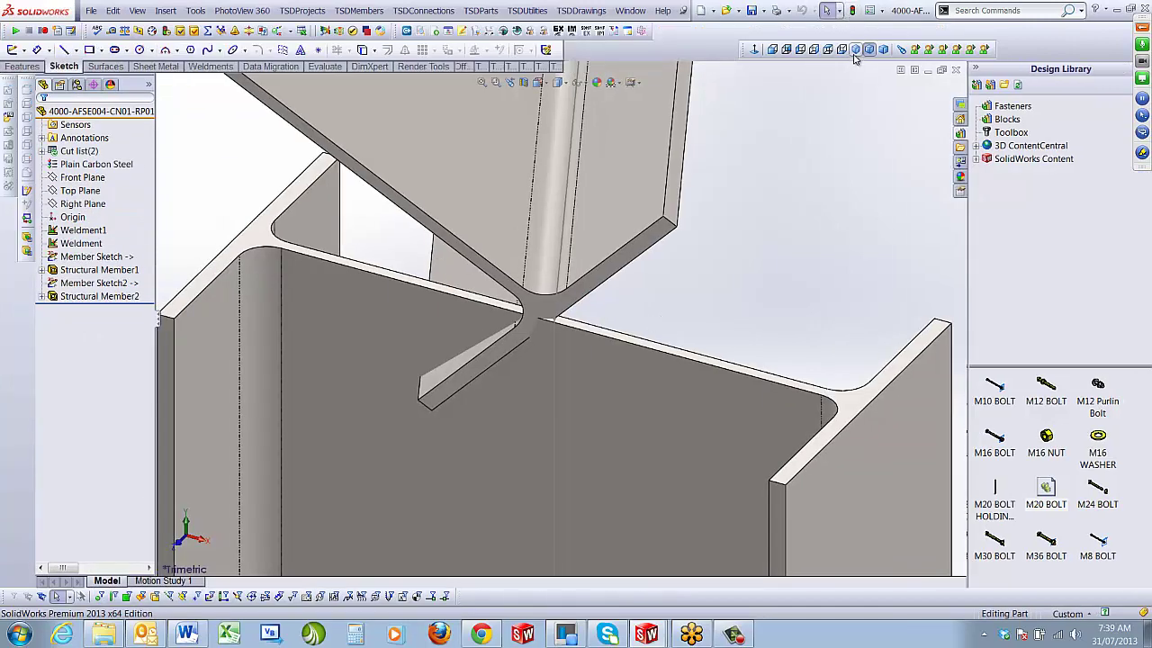
pyautogui.click(854, 54)
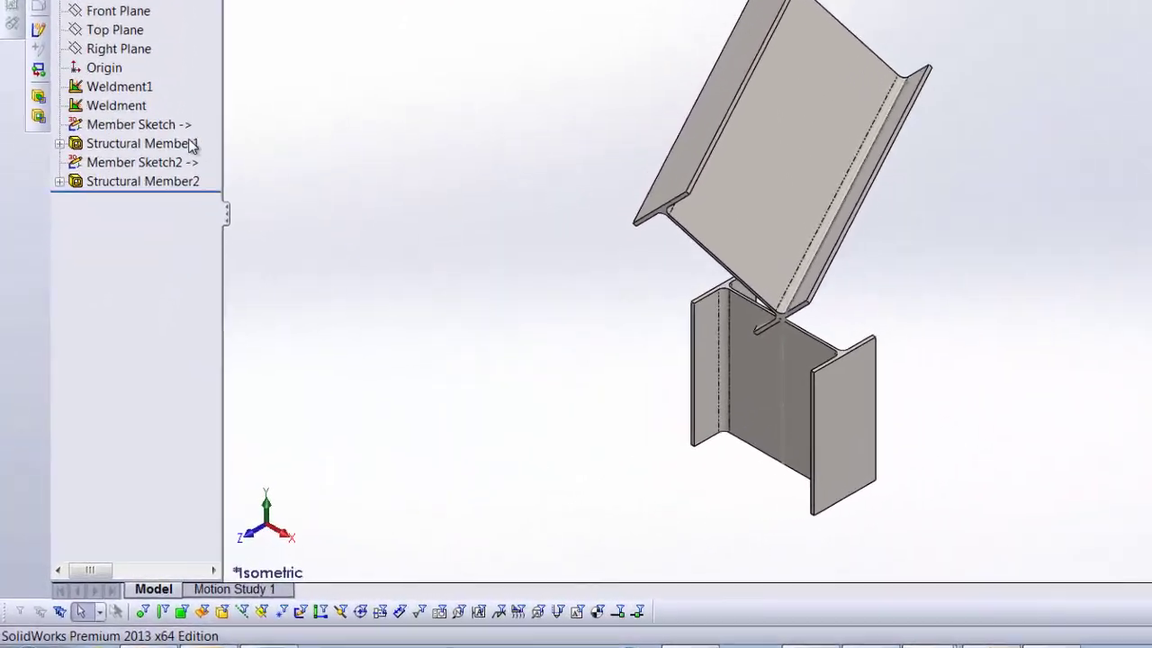
# Set the column stub's structural member profile rotation to 0 degrees
pyautogui.click(189, 145)
pyautogui.click(185, 74)
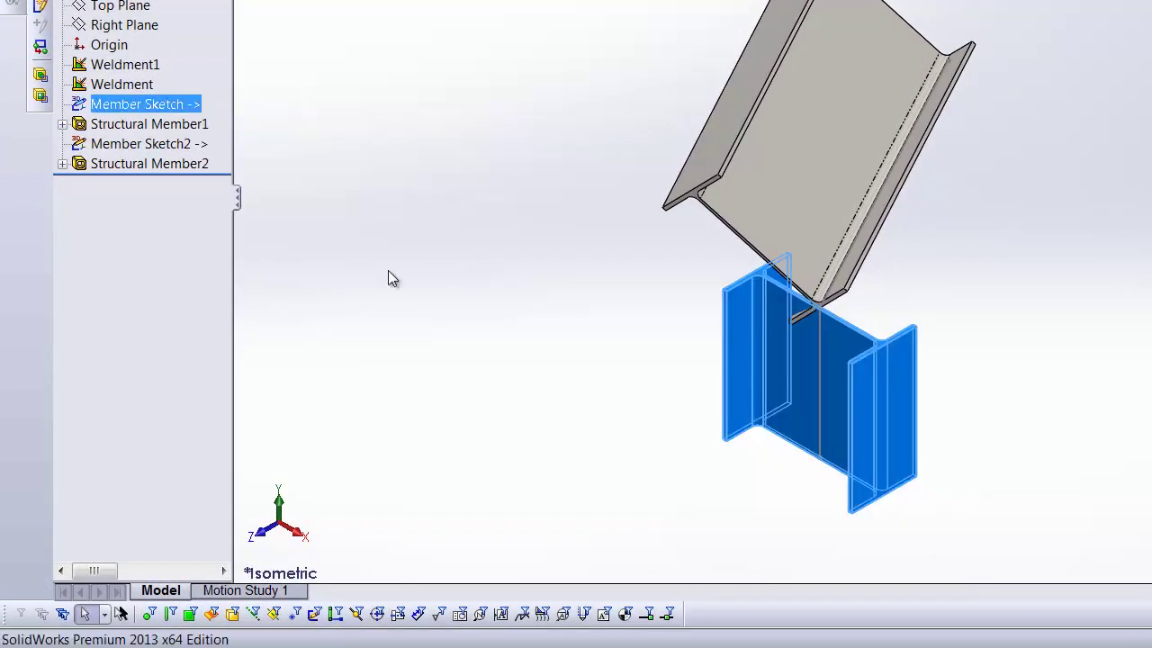
pyautogui.moveTo(218, 417); pyautogui.dragTo(65, 533)
pyautogui.press('Return')
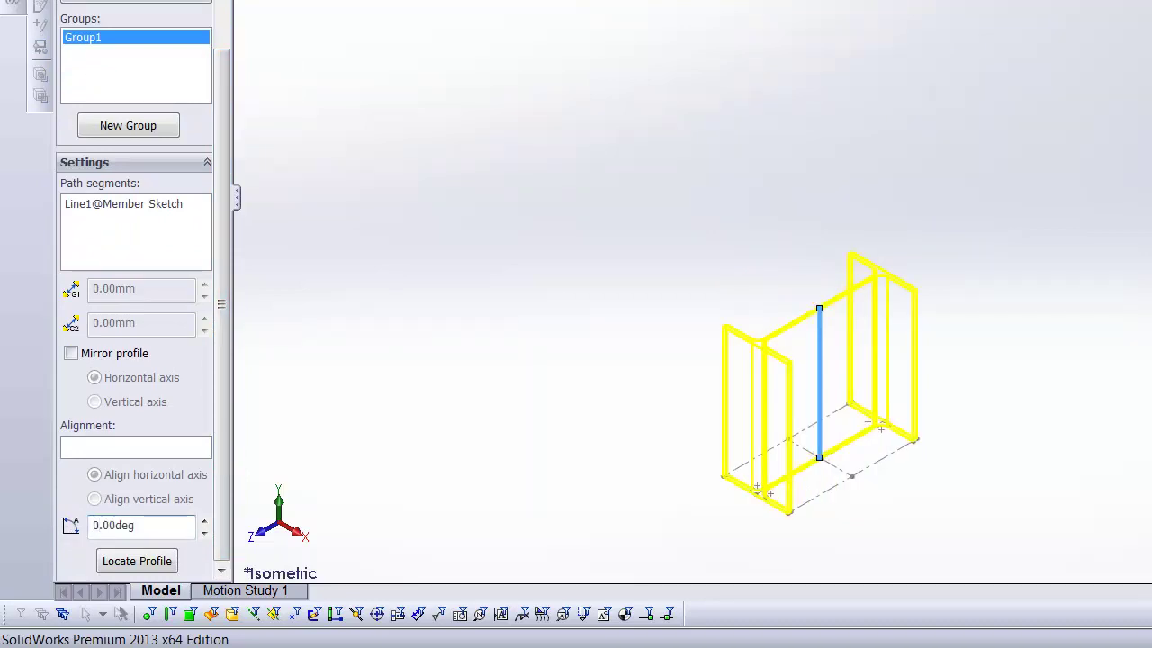
# Align the horizontal axis of the rafter stub's 310 UB 32.0 profile with the column flange's vertical edge and accept the change
pyautogui.click(818, 124)
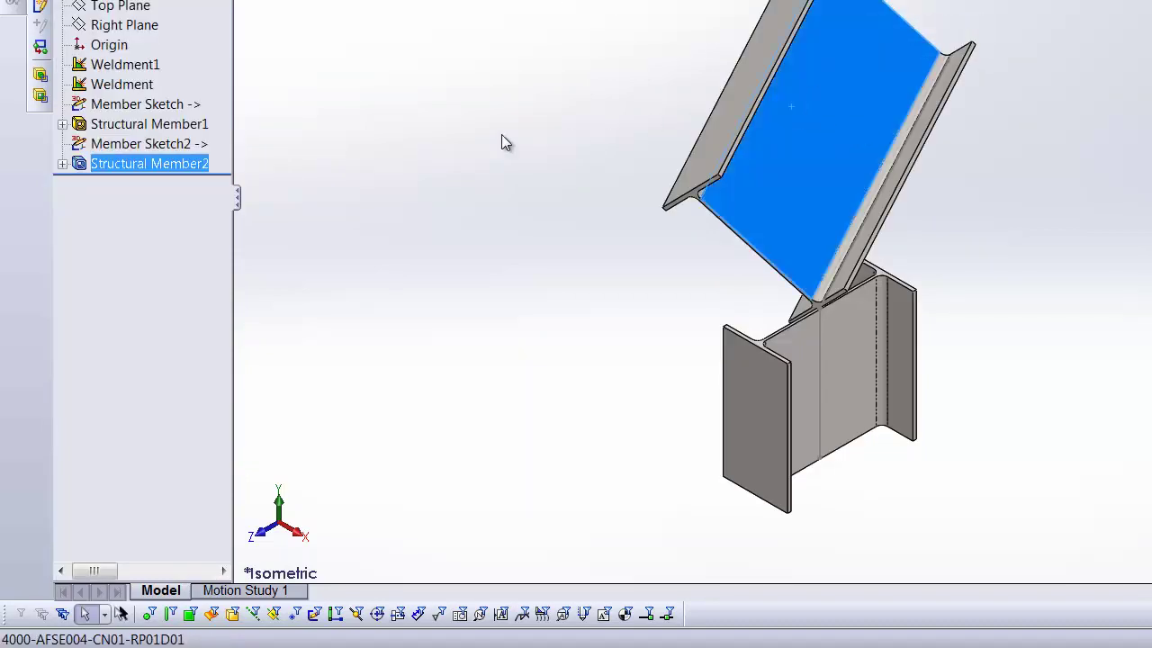
pyautogui.rightClick(878, 162)
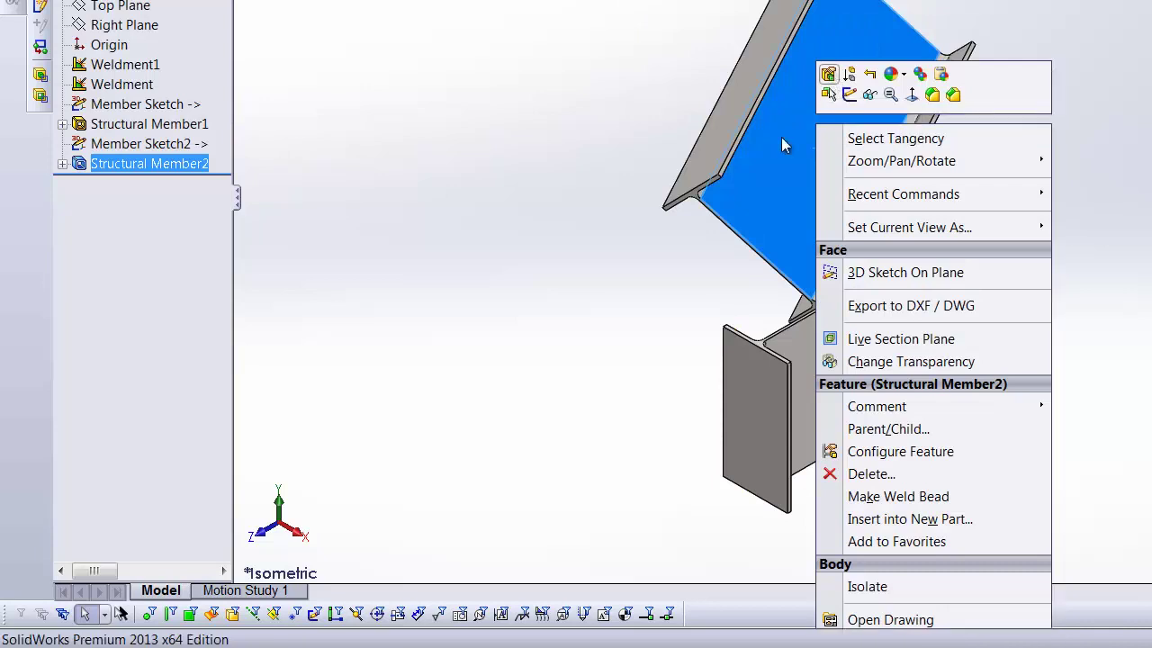
pyautogui.click(828, 75)
pyautogui.scroll(-5, 231, 389)
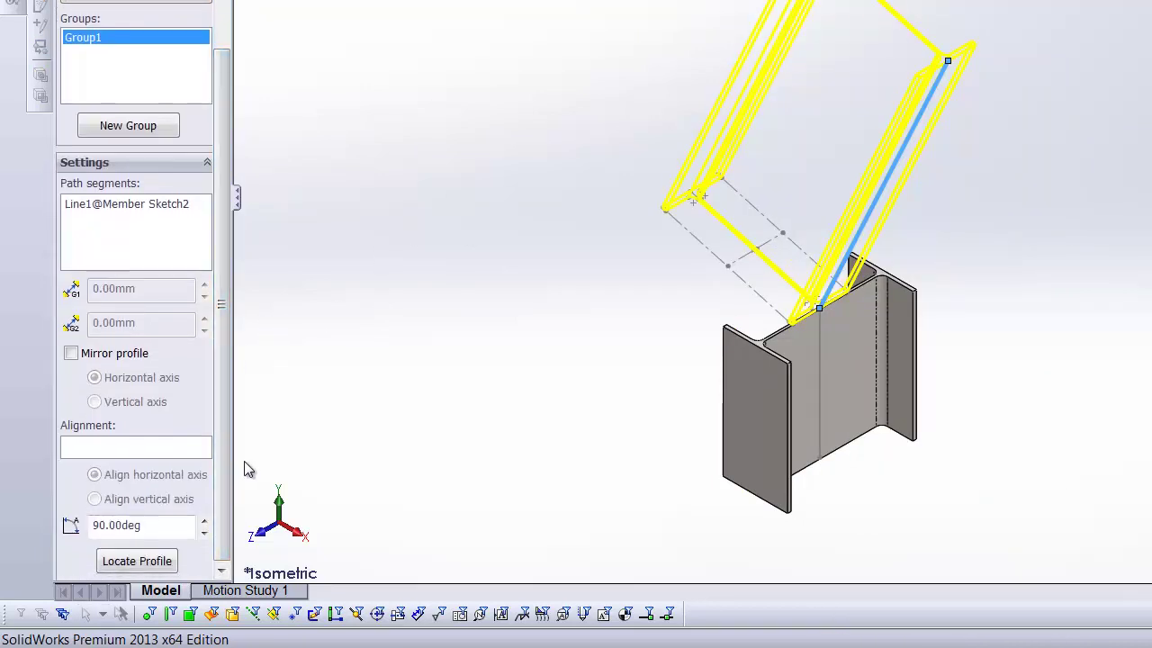
pyautogui.click(140, 448)
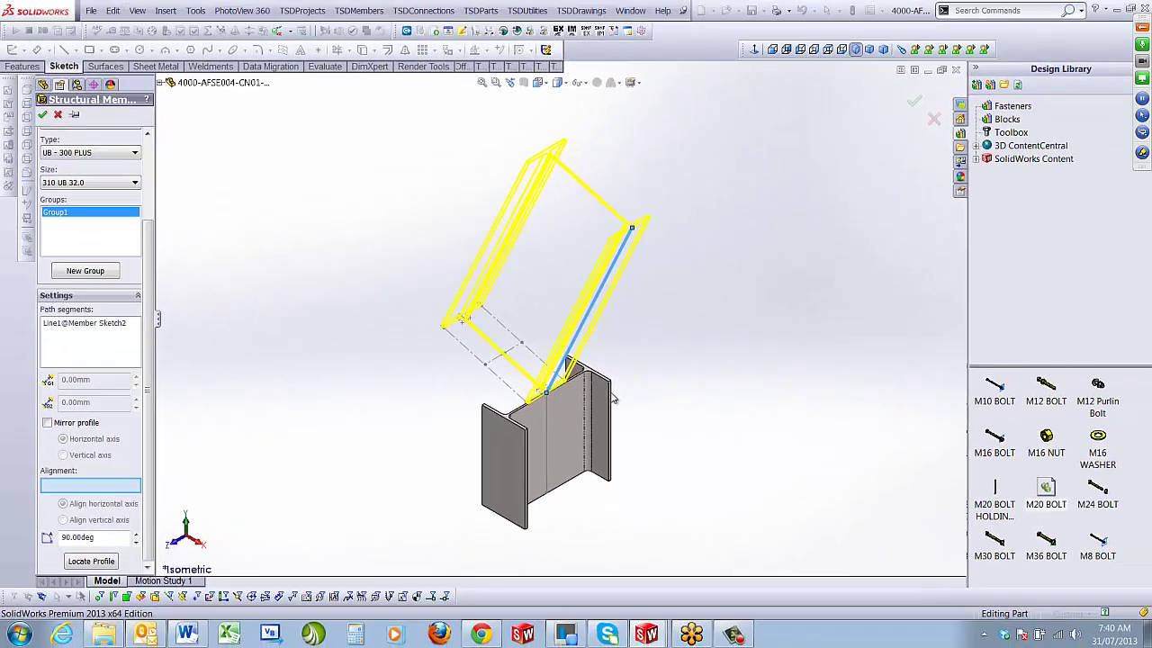
pyautogui.click(927, 322)
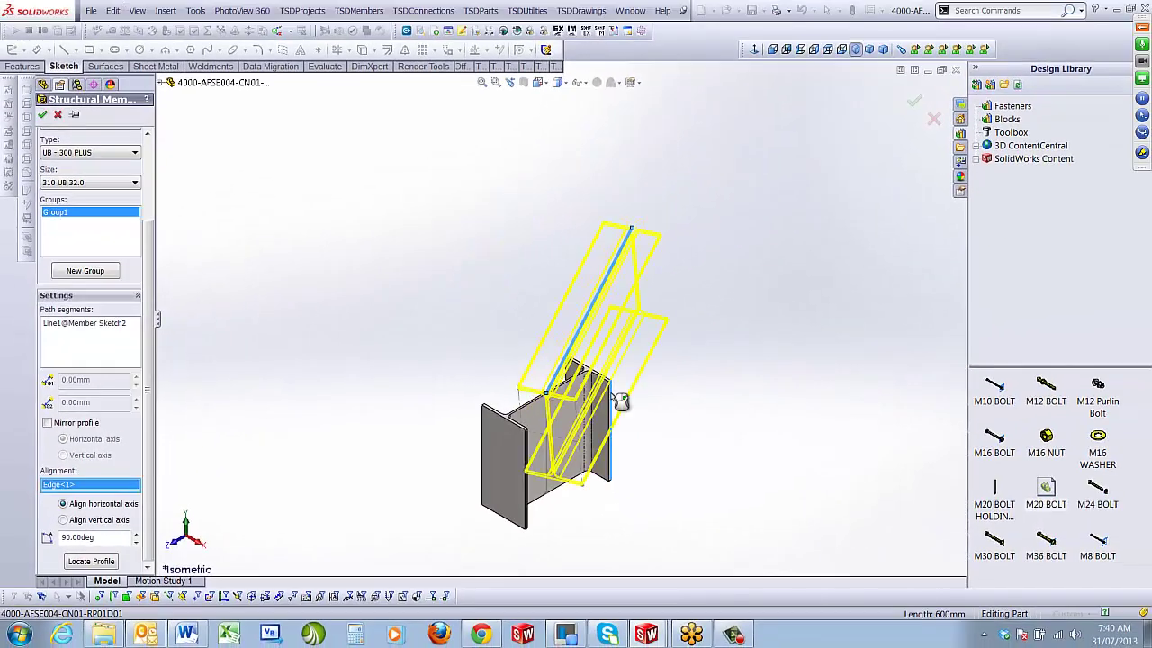
pyautogui.moveTo(644, 400); pyautogui.dragTo(862, 223, button='middle')
pyautogui.click(913, 106)
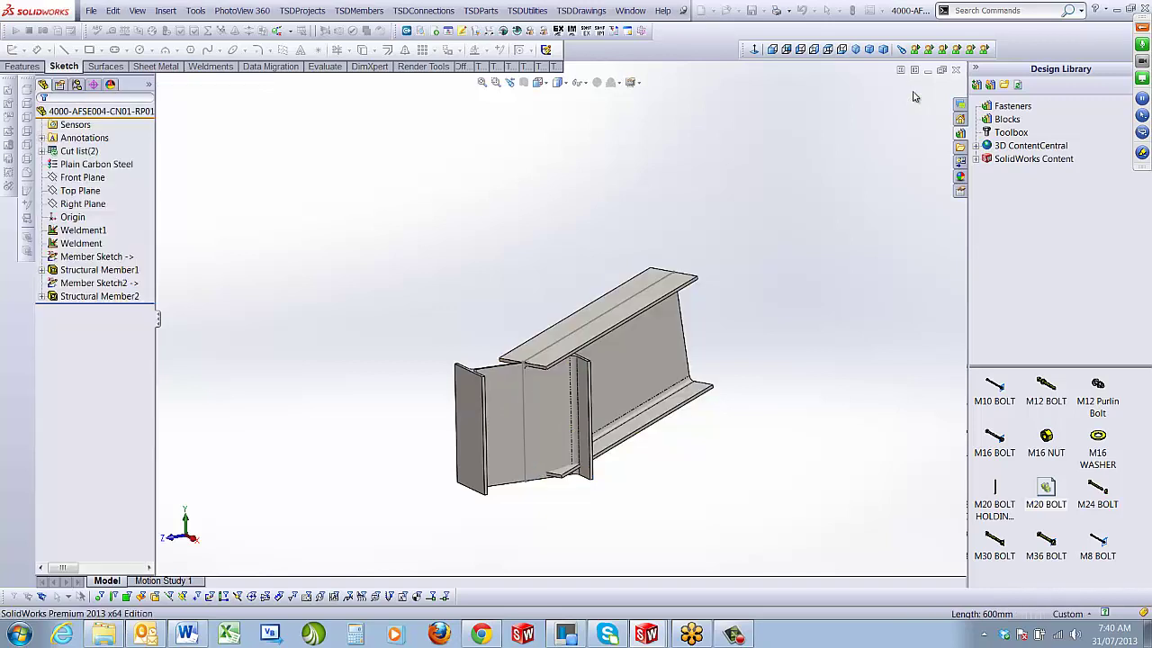
# Show the section part in isometric view, and close the part and its connection assembly to return to the tower assembly
pyautogui.click(862, 50)
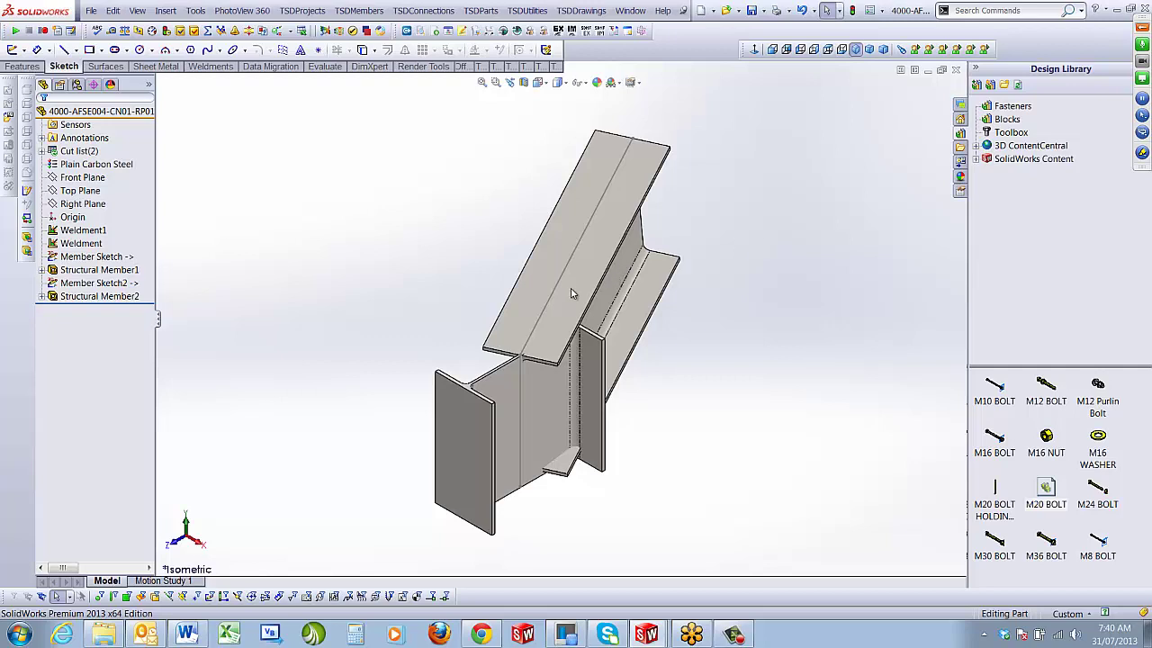
pyautogui.click(521, 390)
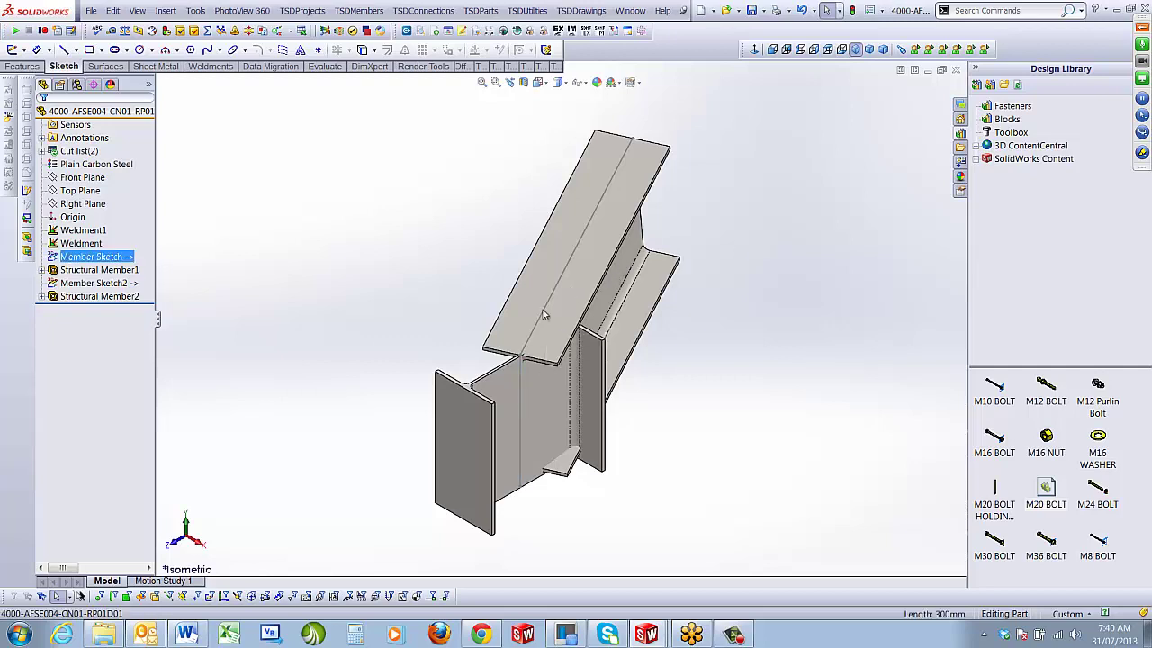
pyautogui.click(572, 309)
pyautogui.click(785, 203)
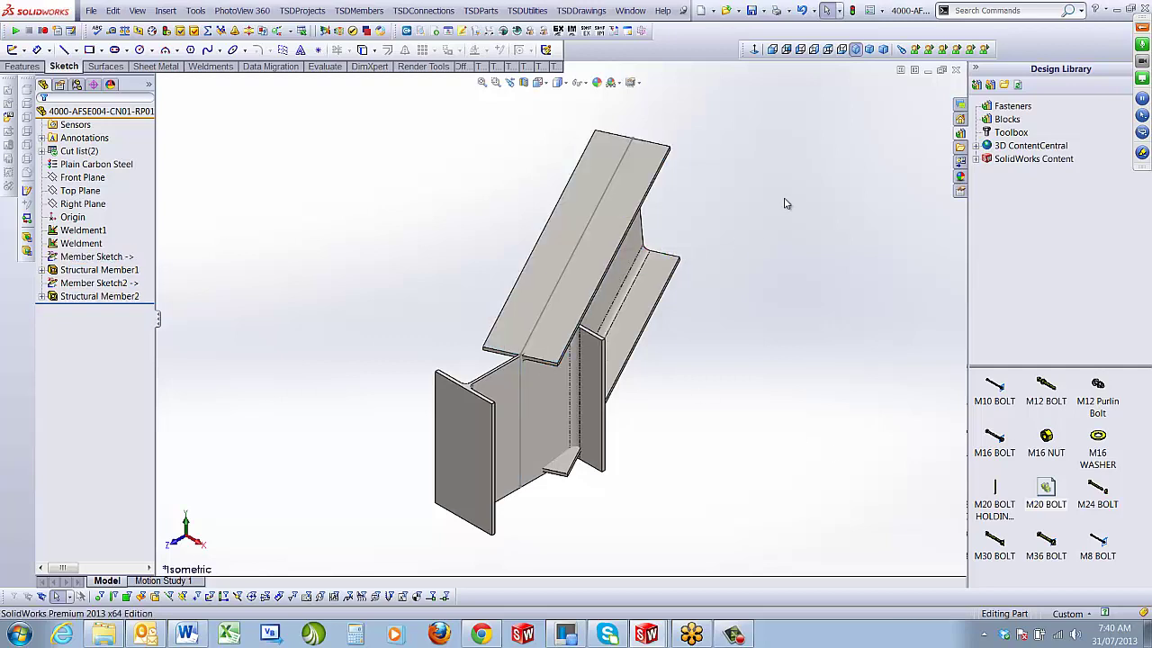
pyautogui.click(955, 69)
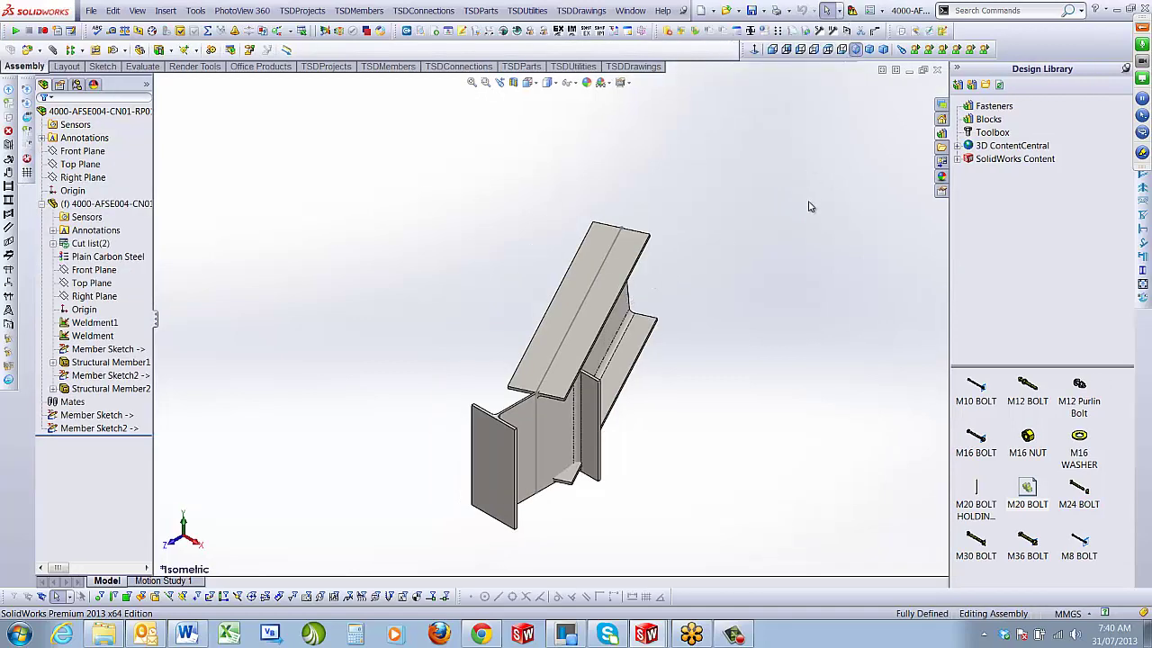
pyautogui.click(937, 70)
# Open the column-to-rafter connection subassembly 4000-AFSE004-CN01-RP01 from the tower model in its own window
pyautogui.scroll(-3, 609, 328)
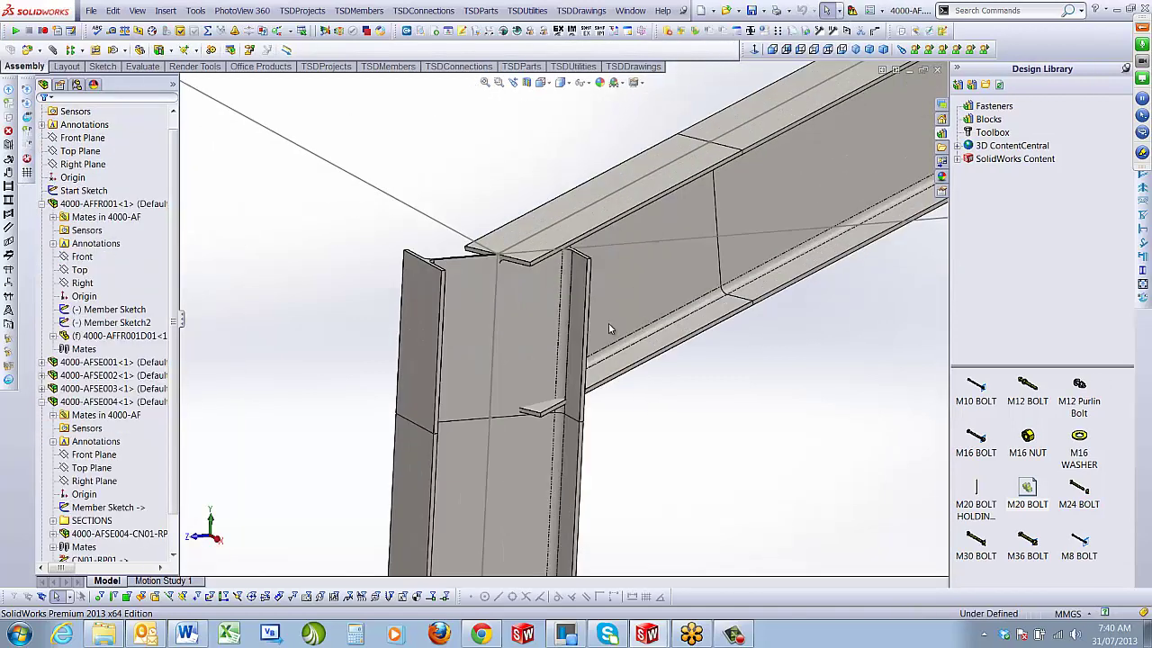
pyautogui.moveTo(752, 191); pyautogui.dragTo(730, 291, button='middle')
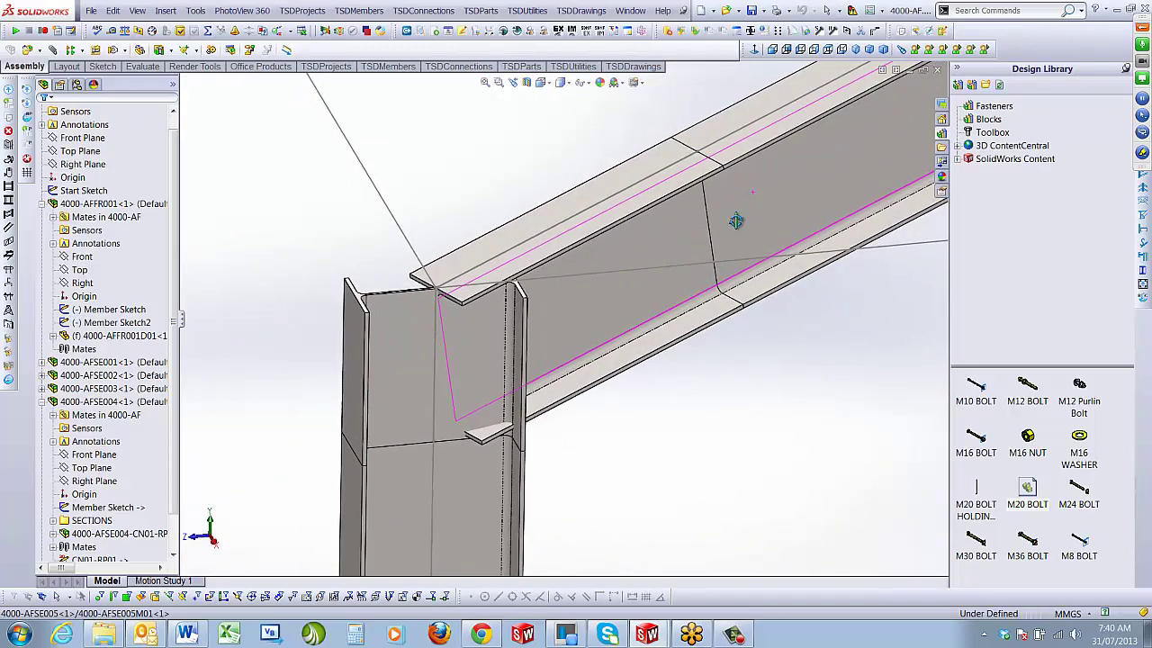
pyautogui.click(517, 230)
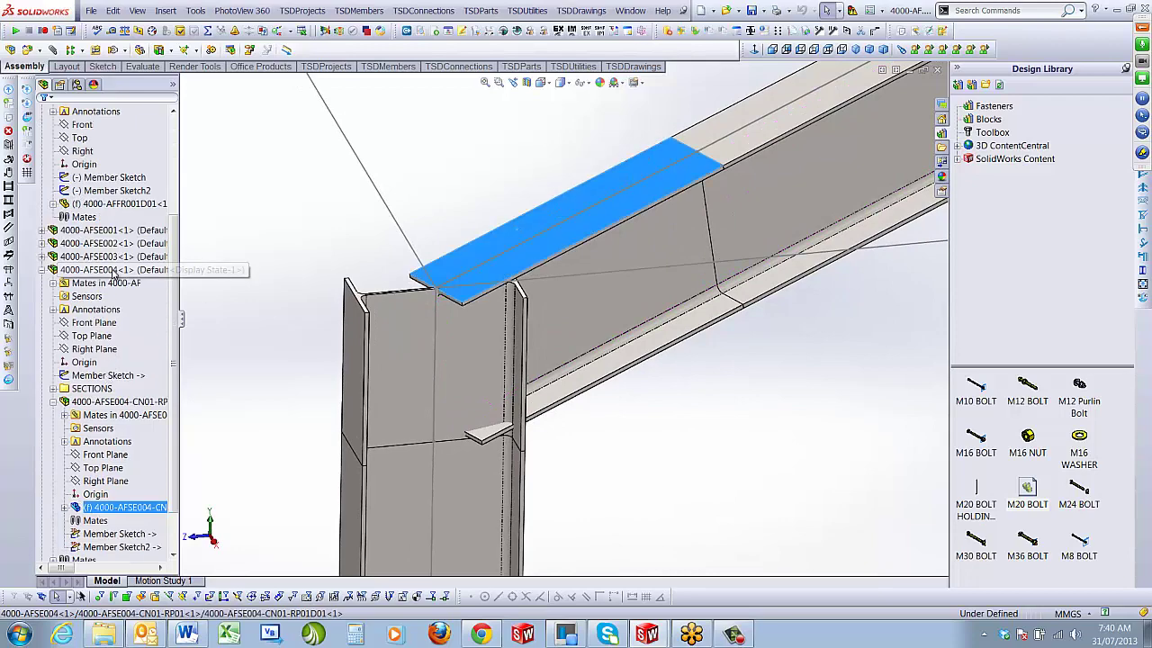
pyautogui.rightClick(123, 402)
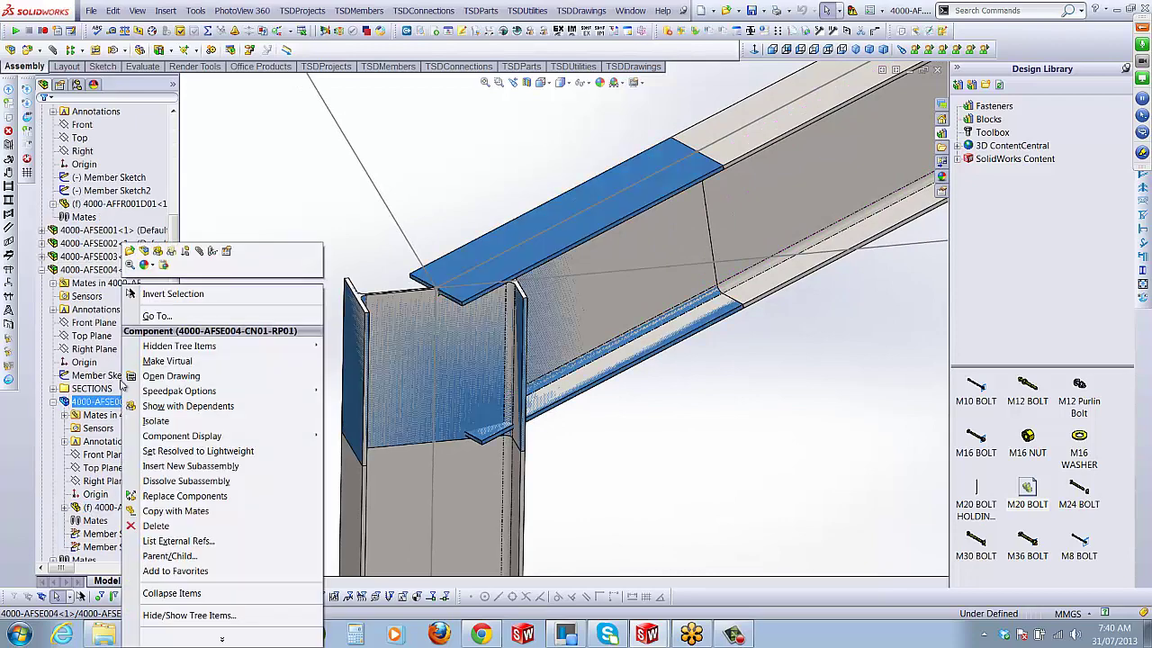
pyautogui.click(124, 259)
# Insert the three-hole plate from the plate library into the connection assembly
pyautogui.moveTo(682, 334); pyautogui.dragTo(771, 386, button='middle')
pyautogui.scroll(-3, 532, 368)
pyautogui.scroll(-2, 453, 320)
pyautogui.click(510, 304)
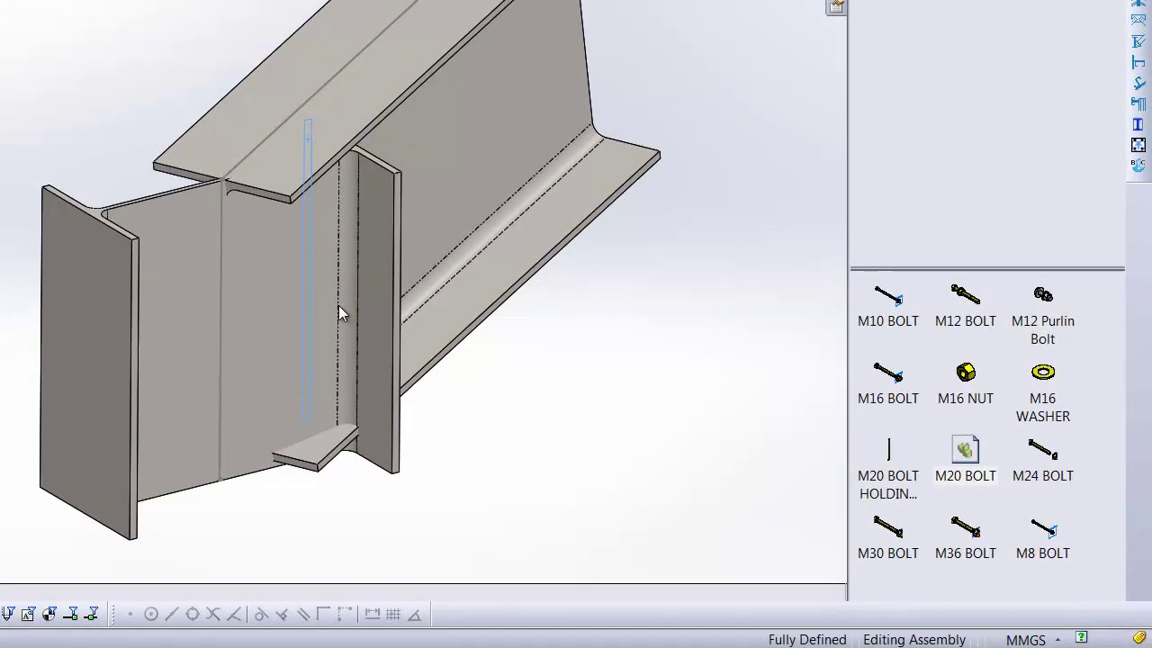
pyautogui.moveTo(302, 266); pyautogui.dragTo(126, 309, button='middle')
pyautogui.scroll(1, 210, 136)
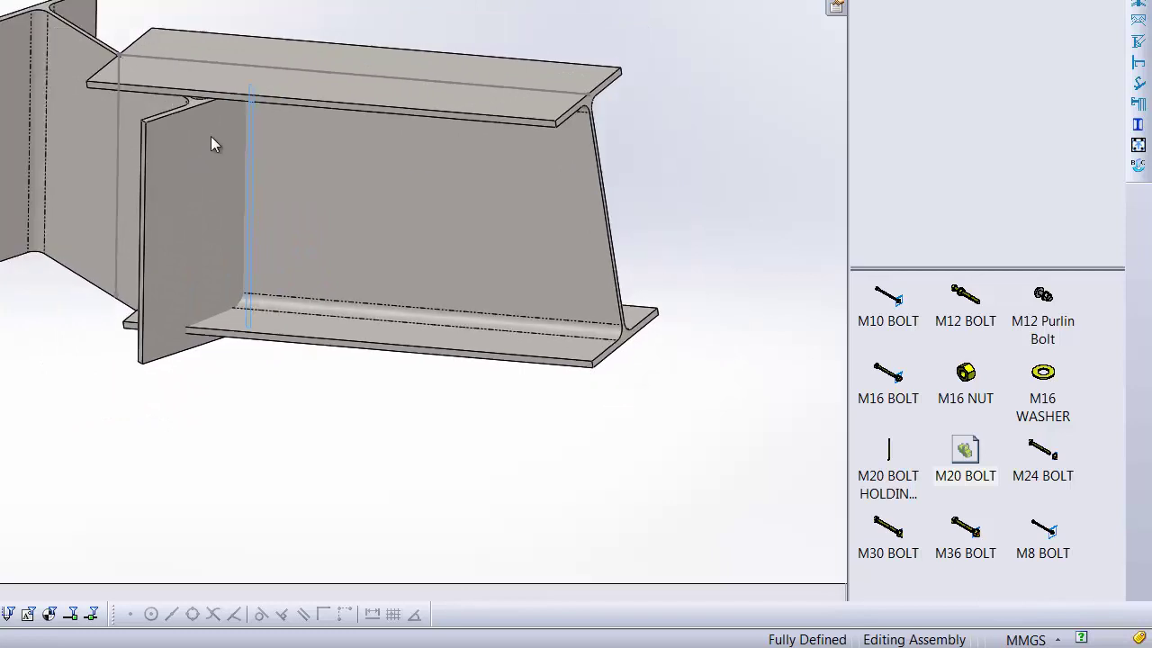
pyautogui.scroll(-2, 280, 83)
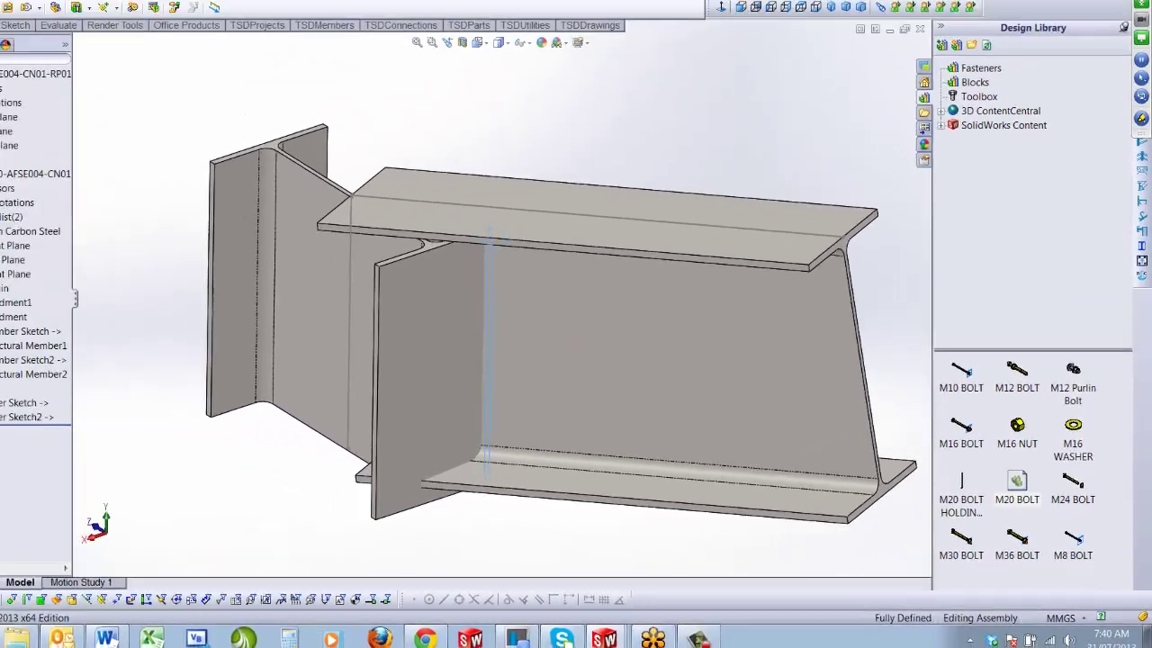
pyautogui.click(423, 11)
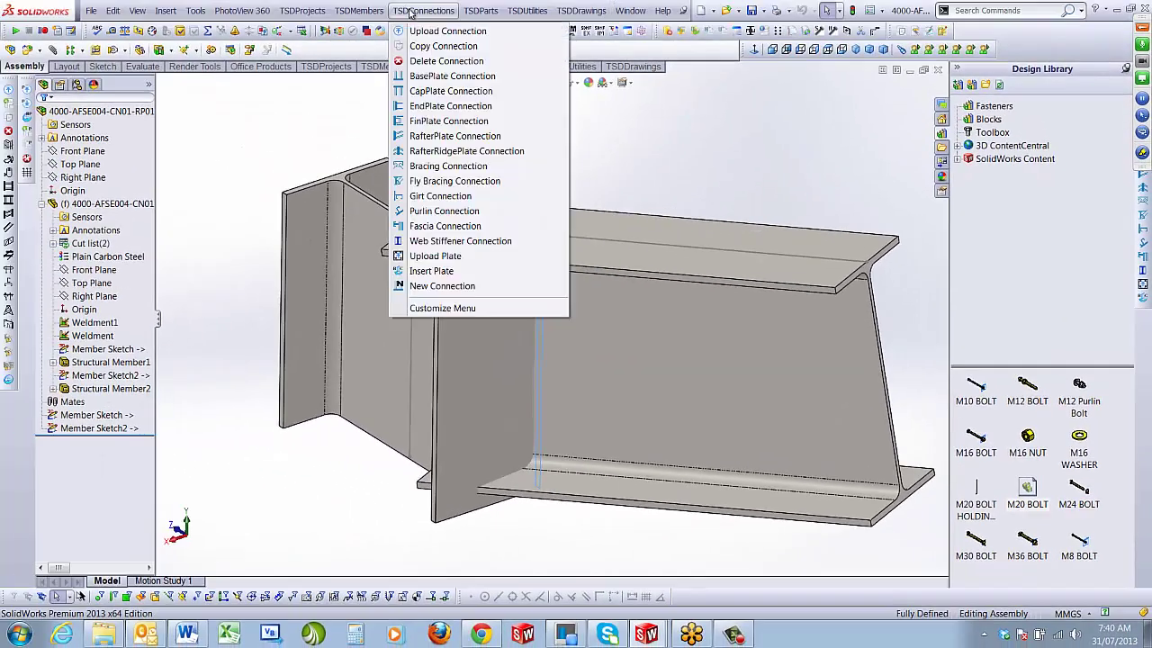
pyautogui.click(432, 271)
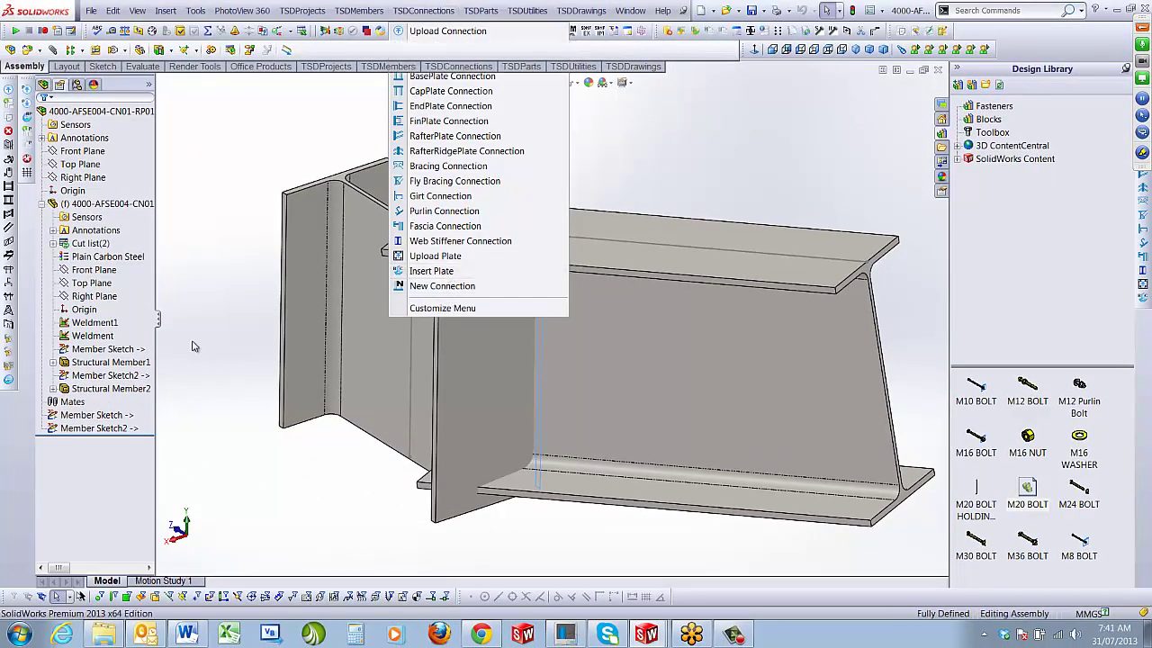
pyautogui.moveTo(149, 252); pyautogui.dragTo(147, 463)
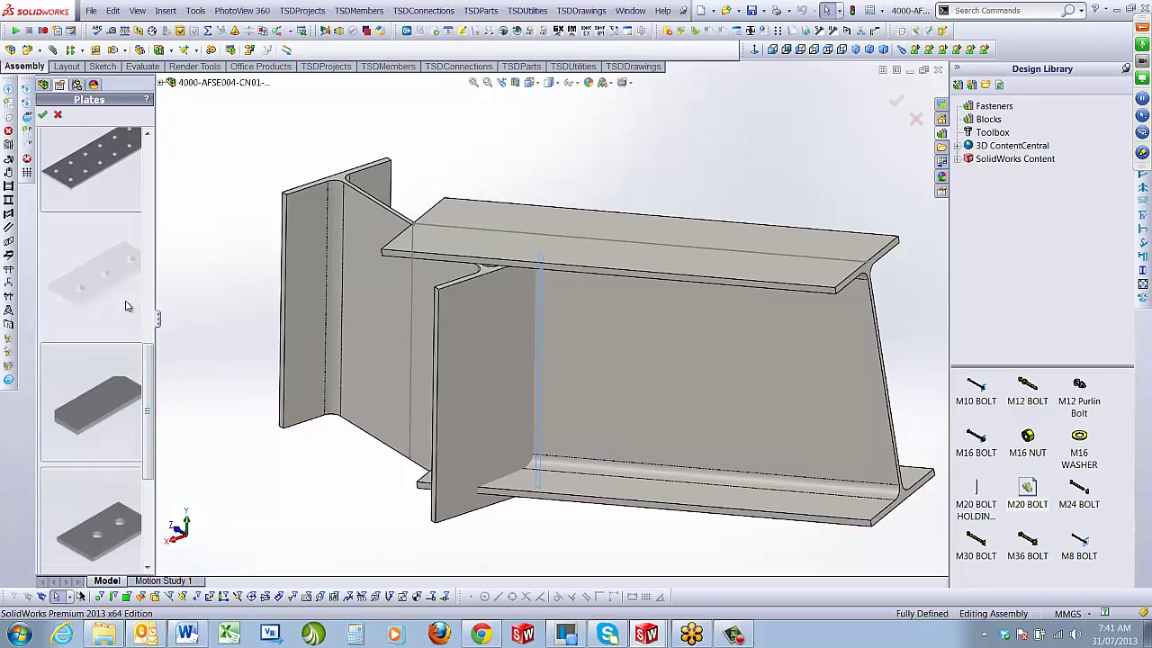
pyautogui.click(896, 100)
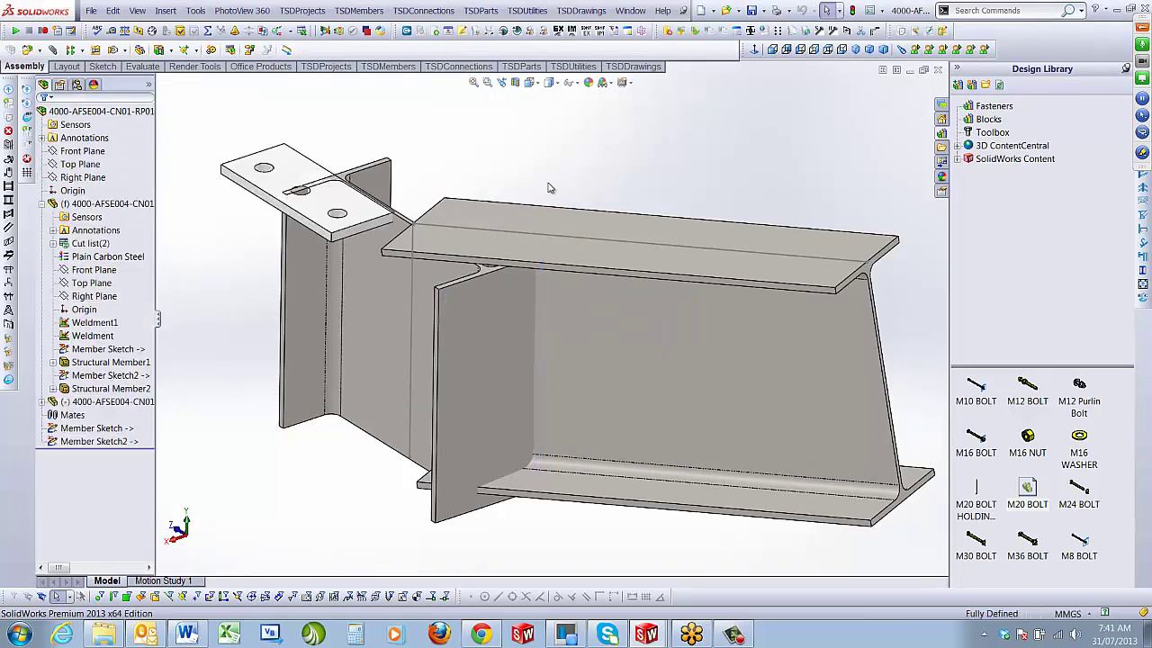
# Mate the new plate's Front Plane coincident with the connection assembly's Top Plane
pyautogui.click(41, 402)
pyautogui.click(94, 403)
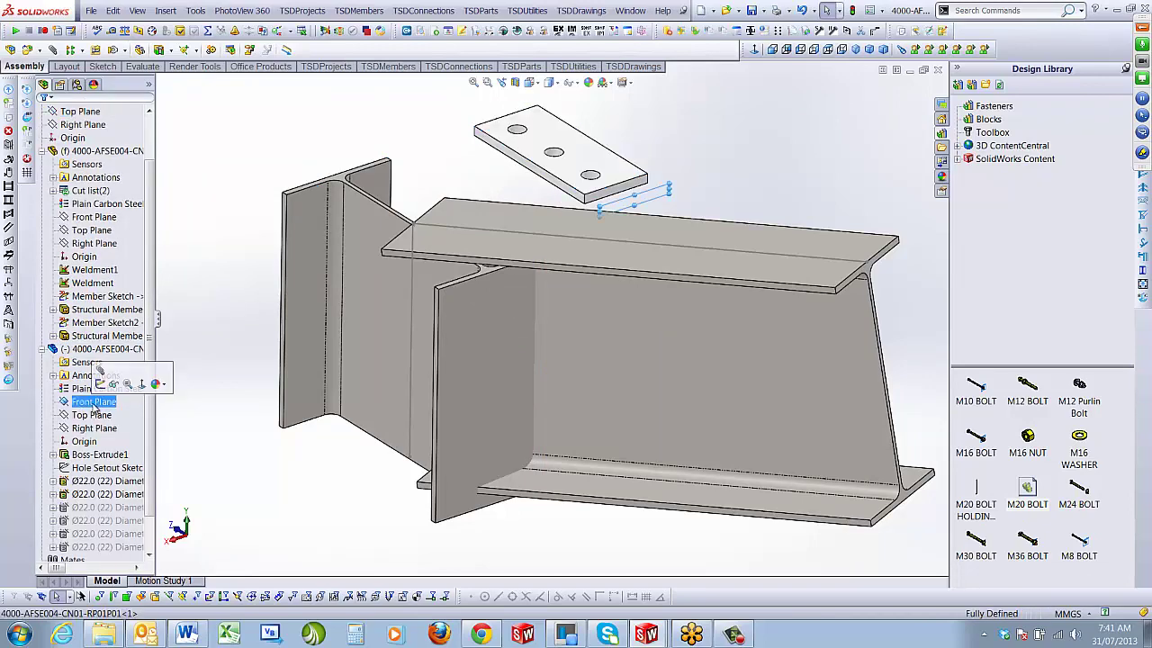
pyautogui.moveTo(647, 270)
pyautogui.mouseDown(button='middle')
pyautogui.moveTo(709, 264)
pyautogui.moveTo(710, 291)
pyautogui.moveTo(687, 288)
pyautogui.moveTo(681, 265)
pyautogui.moveTo(668, 278)
pyautogui.mouseUp(button='middle')
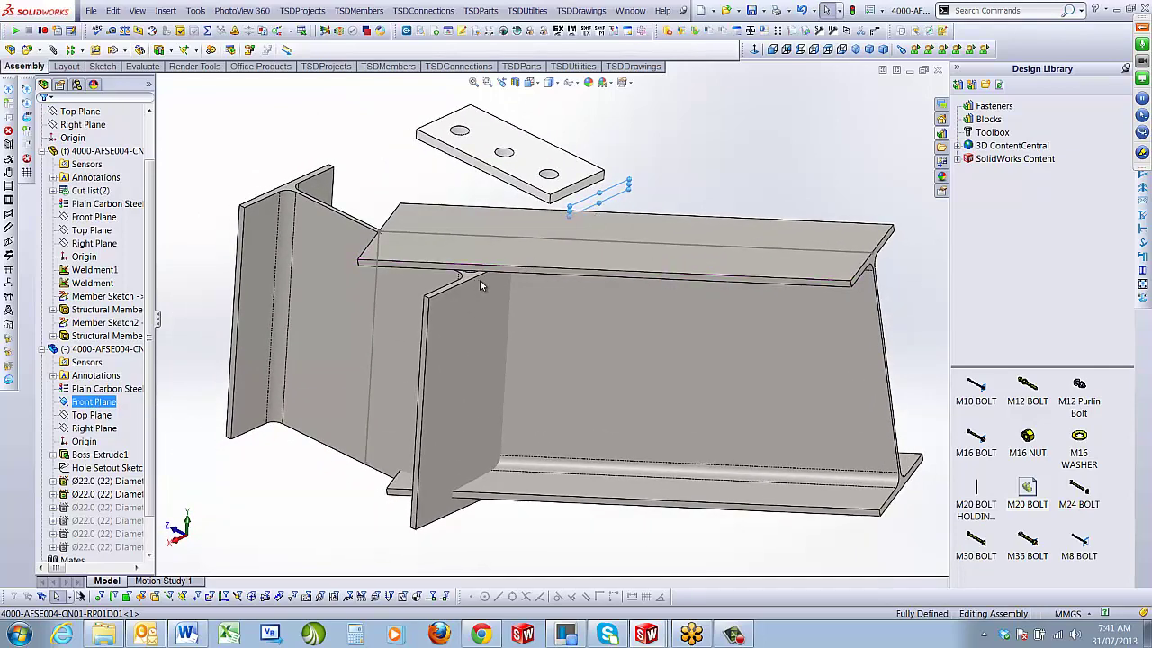
pyautogui.scroll(2, 107, 211)
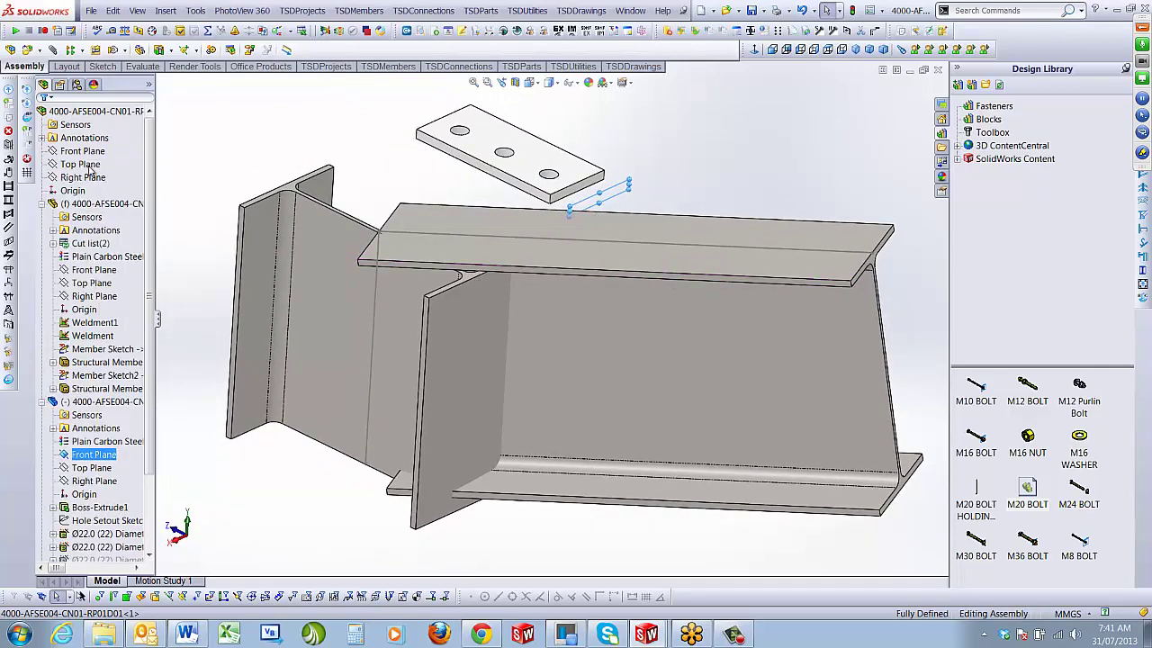
pyautogui.click(90, 165)
pyautogui.click(100, 151)
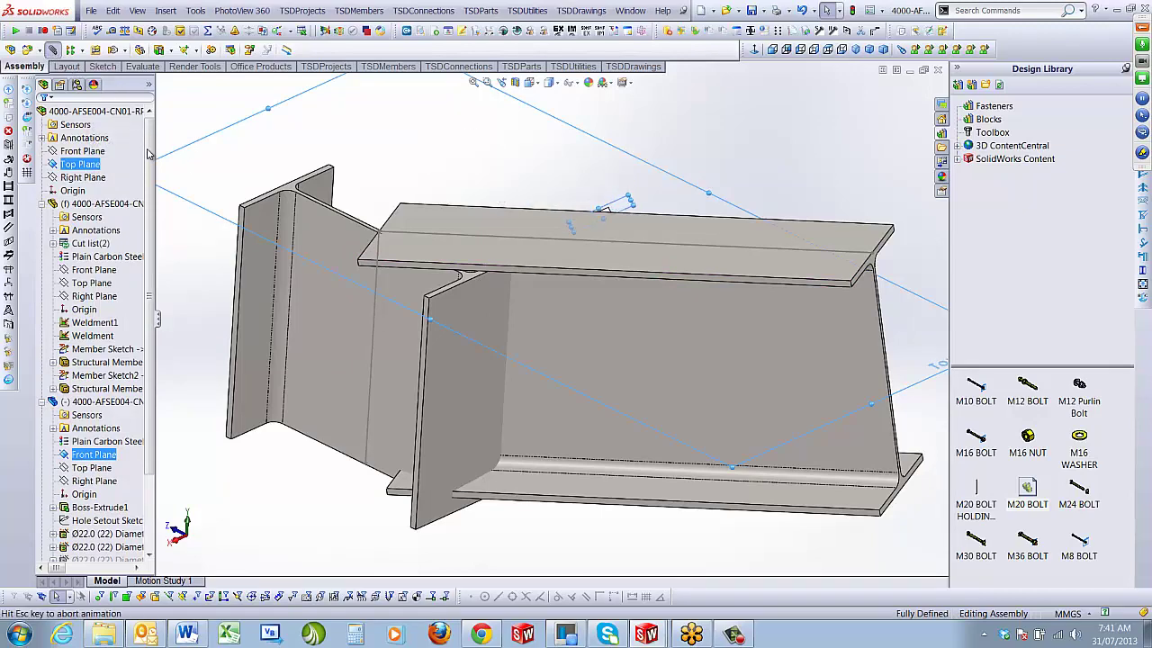
pyautogui.click(42, 115)
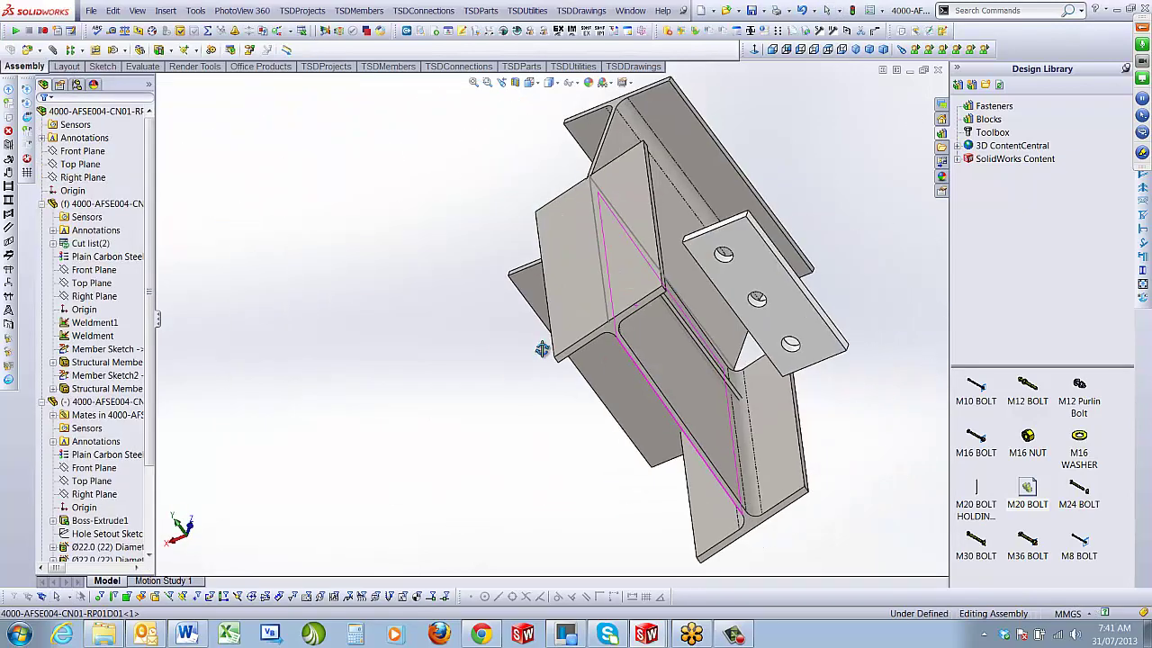
# Mate the plate's flat face coincident with the rafter stub's web face, flipping the mate alignment
pyautogui.scroll(-2, 820, 303)
pyautogui.click(713, 273)
pyautogui.moveTo(714, 274); pyautogui.dragTo(669, 311, button='middle')
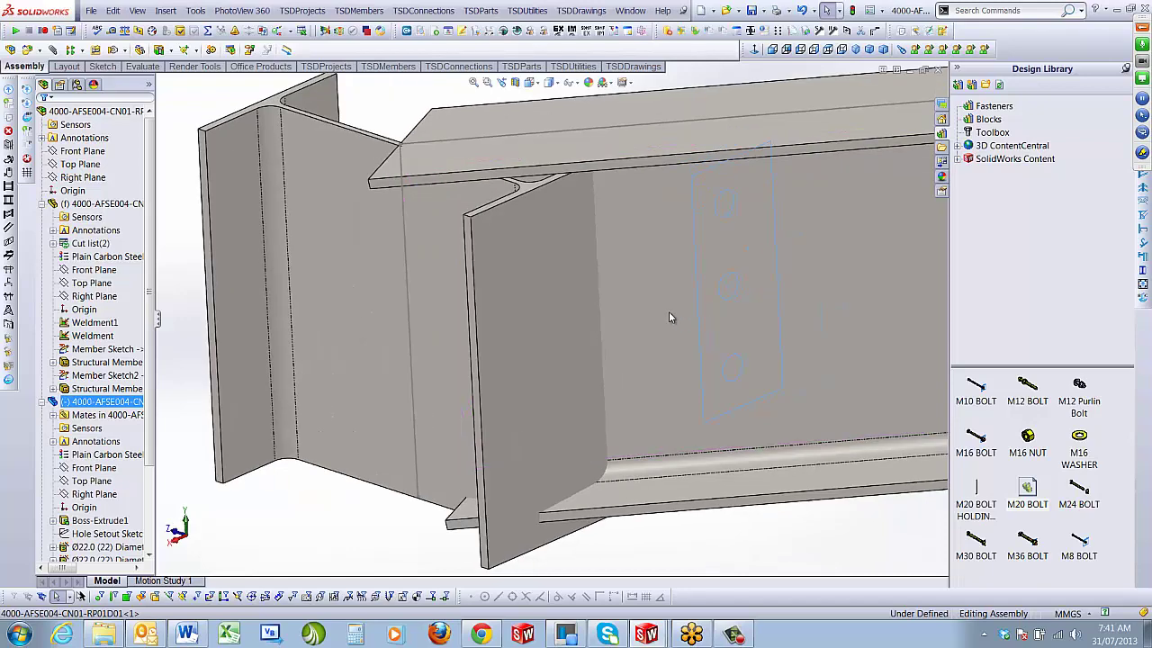
pyautogui.keyDown('ctrl'); pyautogui.click(669, 312); pyautogui.keyUp('ctrl')
pyautogui.press('s')
pyautogui.click(680, 338)
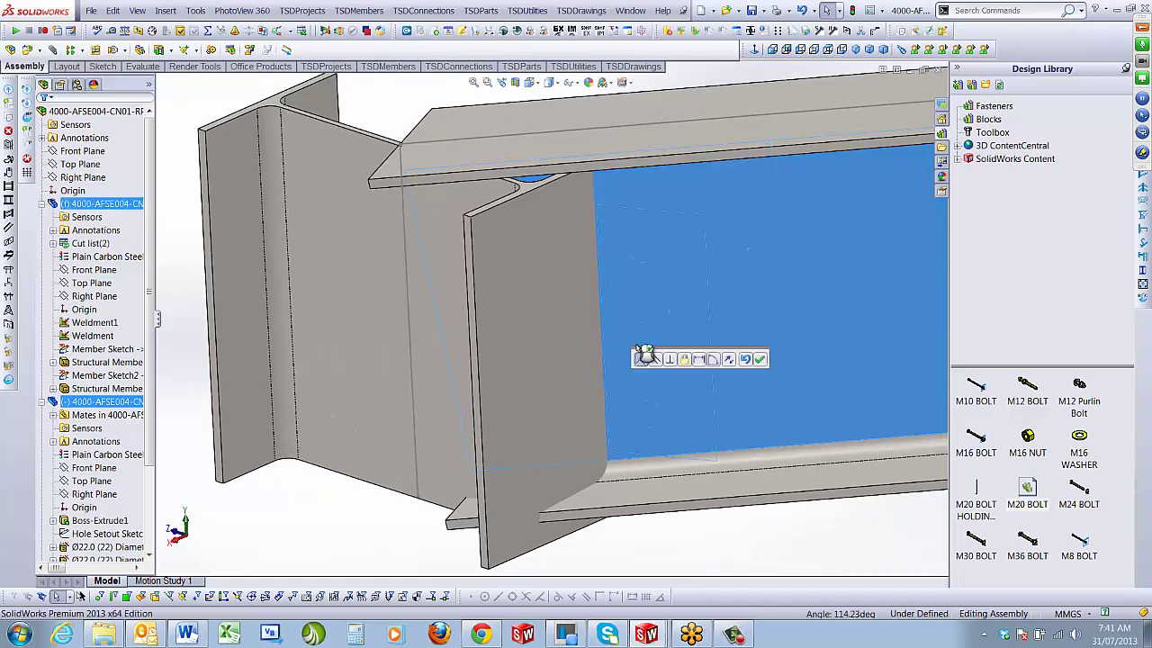
pyautogui.moveTo(702, 279)
pyautogui.mouseDown(button='middle')
pyautogui.moveTo(589, 298)
pyautogui.moveTo(697, 281)
pyautogui.mouseUp(button='middle')
pyautogui.click(99, 411)
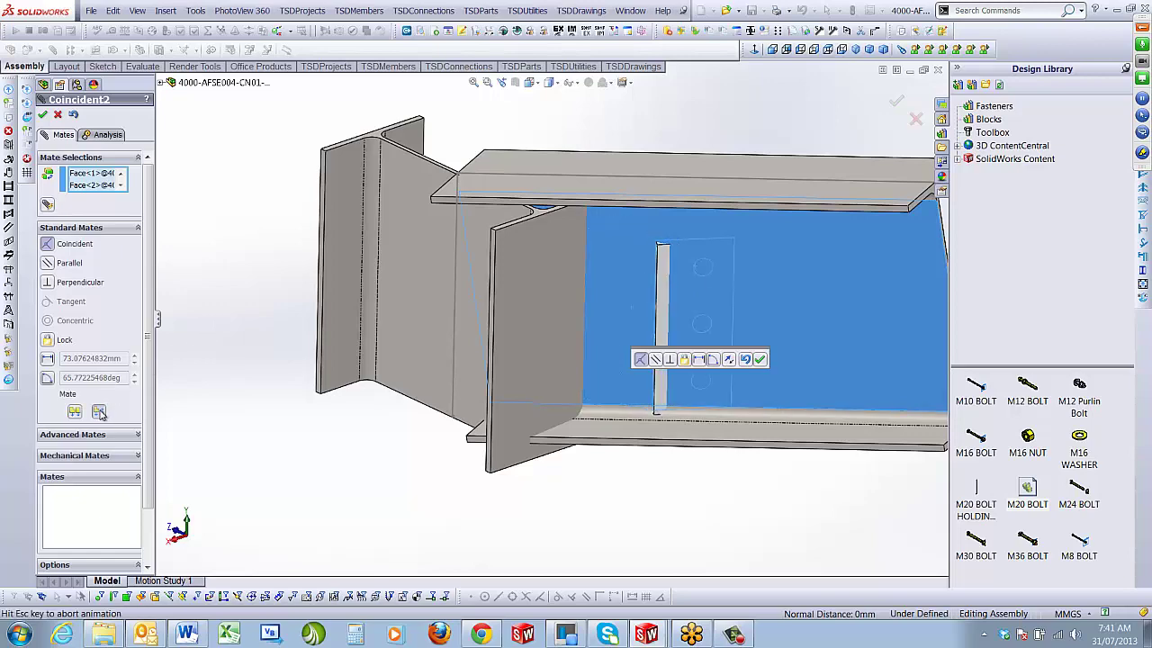
pyautogui.scroll(-3, 727, 321)
pyautogui.moveTo(651, 297); pyautogui.dragTo(622, 315, button='middle')
pyautogui.click(42, 114)
pyautogui.click(42, 114)
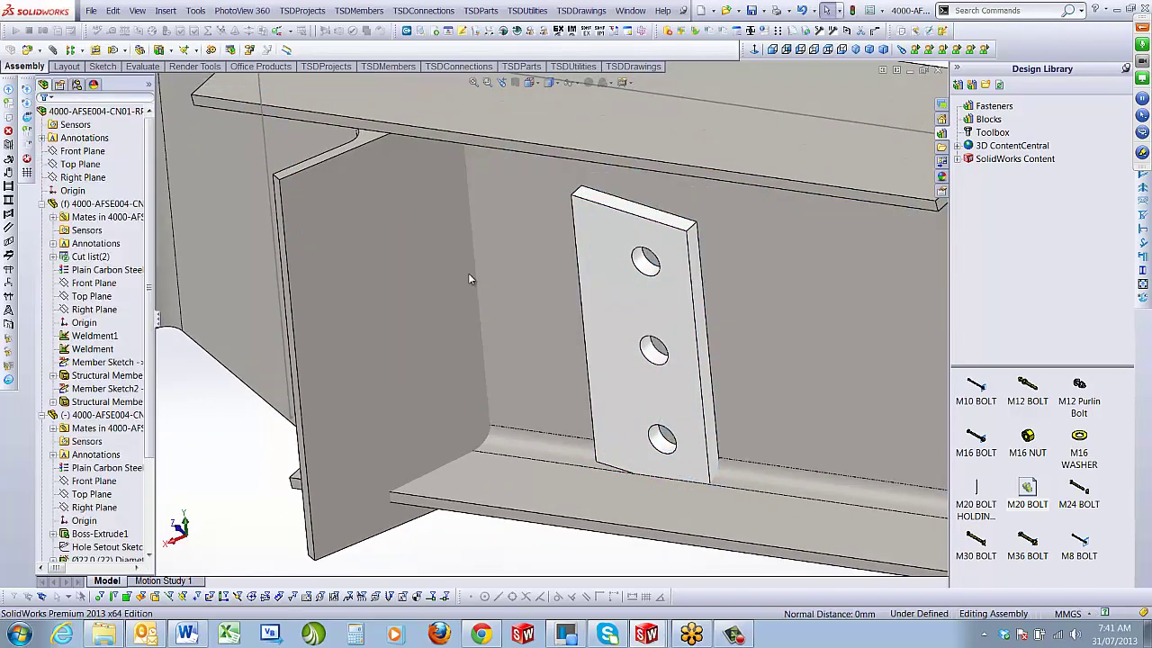
# Mate the plate's long edge coincident with the column stub's flange face on the rafter side
pyautogui.scroll(1, 635, 343)
pyautogui.moveTo(637, 345); pyautogui.dragTo(578, 333)
pyautogui.moveTo(578, 333); pyautogui.dragTo(587, 243, button='middle')
pyautogui.scroll(-3, 592, 241)
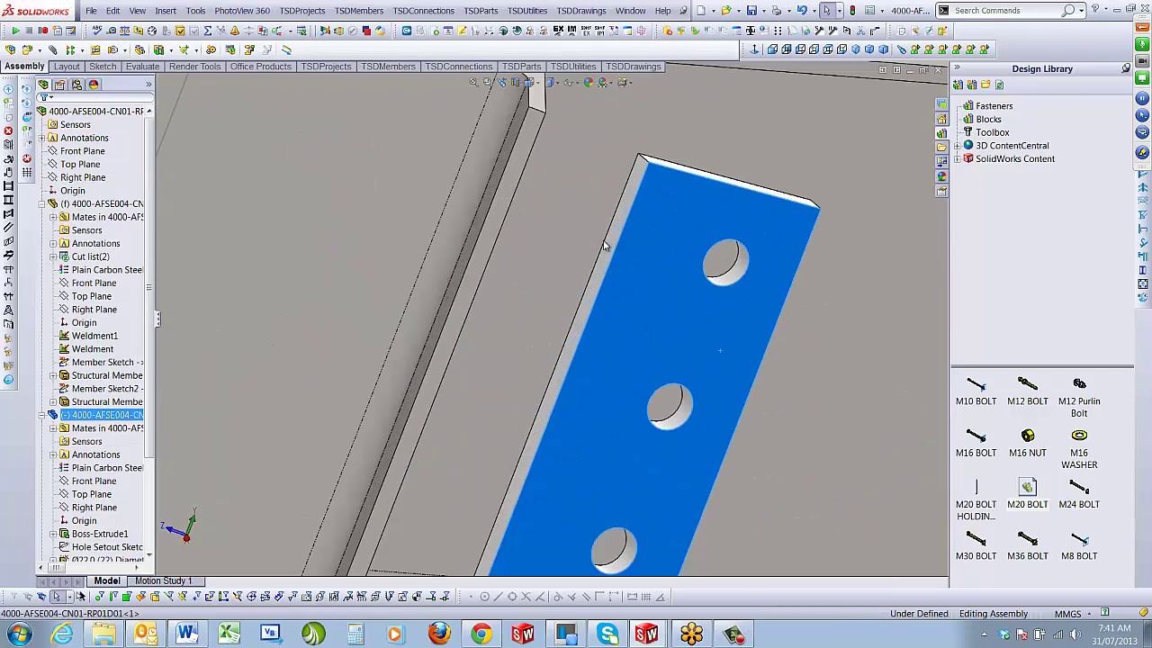
pyautogui.click(605, 248)
pyautogui.scroll(2, 628, 325)
pyautogui.moveTo(628, 326); pyautogui.dragTo(455, 288, button='middle')
pyautogui.click(453, 290)
pyautogui.press('s')
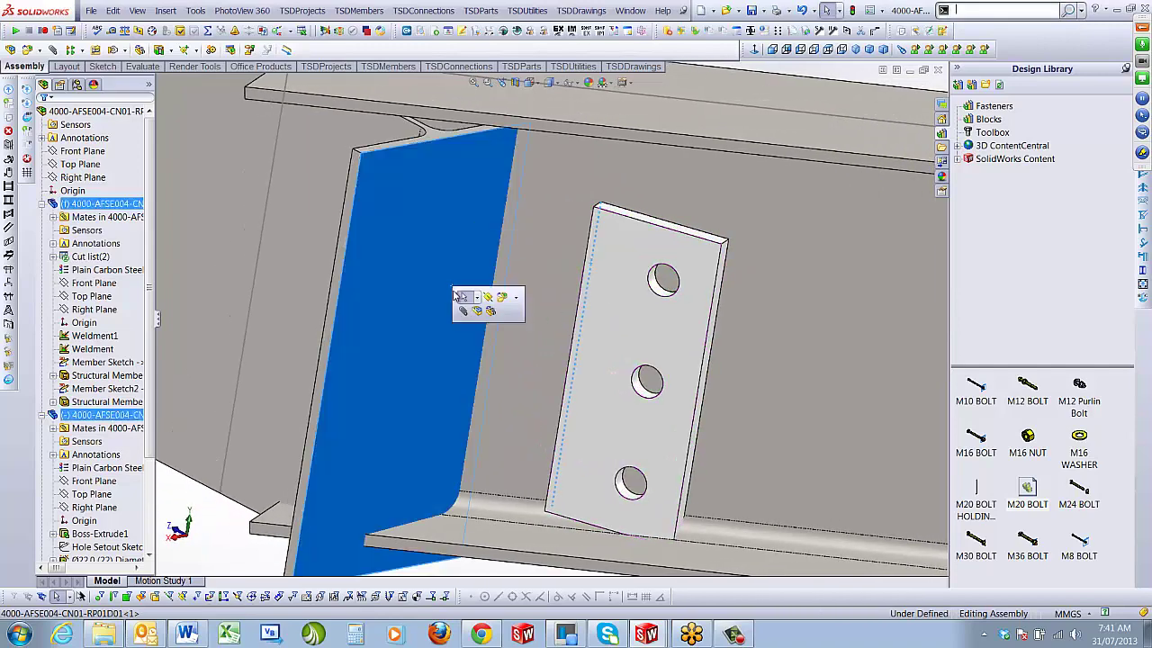
pyautogui.click(461, 312)
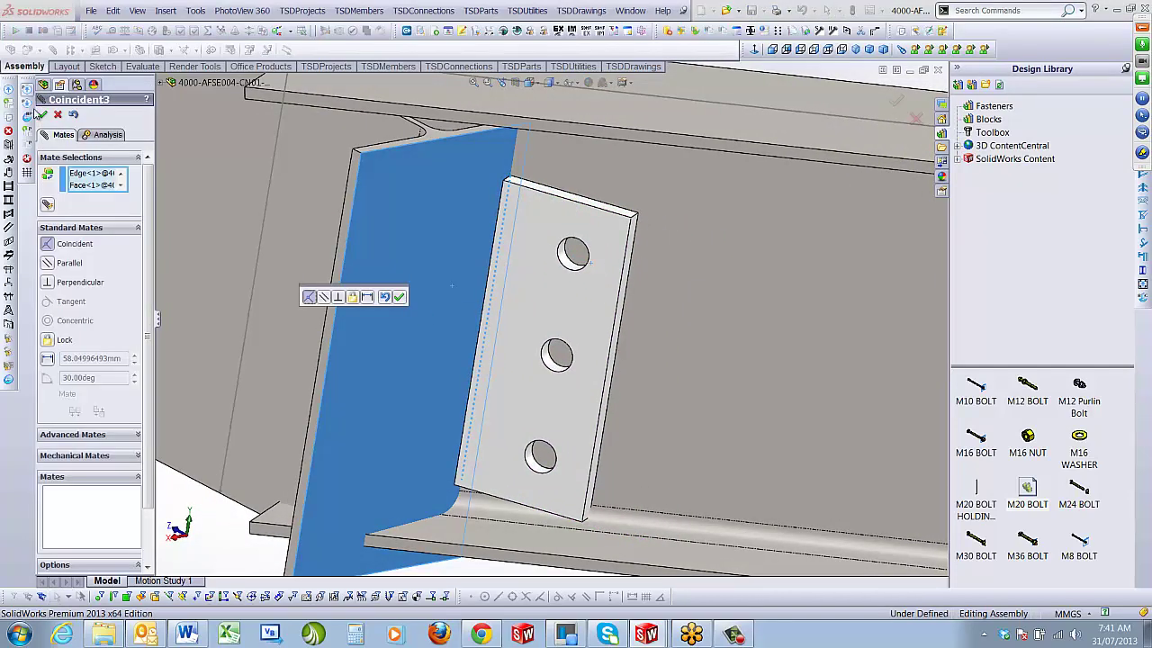
pyautogui.click(41, 116)
pyautogui.click(41, 116)
# Try to move the plate on the rafter web to check that its position is constrained
pyautogui.moveTo(568, 313); pyautogui.dragTo(571, 268)
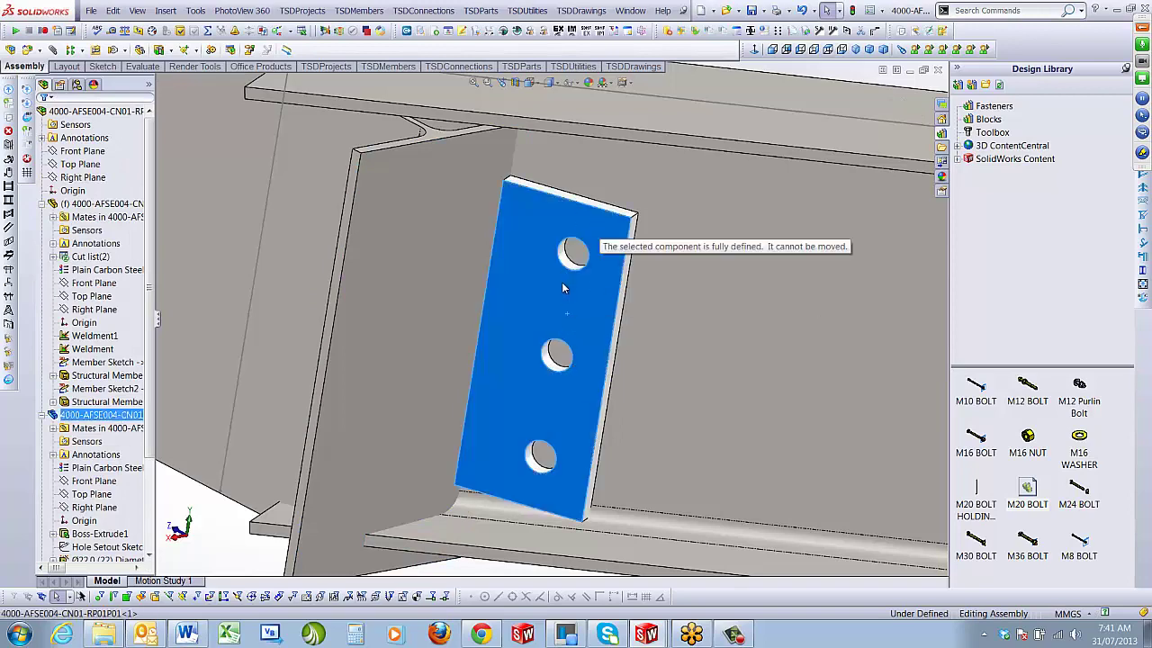
pyautogui.scroll(3, 590, 323)
pyautogui.press('Escape')
# Set the vertical offset dimension at the plate's top edge in the Boss-Extrude1 sketch to 0 mm
pyautogui.moveTo(590, 322); pyautogui.dragTo(617, 283, button='middle')
pyautogui.scroll(-3, 530, 295)
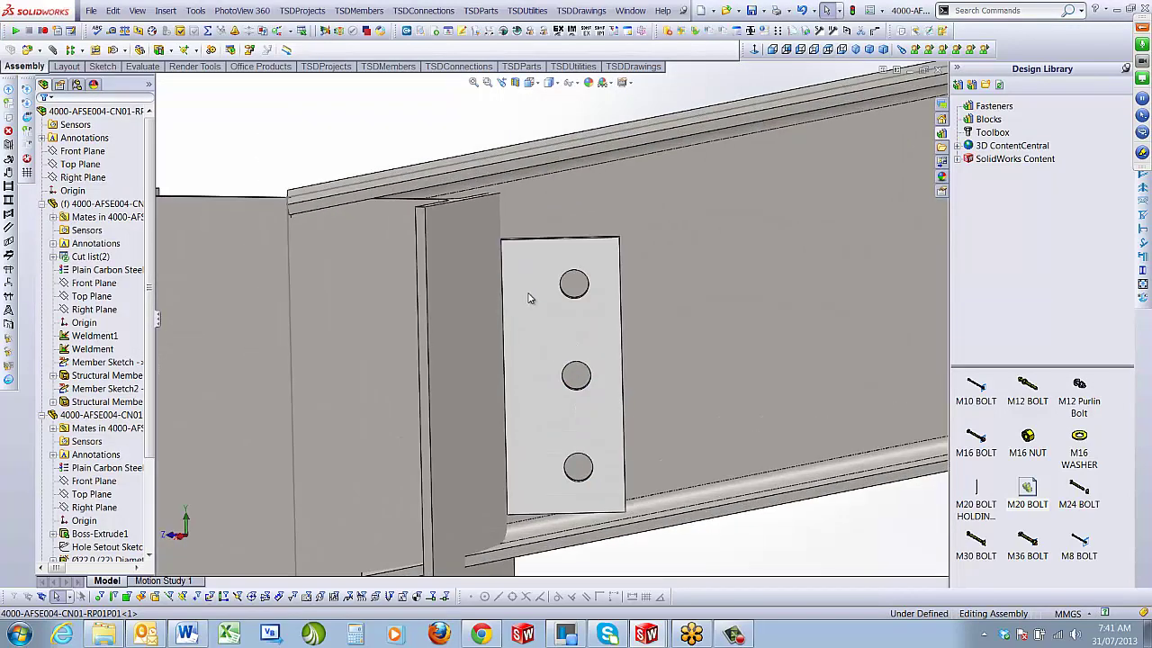
pyautogui.click(529, 298)
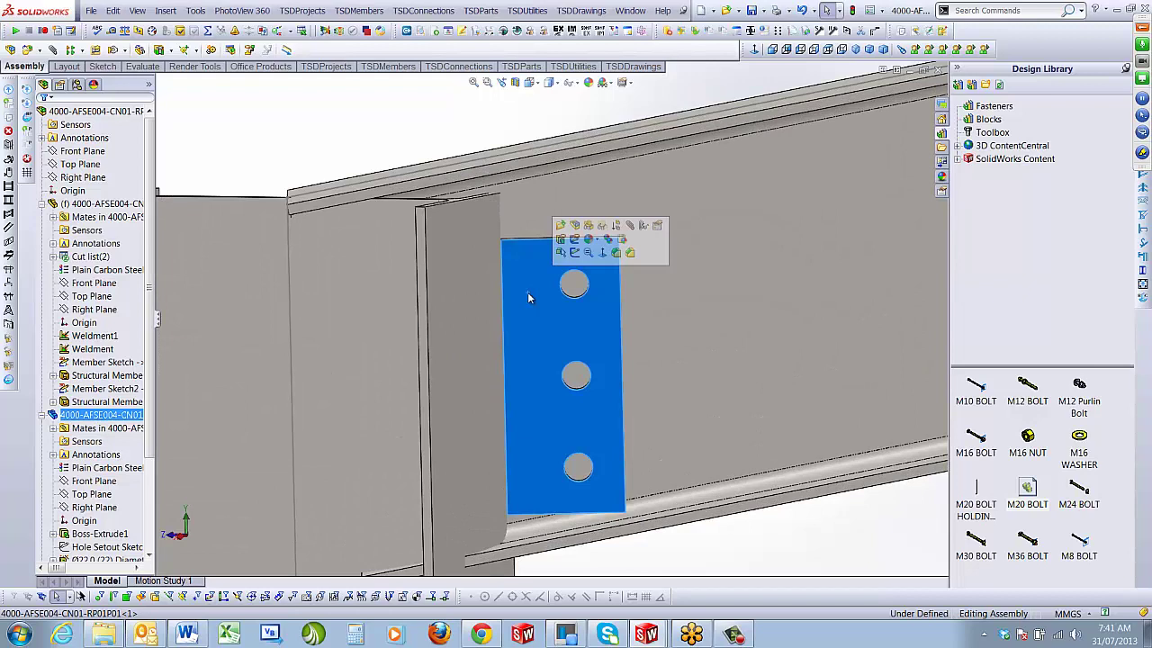
pyautogui.click(103, 547)
pyautogui.click(92, 513)
pyautogui.scroll(-2, 93, 508)
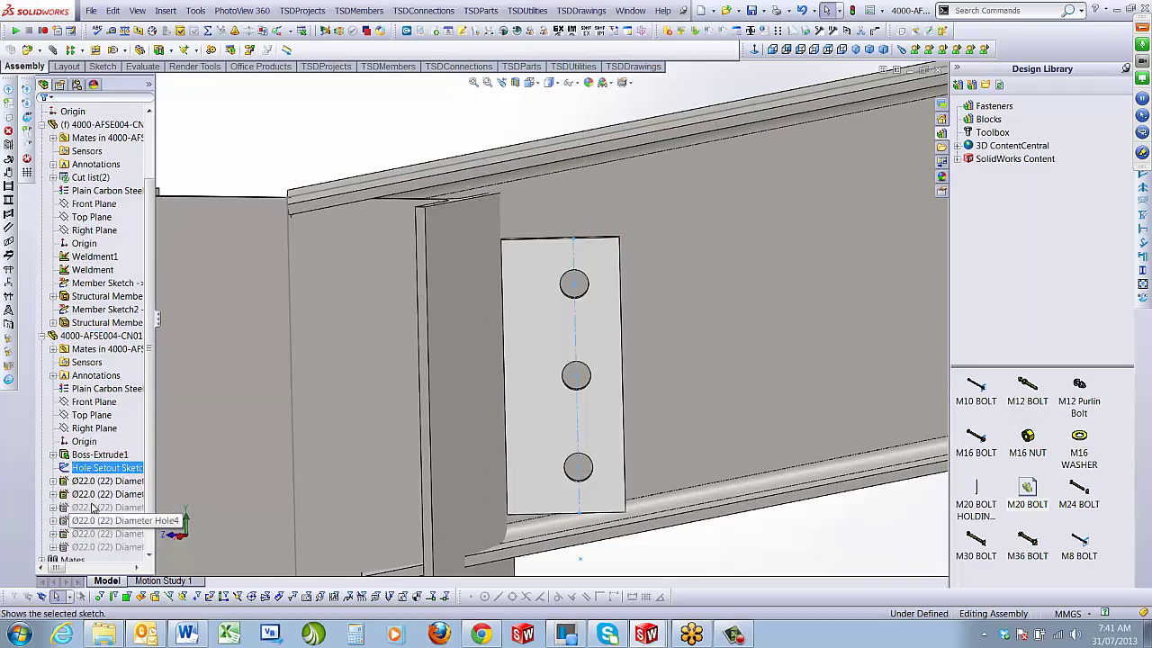
pyautogui.click(93, 457)
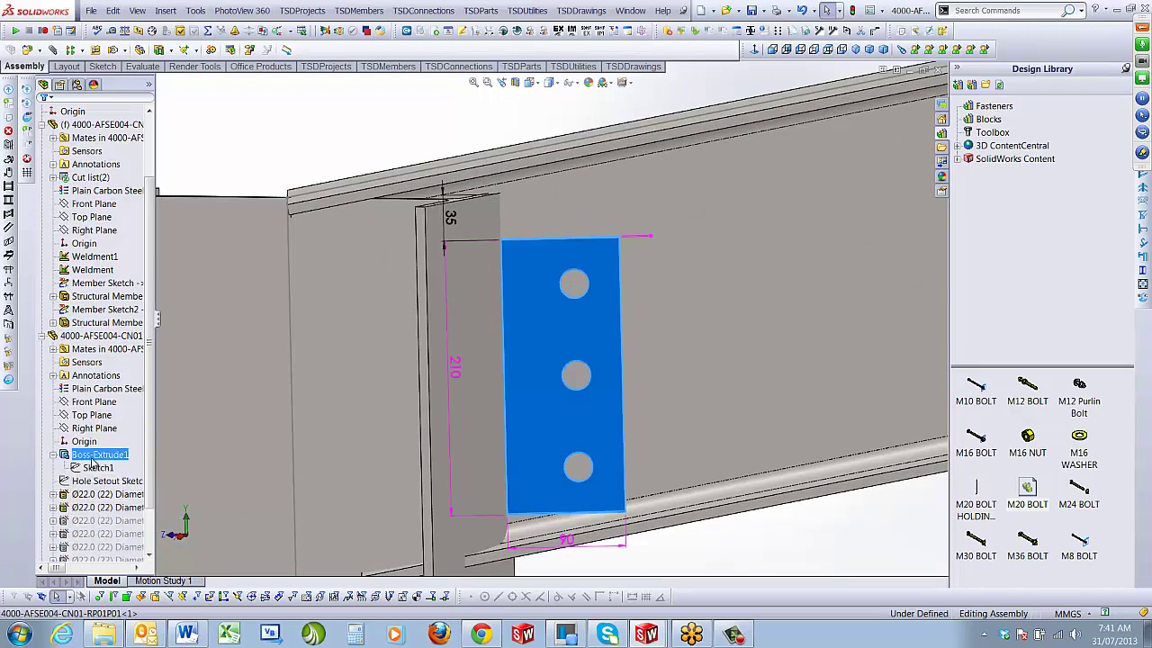
pyautogui.doubleClick(450, 222)
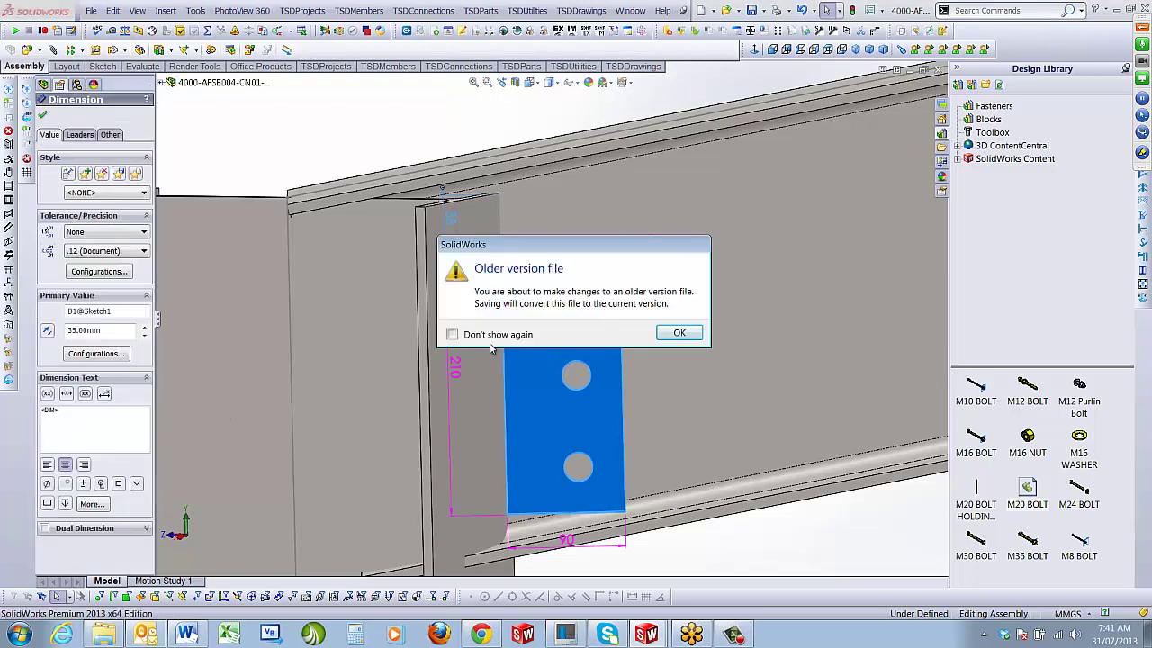
pyautogui.click(679, 332)
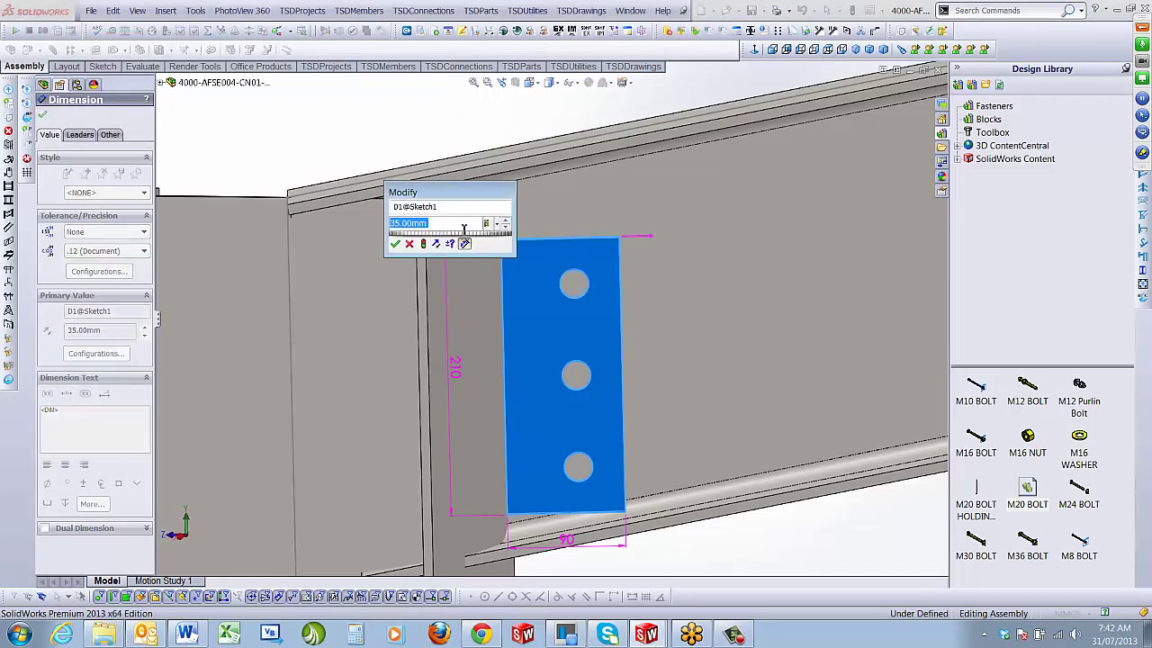
pyautogui.write('0')
pyautogui.press('Return')
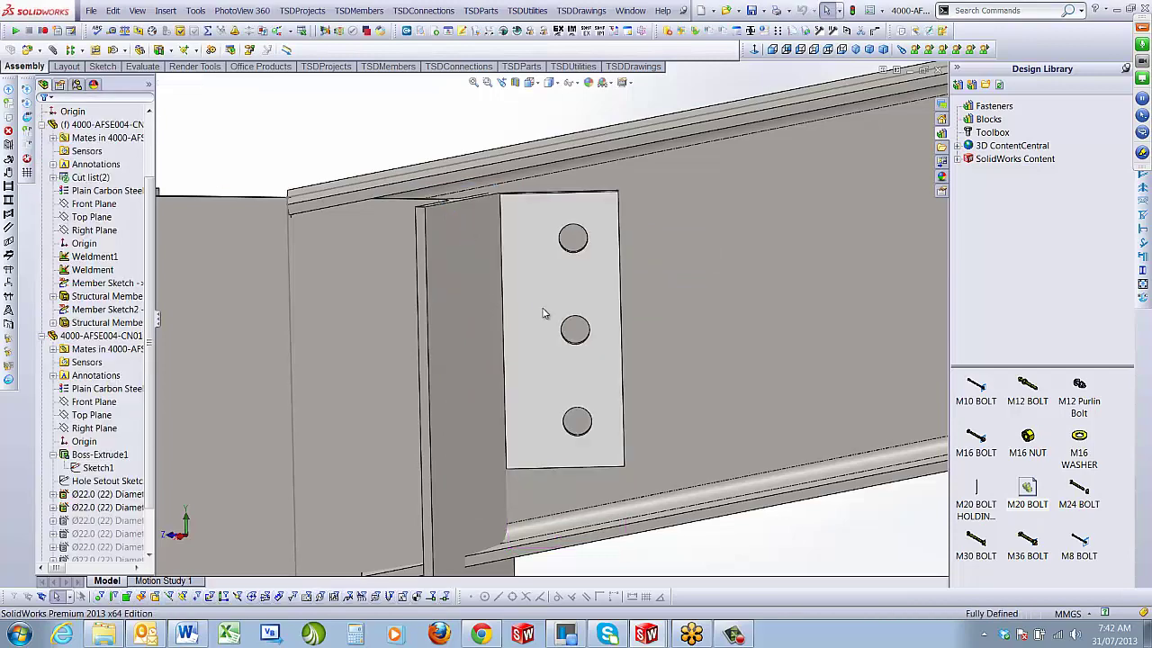
# Examine the three-hole plate's position against the column flange and the rafter web from several angles
pyautogui.moveTo(576, 304)
pyautogui.mouseDown(button='middle')
pyautogui.moveTo(588, 285)
pyautogui.moveTo(517, 314)
pyautogui.moveTo(569, 324)
pyautogui.mouseUp(button='middle')
pyautogui.scroll(3, 568, 324)
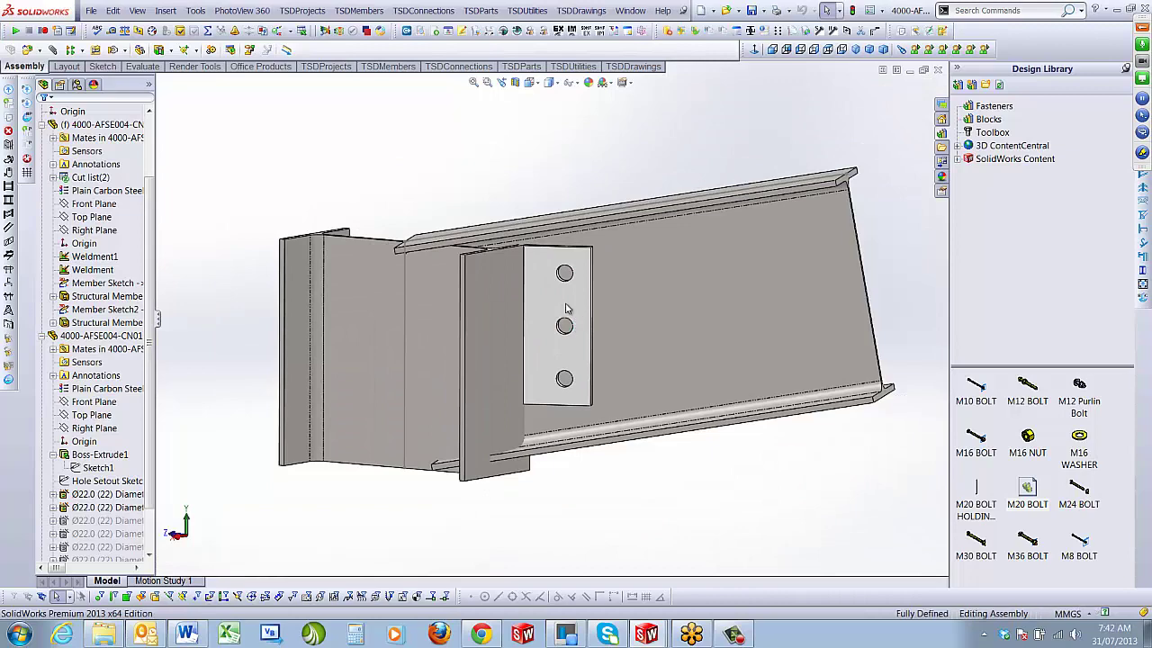
pyautogui.moveTo(567, 309); pyautogui.dragTo(538, 329, button='middle')
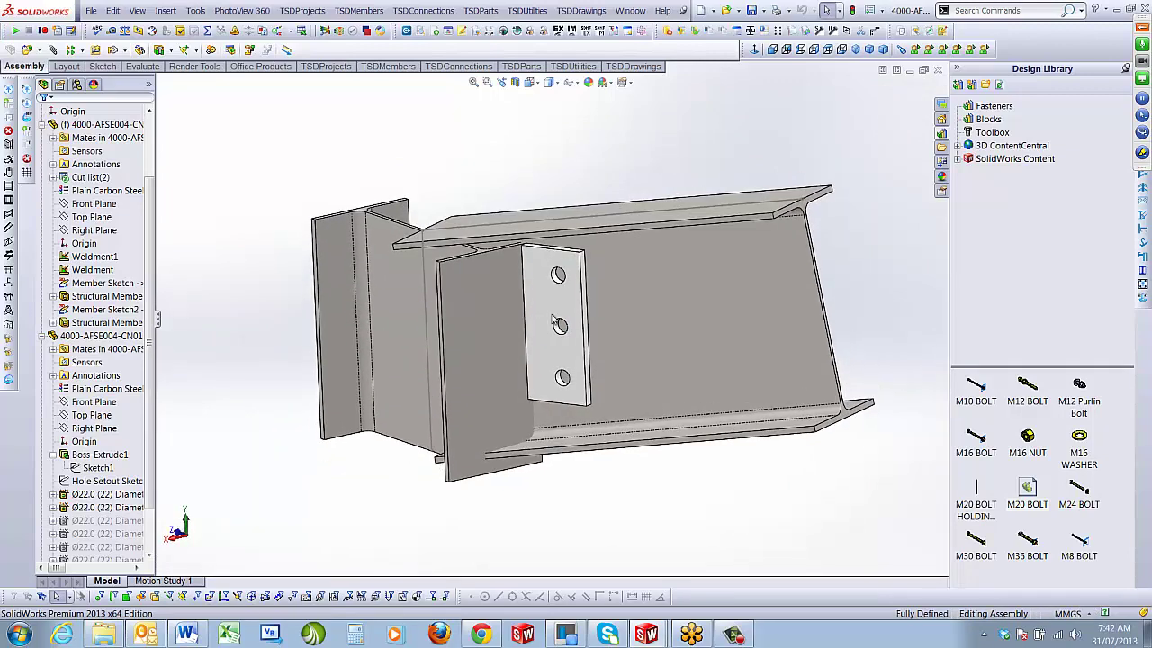
pyautogui.moveTo(570, 293); pyautogui.dragTo(585, 277, button='middle')
pyautogui.scroll(-1, 552, 316)
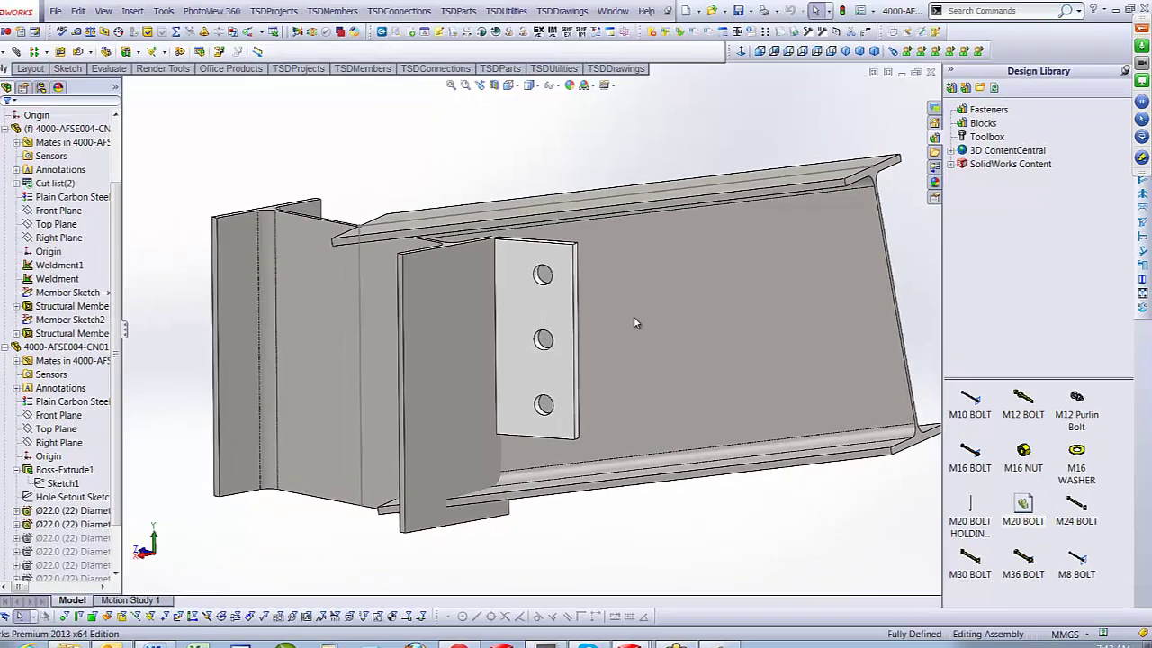
pyautogui.moveTo(655, 312); pyautogui.dragTo(711, 282, button='middle')
pyautogui.moveTo(435, 399); pyautogui.dragTo(419, 396, button='middle')
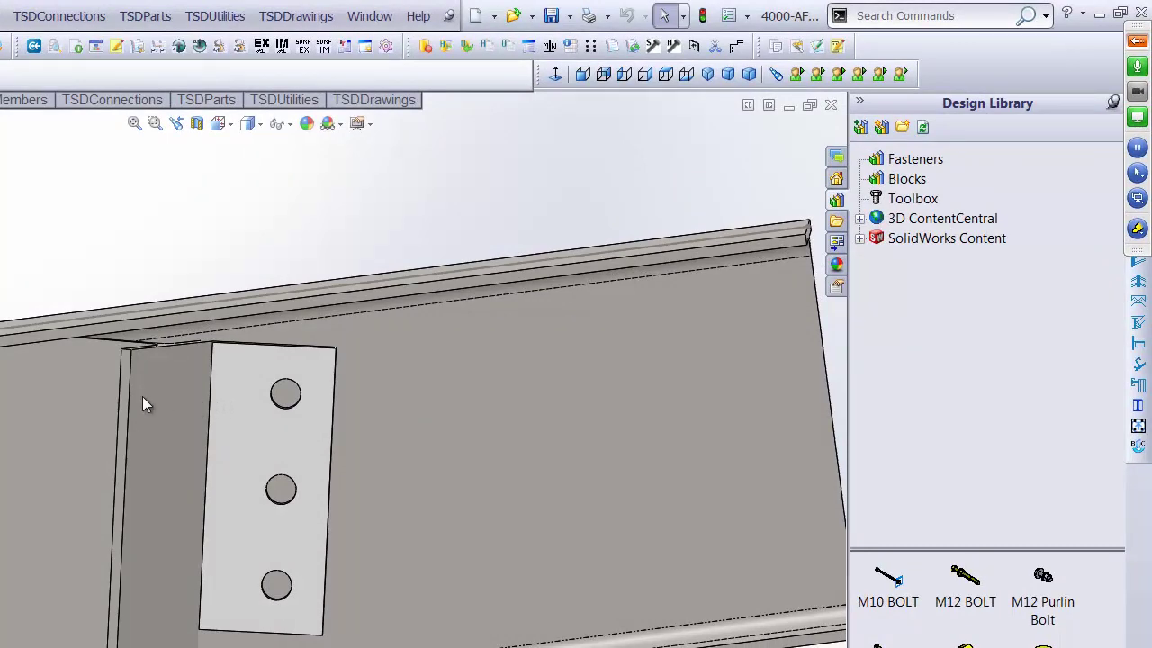
pyautogui.moveTo(533, 463); pyautogui.dragTo(521, 500, button='middle')
# Edit the column and rafter stub part in place, adding a reference plane offset 20 mm from the column's flange face beside the plate
pyautogui.rightClick(431, 442)
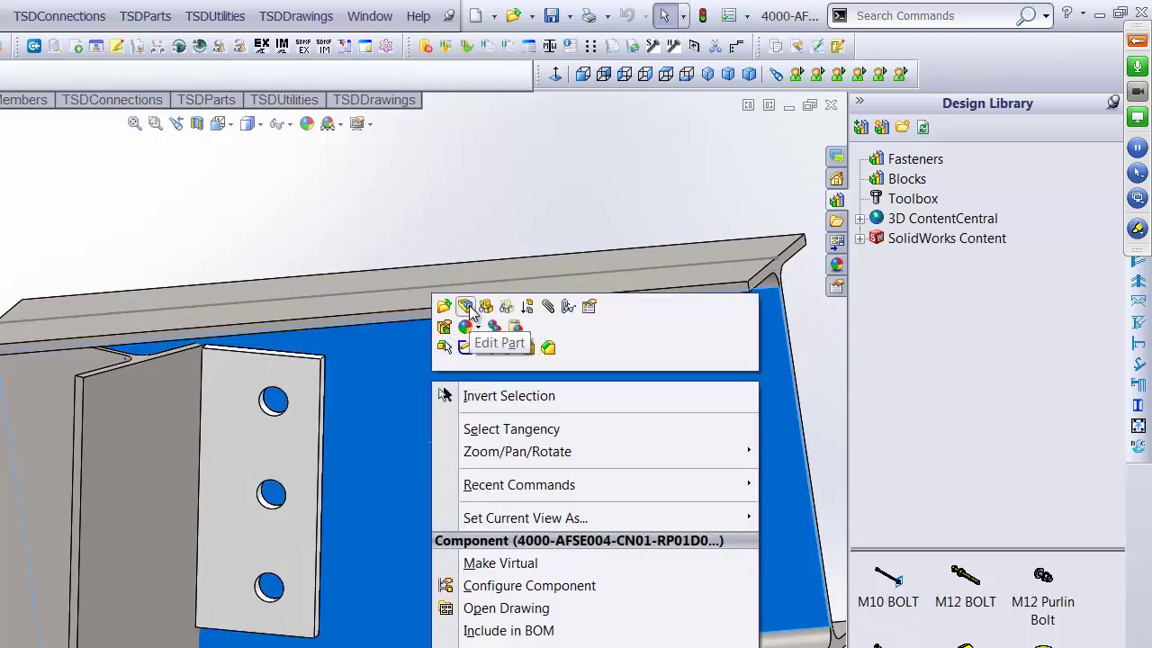
pyautogui.click(465, 307)
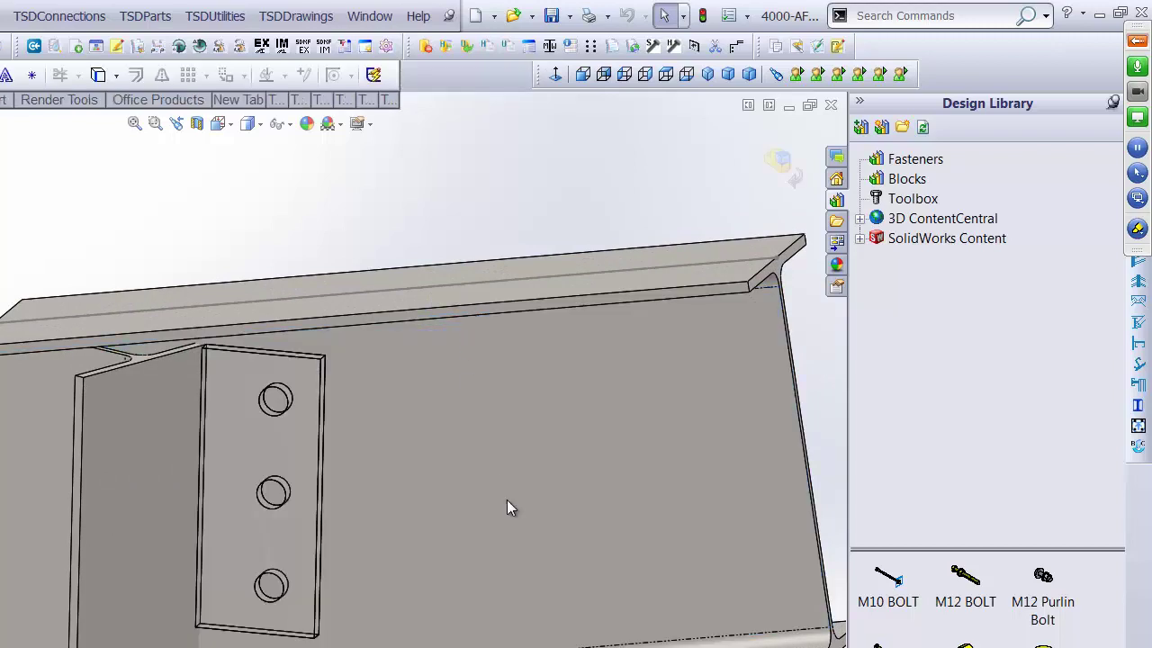
pyautogui.click(128, 448)
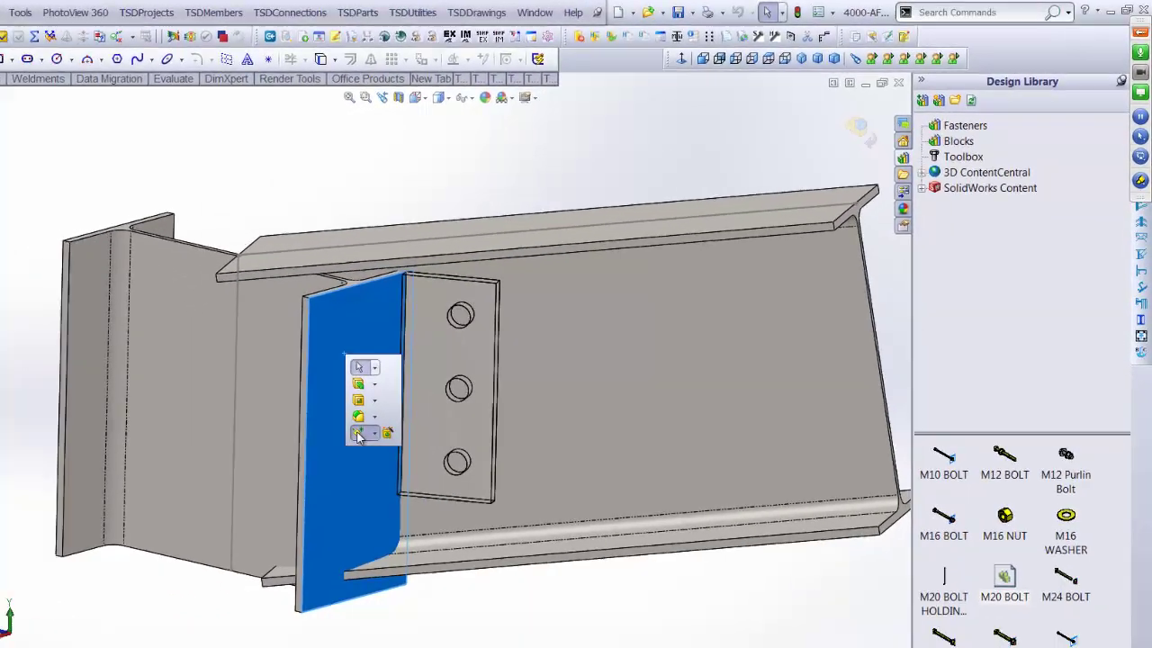
pyautogui.click(358, 435)
pyautogui.click(390, 451)
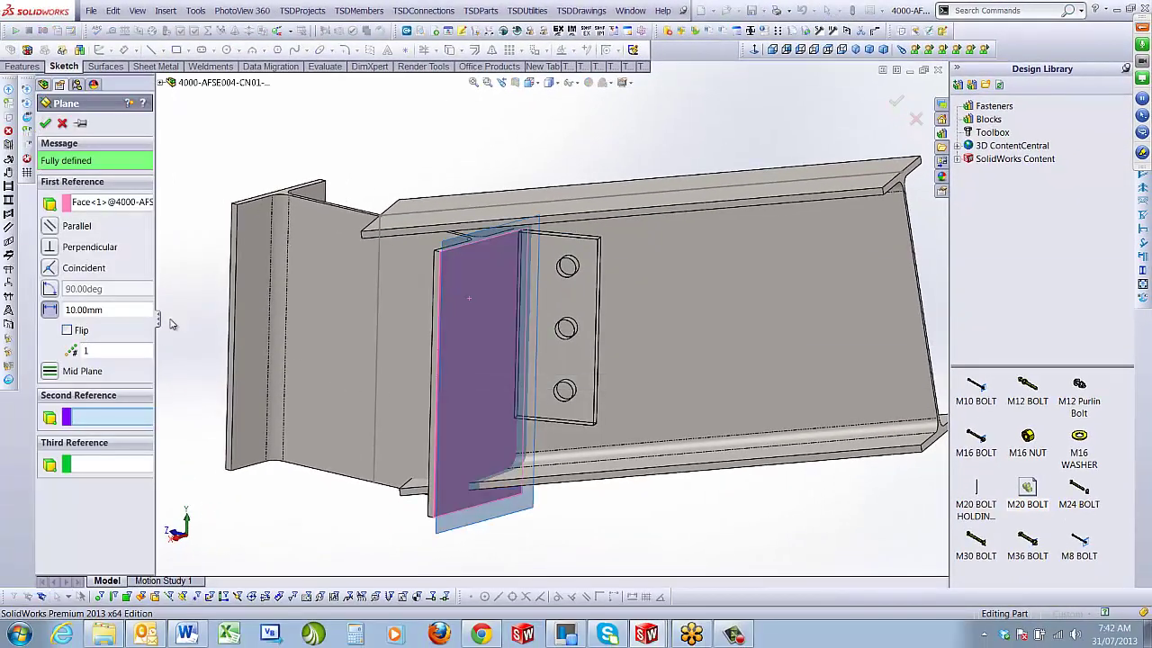
pyautogui.doubleClick(125, 315)
pyautogui.write('20')
pyautogui.press('Return')
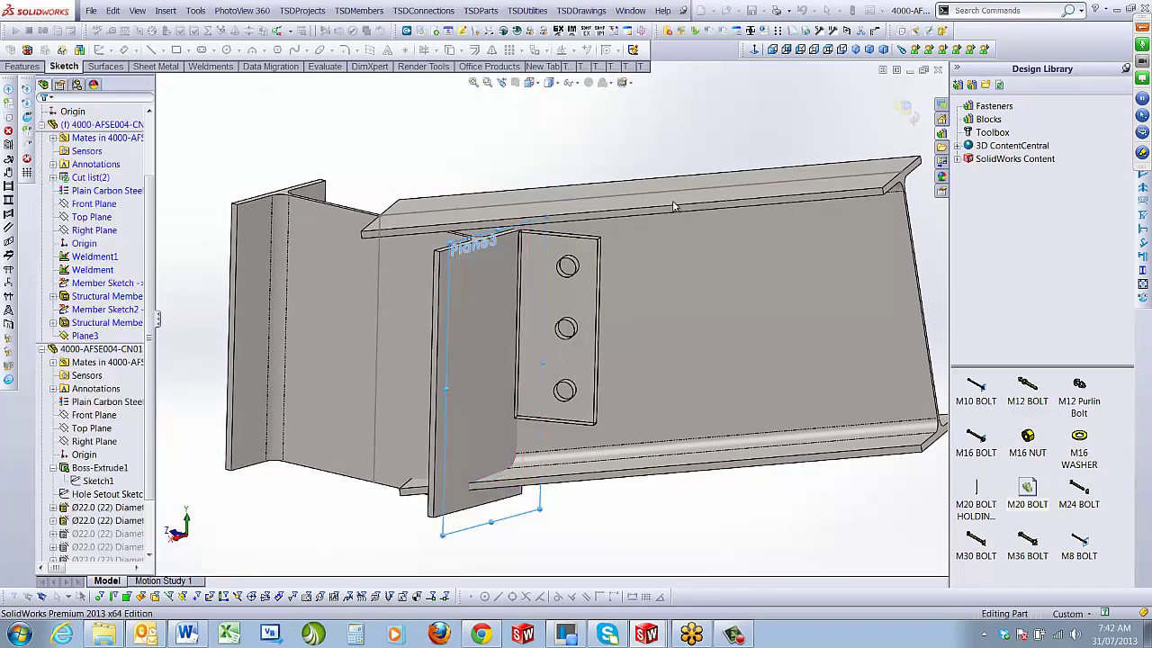
pyautogui.click(45, 123)
pyautogui.click(664, 137)
# Open the column and rafter stub part in its own window
pyautogui.rightClick(628, 272)
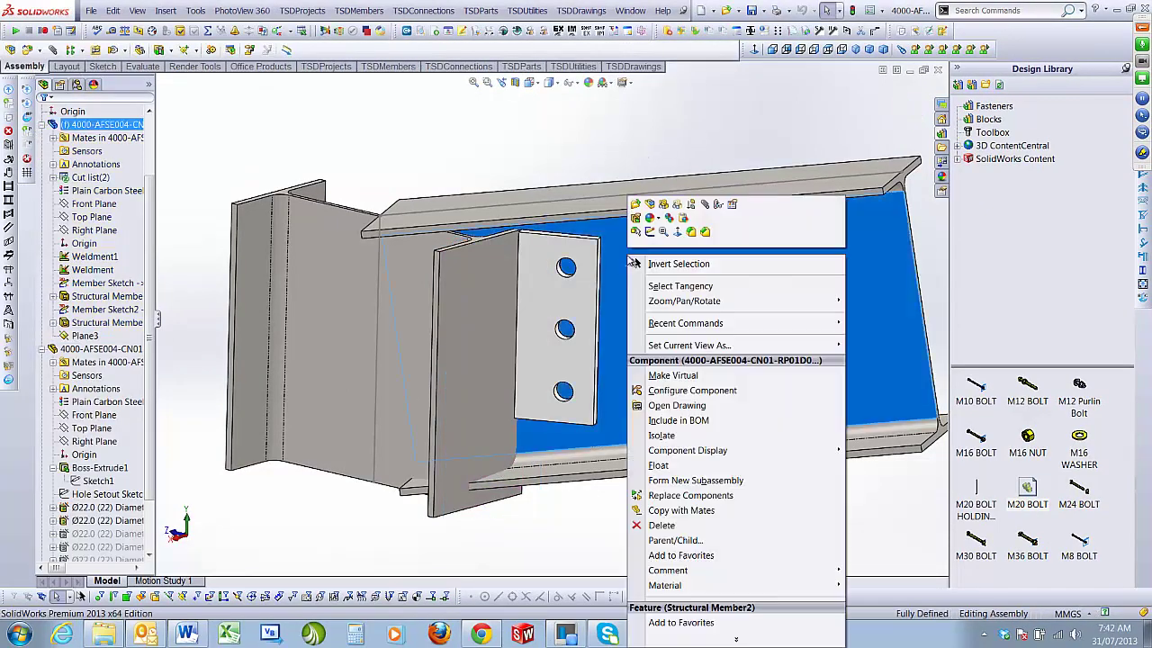
pyautogui.click(633, 212)
pyautogui.moveTo(657, 223); pyautogui.dragTo(479, 304, button='middle')
pyautogui.scroll(-2, 519, 318)
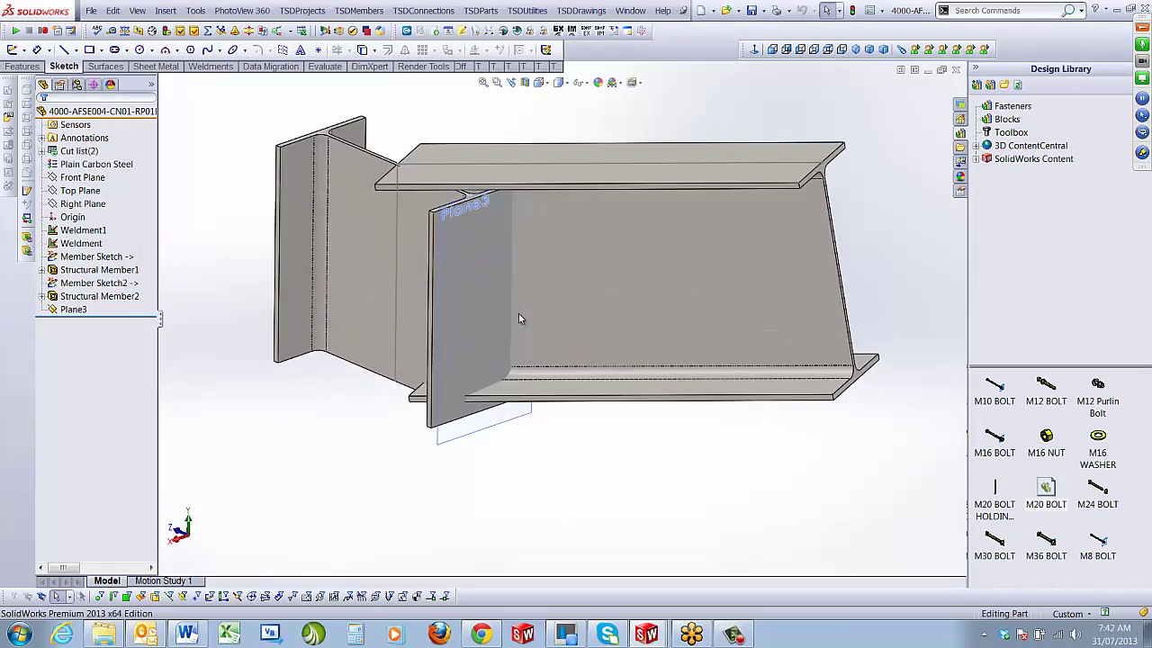
pyautogui.scroll(-2, 513, 156)
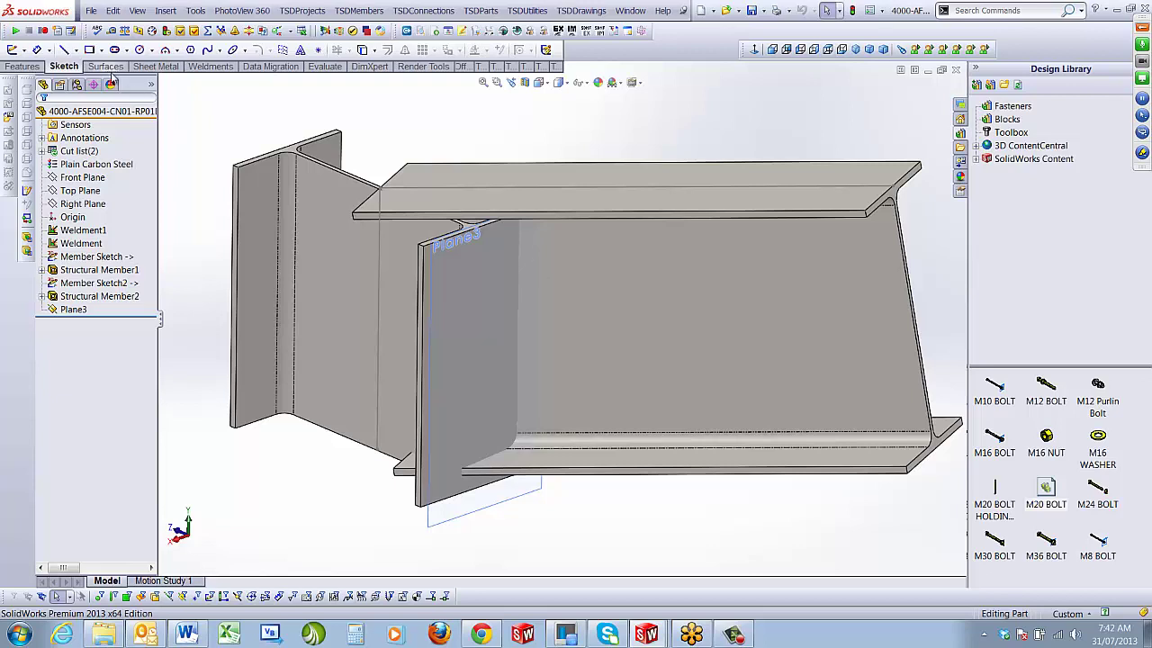
# Trim the rafter member Structural Member2 with Plane3 as the boundary, discarding the piece on the column side
pyautogui.click(210, 67)
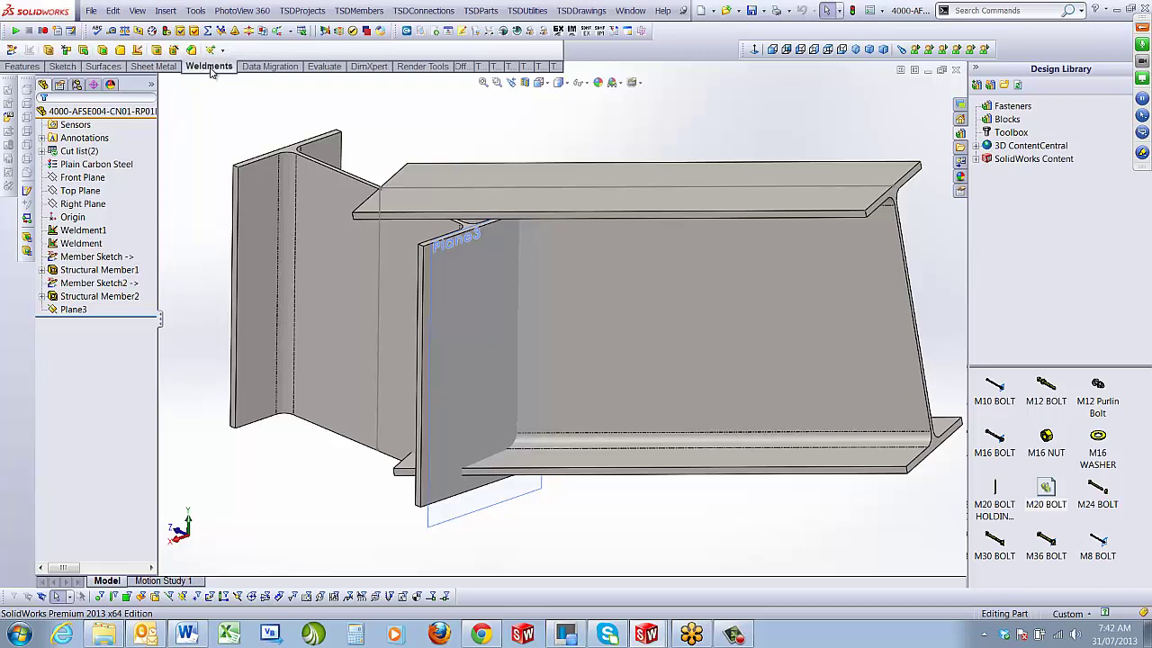
pyautogui.click(65, 49)
pyautogui.click(565, 315)
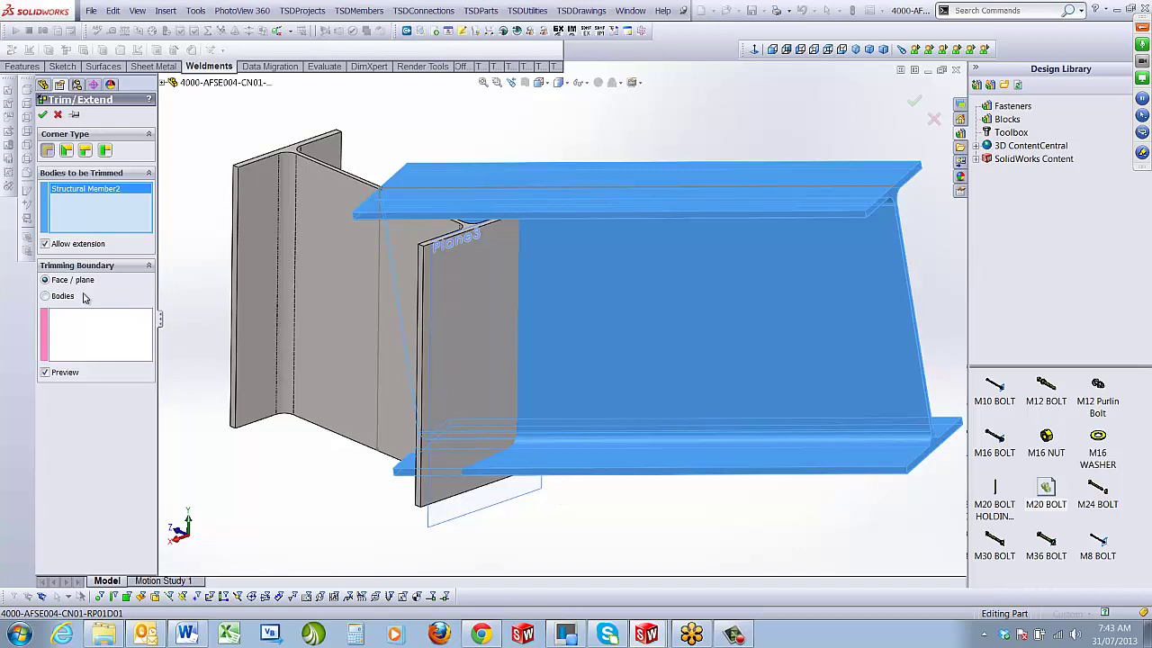
pyautogui.click(164, 82)
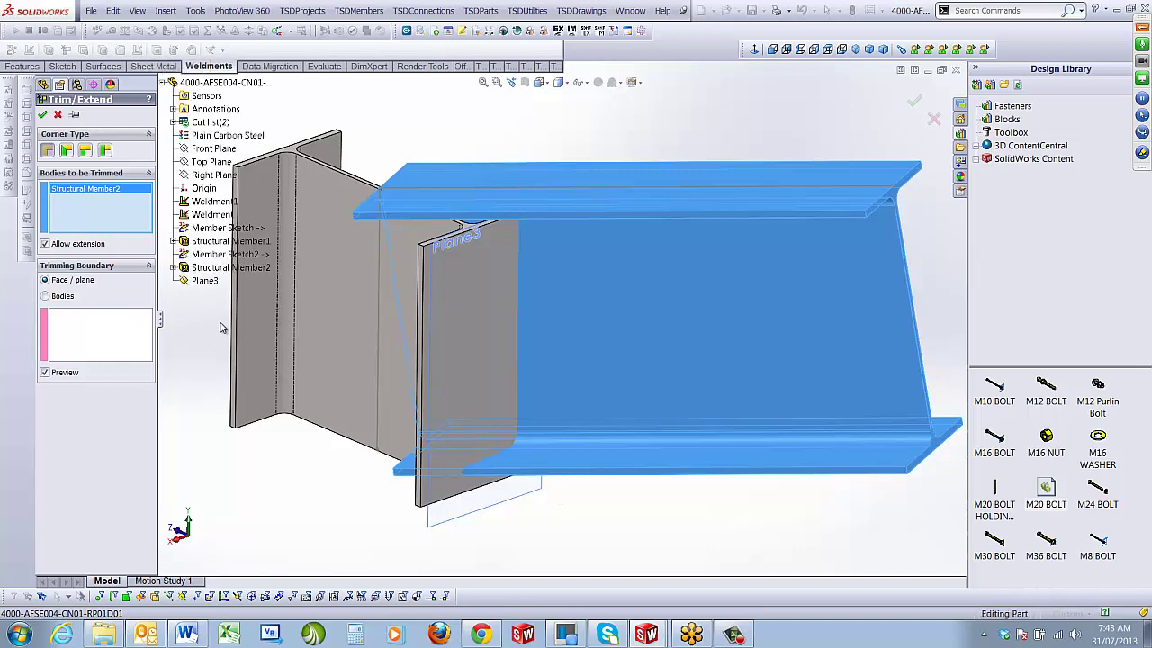
pyautogui.click(110, 334)
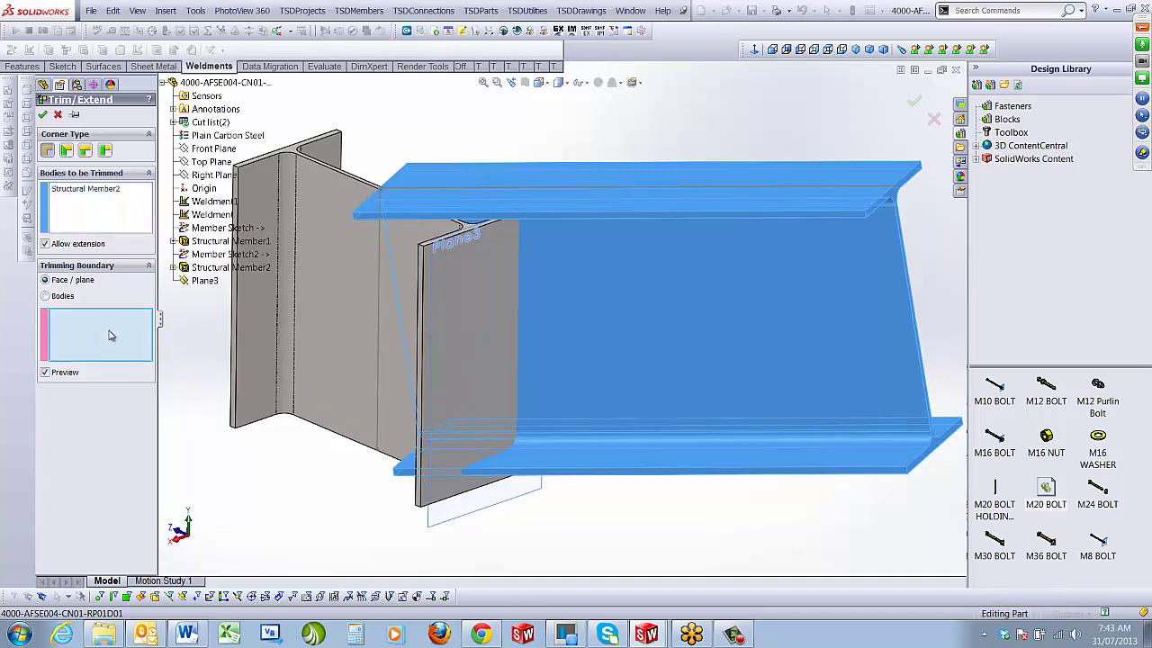
pyautogui.click(458, 516)
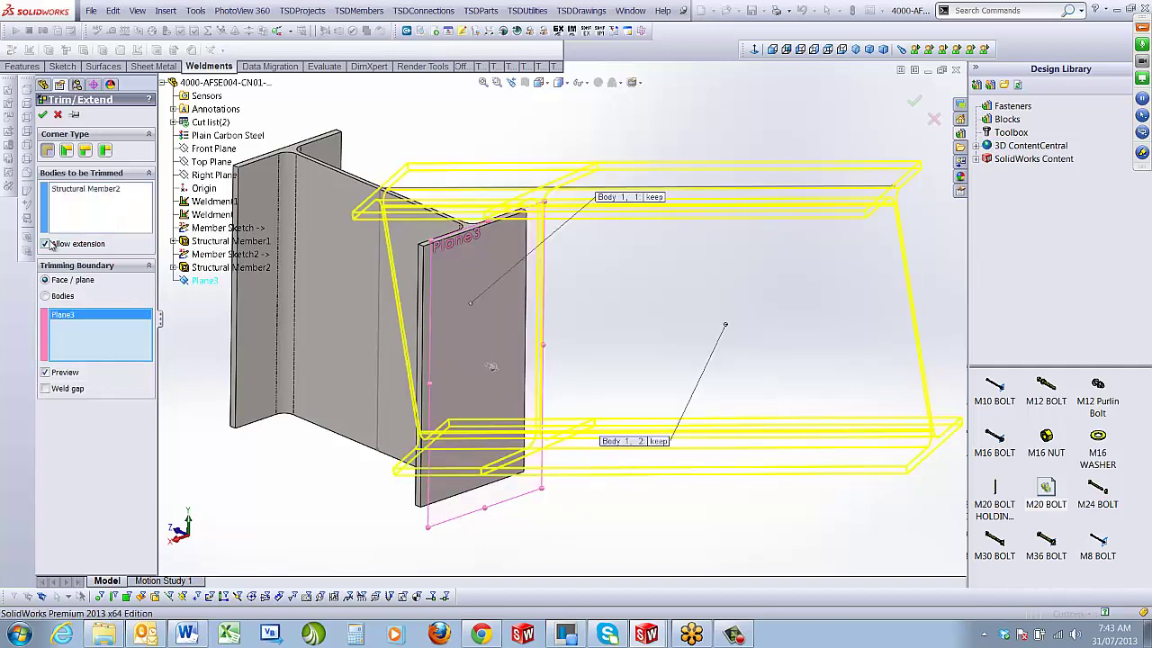
pyautogui.click(652, 200)
pyautogui.click(42, 114)
# Show the offset dimension of the plane at the rafter's trimmed end, then close the part to return to the connection assembly
pyautogui.moveTo(628, 384); pyautogui.dragTo(562, 284, button='middle')
pyautogui.click(543, 279)
pyautogui.doubleClick(542, 279)
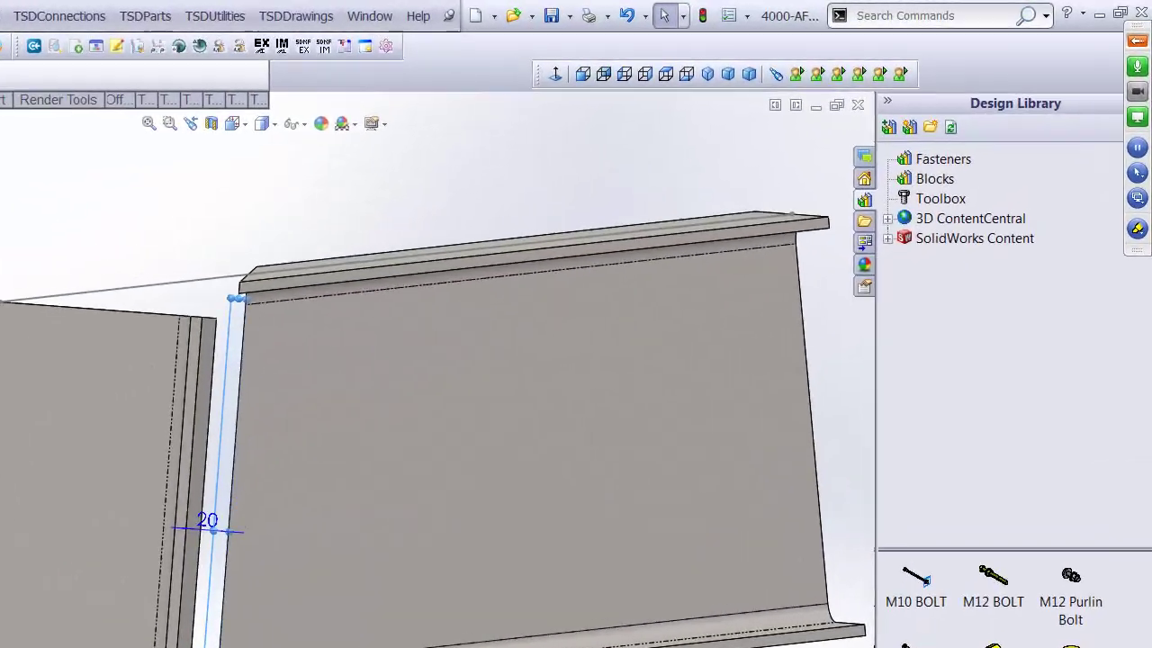
pyautogui.click(707, 74)
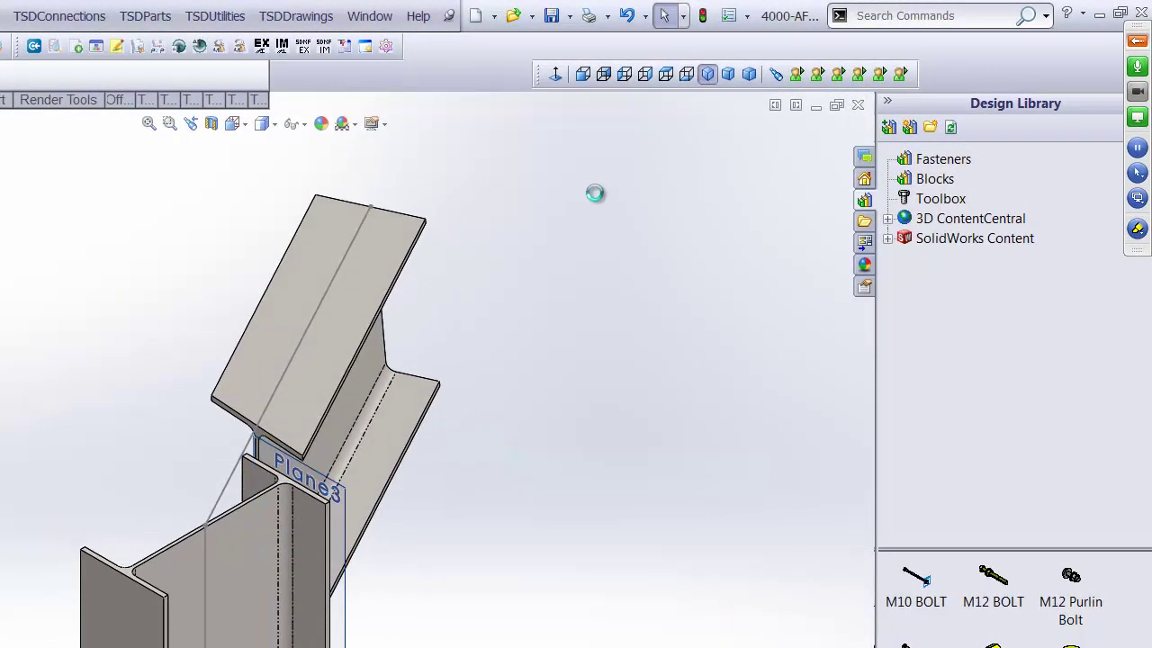
pyautogui.click(857, 106)
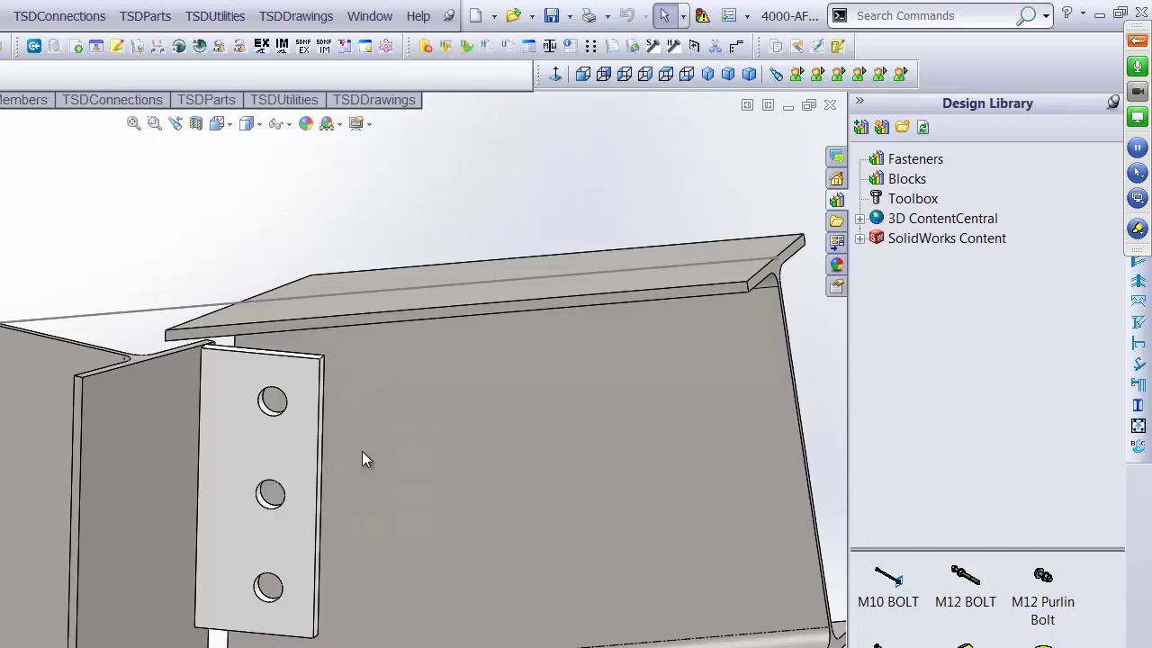
# Punch the plate's holes through the rafter web, using the plate's outer face and the far face of the web
pyautogui.moveTo(362, 458); pyautogui.dragTo(397, 540, button='middle')
pyautogui.moveTo(162, 551); pyautogui.dragTo(421, 532, button='middle')
pyautogui.scroll(-1, 296, 480)
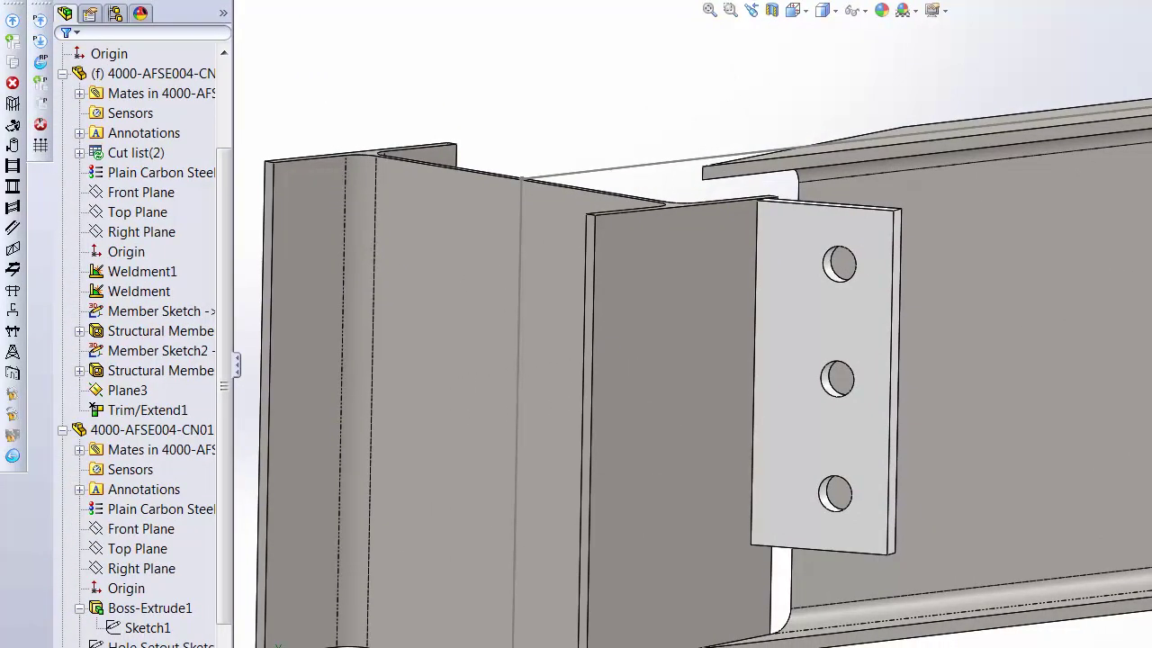
pyautogui.click(823, 112)
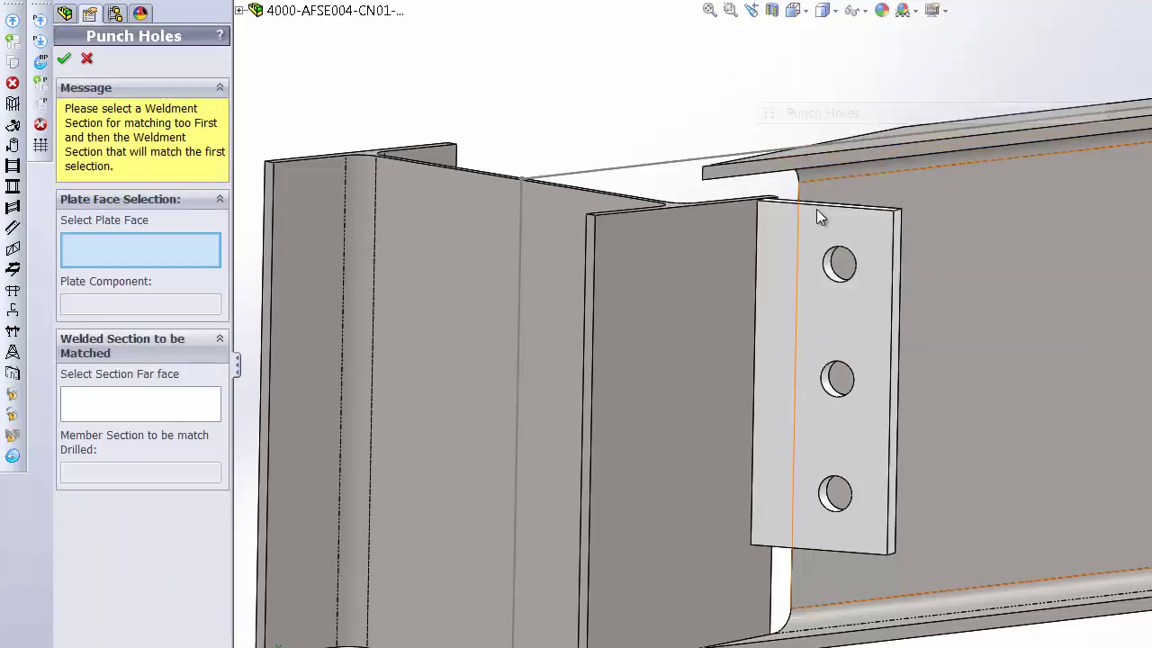
pyautogui.click(818, 228)
pyautogui.moveTo(753, 285); pyautogui.dragTo(619, 317, button='middle')
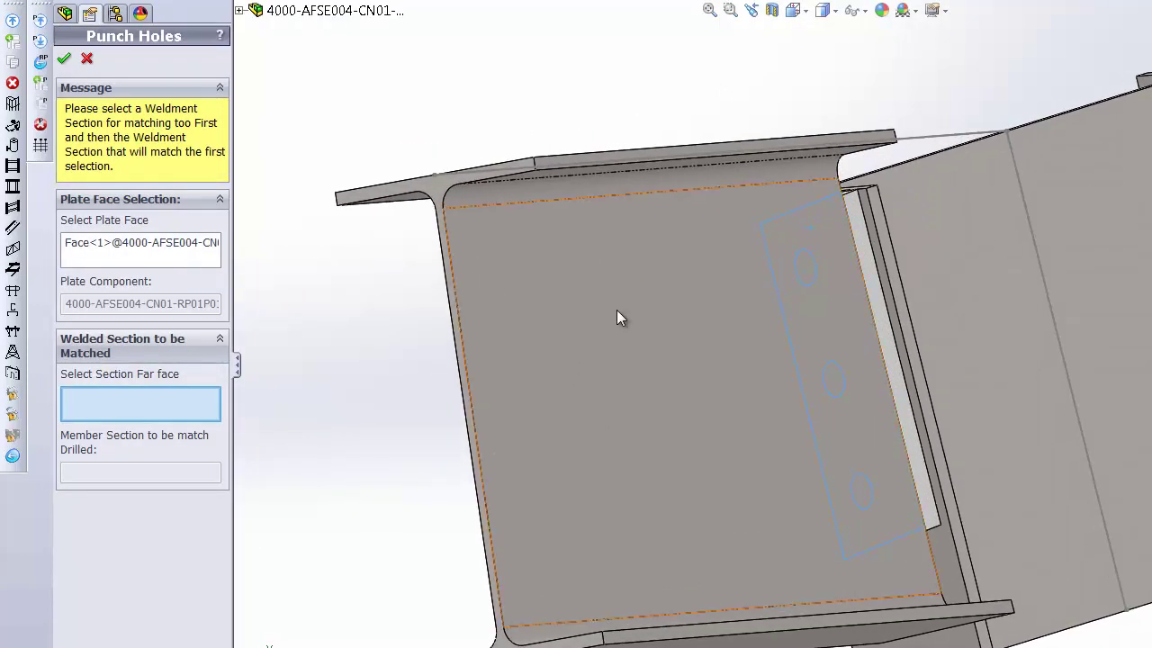
pyautogui.click(617, 316)
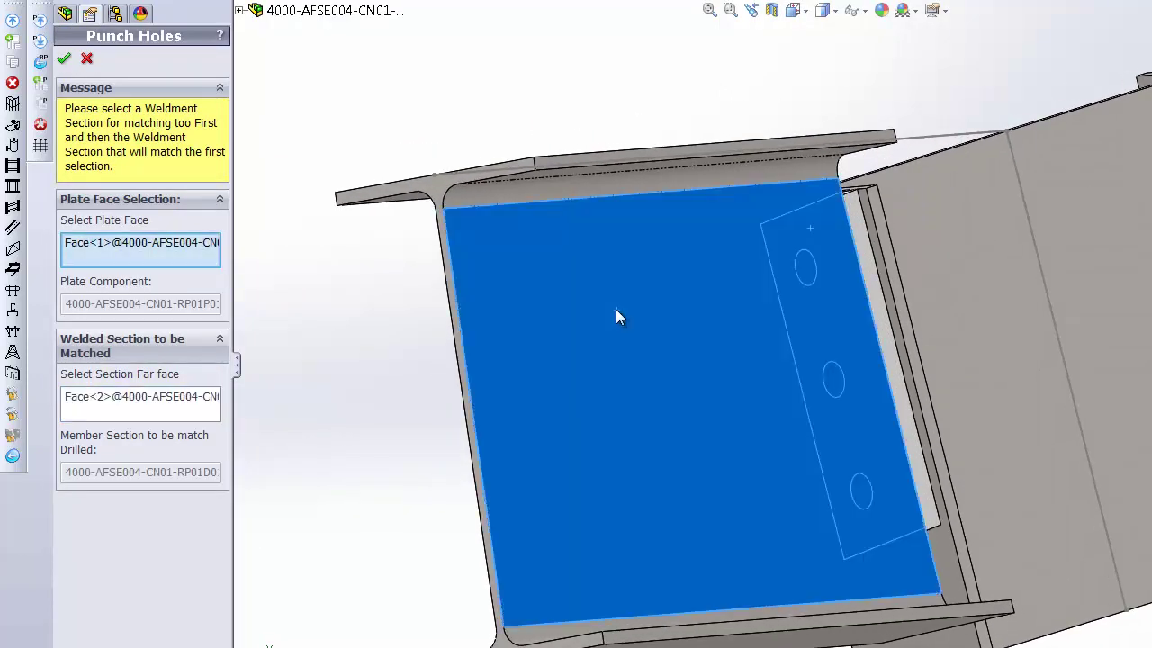
pyautogui.click(64, 61)
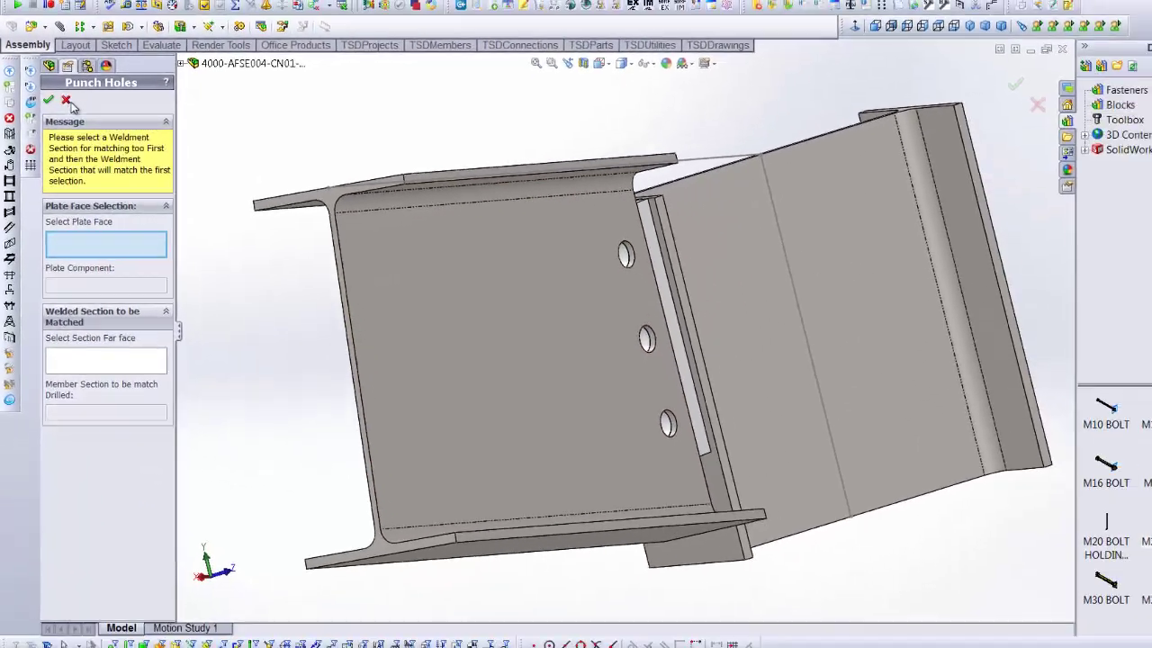
pyautogui.click(68, 101)
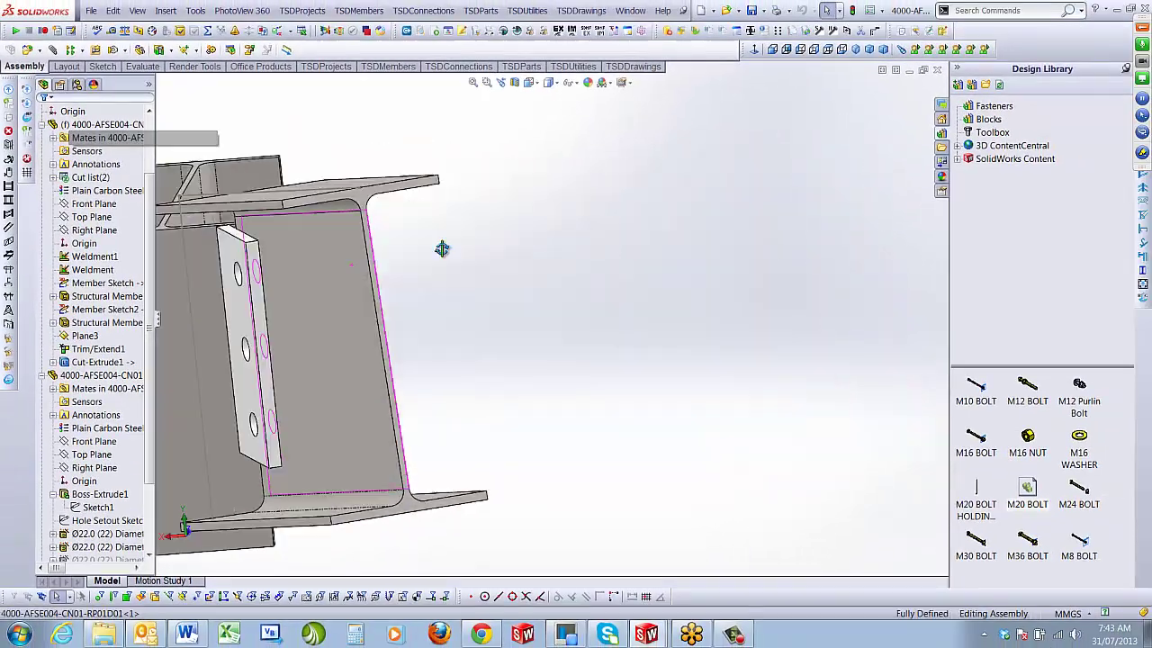
# Examine the punched connection and the clearance between rafter and column from the side, from above and in isometric view
pyautogui.moveTo(442, 249); pyautogui.dragTo(306, 339, button='middle')
pyautogui.scroll(2, 307, 341)
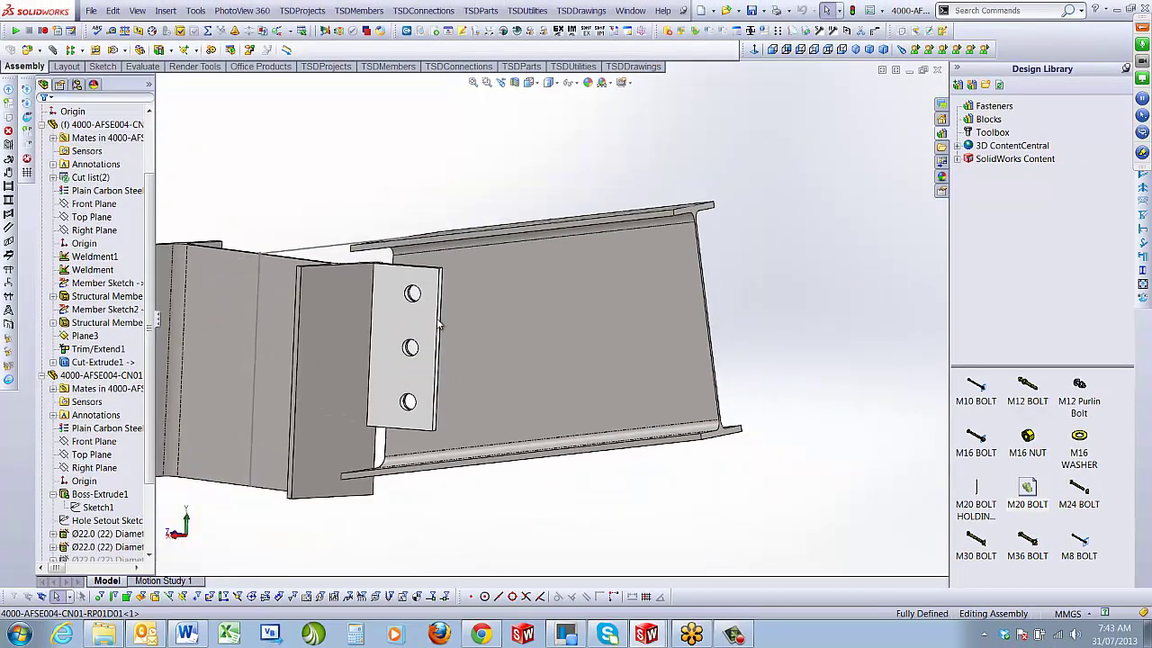
pyautogui.moveTo(505, 333); pyautogui.dragTo(555, 337, button='middle')
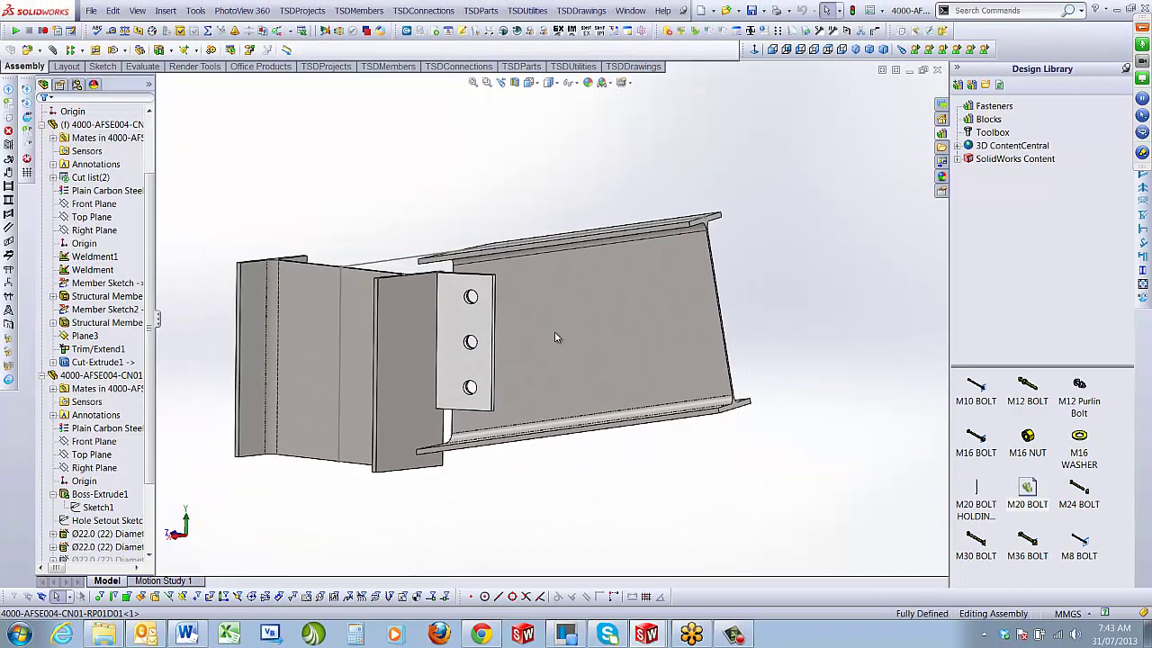
pyautogui.moveTo(486, 310); pyautogui.dragTo(564, 530, button='middle')
pyautogui.scroll(-7, 501, 435)
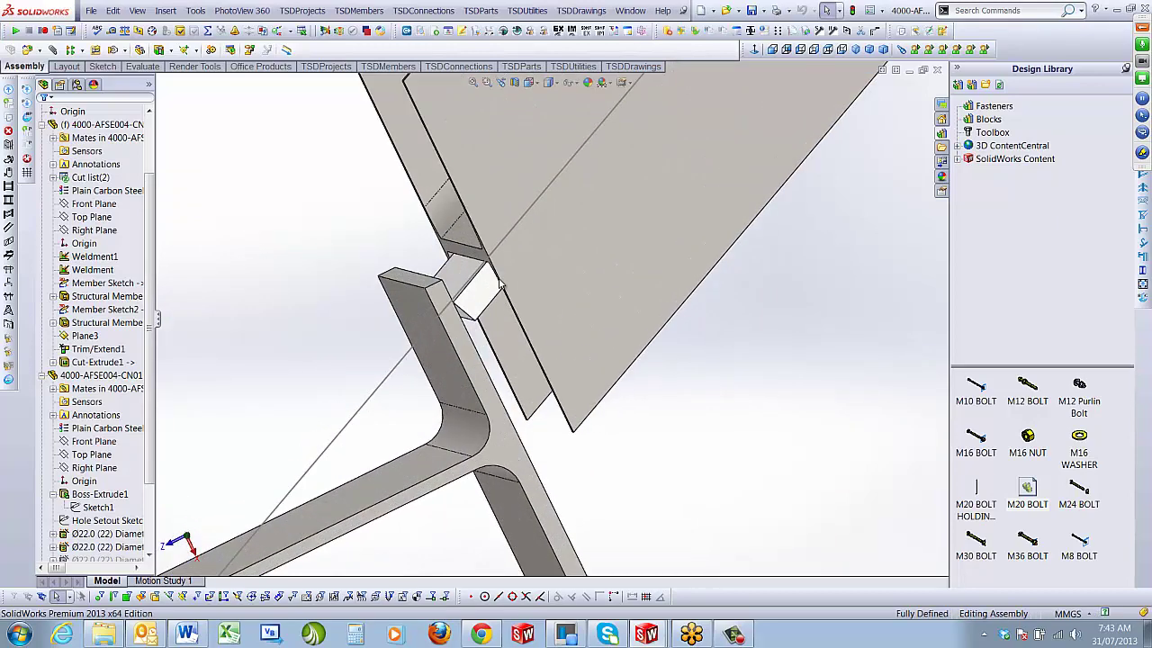
pyautogui.moveTo(500, 286); pyautogui.dragTo(494, 275, button='middle')
pyautogui.scroll(5, 502, 340)
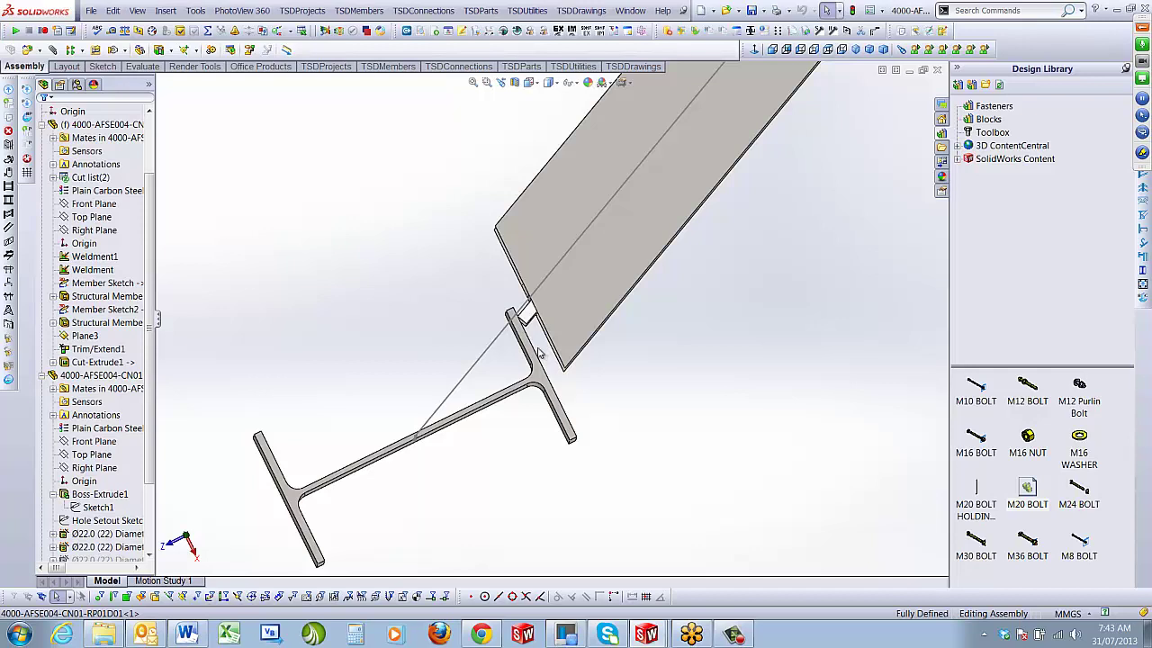
pyautogui.click(856, 50)
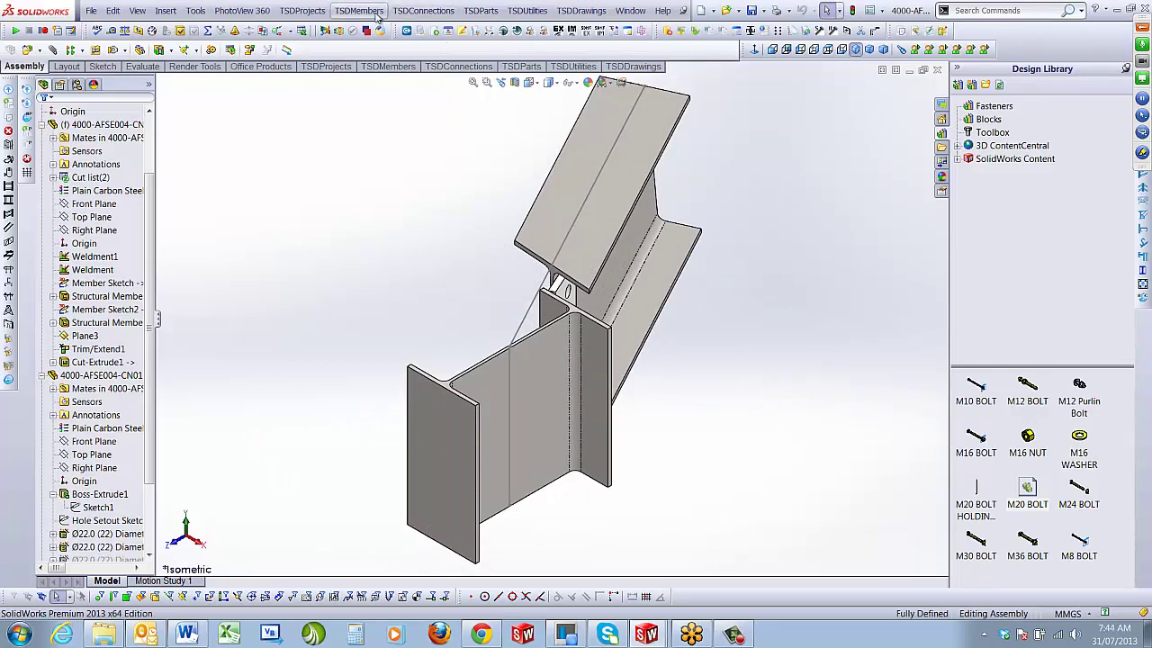
# Insert the blank plate with clipped corners from the plate library and move it clear of the column stub
pyautogui.click(422, 10)
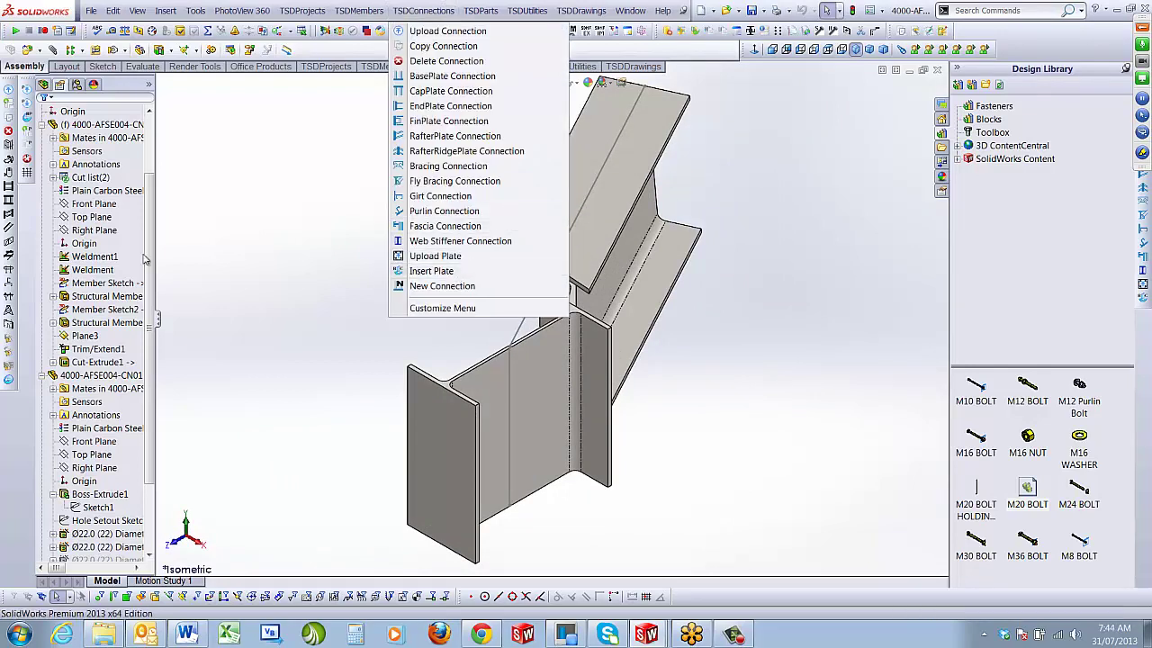
pyautogui.scroll(-8, 70, 326)
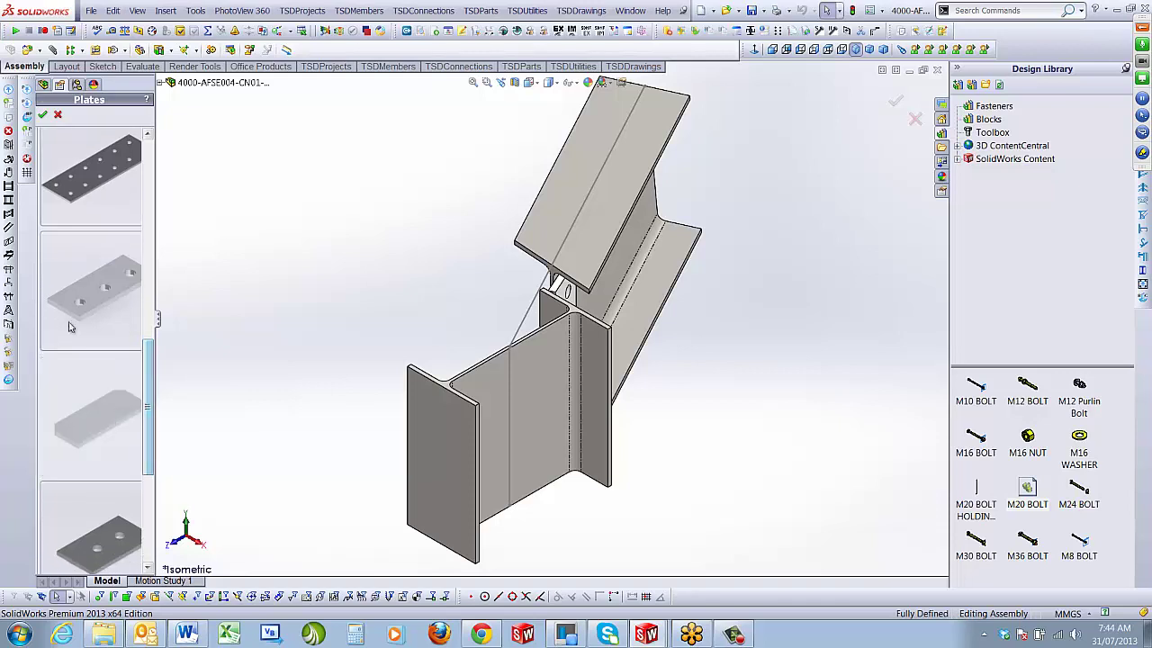
pyautogui.click(42, 114)
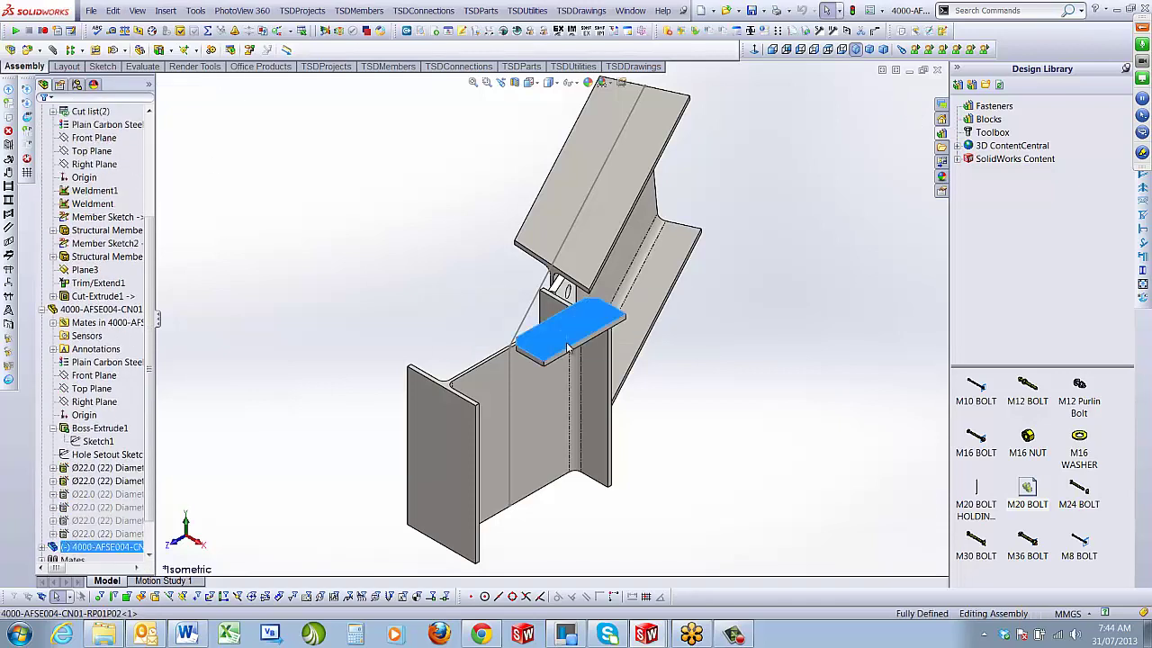
pyautogui.moveTo(567, 346); pyautogui.dragTo(655, 443)
pyautogui.click(281, 400)
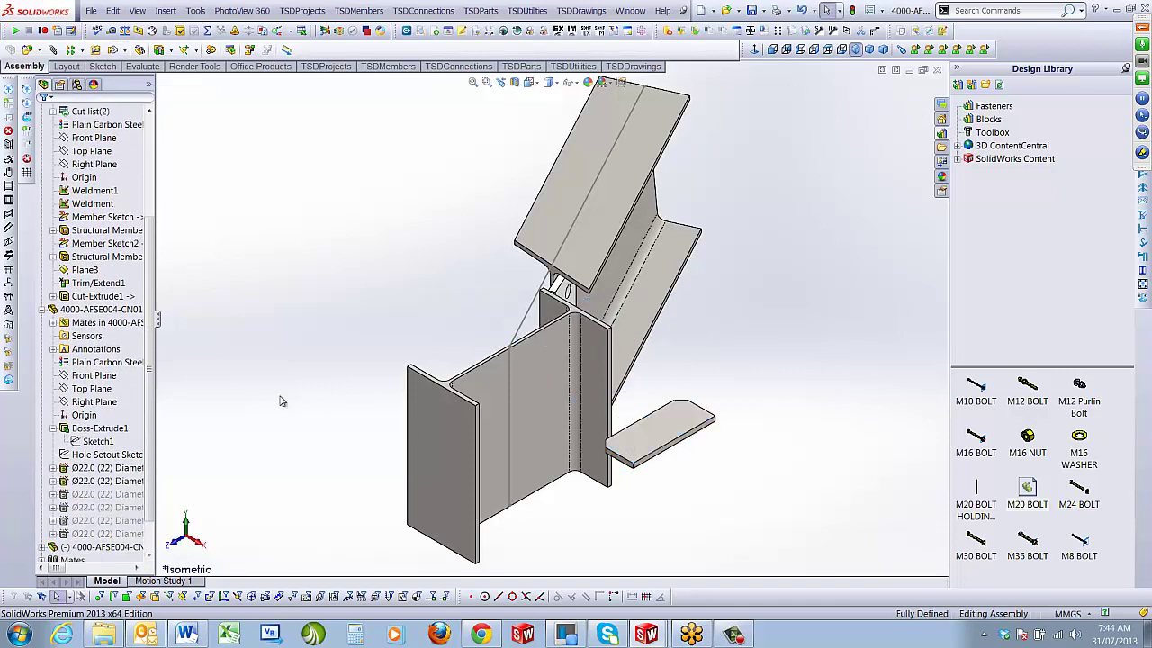
pyautogui.click(42, 308)
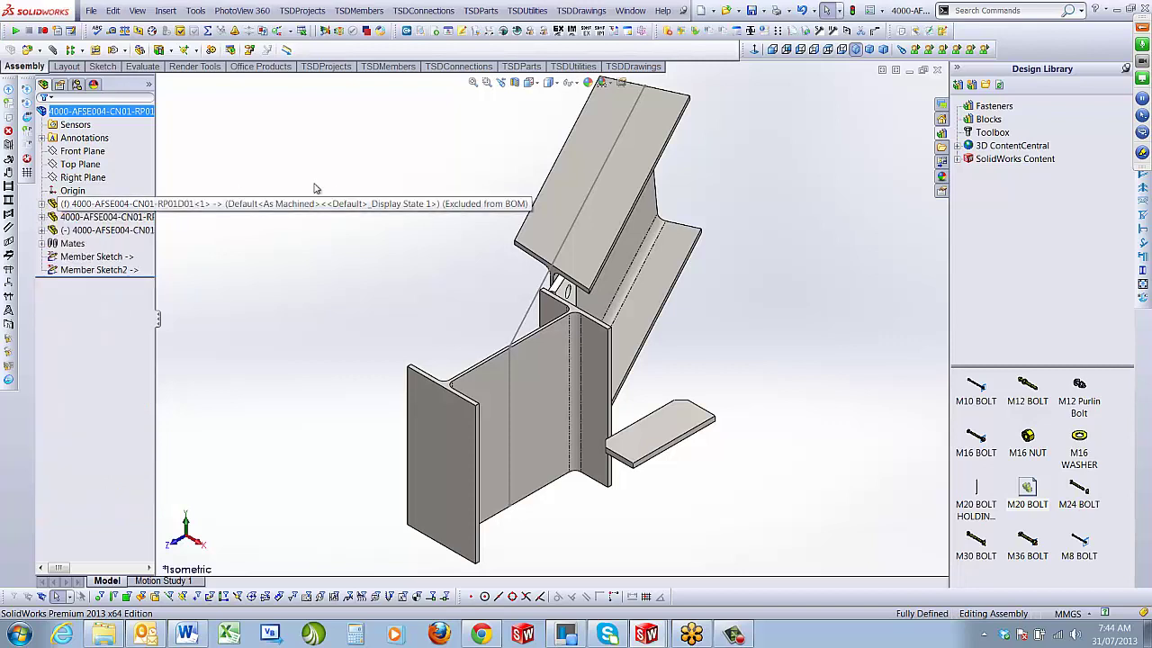
# Mate the clipped-corner plate's Front Plane coincident with the inner face of the column flange farthest from the rafter
pyautogui.click(41, 230)
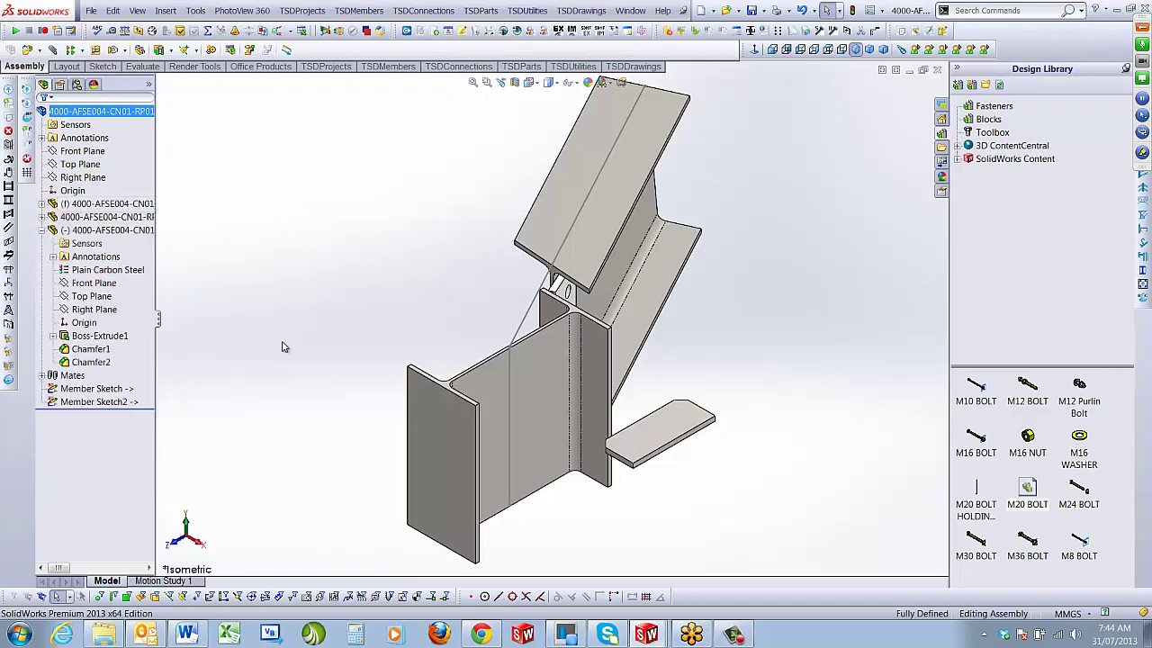
pyautogui.click(91, 297)
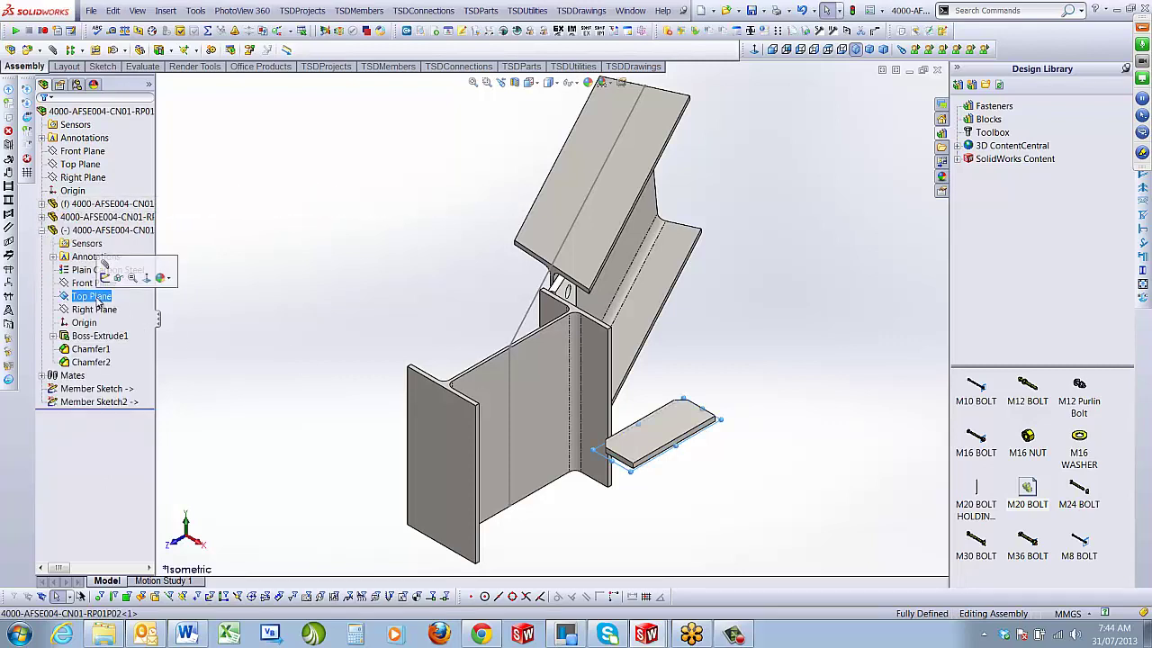
pyautogui.click(93, 284)
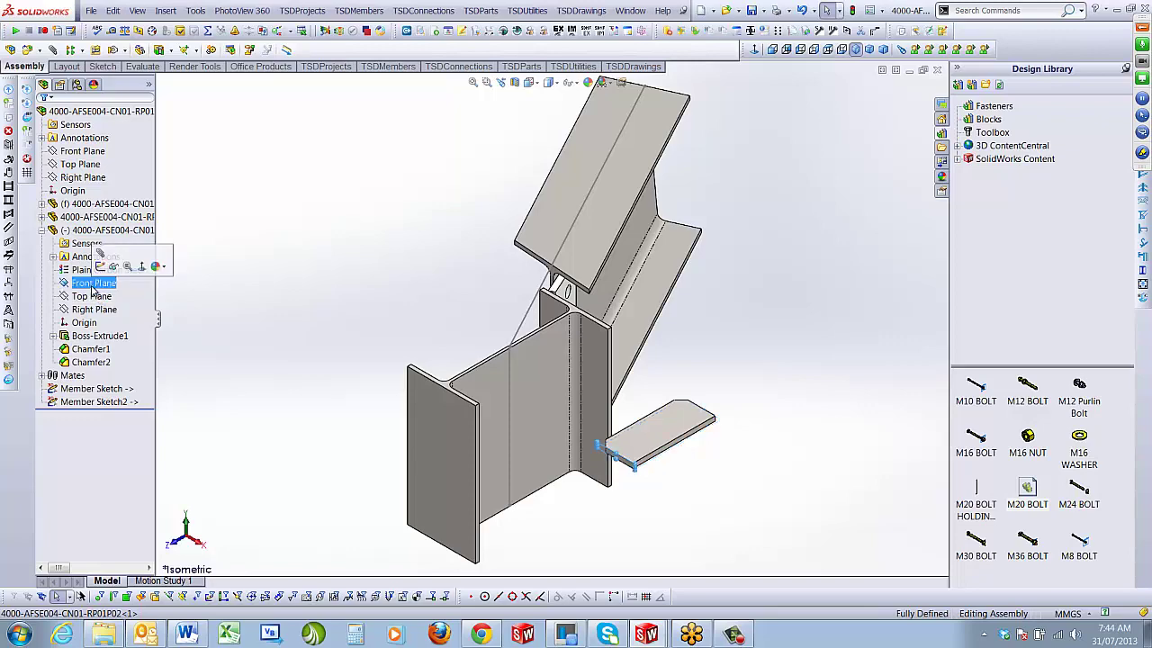
pyautogui.moveTo(514, 450); pyautogui.dragTo(399, 396, button='middle')
pyautogui.keyDown('ctrl'); pyautogui.click(366, 317); pyautogui.keyUp('ctrl')
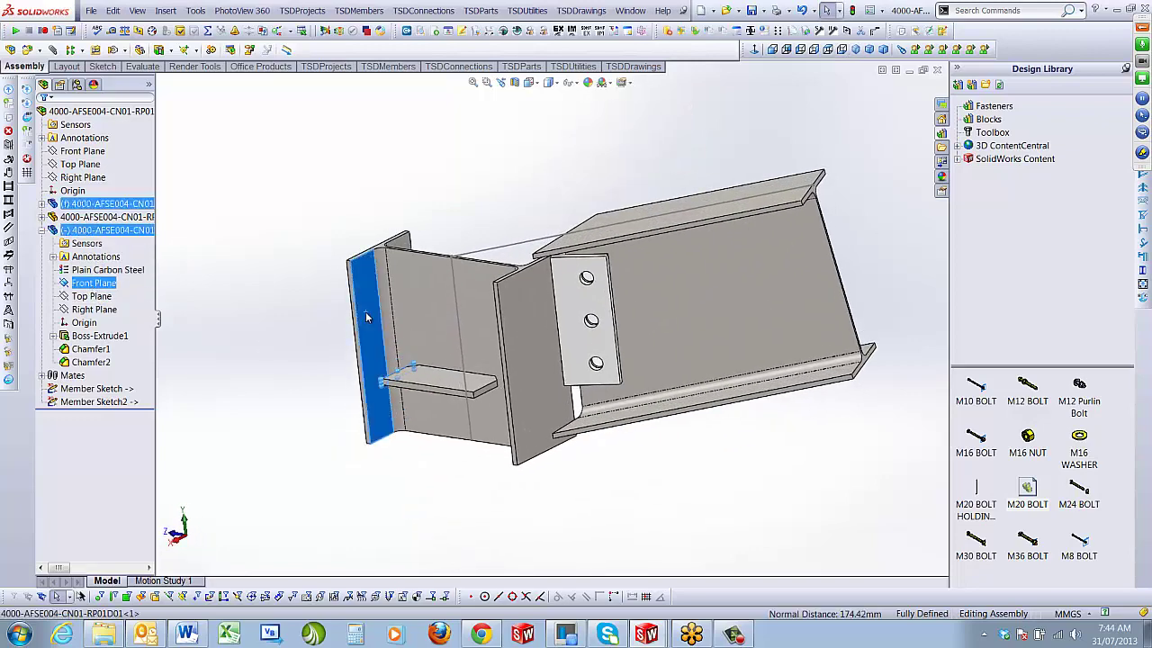
pyautogui.click(366, 317)
pyautogui.click(378, 324)
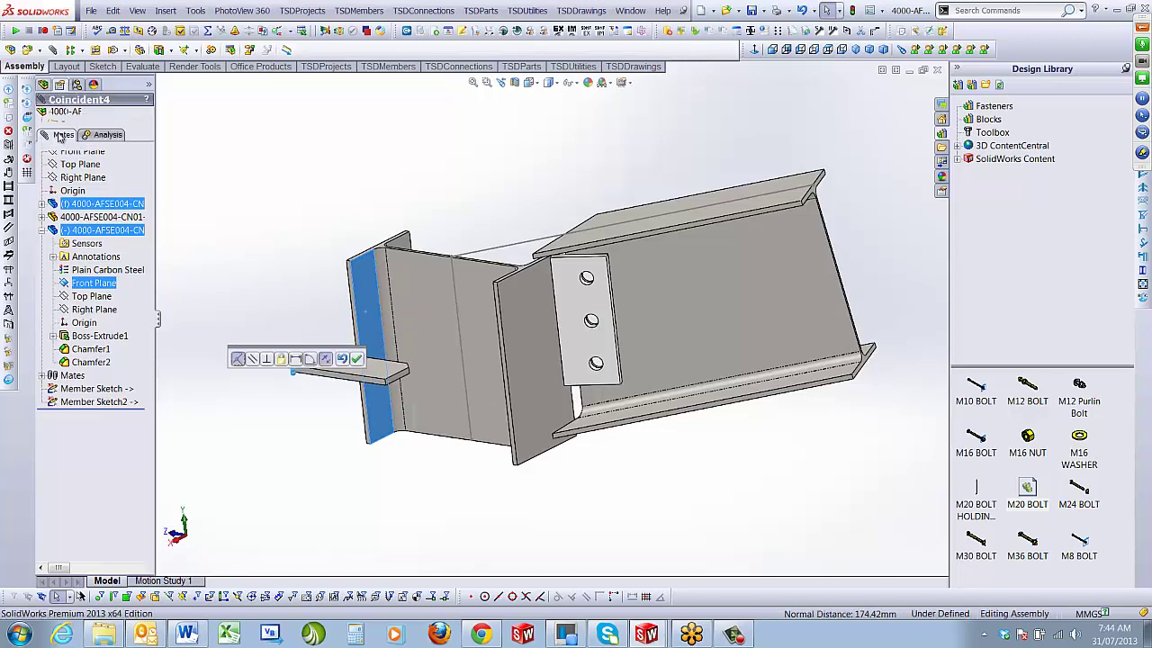
pyautogui.doubleClick(42, 115)
# Mate the clipped-corner plate's Right Plane coincident with the face of the column web
pyautogui.scroll(-4, 279, 274)
pyautogui.moveTo(425, 448); pyautogui.dragTo(386, 386, button='middle')
pyautogui.scroll(3, 537, 419)
pyautogui.click(538, 419)
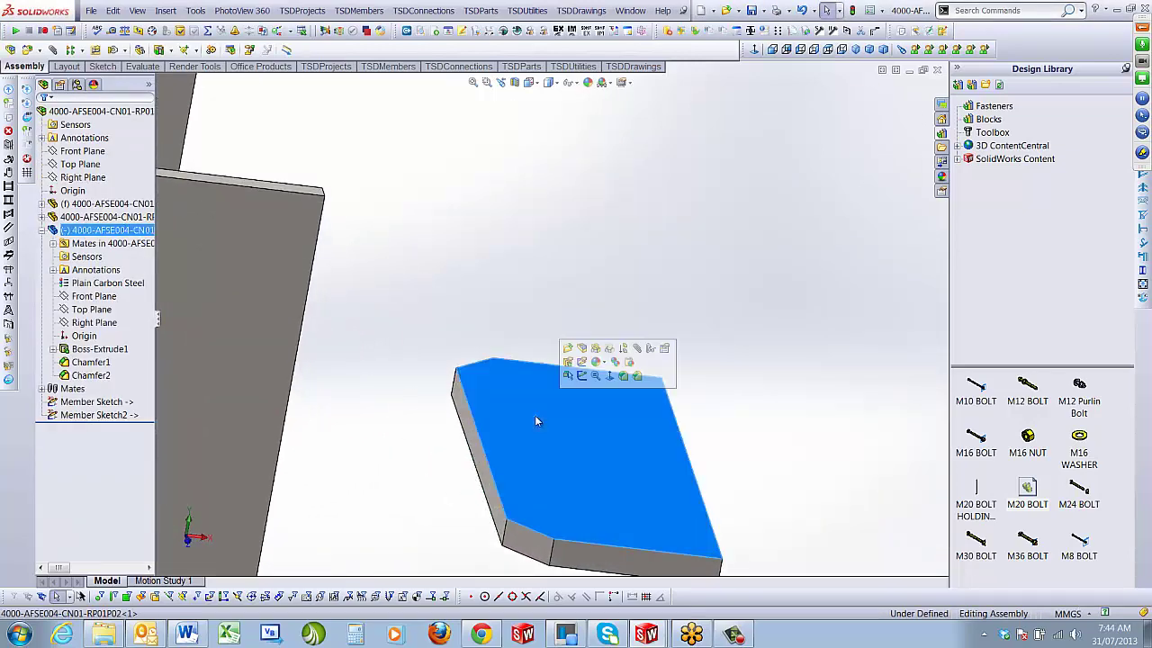
pyautogui.click(85, 325)
pyautogui.scroll(3, 545, 396)
pyautogui.moveTo(545, 396); pyautogui.dragTo(423, 320, button='middle')
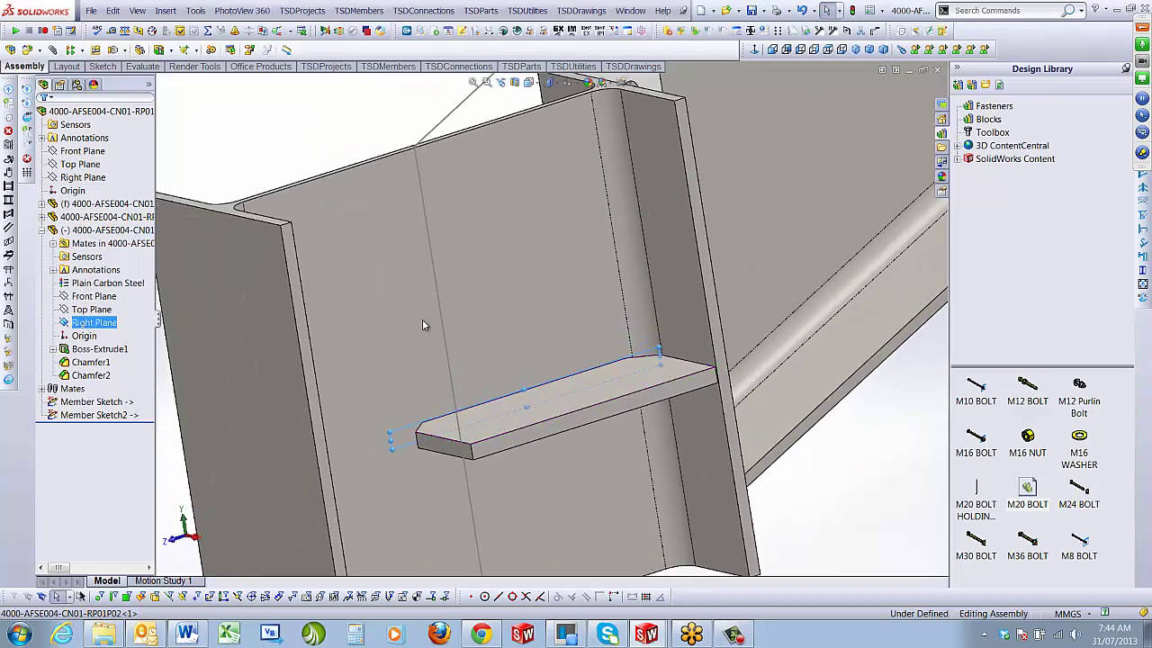
pyautogui.keyDown('ctrl'); pyautogui.click(414, 308); pyautogui.keyUp('ctrl')
pyautogui.click(422, 329)
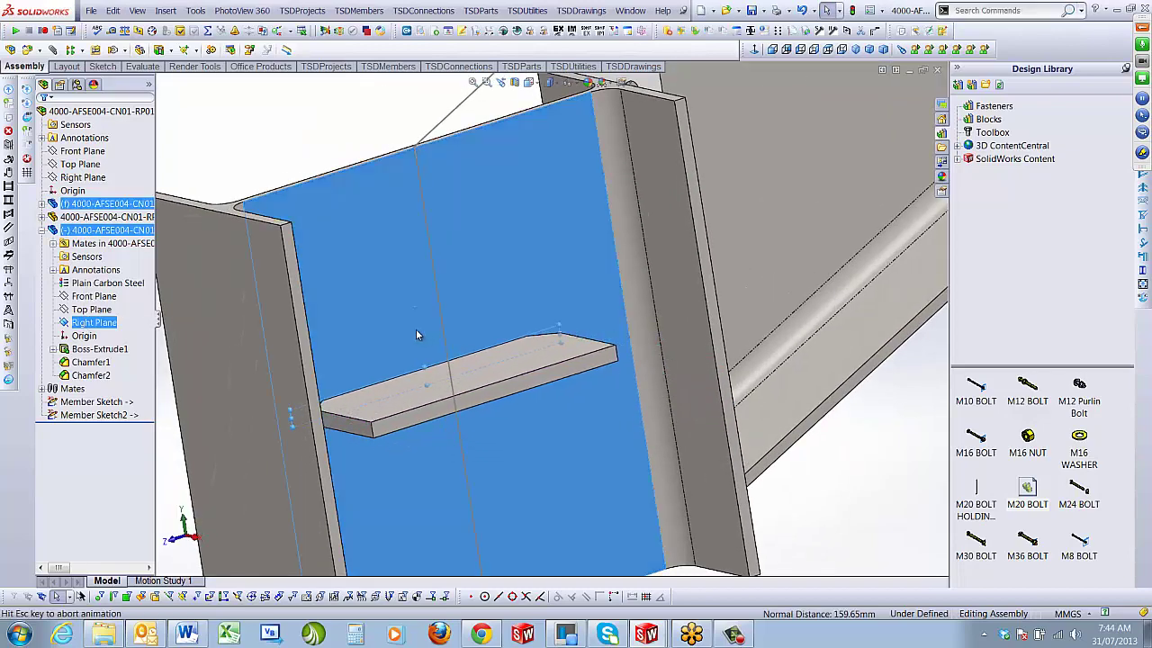
pyautogui.click(45, 115)
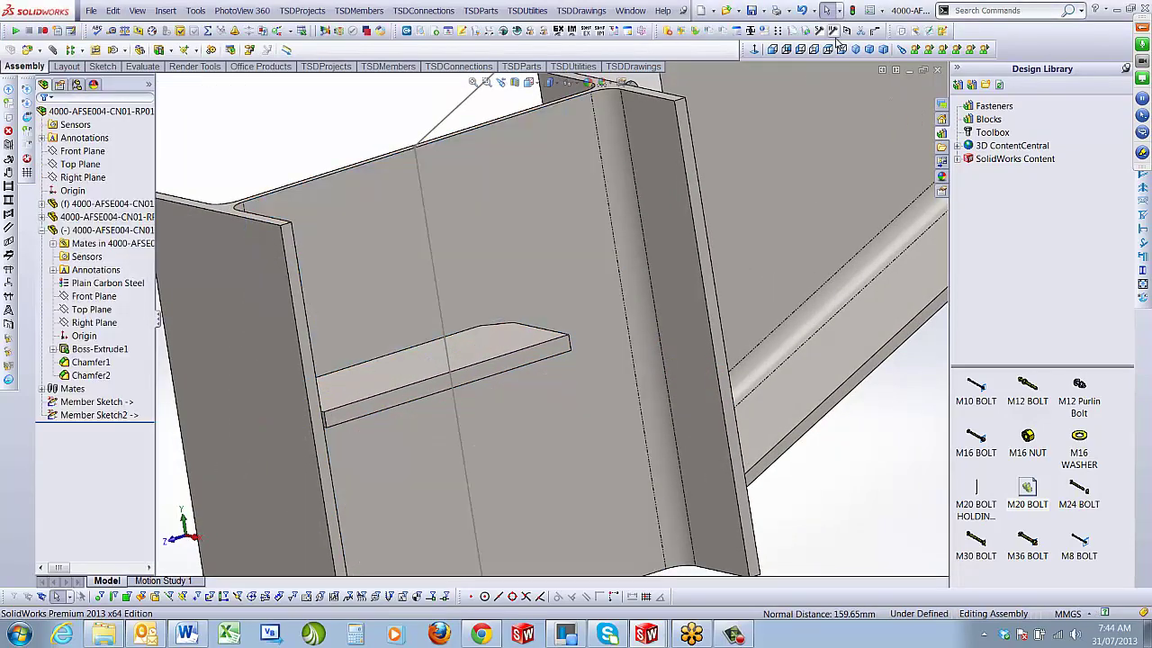
# Open the clipped-corner plate's base sketch for editing in top view and delete its 180 mm length dimension
pyautogui.click(828, 50)
pyautogui.scroll(-3, 666, 422)
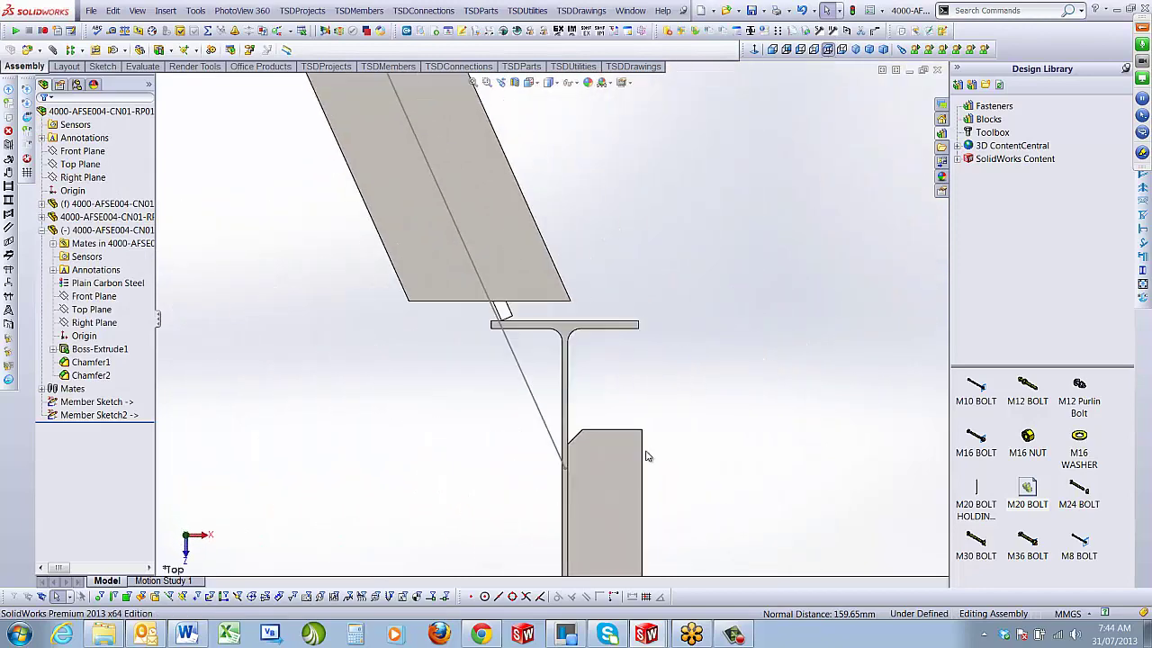
pyautogui.rightClick(637, 461)
pyautogui.click(655, 232)
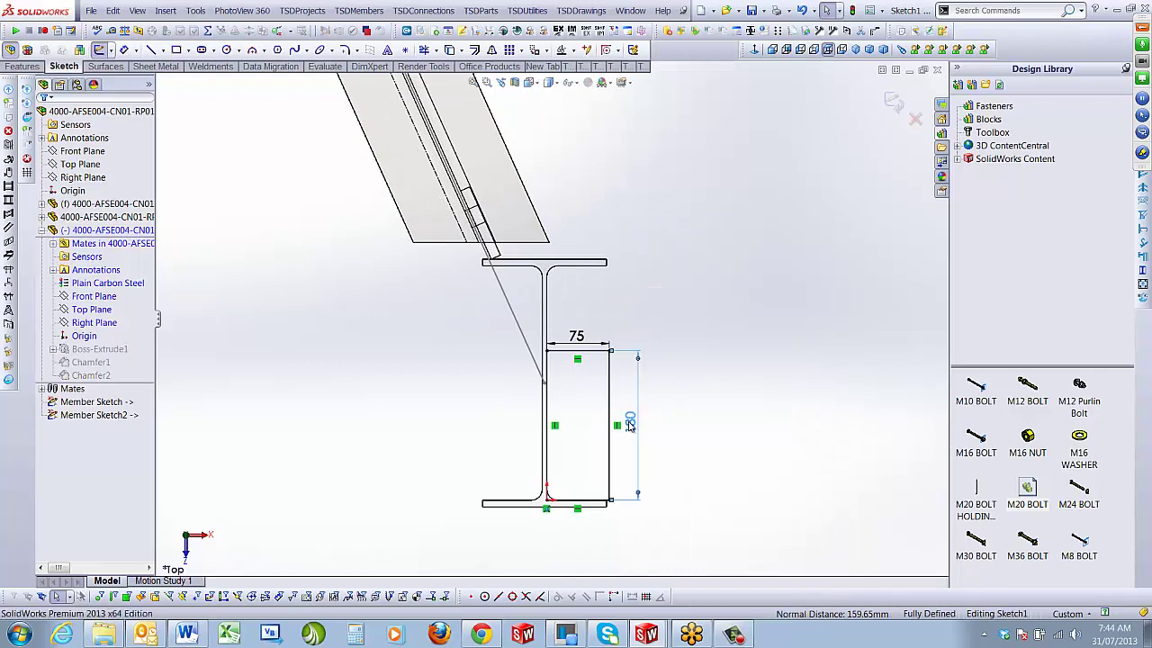
pyautogui.click(630, 425)
pyautogui.press('Delete')
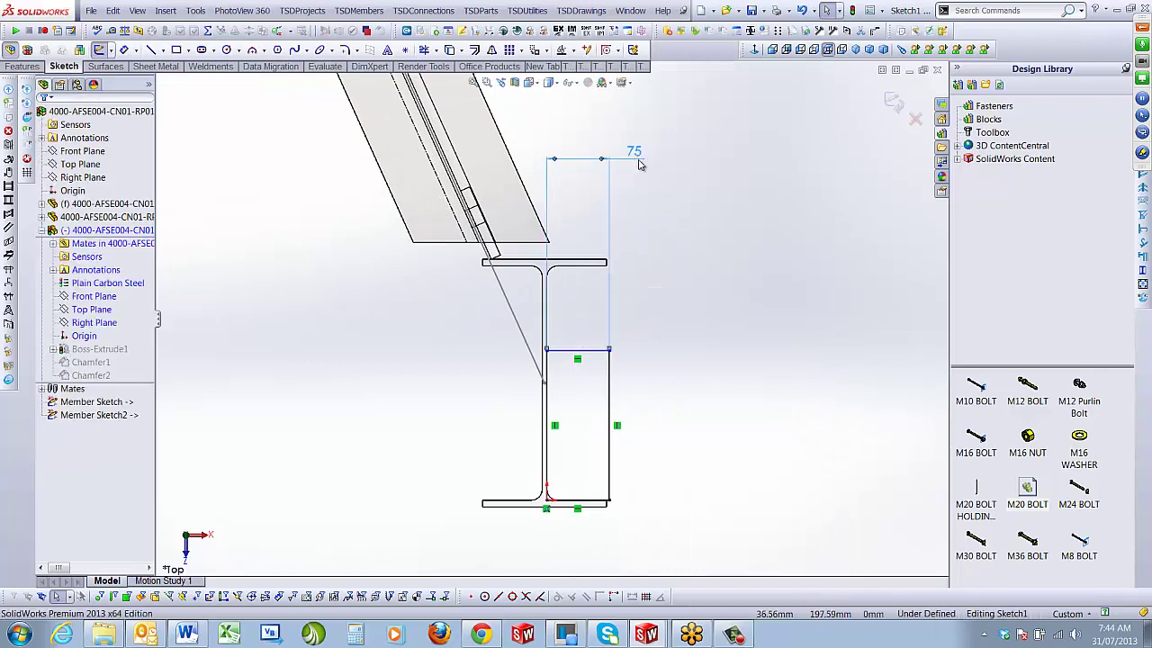
# Dimension the plate's free end edge 2 mm from the inner face of the rafter-side column flange, then finish the sketch and part edit
pyautogui.moveTo(754, 410); pyautogui.dragTo(752, 360, button='right')
pyautogui.scroll(-2, 627, 285)
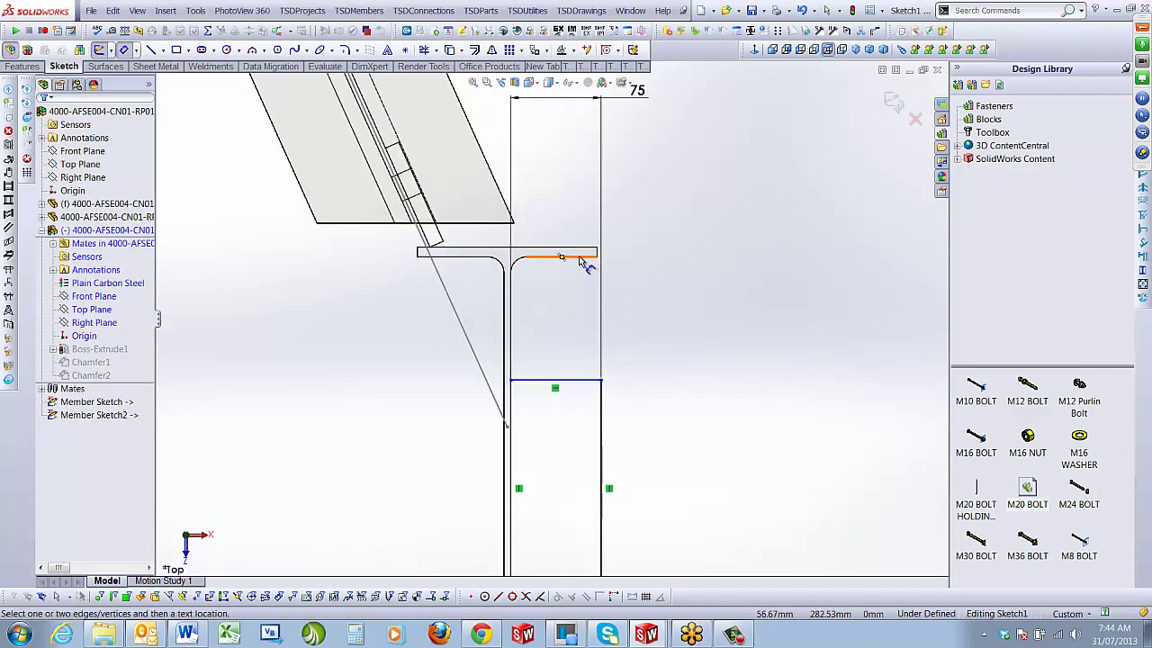
pyautogui.click(578, 381)
pyautogui.click(675, 298)
pyautogui.write('2')
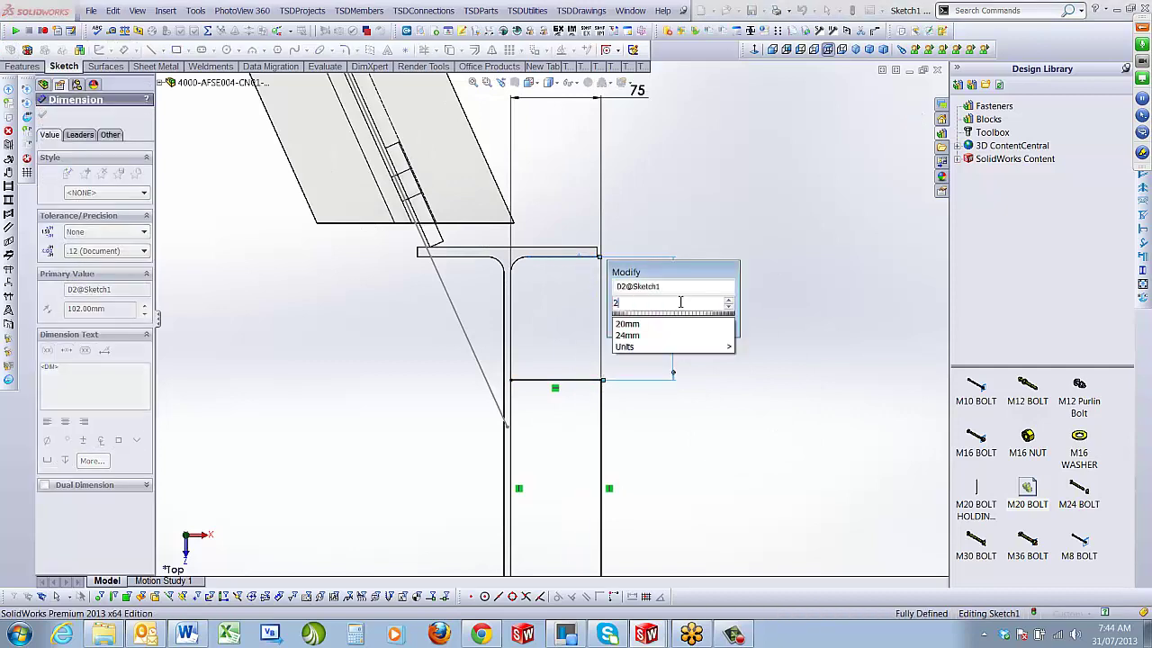
pyautogui.press('Return')
pyautogui.press('Escape')
pyautogui.click(893, 103)
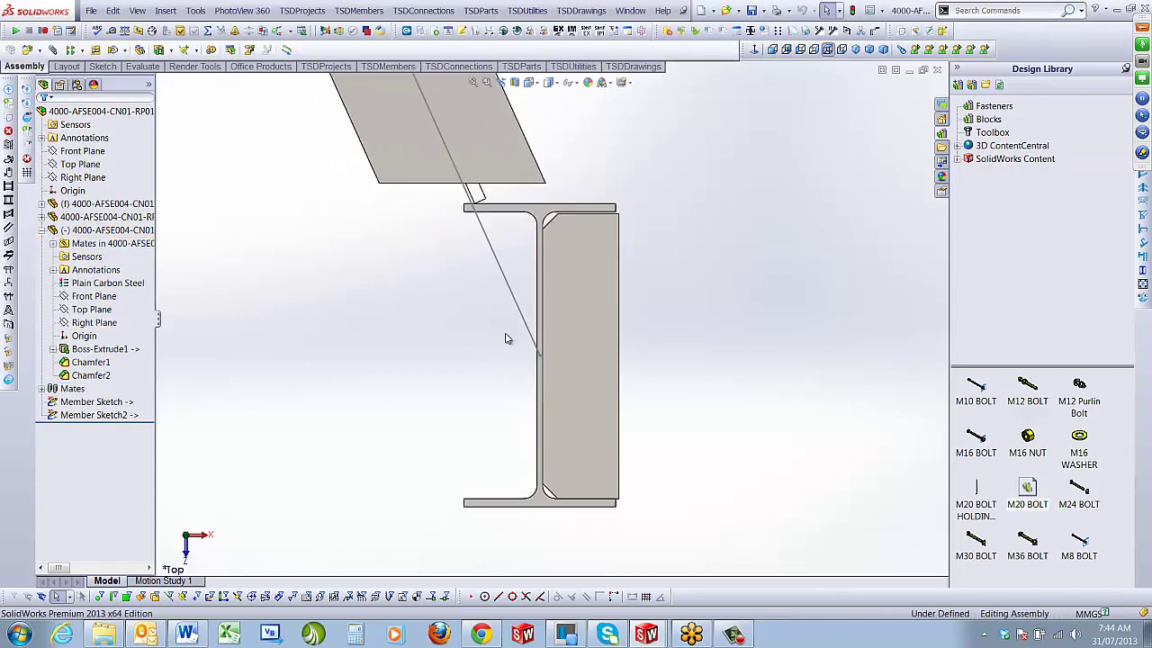
# Add a 10 mm distance mate between the plate's top face and the column stub's top end face
pyautogui.moveTo(580, 400); pyautogui.dragTo(490, 298, button='middle')
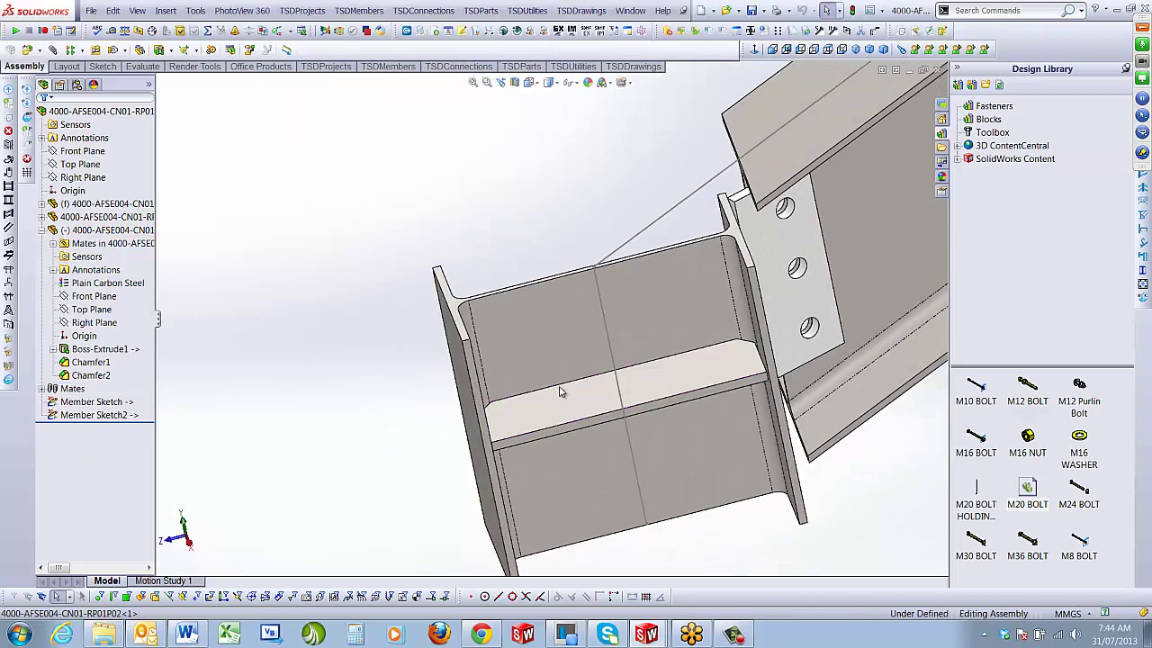
pyautogui.moveTo(560, 388)
pyautogui.mouseDown()
pyautogui.moveTo(570, 428)
pyautogui.moveTo(574, 393)
pyautogui.mouseUp()
pyautogui.moveTo(576, 397); pyautogui.dragTo(690, 383, button='middle')
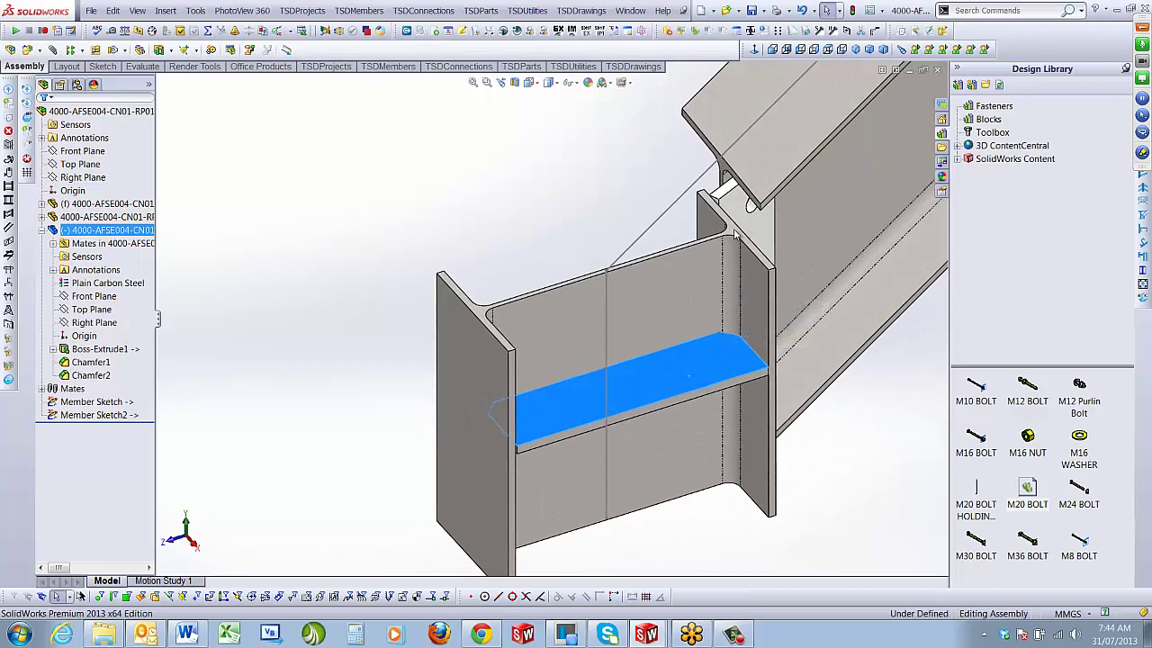
pyautogui.keyDown('ctrl'); pyautogui.click(692, 246); pyautogui.keyUp('ctrl')
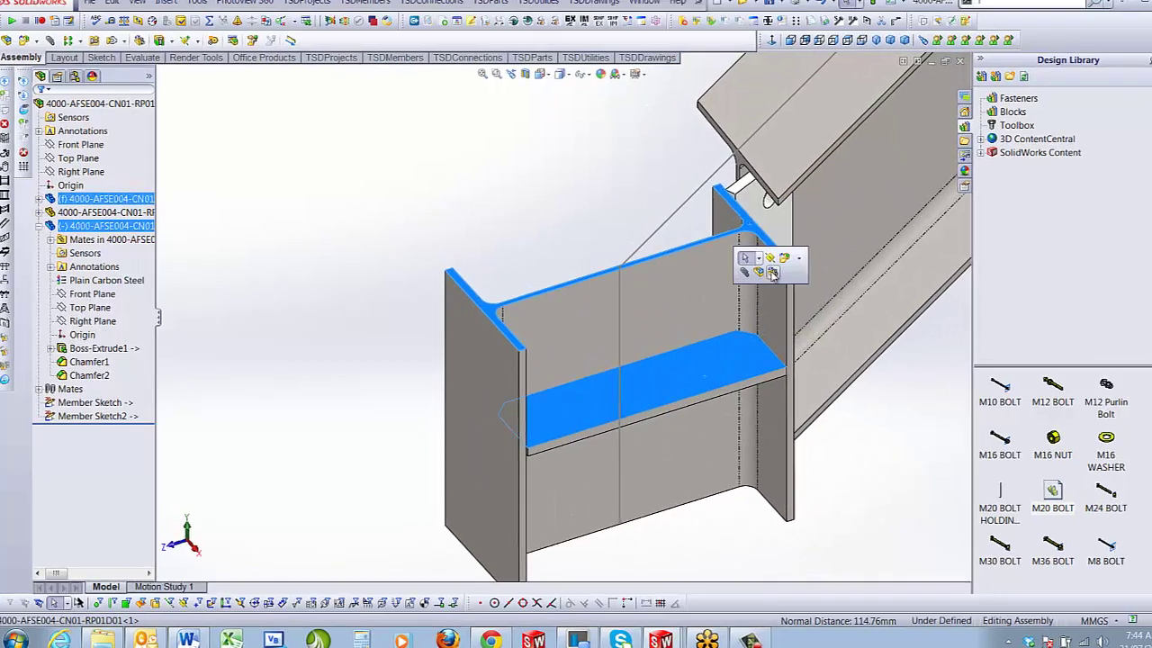
pyautogui.click(772, 272)
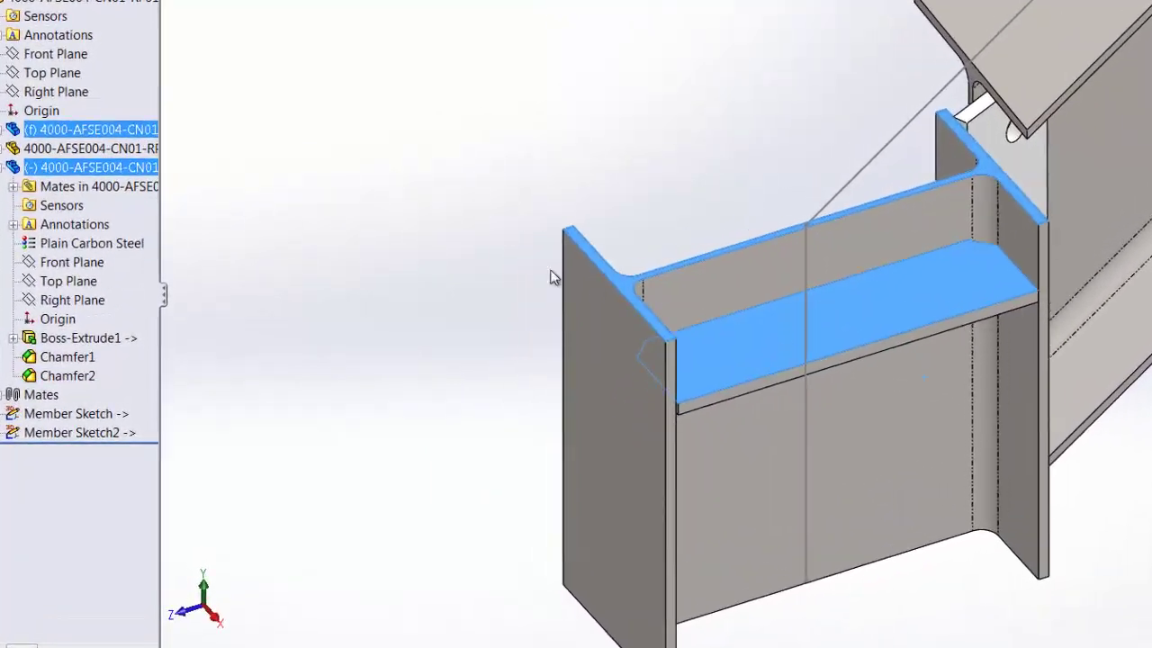
pyautogui.click(8, 352)
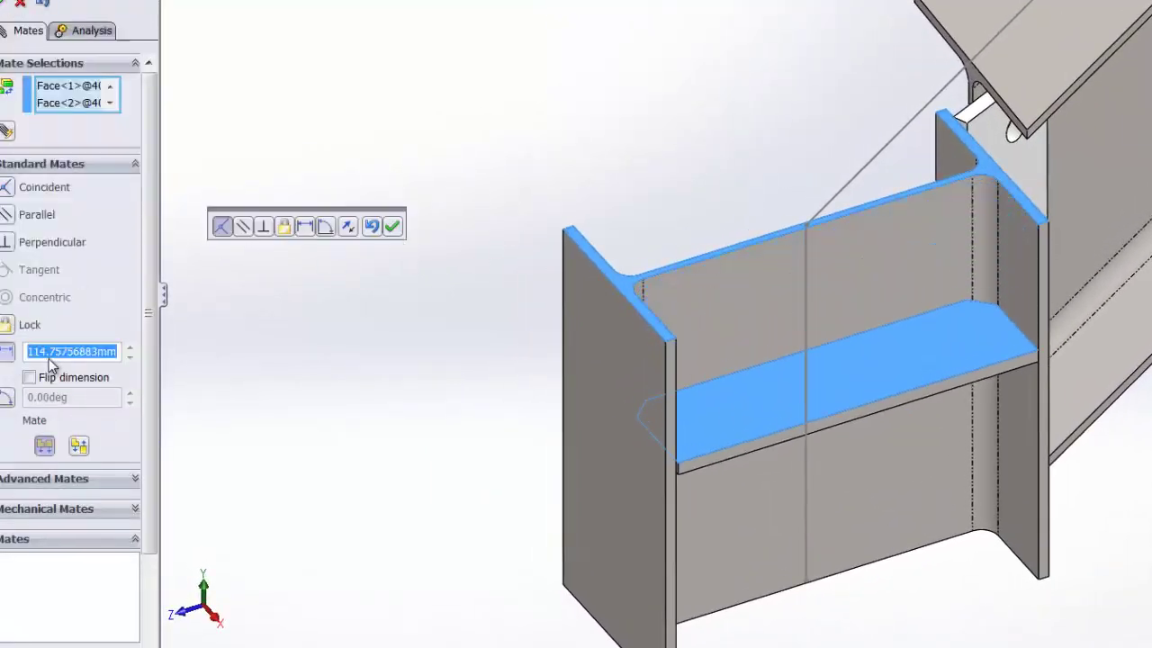
pyautogui.write('10')
pyautogui.press('Return')
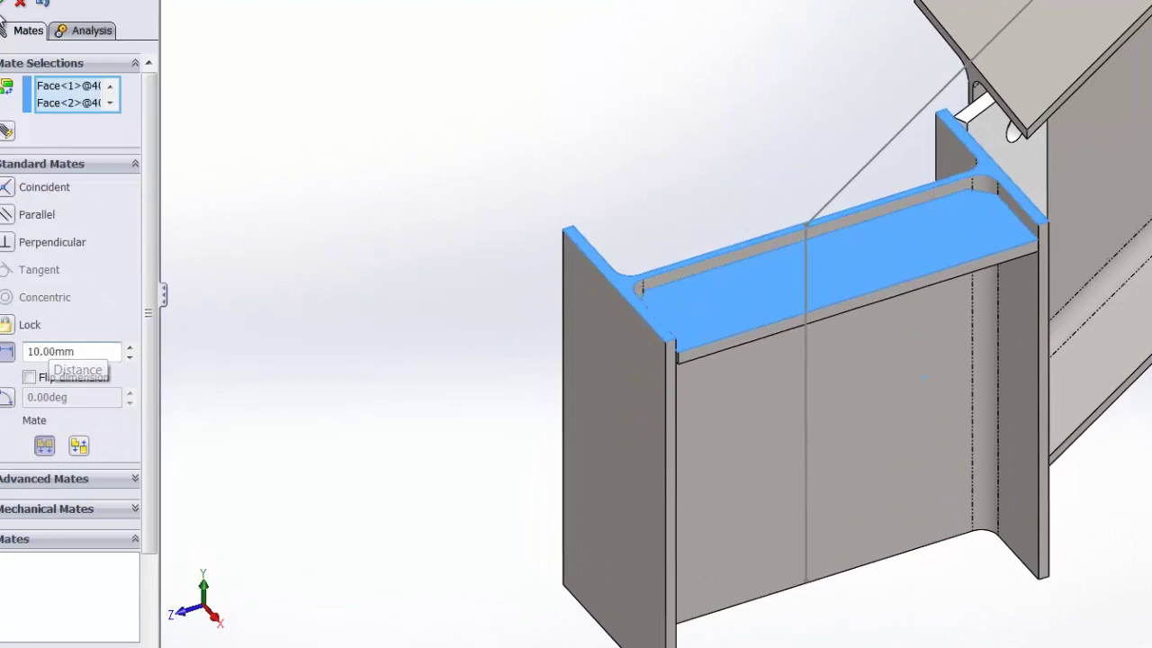
pyautogui.click(3, 8)
pyautogui.click(3, 7)
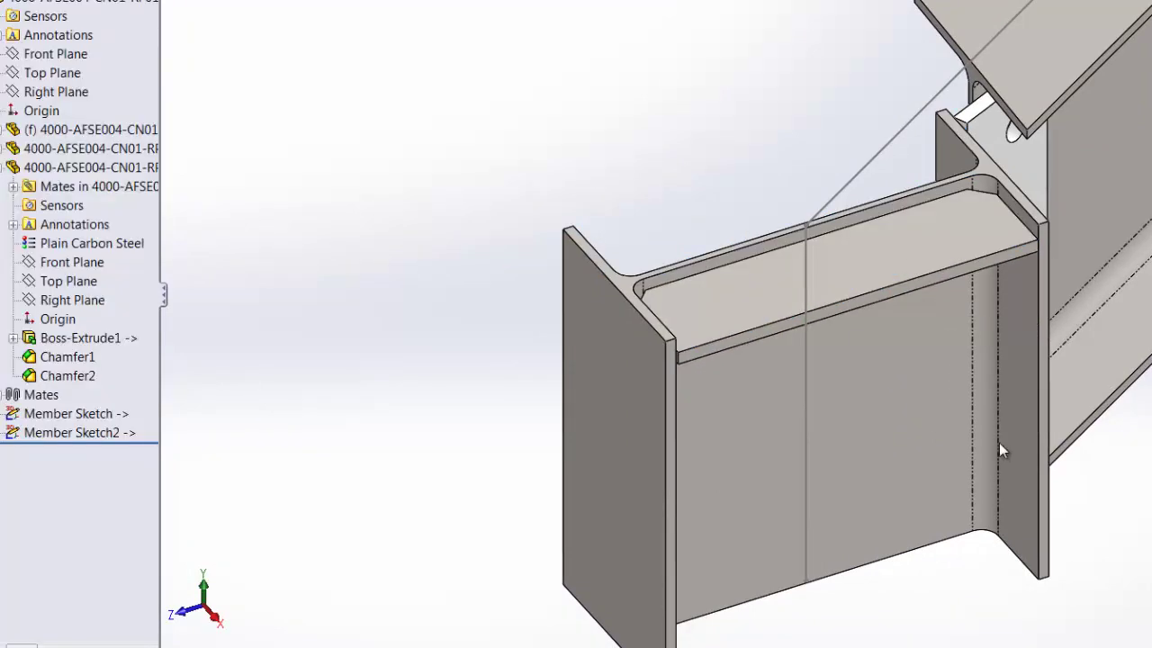
pyautogui.click(830, 238)
pyautogui.moveTo(829, 238); pyautogui.dragTo(1101, 368, button='middle')
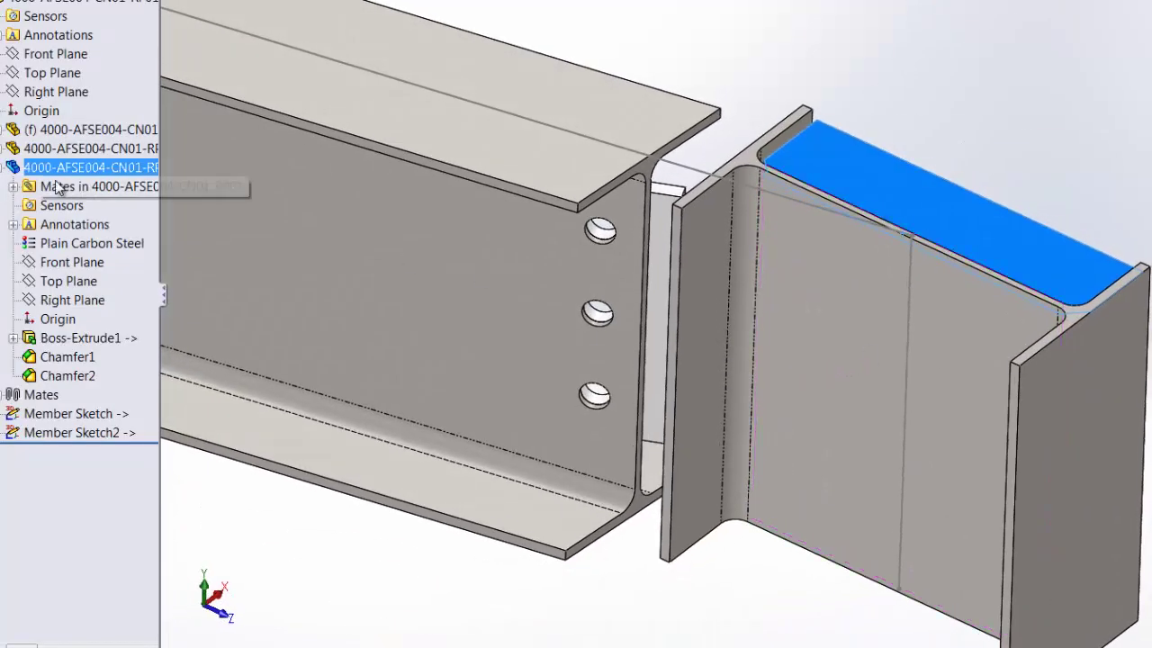
pyautogui.click(2, 169)
pyautogui.keyDown('ctrl'); pyautogui.click(48, 55); pyautogui.keyUp('ctrl')
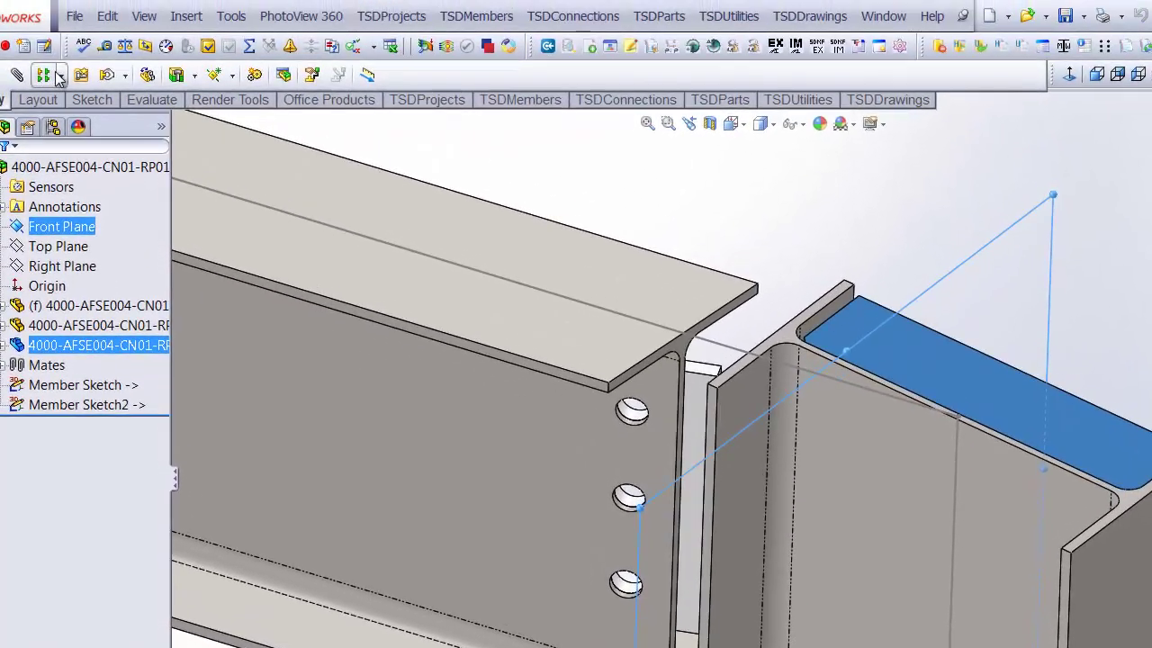
pyautogui.click(61, 78)
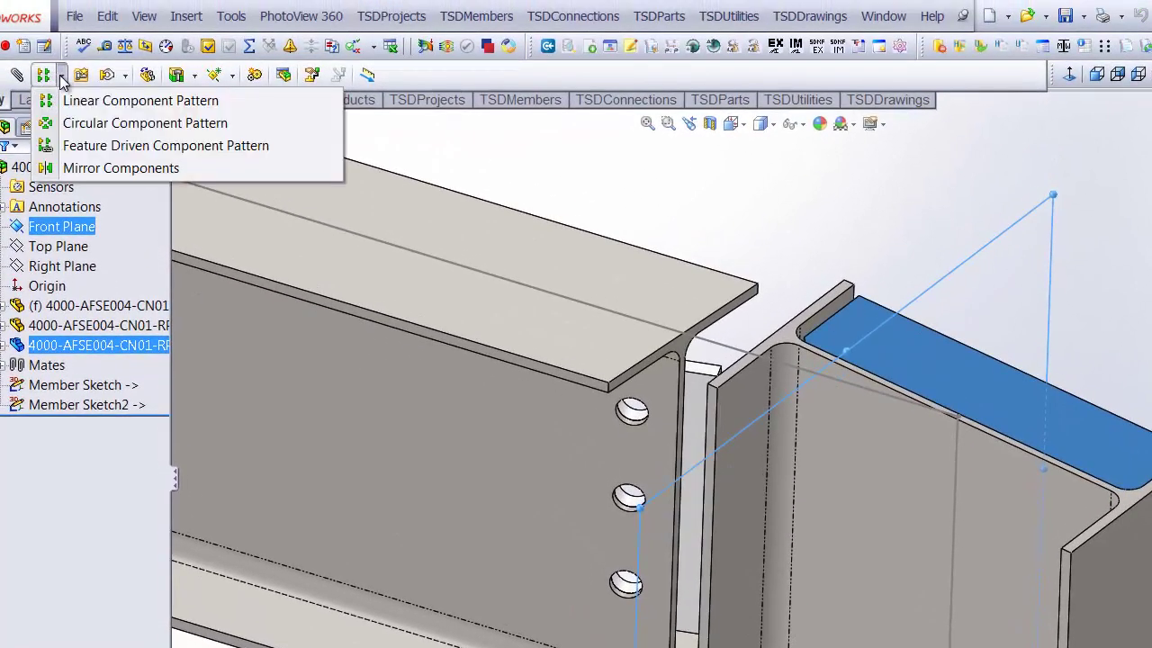
pyautogui.click(121, 168)
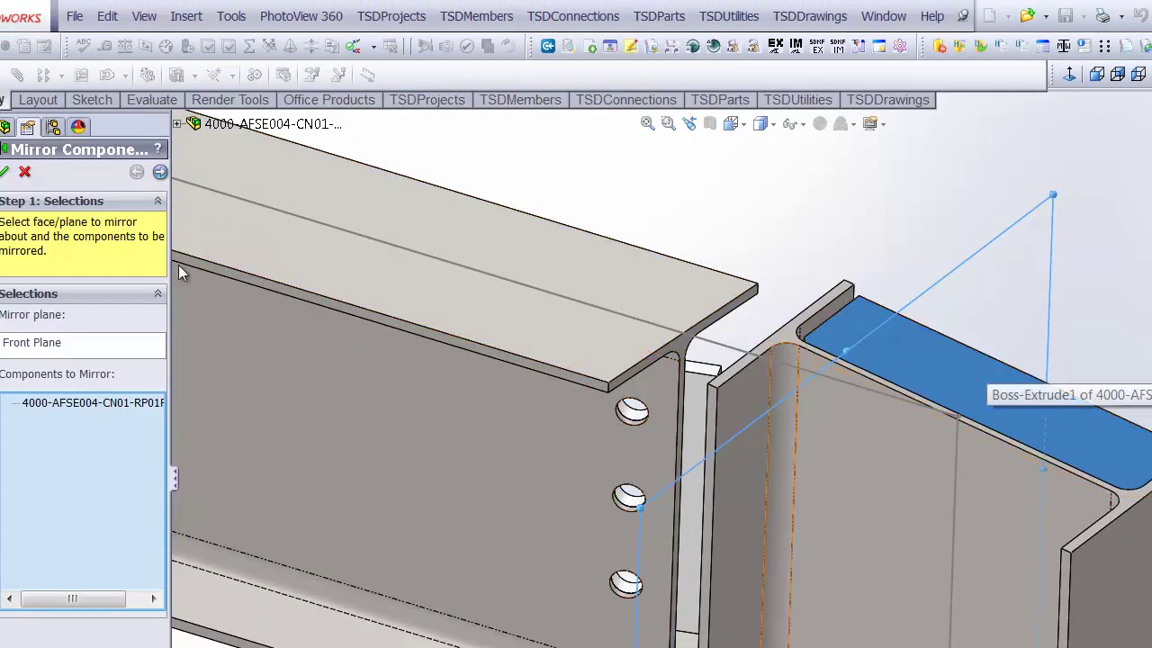
pyautogui.click(159, 172)
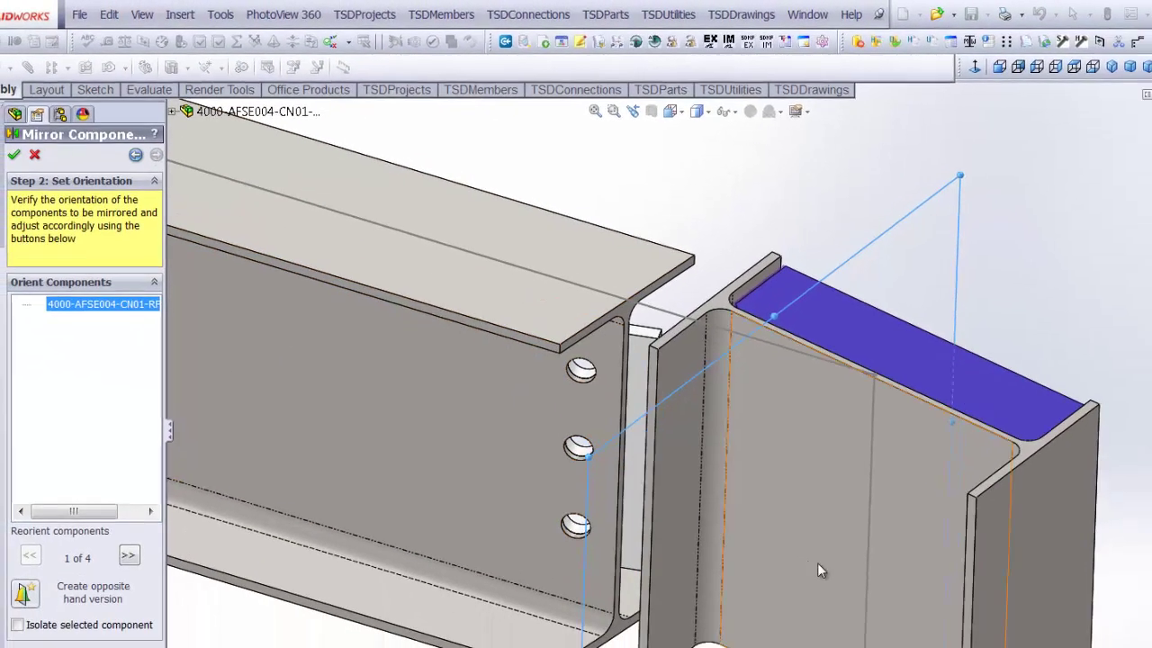
pyautogui.scroll(3, 818, 564)
pyautogui.press('Escape')
pyautogui.scroll(-3, 740, 401)
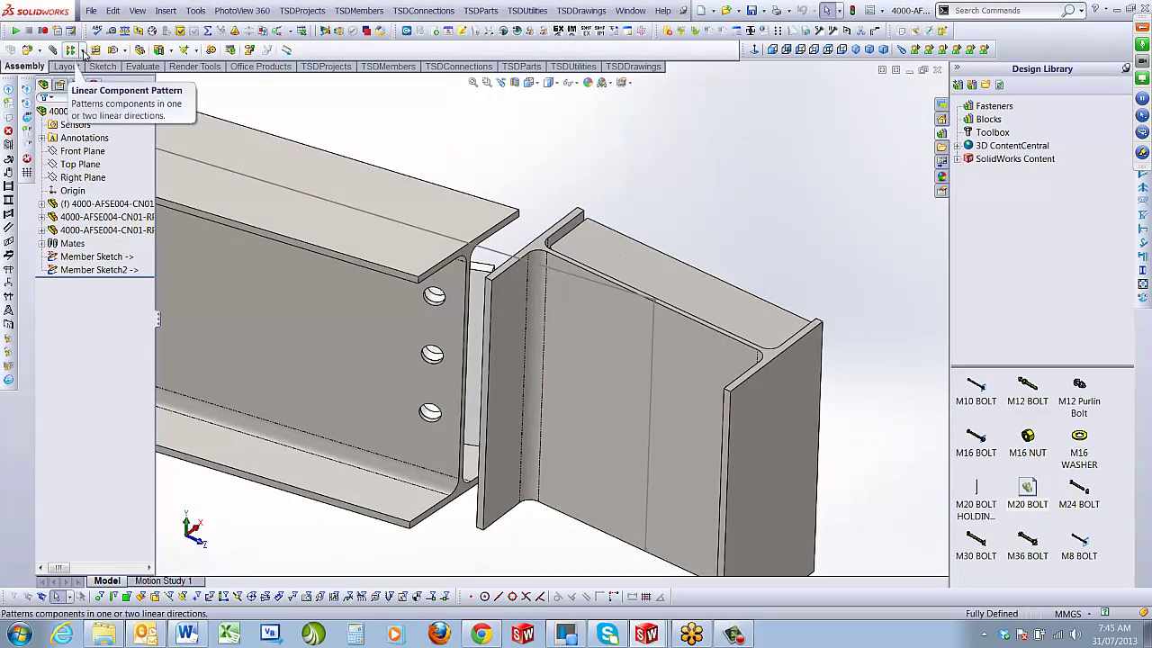
# Mirror the clipped-corner plate about the assembly's Right Plane to the other side of the column web
pyautogui.click(90, 230)
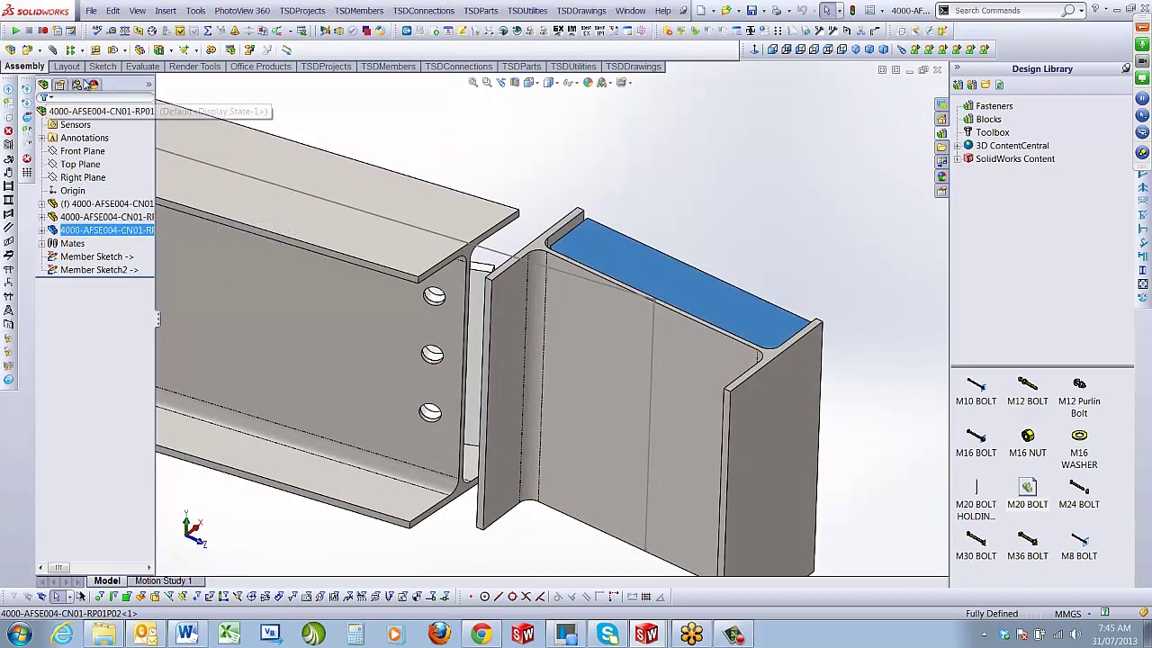
pyautogui.click(82, 50)
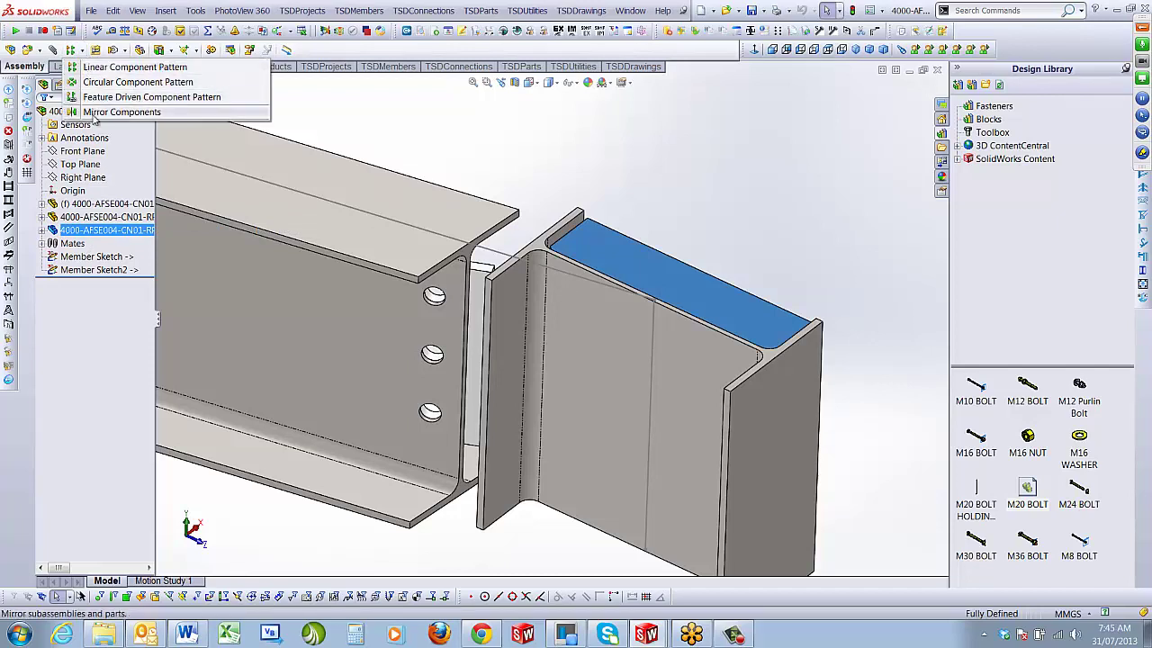
pyautogui.click(122, 111)
pyautogui.click(159, 83)
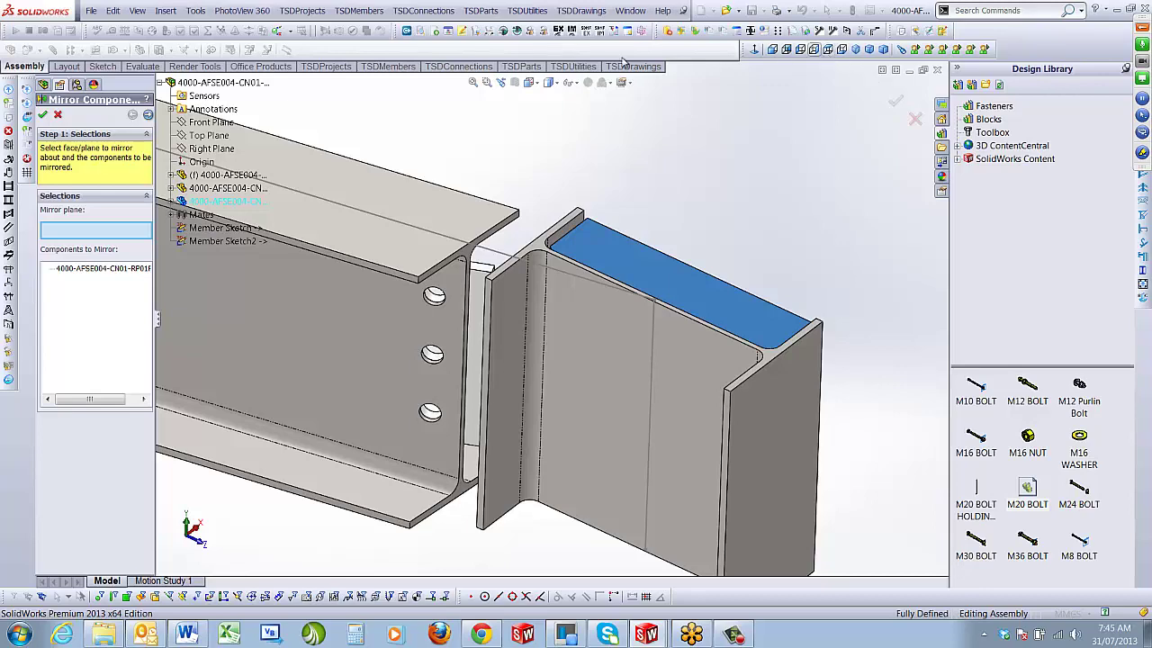
pyautogui.click(199, 122)
pyautogui.click(199, 123)
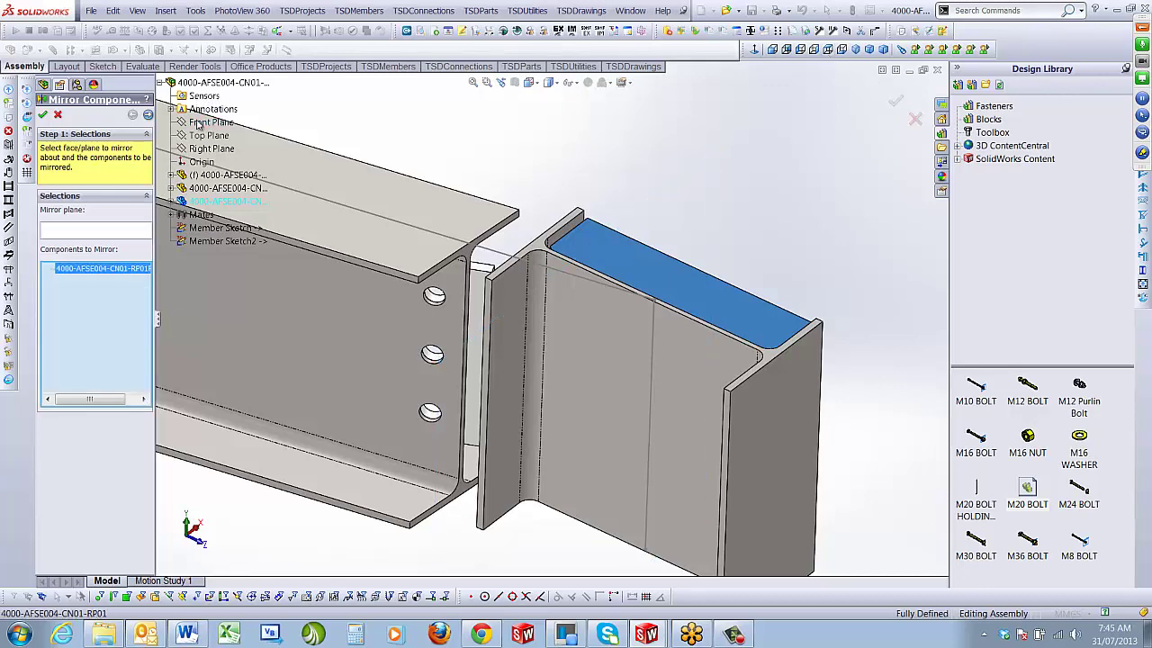
pyautogui.click(210, 149)
pyautogui.moveTo(575, 359); pyautogui.dragTo(639, 531, button='middle')
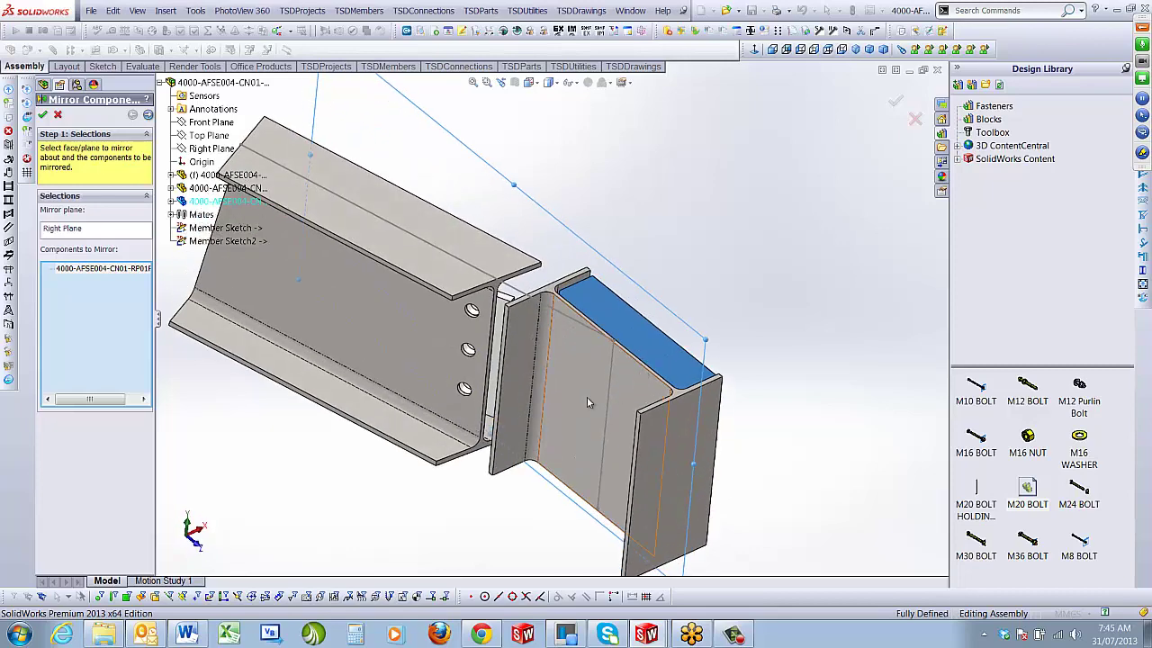
pyautogui.click(148, 115)
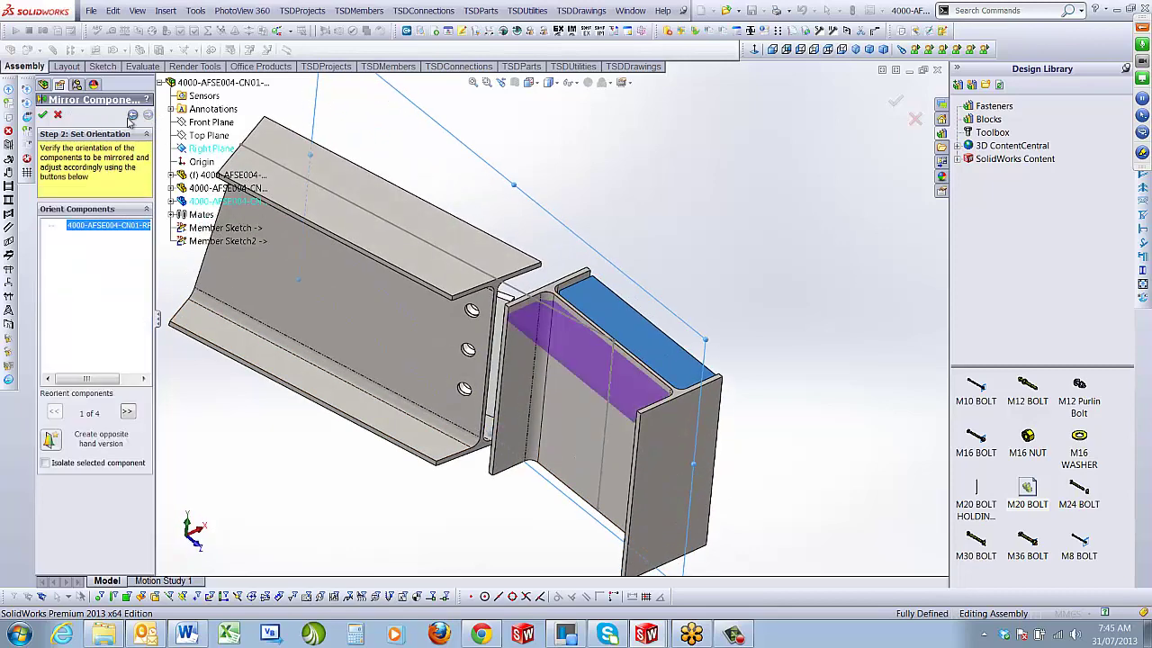
pyautogui.click(43, 115)
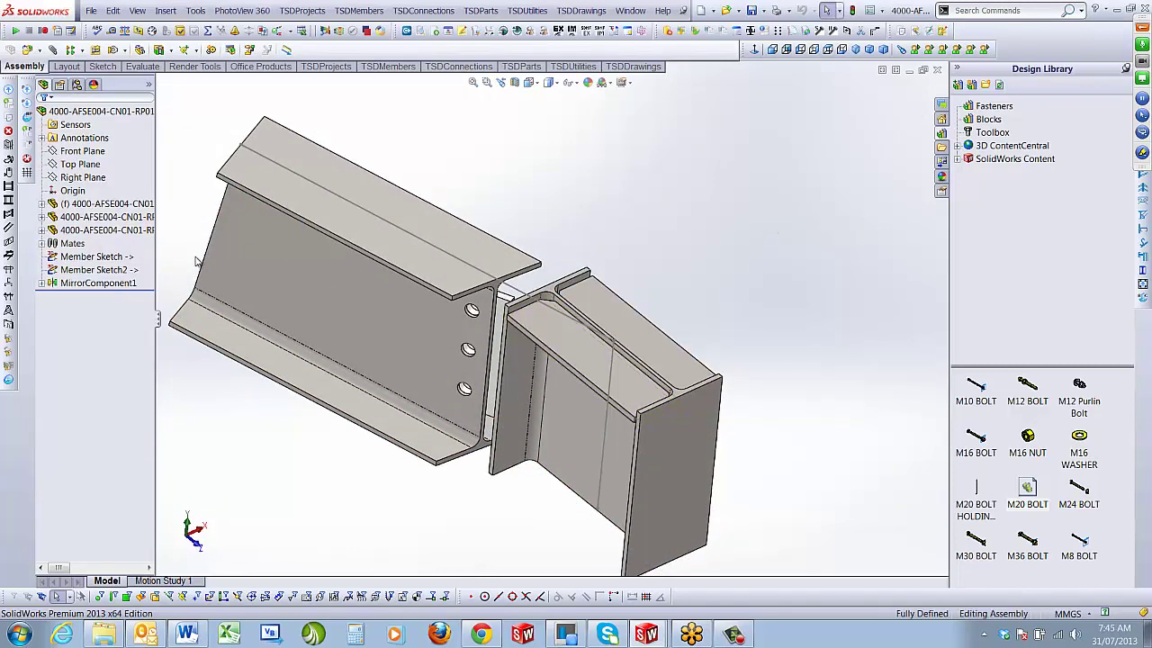
# Dissolve the mirrored component feature so the second clipped-corner plate becomes an independent component
pyautogui.rightClick(99, 284)
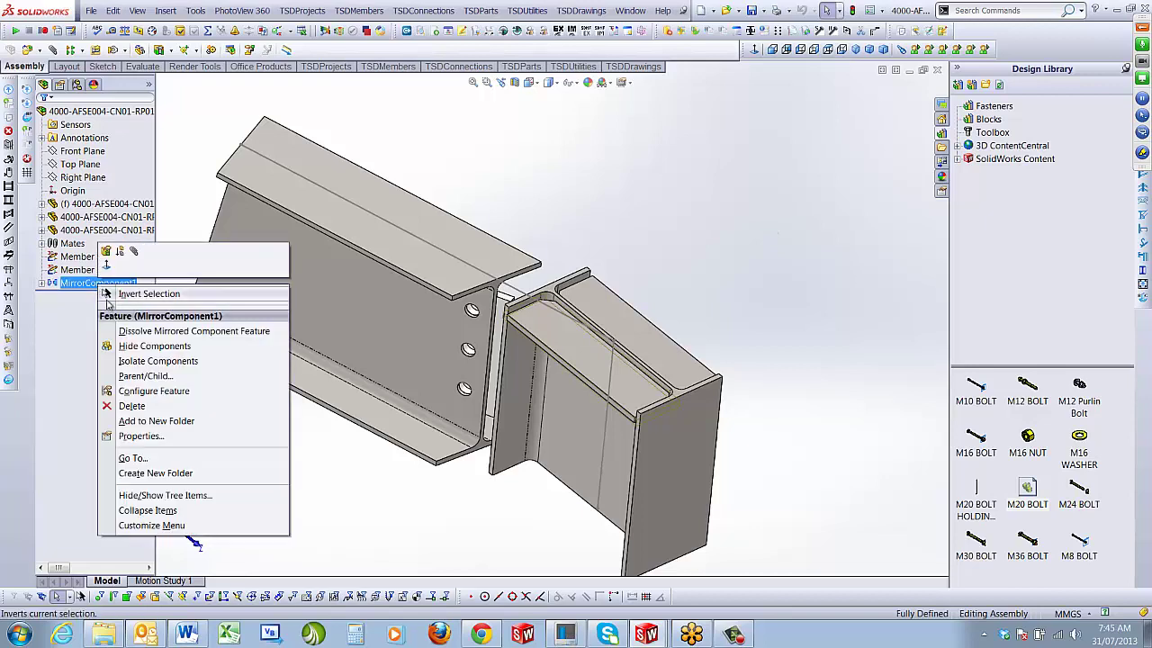
pyautogui.click(144, 331)
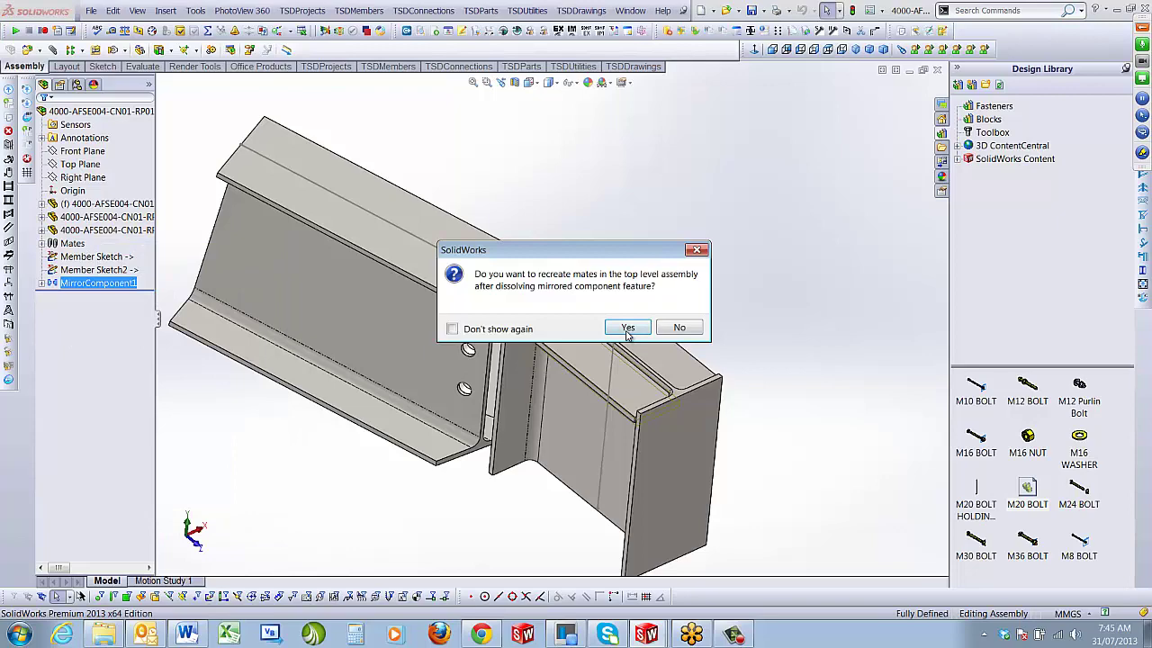
pyautogui.click(627, 328)
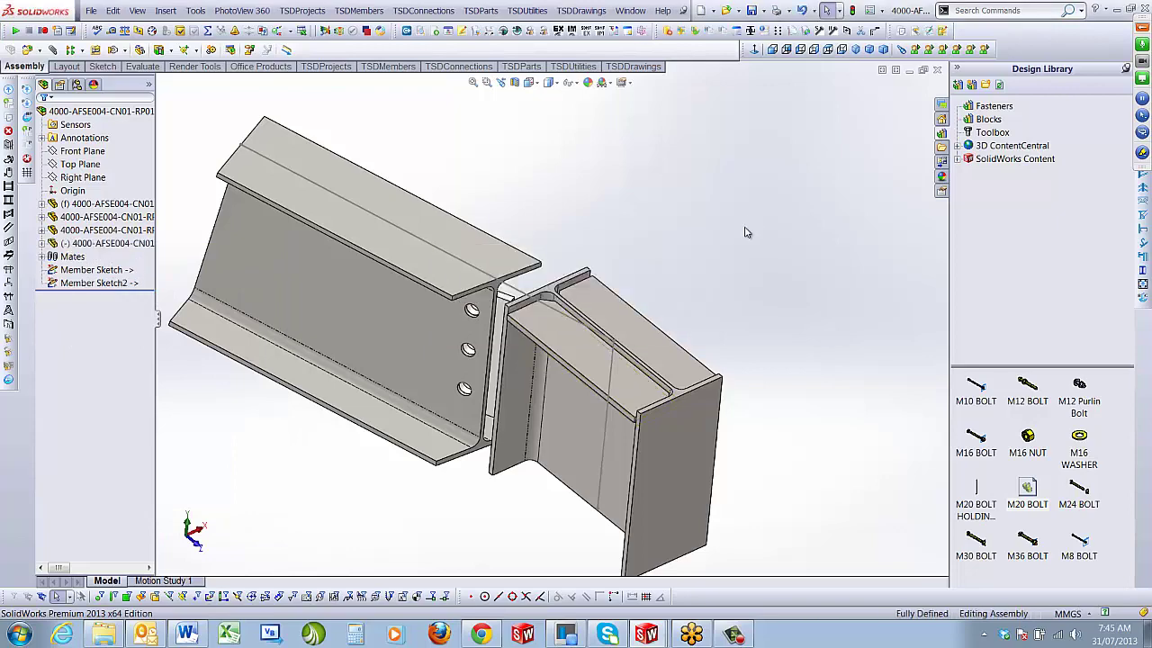
# Pull the loose clipped-corner plate away from the web and mate its Right Plane coincident with the column web face
pyautogui.click(585, 347)
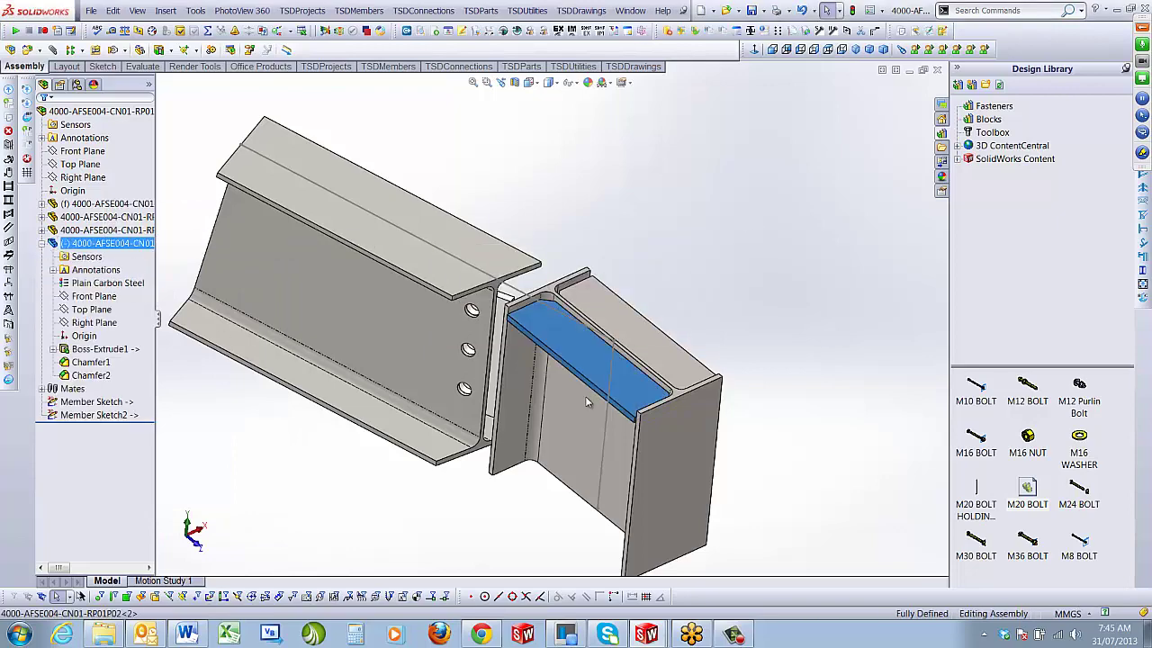
pyautogui.scroll(-3, 599, 357)
pyautogui.scroll(-3, 599, 351)
pyautogui.moveTo(596, 349); pyautogui.dragTo(555, 389)
pyautogui.click(93, 322)
pyautogui.scroll(2, 517, 368)
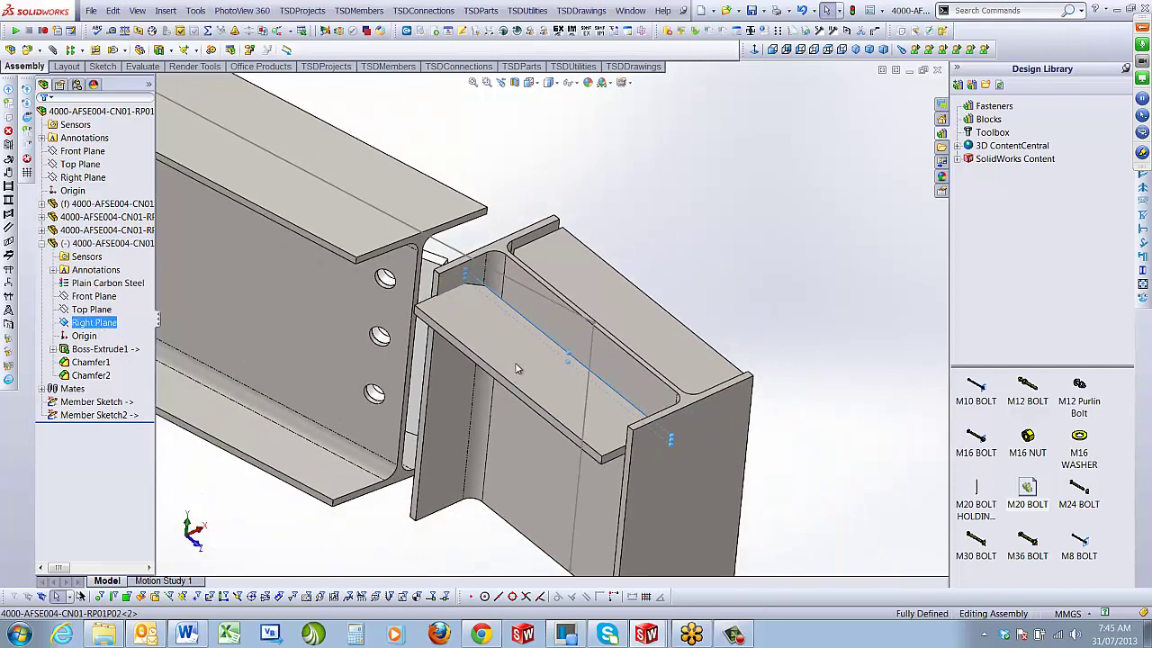
pyautogui.keyDown('ctrl'); pyautogui.click(612, 382); pyautogui.keyUp('ctrl')
pyautogui.click(627, 401)
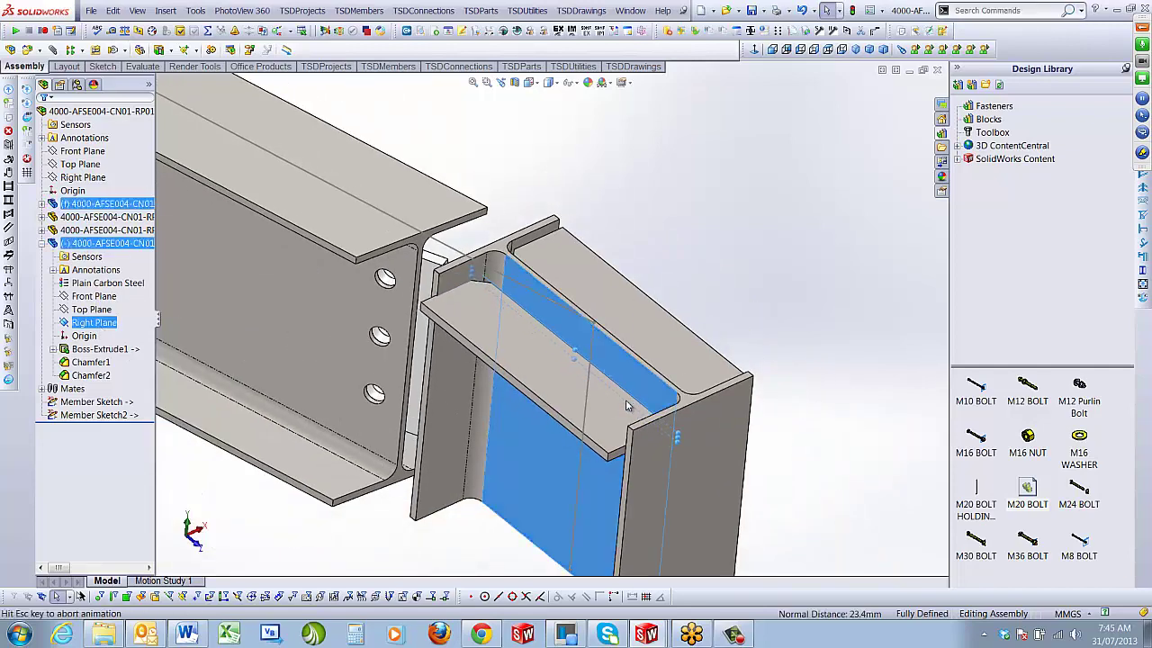
pyautogui.click(94, 185)
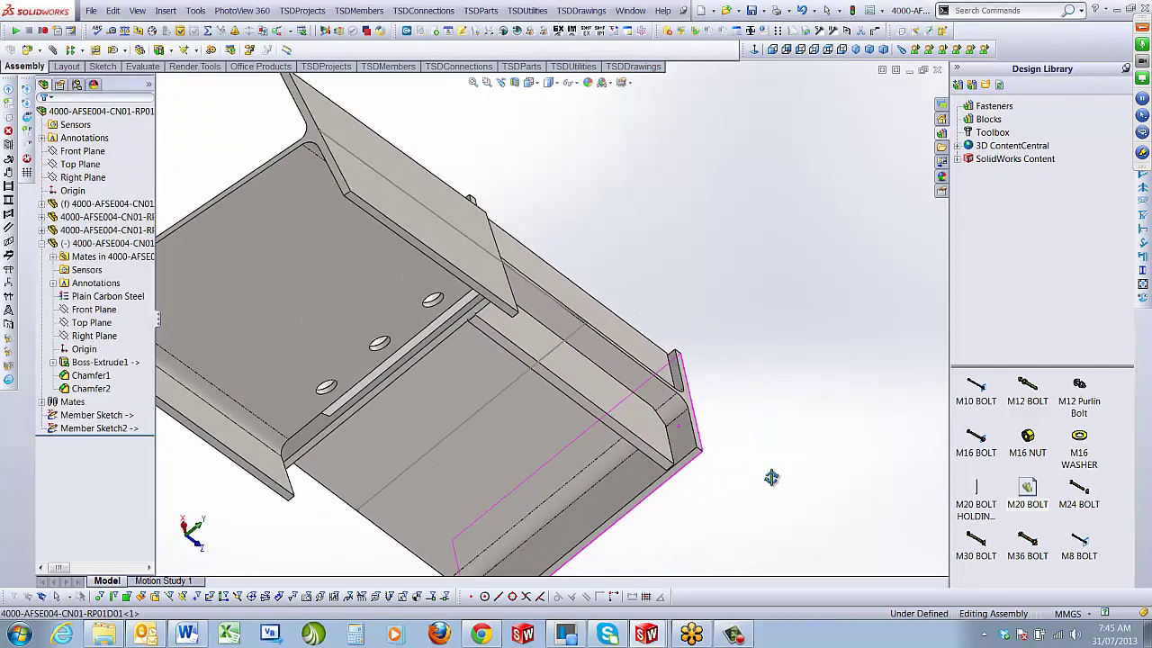
# Mate the plate's Front Plane coincident with the inner face of the column flange away from the rafter, flipping the mate alignment
pyautogui.click(596, 396)
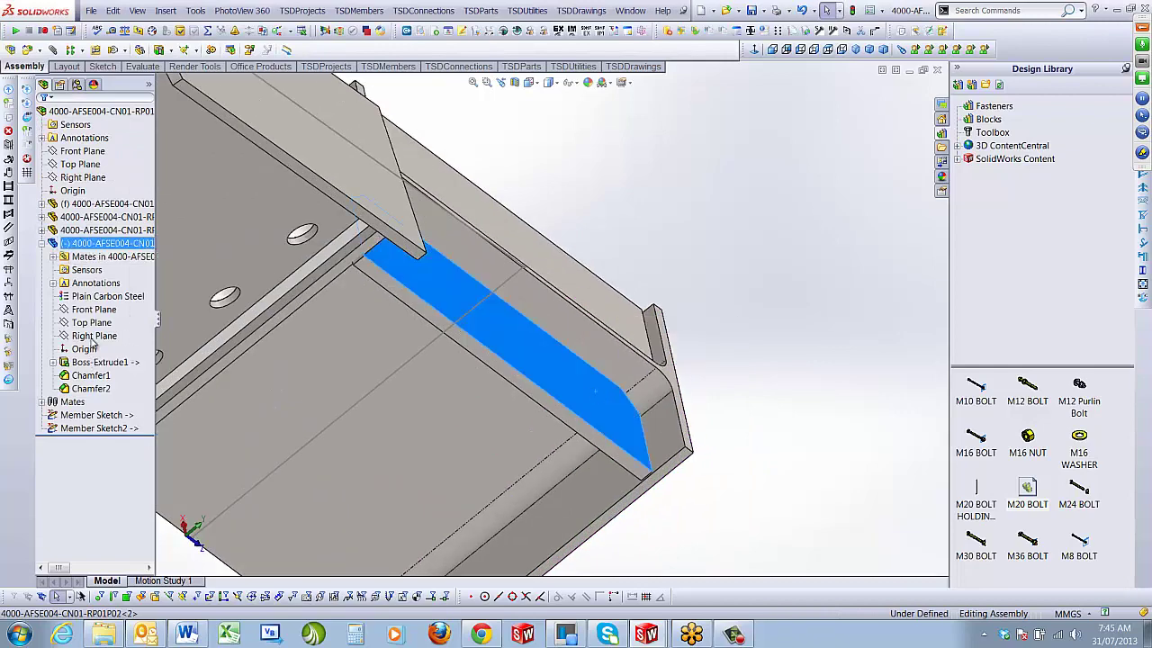
pyautogui.click(93, 336)
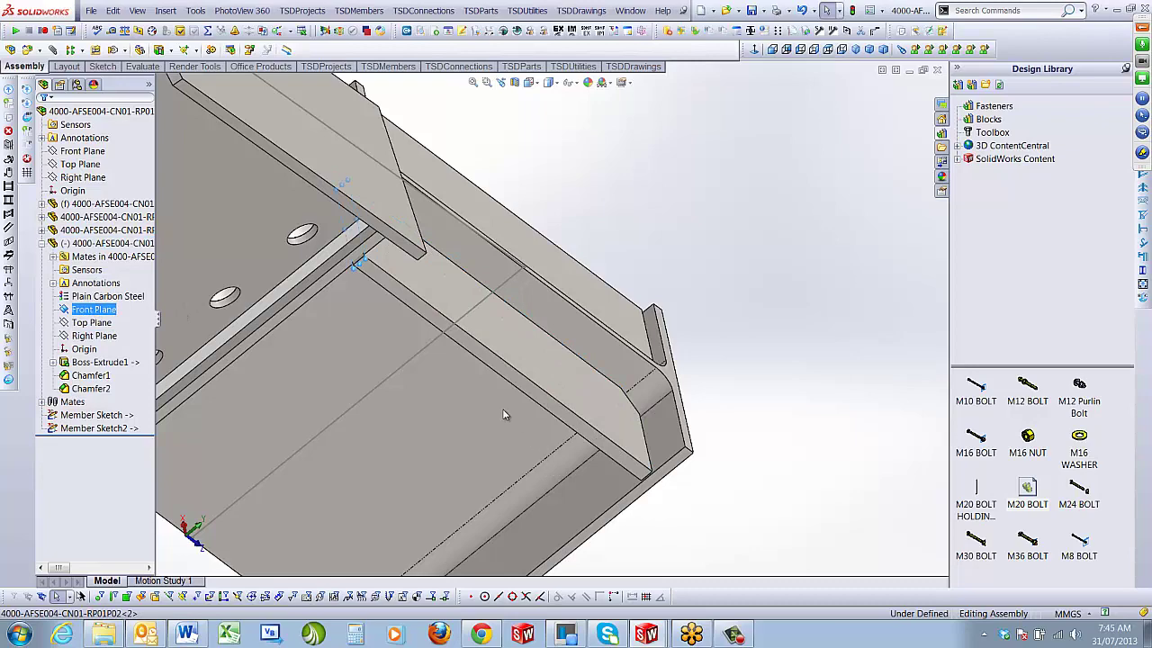
pyautogui.moveTo(504, 414); pyautogui.dragTo(439, 304, button='middle')
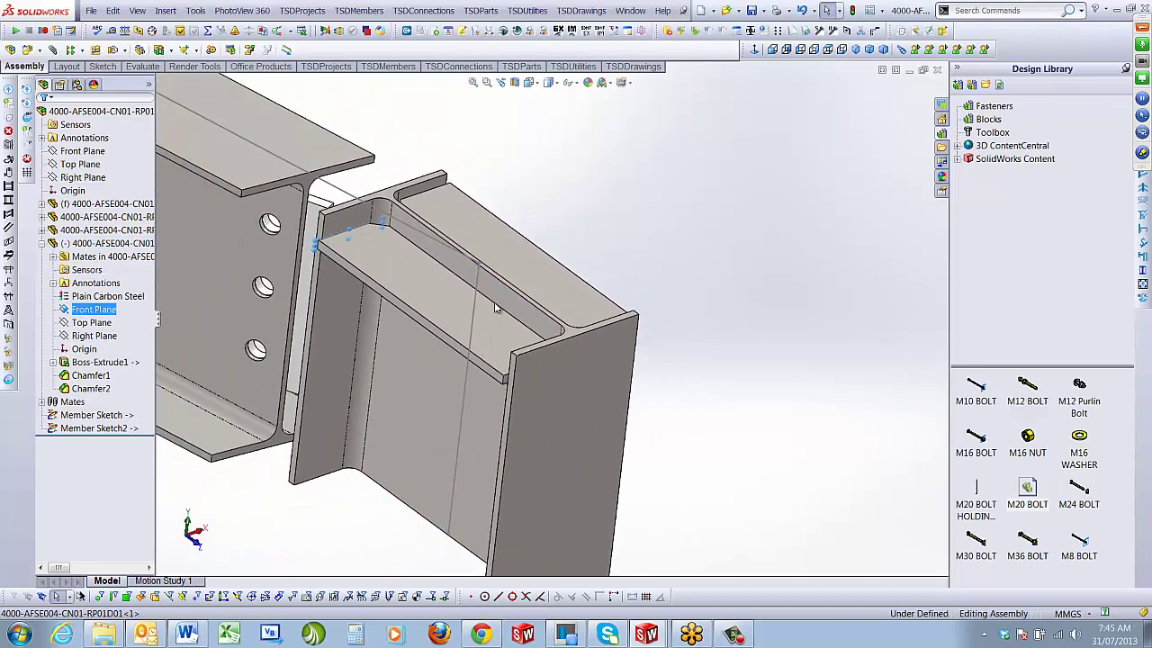
pyautogui.moveTo(510, 385); pyautogui.dragTo(617, 432, button='middle')
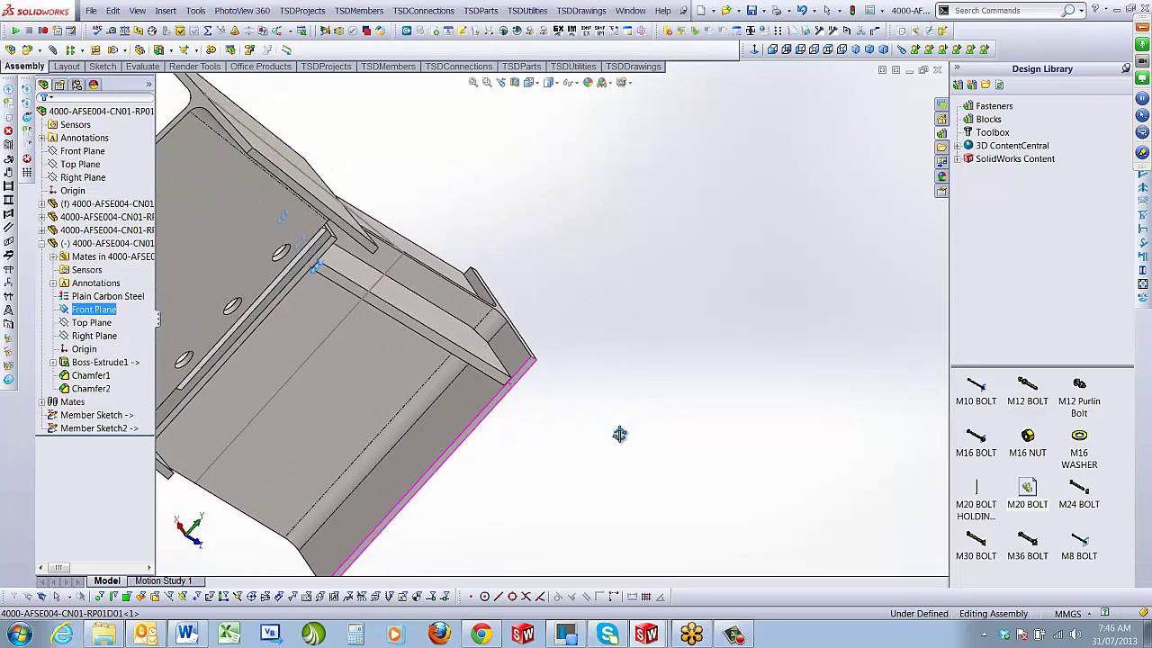
pyautogui.click(464, 392)
pyautogui.click(475, 419)
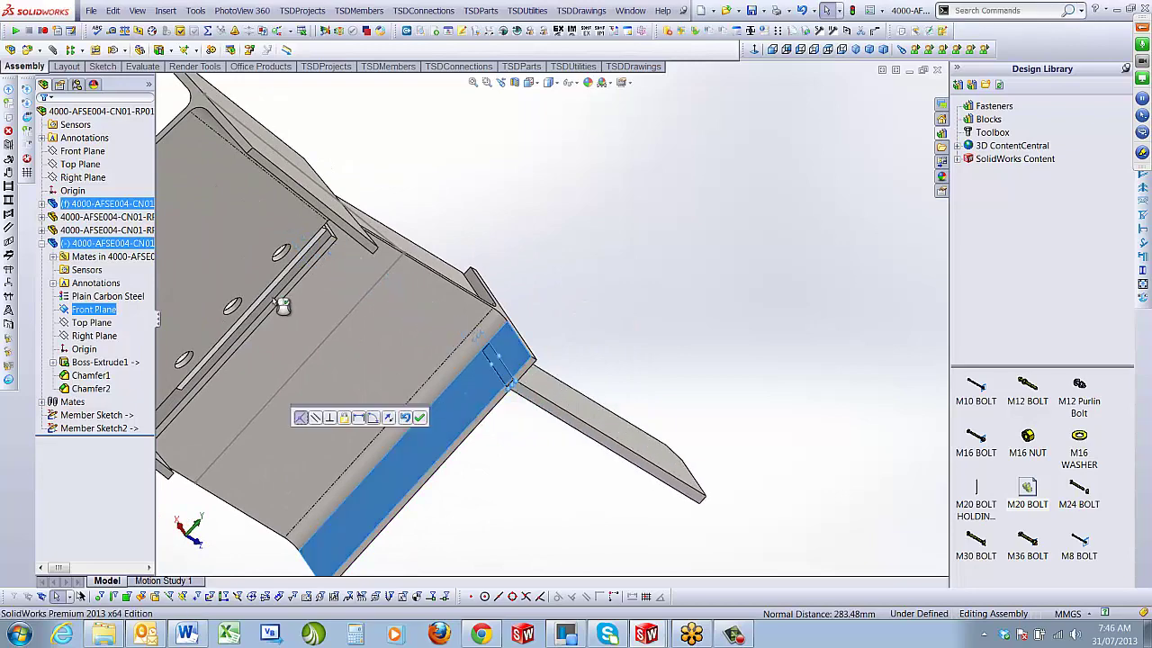
pyautogui.click(99, 414)
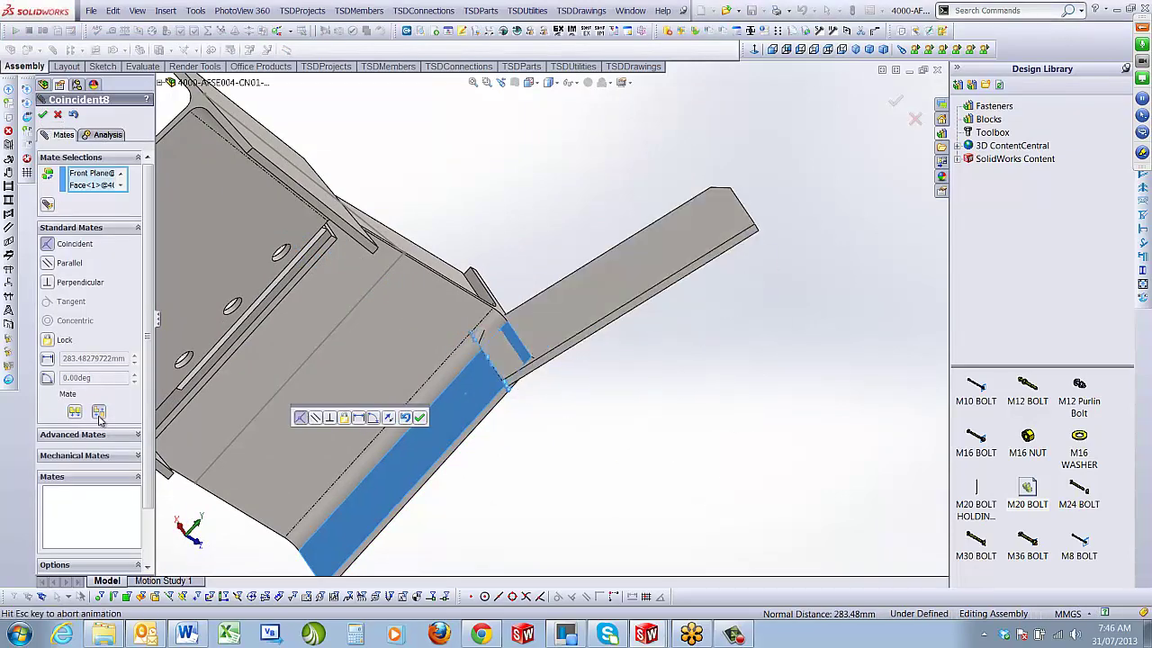
pyautogui.click(43, 114)
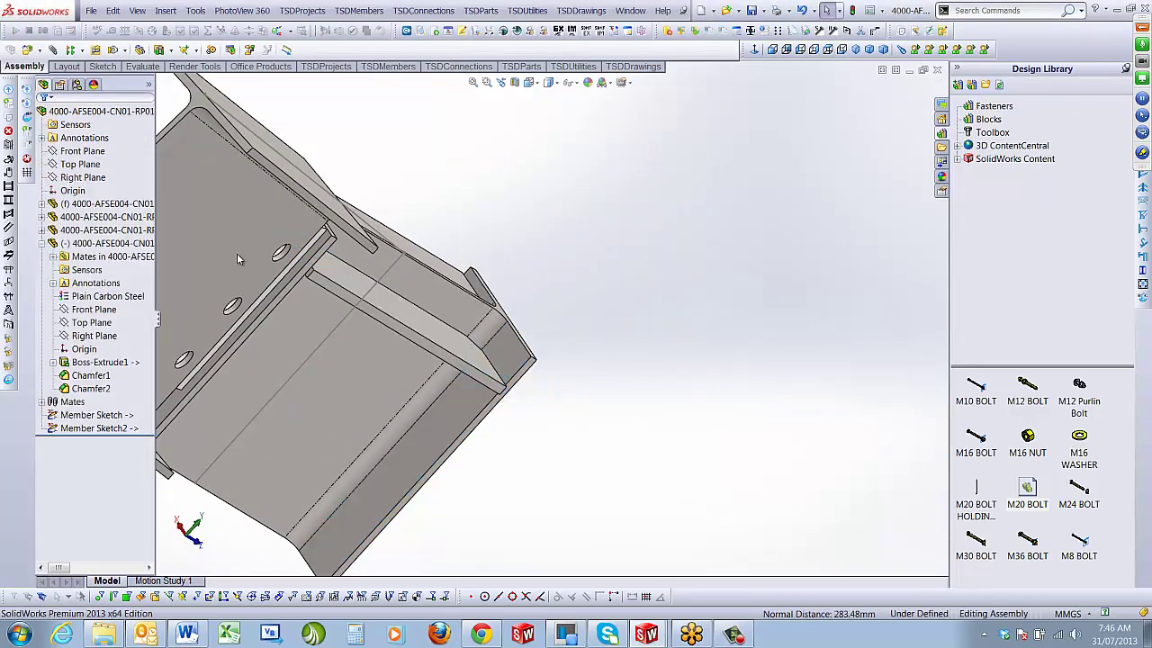
# Mate the loose plate's top face coincident with the top face of the clipped-corner plate across the web
pyautogui.moveTo(236, 252); pyautogui.dragTo(282, 285, button='middle')
pyautogui.click(282, 284)
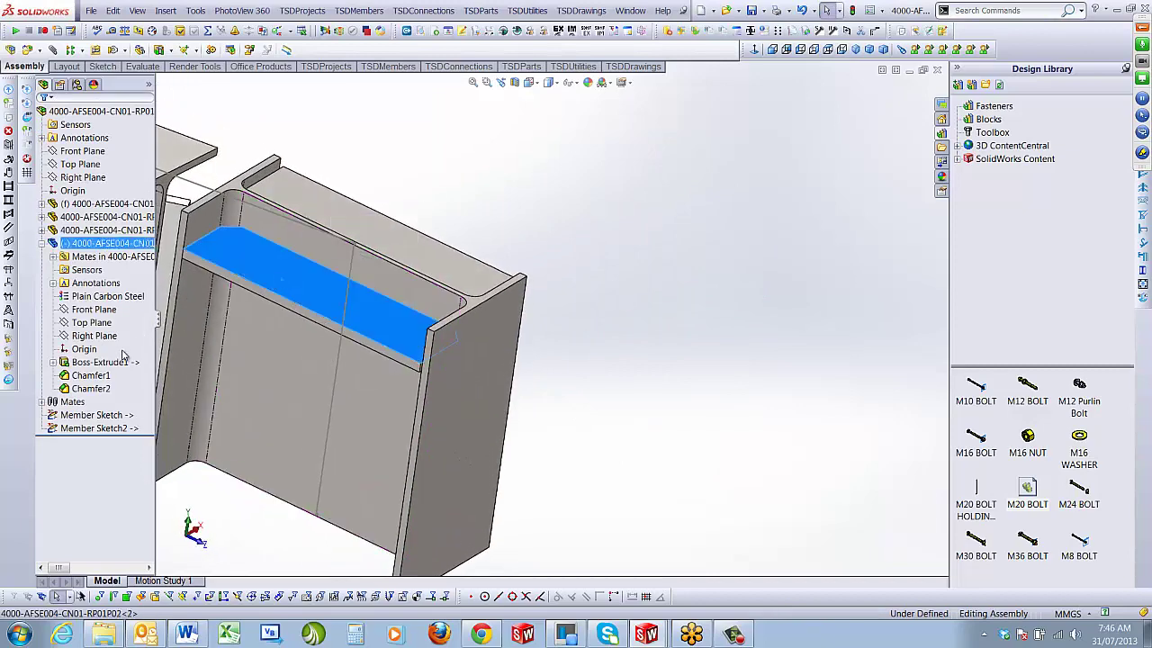
pyautogui.keyDown('ctrl'); pyautogui.click(355, 209); pyautogui.keyUp('ctrl')
pyautogui.click(363, 226)
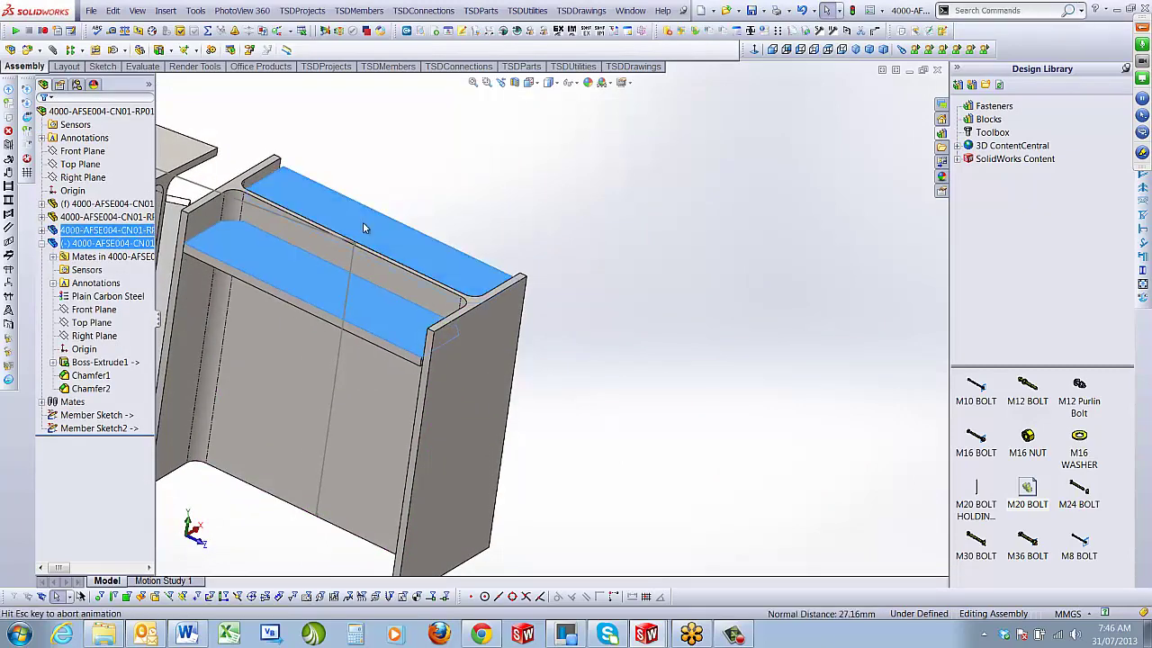
pyautogui.click(43, 117)
pyautogui.click(43, 118)
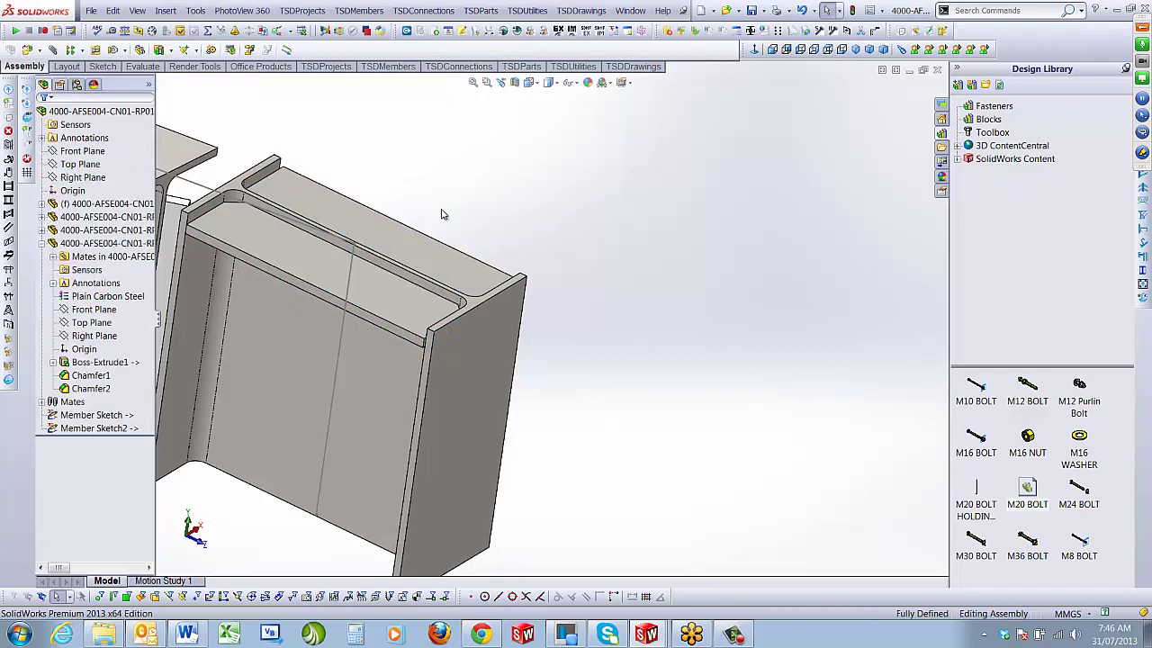
# Set up a linear component pattern of both clipped-corner plates along the column's member sketch line, with 300 mm spacing and 2 instances
pyautogui.scroll(2, 303, 266)
pyautogui.scroll(-1, 248, 299)
pyautogui.click(41, 243)
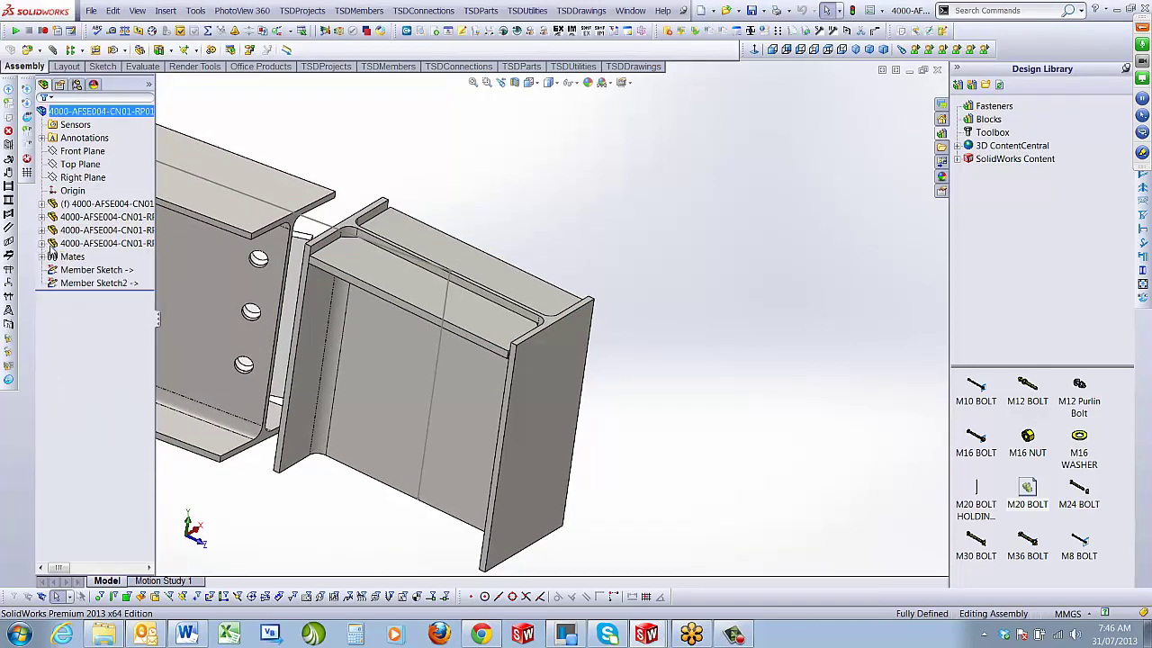
pyautogui.click(438, 311)
pyautogui.keyDown('ctrl'); pyautogui.click(420, 254); pyautogui.keyUp('ctrl')
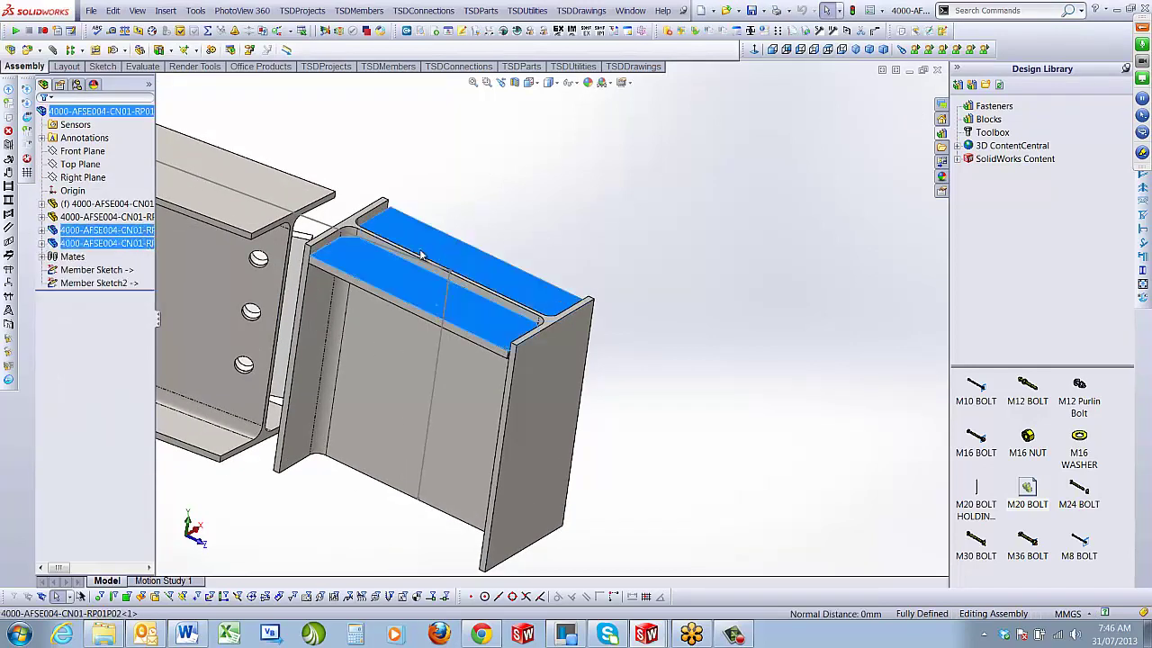
pyautogui.click(67, 48)
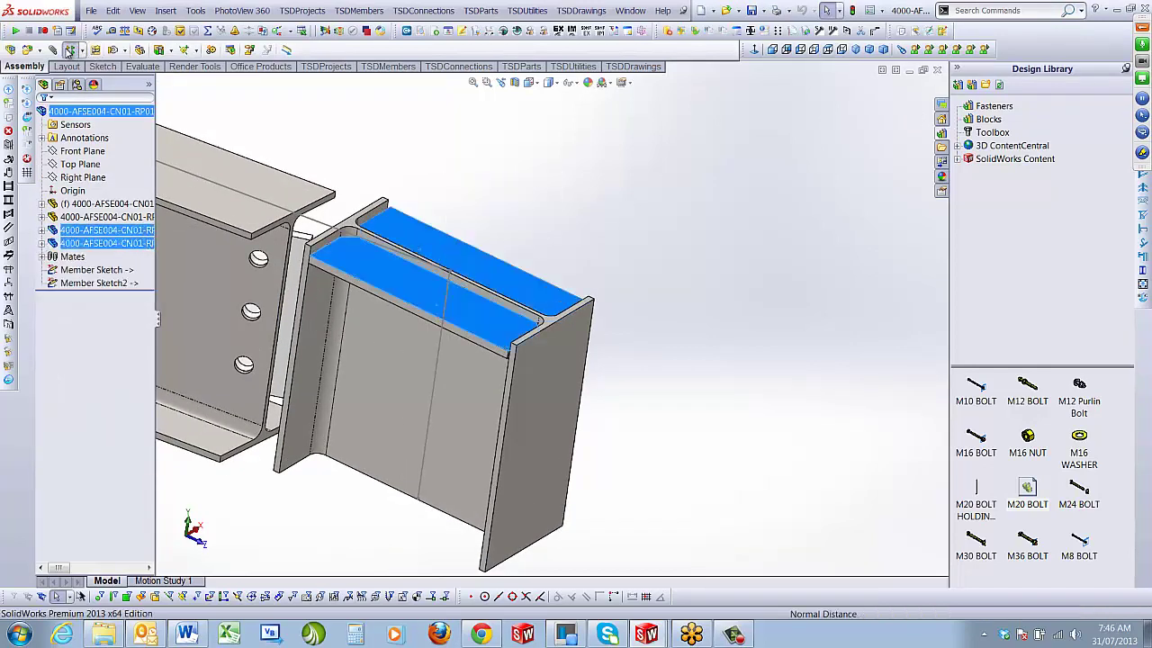
pyautogui.click(441, 375)
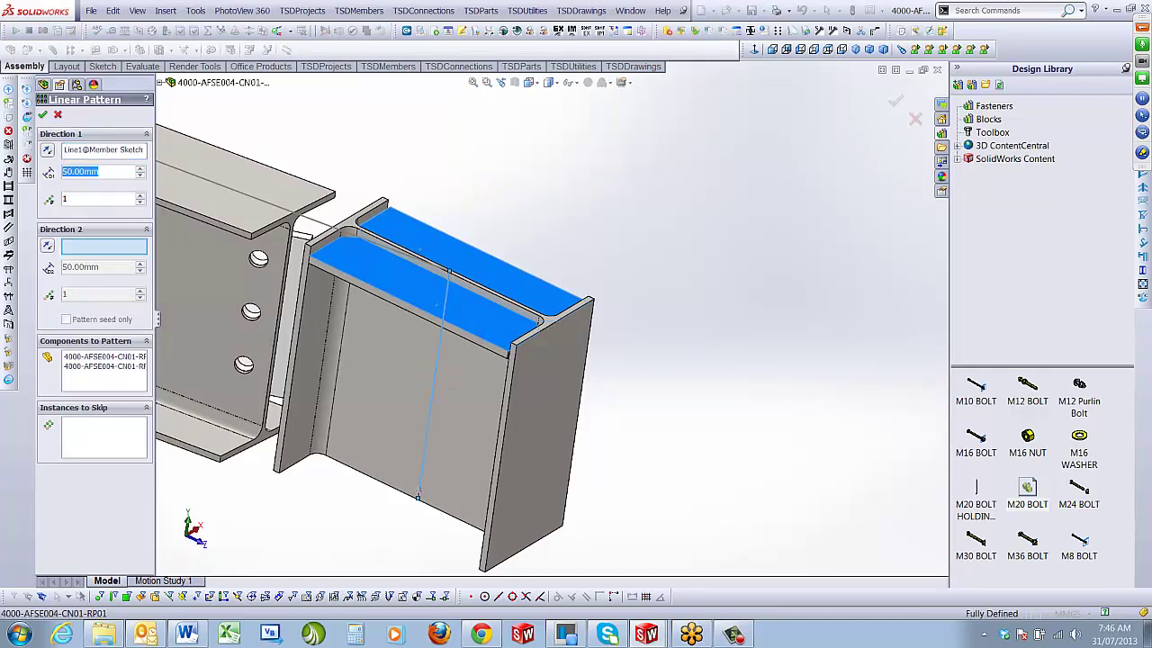
pyautogui.write('300')
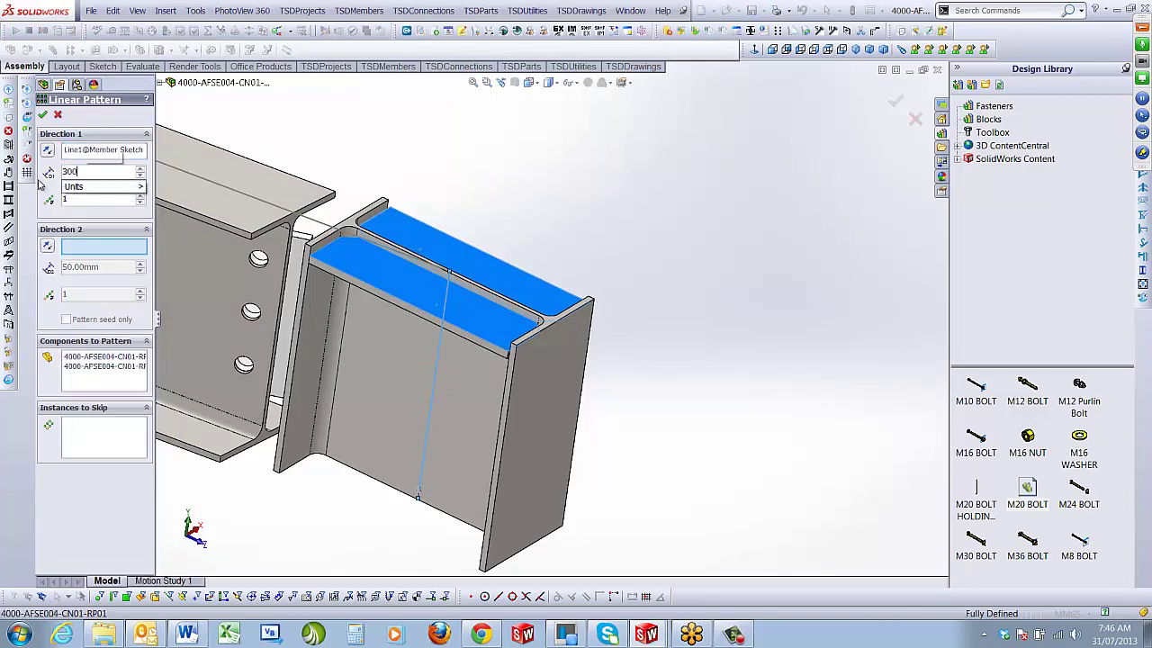
pyautogui.click(97, 198)
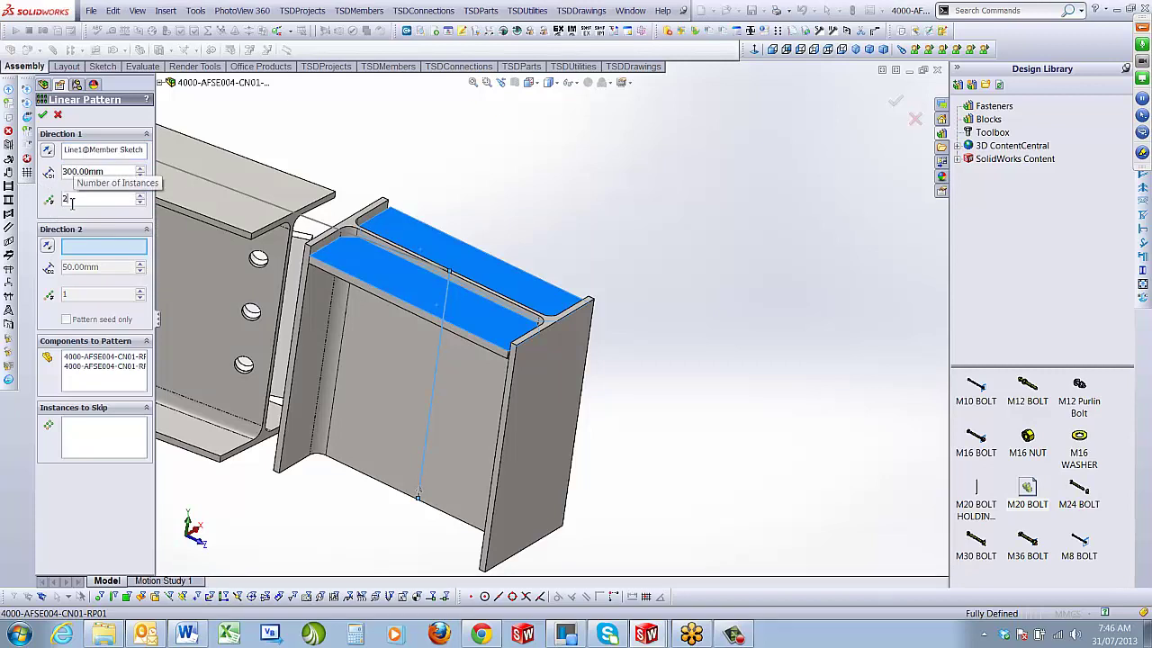
pyautogui.doubleClick(72, 201)
# Reverse the pattern direction down the column, set the spacing to 200 mm and create the pattern
pyautogui.click(49, 151)
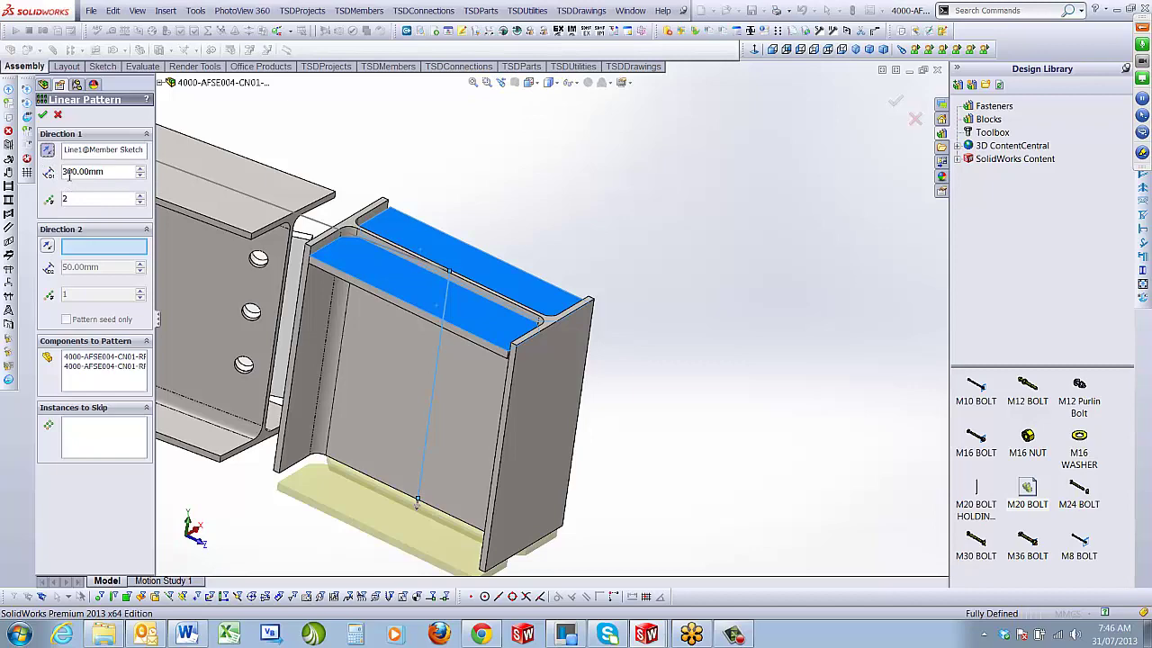
pyautogui.write('2')
pyautogui.press('Return')
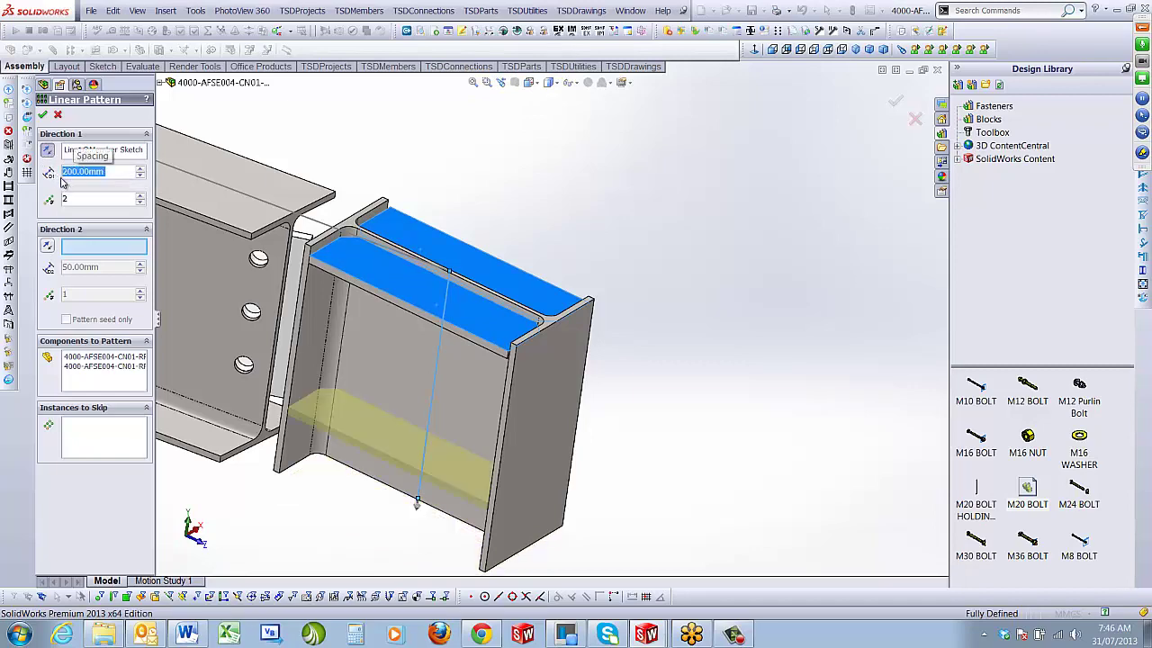
pyautogui.moveTo(445, 269); pyautogui.dragTo(419, 273, button='middle')
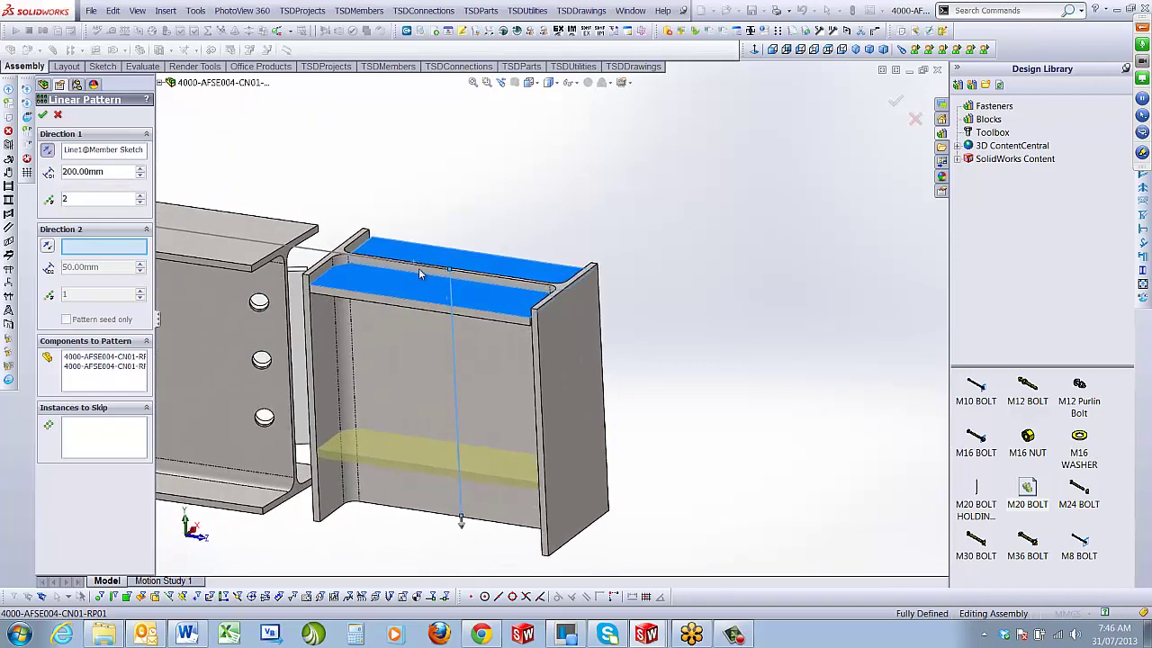
pyautogui.click(42, 117)
pyautogui.moveTo(423, 432); pyautogui.dragTo(503, 306, button='middle')
pyautogui.scroll(-3, 439, 380)
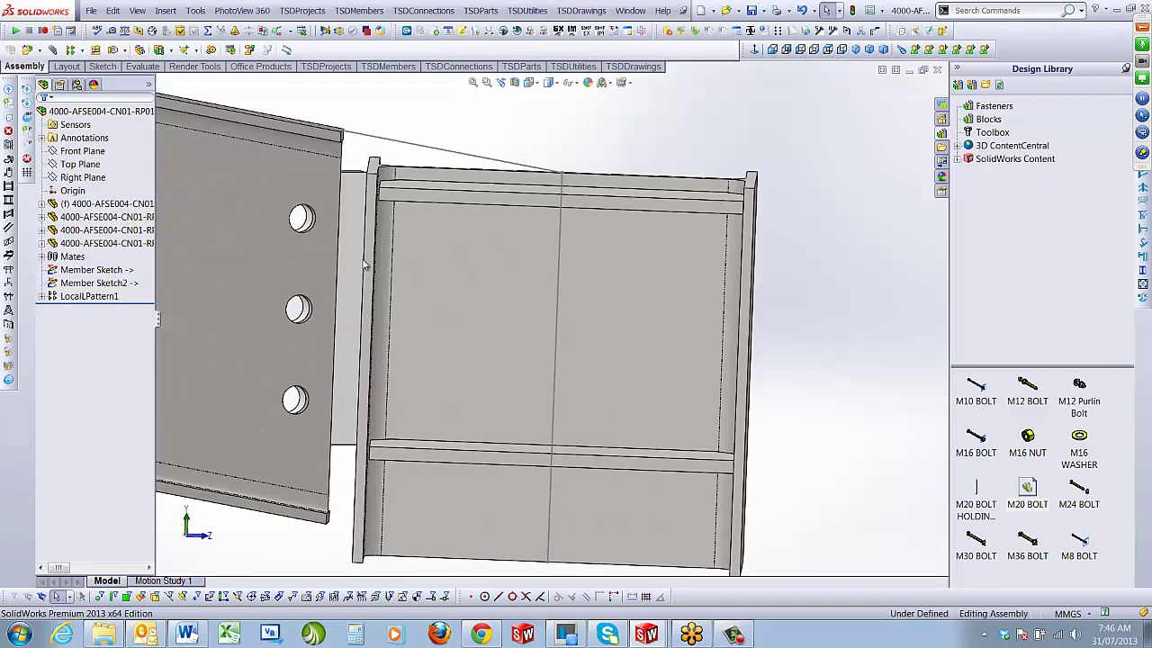
# Insert an M20 BOLT from the Fasteners library and mate it concentric with the top hole of the three-hole plate
pyautogui.scroll(2, 513, 288)
pyautogui.moveTo(514, 288); pyautogui.dragTo(278, 332, button='middle')
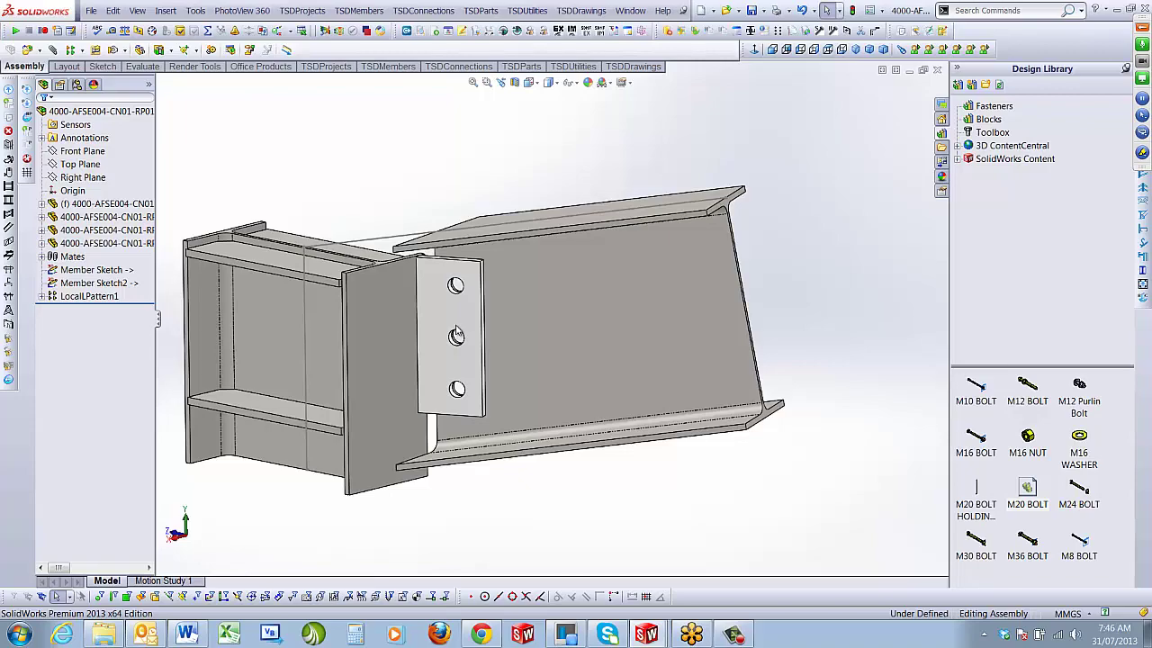
pyautogui.scroll(-2, 456, 333)
pyautogui.doubleClick(992, 108)
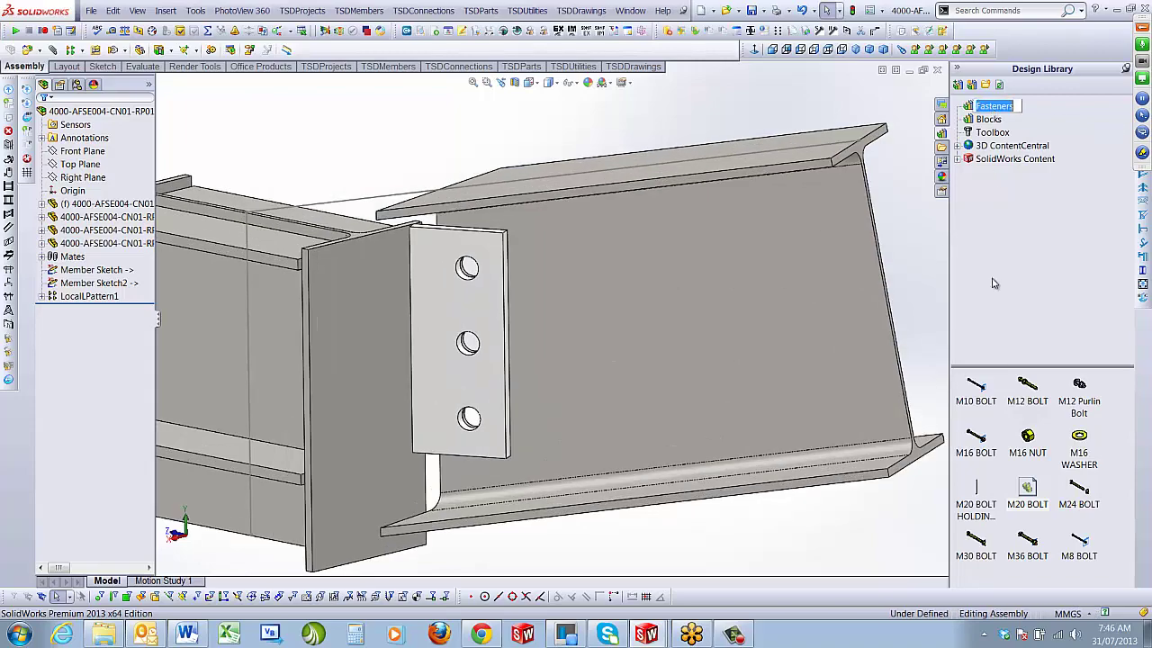
pyautogui.moveTo(1027, 487); pyautogui.dragTo(460, 280)
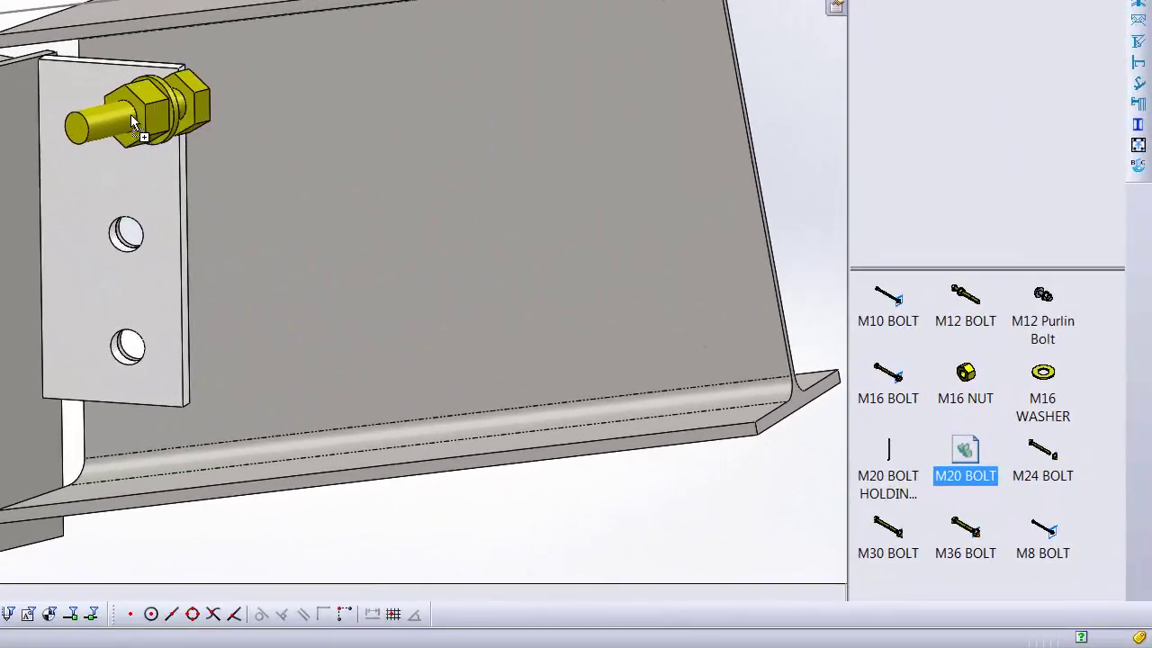
pyautogui.moveTo(113, 140); pyautogui.dragTo(117, 133)
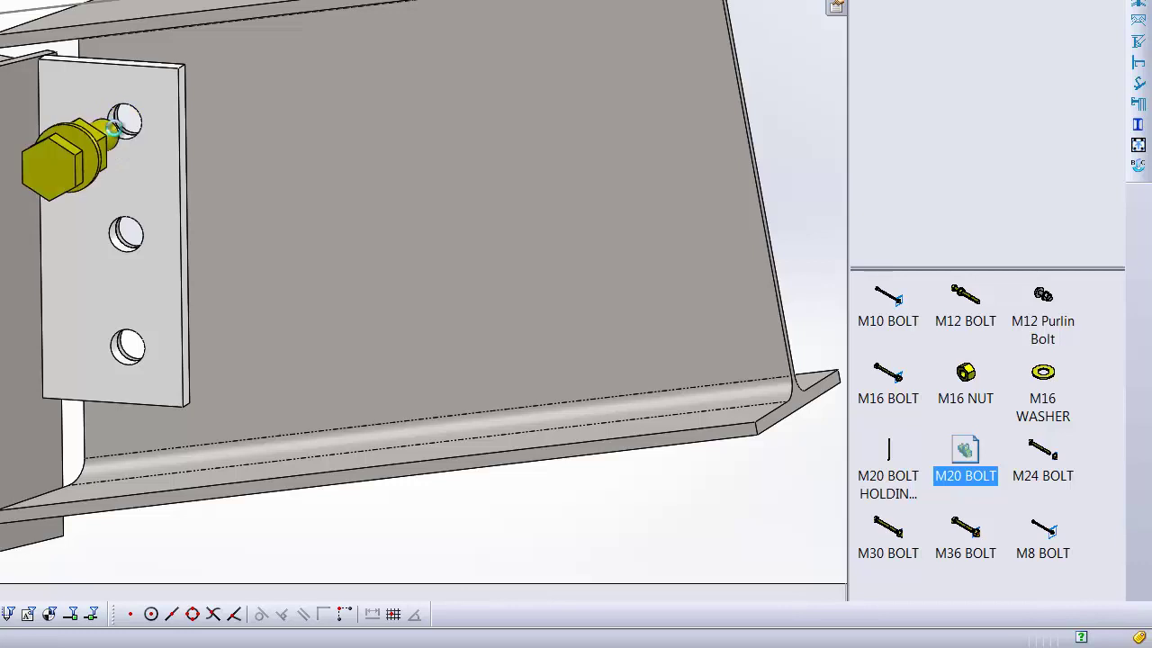
pyautogui.click(327, 293)
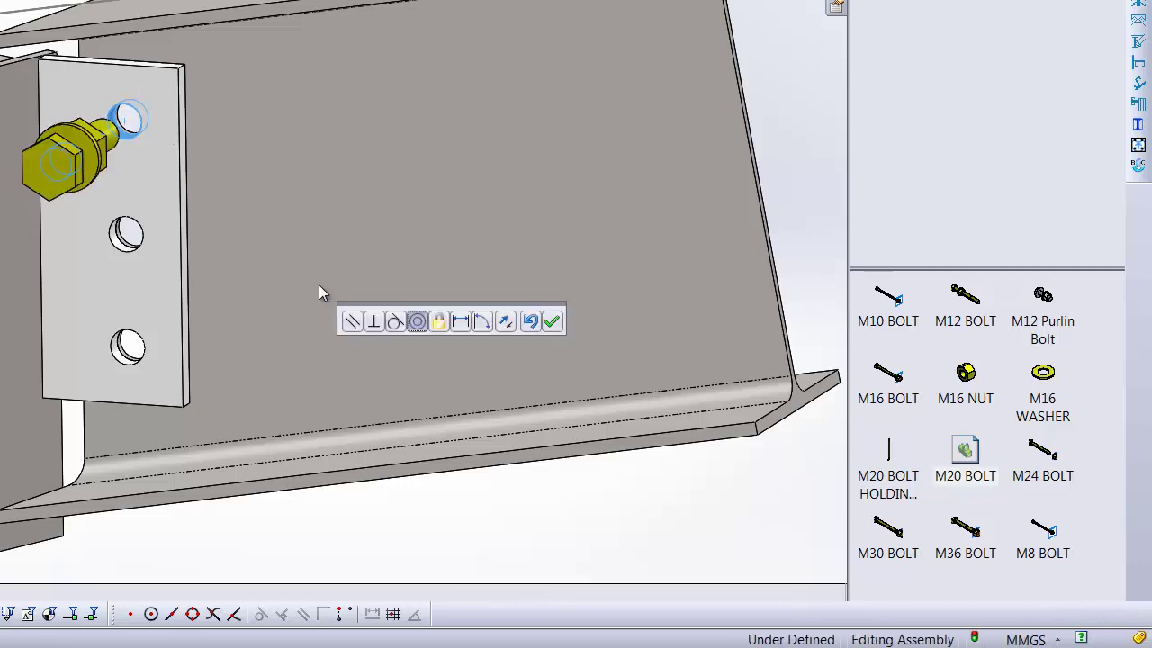
pyautogui.click(552, 321)
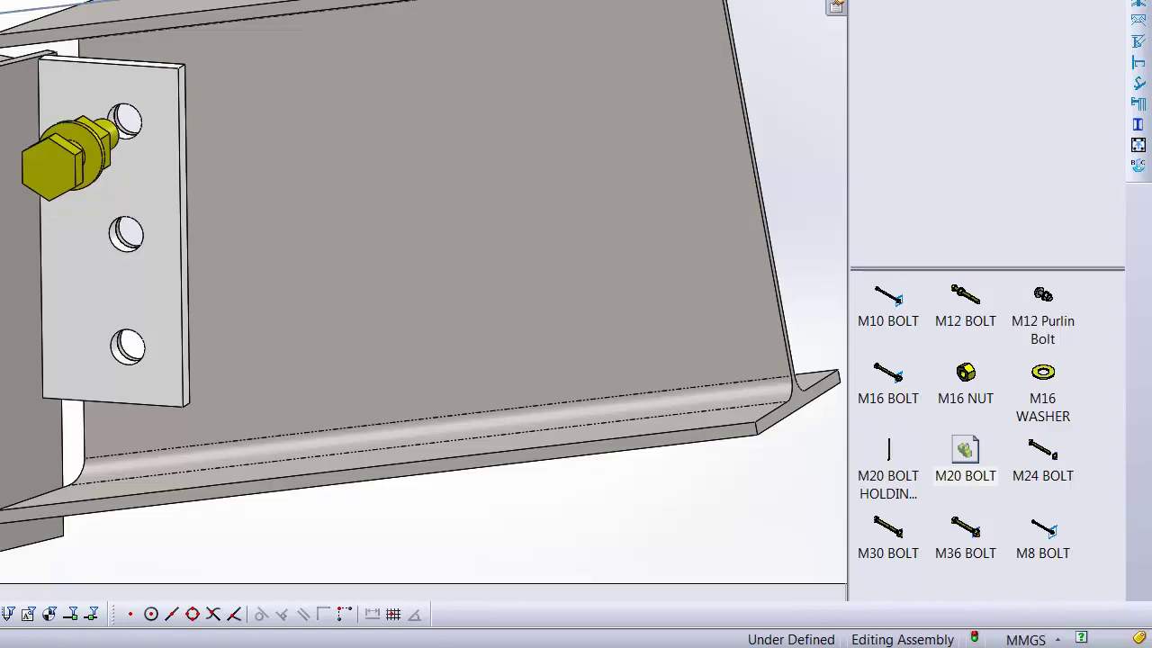
pyautogui.click(68, 123)
pyautogui.press('Delete')
pyautogui.click(402, 169)
# Mate the underside of the M20 bolt head coincident with the outer face of the three-hole plate
pyautogui.scroll(-8, 116, 147)
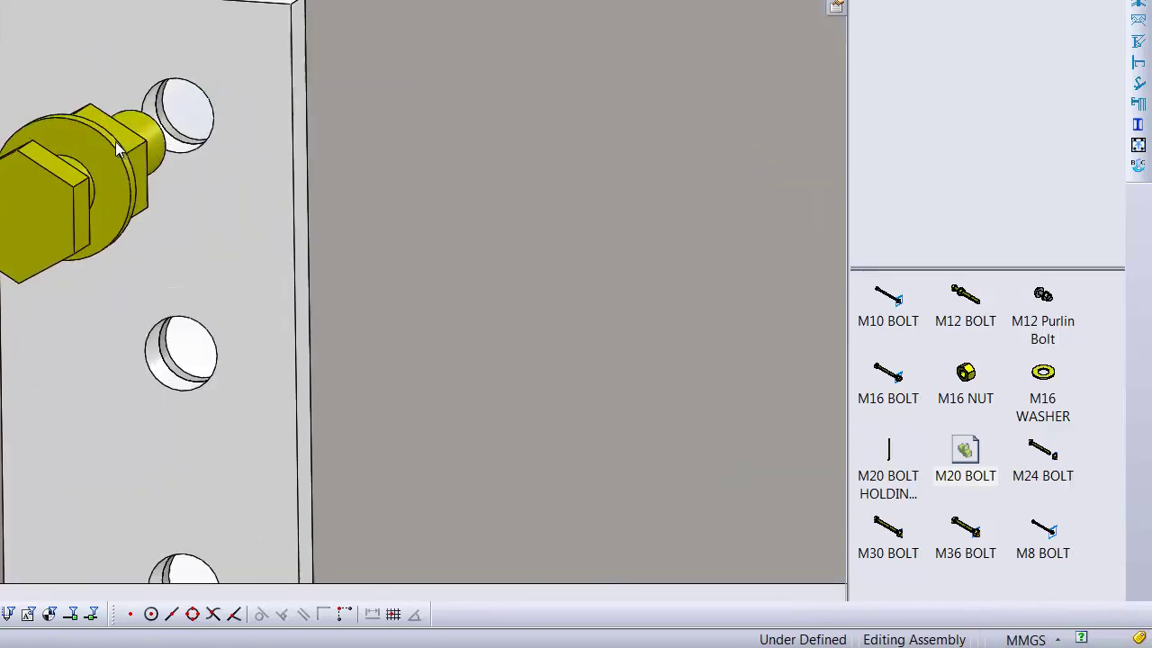
pyautogui.moveTo(66, 193); pyautogui.dragTo(188, 308, button='middle')
pyautogui.scroll(3, 188, 311)
pyautogui.moveTo(507, 408); pyautogui.dragTo(558, 385, button='middle')
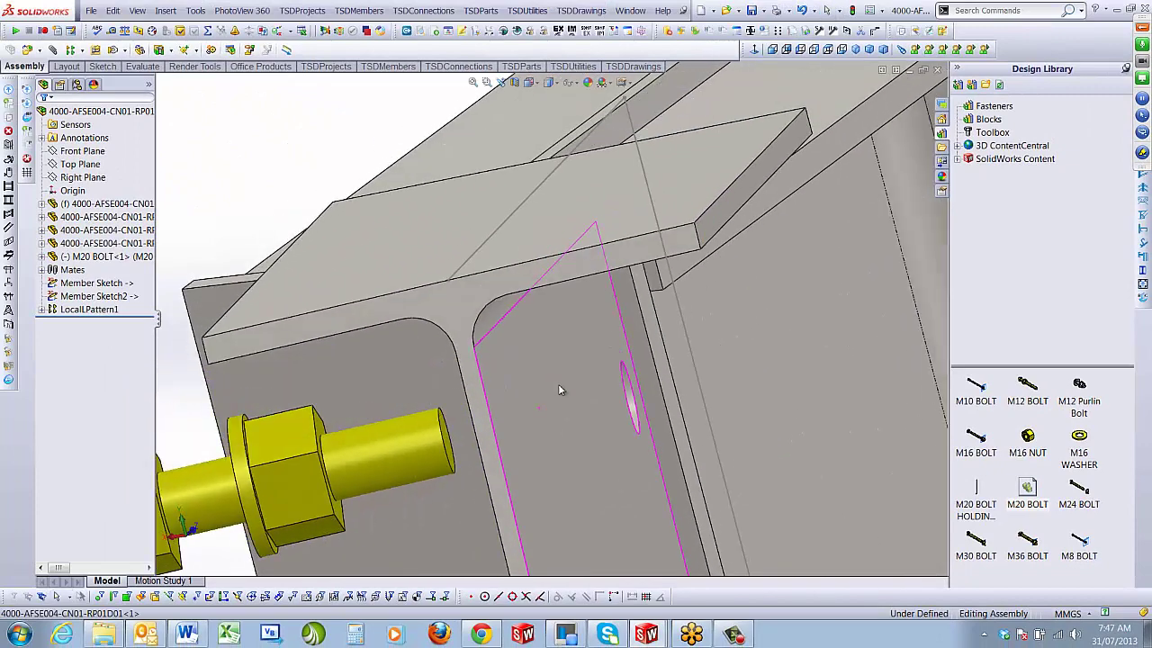
pyautogui.scroll(-1, 209, 432)
pyautogui.moveTo(210, 431); pyautogui.dragTo(674, 260, button='middle')
pyautogui.click(450, 363)
pyautogui.keyDown('ctrl'); pyautogui.click(675, 261); pyautogui.keyUp('ctrl')
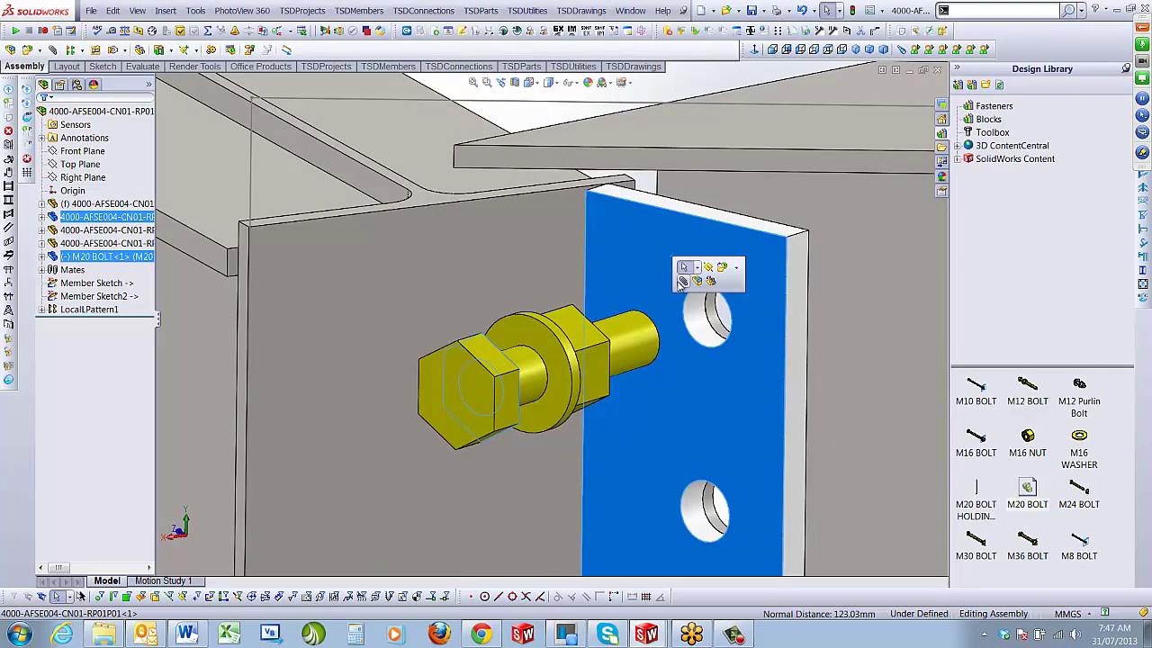
pyautogui.click(681, 281)
pyautogui.click(43, 116)
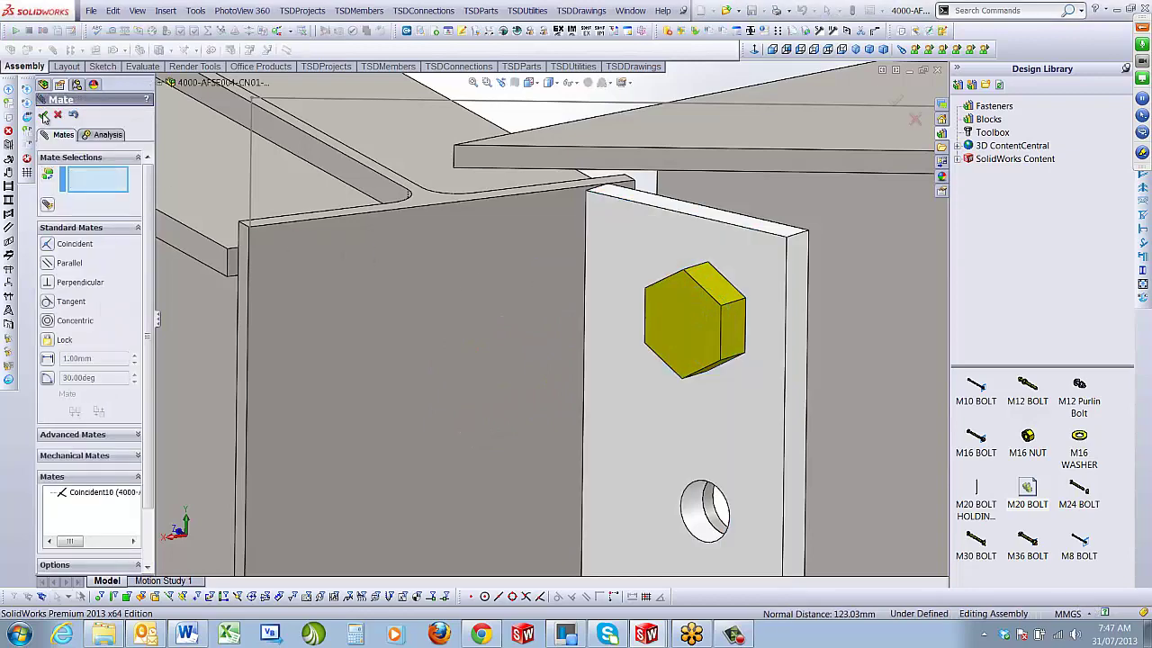
# Mate the M20 bolt's Top Plane parallel to the connection assembly's Top Plane
pyautogui.click(41, 256)
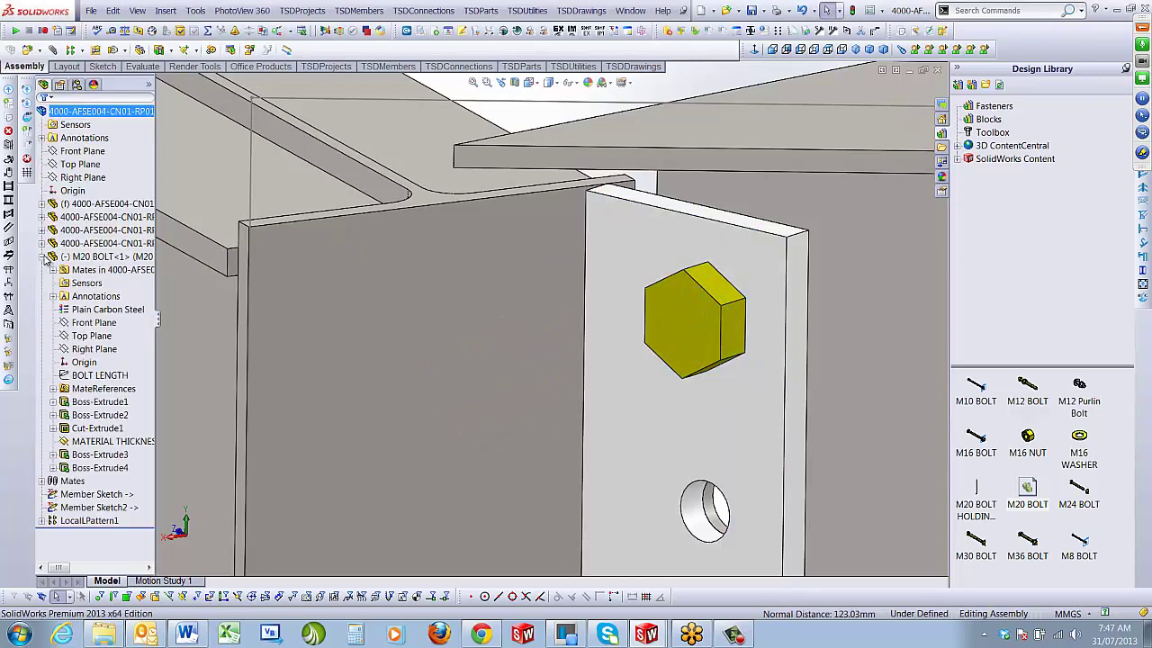
pyautogui.click(90, 335)
pyautogui.keyDown('ctrl'); pyautogui.click(77, 164); pyautogui.keyUp('ctrl')
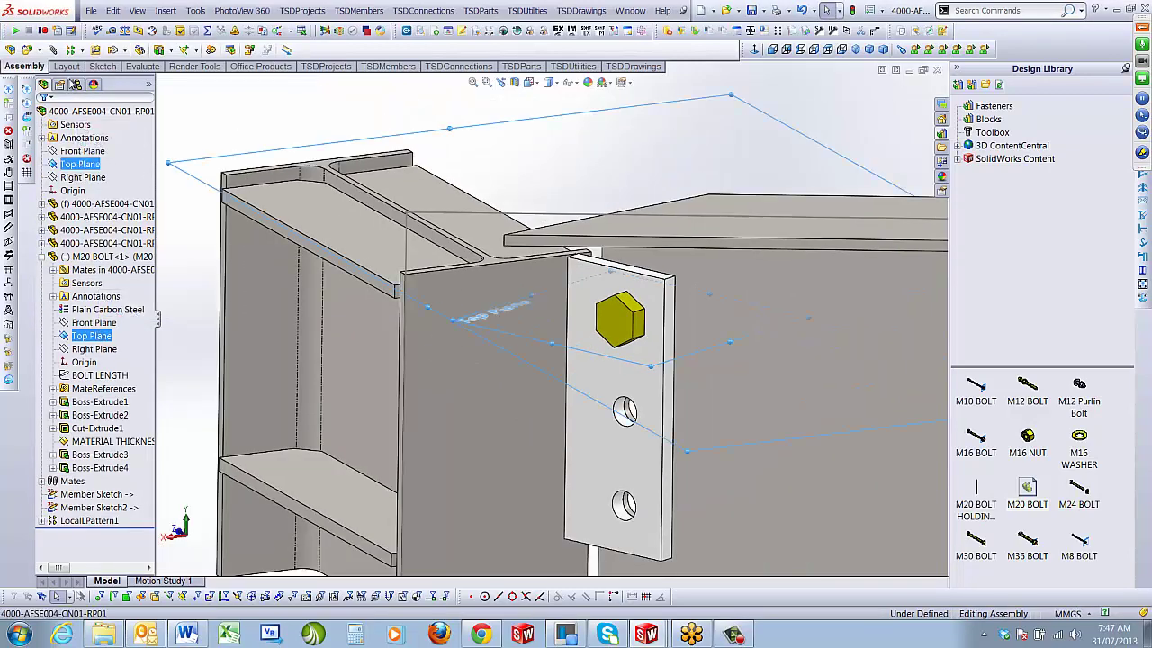
pyautogui.click(53, 50)
pyautogui.click(47, 263)
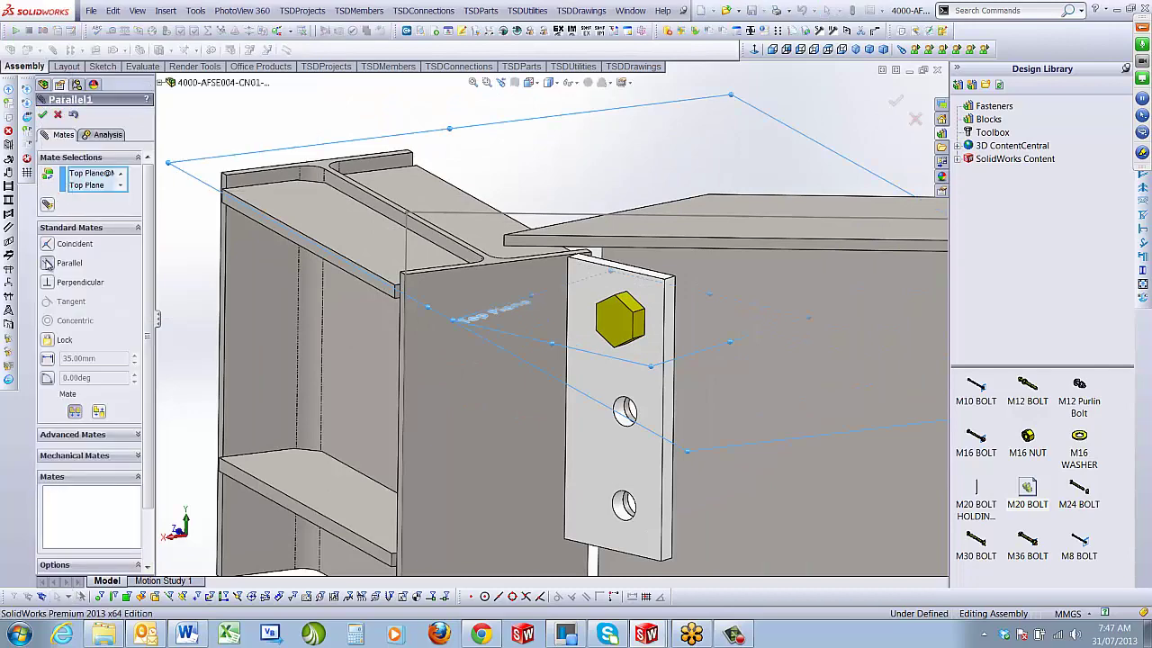
pyautogui.click(43, 115)
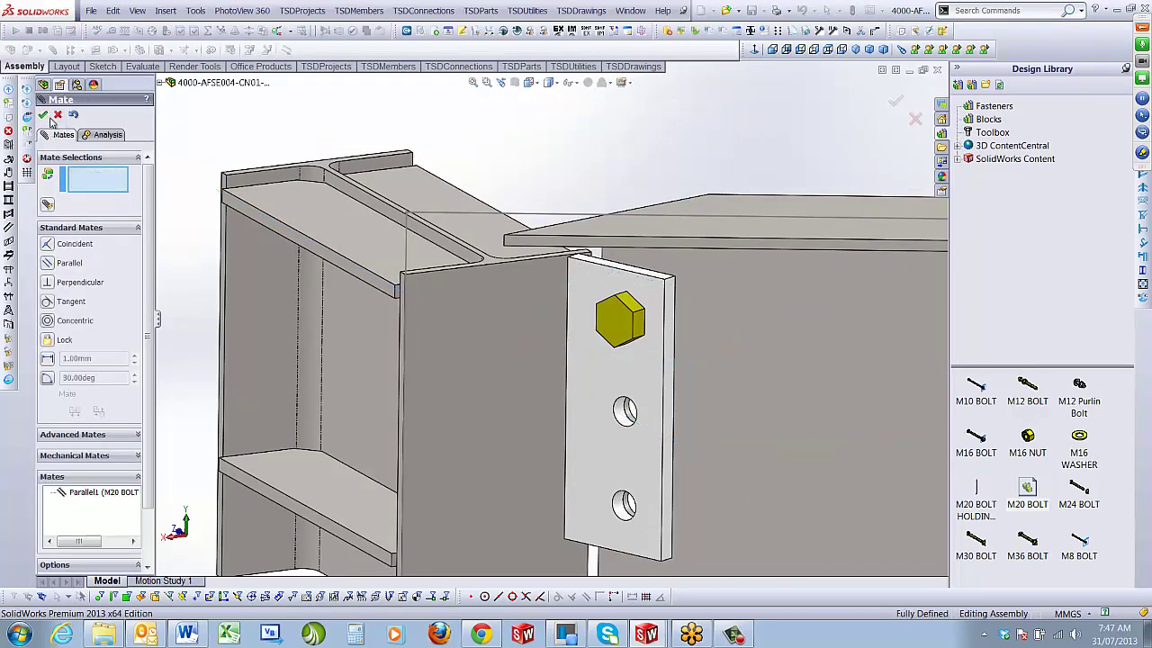
pyautogui.click(44, 115)
# Make the M20 bolt a virtual component of the connection assembly and save the changes to M20 BOLT.SLDPRT
pyautogui.click(48, 257)
pyautogui.click(42, 256)
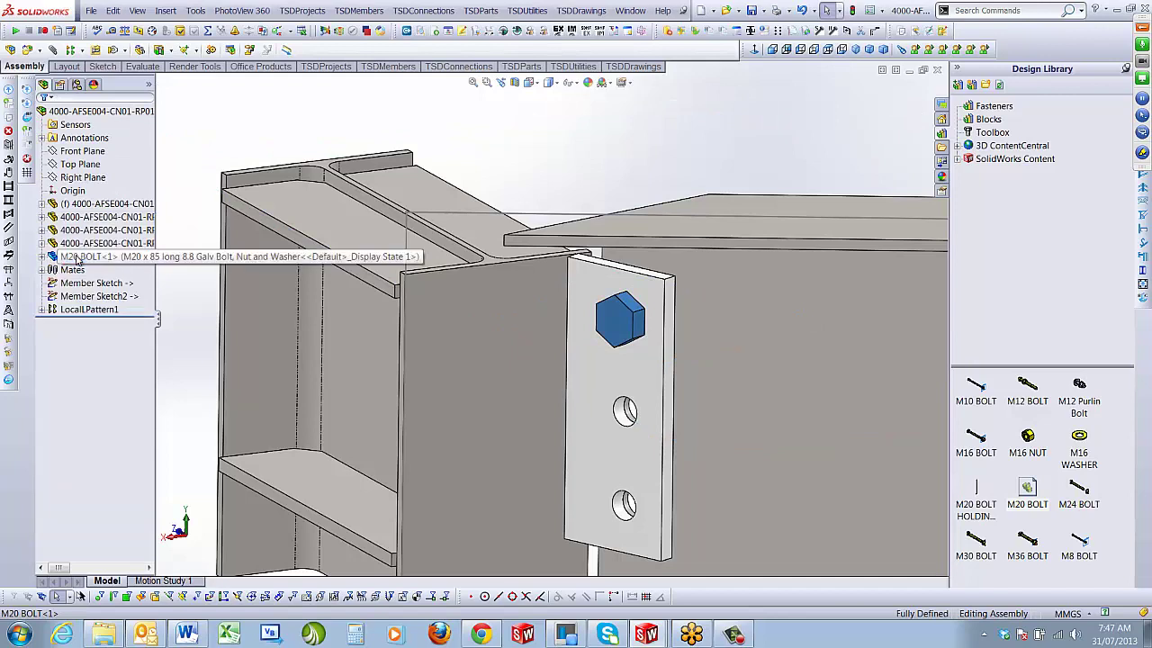
pyautogui.rightClick(77, 256)
pyautogui.click(126, 332)
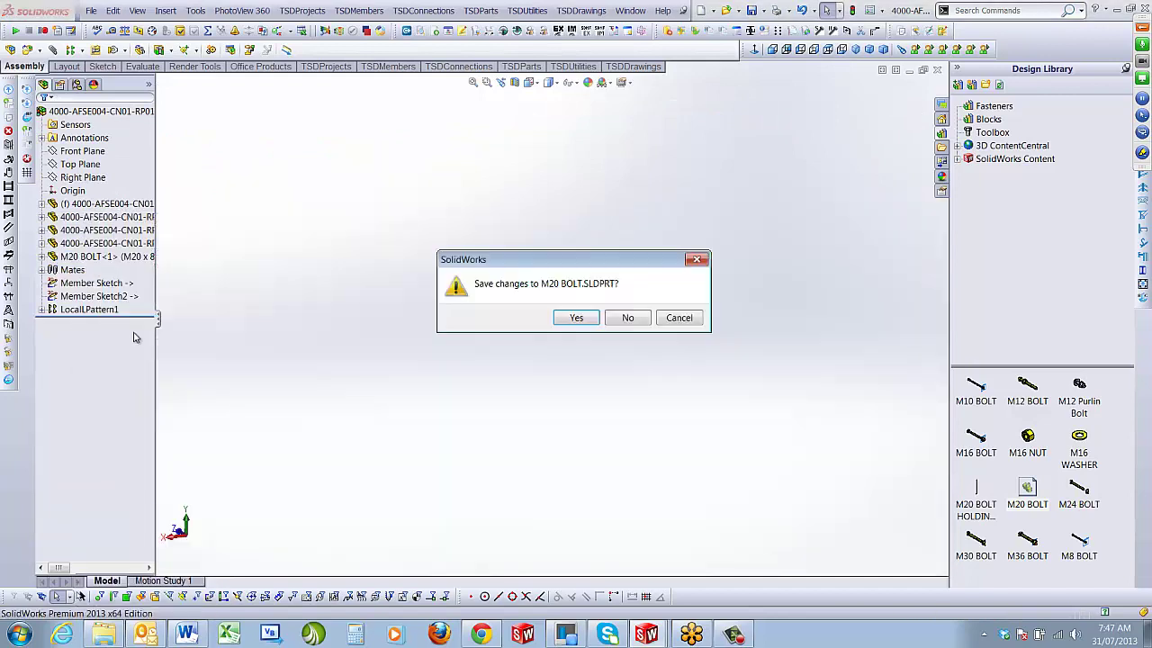
pyautogui.click(574, 319)
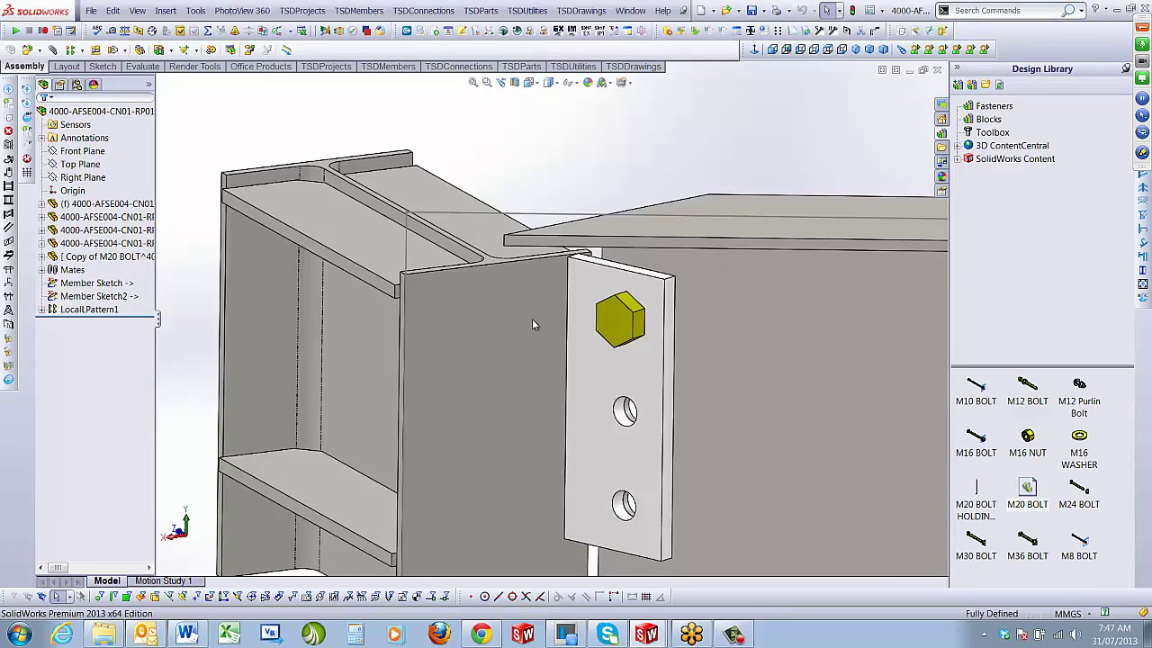
# Measure the material thickness between the three-hole plate's outer face and the far face of the rafter web
pyautogui.click(618, 324)
pyautogui.moveTo(615, 331); pyautogui.dragTo(545, 411, button='middle')
pyautogui.click(605, 361)
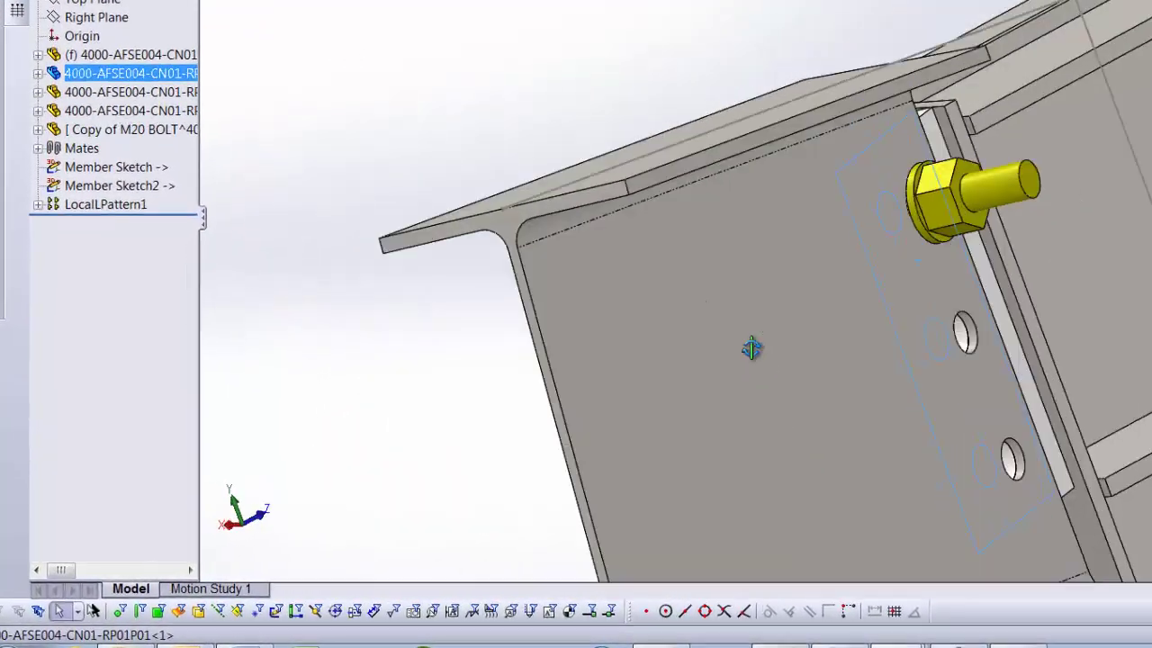
pyautogui.moveTo(752, 348); pyautogui.dragTo(823, 301, button='middle')
pyautogui.keyDown('ctrl'); pyautogui.click(823, 301); pyautogui.keyUp('ctrl')
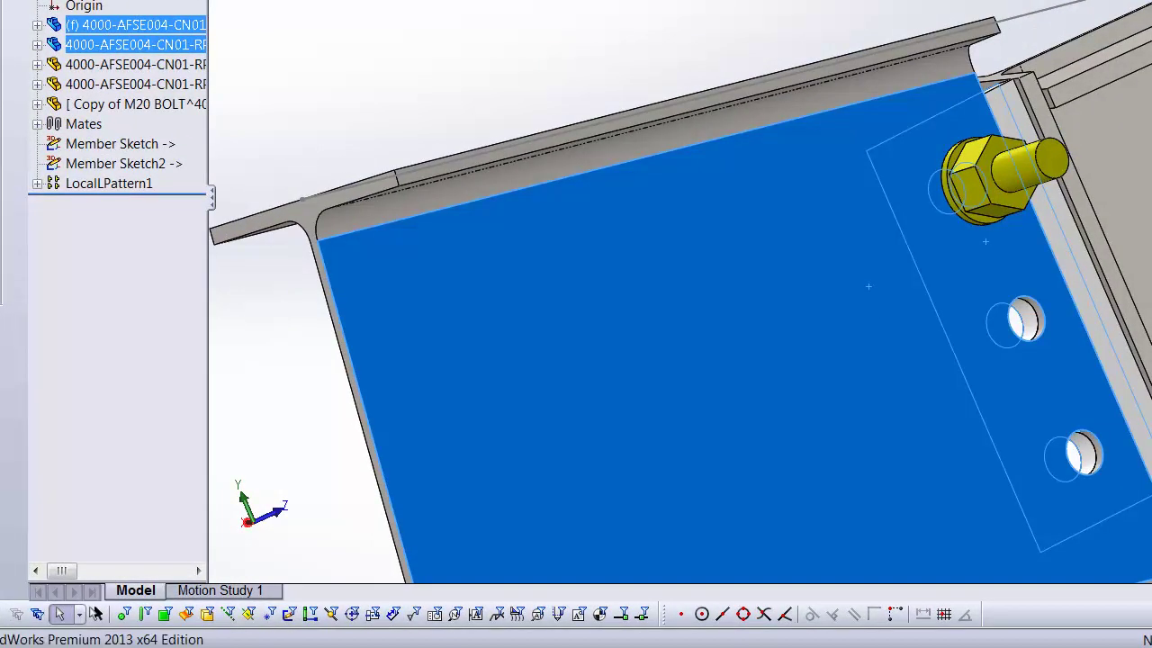
pyautogui.click(821, 1)
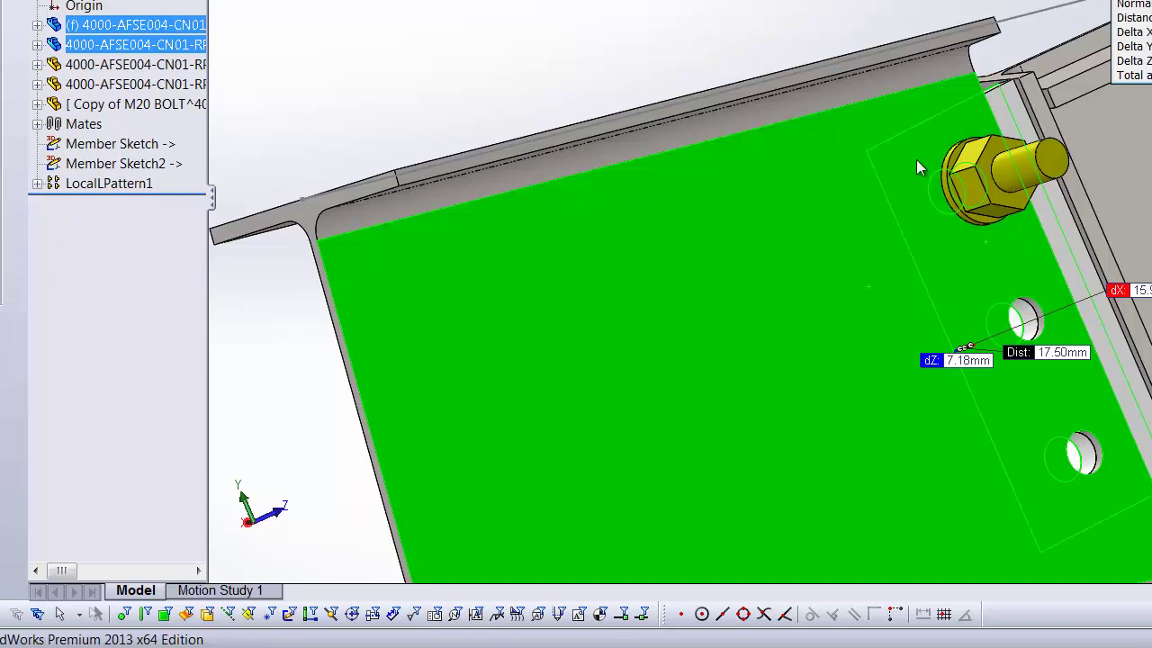
pyautogui.press('Escape')
# Remove the "Copy of" prefix from the virtual bolt's name so it starts with M20 BOLT
pyautogui.click(121, 109)
pyautogui.click(121, 110)
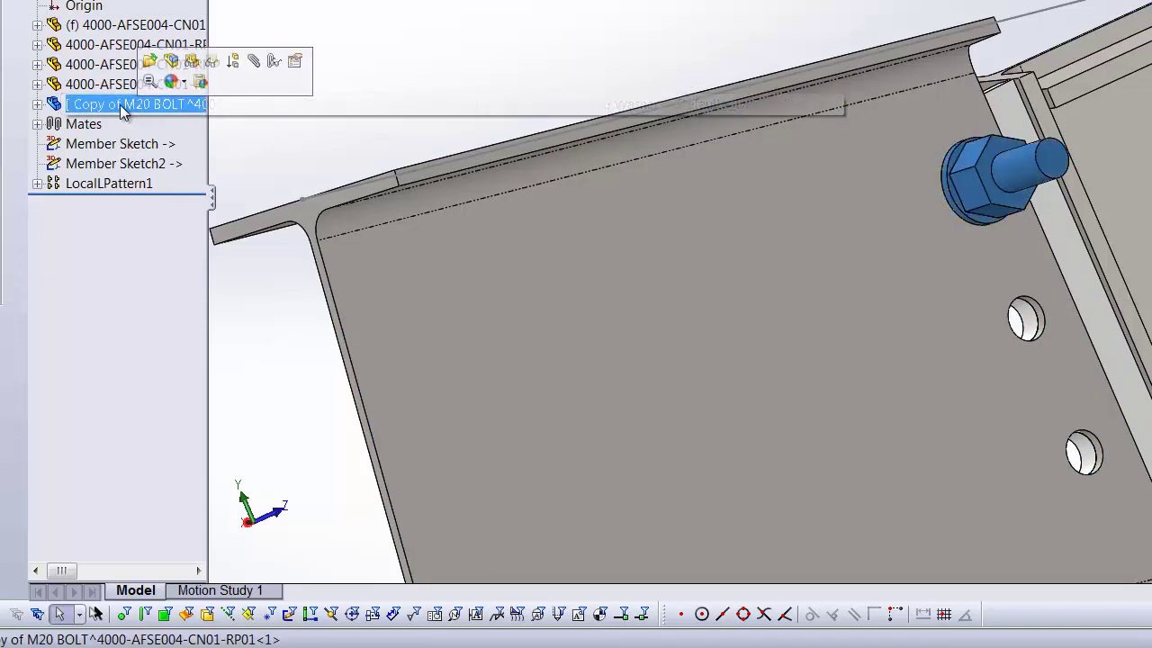
pyautogui.moveTo(82, 109); pyautogui.dragTo(7, 108)
pyautogui.press('Delete')
pyautogui.press('Return')
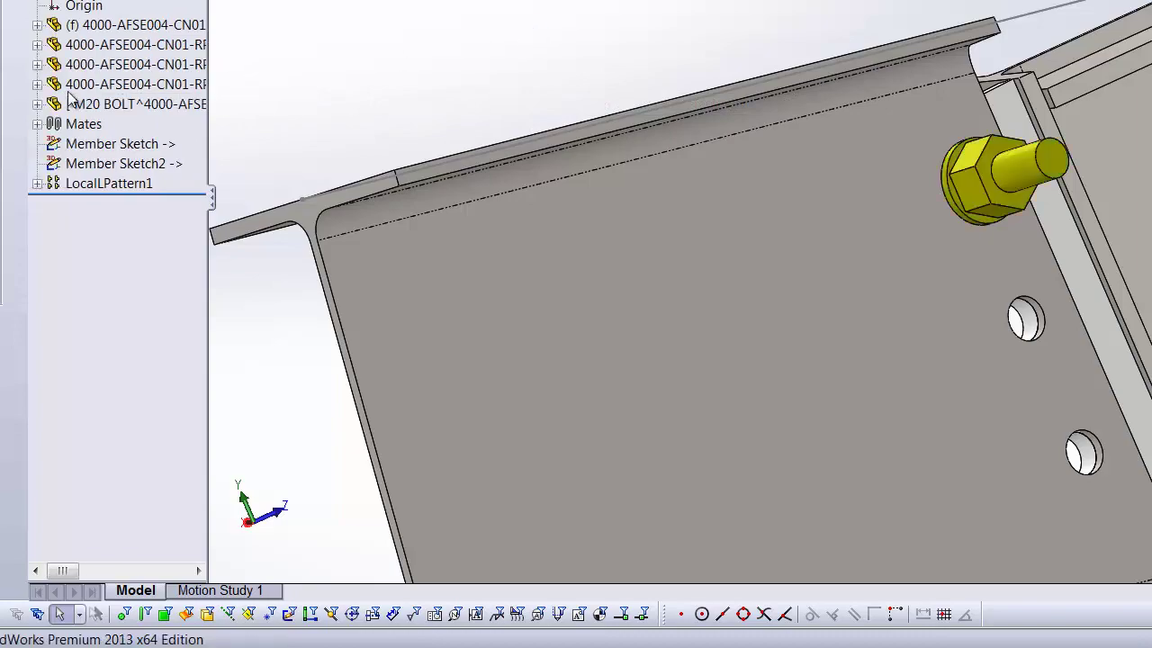
# Set the bolt's MATERIAL THICKNESS plane offset to 17.5 mm
pyautogui.click(37, 105)
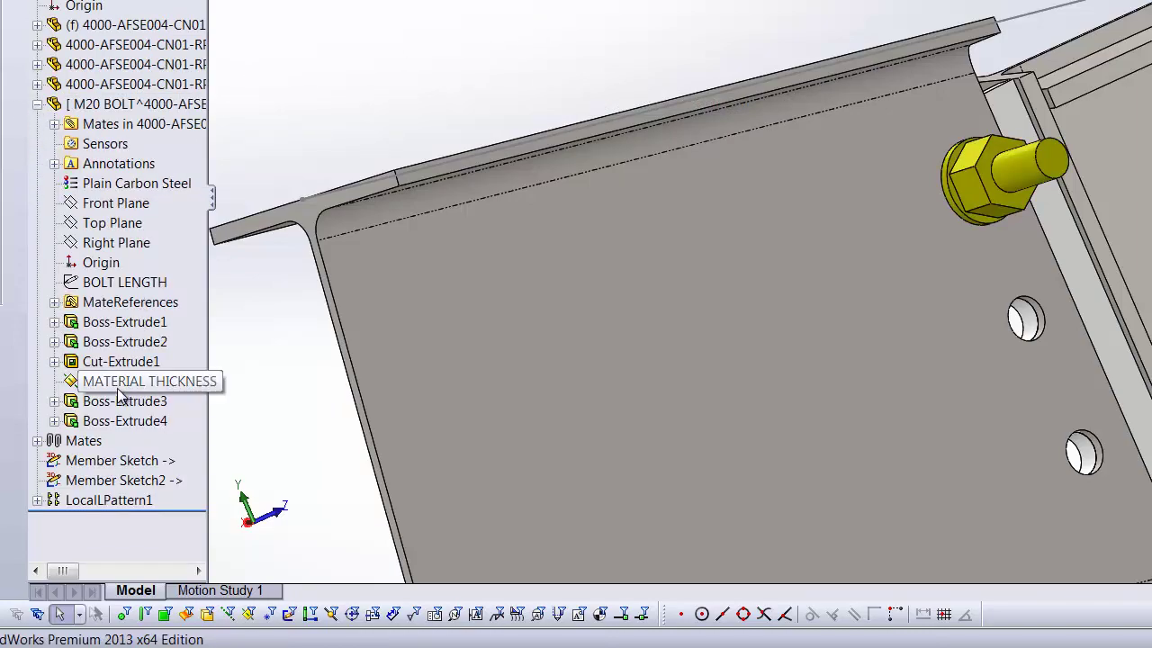
pyautogui.moveTo(1026, 261); pyautogui.dragTo(1016, 360, button='middle')
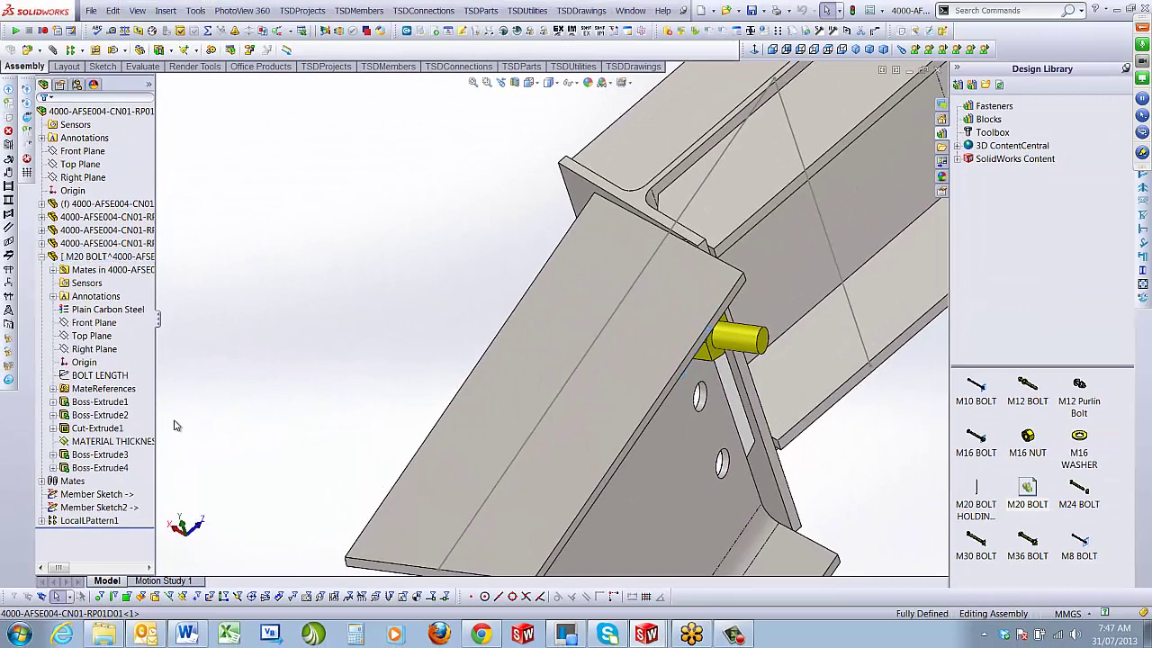
pyautogui.scroll(-5, 684, 328)
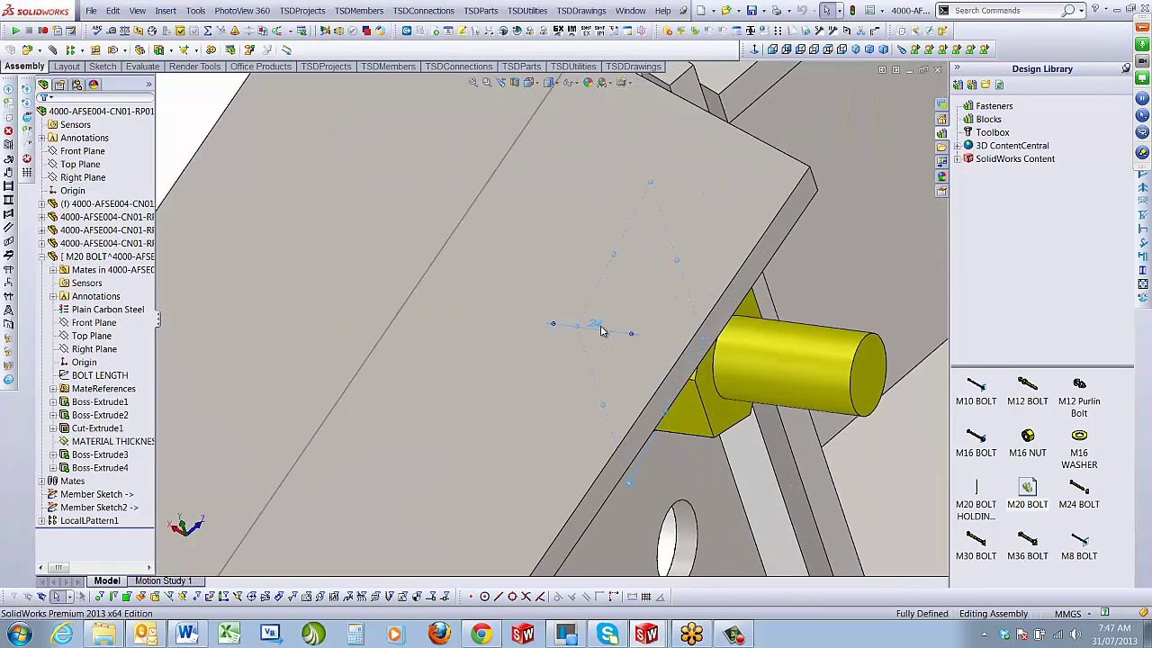
pyautogui.doubleClick(592, 324)
pyautogui.write('17.5')
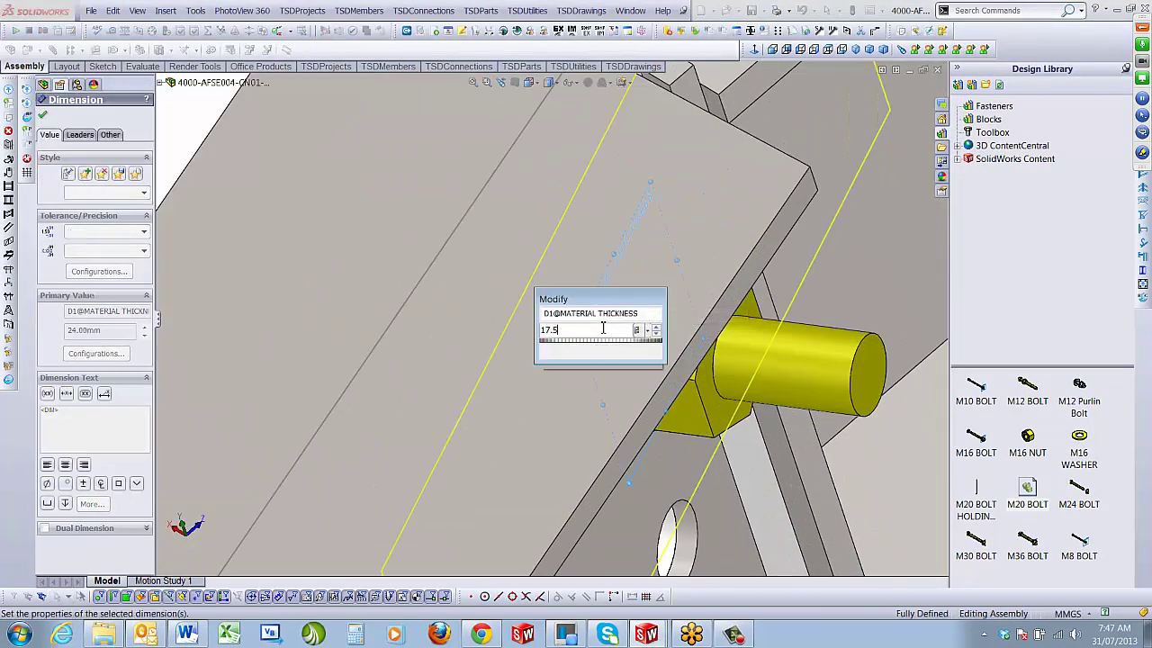
pyautogui.press('Return')
# Switch the bolt's configuration to M20 x 75 long 8.8 Galv Bolt, Nut and Washer
pyautogui.scroll(3, 646, 317)
pyautogui.rightClick(646, 318)
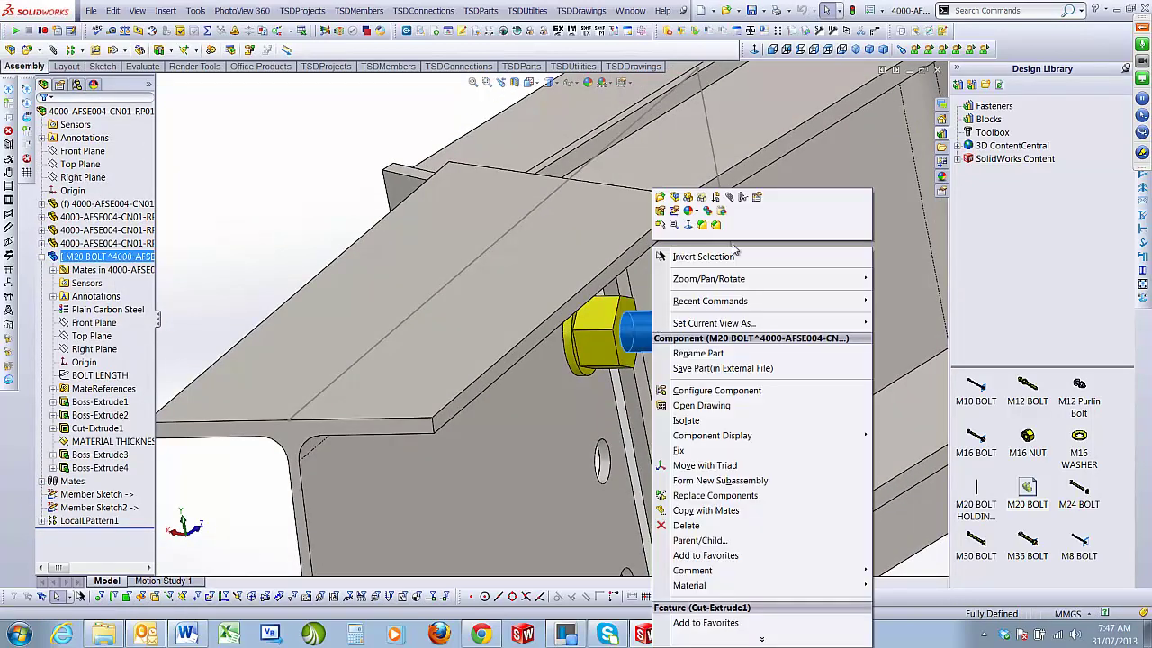
pyautogui.click(702, 436)
pyautogui.click(387, 463)
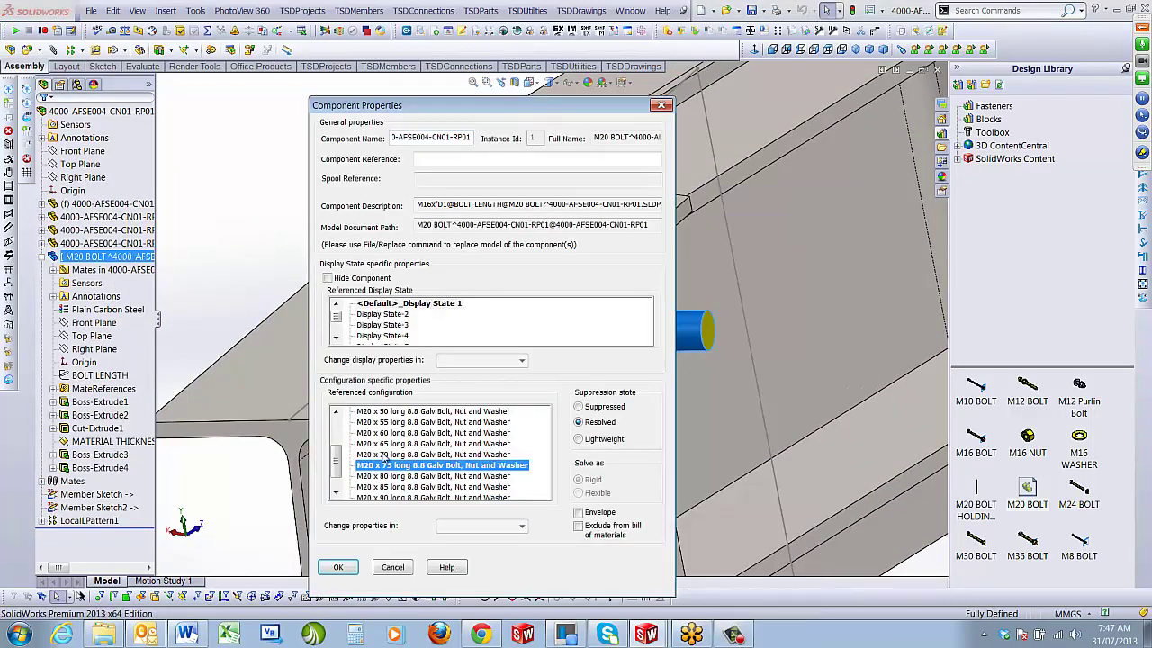
pyautogui.click(339, 567)
# Switch the bolt's configuration to M20 x 55 long 8.8 Galv Bolt, Nut and Washer
pyautogui.rightClick(699, 357)
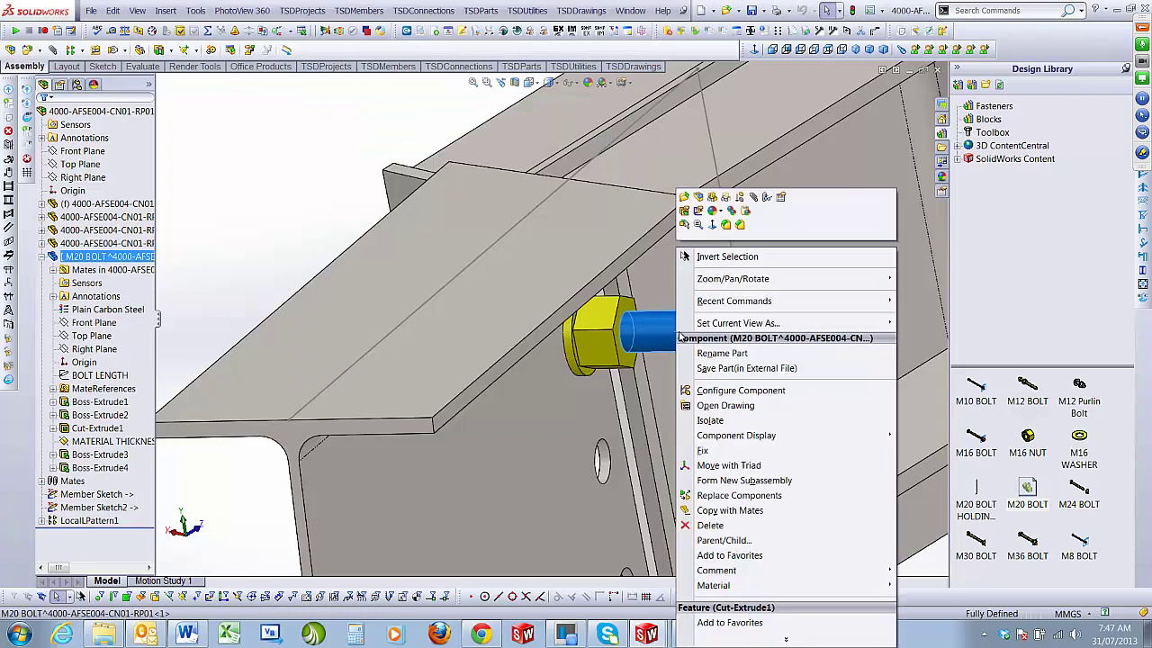
pyautogui.click(702, 436)
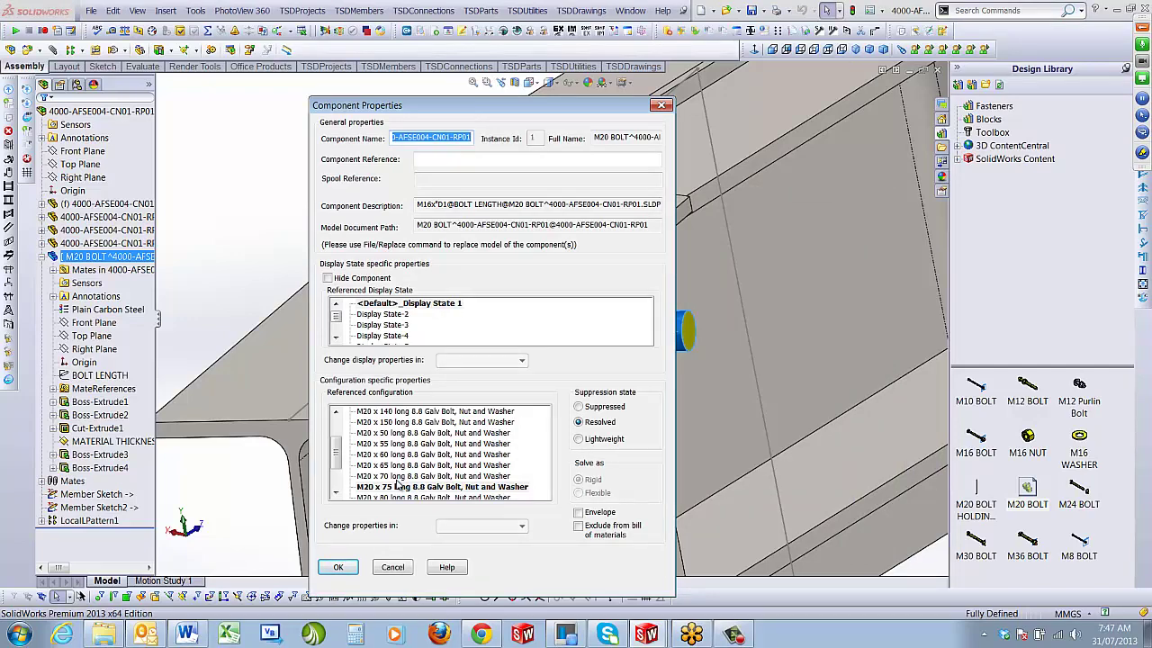
pyautogui.click(398, 444)
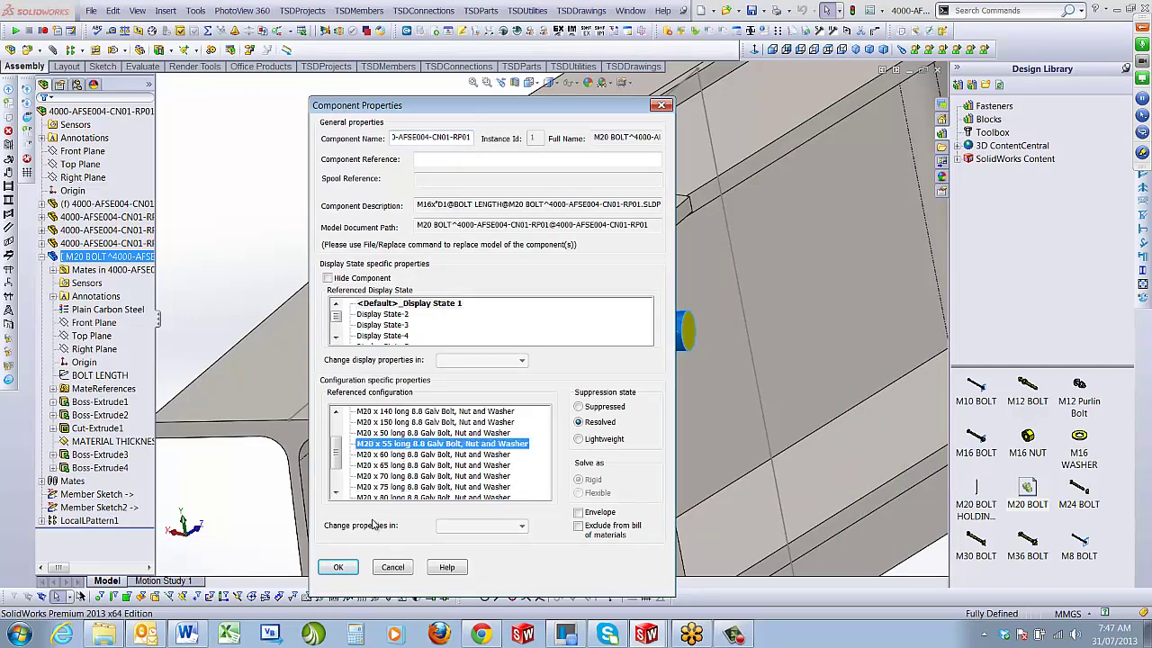
pyautogui.click(344, 565)
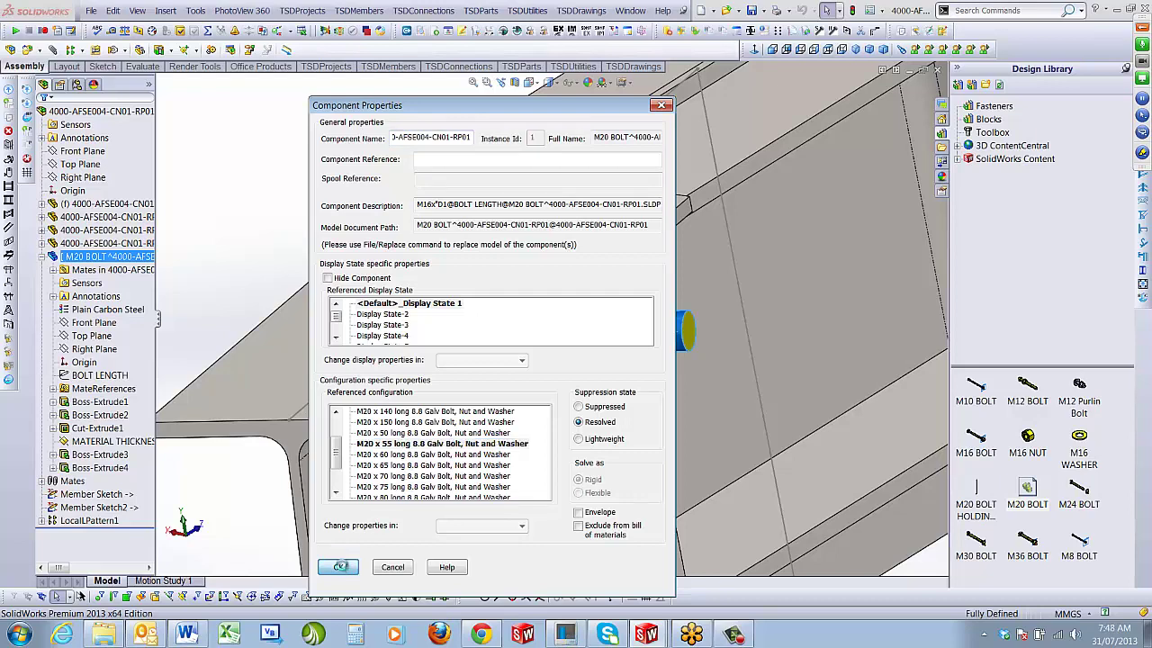
# Set up Copy with Mates for the M20 bolt, repeating its coincident and parallel mates
pyautogui.moveTo(605, 338); pyautogui.dragTo(722, 322, button='middle')
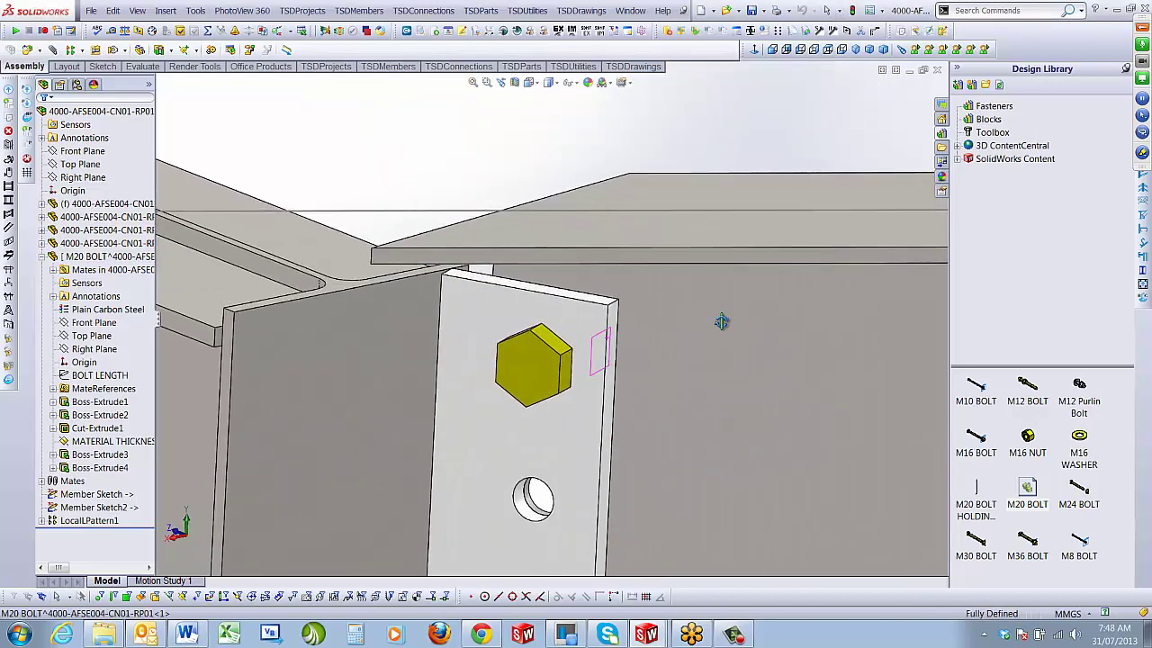
pyautogui.scroll(4, 616, 399)
pyautogui.scroll(-2, 614, 399)
pyautogui.moveTo(551, 372); pyautogui.dragTo(519, 299, button='middle')
pyautogui.rightClick(518, 298)
pyautogui.click(576, 510)
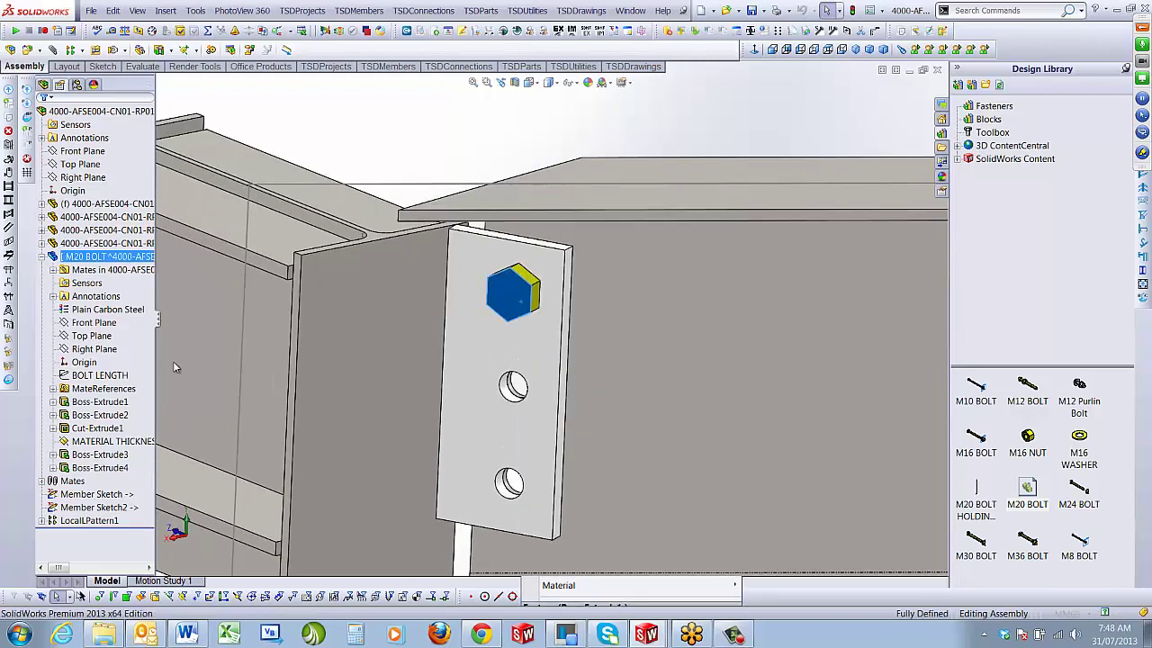
pyautogui.click(68, 389)
pyautogui.click(75, 445)
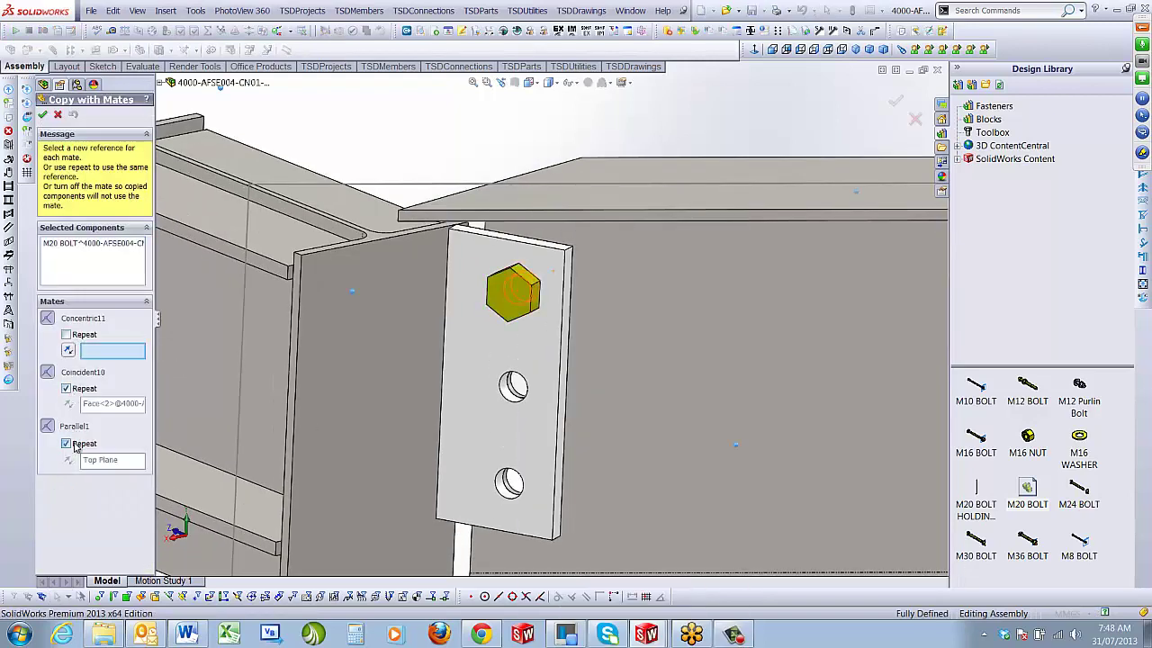
# Place concentric bolt copies in the middle and bottom holes of the three-hole plate and finish copying
pyautogui.scroll(-3, 478, 414)
pyautogui.click(519, 388)
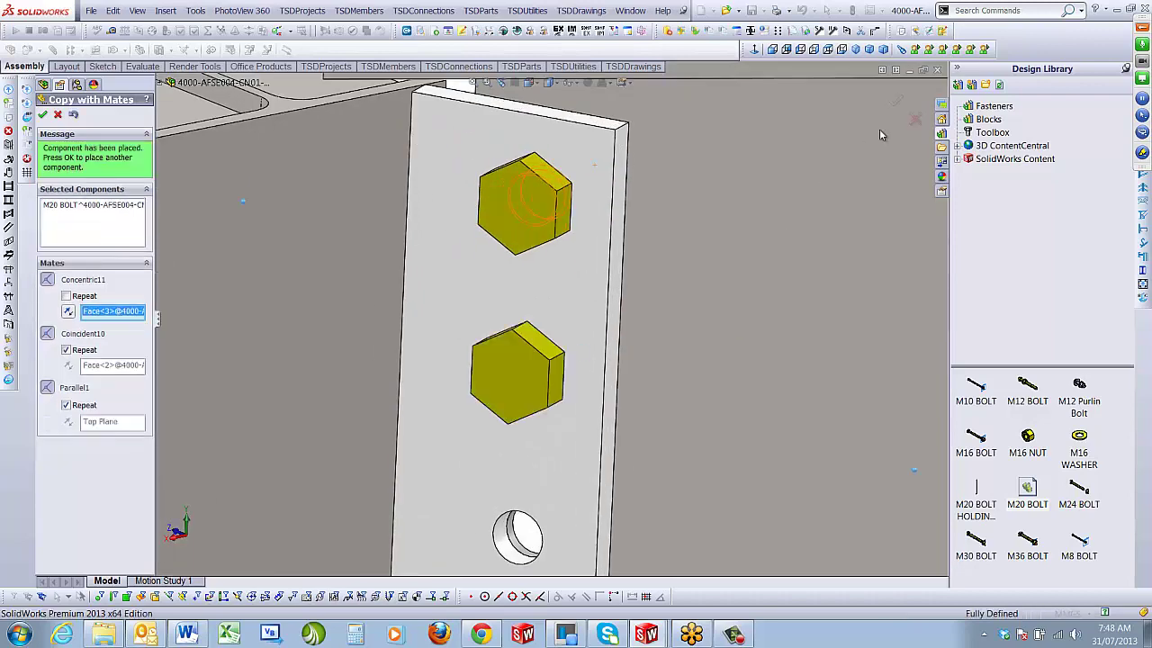
pyautogui.click(517, 539)
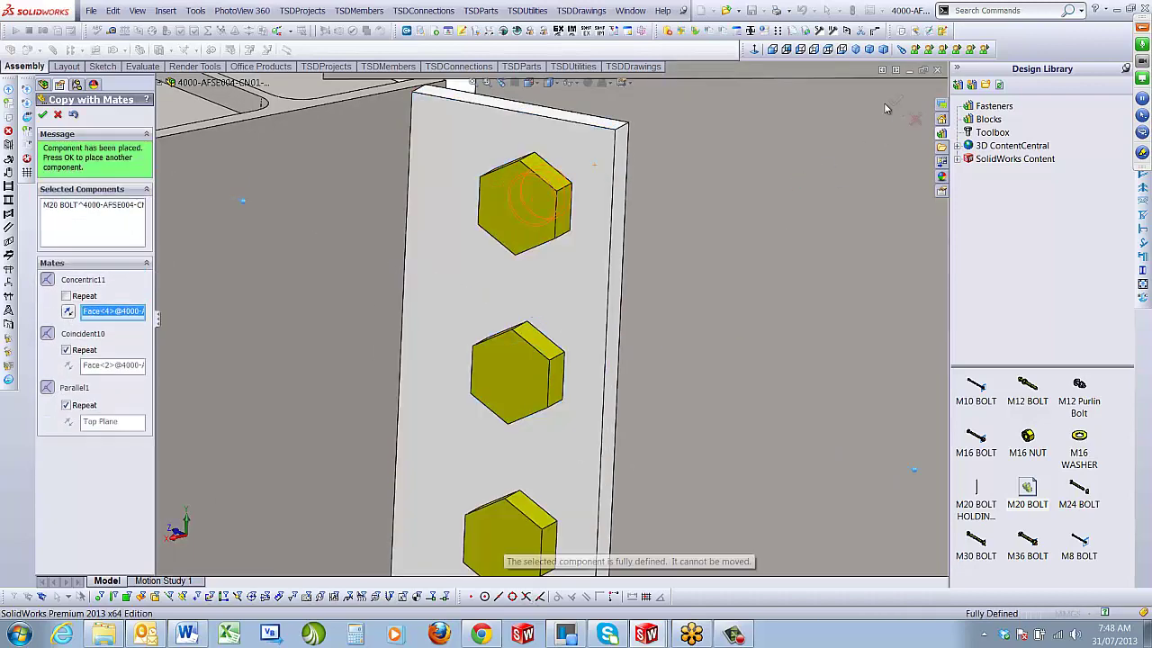
pyautogui.click(42, 115)
# Inspect the three-bolt rafter-to-column connection from several sides and return to the isometric view
pyautogui.scroll(8, 620, 342)
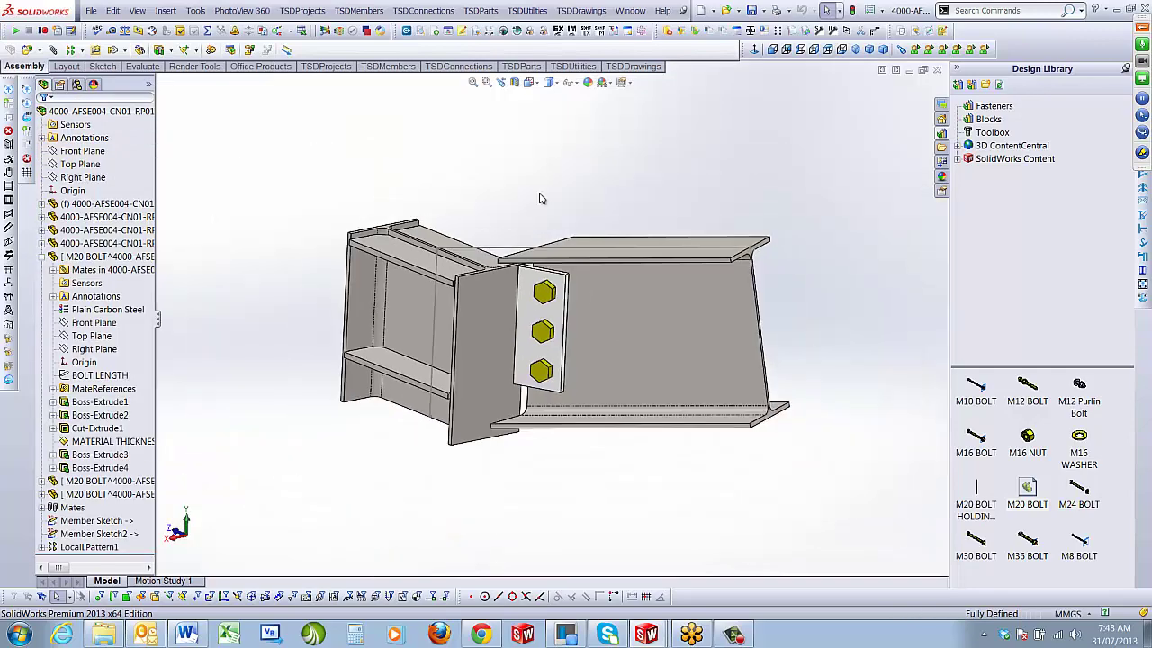
pyautogui.moveTo(549, 315); pyautogui.dragTo(620, 308, button='middle')
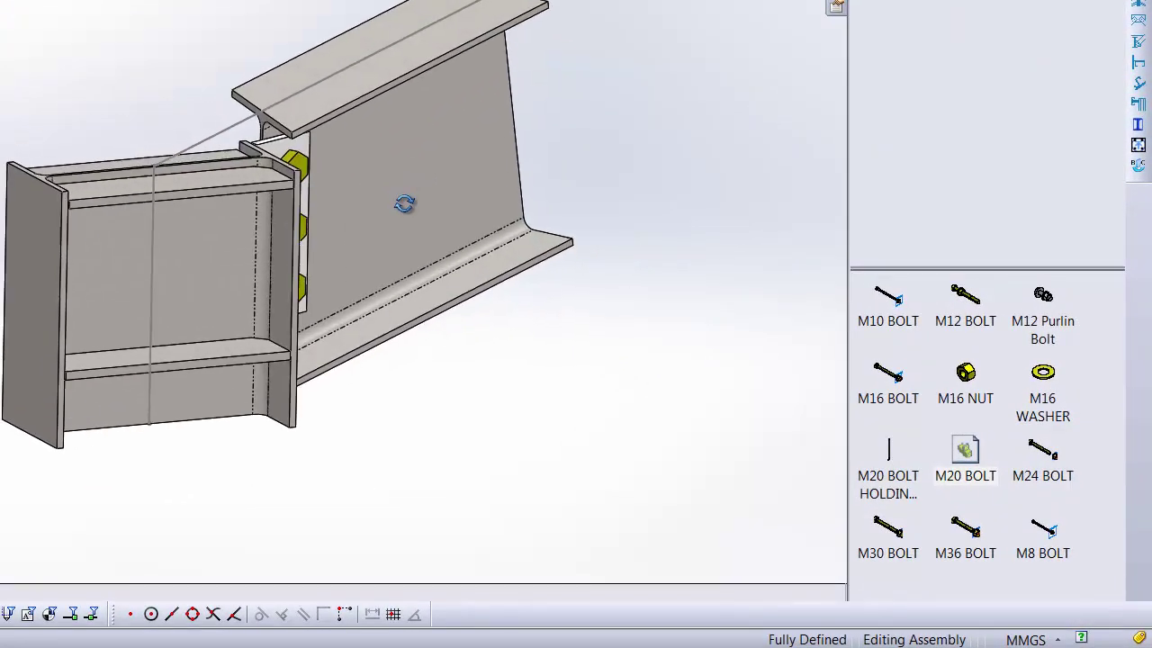
pyautogui.moveTo(404, 203); pyautogui.dragTo(230, 215, button='middle')
pyautogui.click(131, 243)
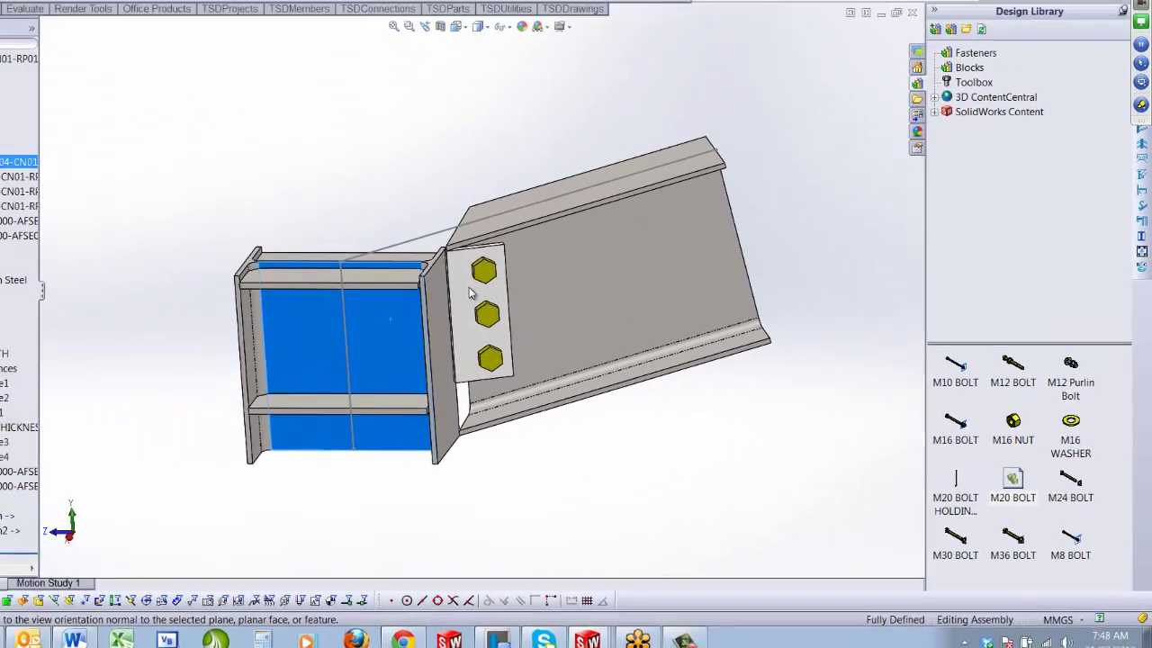
pyautogui.moveTo(551, 321); pyautogui.dragTo(540, 341, button='middle')
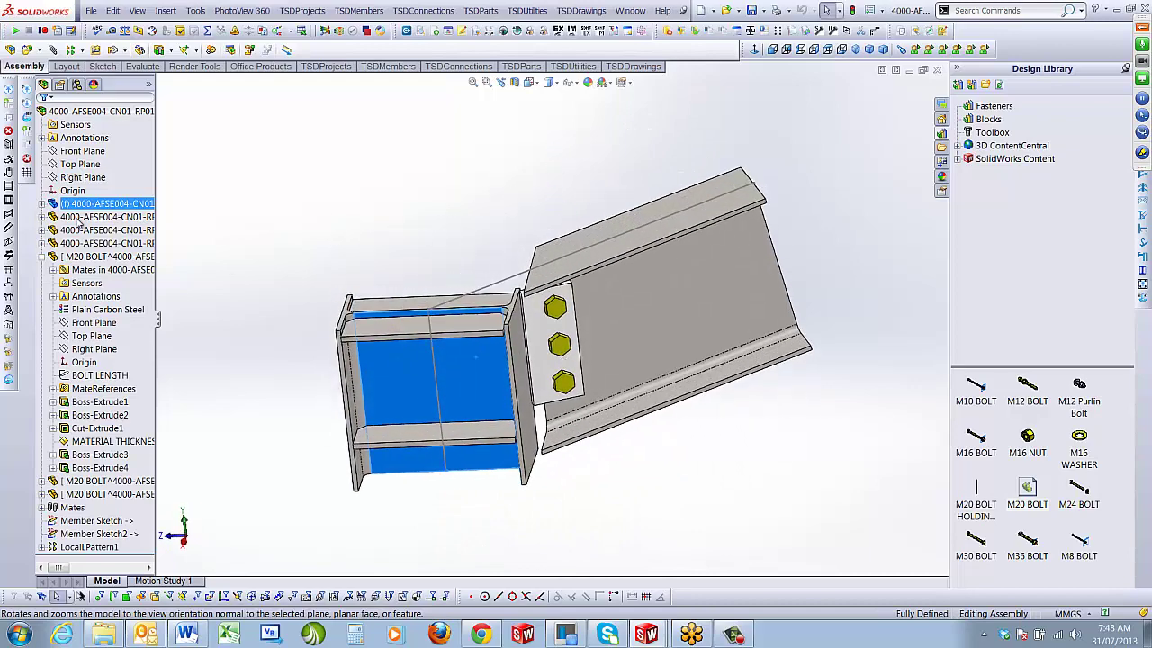
pyautogui.click(42, 257)
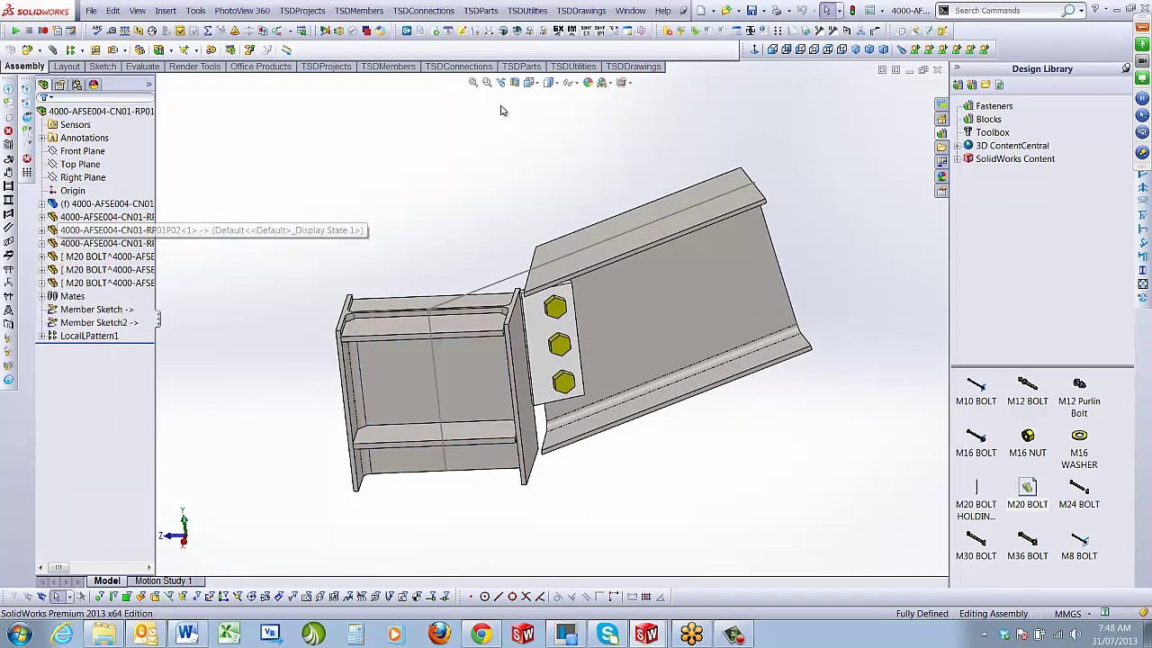
pyautogui.click(855, 50)
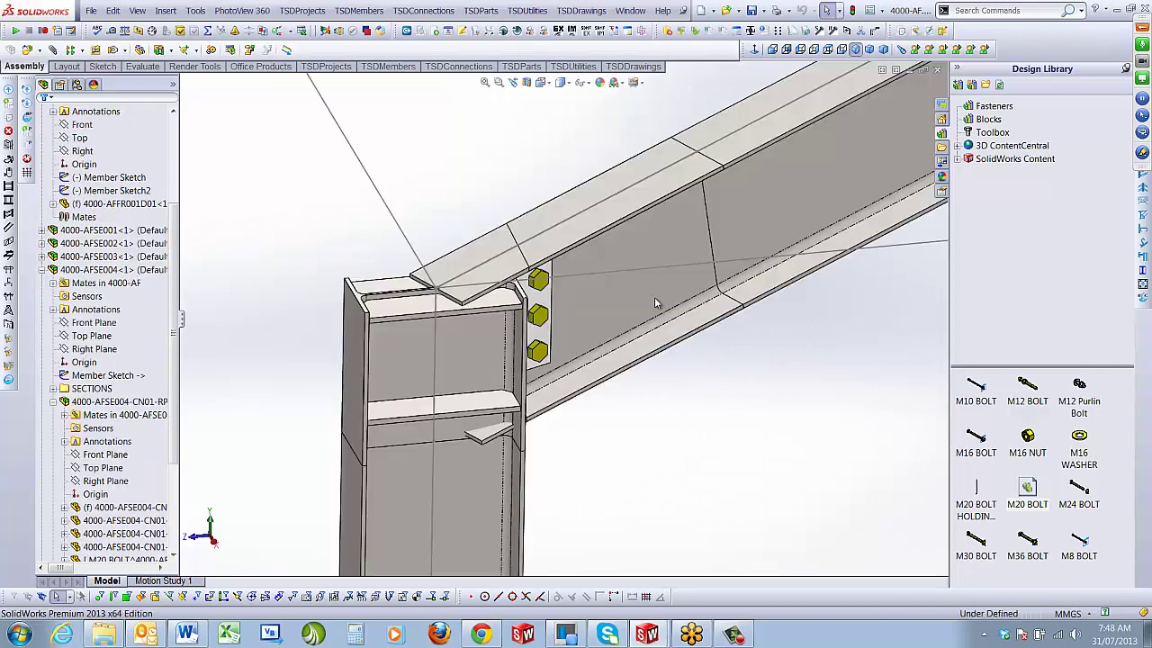
# Examine the bolted rafter-to-column connection and the mates of rafter assembly 4000-AFSE005 in the parent assembly
pyautogui.moveTo(537, 320); pyautogui.dragTo(860, 330, button='middle')
pyautogui.moveTo(688, 287); pyautogui.dragTo(667, 313, button='middle')
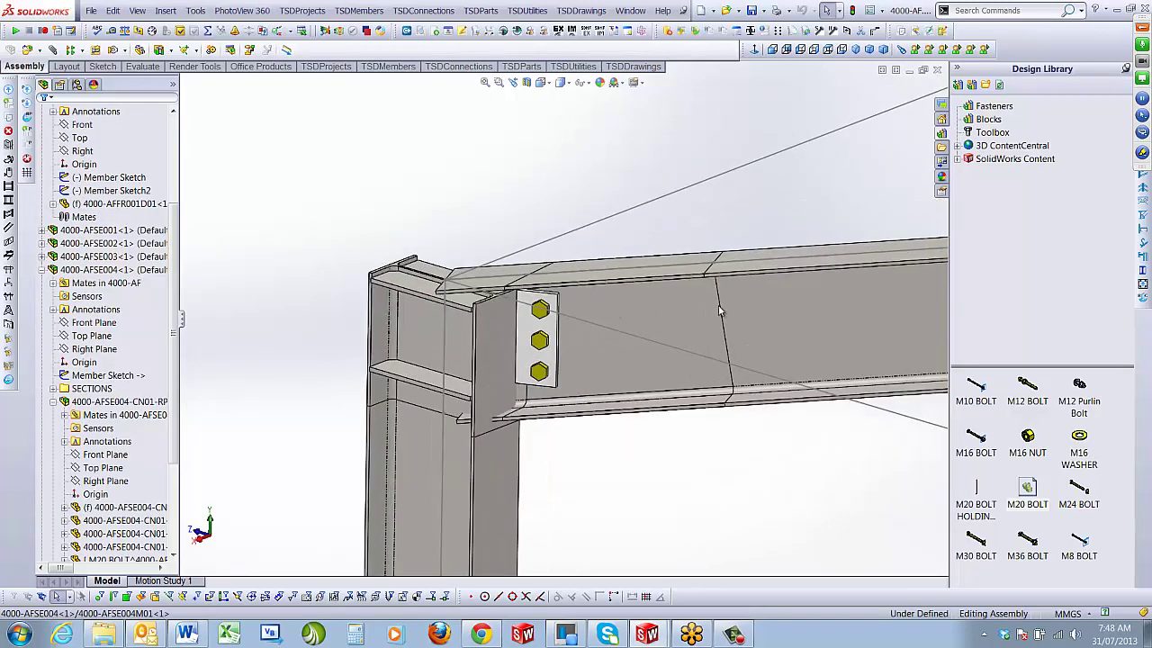
pyautogui.scroll(-2, 519, 327)
pyautogui.scroll(1, 832, 311)
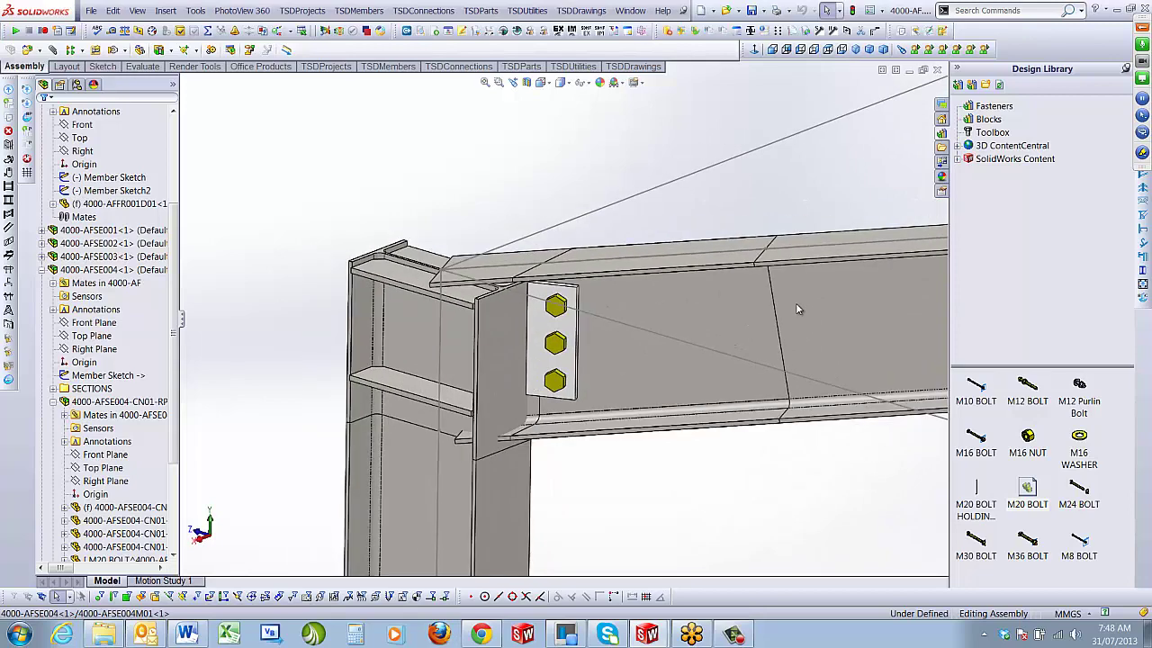
pyautogui.click(795, 303)
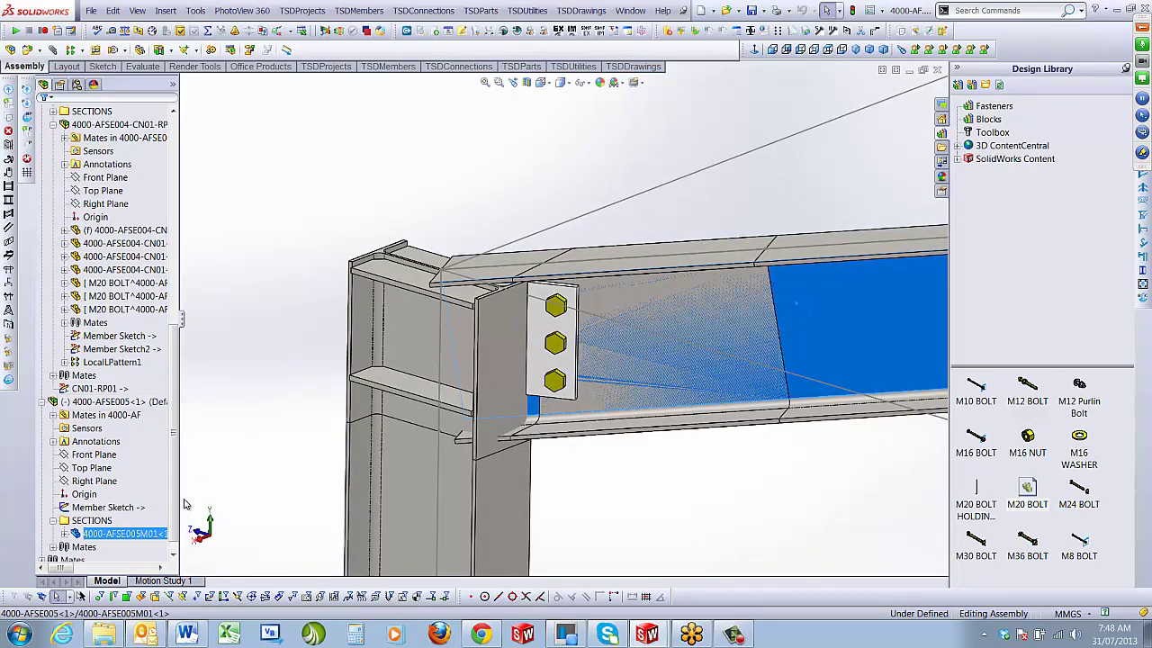
pyautogui.click(120, 402)
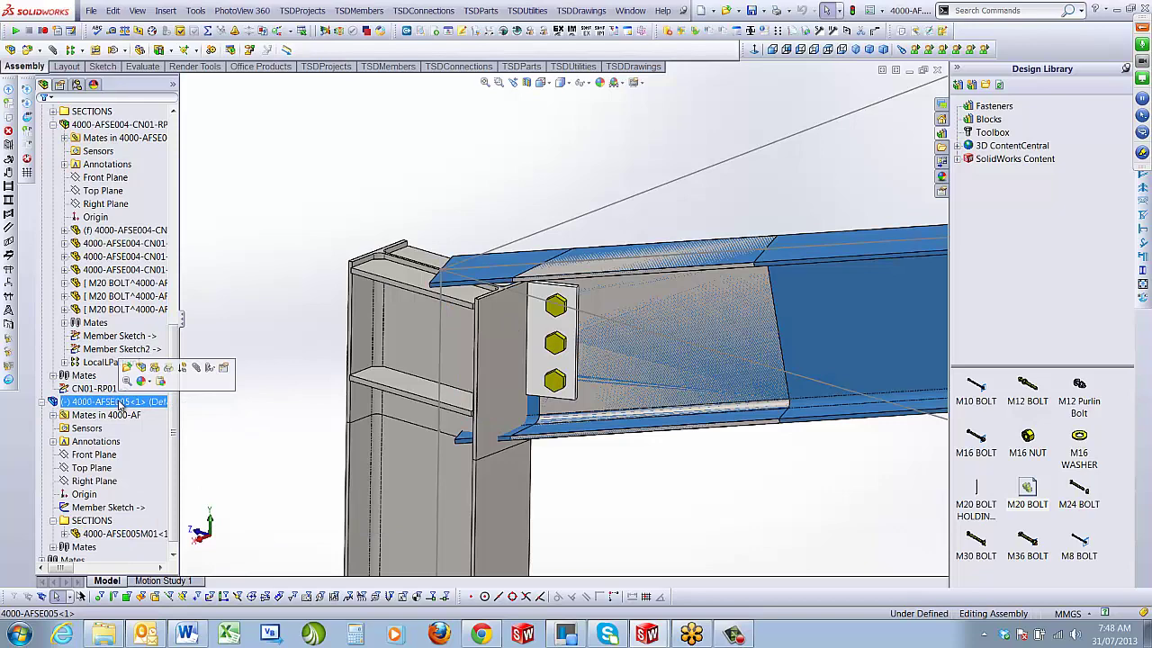
pyautogui.click(858, 301)
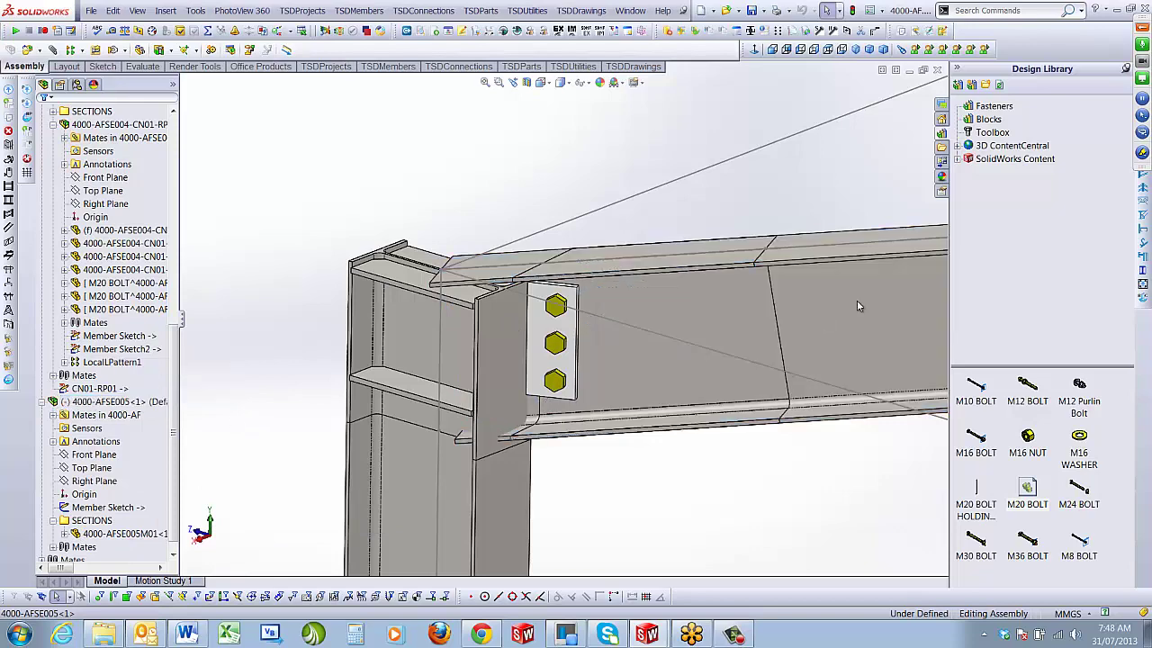
pyautogui.click(106, 405)
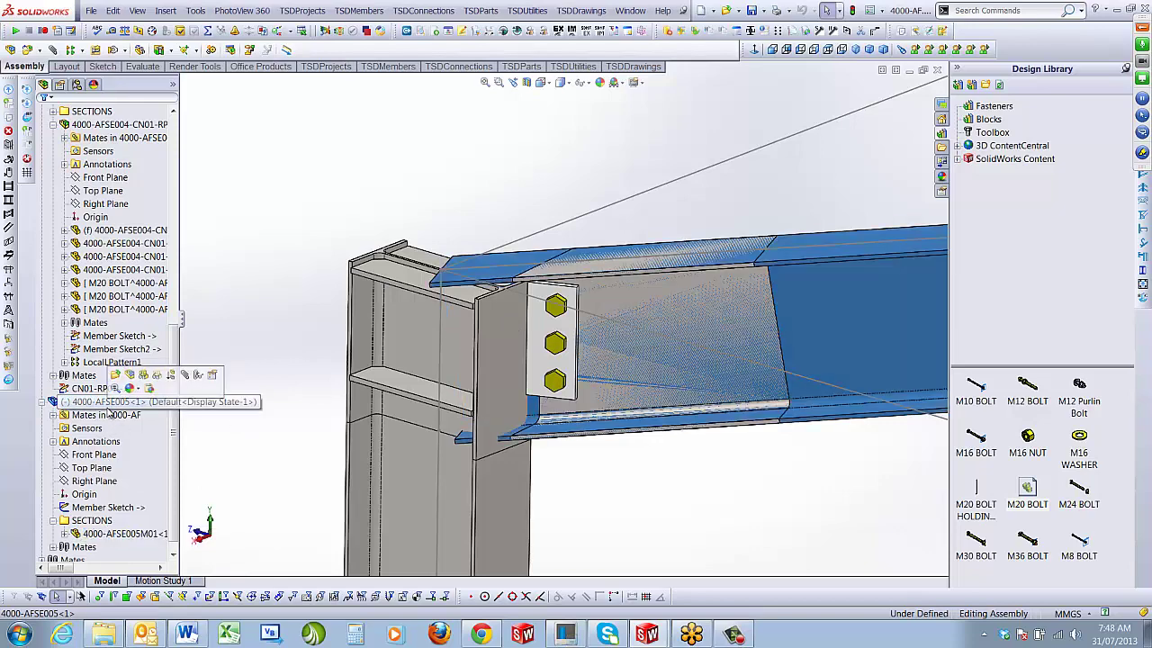
pyautogui.click(54, 416)
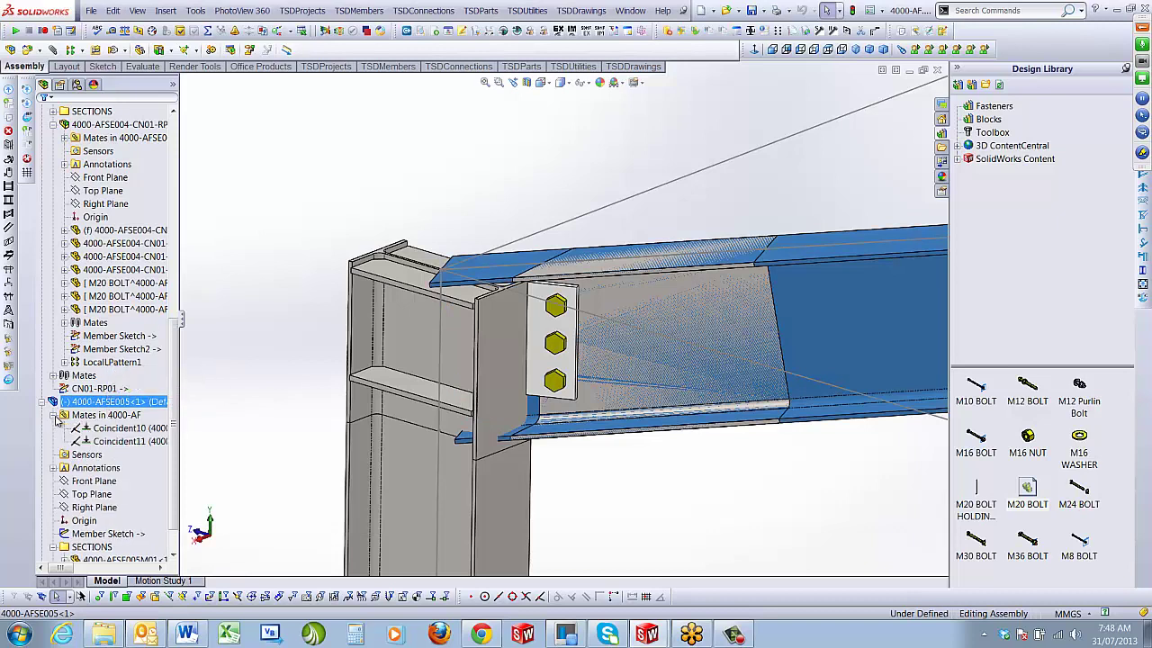
pyautogui.click(54, 415)
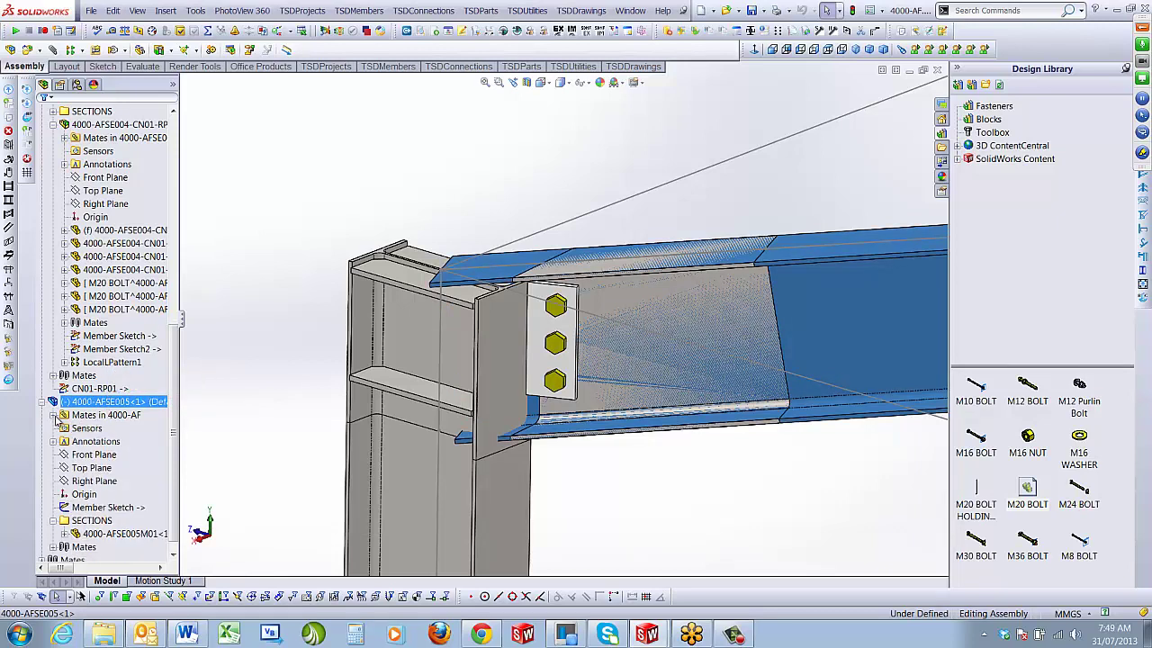
pyautogui.press('Escape')
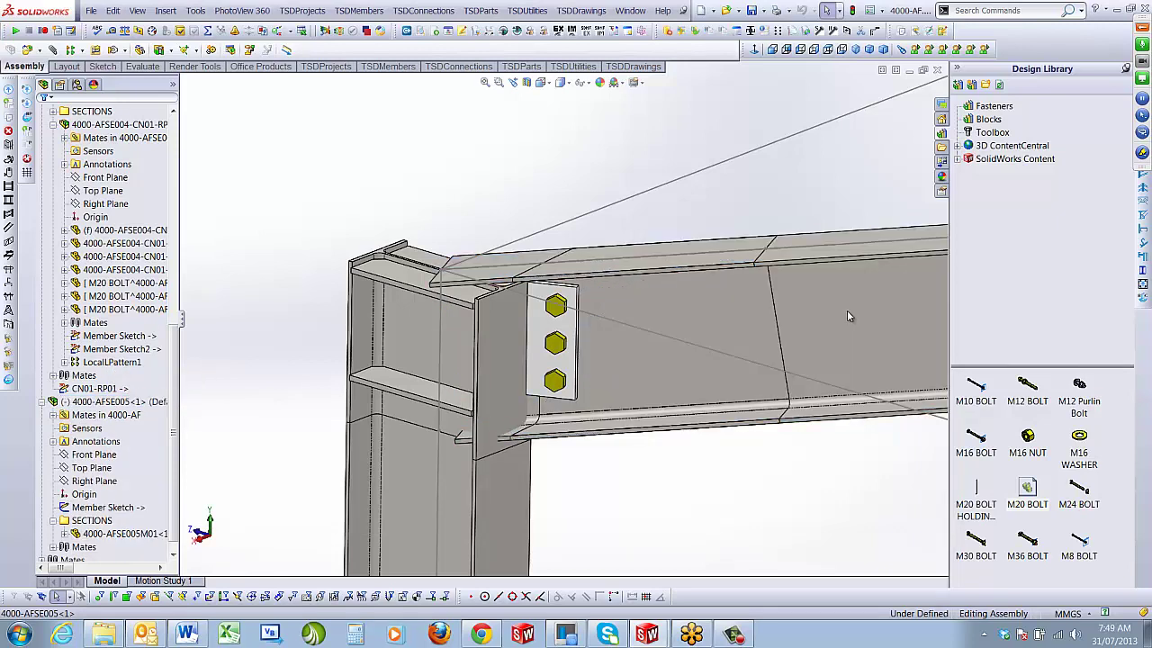
# Mate the Front Plane of rafter assembly 4000-AFSE005 coincident with Plane1 of 4000-AFFR001D01
pyautogui.click(117, 401)
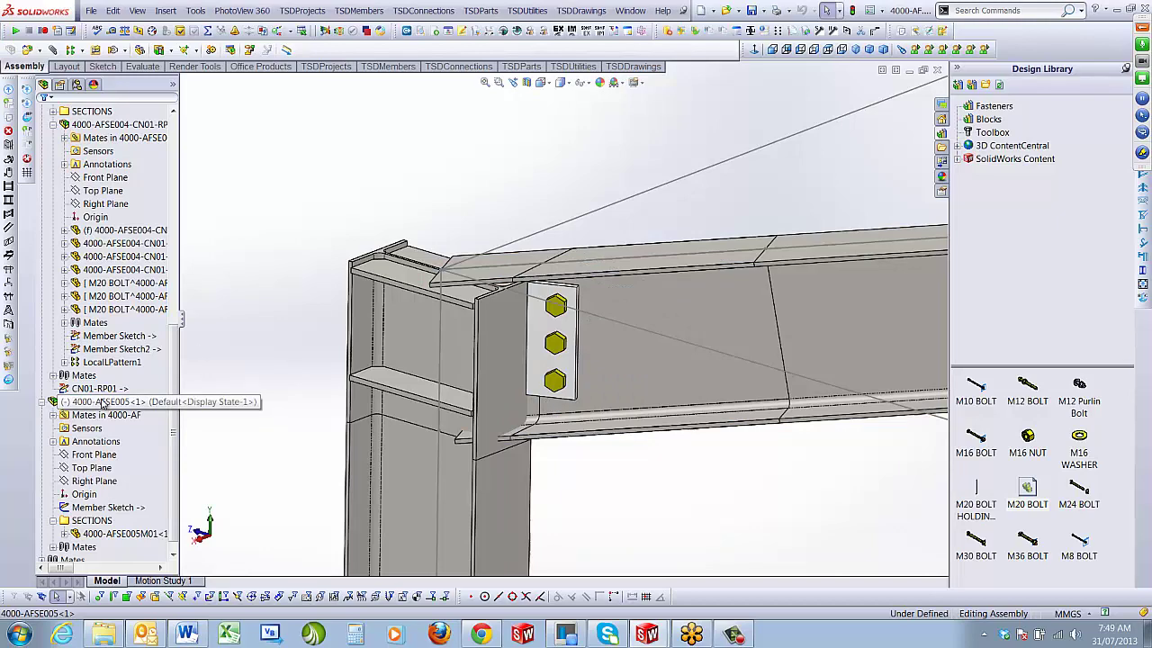
pyautogui.click(95, 454)
pyautogui.moveTo(177, 366); pyautogui.dragTo(197, 160)
pyautogui.click(53, 349)
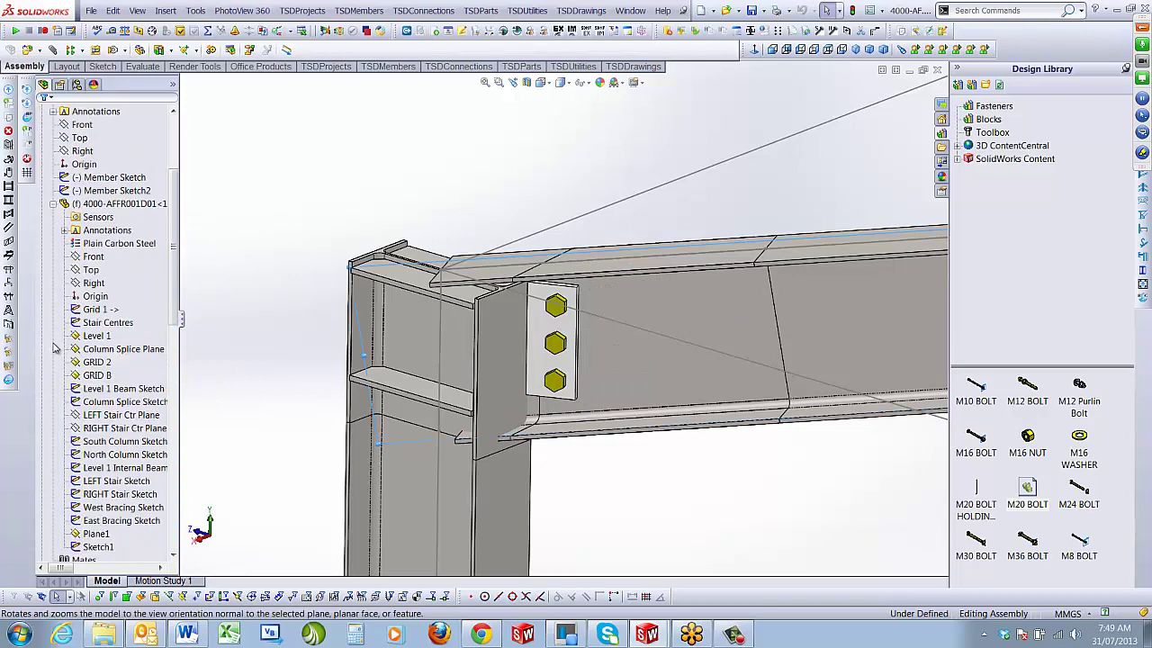
pyautogui.click(111, 535)
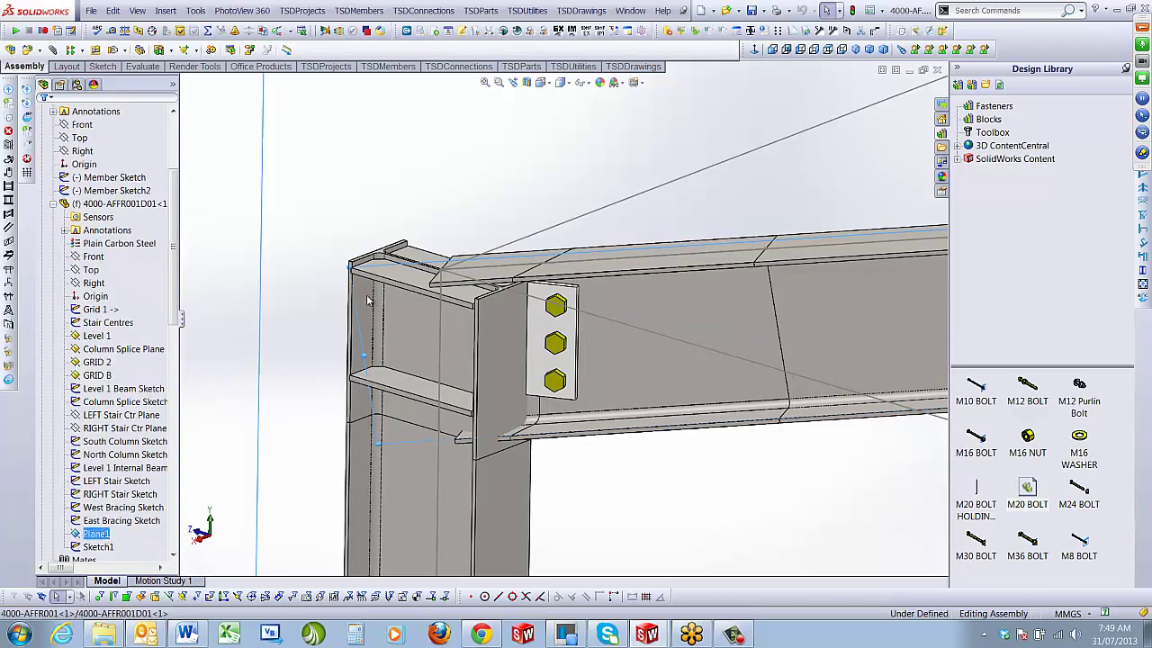
pyautogui.press('s')
pyautogui.click(378, 321)
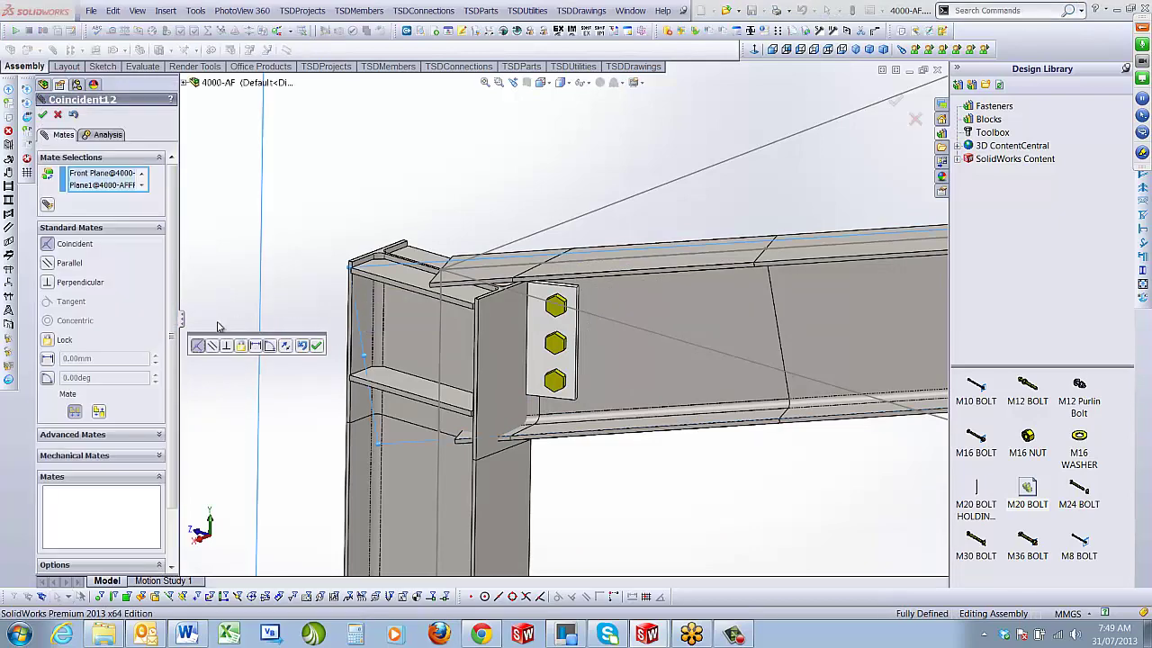
pyautogui.click(42, 114)
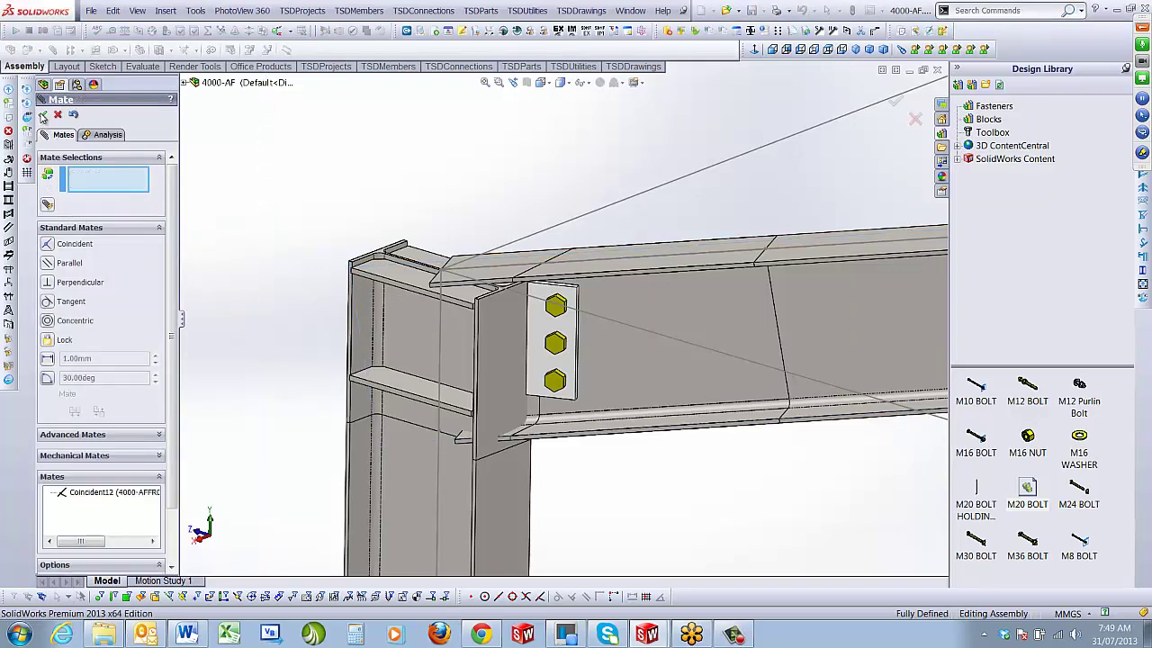
pyautogui.click(42, 114)
pyautogui.click(903, 345)
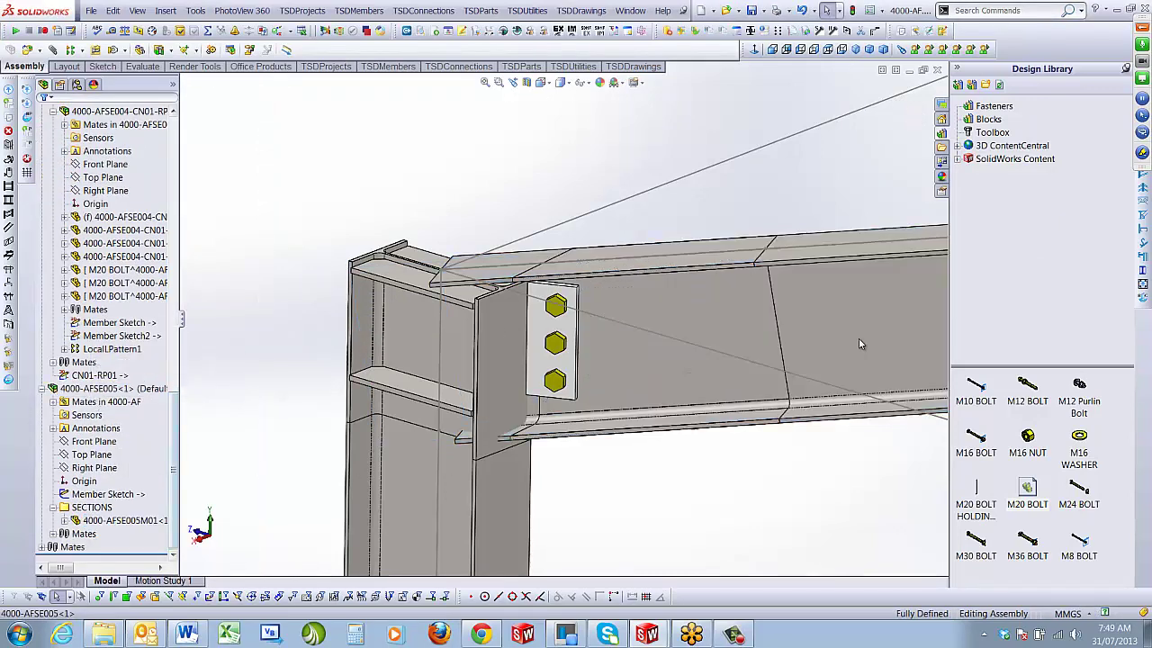
# Try moving the rafter, then select the three-hole plate and locate its connection subassembly under 4000-AFSE004 in the tree
pyautogui.moveTo(861, 345); pyautogui.dragTo(795, 322)
pyautogui.click(812, 319)
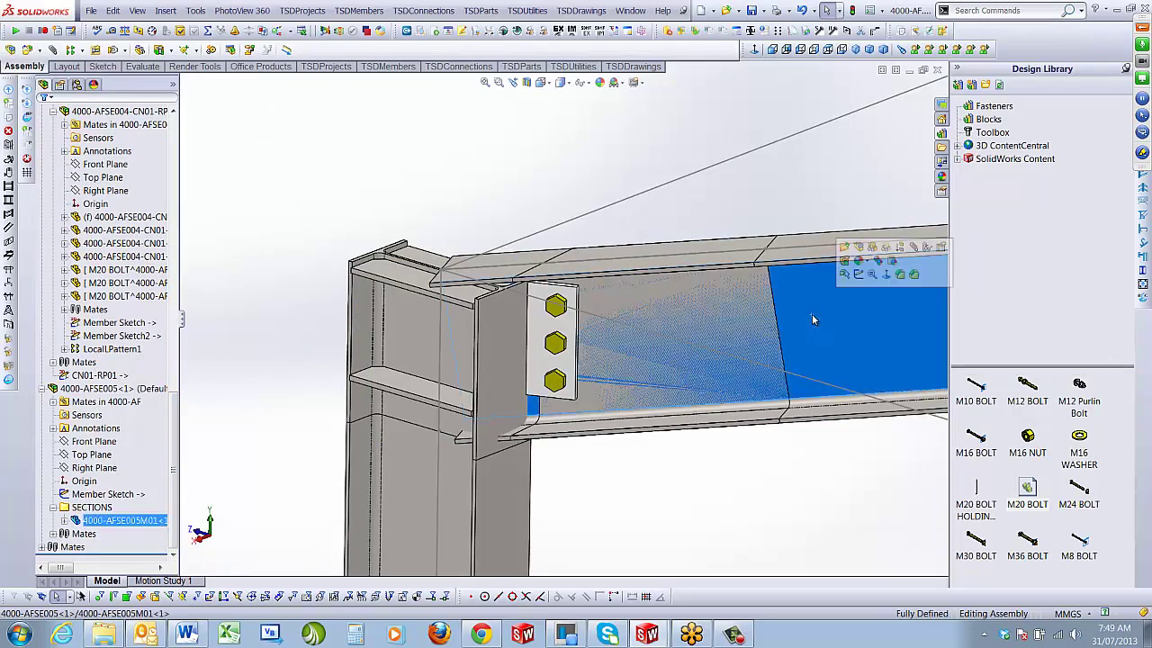
pyautogui.click(540, 362)
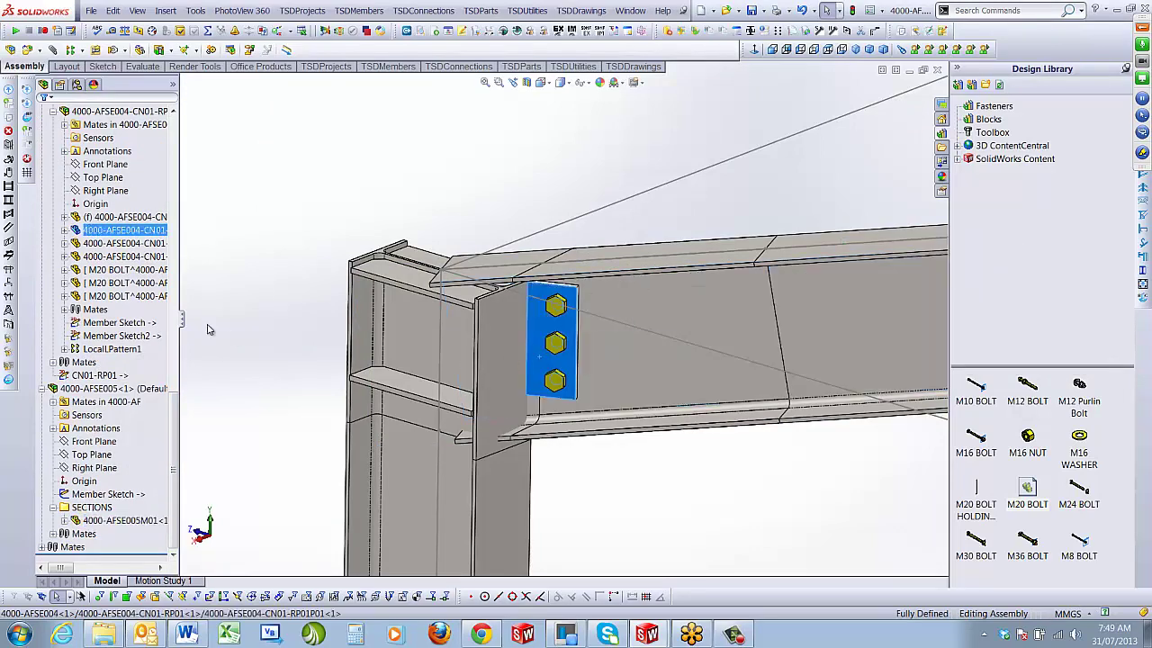
pyautogui.scroll(2, 114, 316)
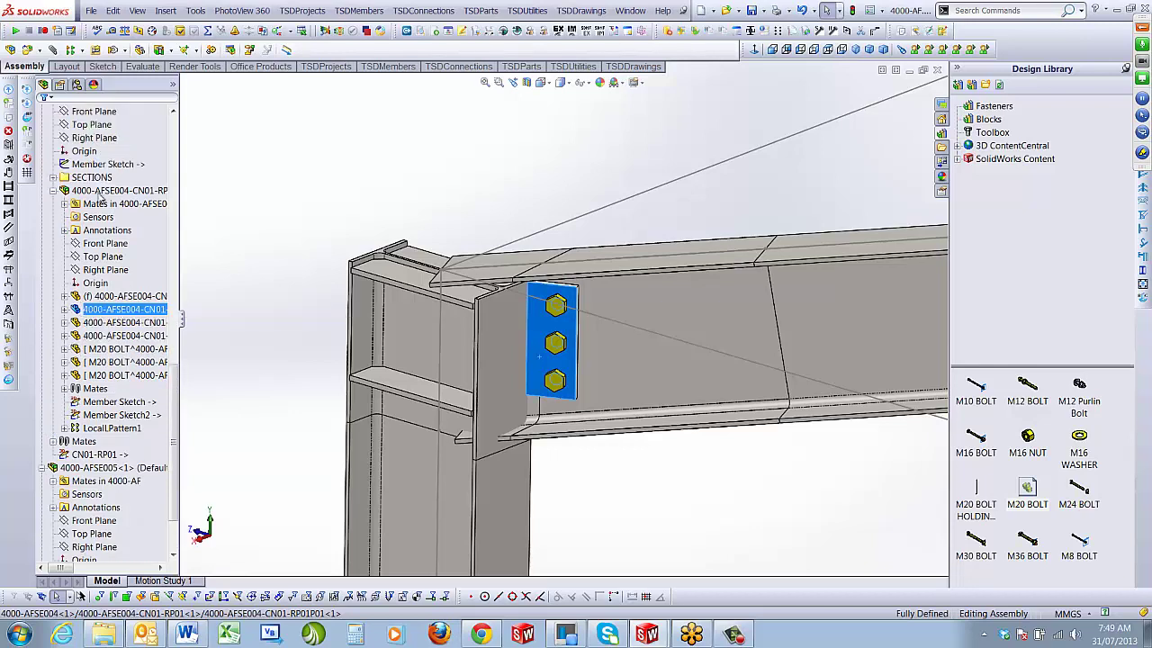
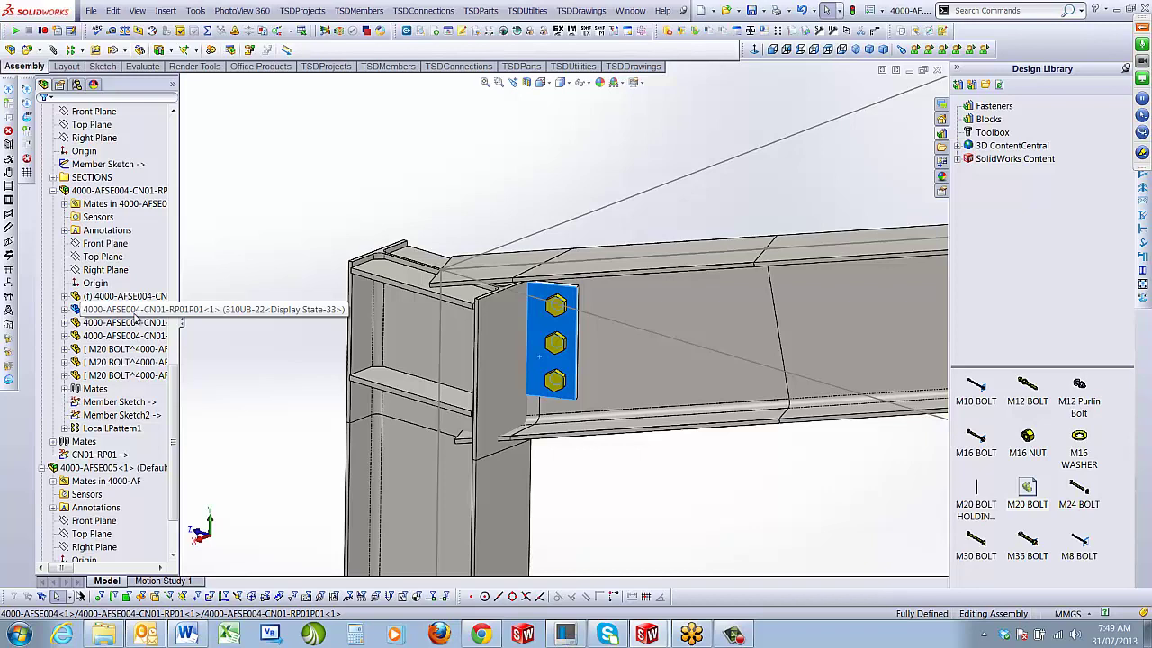
# Examine the connection's dummy part, its Plane3, and how the dummy beam stub overlaps rafter member 4000-AFSE005M01
pyautogui.click(501, 334)
pyautogui.click(603, 300)
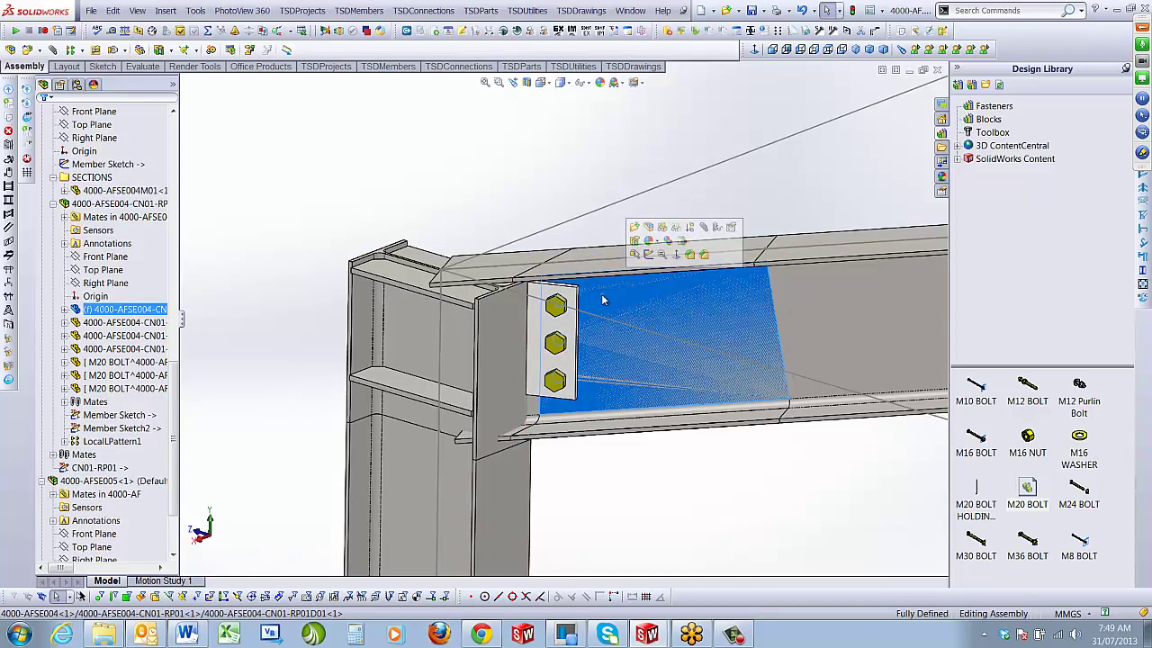
pyautogui.click(75, 309)
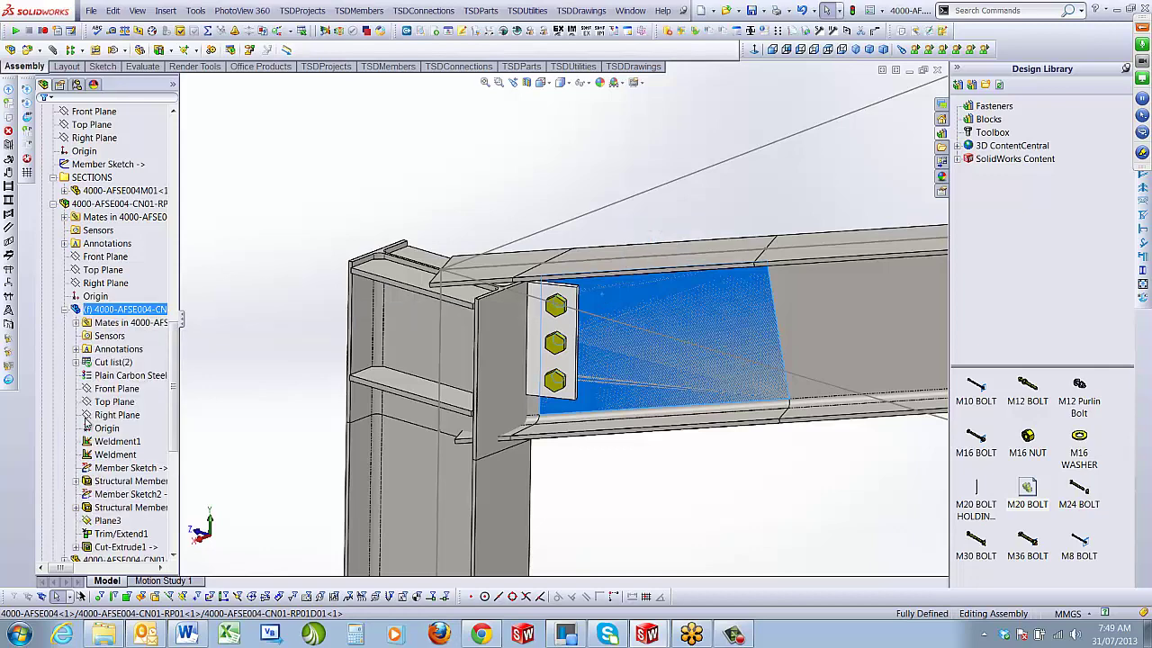
pyautogui.click(107, 521)
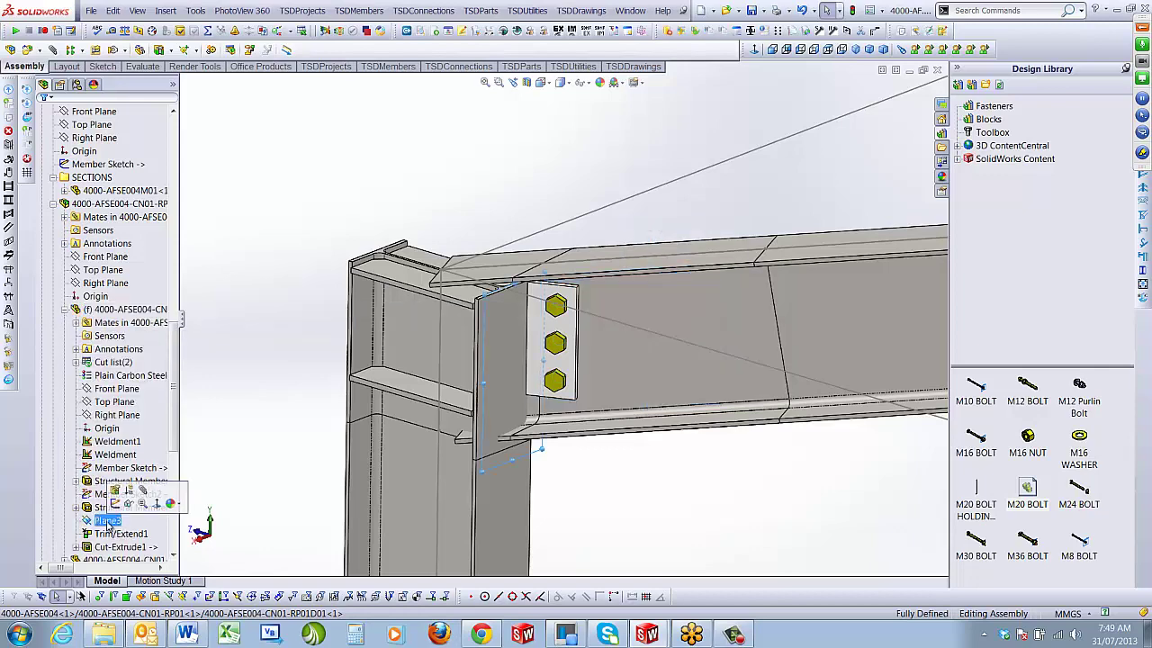
pyautogui.scroll(-6, 112, 449)
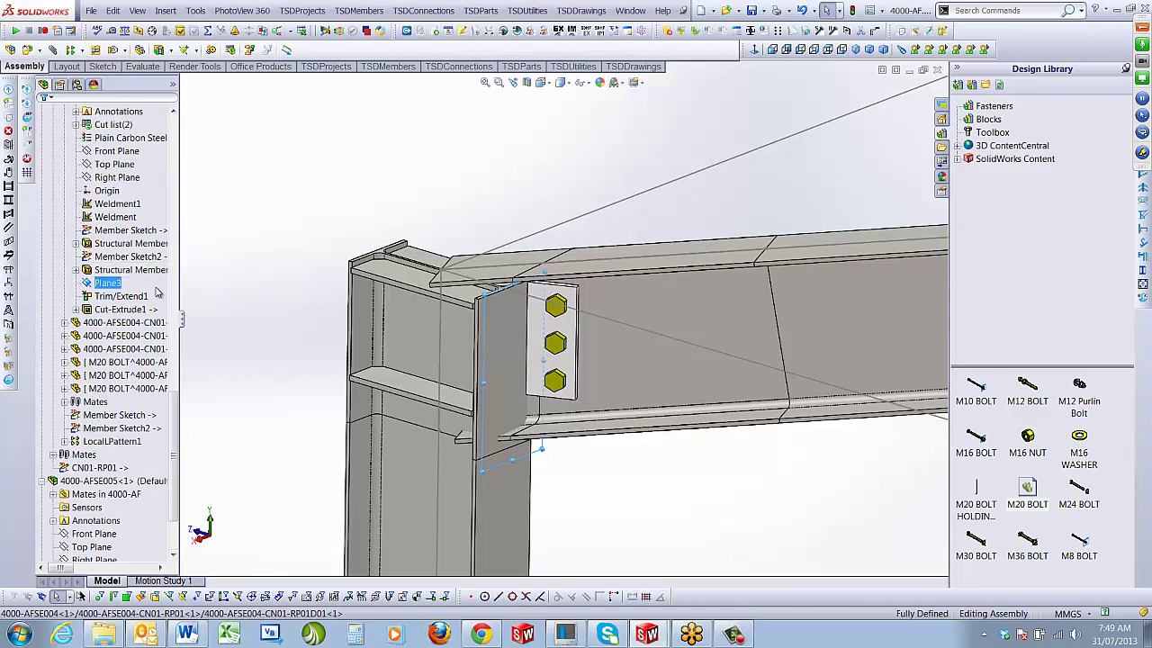
pyautogui.scroll(-2, 140, 418)
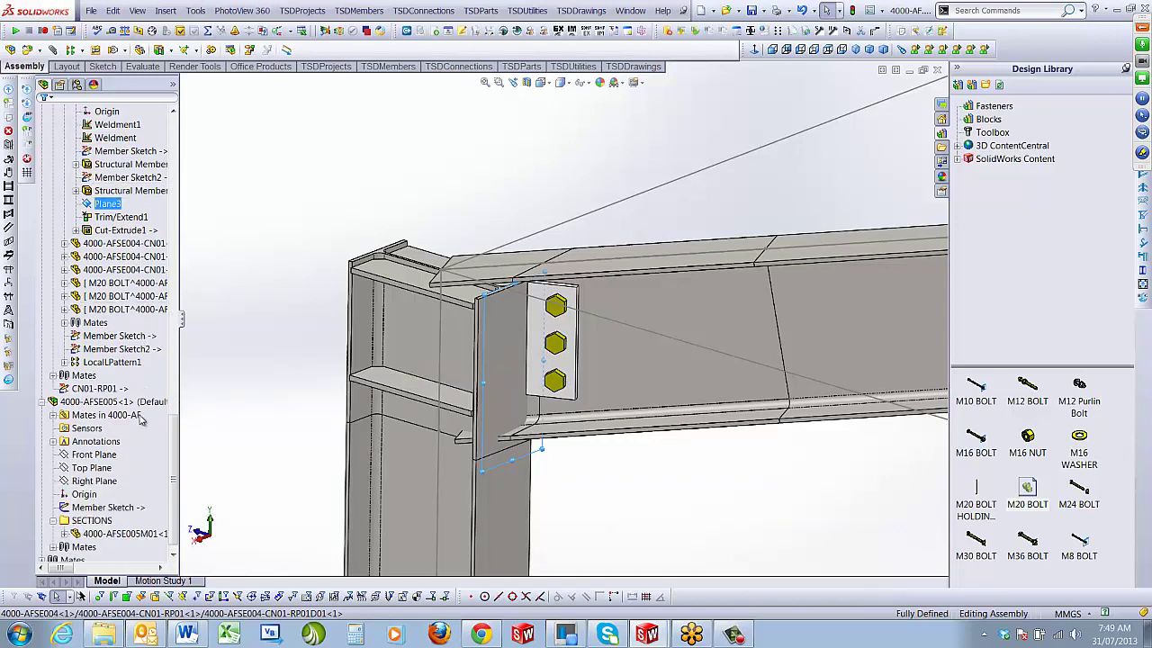
pyautogui.click(117, 538)
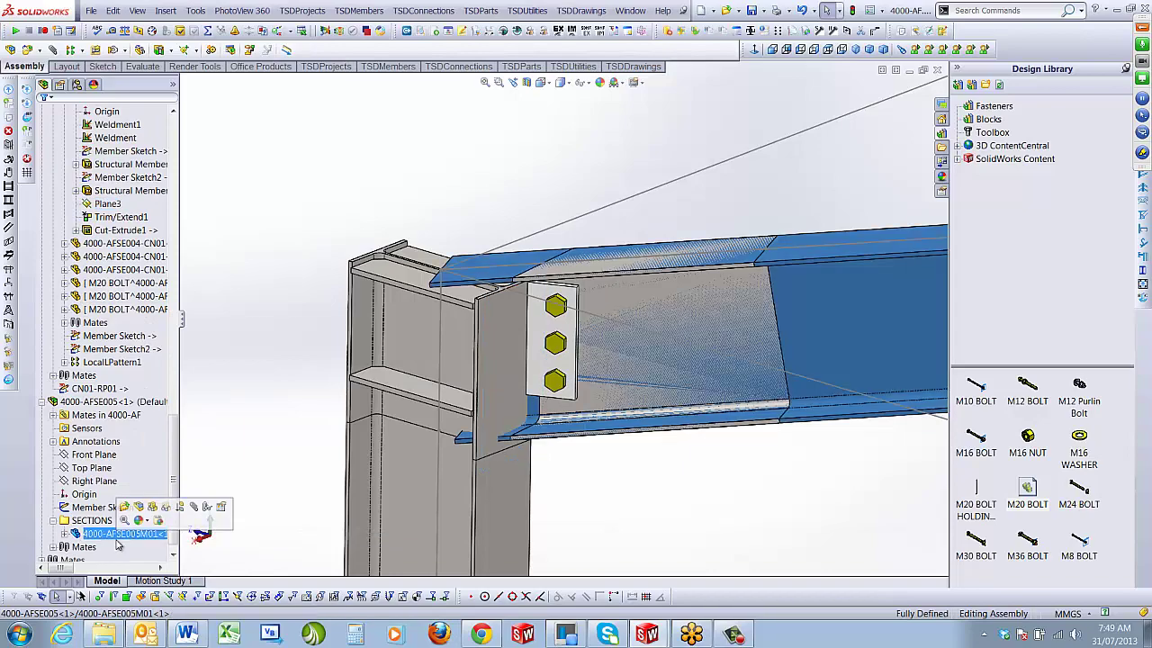
pyautogui.click(282, 397)
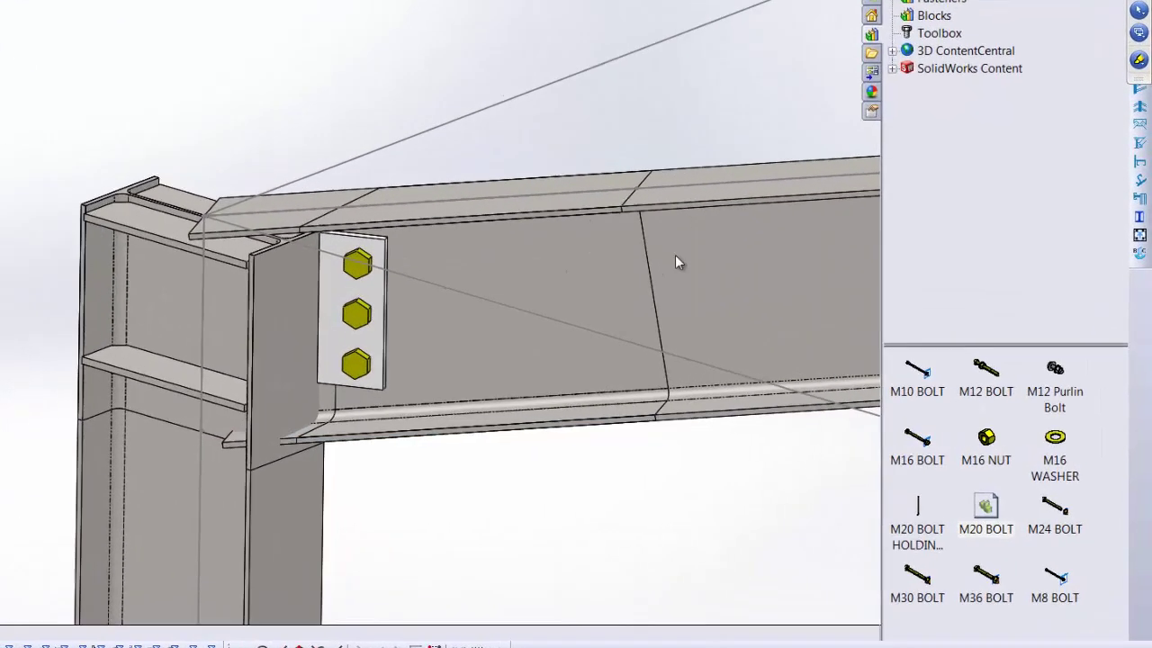
pyautogui.click(803, 278)
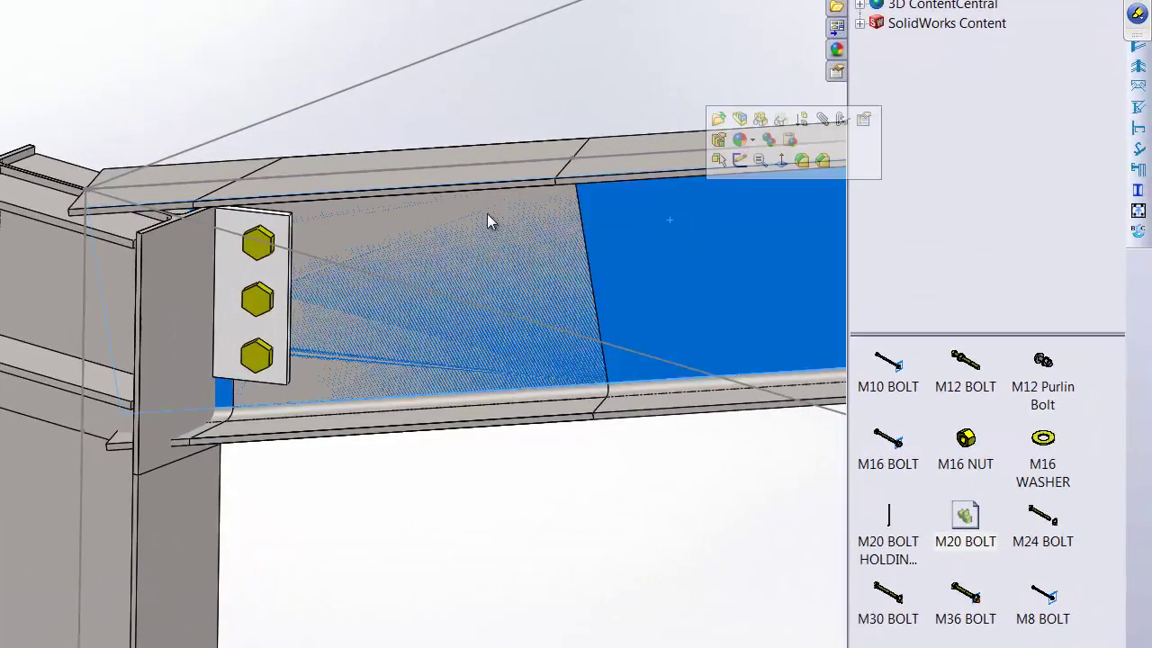
pyautogui.click(216, 234)
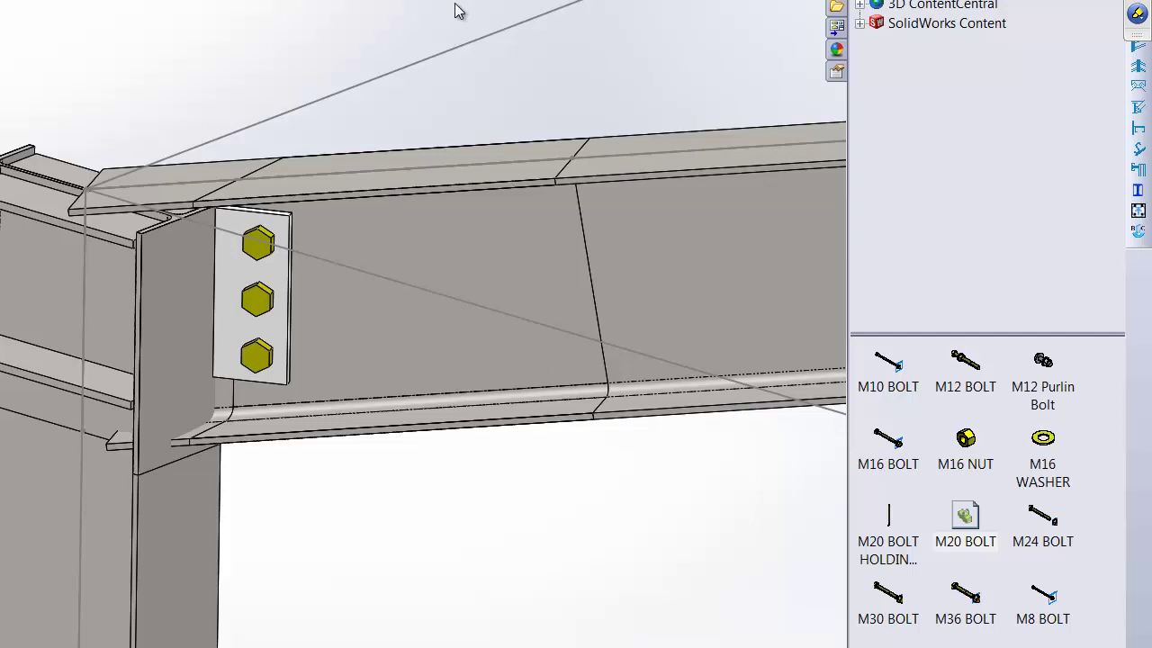
pyautogui.click(731, 281)
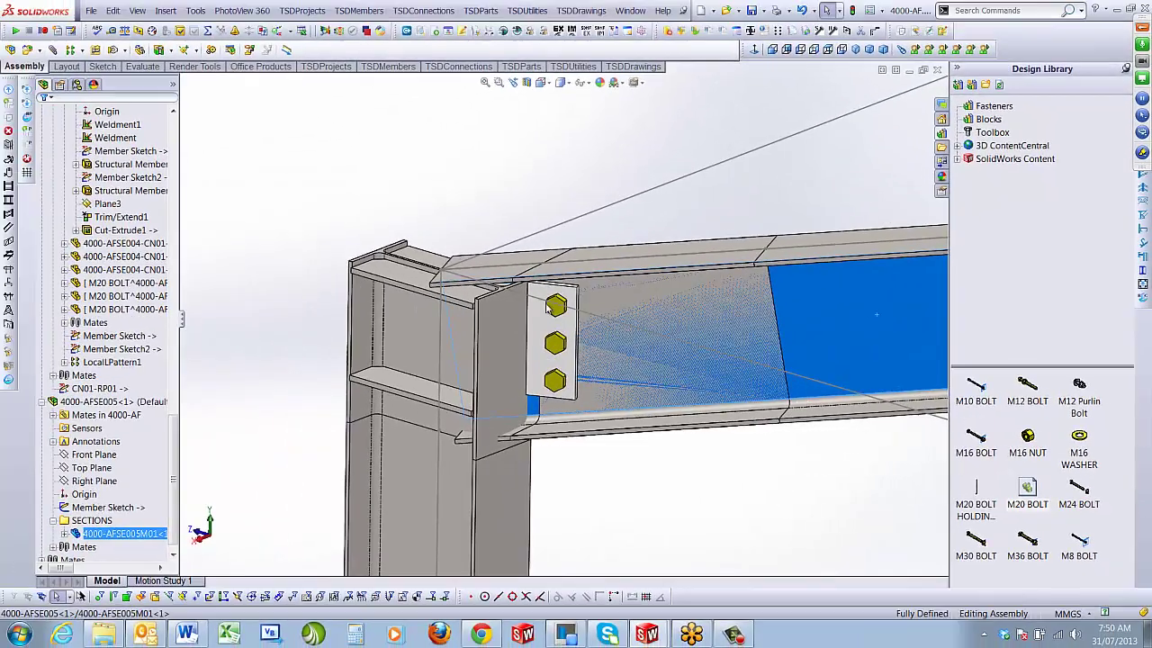
# Open the connection subassembly 4000-AFSE004-CN01-RP01 that contains the three-hole plate in its own window
pyautogui.click(239, 286)
pyautogui.scroll(1, 115, 295)
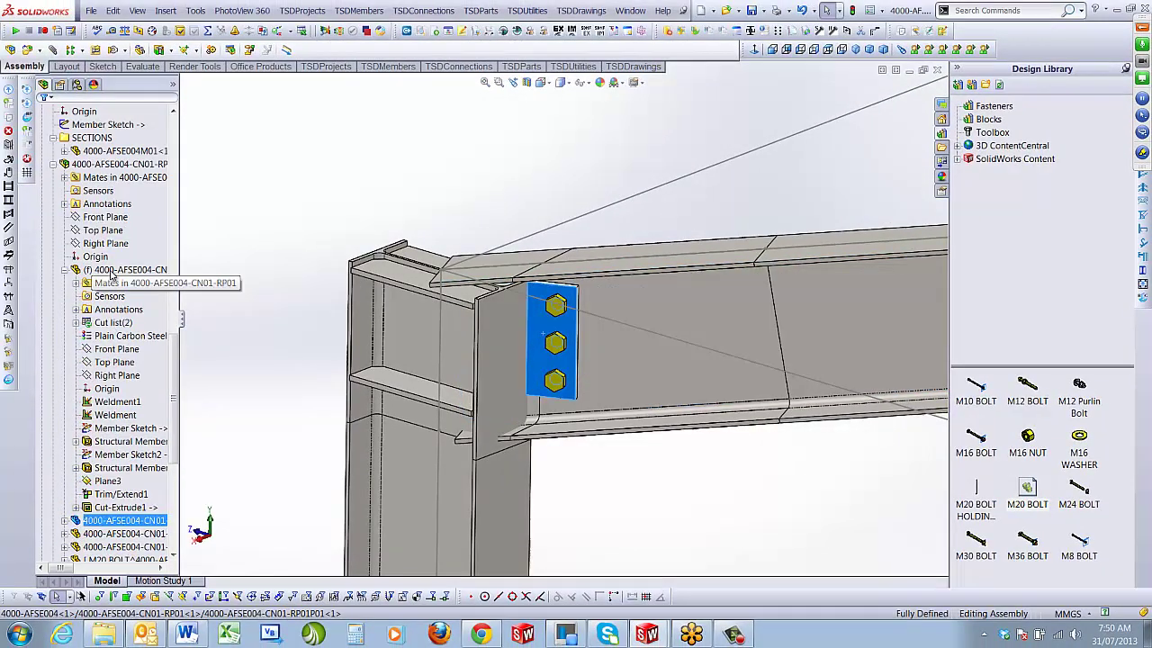
pyautogui.rightClick(98, 166)
pyautogui.click(104, 134)
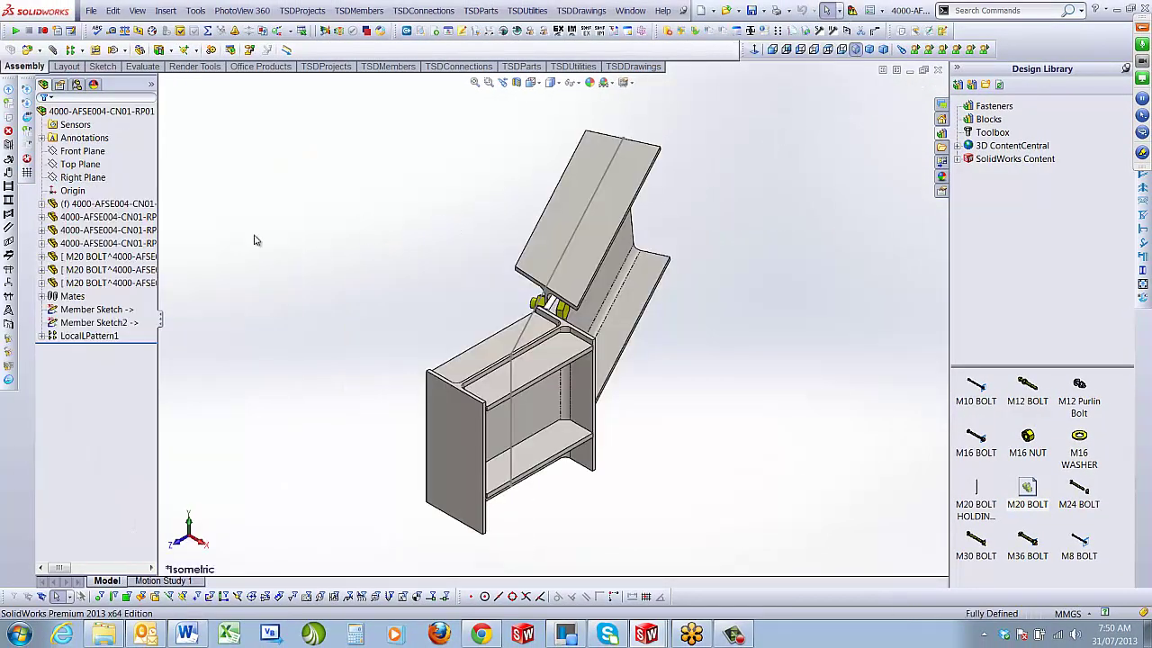
# Put the fixed dummy component into a new tree folder named DUMMY PART
pyautogui.rightClick(113, 206)
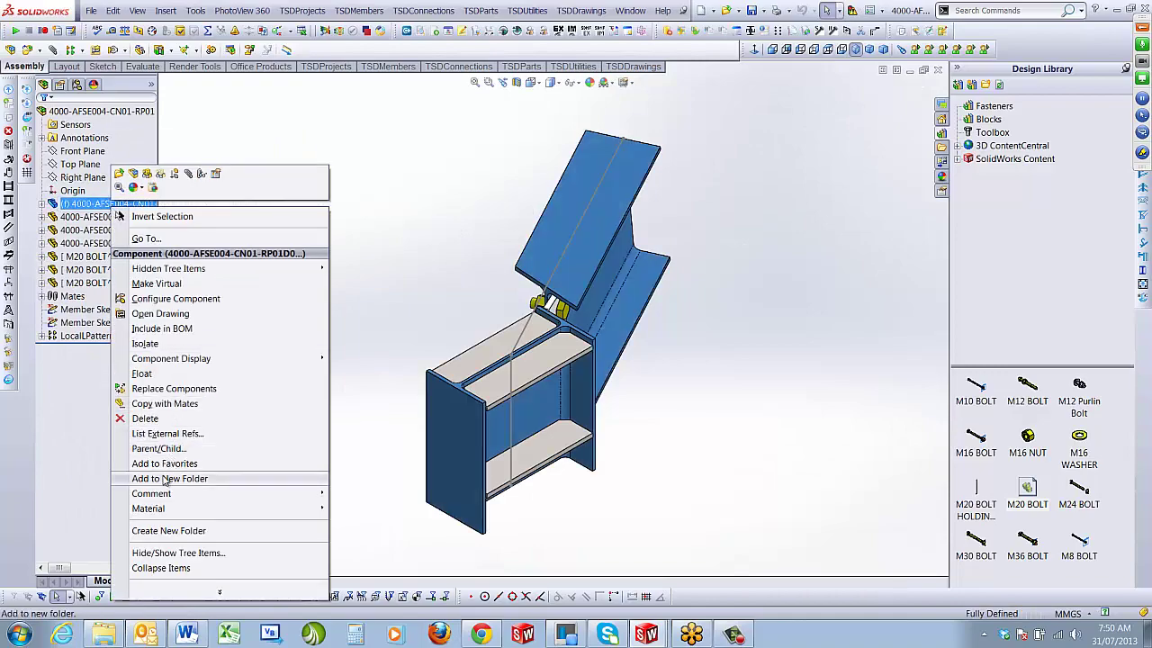
pyautogui.click(169, 478)
pyautogui.write('DUMMY PART')
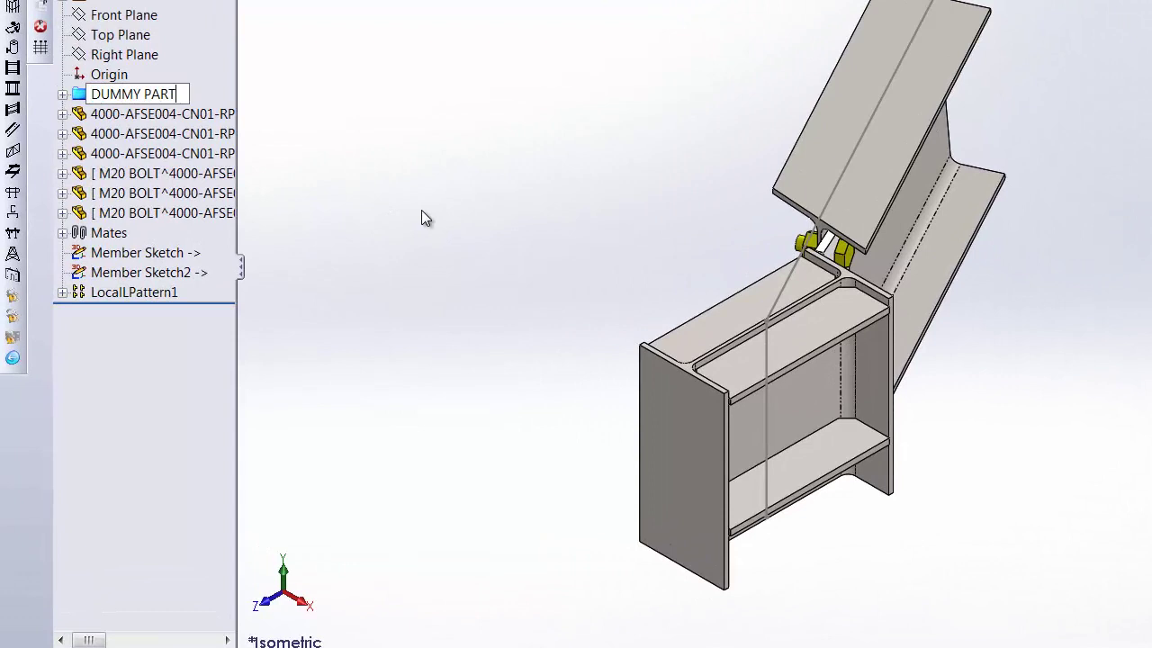
pyautogui.press('Return')
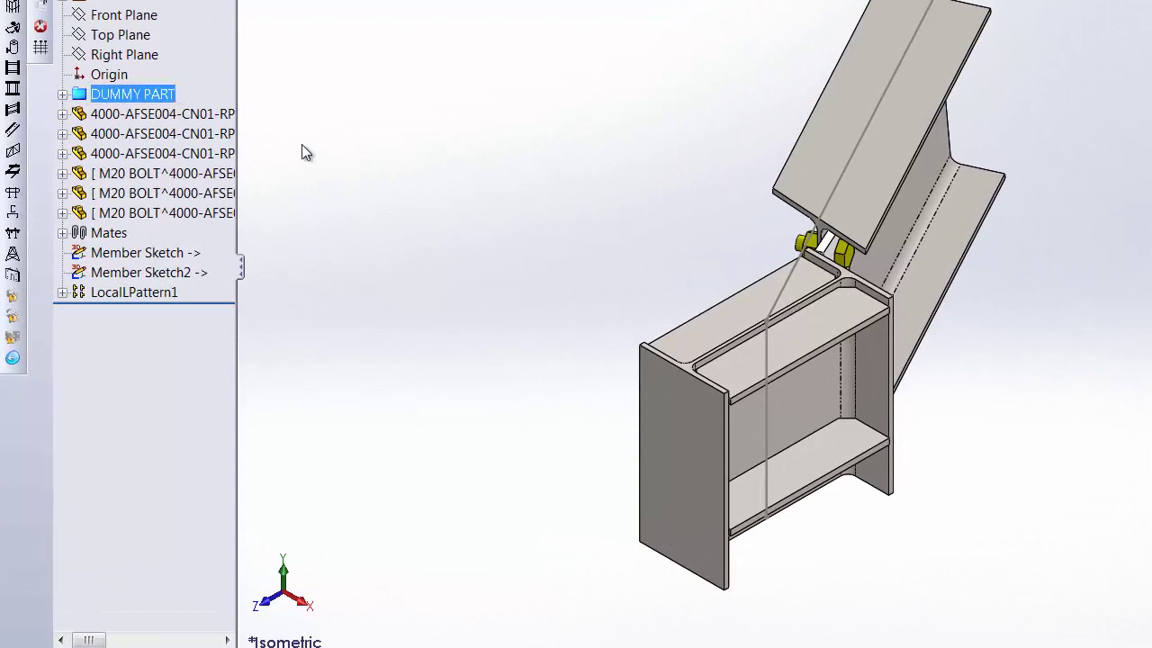
# Group the three plate components of the connection in a new tree folder named PLATES
pyautogui.click(162, 113)
pyautogui.keyDown('shift'); pyautogui.click(162, 133); pyautogui.keyUp('shift')
pyautogui.keyDown('shift'); pyautogui.click(194, 154); pyautogui.keyUp('shift')
pyautogui.rightClick(198, 159)
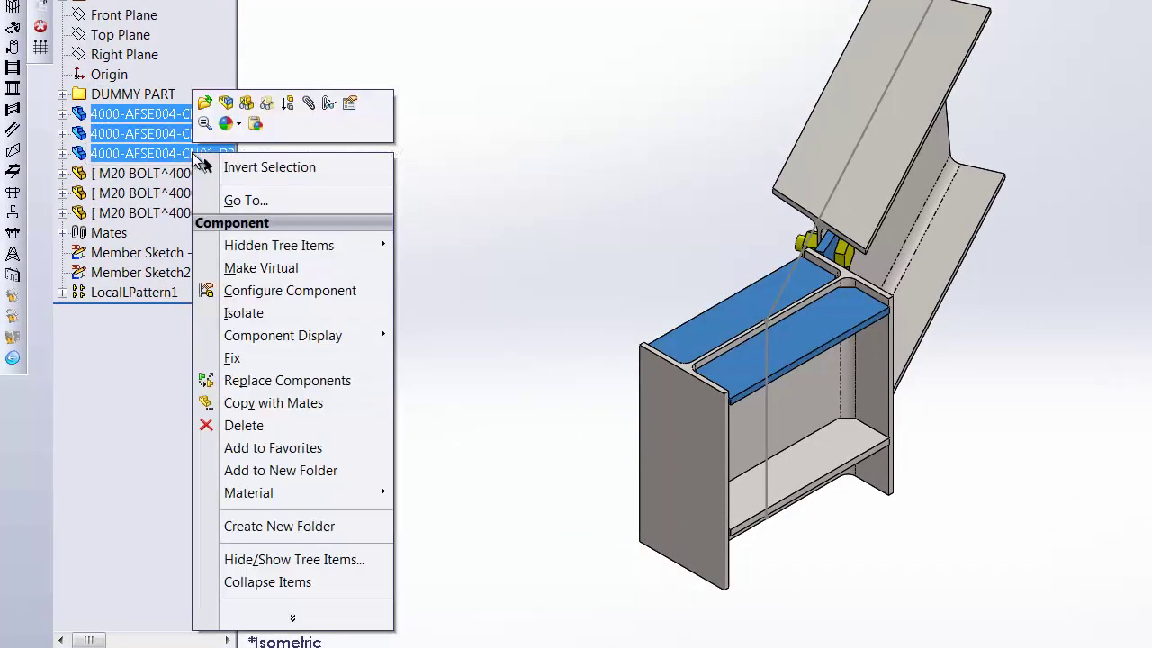
pyautogui.click(270, 469)
pyautogui.write('PLATES')
pyautogui.press('Return')
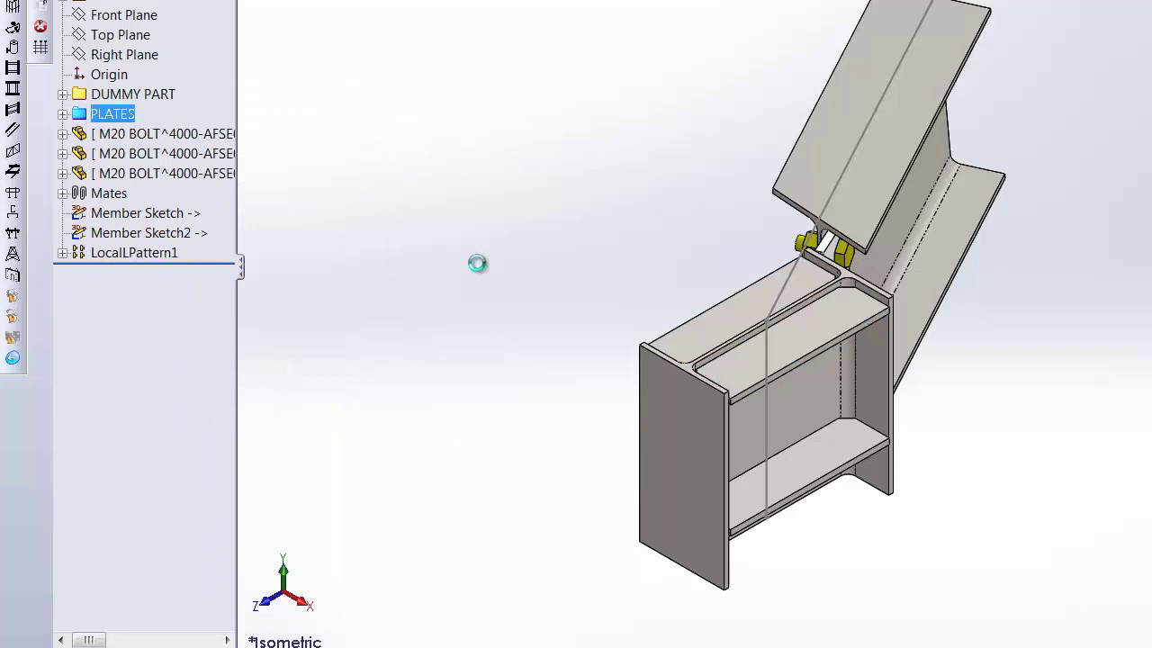
# Exclude the three M20 bolt components from the bill of materials through their component properties
pyautogui.click(206, 141)
pyautogui.keyDown('shift'); pyautogui.click(186, 174); pyautogui.keyUp('shift')
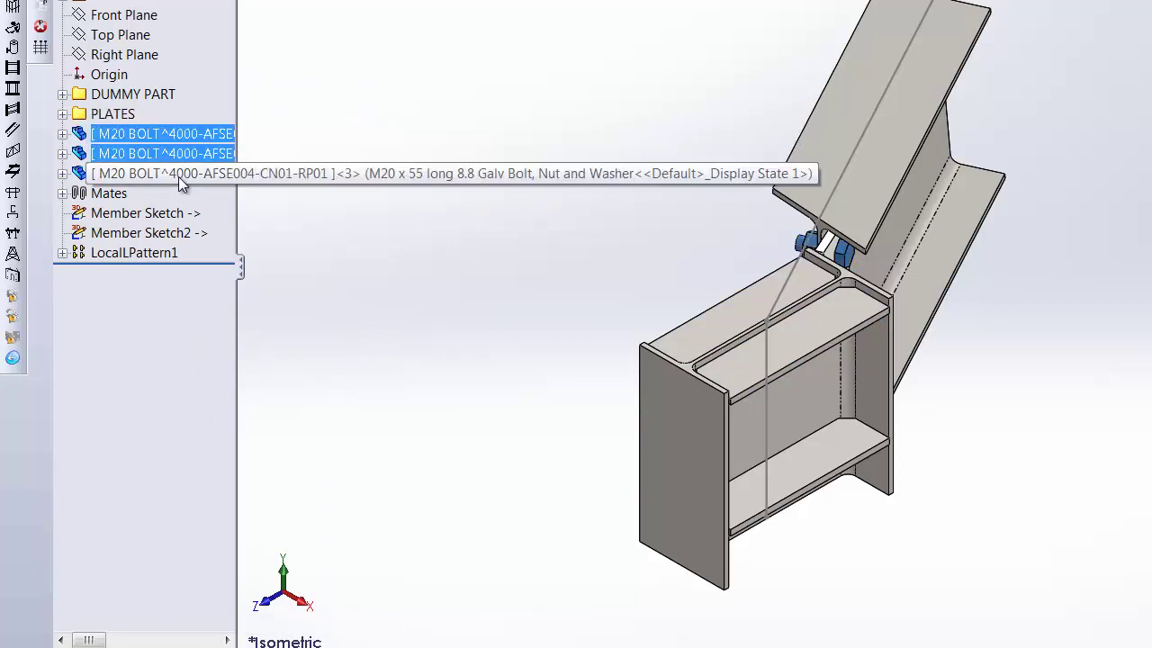
pyautogui.rightClick(185, 175)
pyautogui.click(357, 132)
pyautogui.click(674, 522)
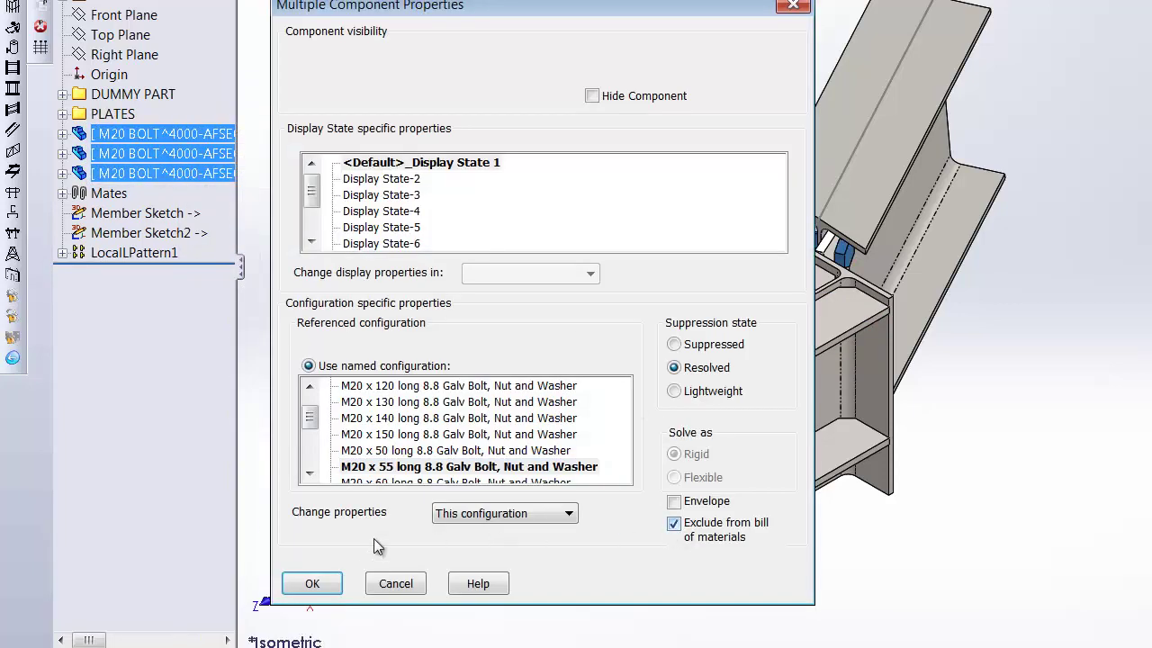
pyautogui.click(311, 583)
# Group the three M20 bolt components in a new tree folder named FASTENERS
pyautogui.click(162, 133)
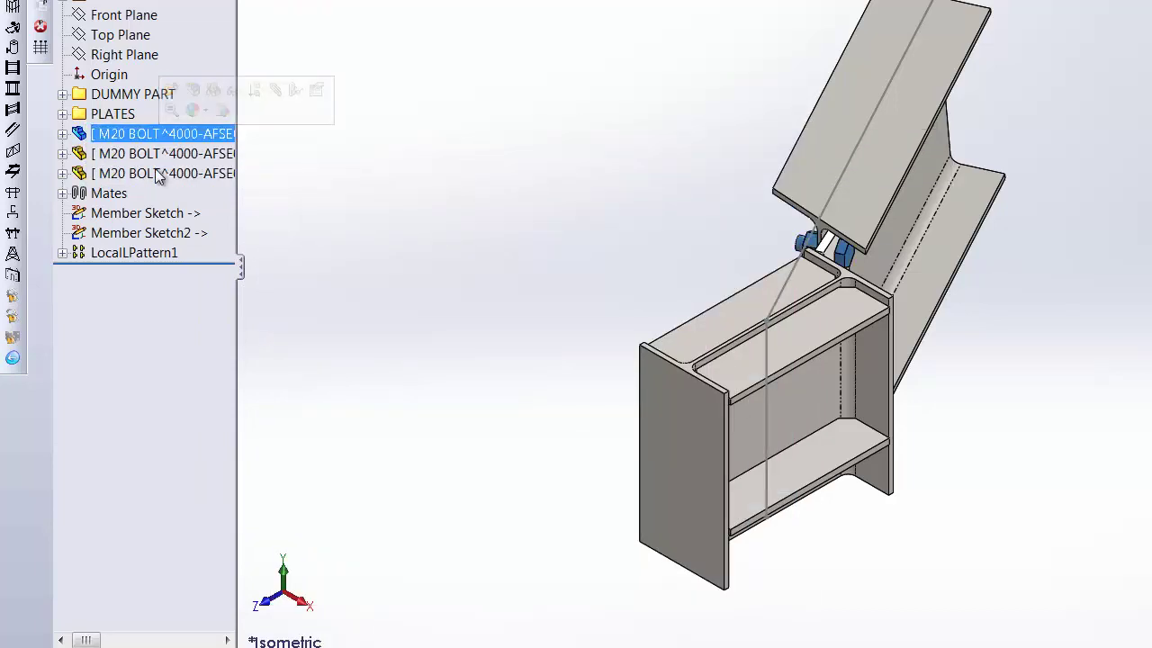
pyautogui.keyDown('shift'); pyautogui.click(162, 173); pyautogui.keyUp('shift')
pyautogui.rightClick(162, 175)
pyautogui.click(311, 521)
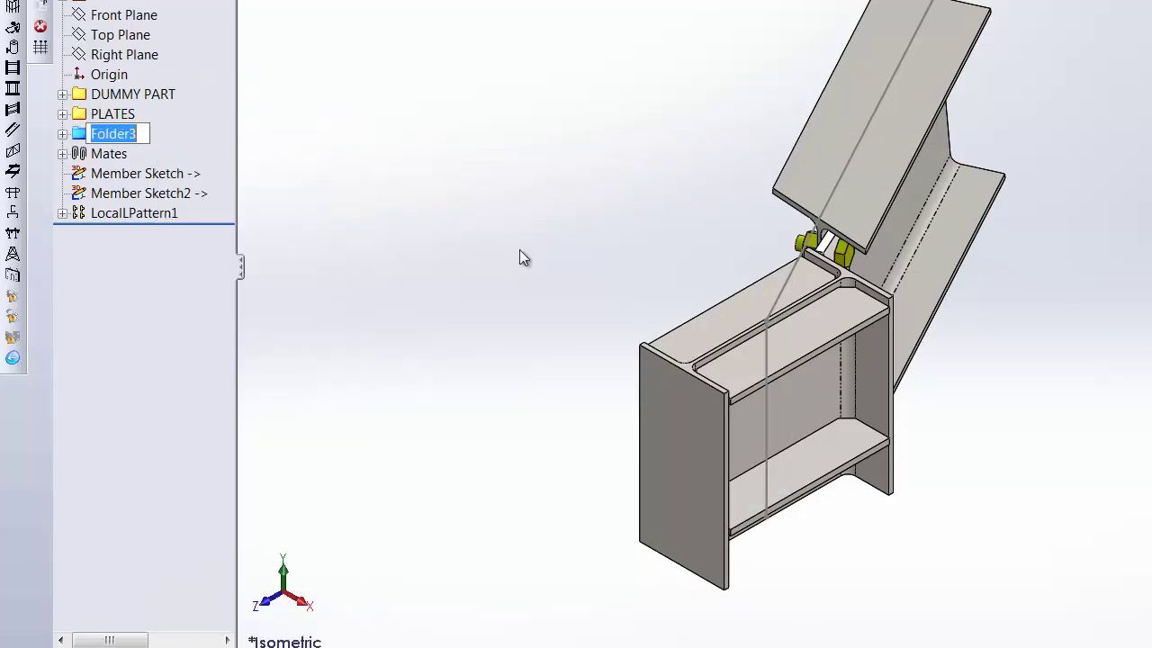
pyautogui.write('fastener')
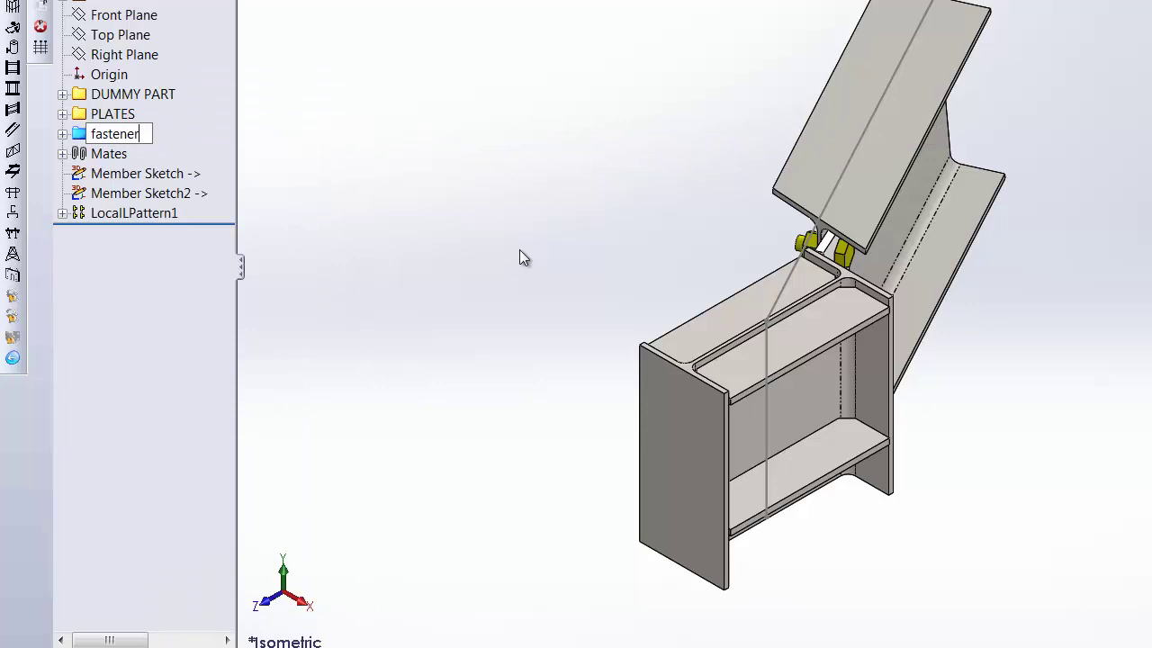
pyautogui.press('BackSpace')
pyautogui.press('BackSpace')
pyautogui.press('BackSpace')
pyautogui.press('BackSpace')
pyautogui.press('BackSpace')
pyautogui.press('BackSpace')
pyautogui.write('FA')
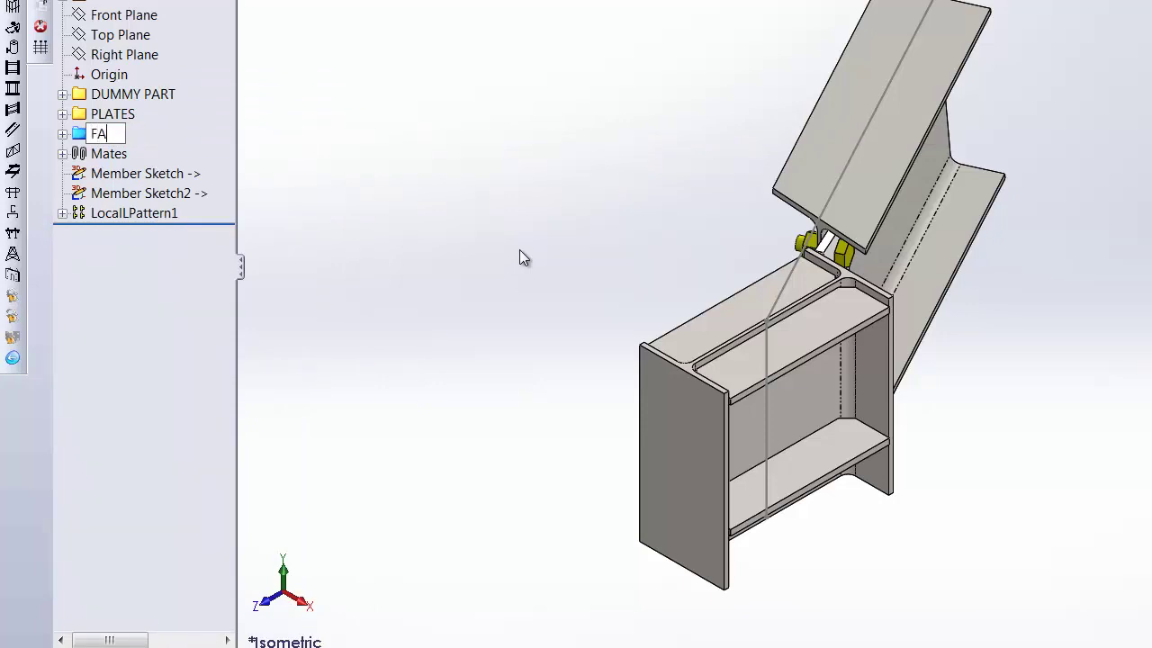
pyautogui.write('STENERS')
pyautogui.press('Return')
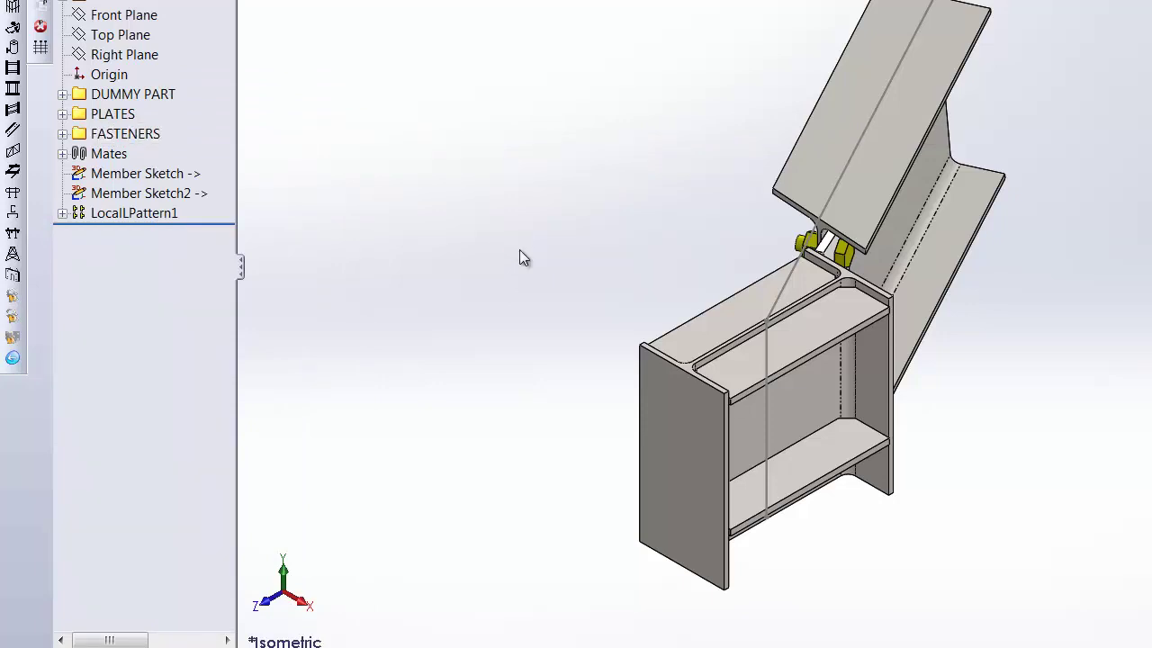
# Reorder Member Sketch and Member Sketch2 in the tree so they sit directly below the Origin, above the component folders
pyautogui.click(201, 173)
pyautogui.moveTo(147, 172)
pyautogui.mouseDown()
pyautogui.moveTo(128, 59)
pyautogui.moveTo(103, 81)
pyautogui.mouseUp()
pyautogui.moveTo(103, 194); pyautogui.dragTo(102, 79)
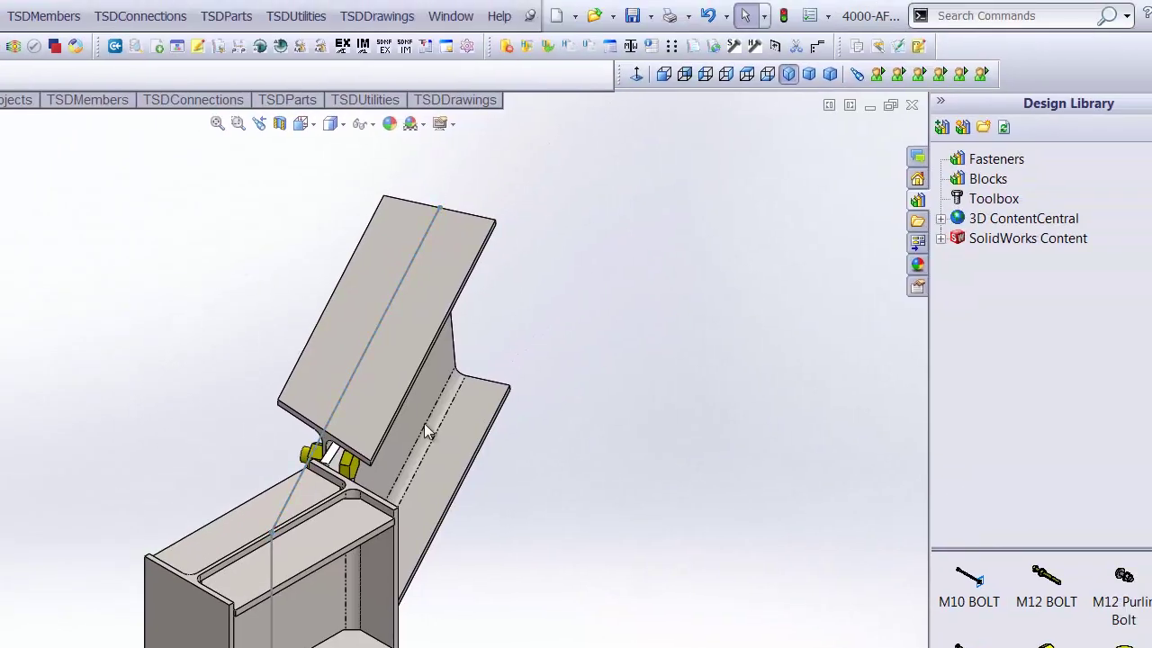
# View the bolted plate side of the connection, then close the subassembly and return to the parent assembly
pyautogui.moveTo(424, 423); pyautogui.dragTo(291, 483, button='middle')
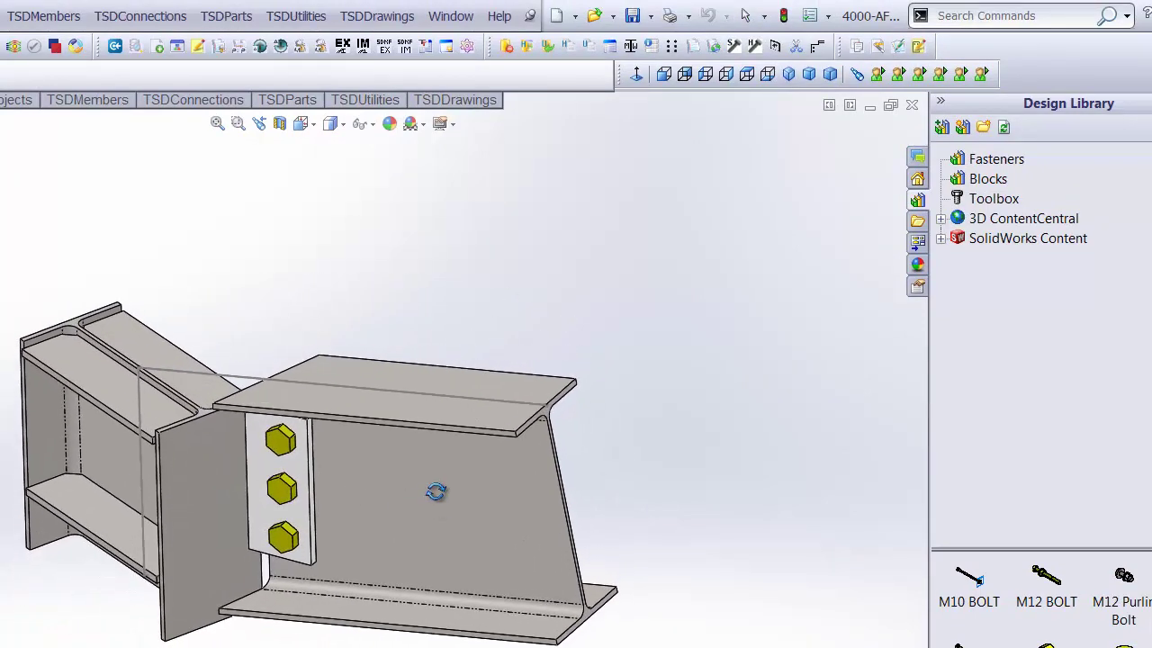
pyautogui.press('Escape')
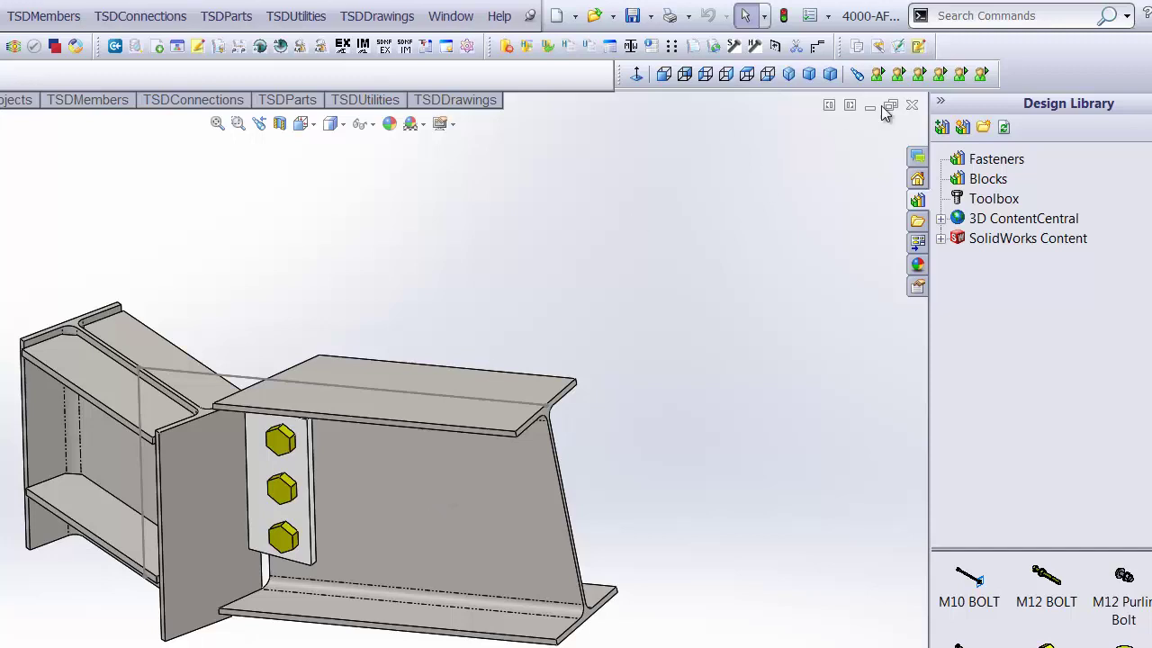
pyautogui.click(912, 106)
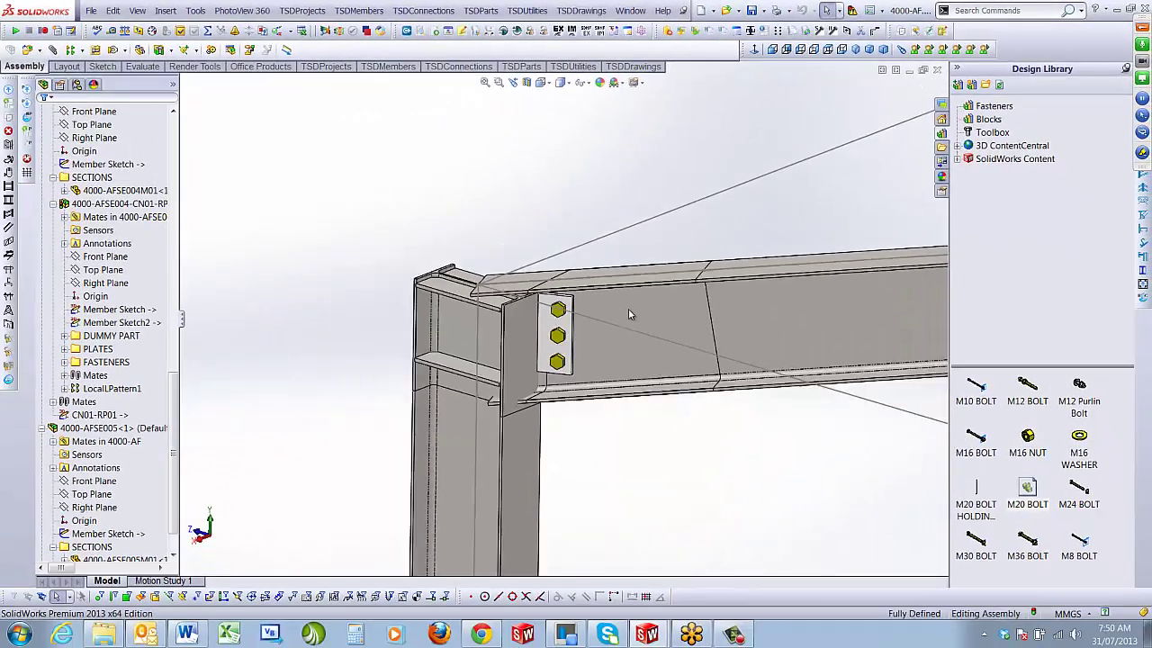
# Locate the beam end-plate connection lower in the tower and open its beam assembly 4000-AFSE001 in its own window
pyautogui.scroll(10, 628, 308)
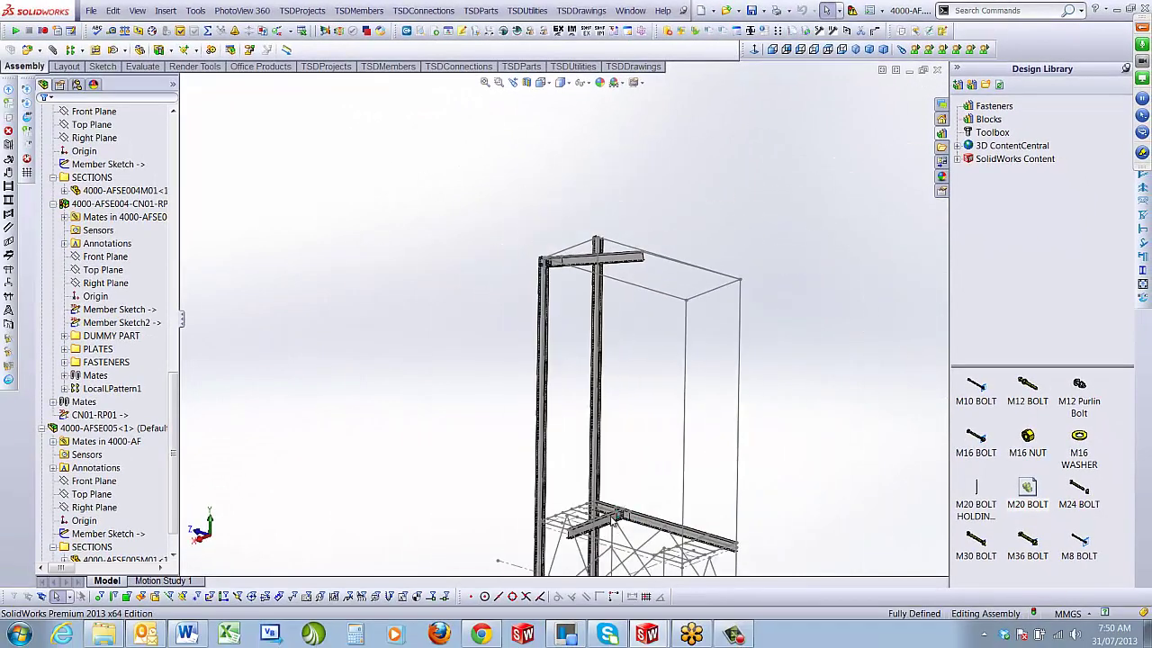
pyautogui.scroll(-10, 630, 467)
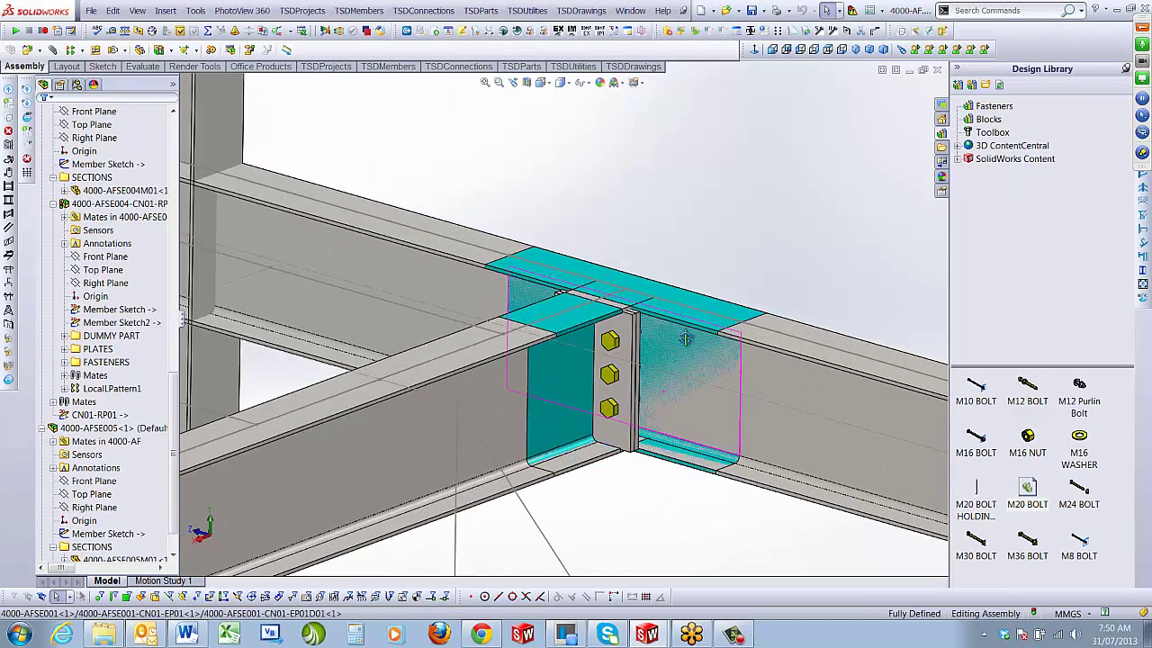
pyautogui.moveTo(686, 338); pyautogui.dragTo(778, 405, button='middle')
pyautogui.scroll(-3, 740, 418)
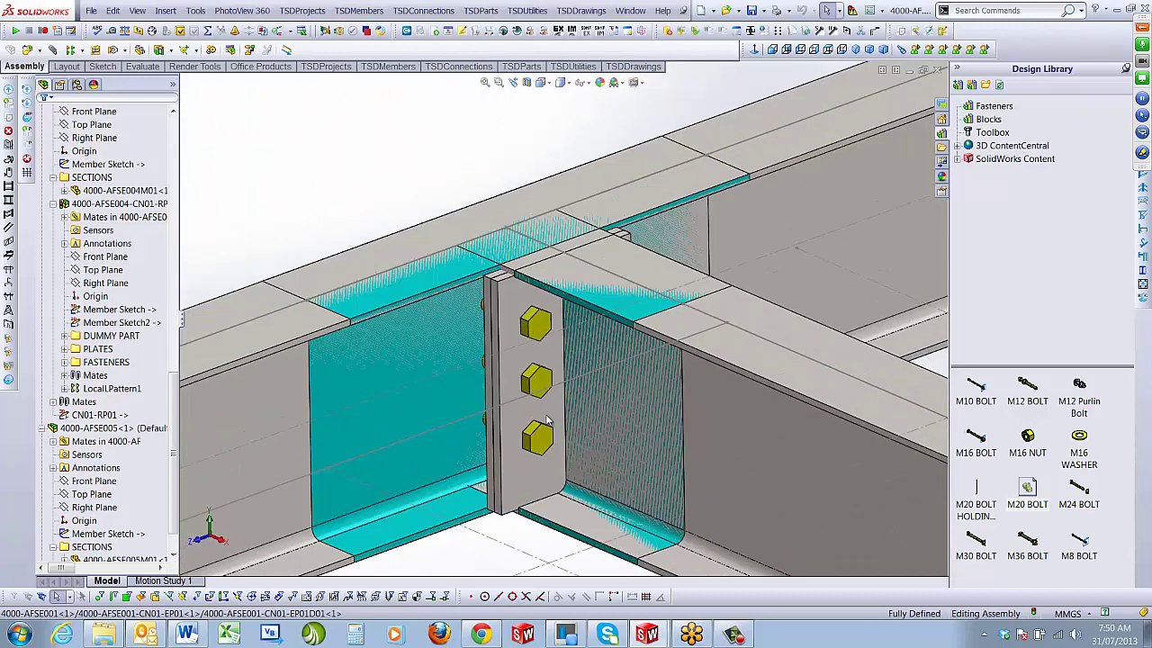
pyautogui.click(548, 421)
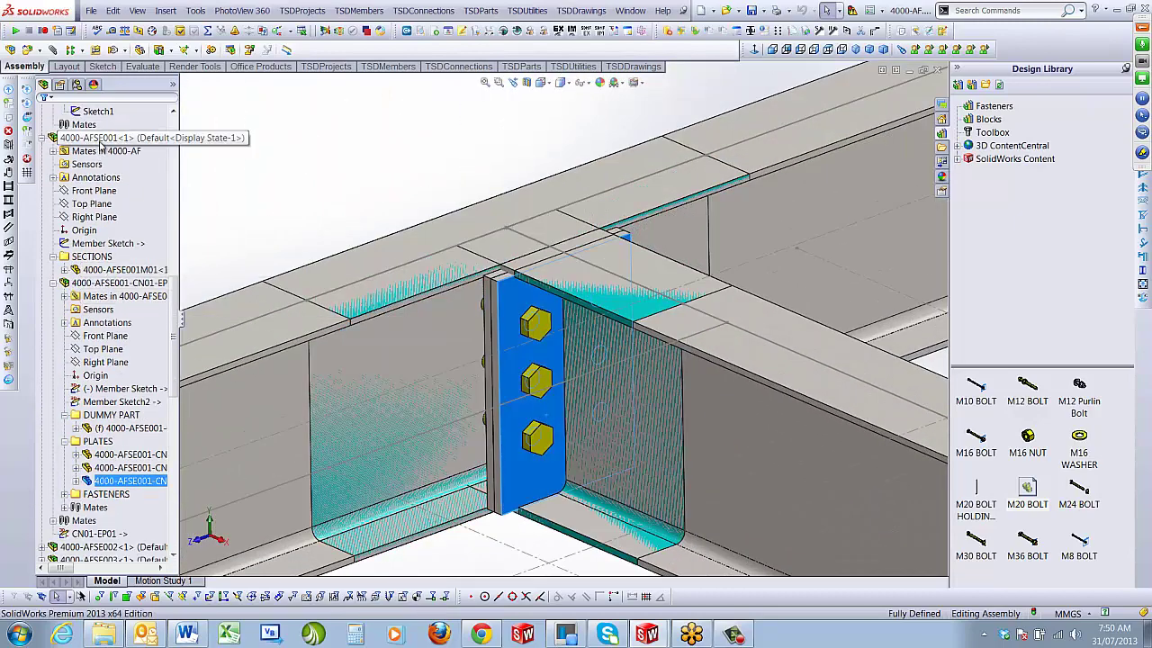
pyautogui.rightClick(101, 144)
pyautogui.click(117, 190)
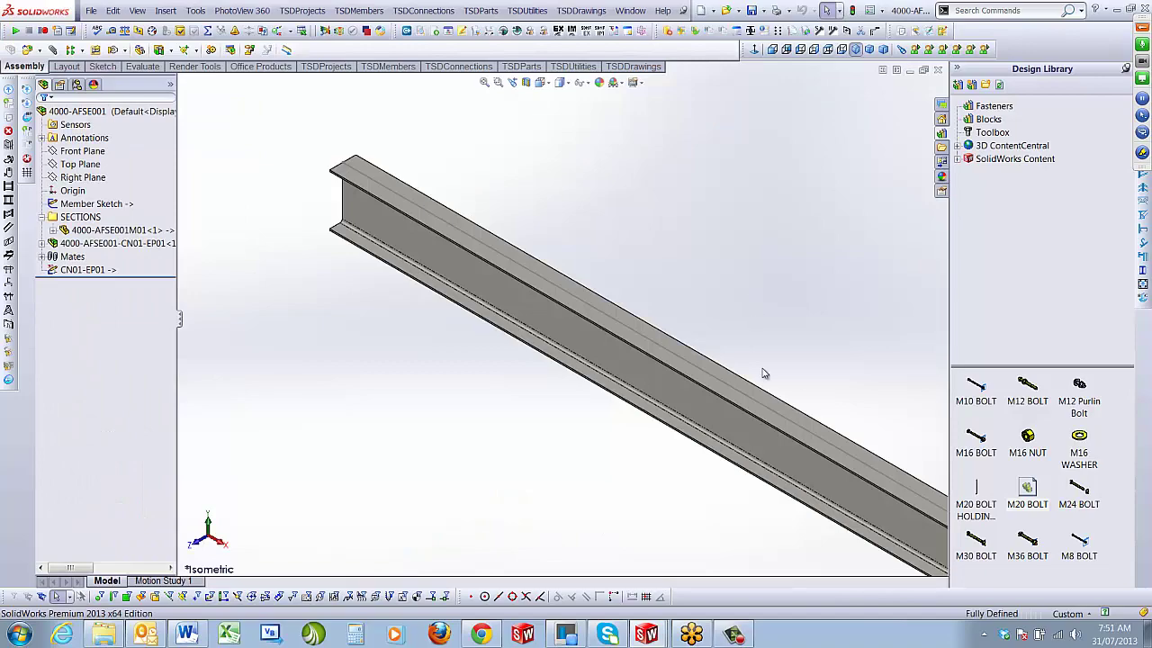
# Inspect the bolted end-plate connection and its dummy beam stub on beam 4000-AFSE001 up close
pyautogui.scroll(4, 780, 457)
pyautogui.scroll(-5, 684, 360)
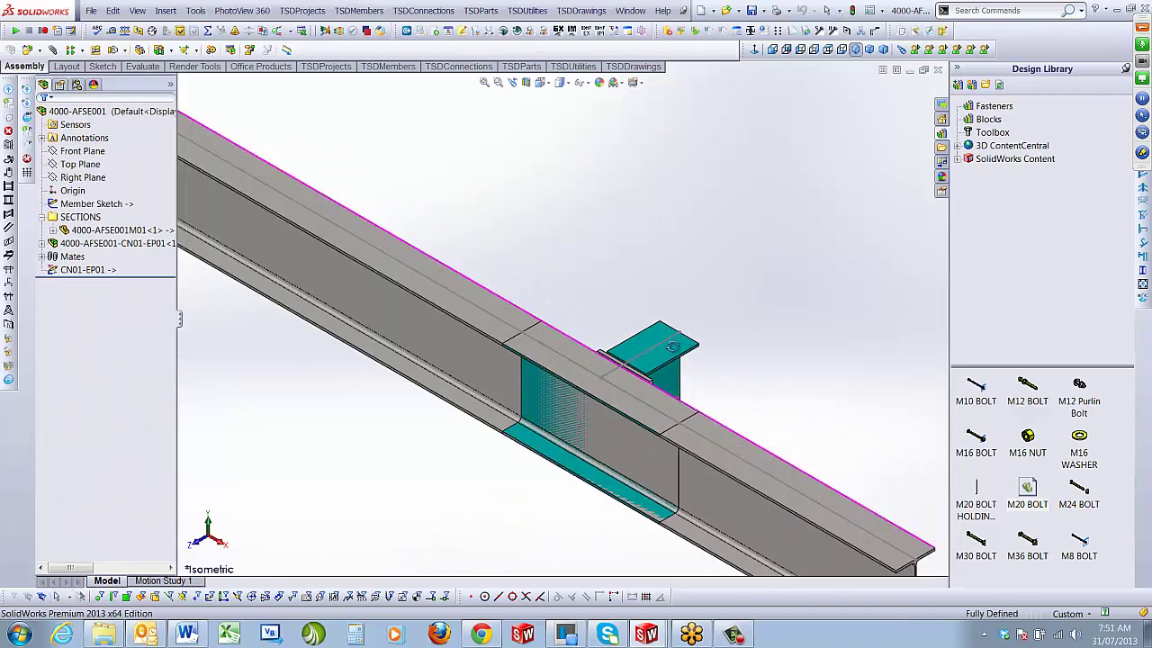
pyautogui.moveTo(673, 346); pyautogui.dragTo(589, 340, button='middle')
pyautogui.scroll(-5, 776, 424)
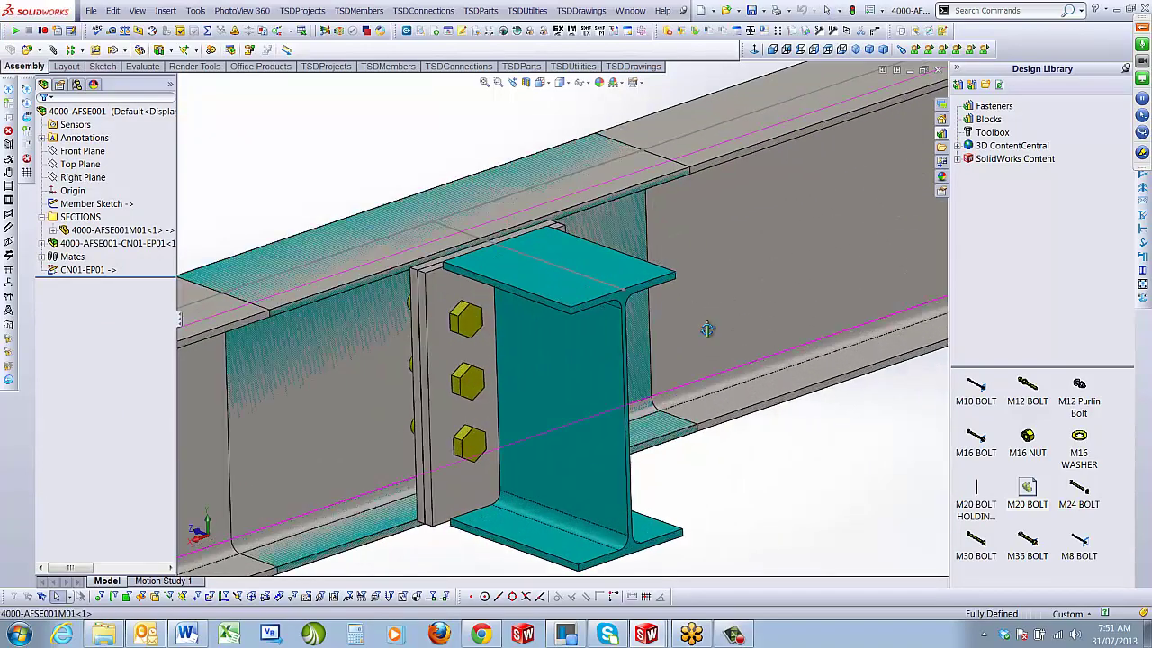
pyautogui.scroll(3, 707, 329)
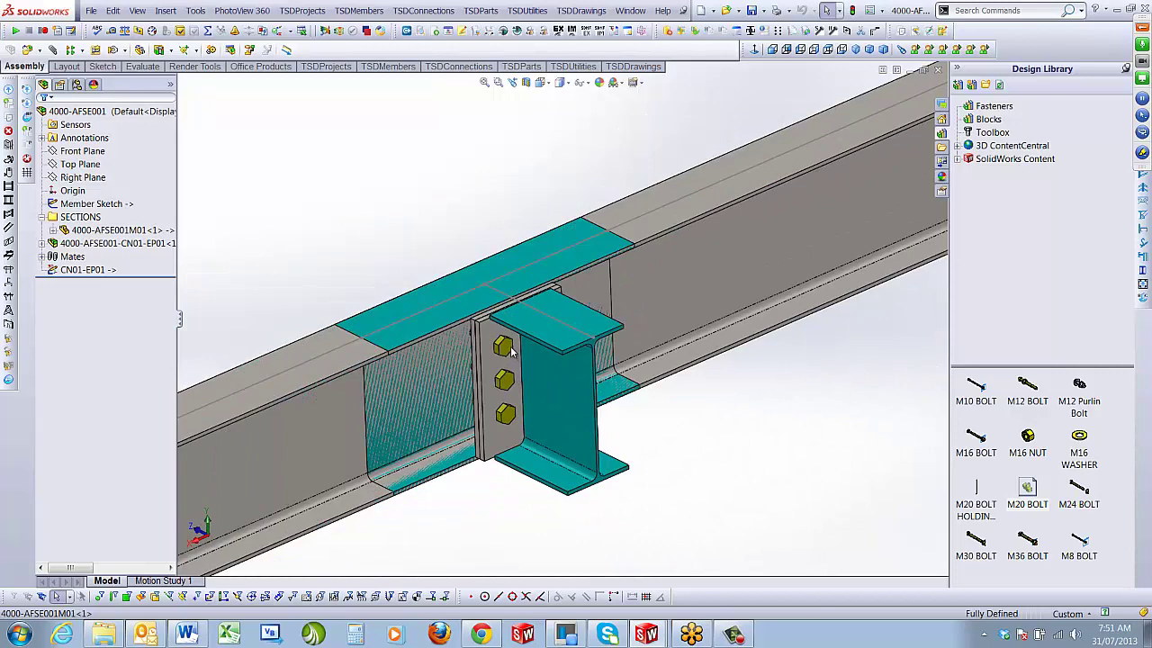
# Examine where the end plates and bolts meet the web of beam section 4000-AFSE001M01
pyautogui.scroll(-2, 478, 372)
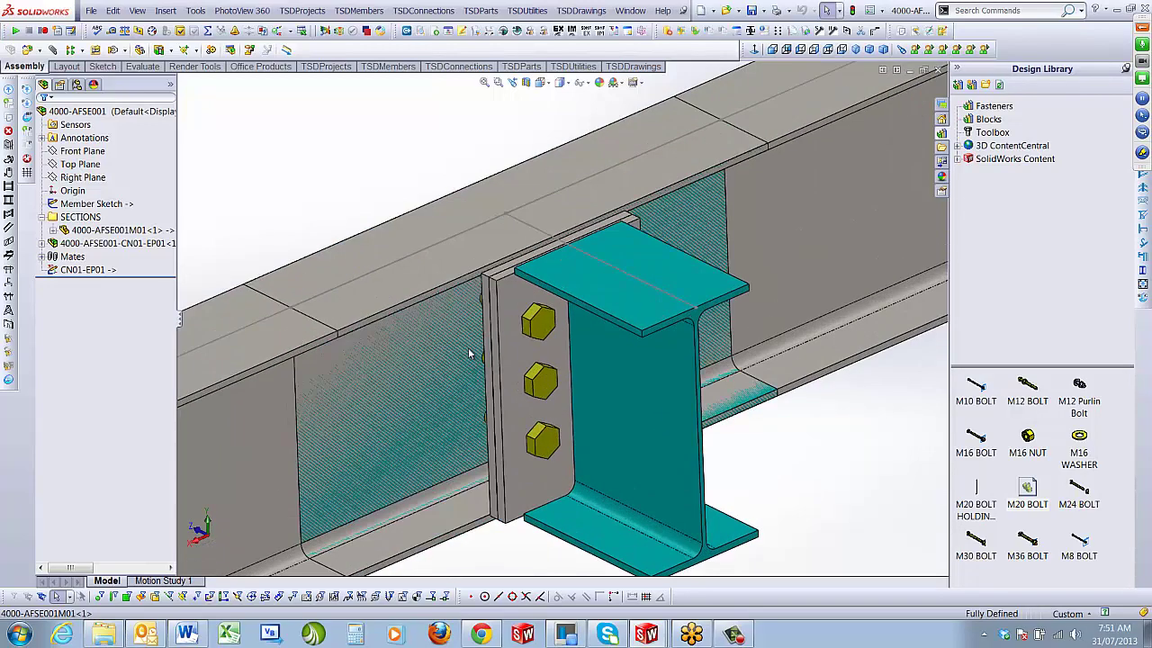
pyautogui.scroll(-3, 499, 306)
pyautogui.click(528, 301)
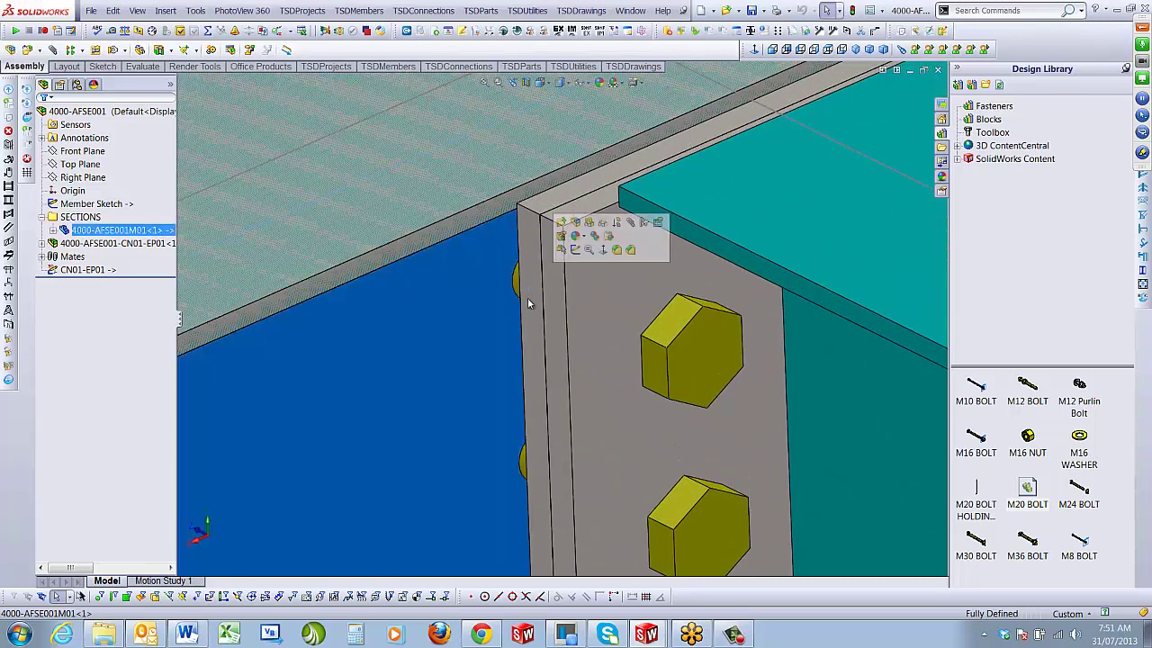
pyautogui.scroll(3, 540, 329)
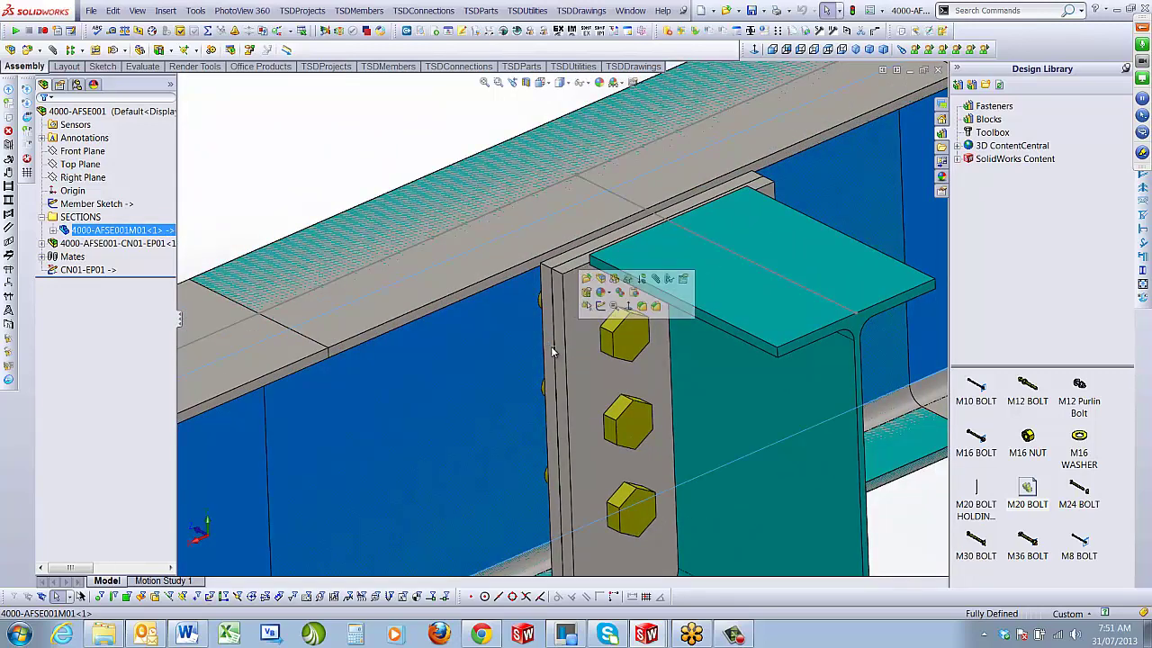
pyautogui.scroll(2, 678, 379)
pyautogui.press('Escape')
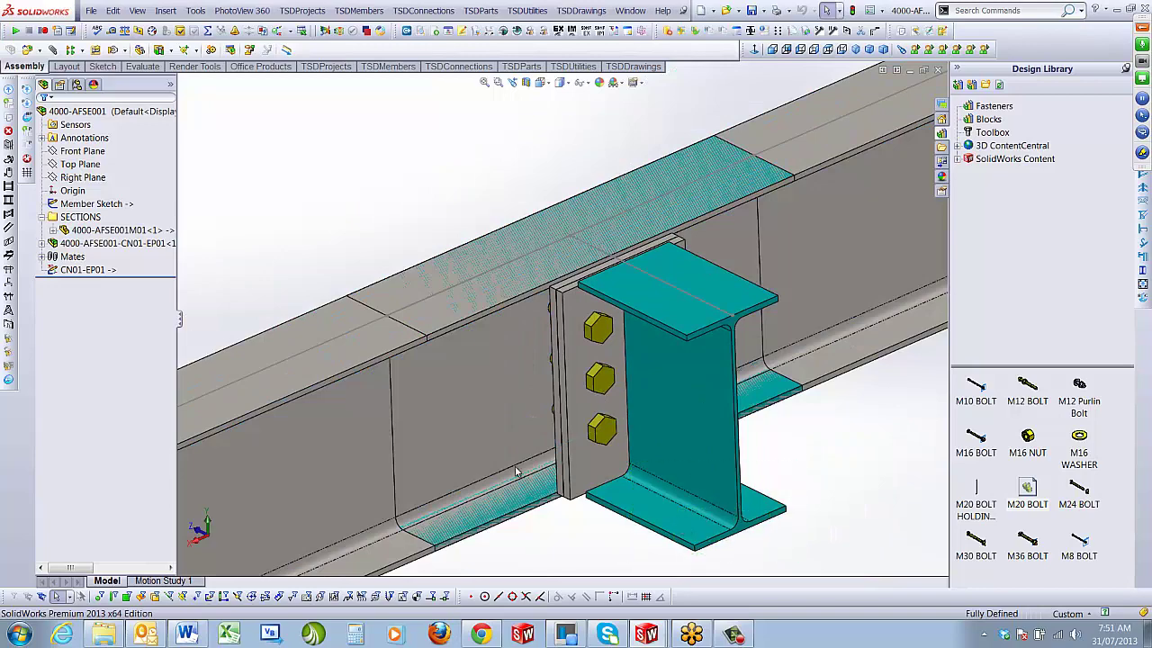
# Save all modified documents of the connection subassembly 4000-AFSE001-CN01-EP01 and return to the beam assembly
pyautogui.rightClick(121, 245)
pyautogui.click(217, 177)
pyautogui.click(844, 420)
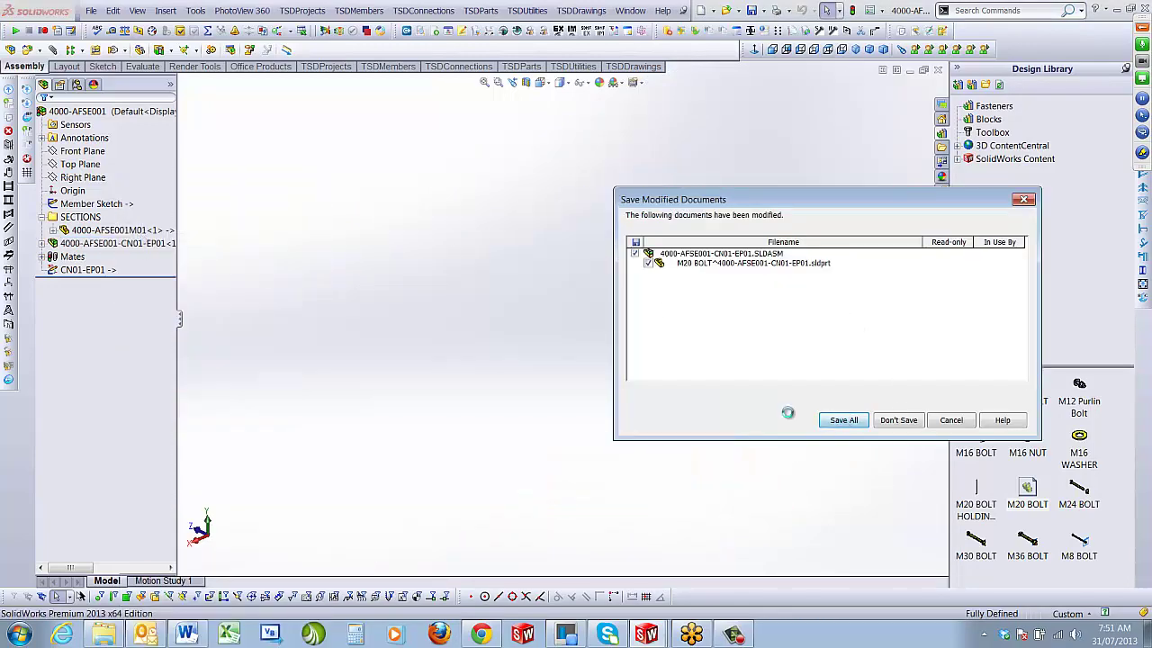
pyautogui.rightClick(90, 242)
pyautogui.click(136, 208)
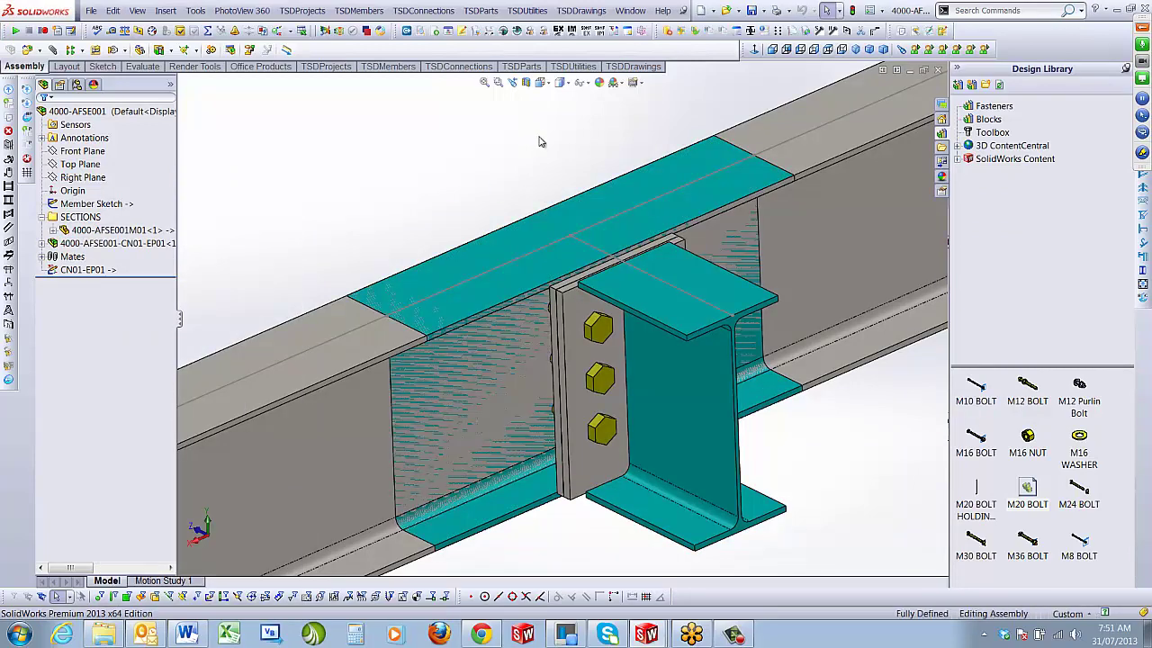
# Examine the connection's dummy beam stub and find its dummy part and plates in the expanded subassembly tree
pyautogui.moveTo(693, 535); pyautogui.dragTo(698, 559, button='middle')
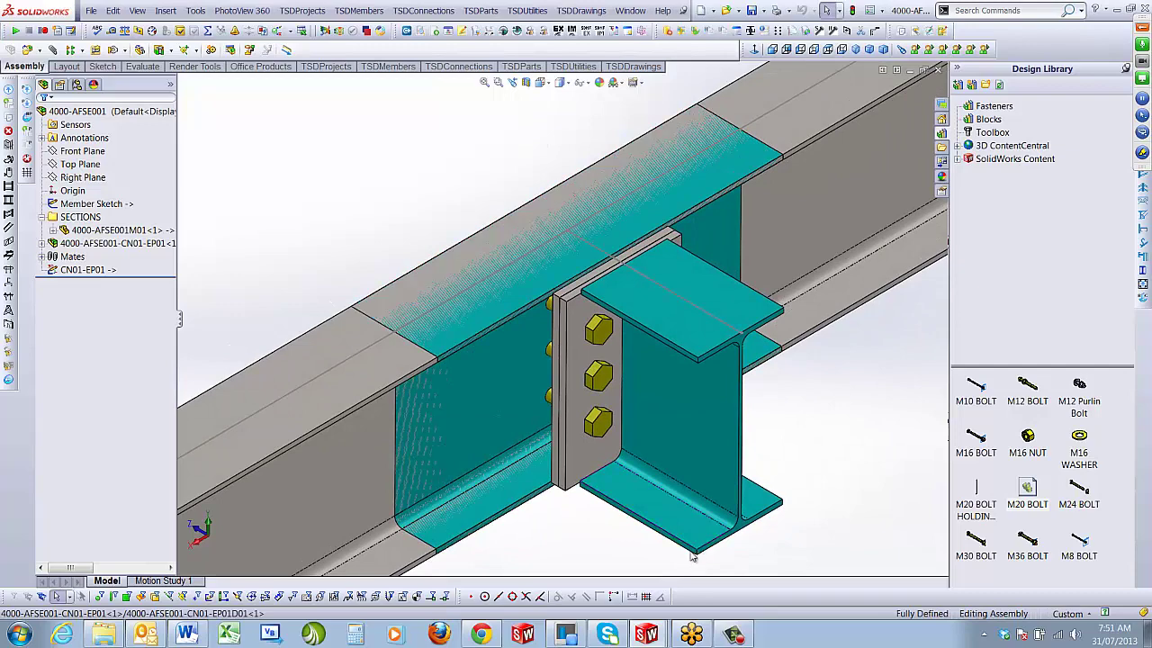
pyautogui.click(675, 513)
pyautogui.click(667, 452)
pyautogui.moveTo(667, 452); pyautogui.dragTo(676, 417, button='middle')
pyautogui.scroll(1, 800, 491)
pyautogui.moveTo(799, 491); pyautogui.dragTo(782, 434, button='middle')
pyautogui.click(782, 434)
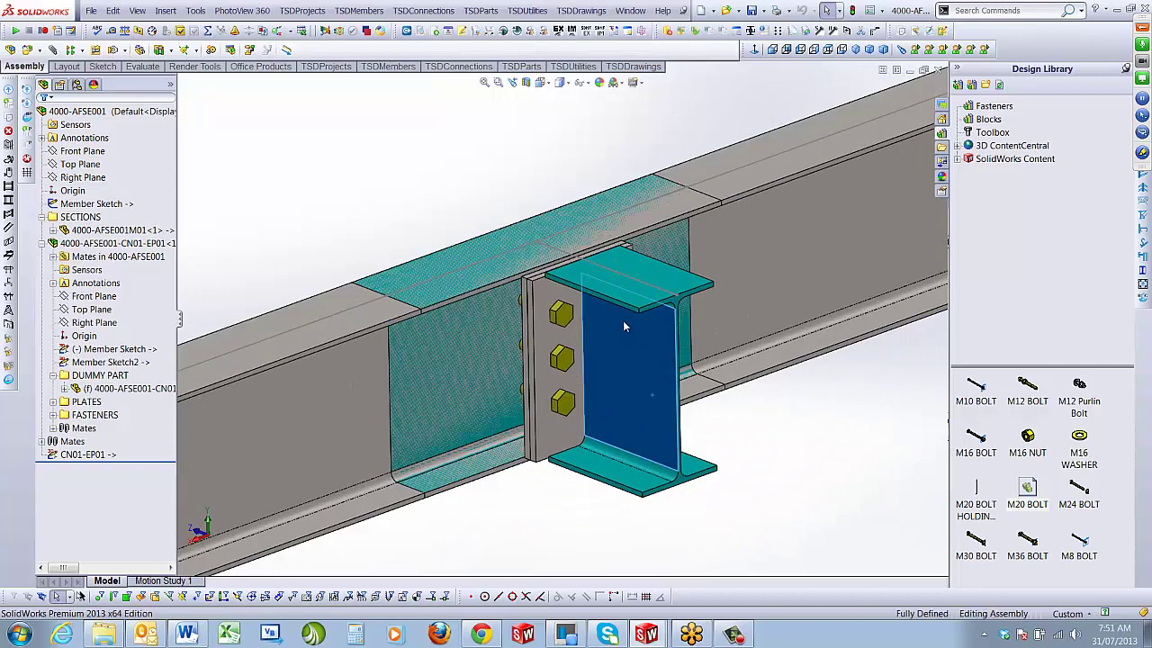
pyautogui.click(490, 155)
pyautogui.scroll(-3, 630, 396)
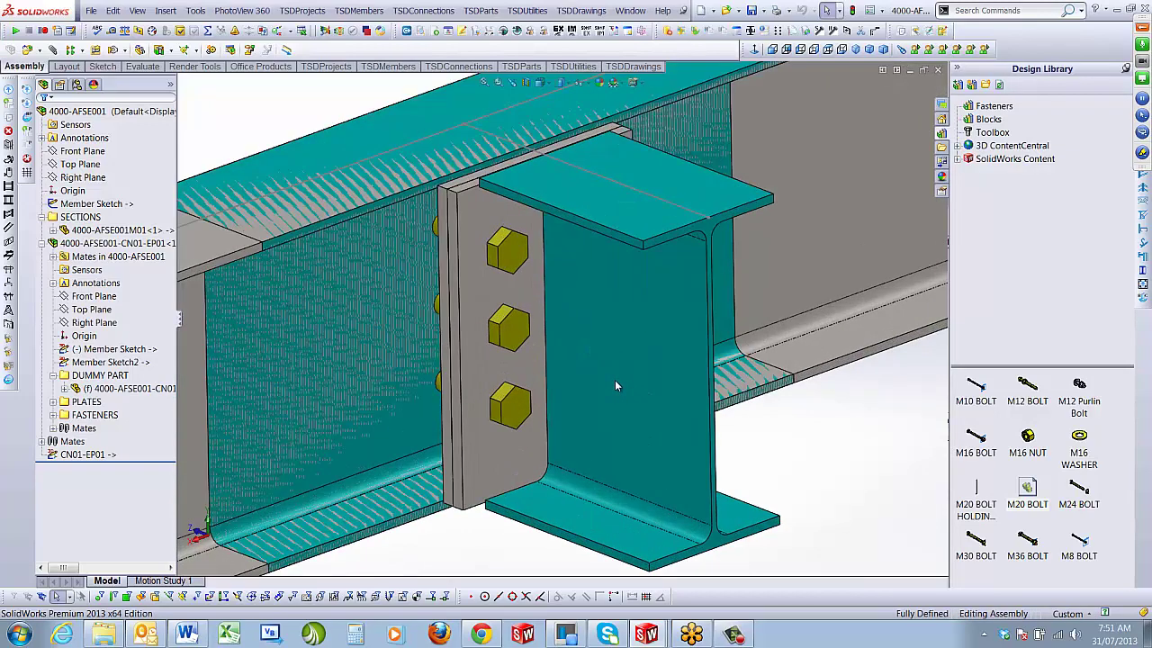
pyautogui.click(441, 204)
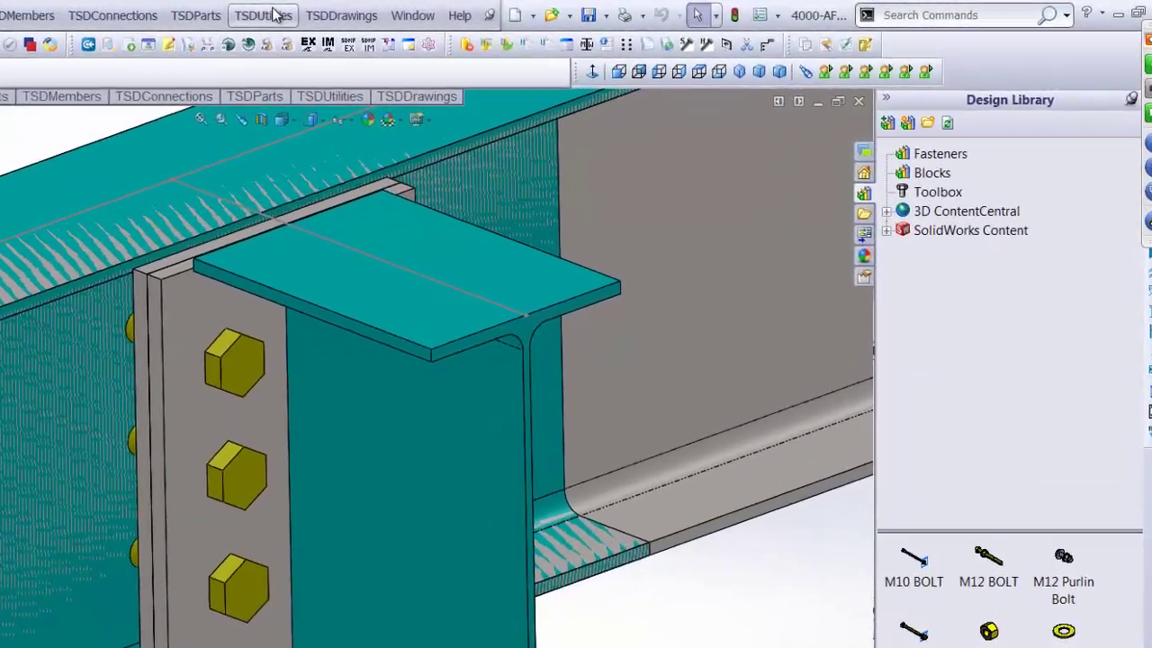
# Hide the excluded components with TSDUtilities and inspect the remaining end plate and its bolt holes
pyautogui.click(535, 12)
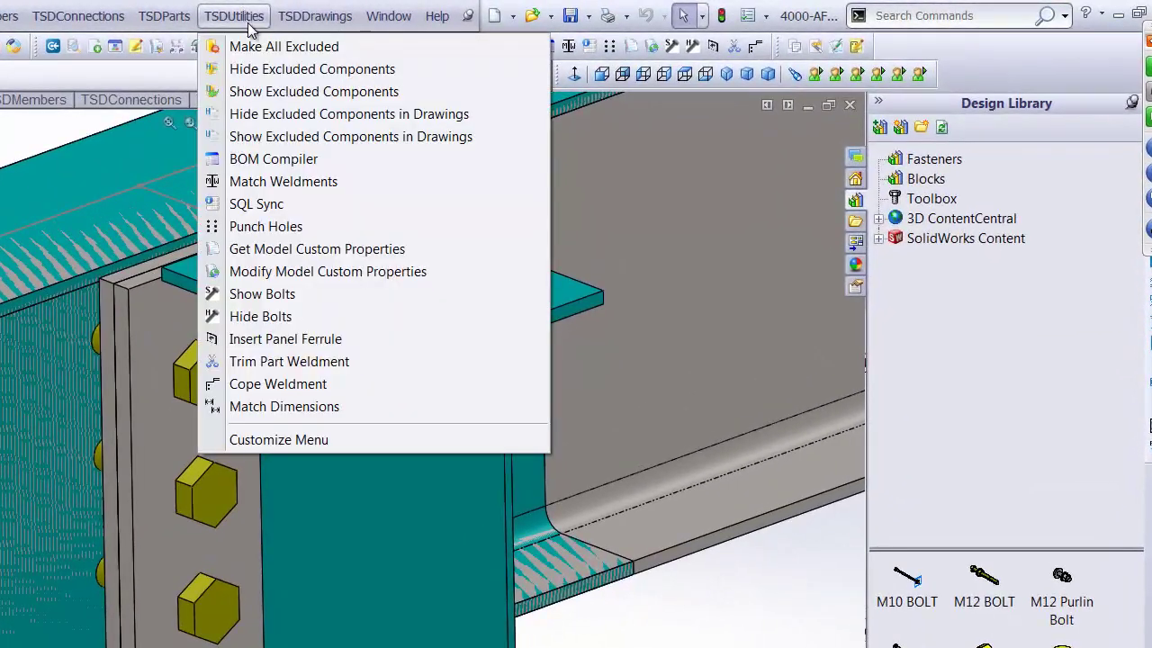
pyautogui.click(369, 91)
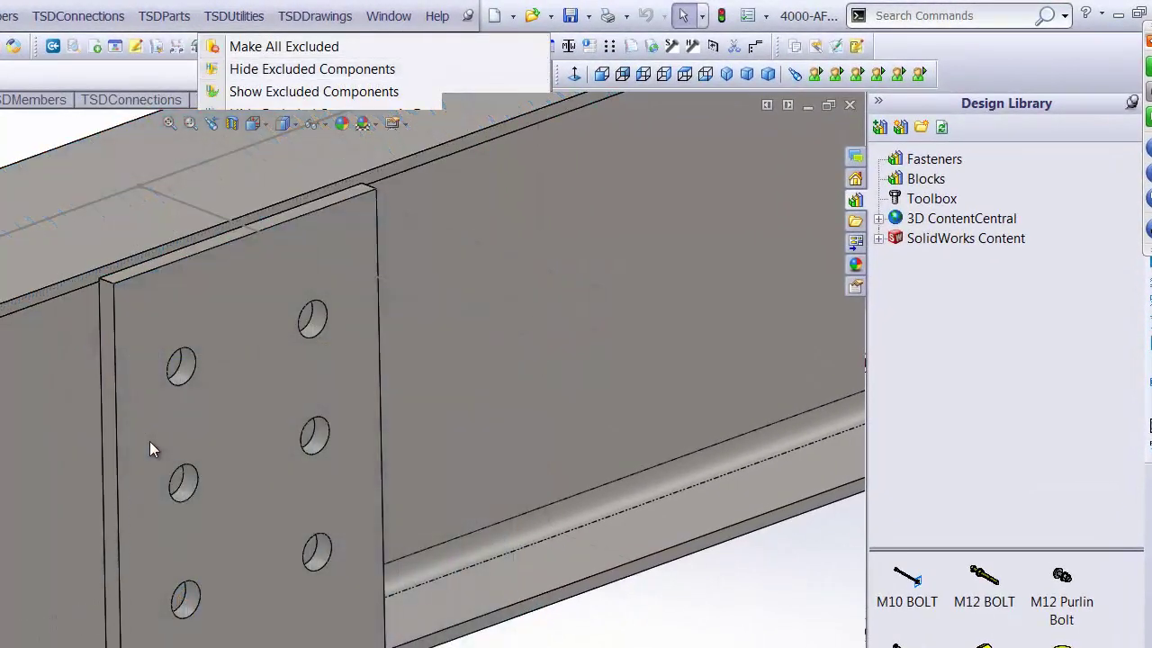
pyautogui.moveTo(221, 421); pyautogui.dragTo(286, 376, button='middle')
pyautogui.scroll(6, 211, 451)
pyautogui.scroll(-4, 308, 477)
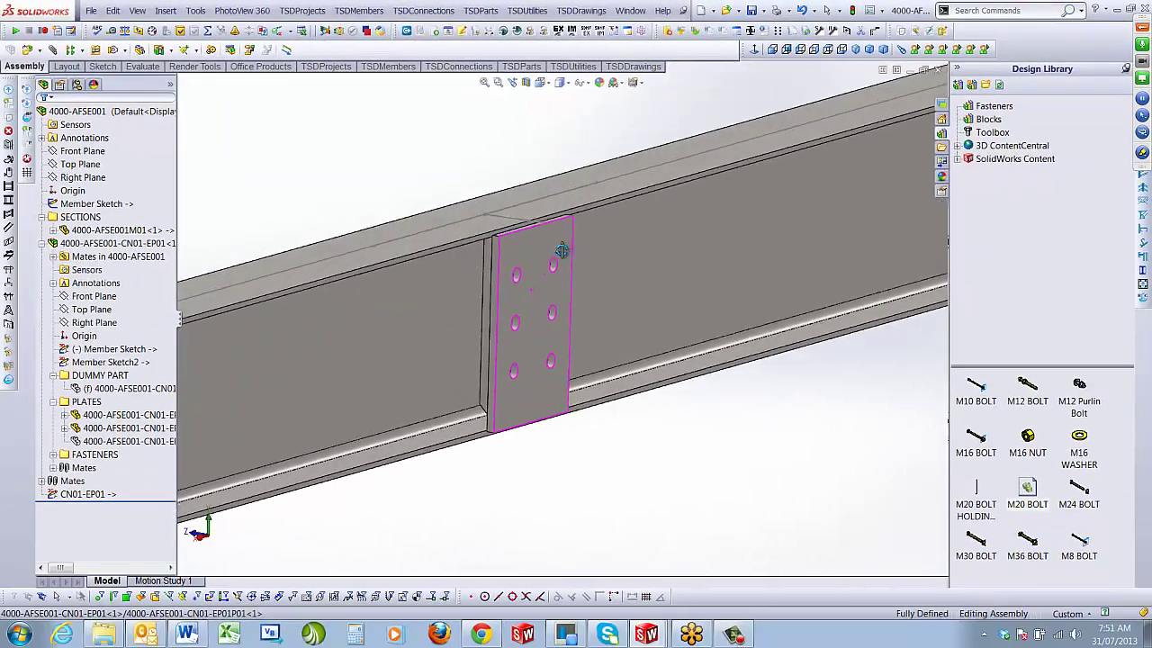
pyautogui.moveTo(561, 251); pyautogui.dragTo(557, 263, button='middle')
pyautogui.scroll(3, 538, 328)
pyautogui.scroll(-3, 537, 319)
pyautogui.scroll(-2, 558, 288)
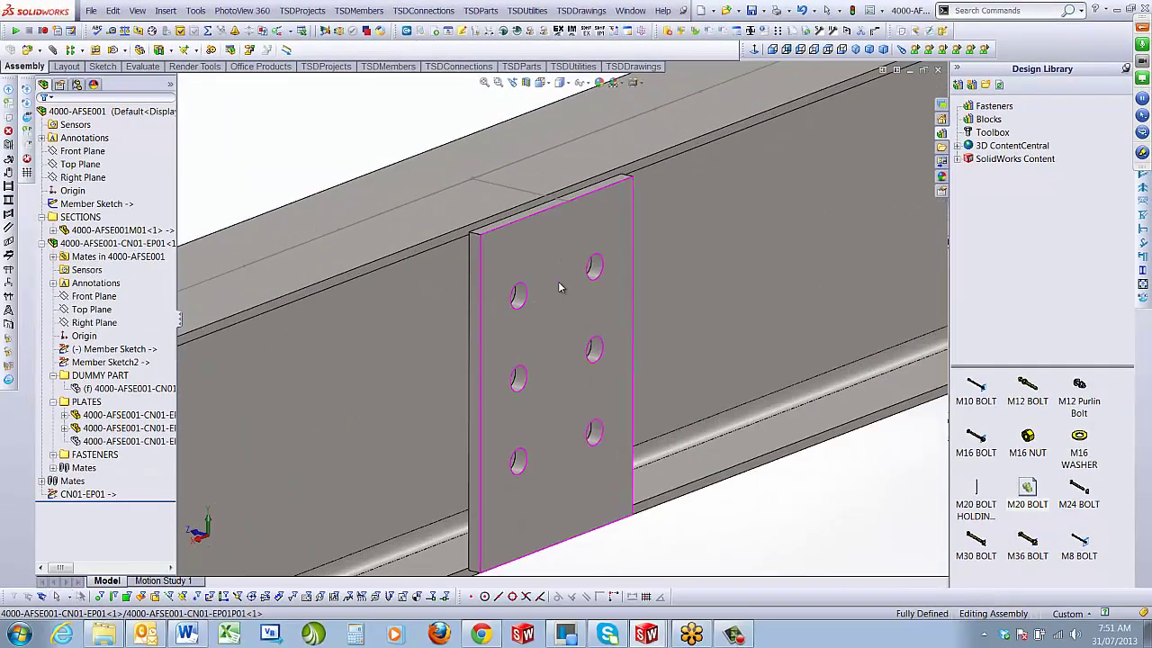
pyautogui.click(560, 288)
# Show the excluded components of the beam assembly again, including the dummy stub and bolts
pyautogui.click(526, 10)
pyautogui.click(546, 60)
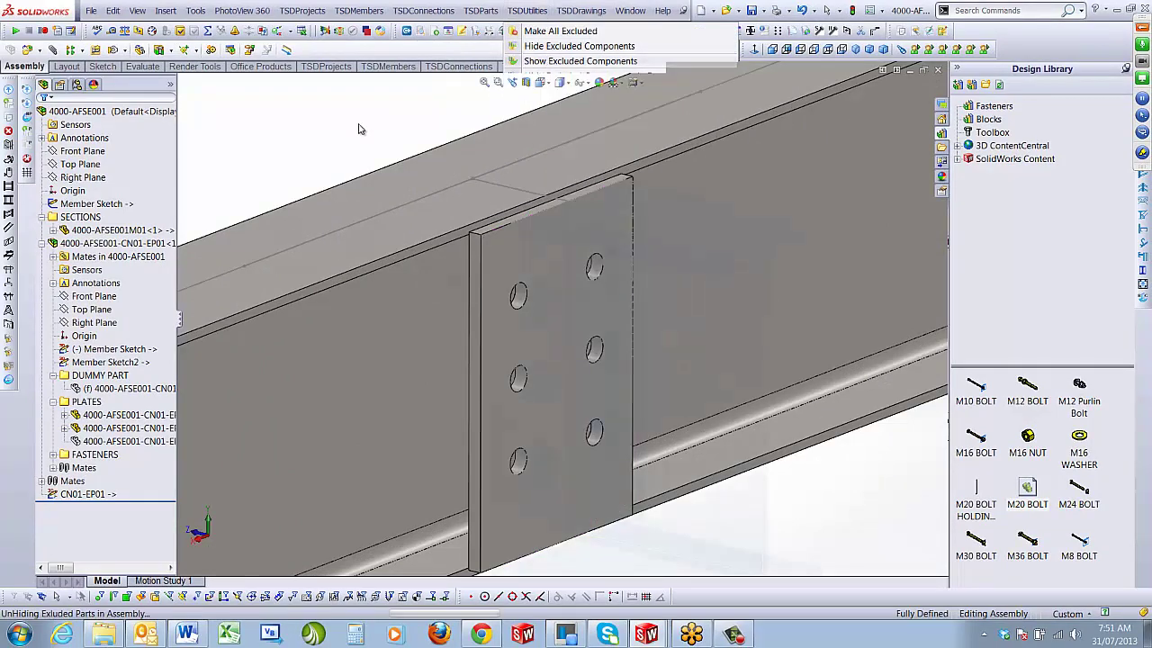
pyautogui.scroll(-2, 538, 385)
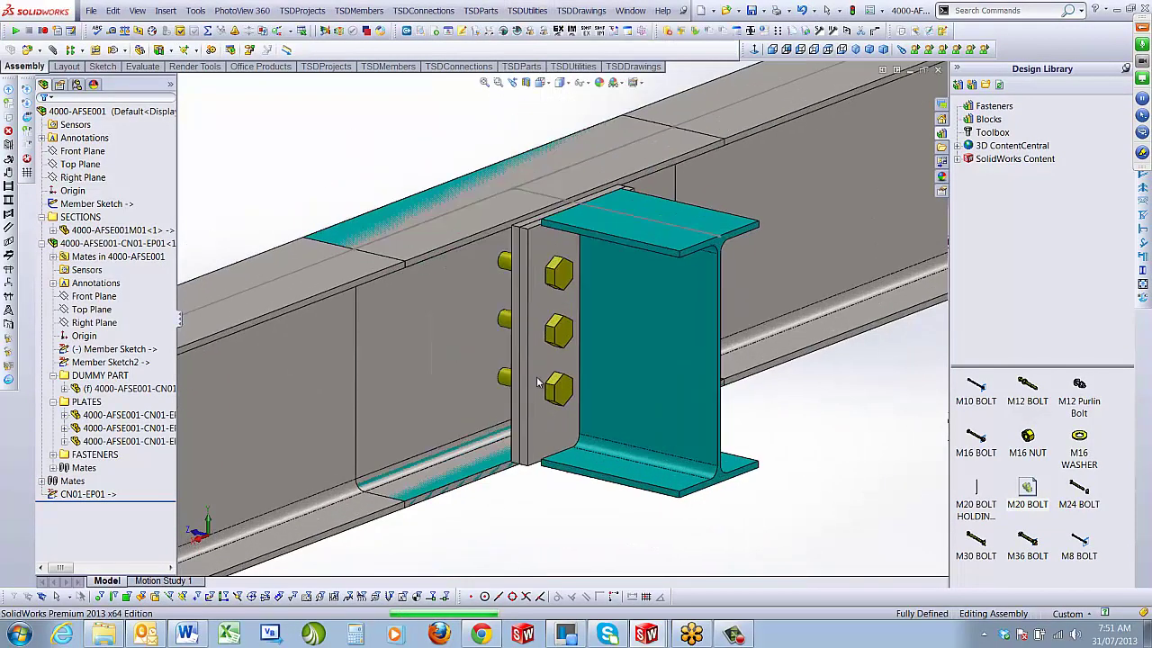
pyautogui.click(543, 368)
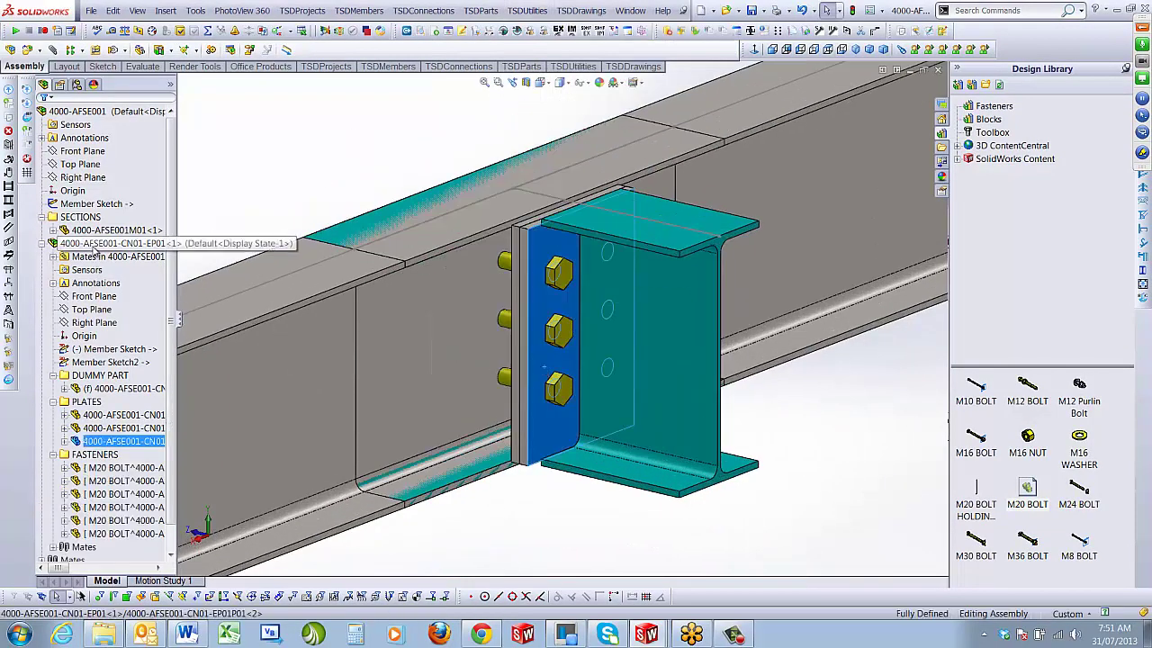
# Open subassembly 4000-AFSE001-CN01-EP01 and delete the external Collinear1 relation from the 600 mm line in Member Sketch
pyautogui.rightClick(99, 243)
pyautogui.click(106, 177)
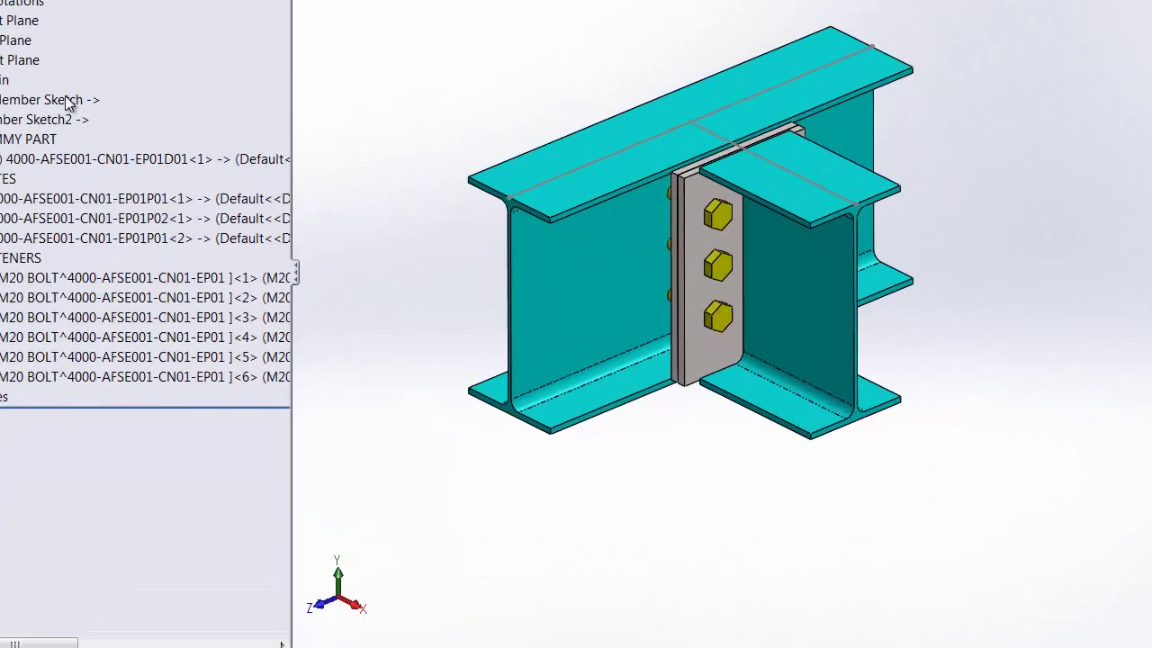
pyautogui.rightClick(61, 105)
pyautogui.click(75, 44)
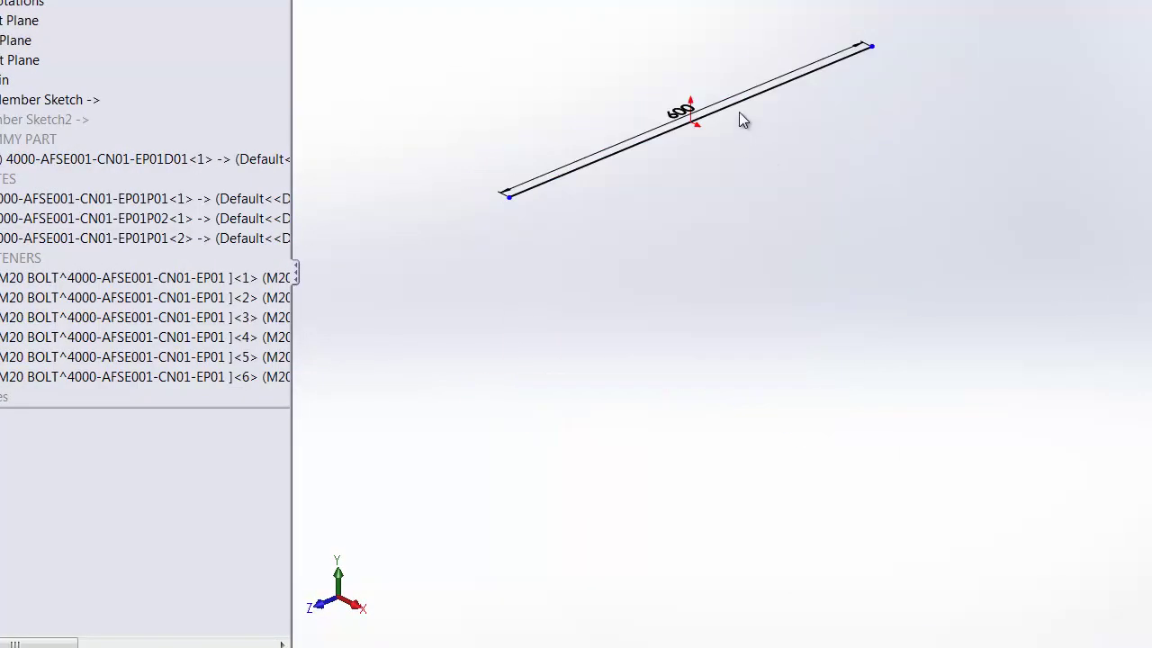
pyautogui.click(738, 104)
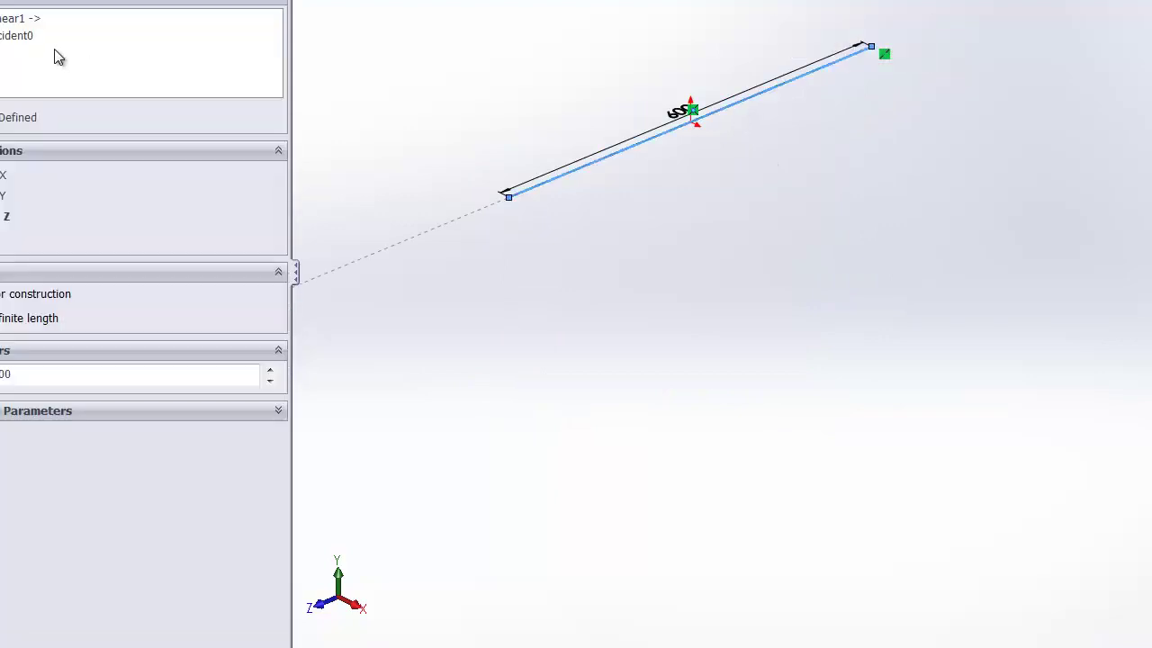
pyautogui.click(23, 20)
pyautogui.click(1049, 5)
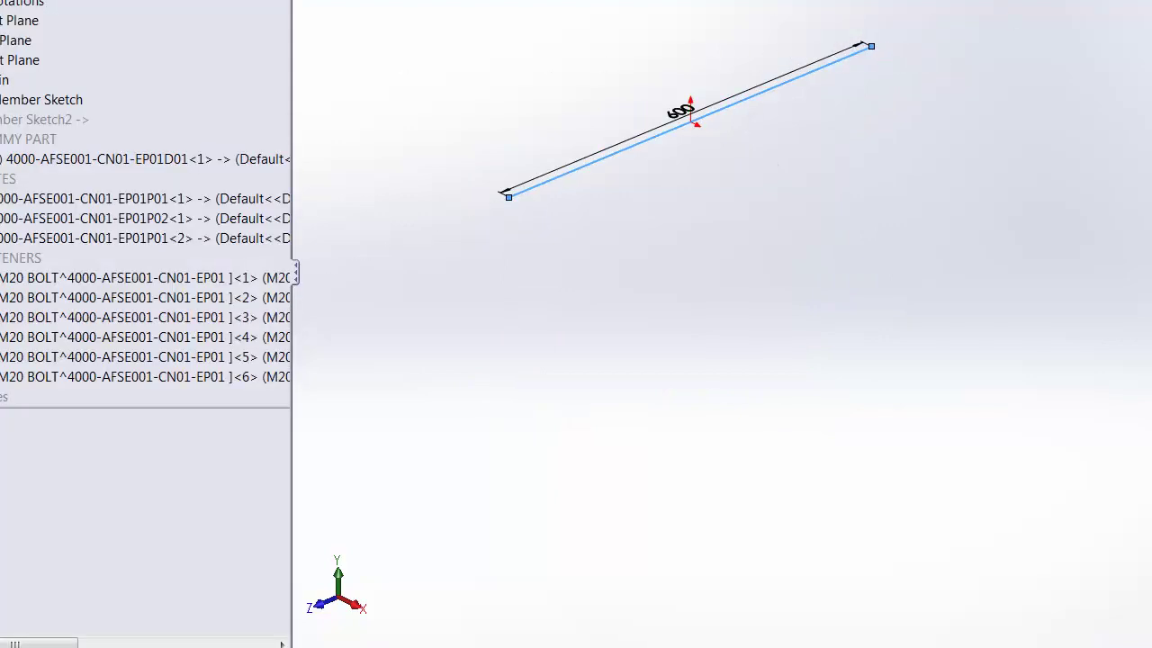
# Delete the external relation from the 300 mm line in Member Sketch2 and exit the sketch
pyautogui.rightClick(68, 118)
pyautogui.click(85, 79)
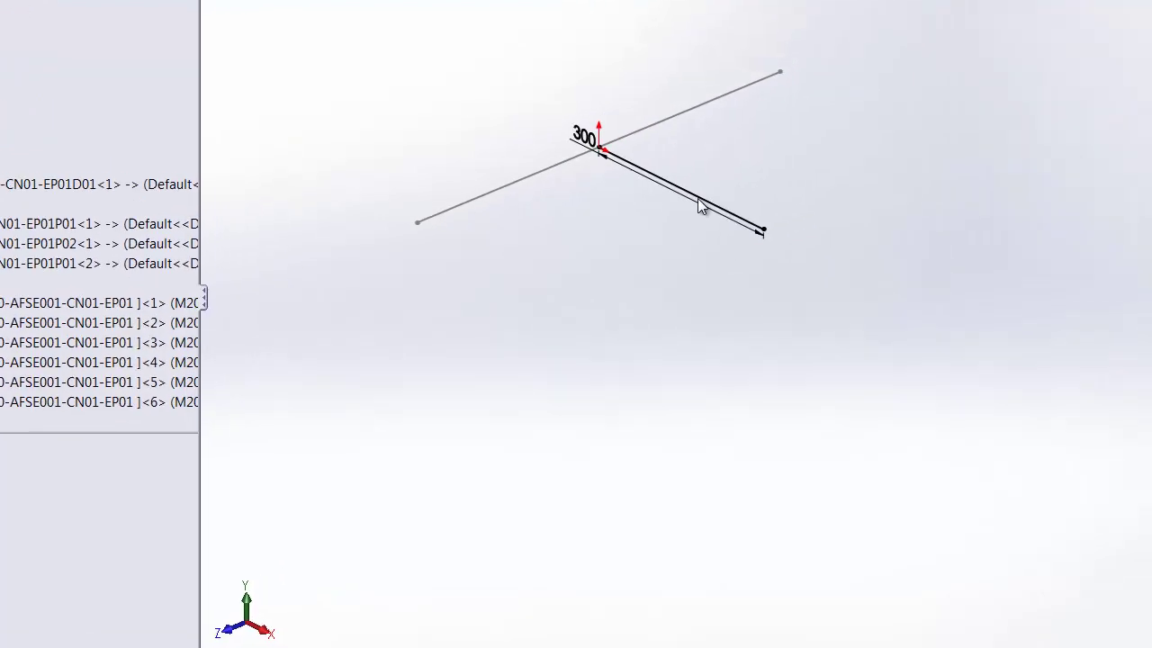
pyautogui.click(793, 172)
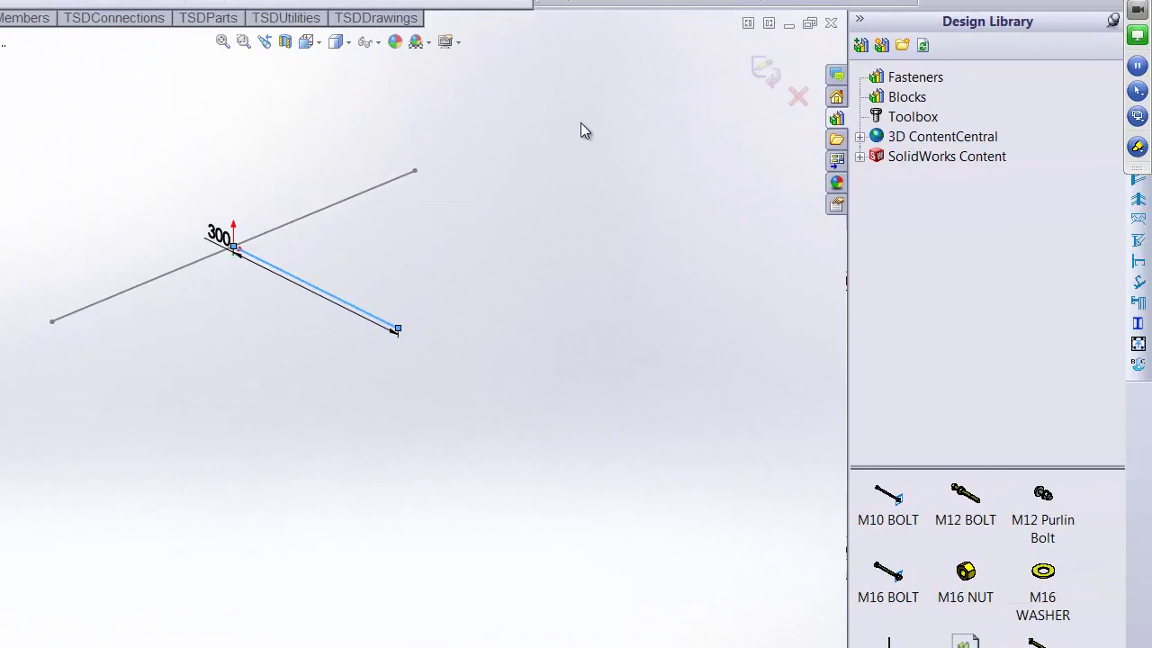
pyautogui.click(759, 70)
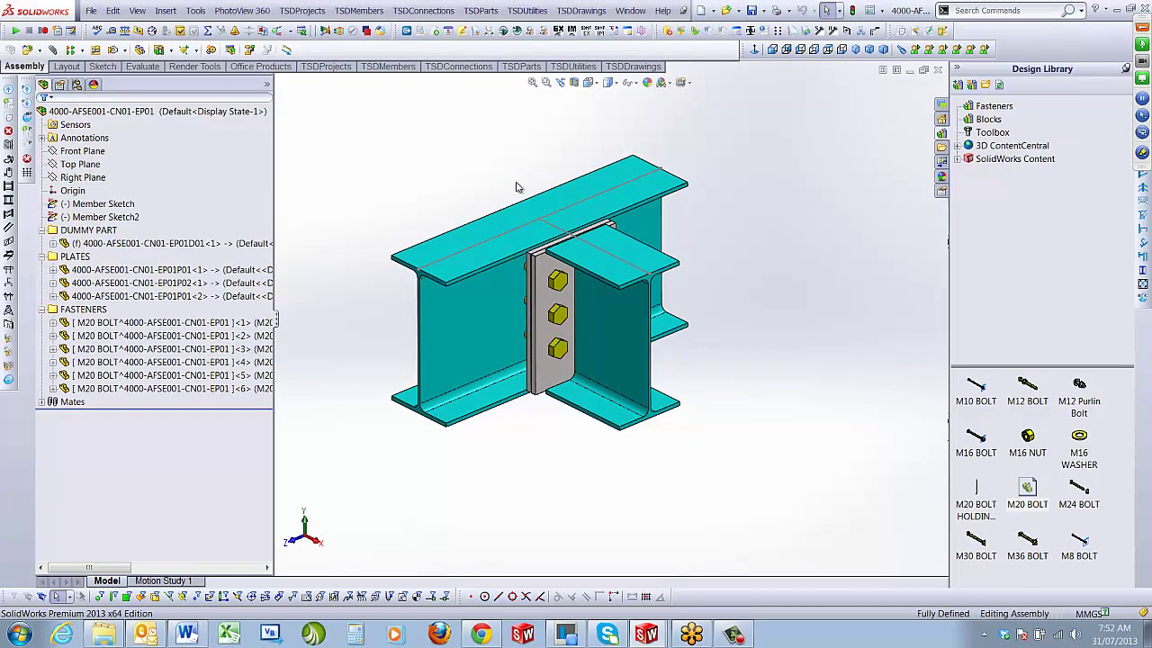
# Find the subassembly's file references in flat view and check for a remaining reference to 4000-AF.SLDASM
pyautogui.click(93, 11)
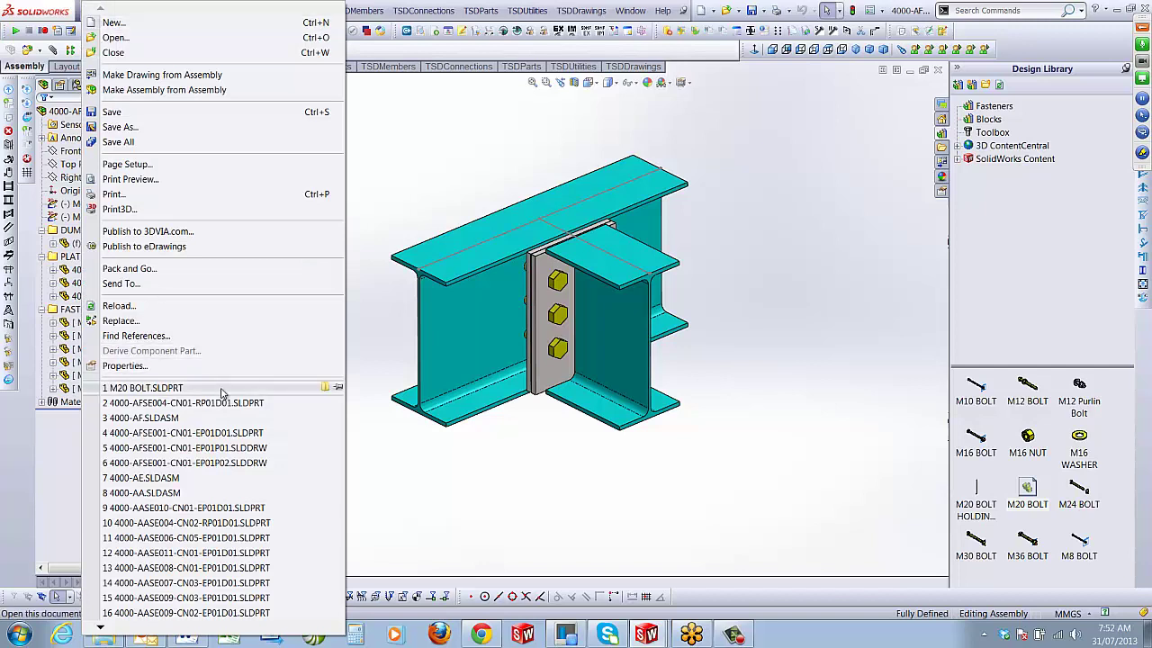
pyautogui.moveTo(216, 407)
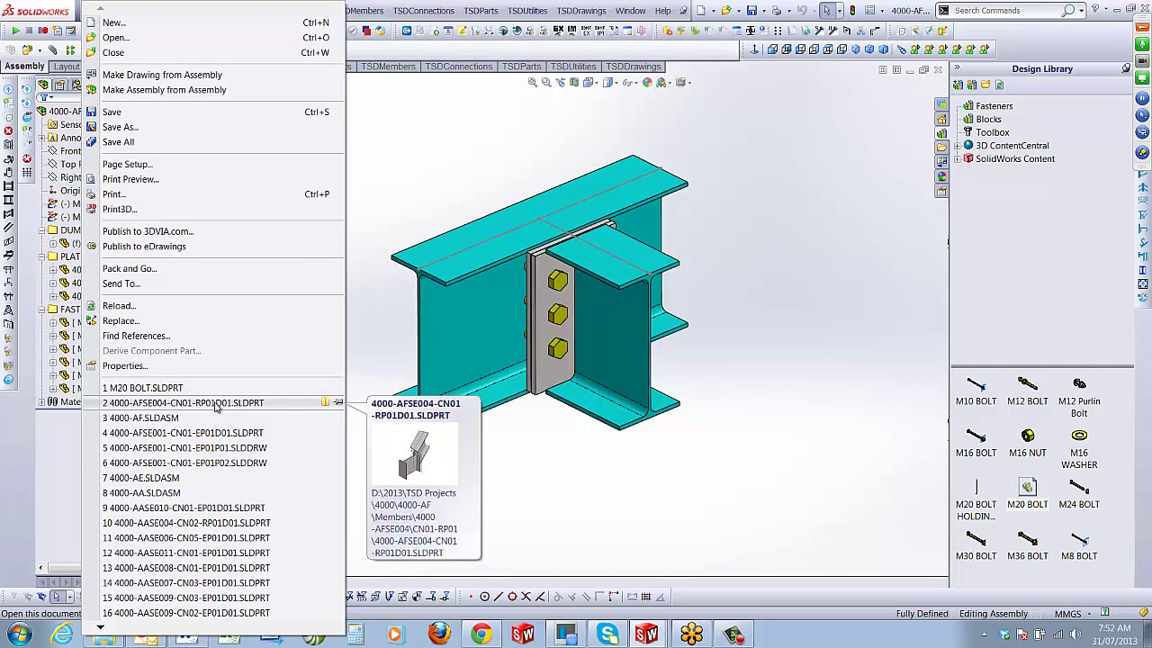
pyautogui.click(180, 336)
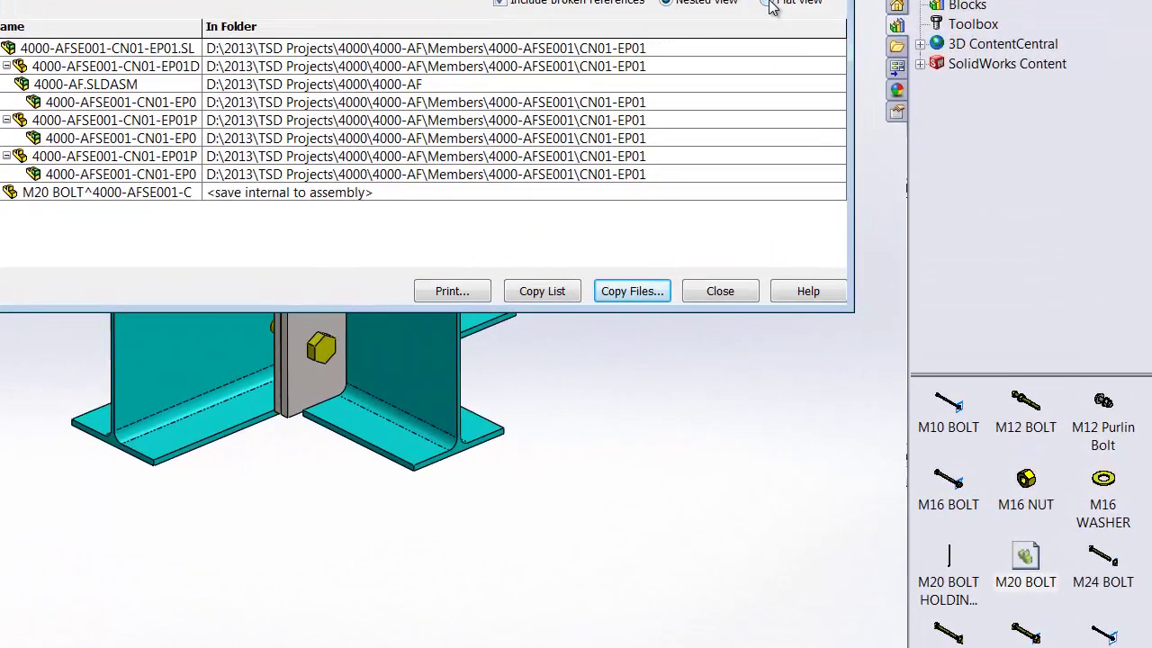
pyautogui.click(854, 116)
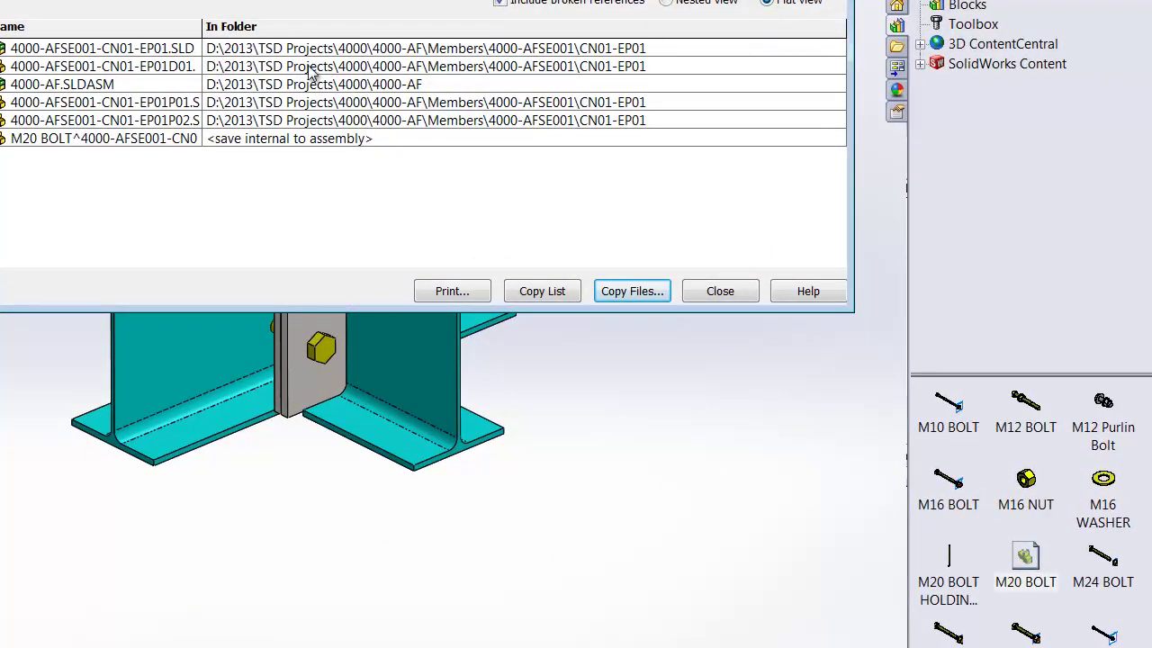
pyautogui.moveTo(33, 83); pyautogui.dragTo(65, 84)
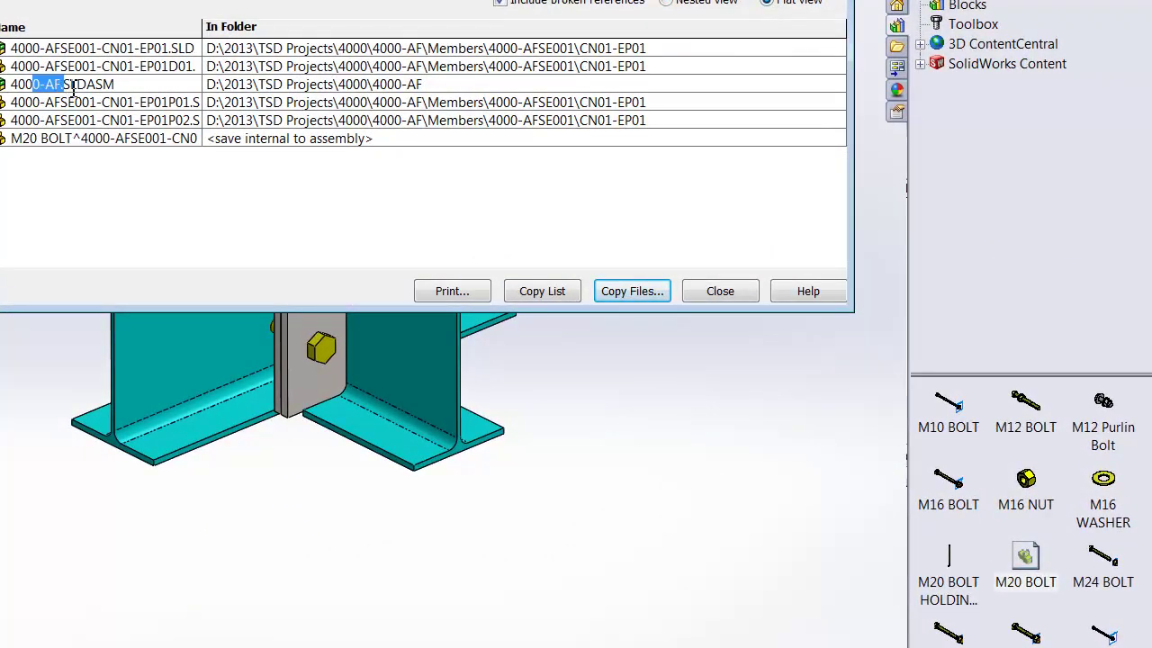
pyautogui.click(385, 90)
pyautogui.moveTo(154, 85); pyautogui.dragTo(2, 86)
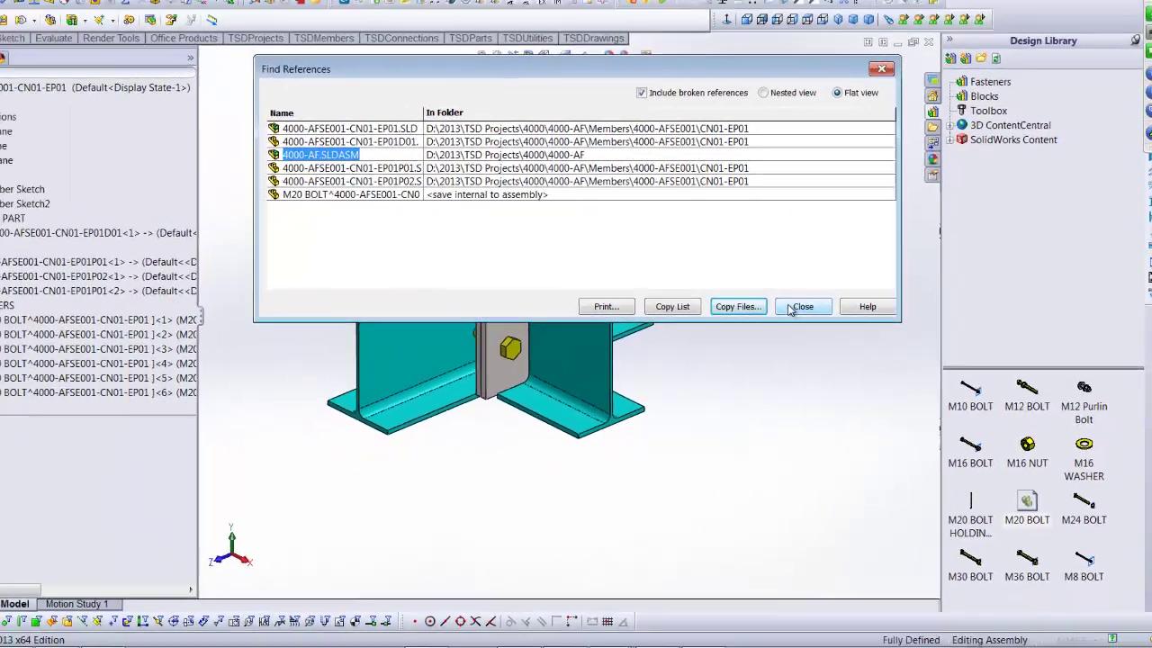
pyautogui.click(706, 294)
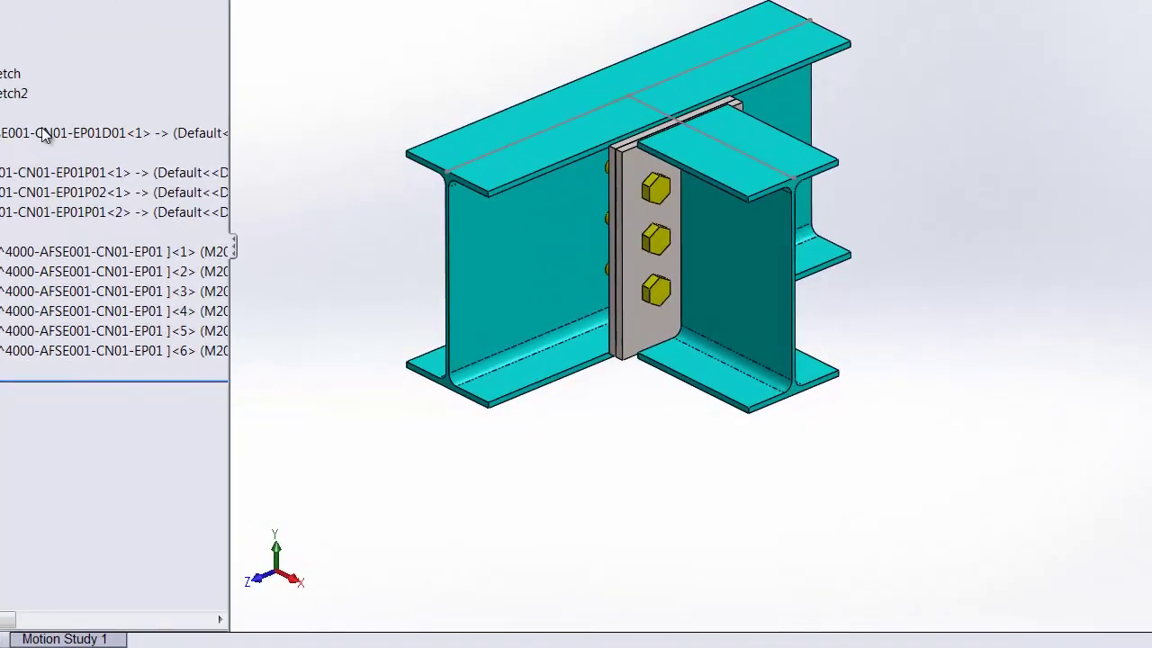
# Open the dummy part 4000-AFSE001-CN01-EP01D01 in its own window
pyautogui.rightClick(151, 243)
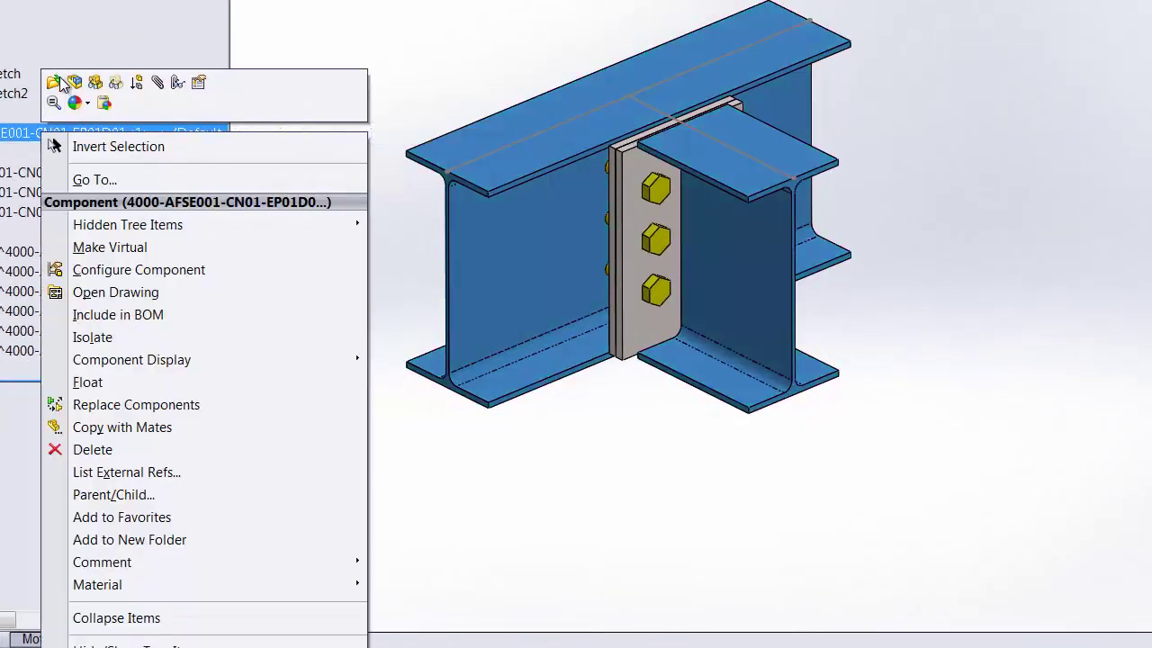
pyautogui.click(58, 134)
pyautogui.rightClick(58, 134)
pyautogui.click(70, 87)
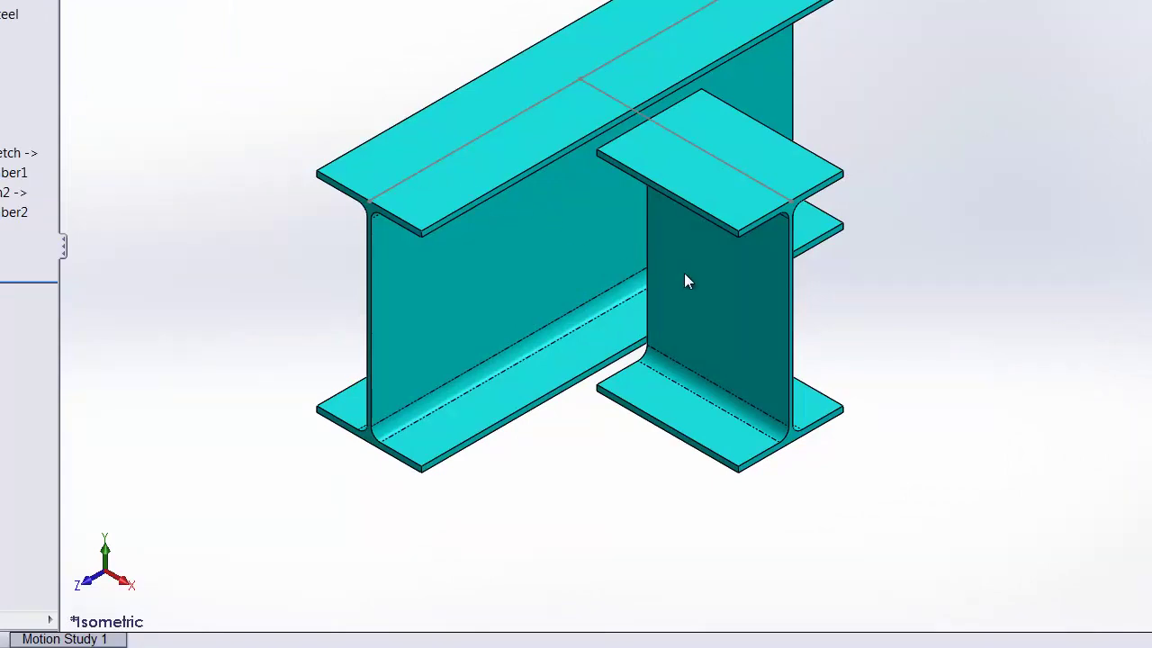
pyautogui.moveTo(697, 278); pyautogui.dragTo(704, 247, button='middle')
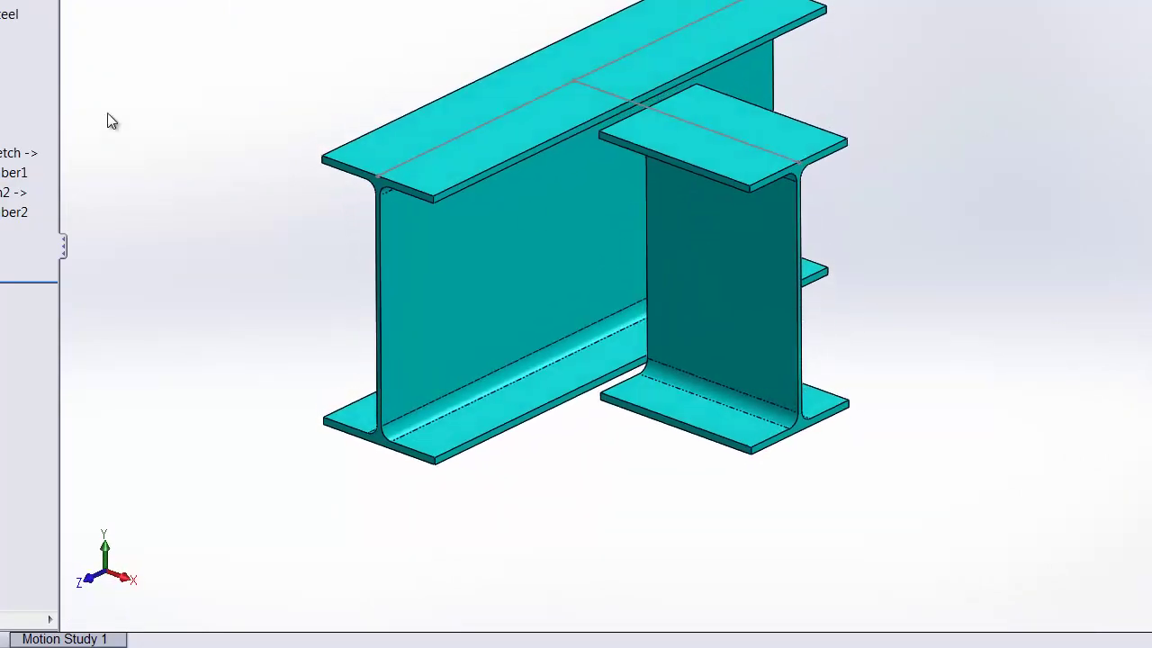
# Delete the external Equal radius/length1 and Collinear2 relations from the 600 mm line in the dummy part's Member Sketch and exit the sketch
pyautogui.click(4, 153)
pyautogui.click(3, 109)
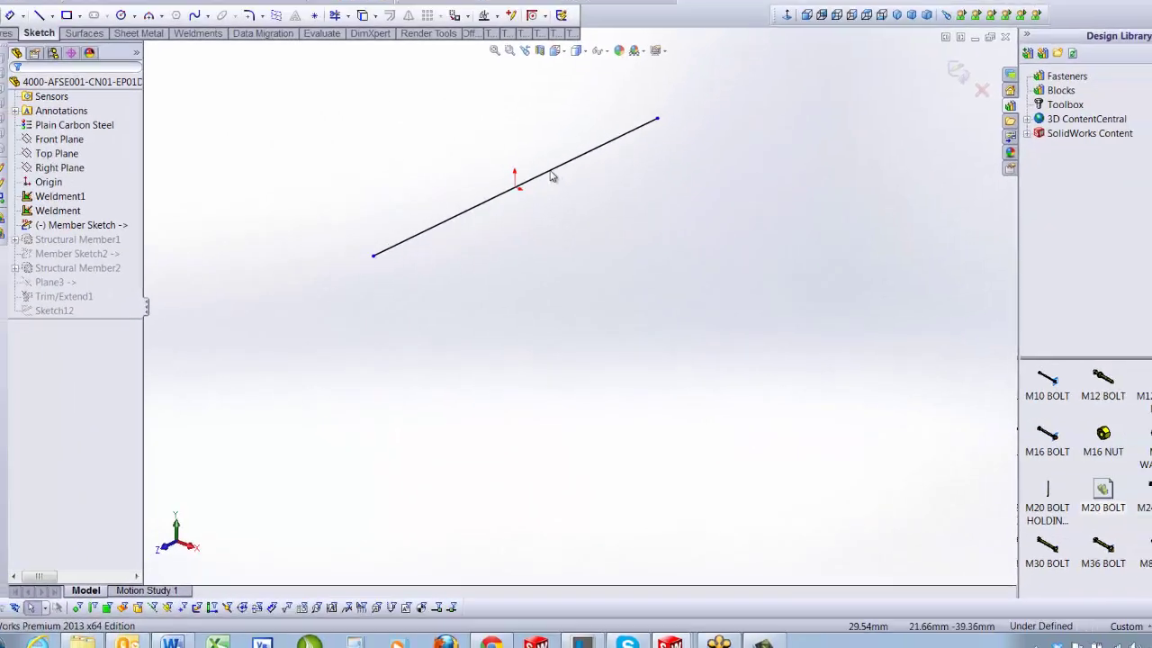
pyautogui.click(620, 59)
pyautogui.click(109, 174)
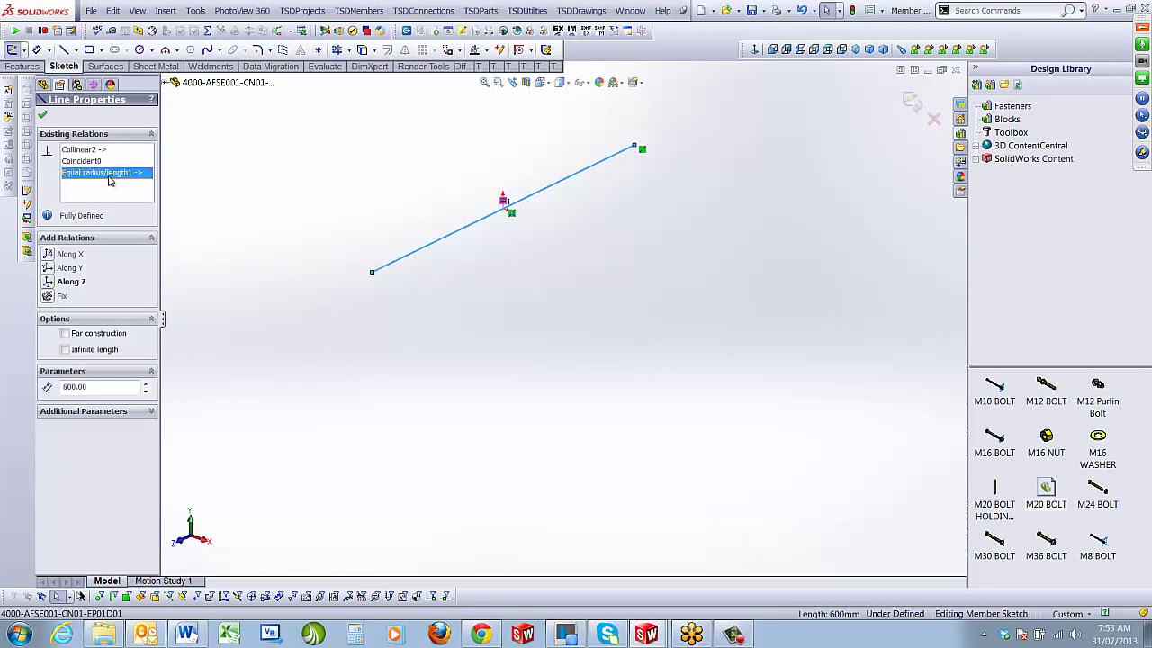
pyautogui.press('Delete')
pyautogui.click(108, 151)
pyautogui.press('Delete')
pyautogui.click(912, 102)
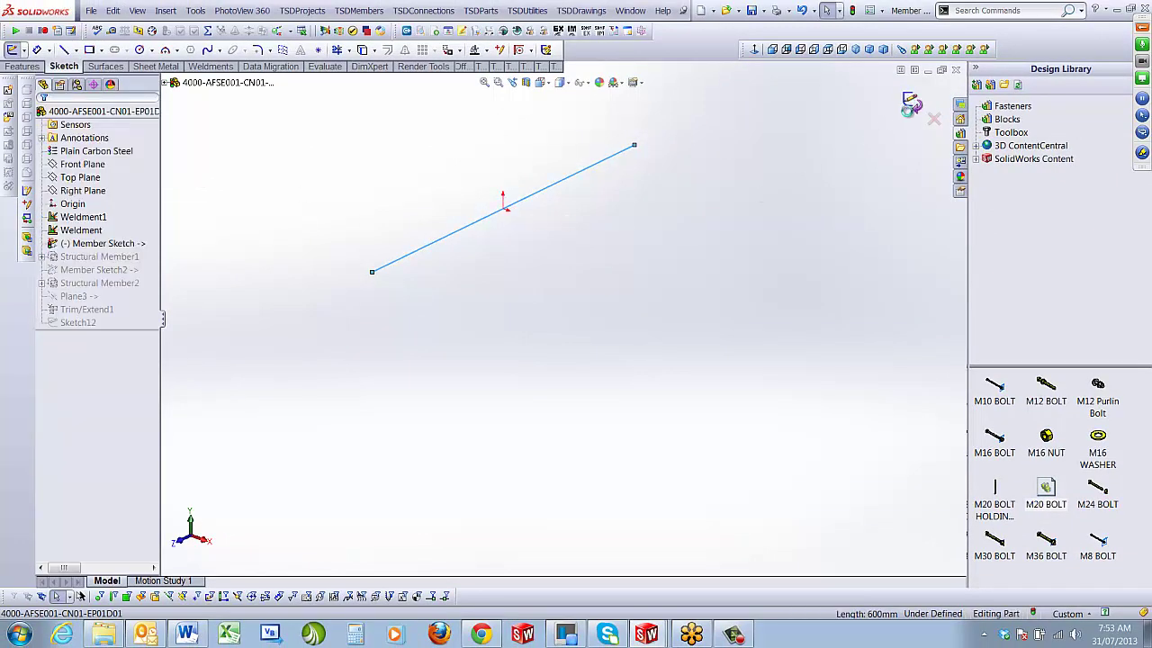
# List the external references of the dummy part's Member Sketch2, examine the full referenced entity, and close the part window
pyautogui.rightClick(105, 286)
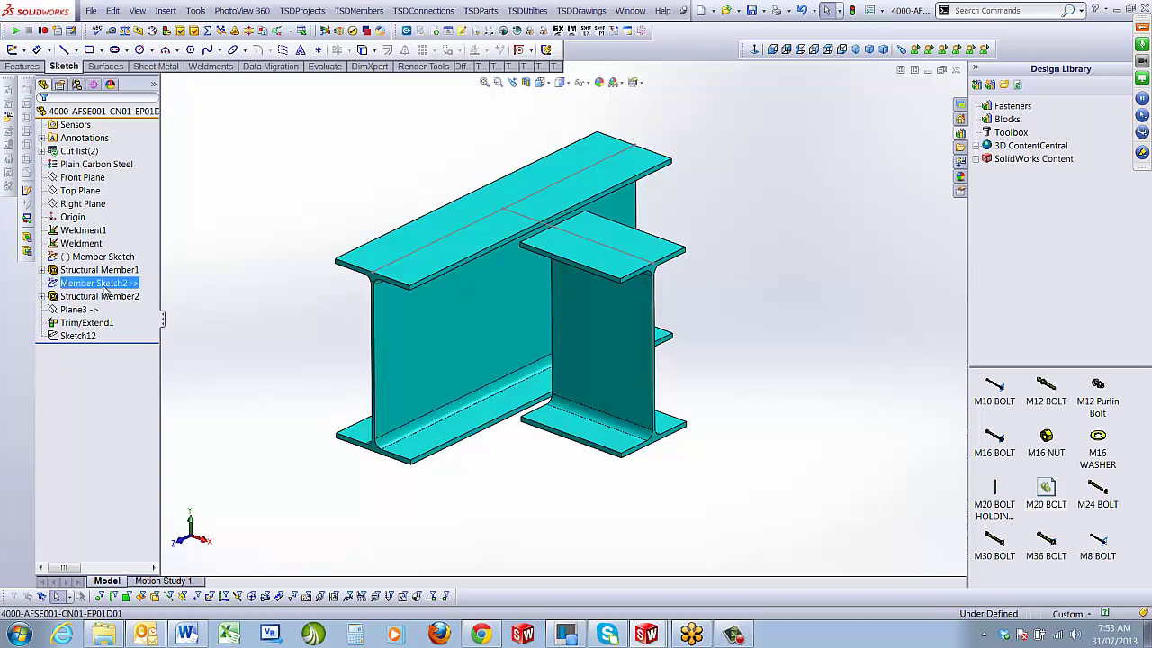
pyautogui.click(161, 324)
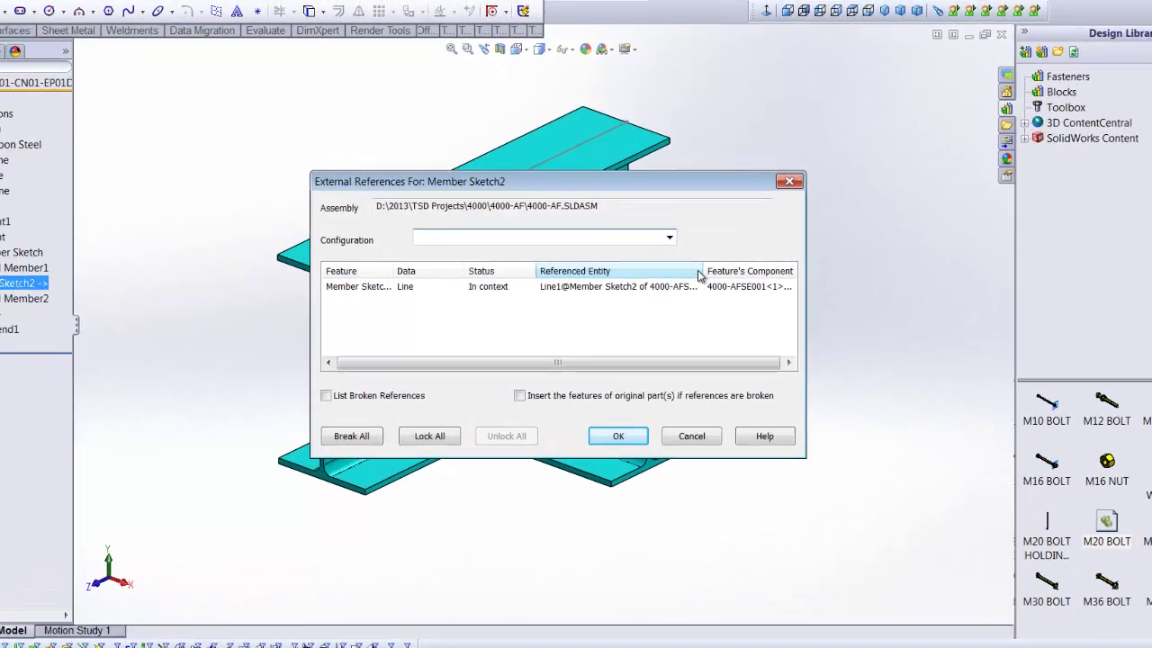
pyautogui.moveTo(702, 272); pyautogui.dragTo(899, 265)
pyautogui.moveTo(637, 384); pyautogui.dragTo(774, 382)
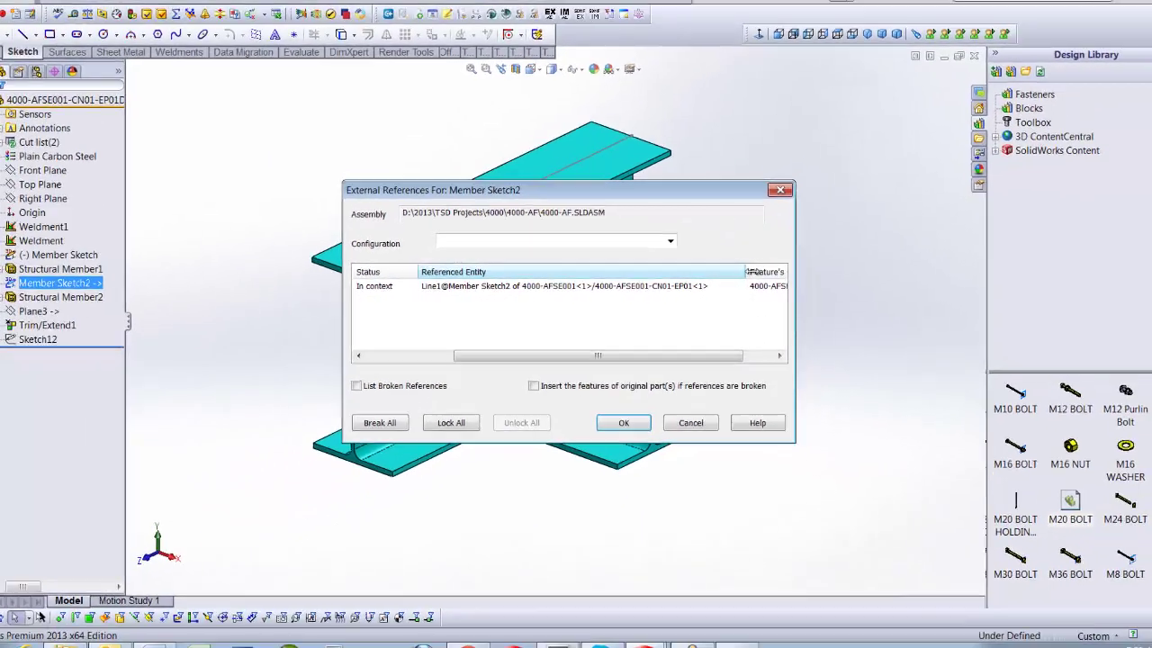
pyautogui.moveTo(708, 267); pyautogui.dragTo(744, 270)
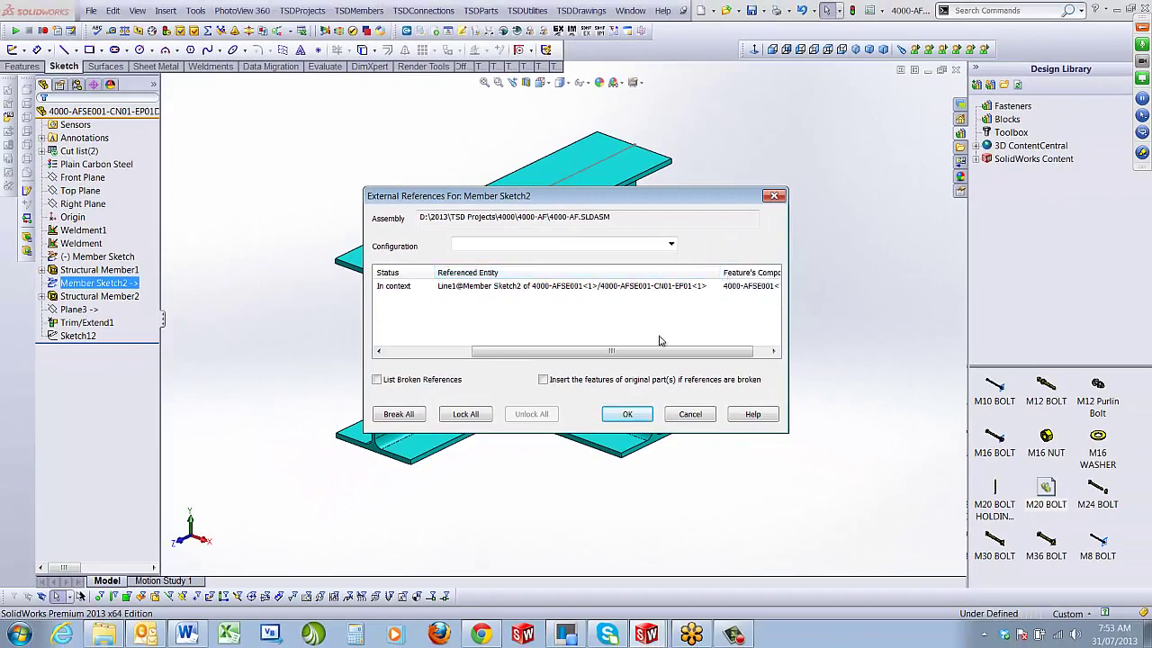
pyautogui.moveTo(639, 351); pyautogui.dragTo(500, 369)
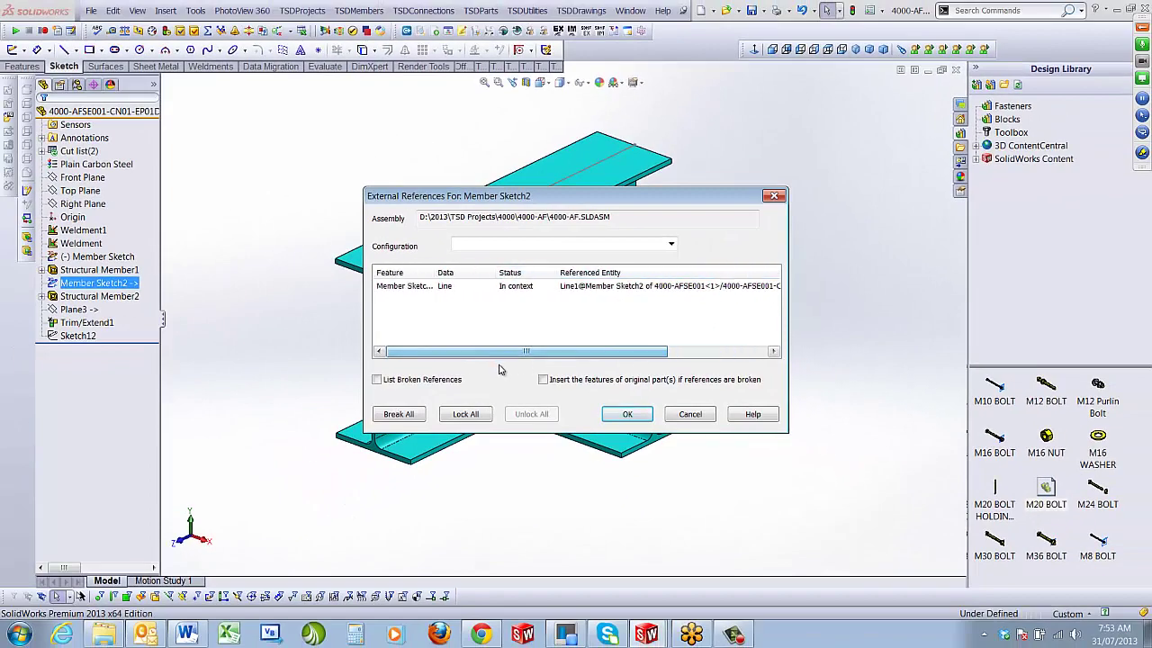
pyautogui.click(700, 415)
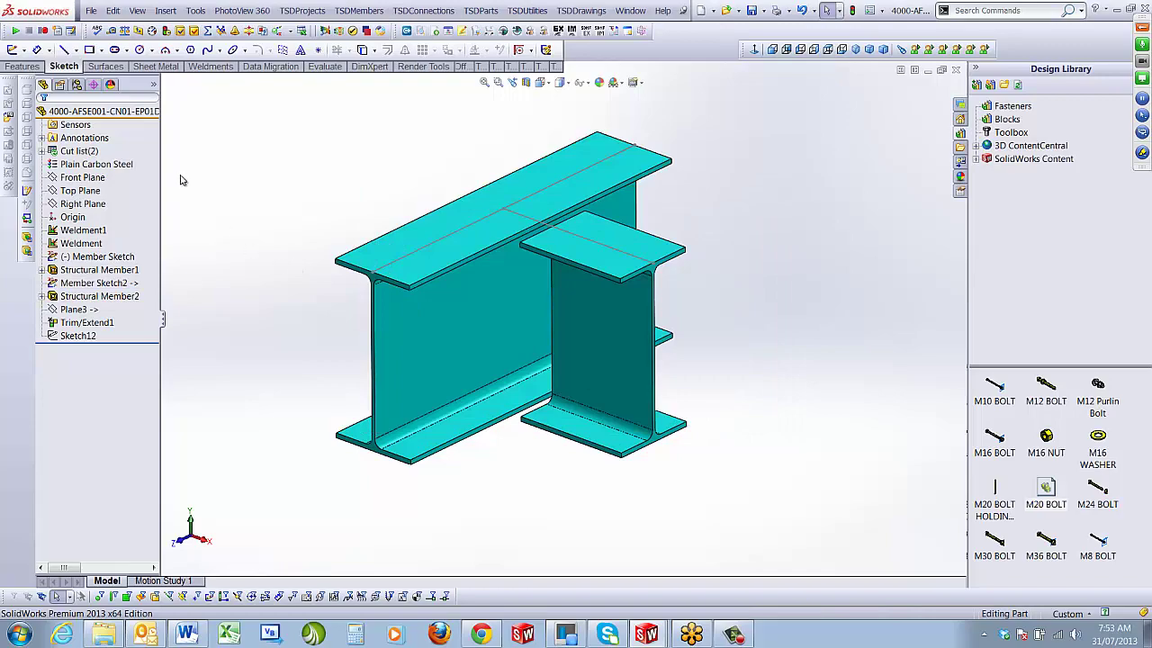
pyautogui.click(955, 71)
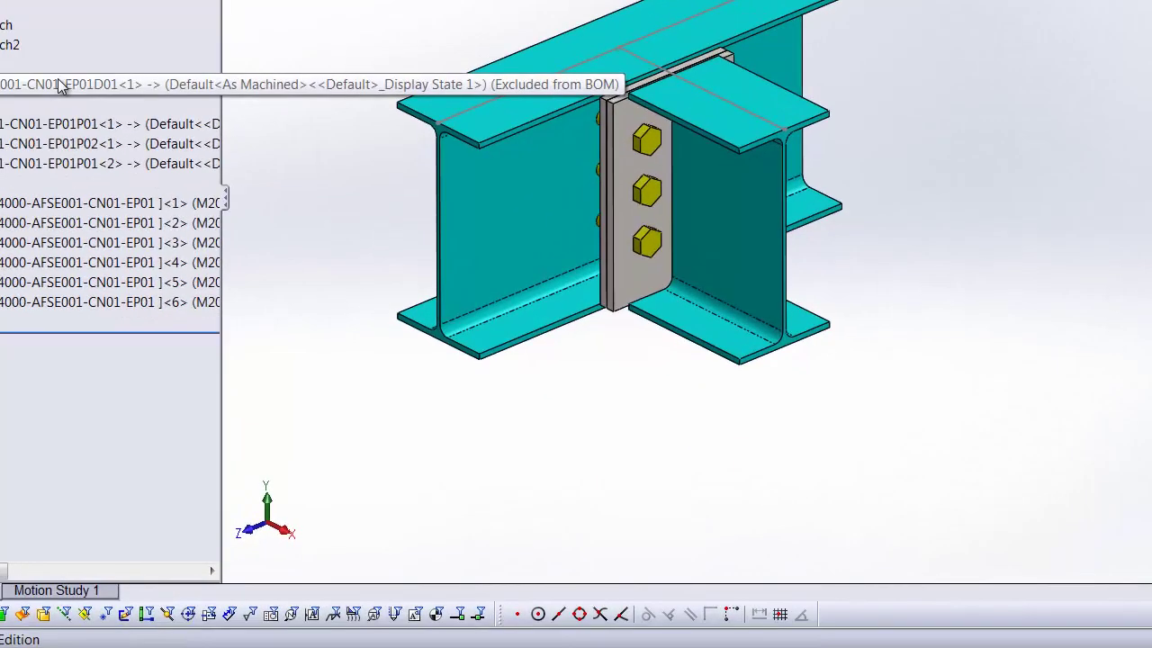
# Examine the parent/child relationships of the dummy part 4000-AFSE001-CN01-EP01D01 in the subassembly
pyautogui.rightClick(58, 86)
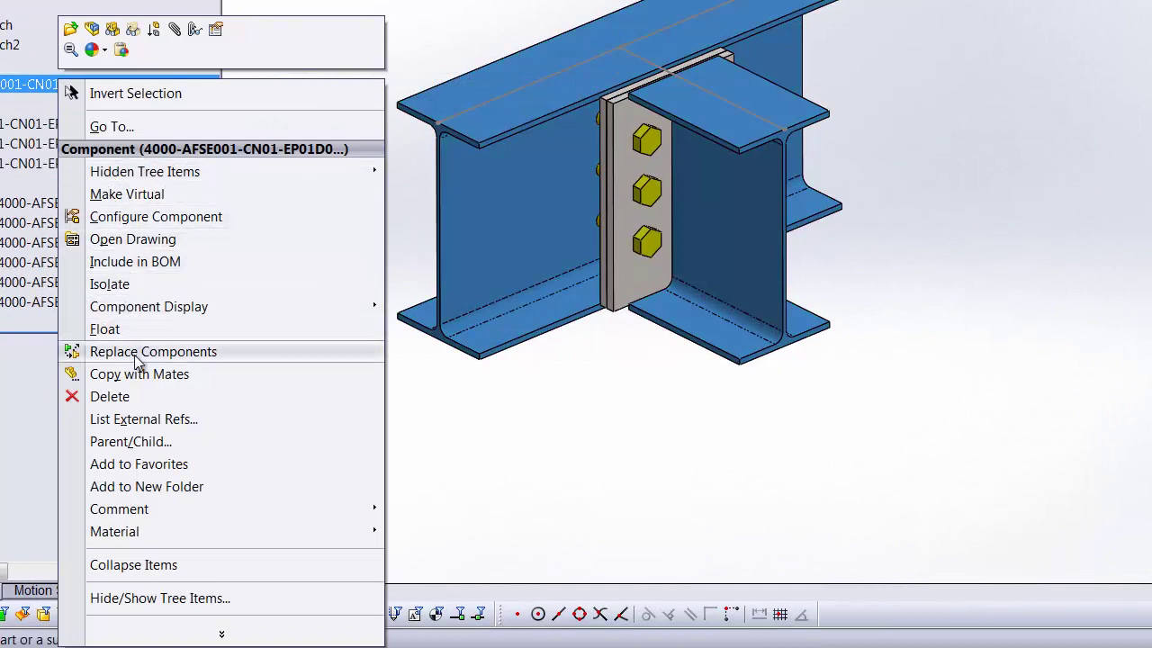
pyautogui.click(135, 441)
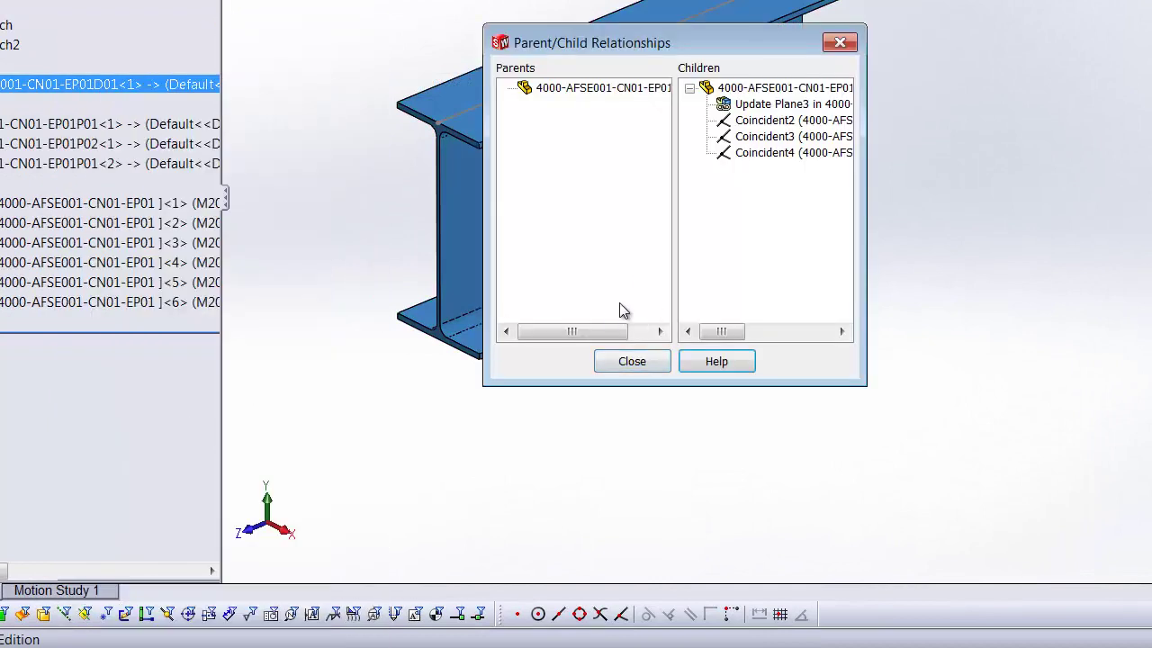
pyautogui.moveTo(602, 332); pyautogui.dragTo(709, 334)
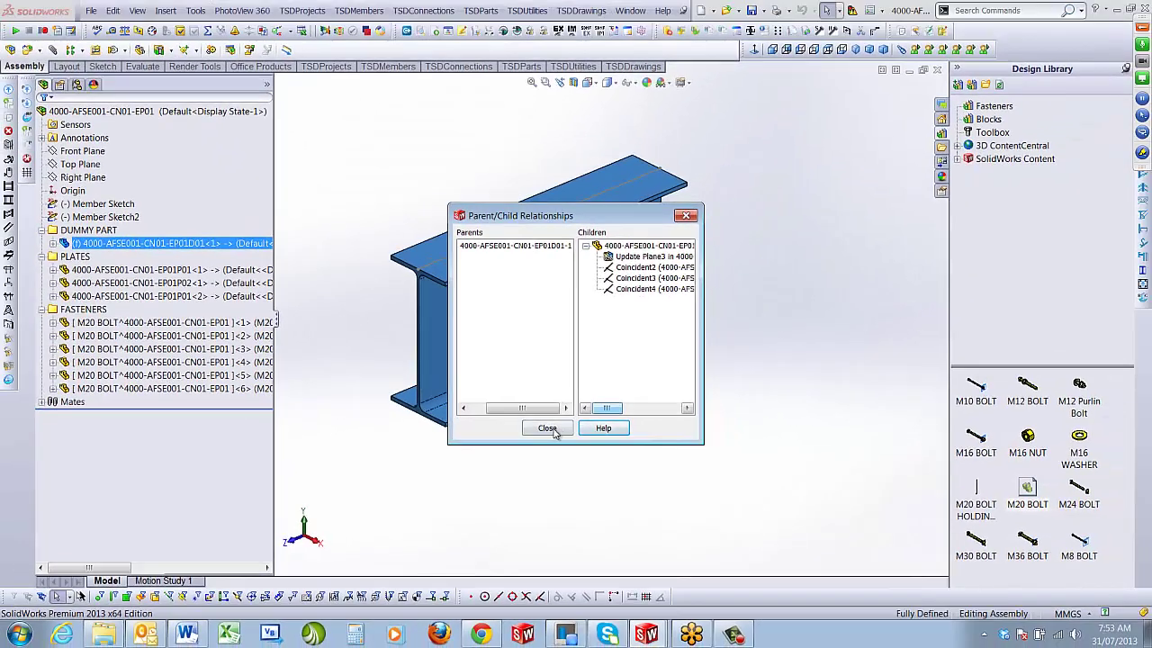
pyautogui.click(615, 374)
# Reopen the dummy part, delete the external equal-length and collinear relations from the 300 mm line in Member Sketch2, and close the part
pyautogui.rightClick(173, 245)
pyautogui.click(180, 209)
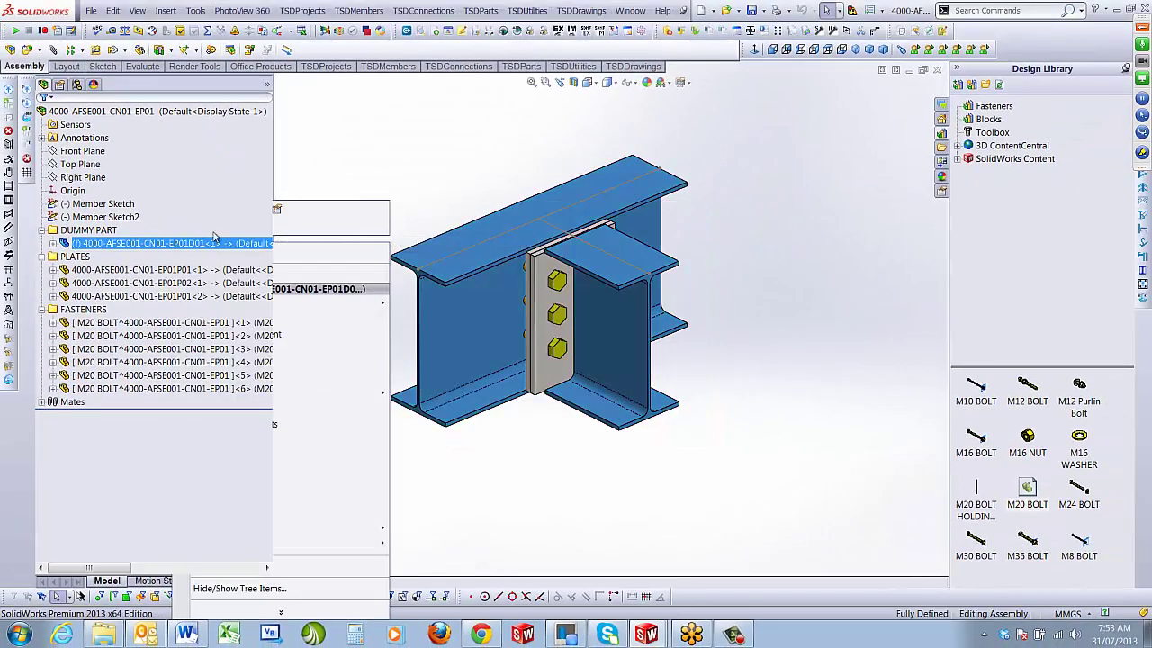
pyautogui.rightClick(111, 290)
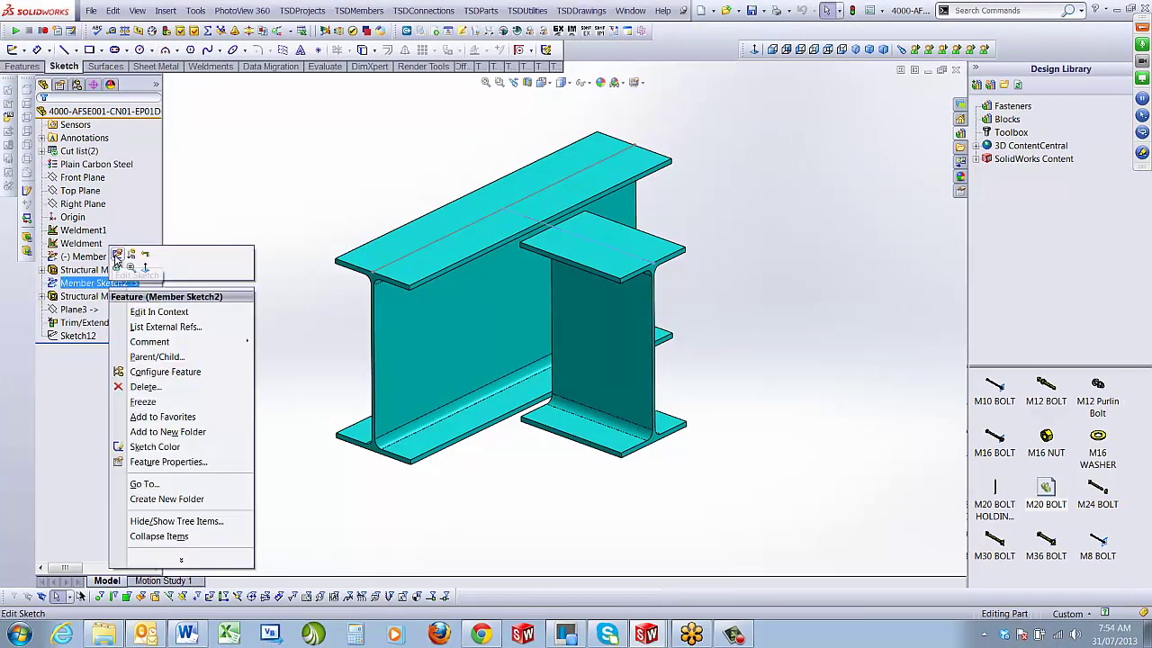
pyautogui.click(142, 258)
pyautogui.click(599, 245)
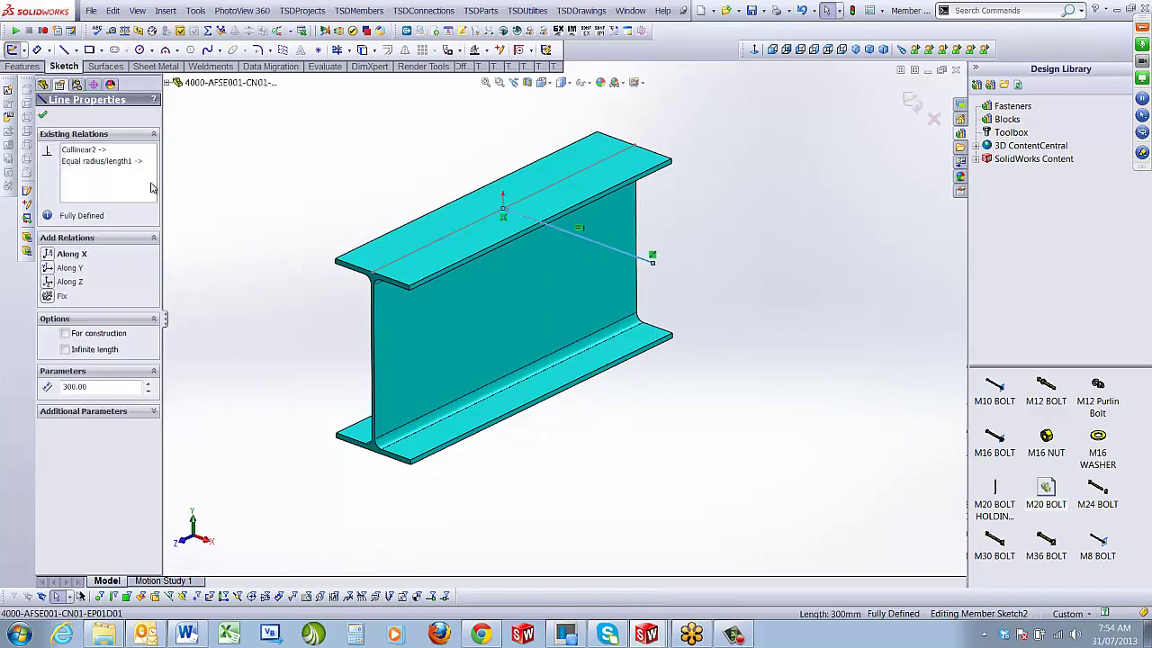
pyautogui.click(99, 163)
pyautogui.press('Delete')
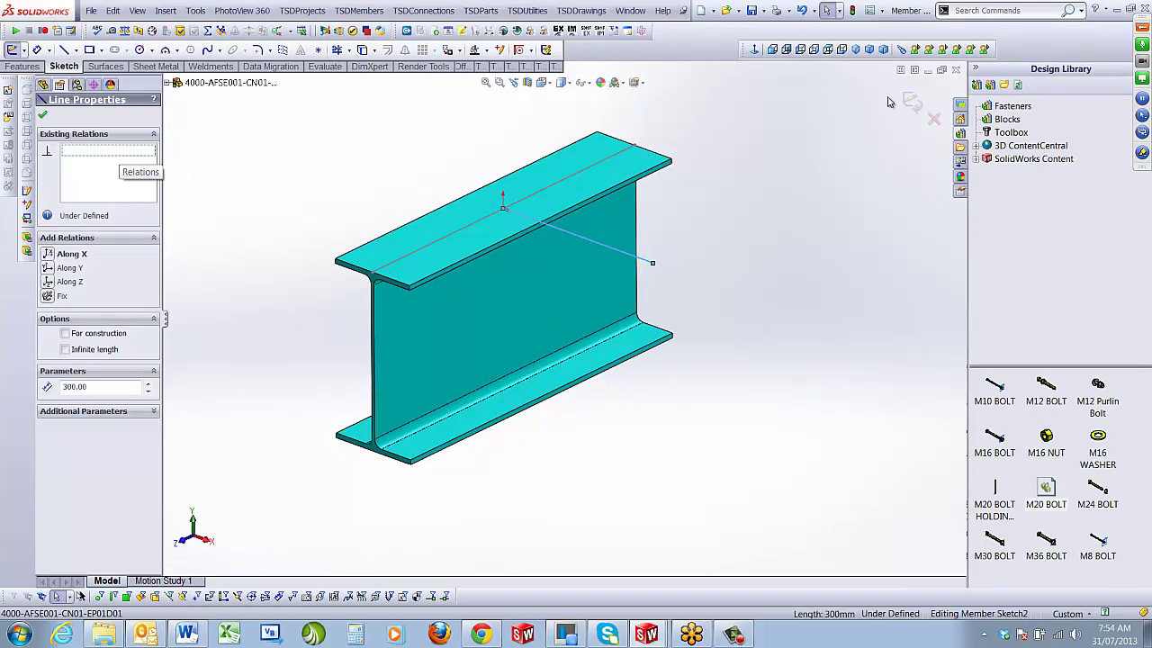
pyautogui.click(910, 102)
pyautogui.click(956, 71)
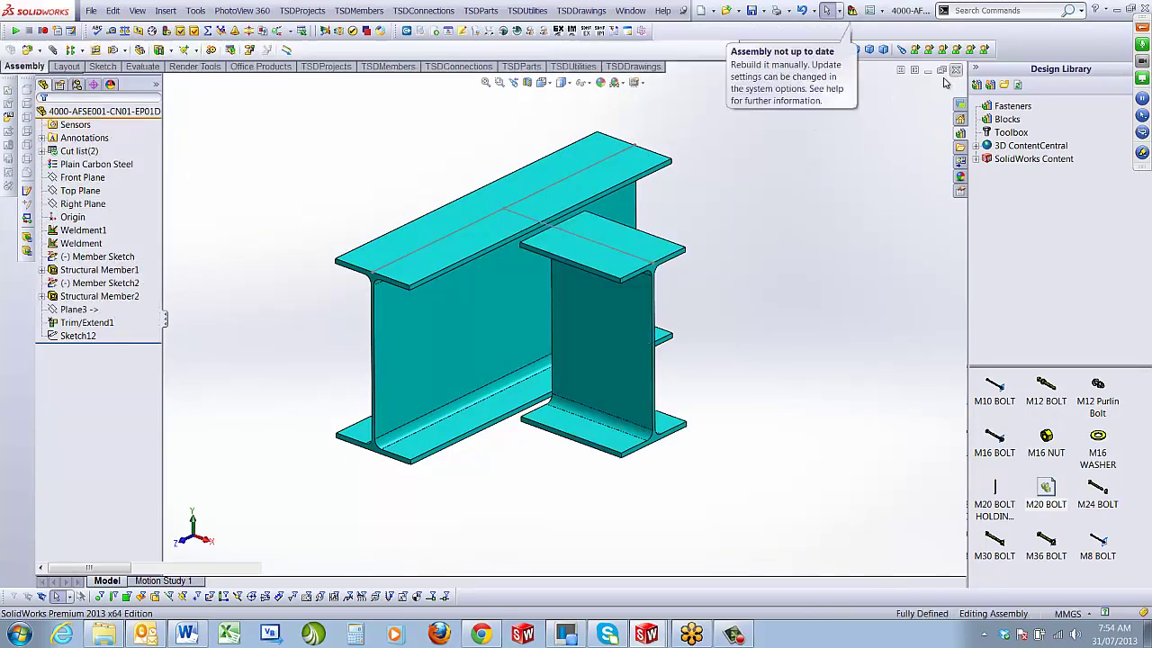
# Expand the dummy part 4000-AFSE001-CN01-EP01D01 and start editing it in the context of the subassembly
pyautogui.click(54, 245)
pyautogui.rightClick(130, 246)
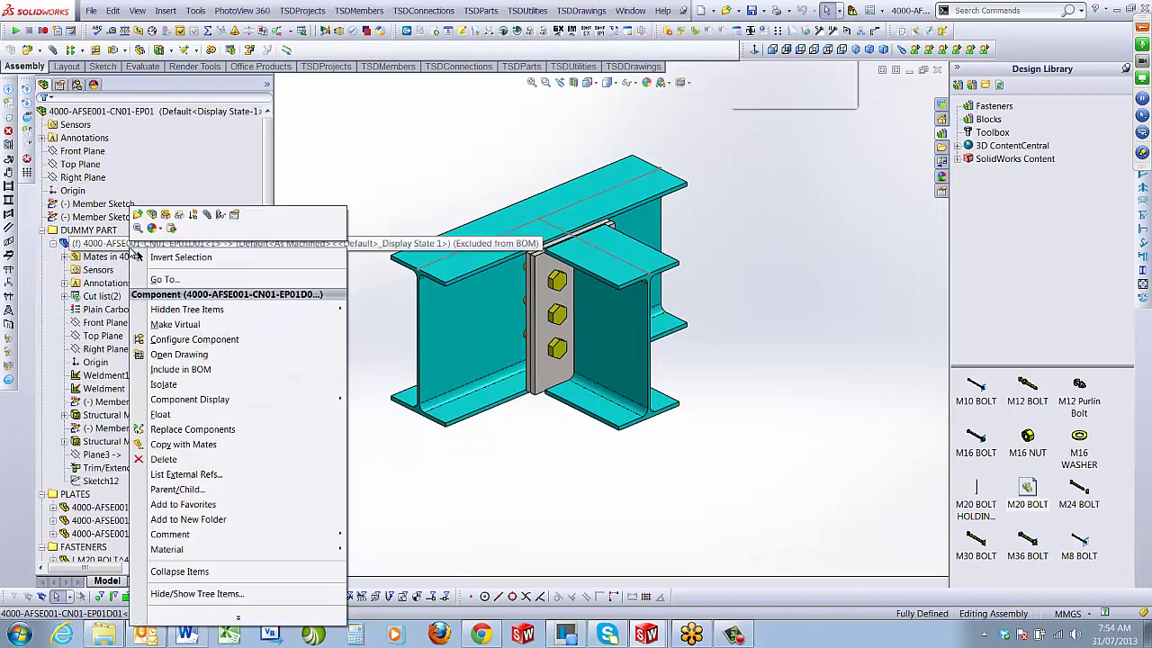
pyautogui.click(150, 214)
pyautogui.rightClick(137, 239)
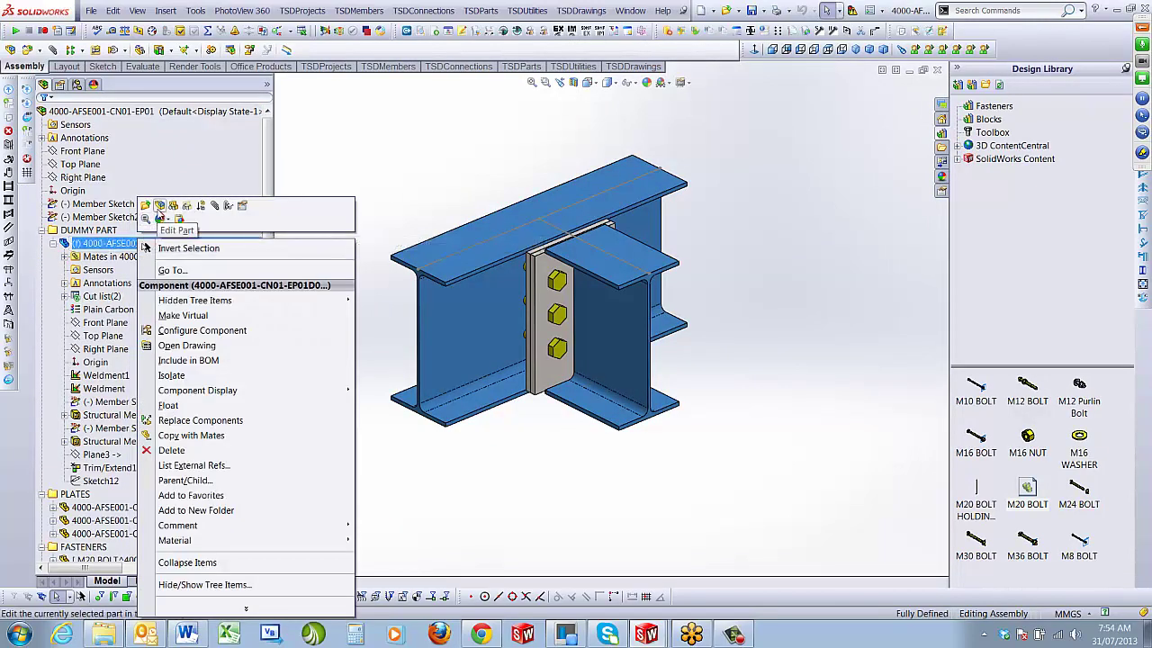
pyautogui.click(145, 218)
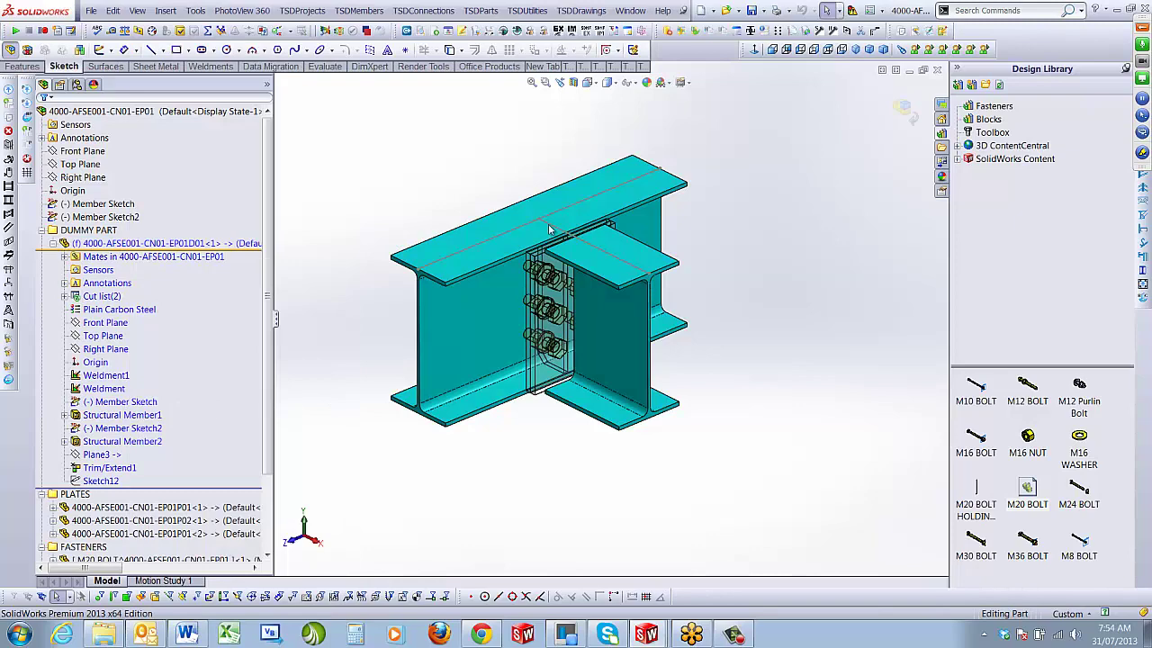
# Make the dummy part's Member Sketch line equal and parallel to the subassembly's Member Sketch line, join their endpoints, and exit the sketch
pyautogui.click(135, 401)
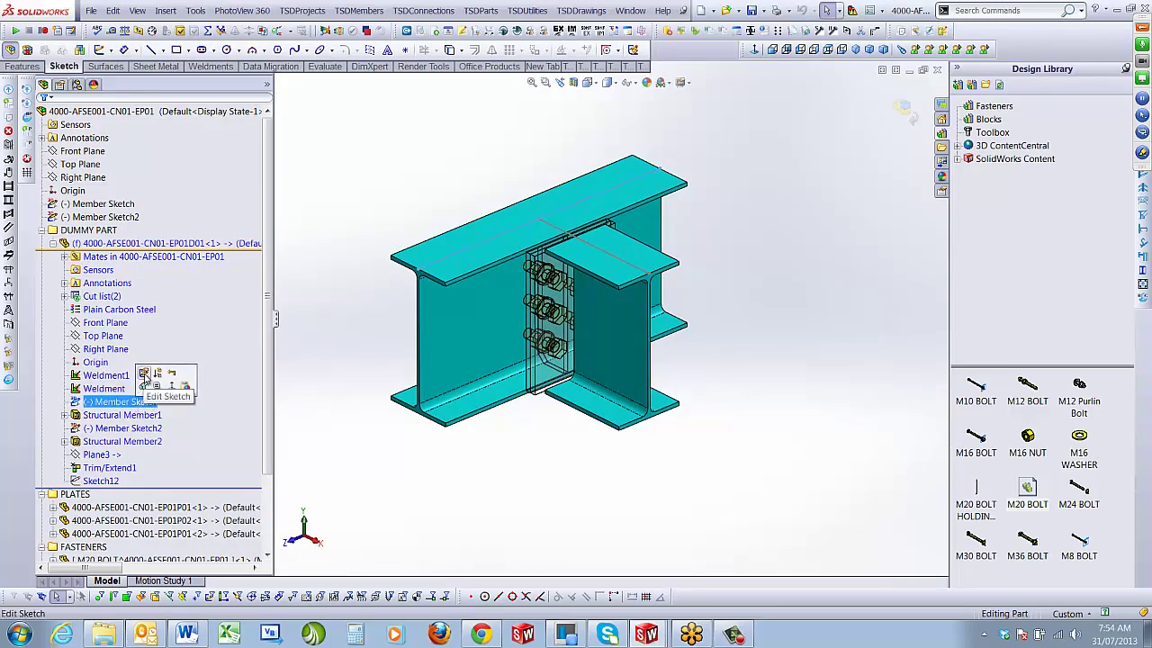
pyautogui.click(146, 376)
pyautogui.moveTo(693, 173); pyautogui.dragTo(648, 211)
pyautogui.click(606, 222)
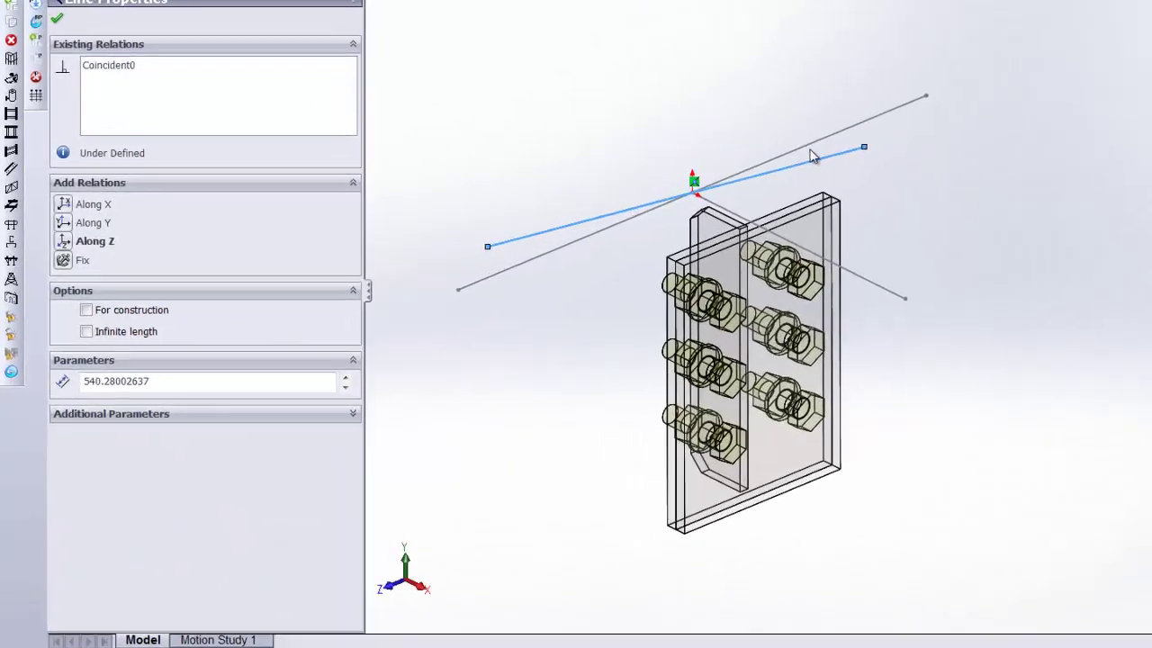
pyautogui.keyDown('ctrl'); pyautogui.click(810, 144); pyautogui.keyUp('ctrl')
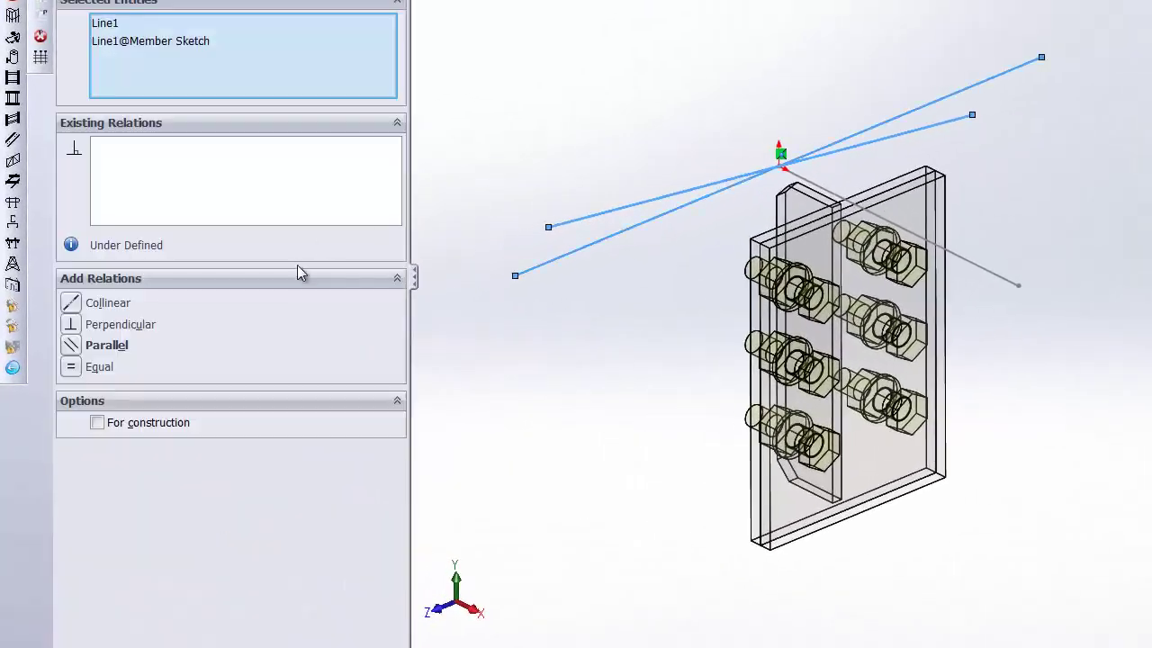
pyautogui.click(71, 371)
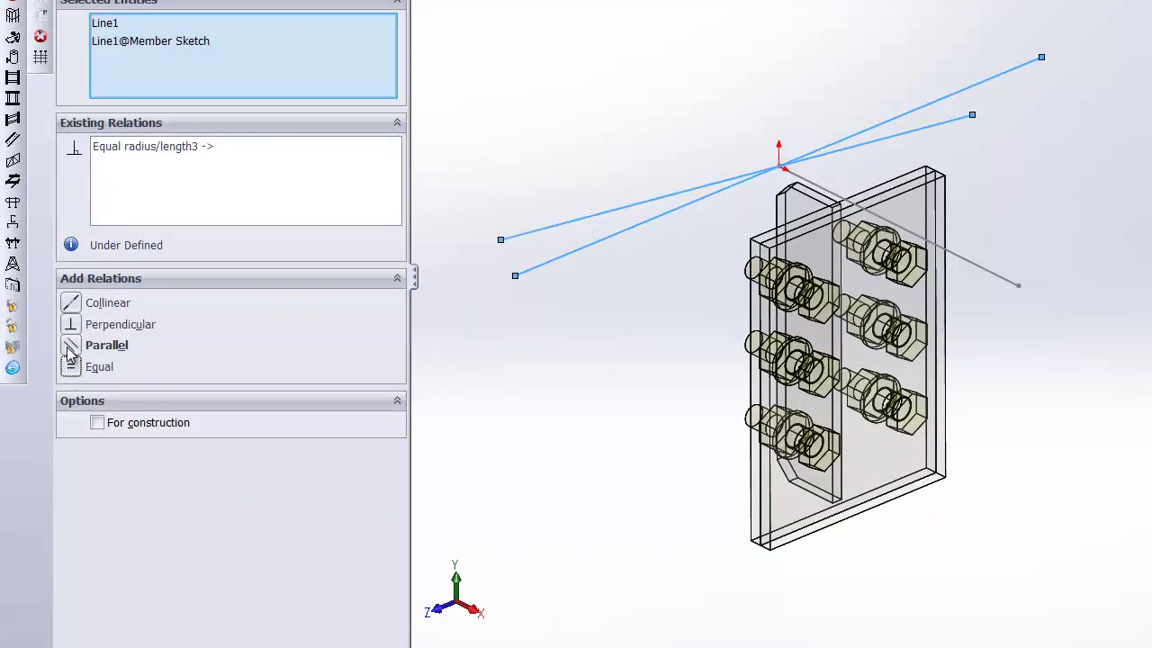
pyautogui.click(69, 349)
pyautogui.click(655, 133)
pyautogui.moveTo(466, 296)
pyautogui.mouseDown()
pyautogui.moveTo(511, 288)
pyautogui.moveTo(517, 275)
pyautogui.mouseUp()
pyautogui.hotkey('ctrl', 'b')
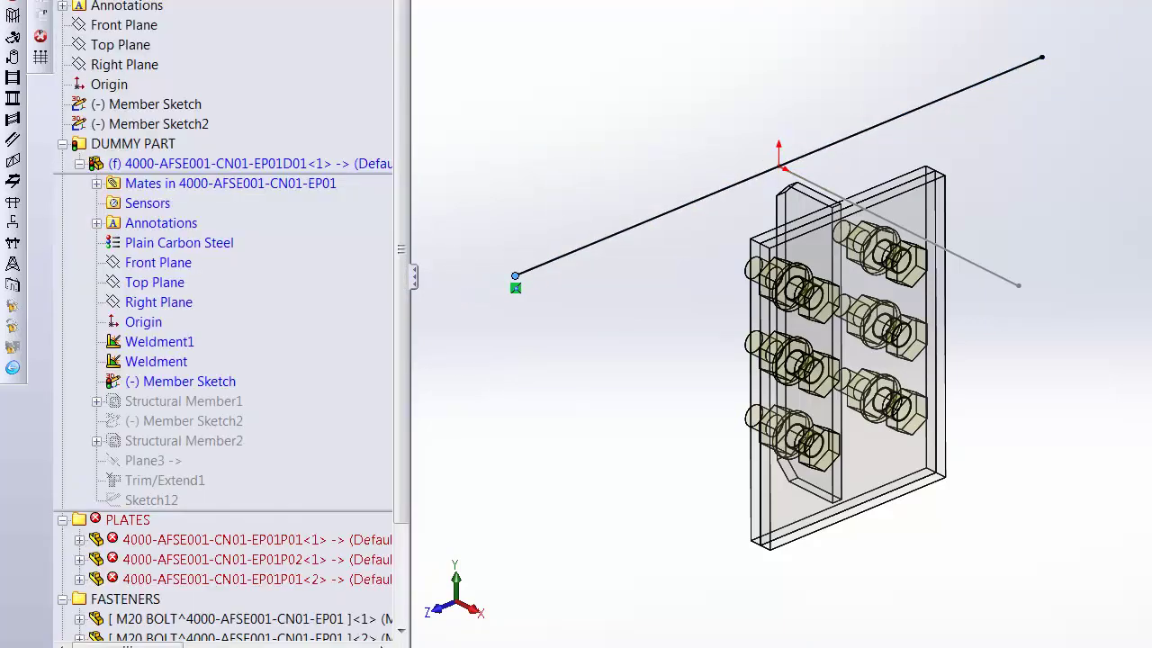
# Make the dummy part's Member Sketch2 line equal and parallel to the subassembly's Member Sketch2 line and exit the sketch
pyautogui.click(191, 461)
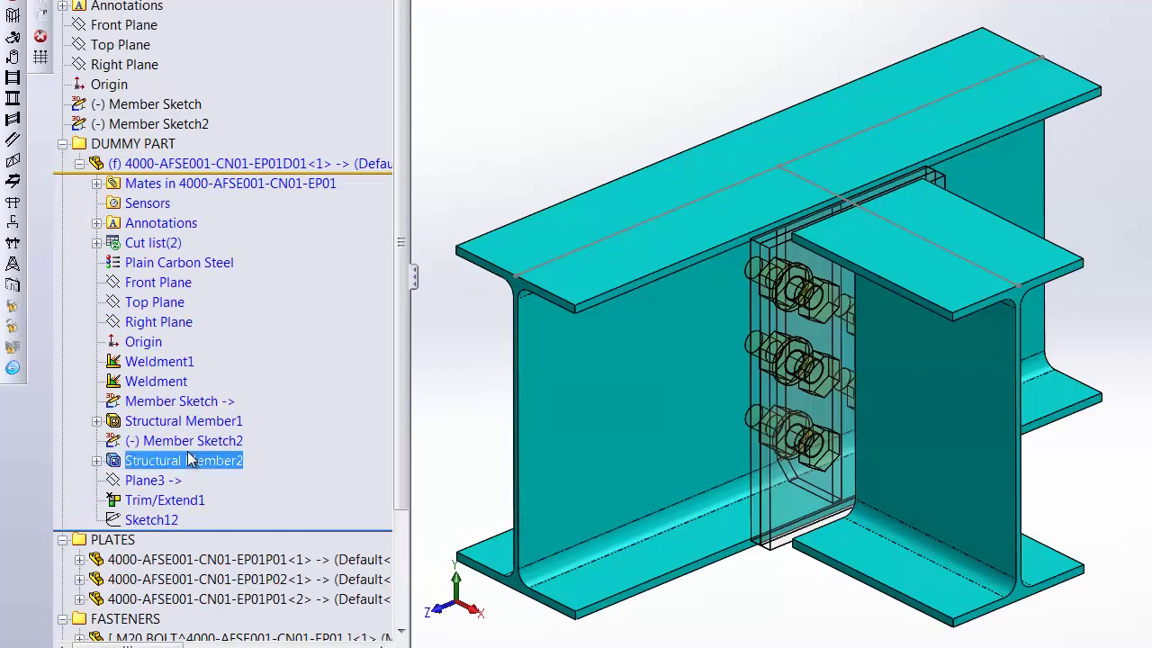
pyautogui.rightClick(189, 459)
pyautogui.click(185, 356)
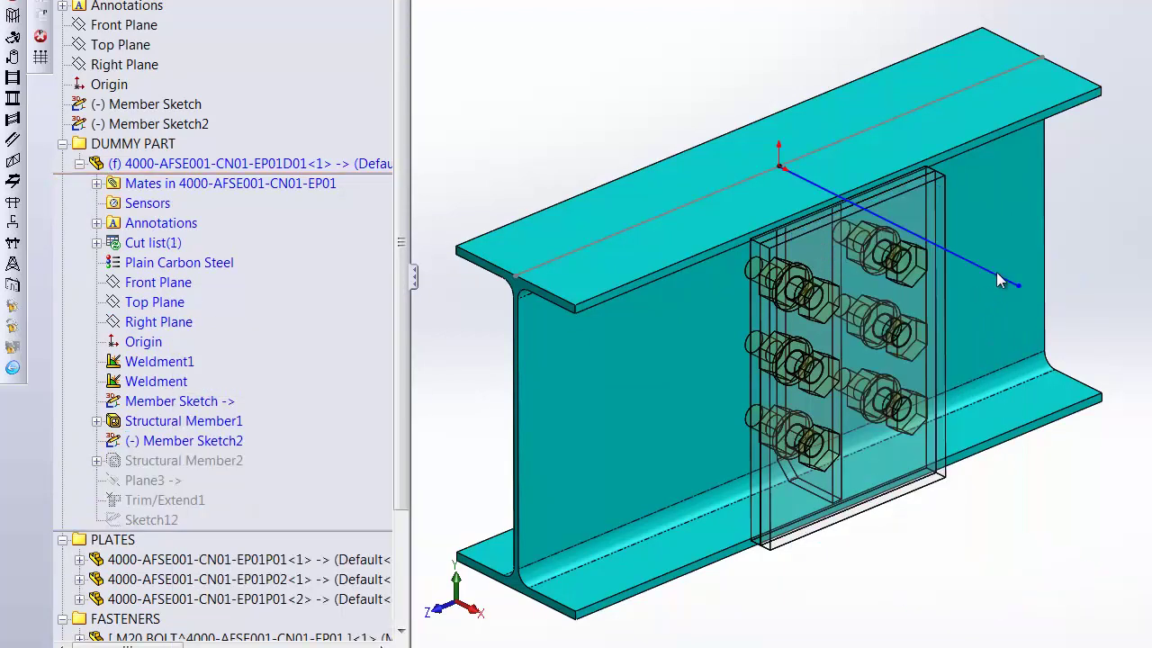
pyautogui.click(994, 272)
pyautogui.moveTo(1017, 283); pyautogui.dragTo(1017, 245)
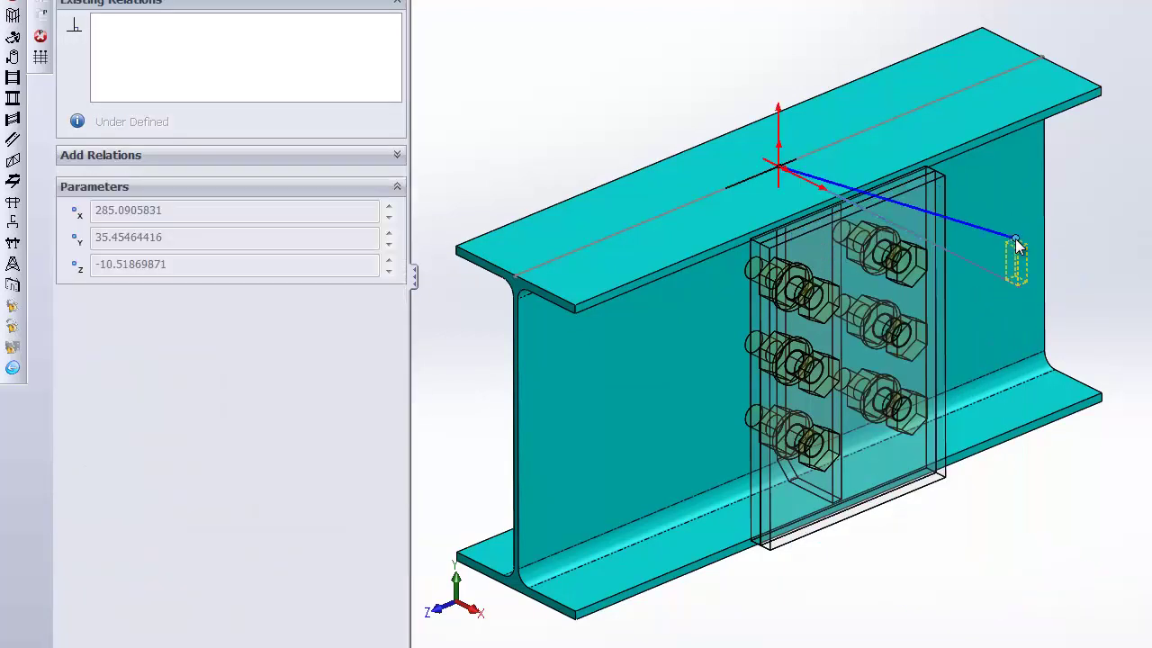
pyautogui.click(995, 230)
pyautogui.keyDown('ctrl'); pyautogui.click(986, 270); pyautogui.keyUp('ctrl')
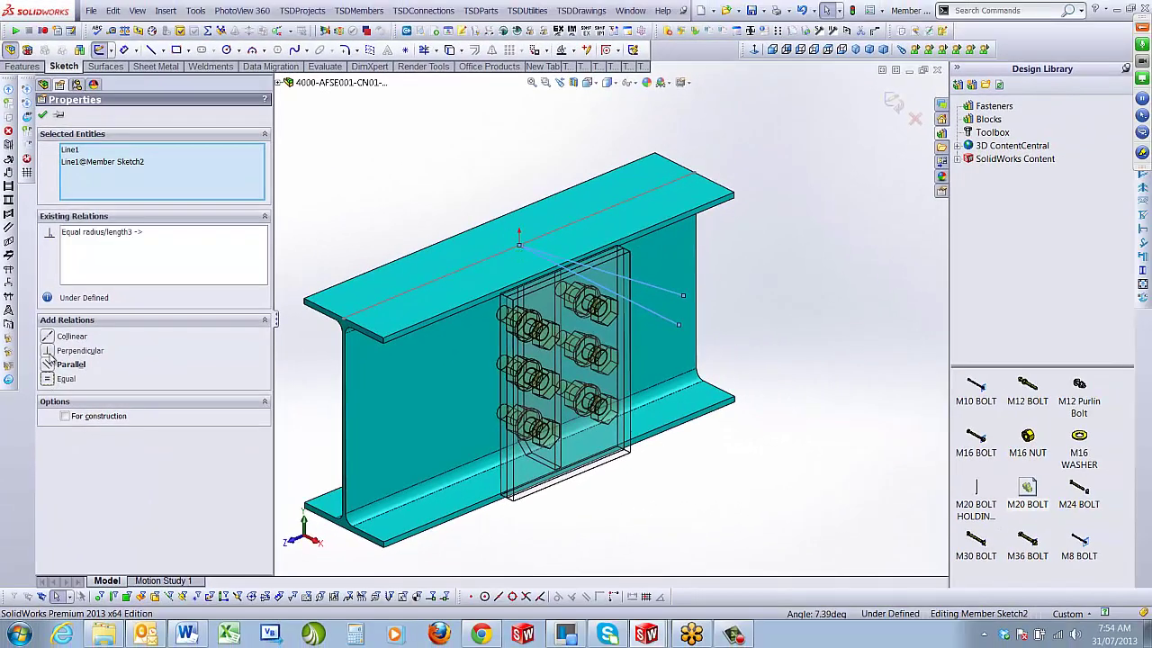
pyautogui.click(50, 366)
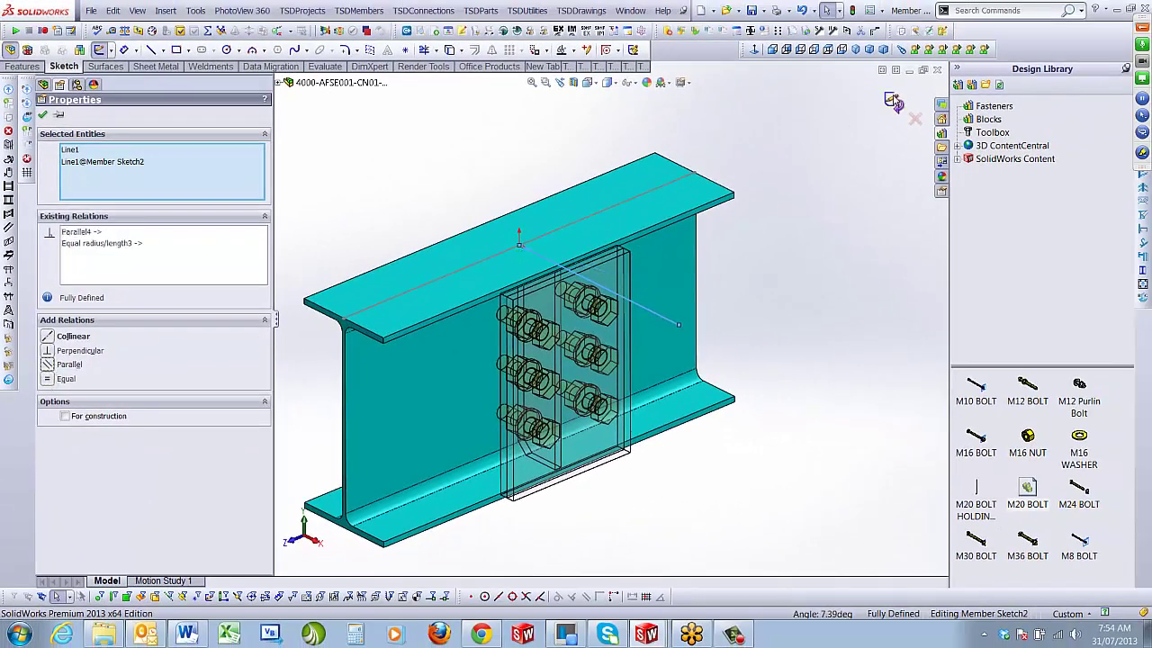
pyautogui.click(893, 102)
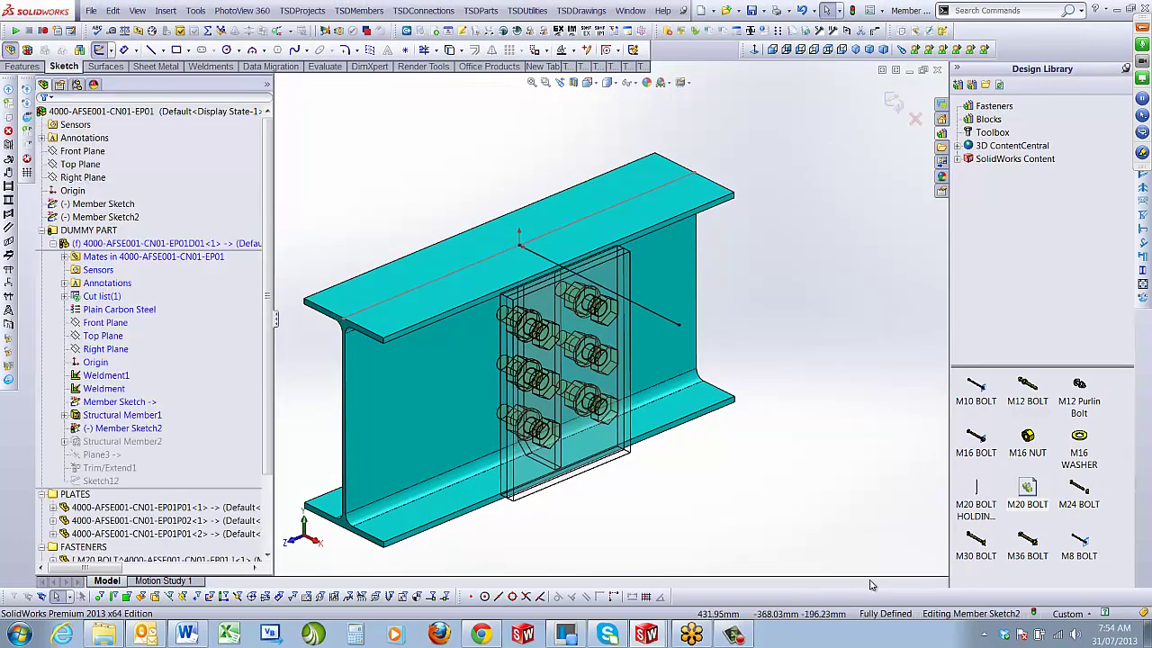
pyautogui.click(893, 101)
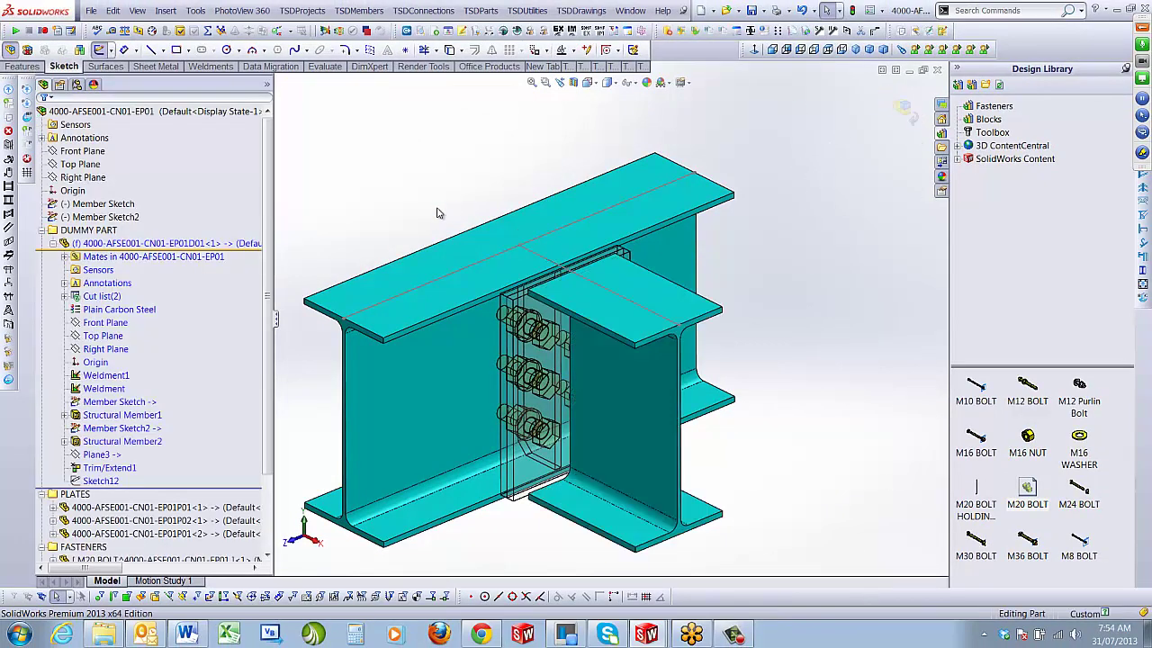
# Stop editing the dummy part in context and collapse its branch in the feature tree of 4000-AFSE001-CN01-EP01
pyautogui.click(904, 107)
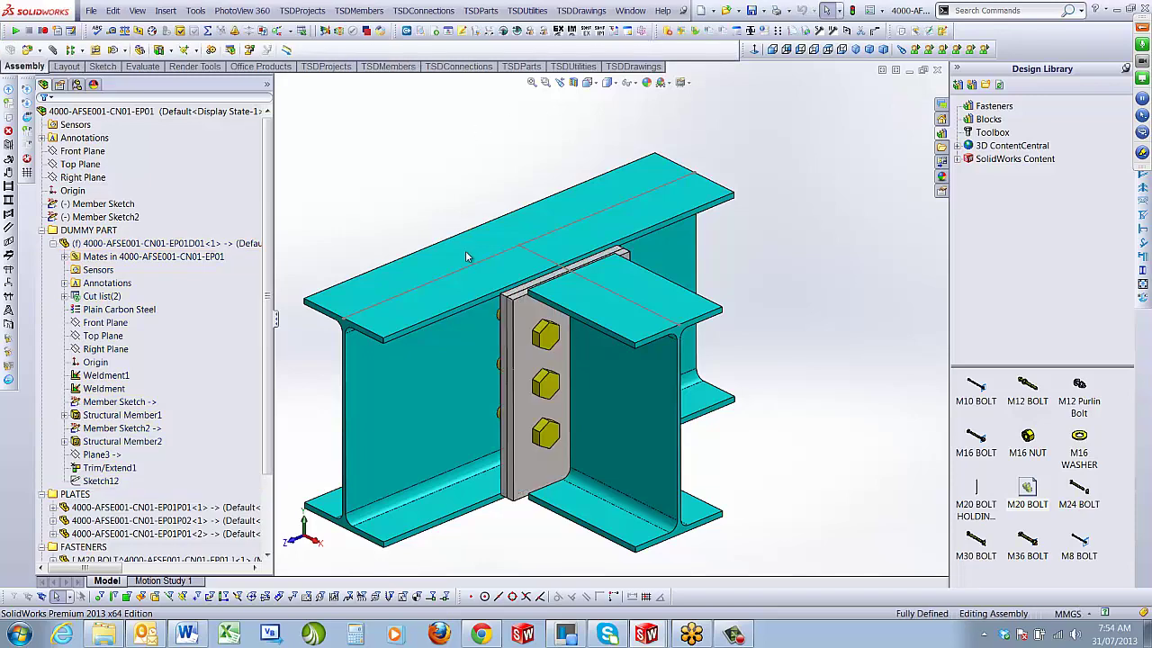
pyautogui.click(53, 243)
pyautogui.scroll(2, 594, 328)
pyautogui.scroll(-1, 584, 361)
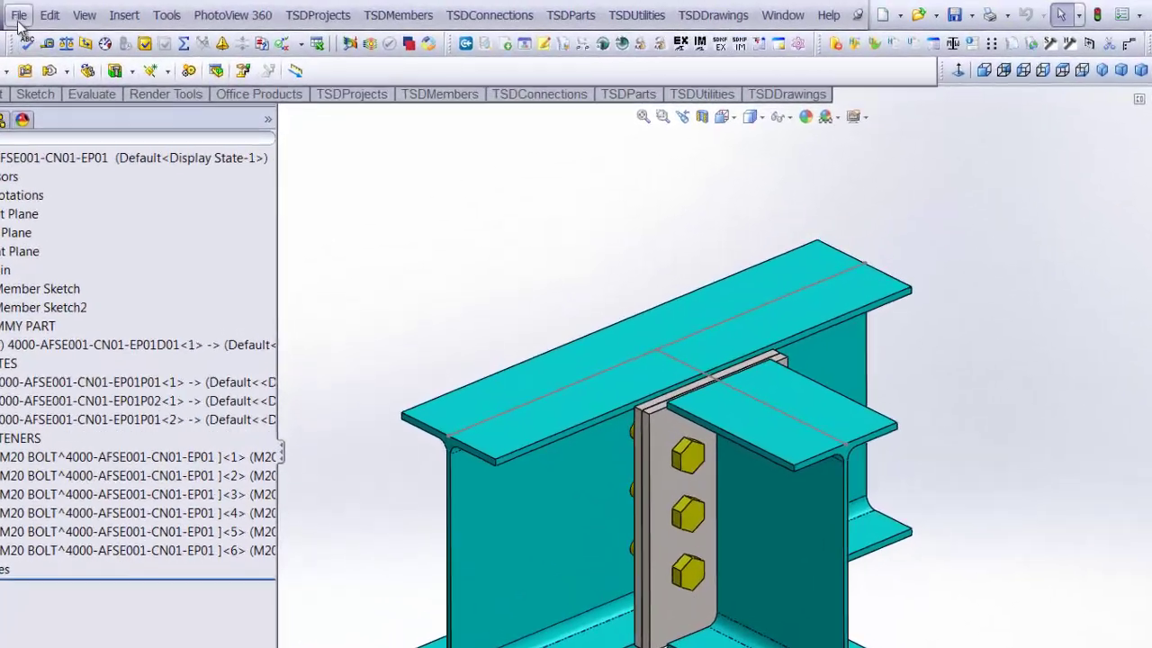
# Check the file references of connection assembly 4000-AFSE001-CN01-EP01, including broken references
pyautogui.click(91, 10)
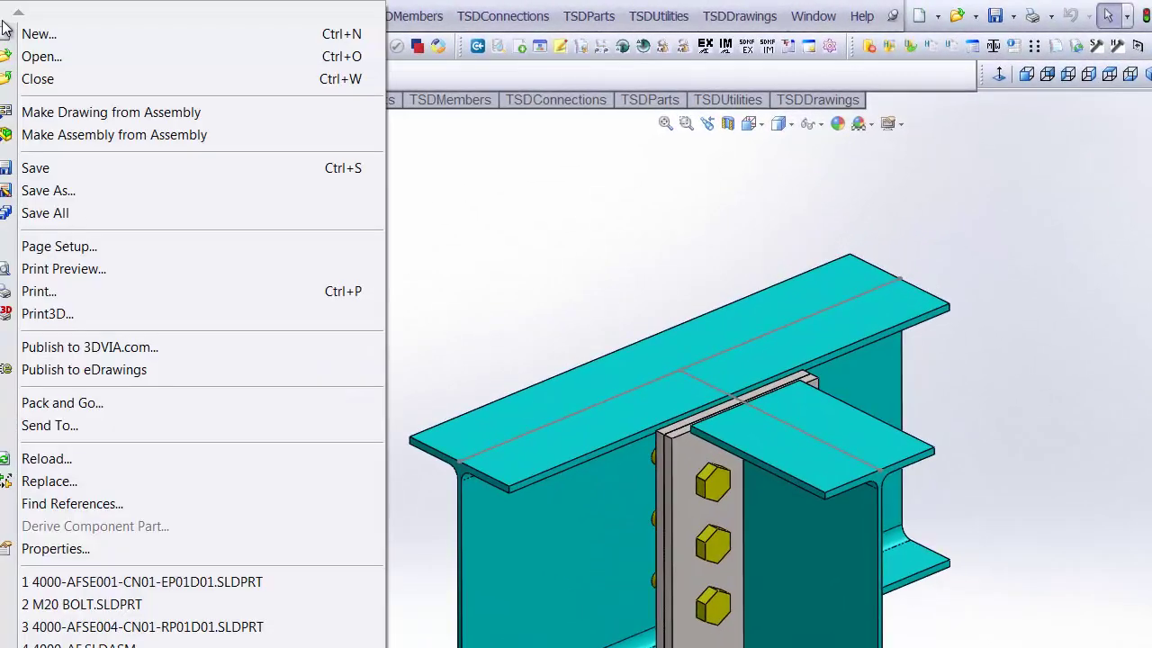
pyautogui.click(120, 504)
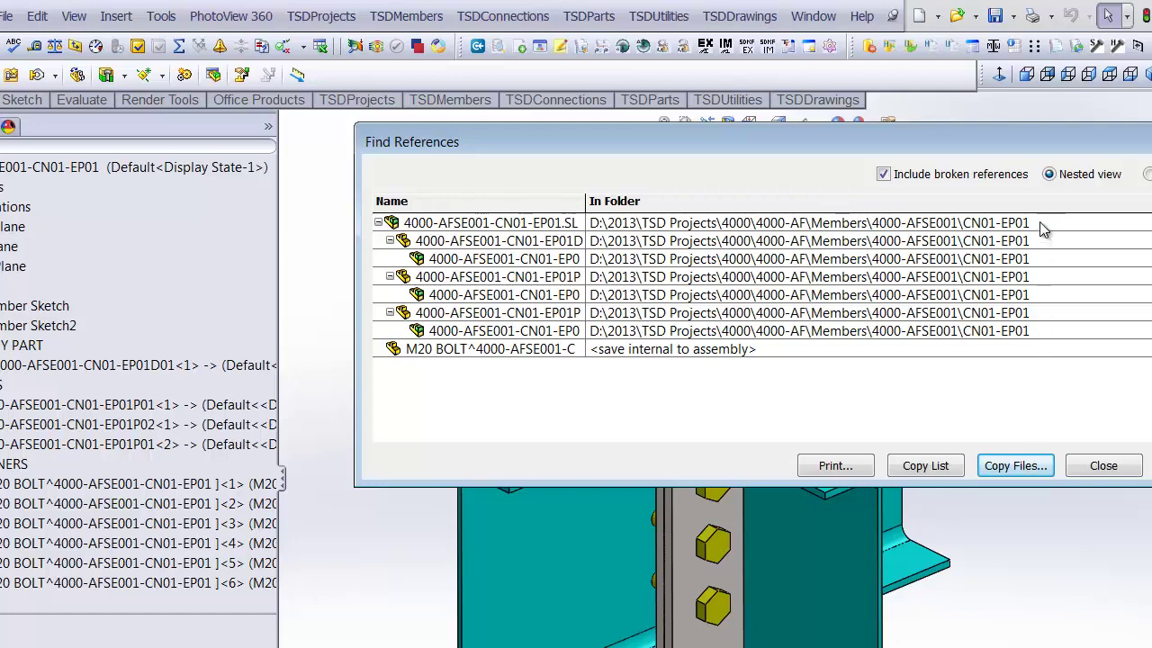
pyautogui.click(1102, 465)
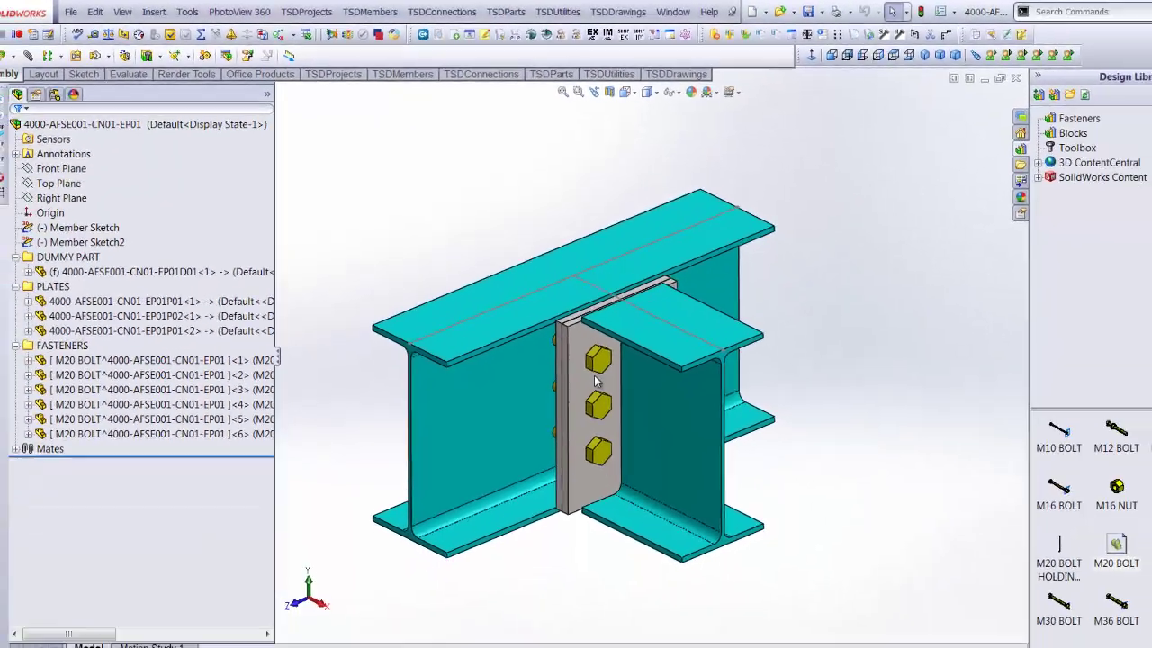
# View the associated drawing of end plate 4000-AFSE001-CN01-EP01P01 and return to the connection assembly
pyautogui.rightClick(709, 515)
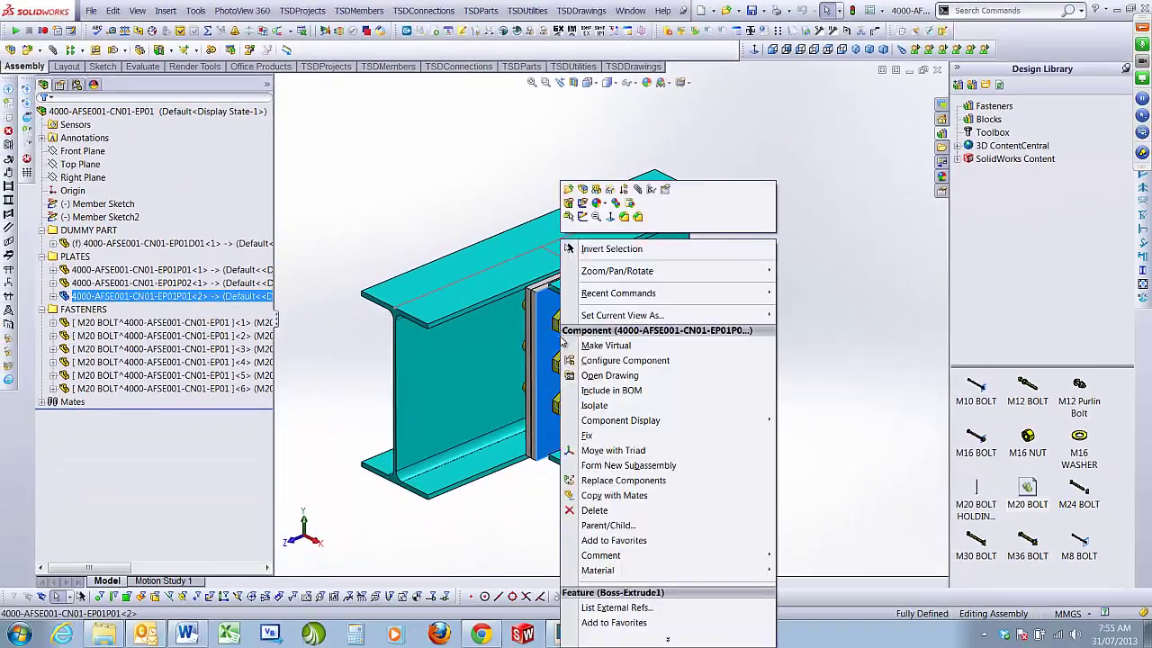
pyautogui.click(607, 377)
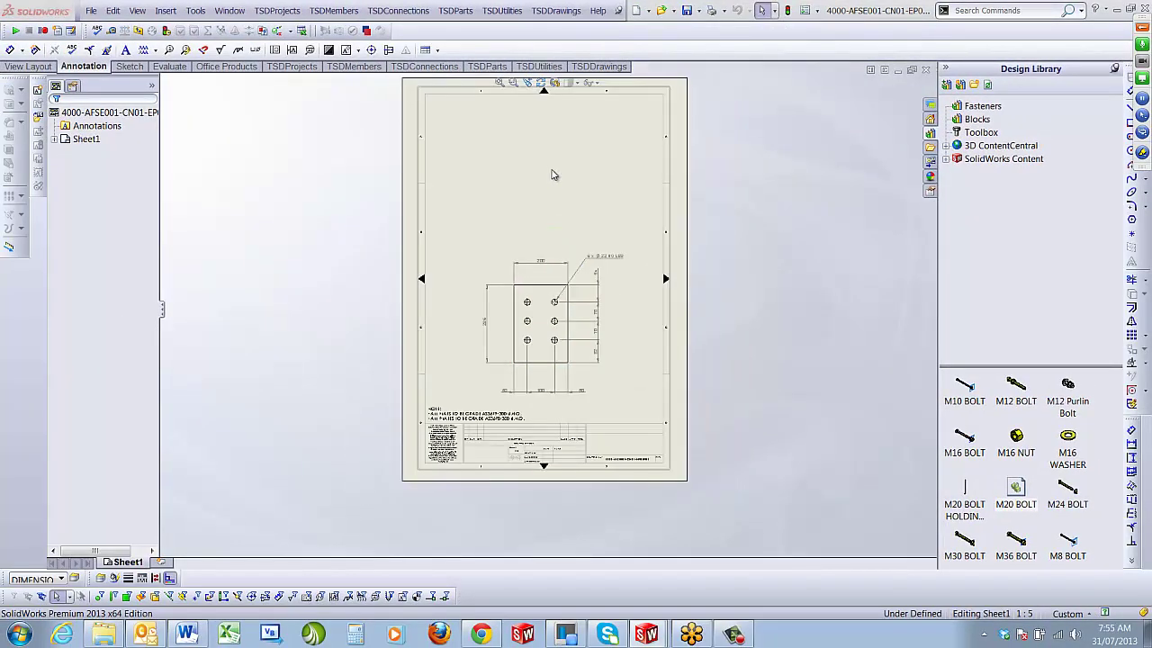
pyautogui.hotkey('ctrl', 'Tab')
pyautogui.click(759, 290)
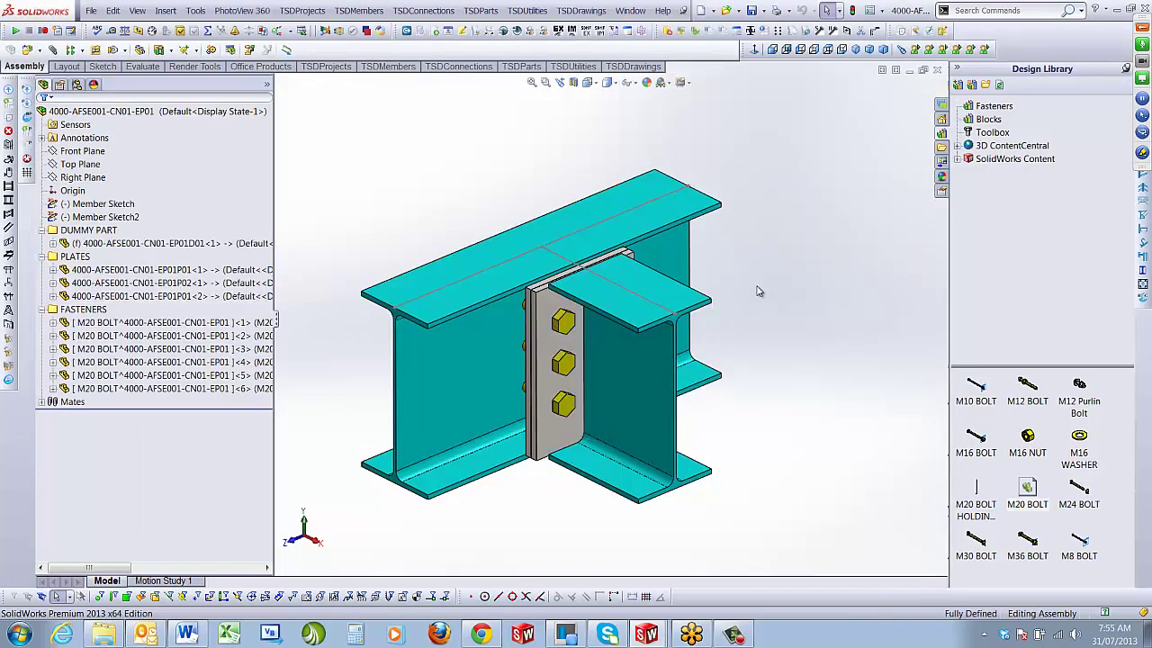
# Upload the currently open connection to the connection library as a new connection with model discipline END
pyautogui.click(413, 11)
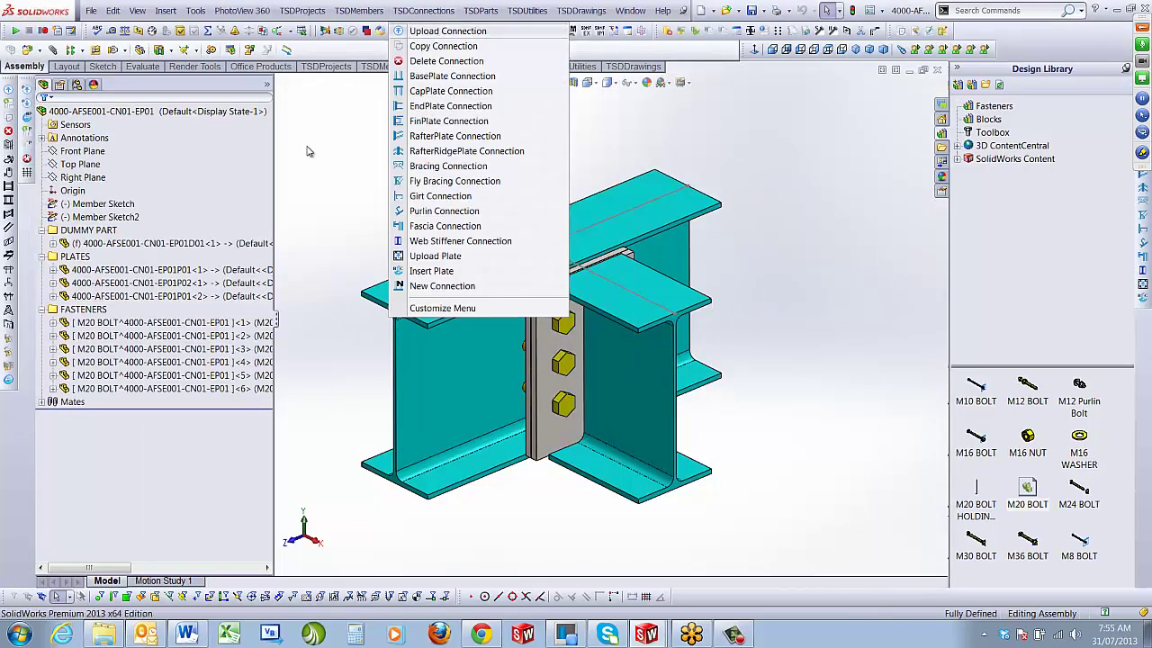
pyautogui.click(447, 30)
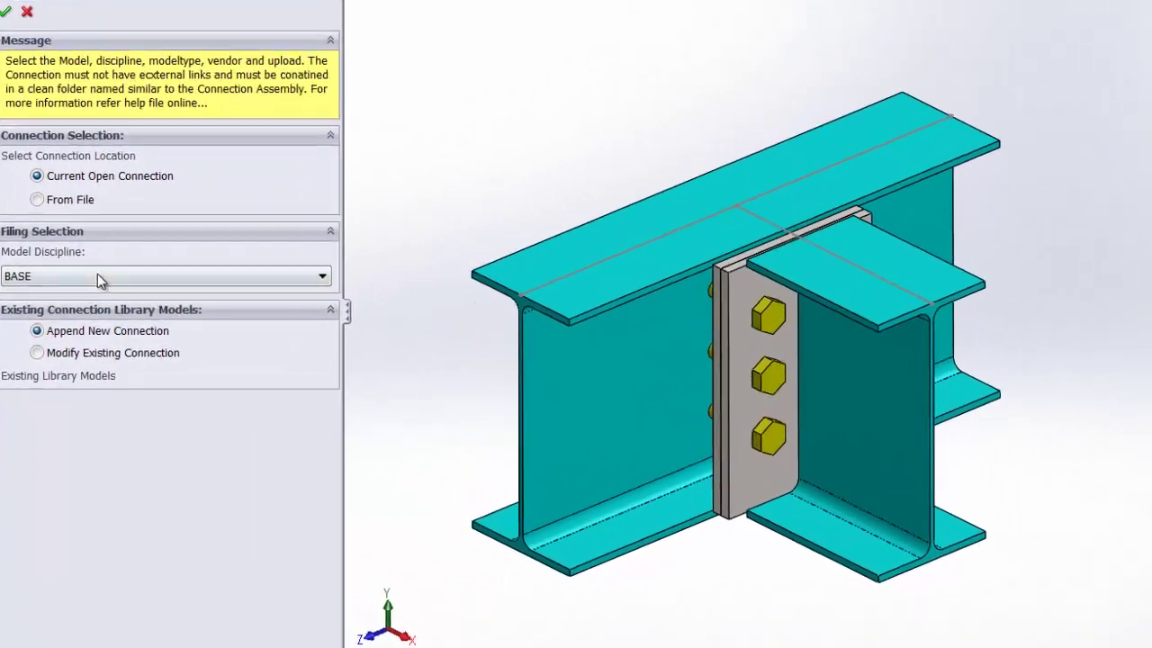
pyautogui.click(105, 294)
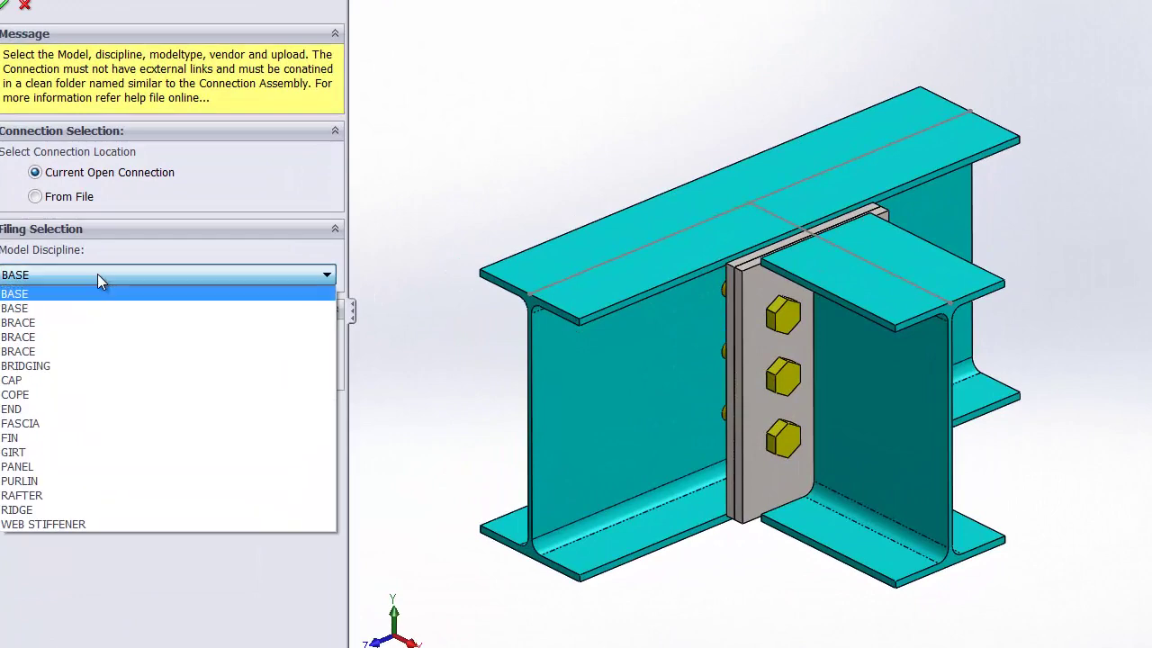
pyautogui.click(94, 399)
pyautogui.click(5, 6)
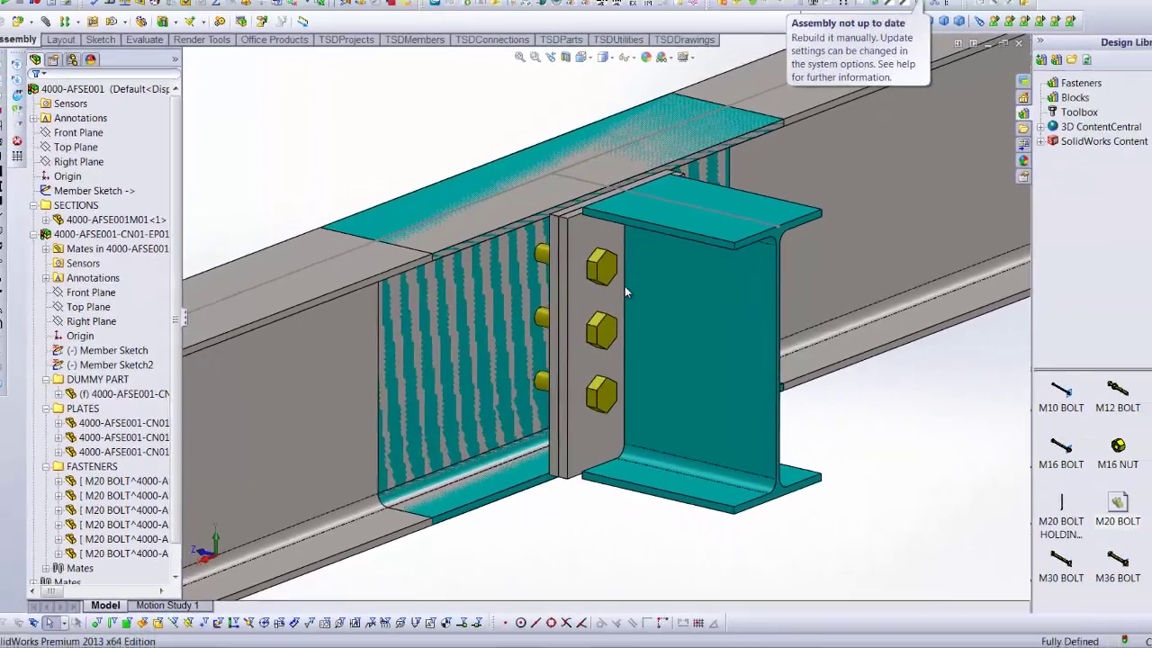
# Rebuild the 4000-AFSE001 assembly and return to the 4000-AF frame, showing the free end of the cross beam
pyautogui.scroll(3, 687, 395)
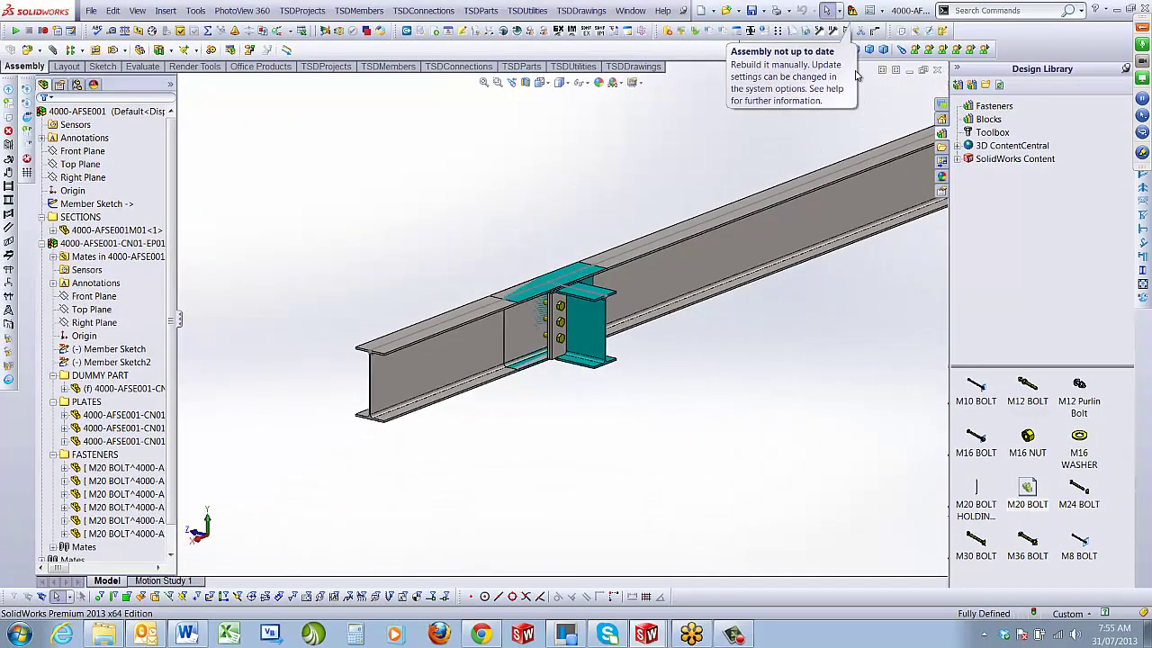
pyautogui.click(851, 10)
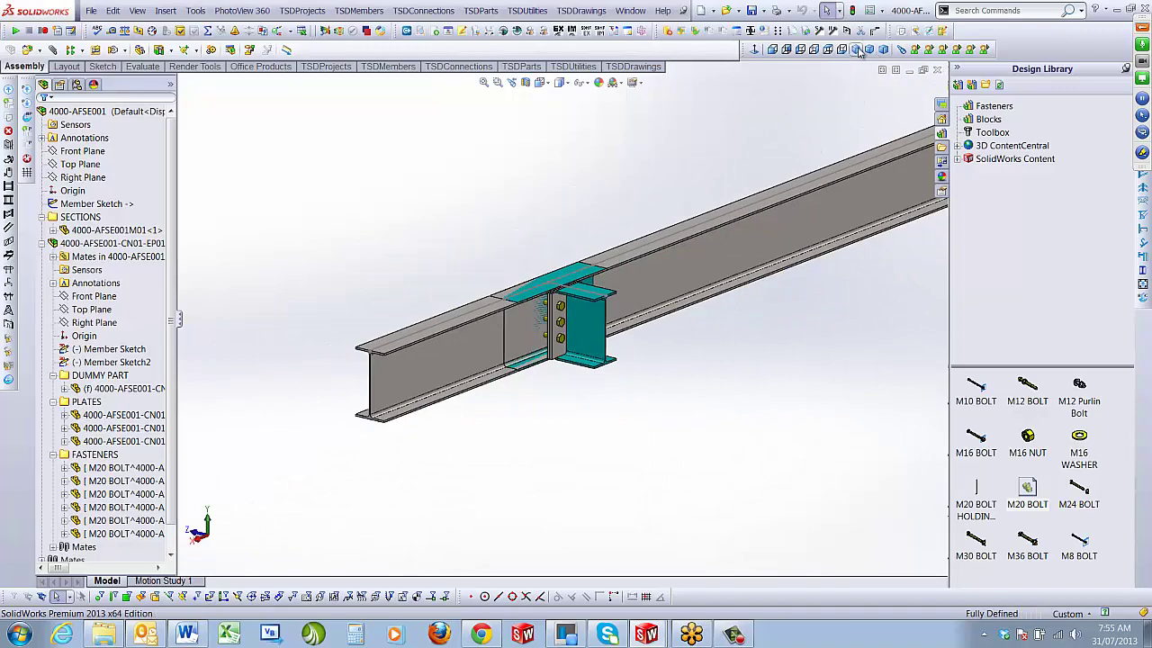
pyautogui.click(857, 51)
pyautogui.scroll(-5, 667, 376)
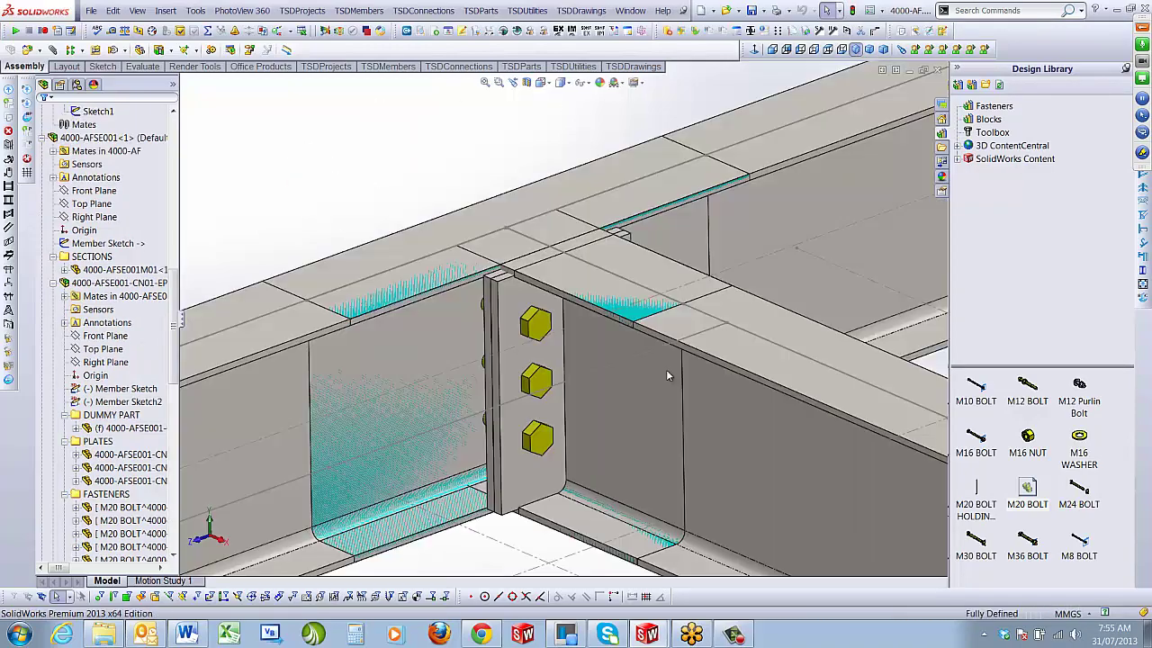
pyautogui.scroll(6, 666, 373)
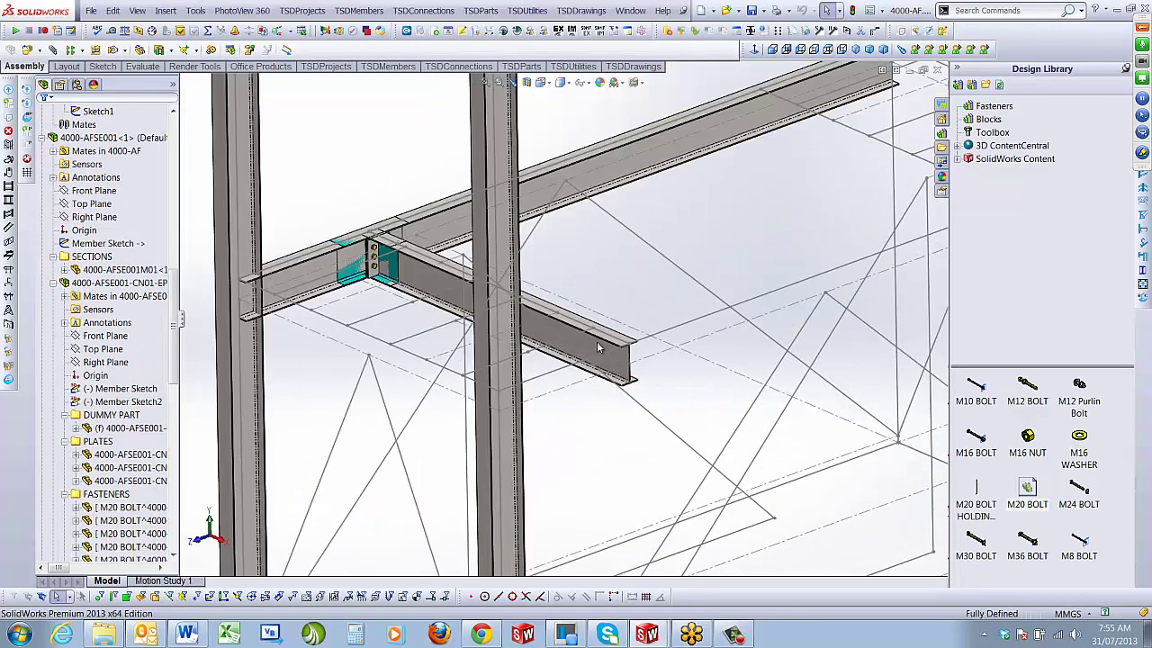
pyautogui.moveTo(598, 348); pyautogui.dragTo(721, 375, button='middle')
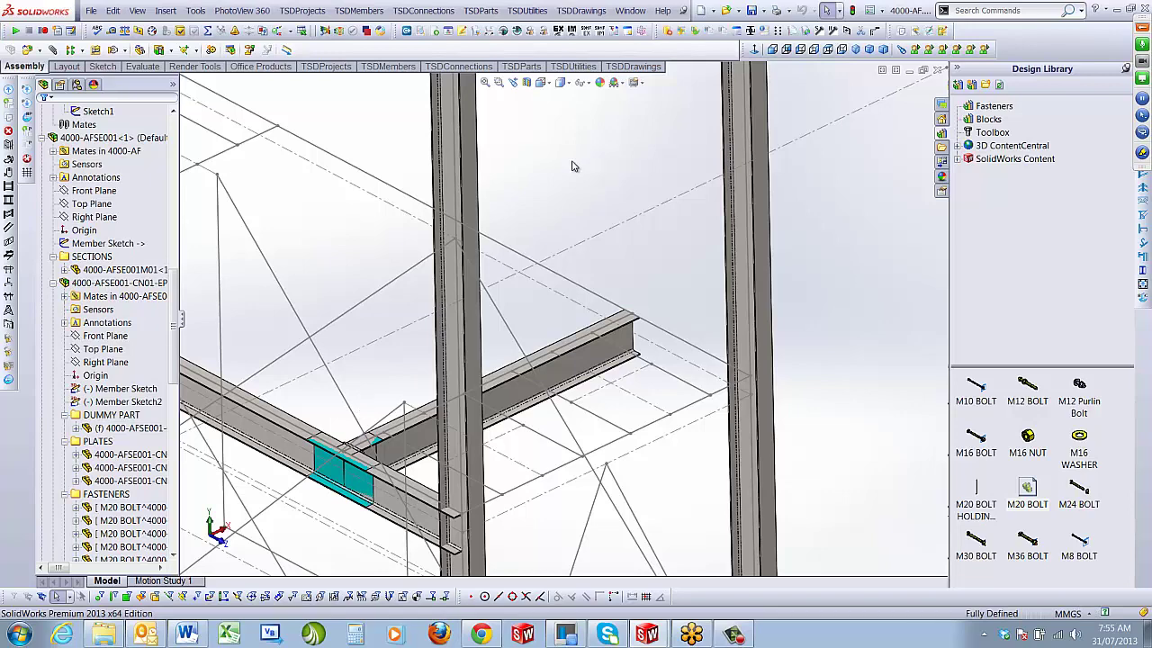
# Insert a STRUCTURAL member of type SECTION from supplier TSD on the 6000 mm sketch line at the cross beam's free end
pyautogui.click(359, 10)
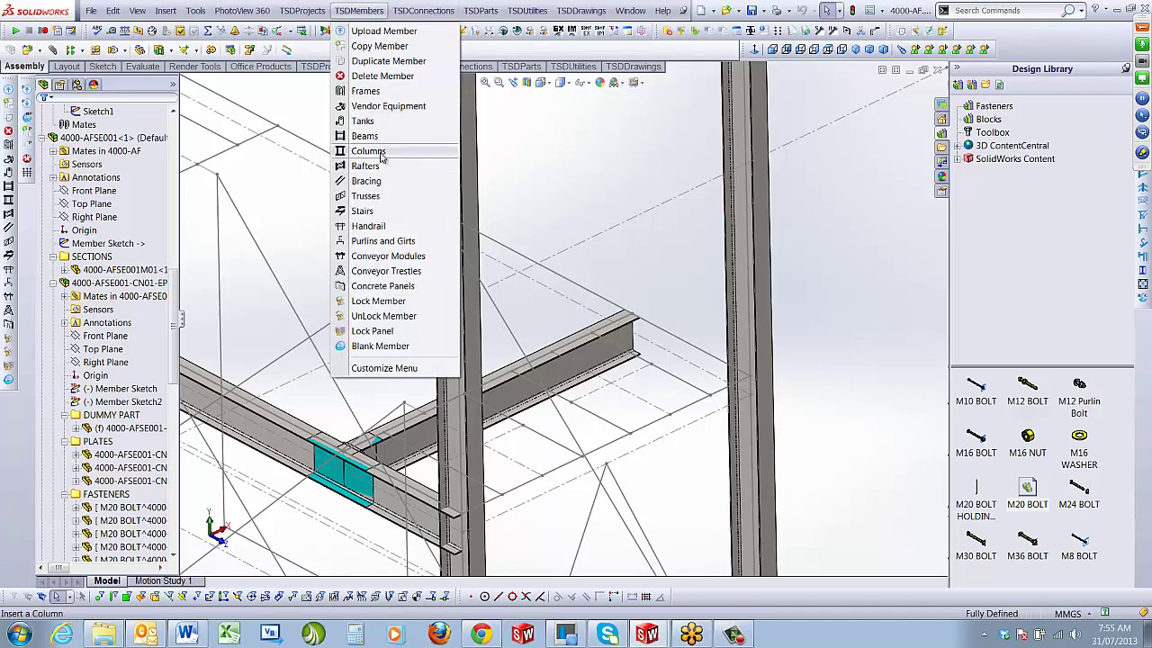
pyautogui.click(380, 135)
pyautogui.click(90, 254)
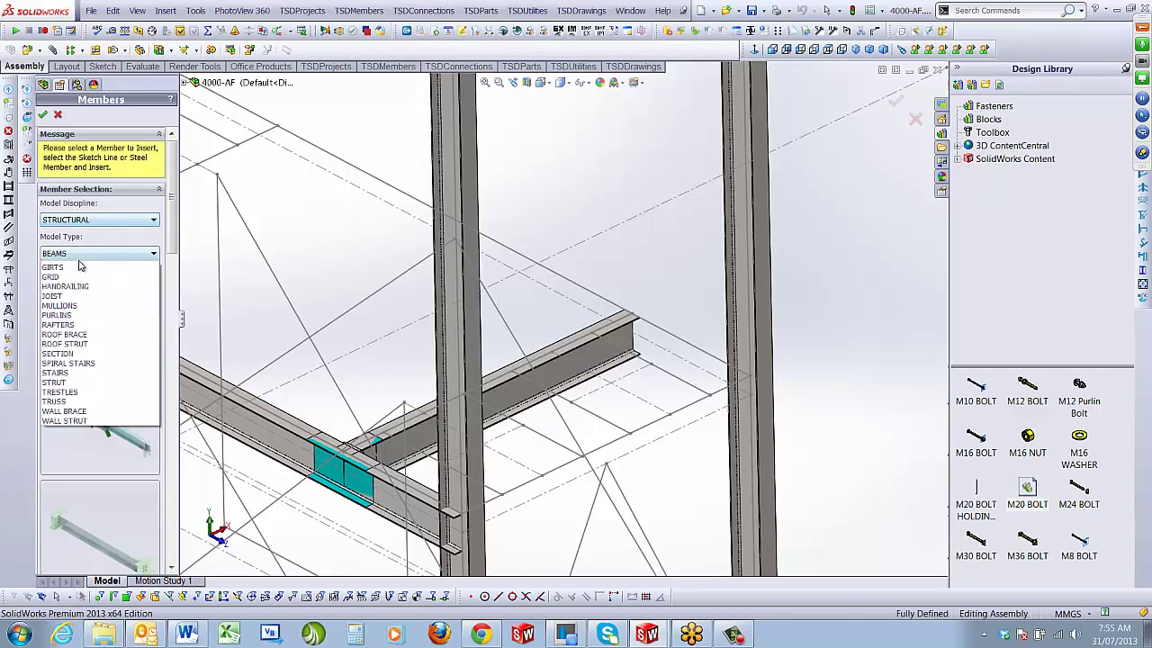
pyautogui.click(88, 438)
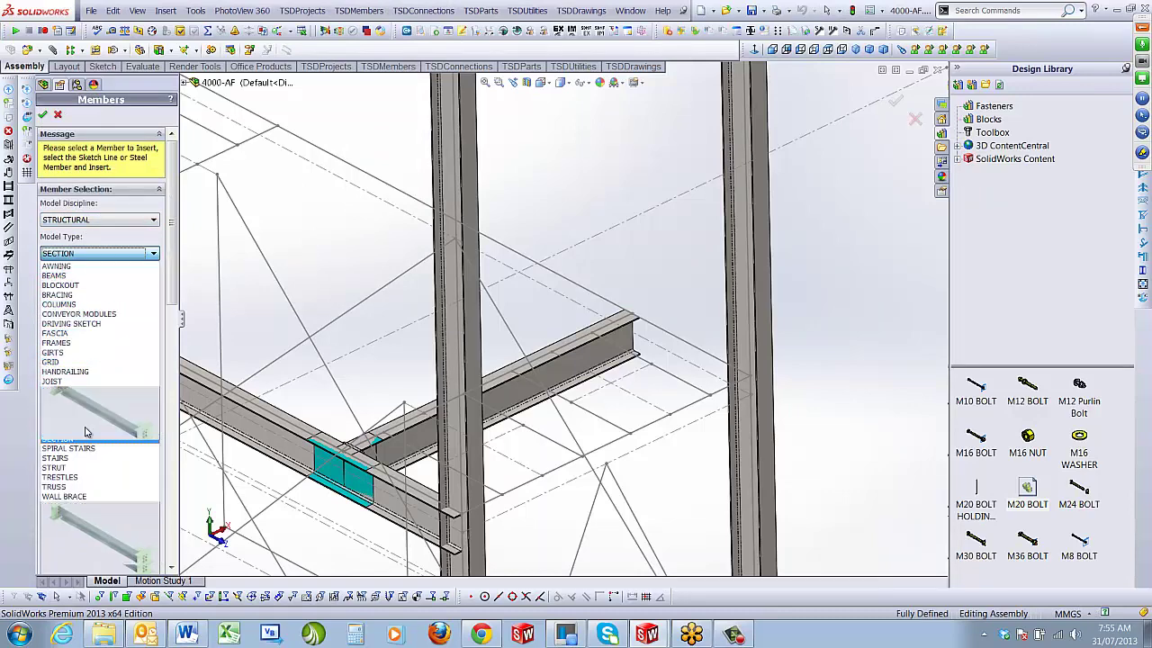
pyautogui.click(90, 287)
pyautogui.click(90, 300)
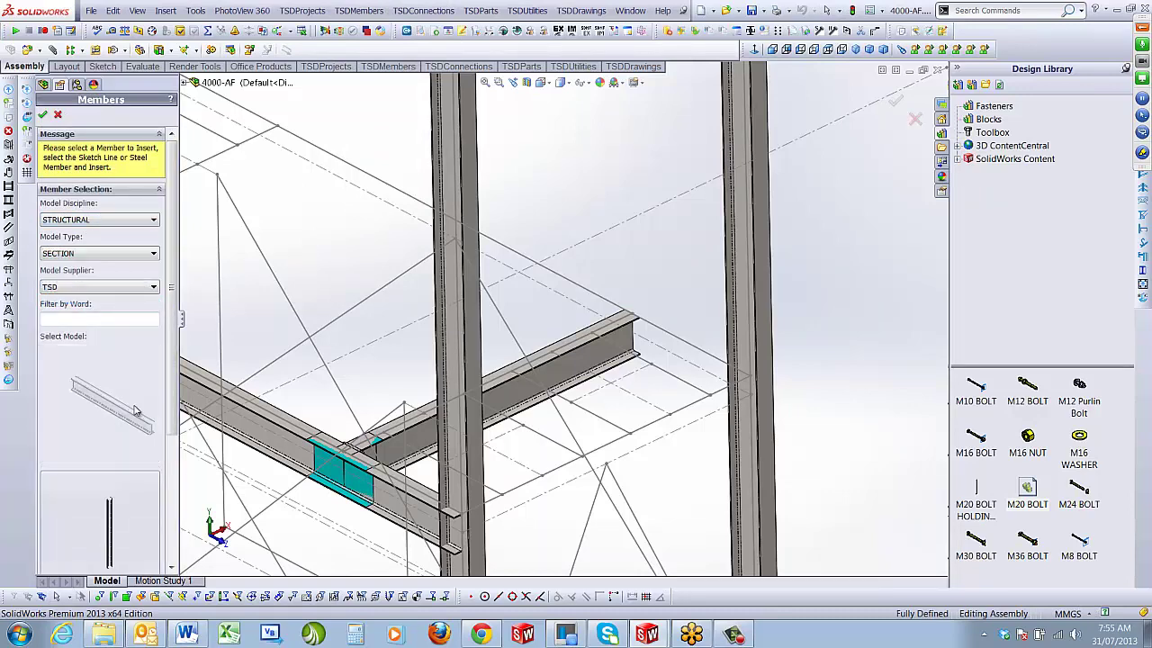
pyautogui.click(576, 286)
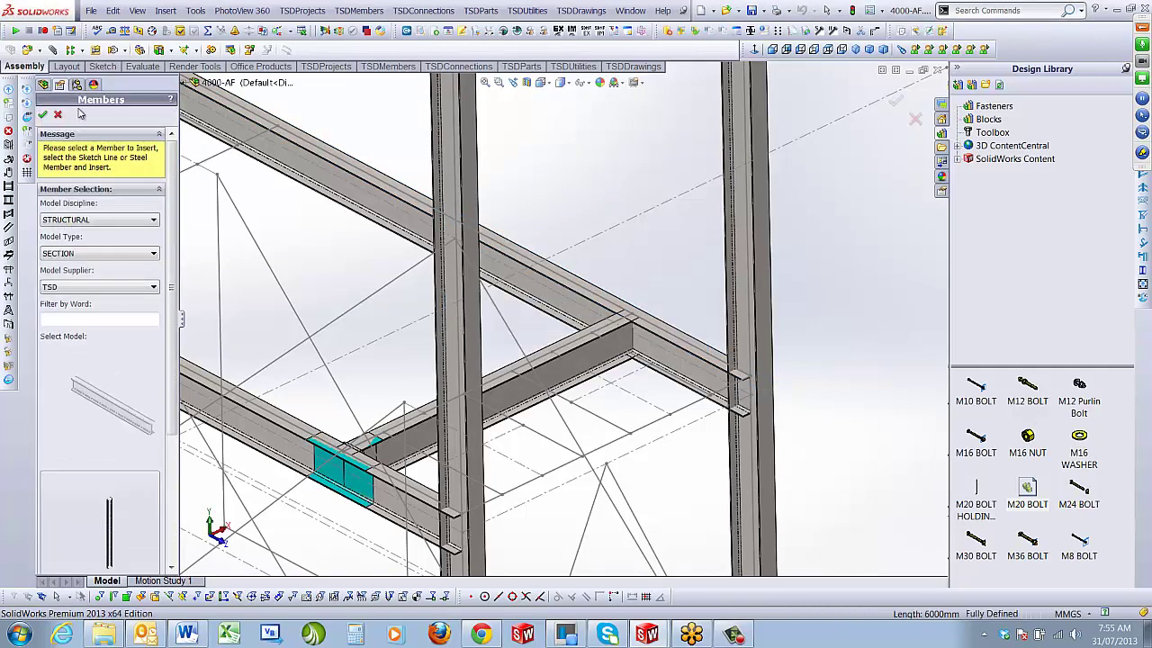
pyautogui.click(57, 114)
# Start an end-plate connection at the new beam junction and look through the END connections and model types in the library
pyautogui.scroll(-3, 640, 324)
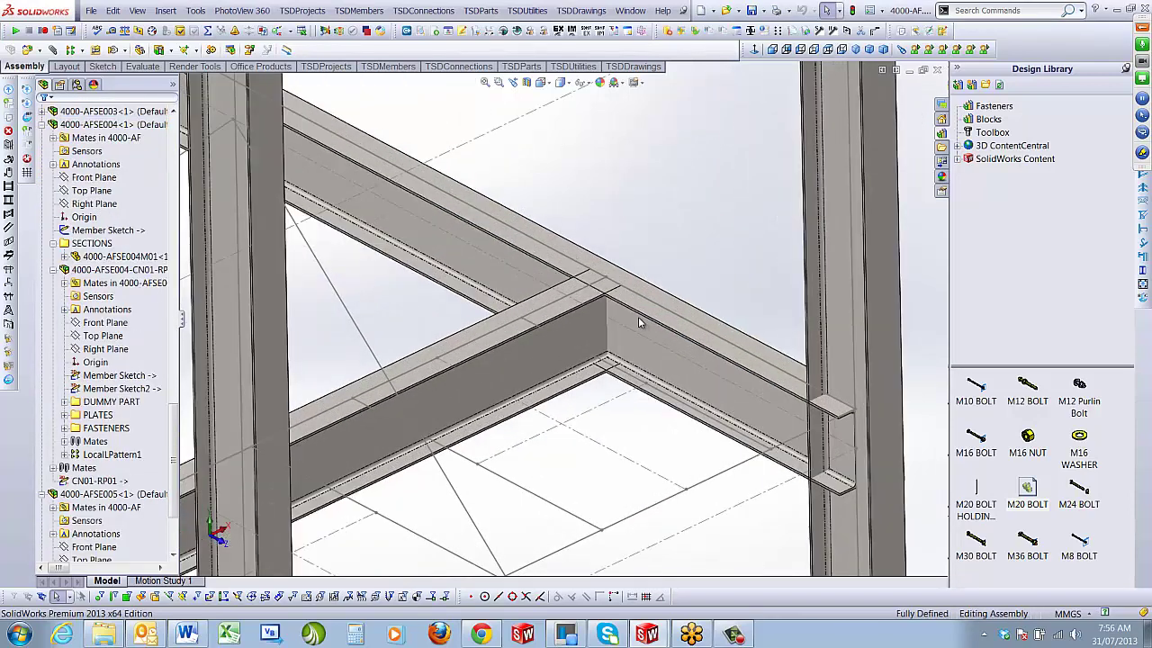
pyautogui.scroll(-2, 640, 324)
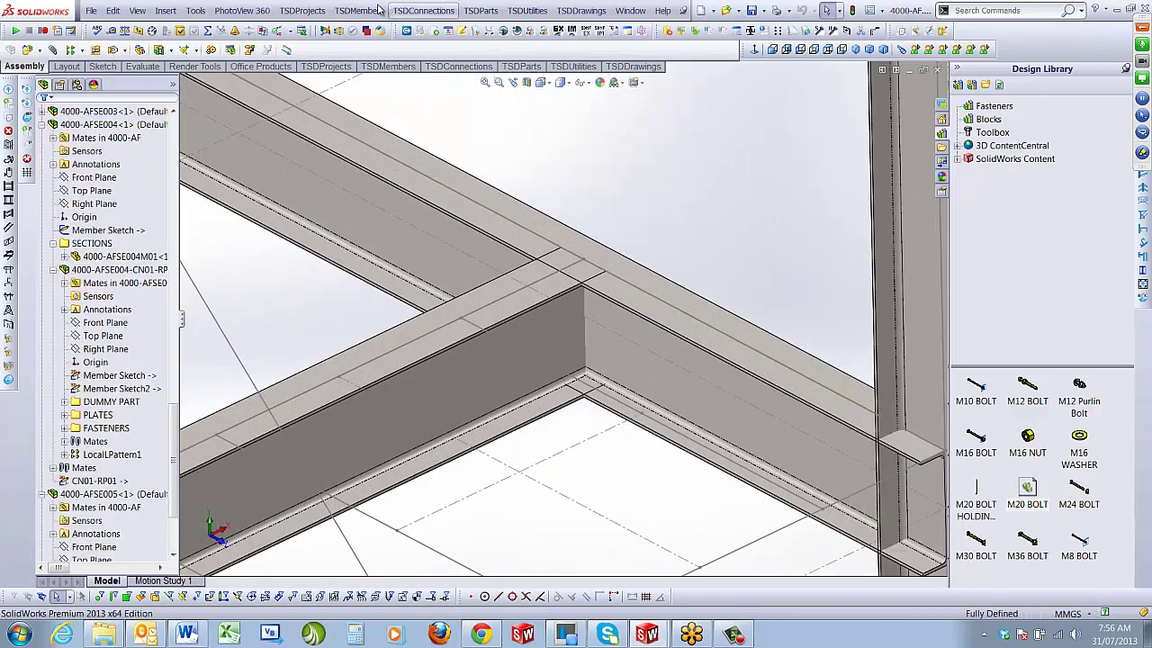
pyautogui.click(423, 10)
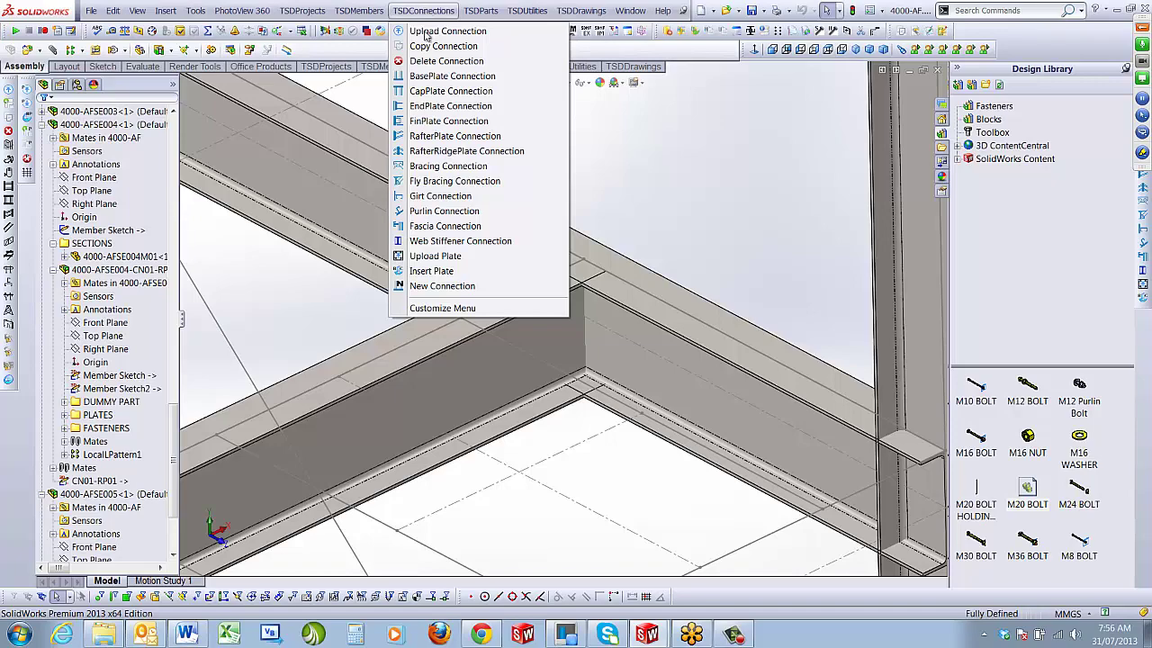
pyautogui.click(450, 105)
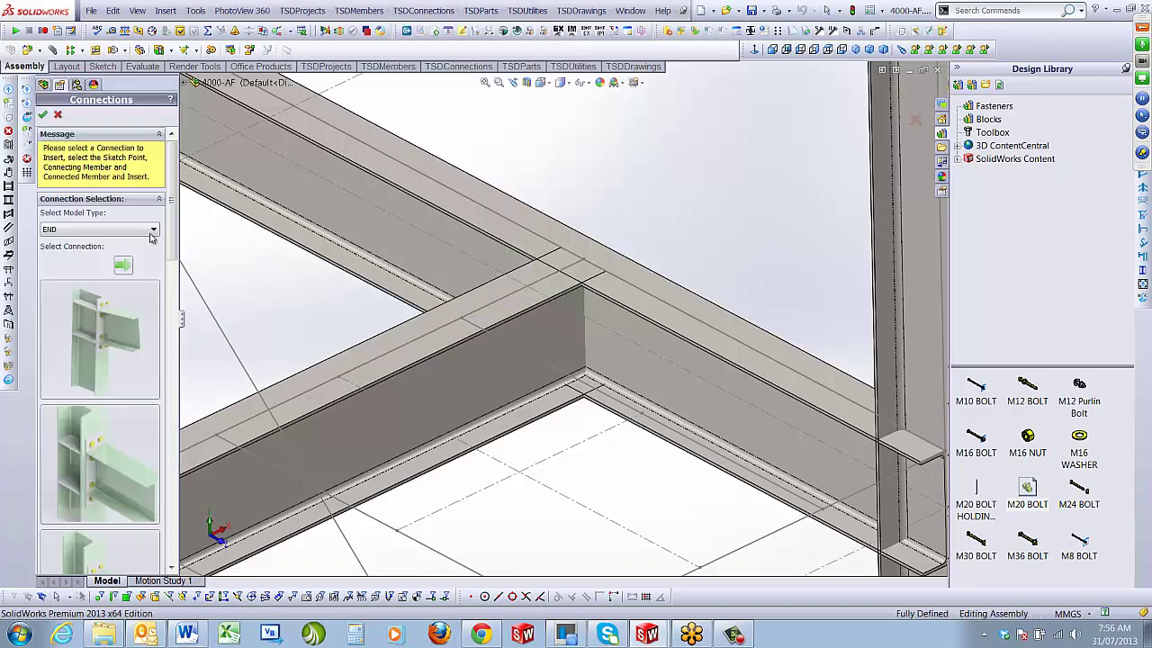
pyautogui.click(126, 266)
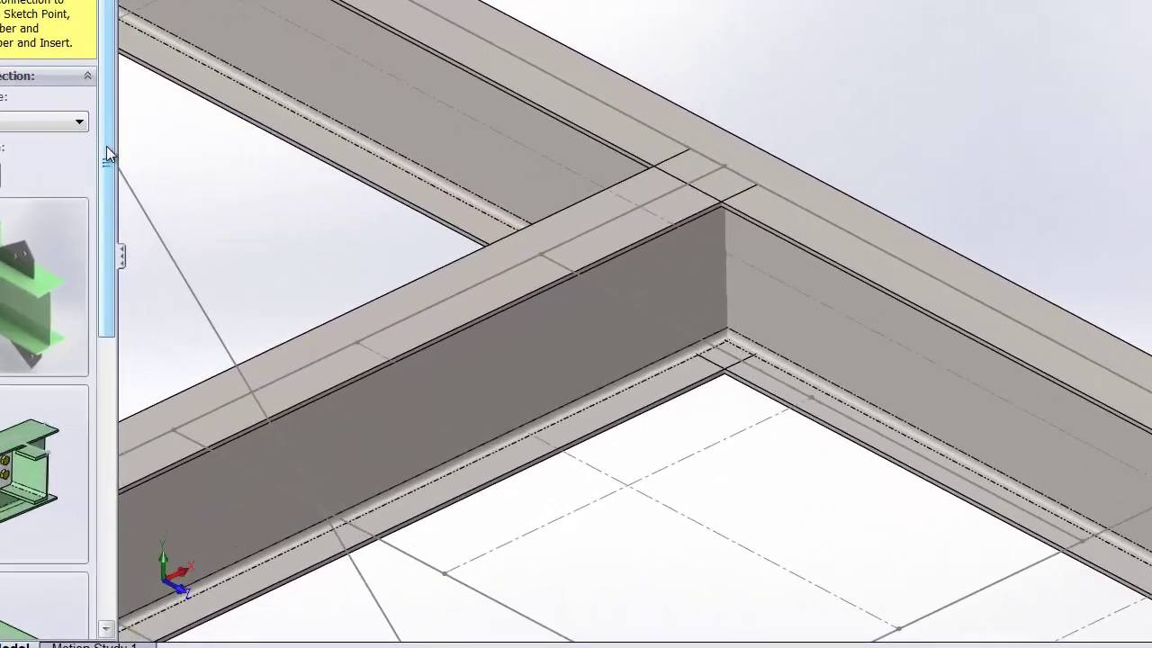
pyautogui.moveTo(172, 246); pyautogui.dragTo(103, 90)
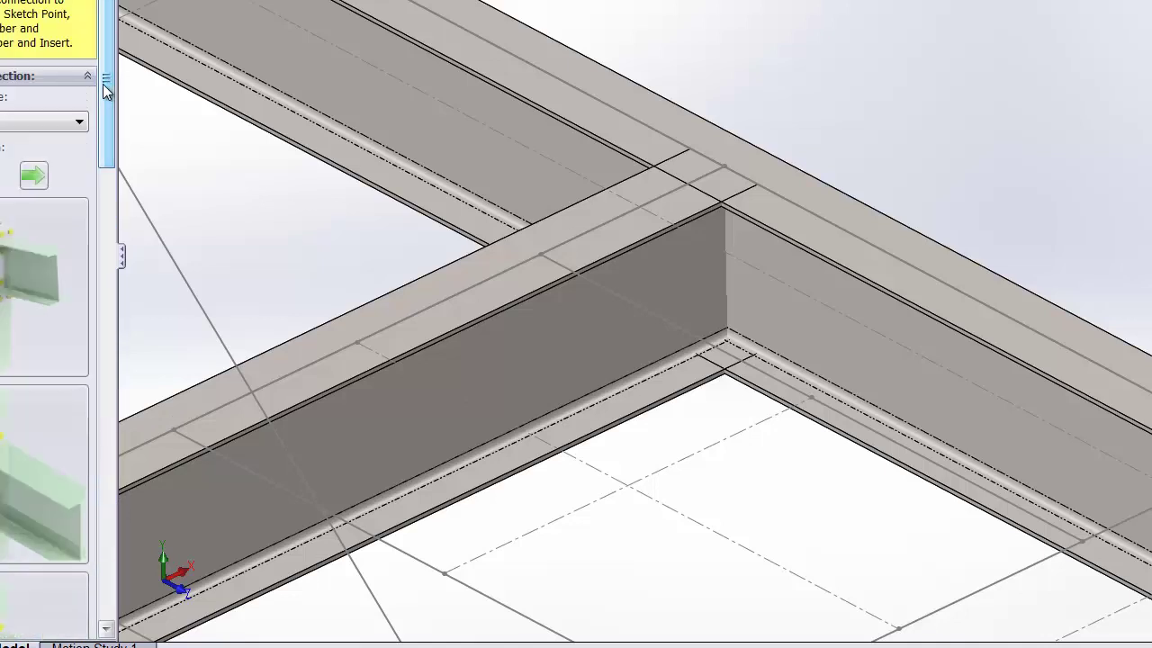
pyautogui.click(44, 120)
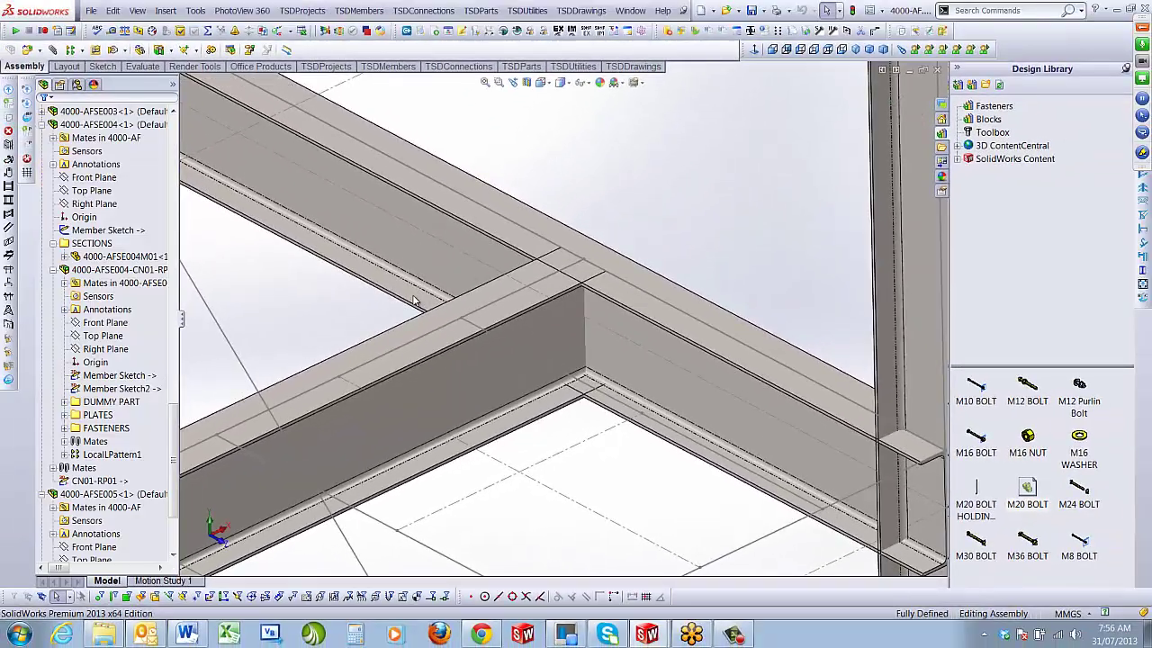
# Locate end-plate connection 4000-AFSE001-CN01-EP01 in the 4000-AF frame and open this subassembly in its own window
pyautogui.scroll(4, 415, 301)
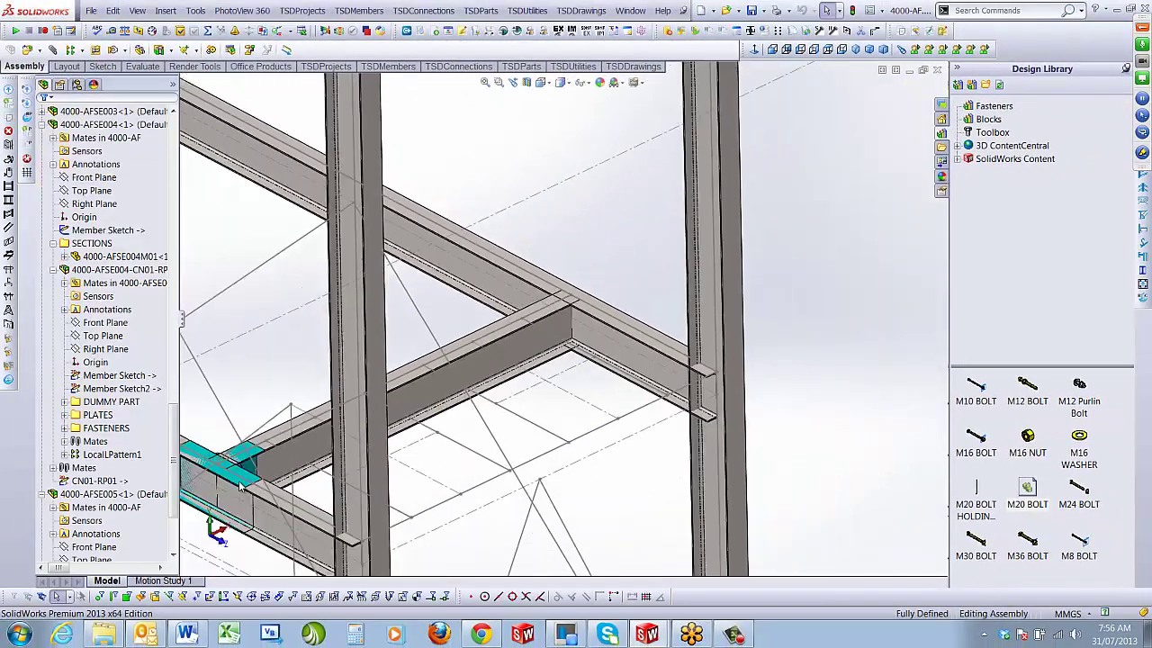
pyautogui.scroll(-2, 366, 402)
pyautogui.click(427, 387)
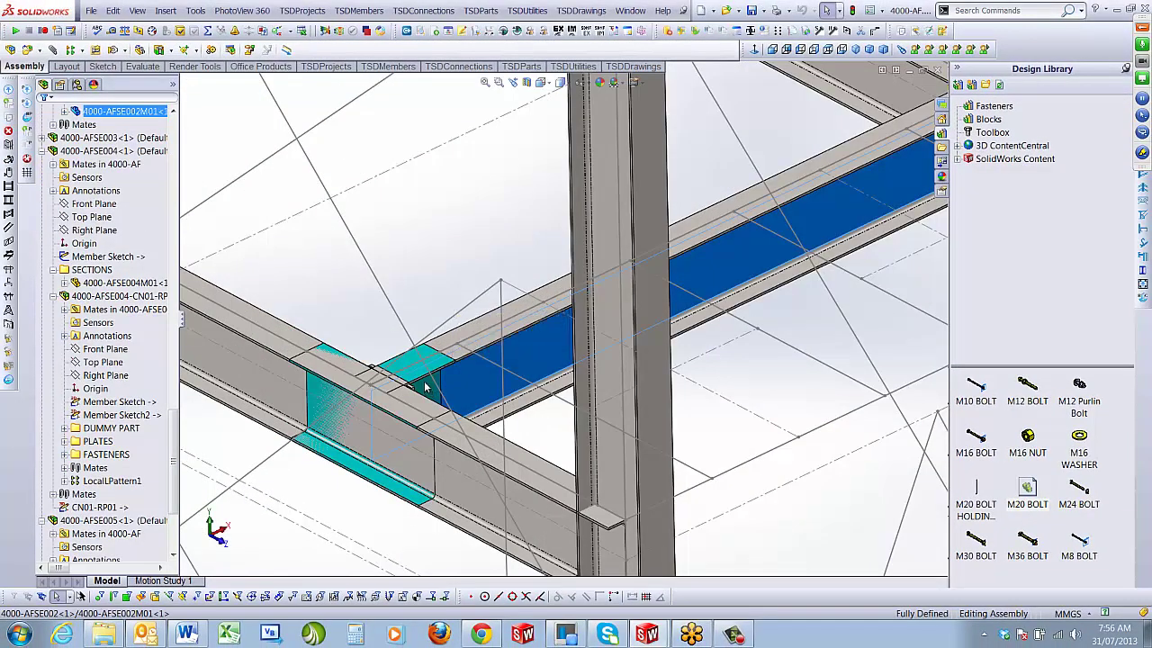
pyautogui.scroll(-5, 410, 389)
pyautogui.click(423, 349)
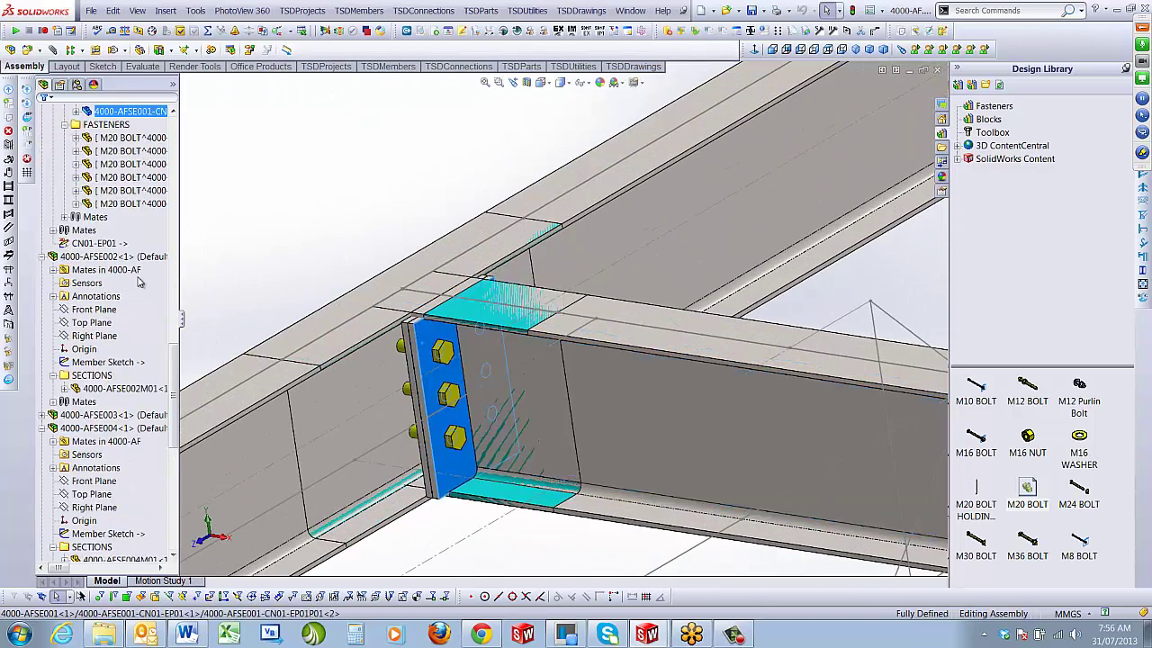
pyautogui.scroll(7, 134, 270)
pyautogui.rightClick(115, 194)
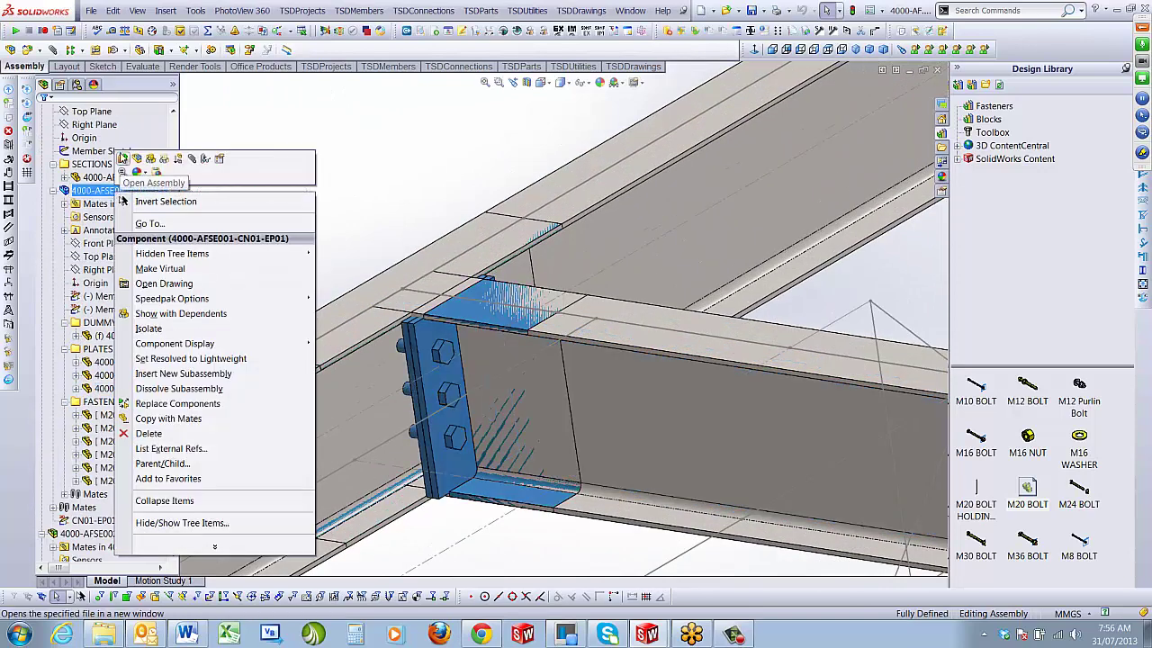
pyautogui.click(124, 159)
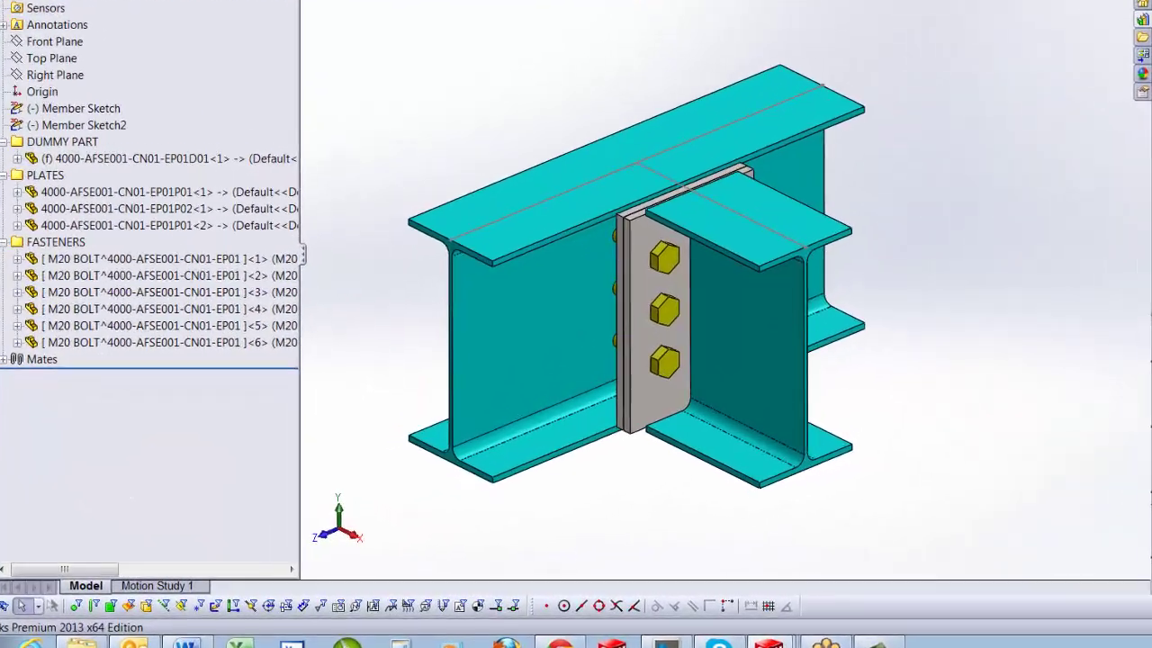
# Start a connection upload and examine the previews of the existing library models up to XXXX-EP14 under Modify Existing Connection
pyautogui.click(423, 11)
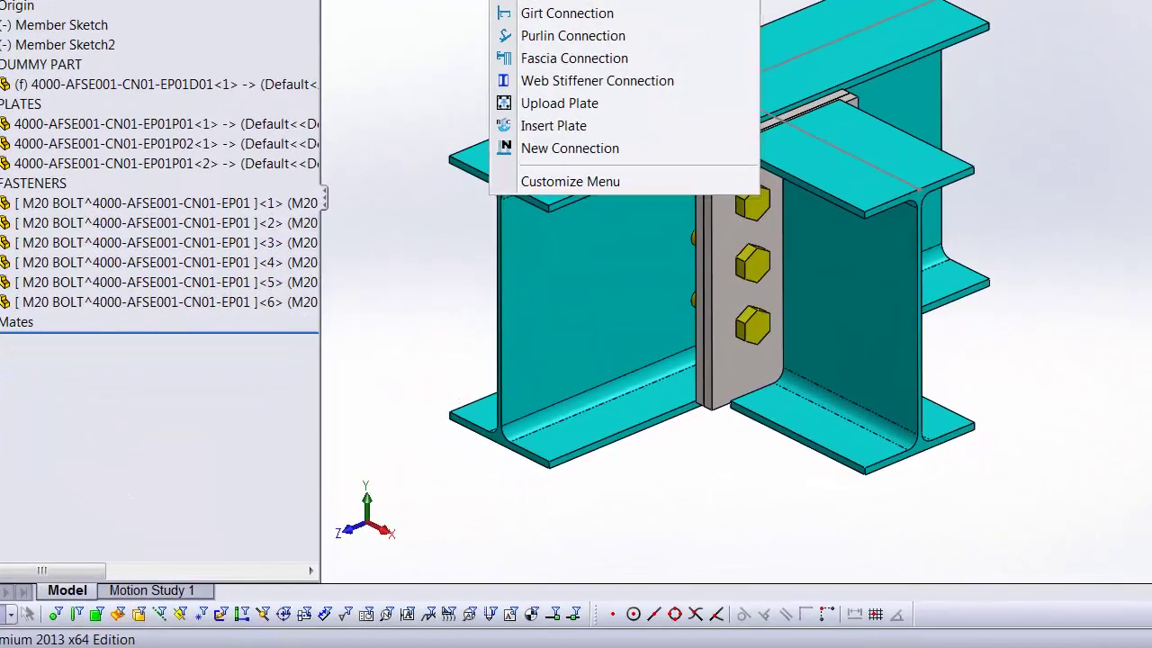
pyautogui.click(569, 148)
pyautogui.click(65, 242)
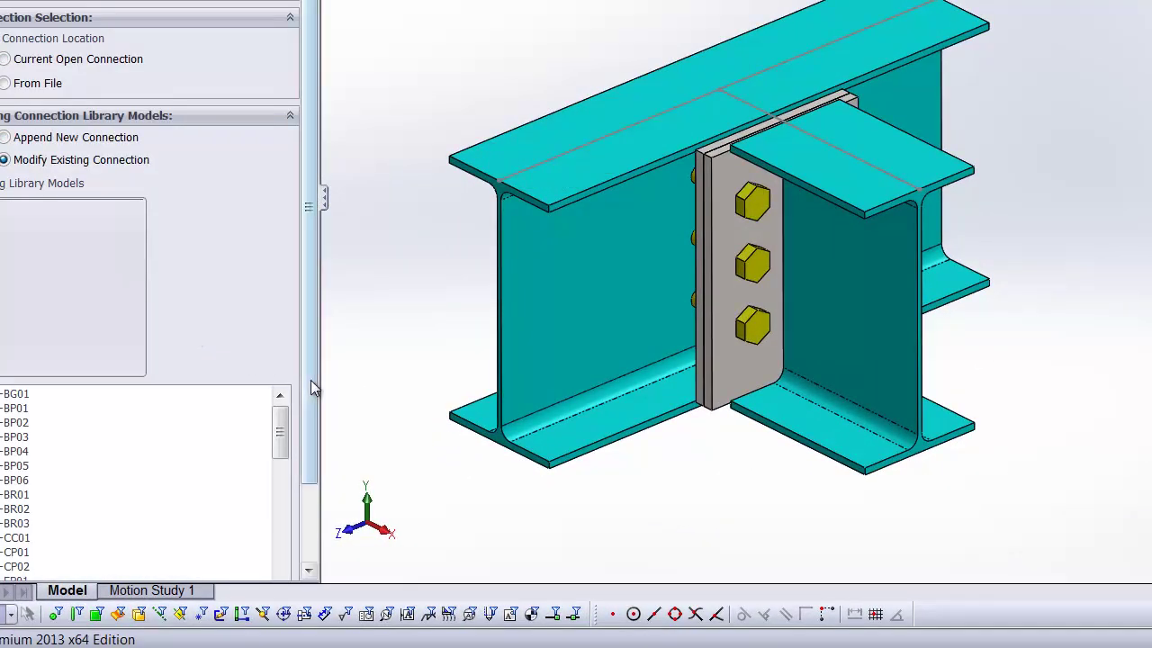
pyautogui.moveTo(311, 382); pyautogui.dragTo(305, 475)
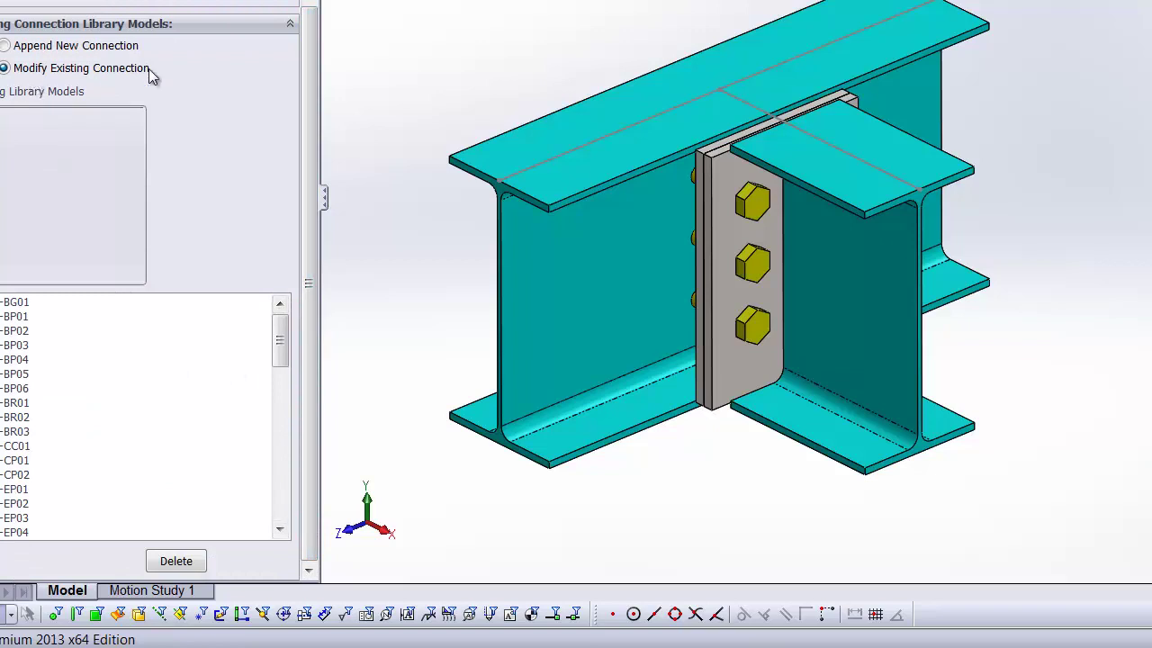
pyautogui.click(19, 399)
pyautogui.click(40, 430)
pyautogui.click(43, 445)
pyautogui.click(47, 473)
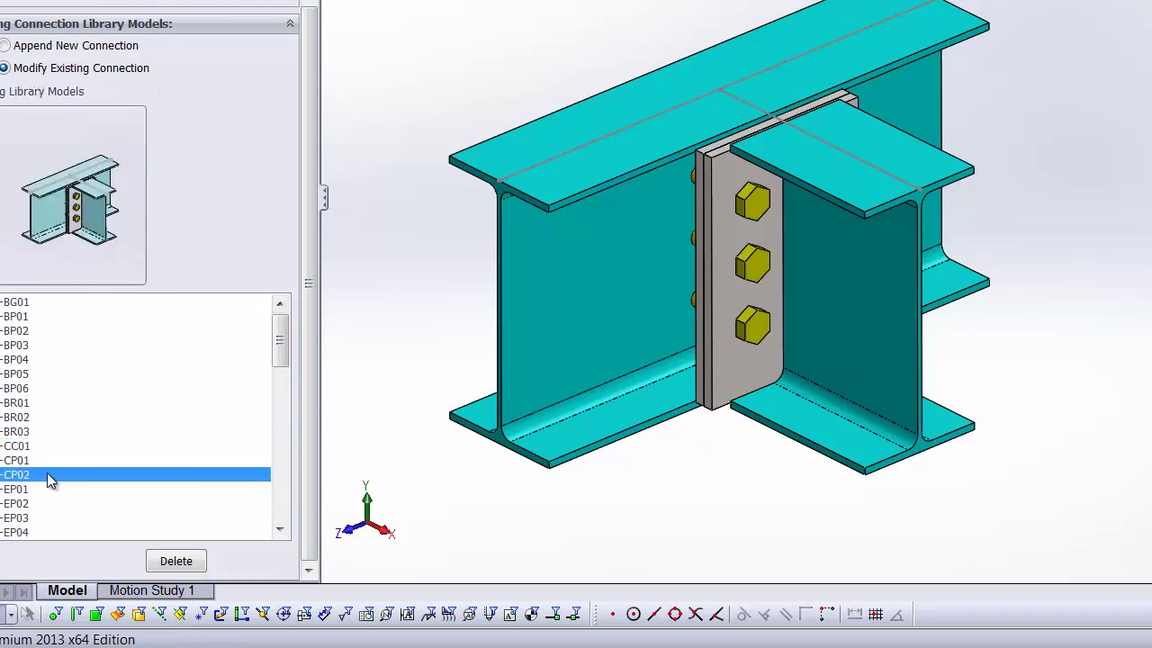
pyautogui.moveTo(281, 373); pyautogui.dragTo(281, 398)
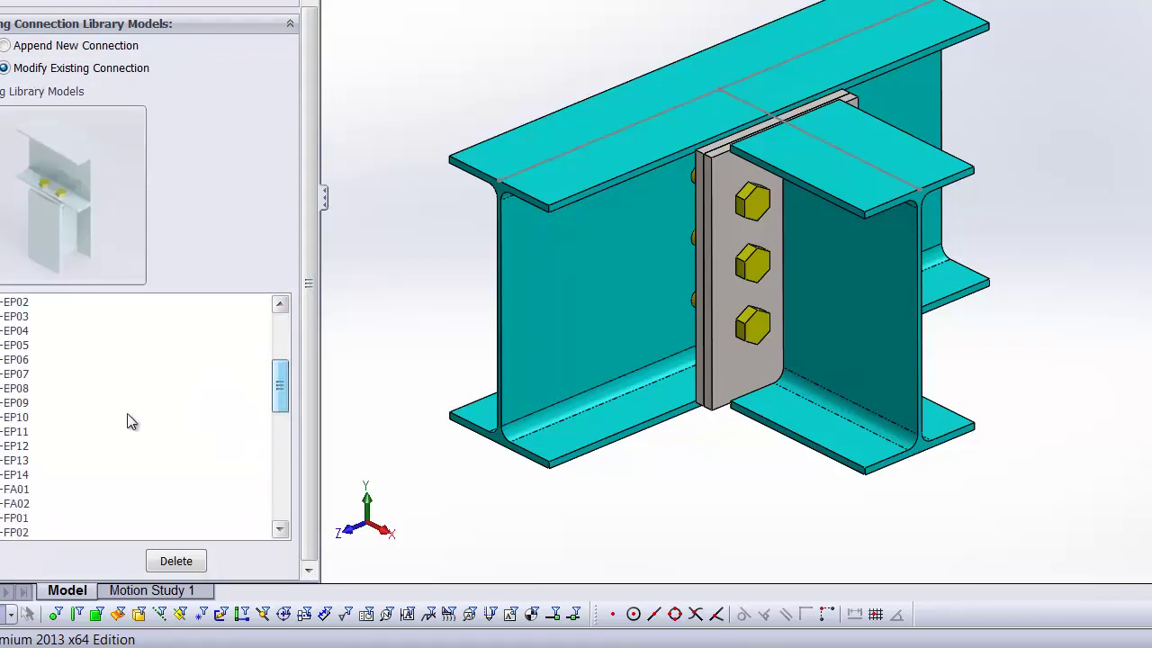
pyautogui.click(40, 474)
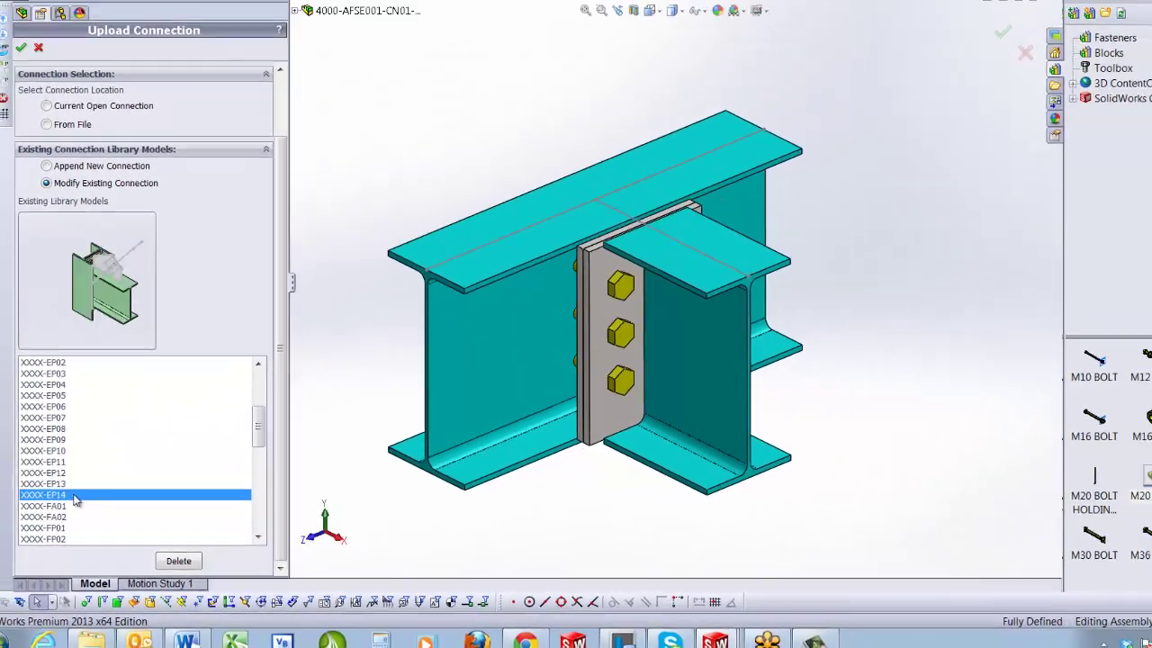
# Examine library models XXXX-XX07 to XXXX-XX10 at the end of the existing connections list and cancel the upload
pyautogui.scroll(-2, 135, 504)
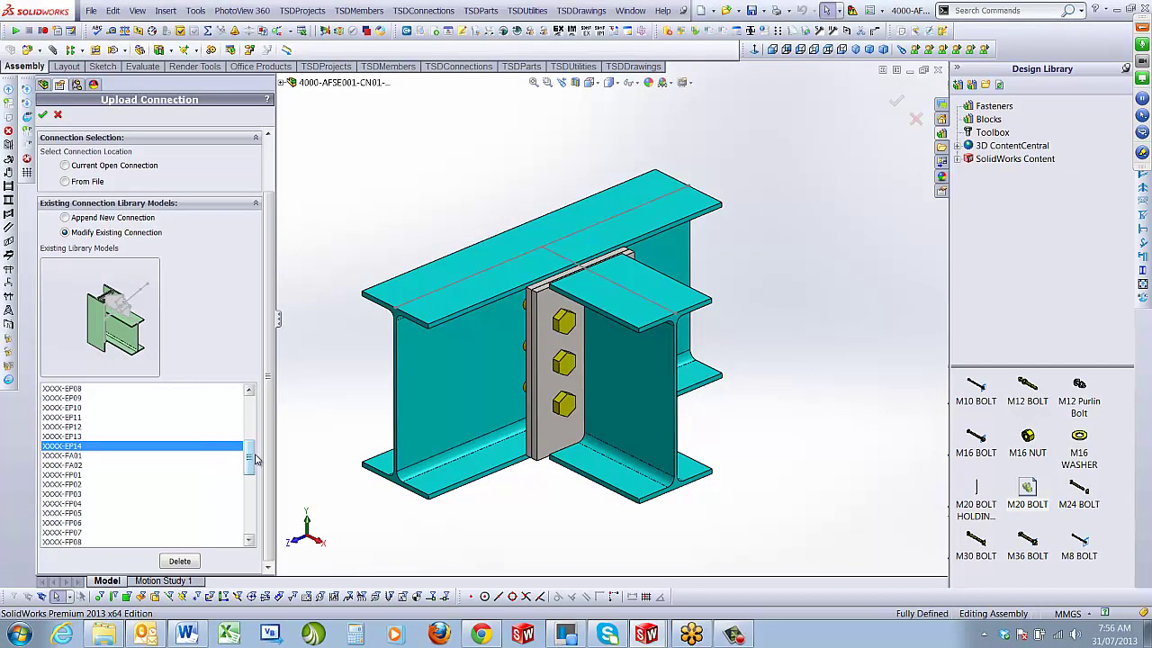
pyautogui.moveTo(255, 460); pyautogui.dragTo(255, 531)
pyautogui.click(99, 541)
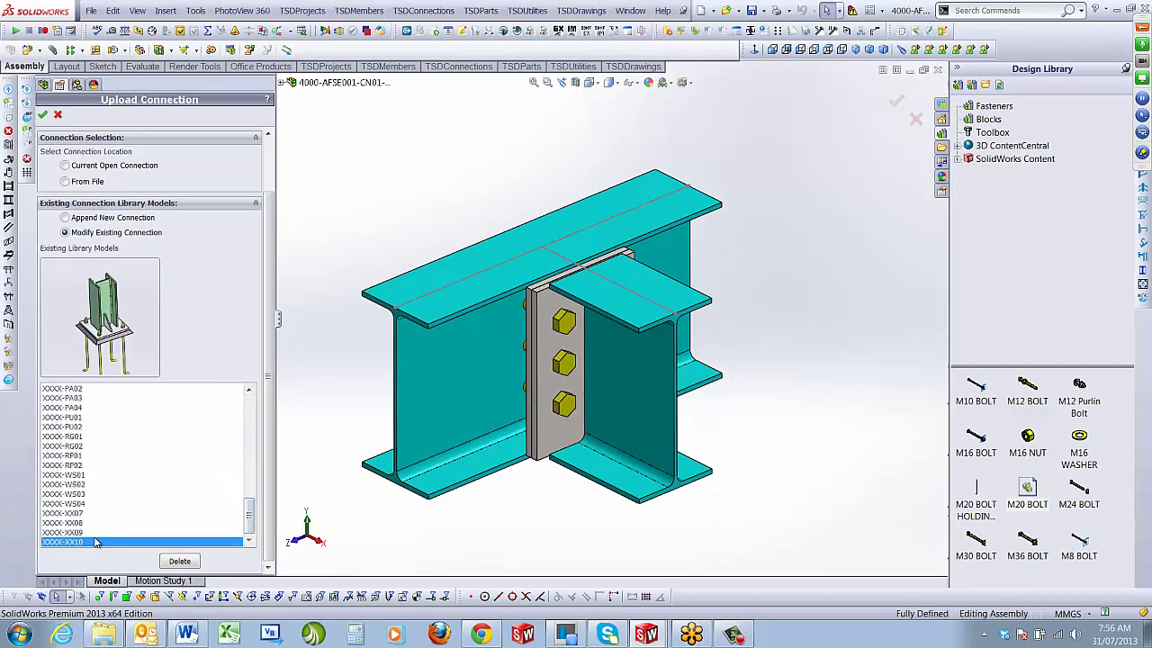
pyautogui.click(99, 531)
pyautogui.click(99, 523)
pyautogui.click(99, 513)
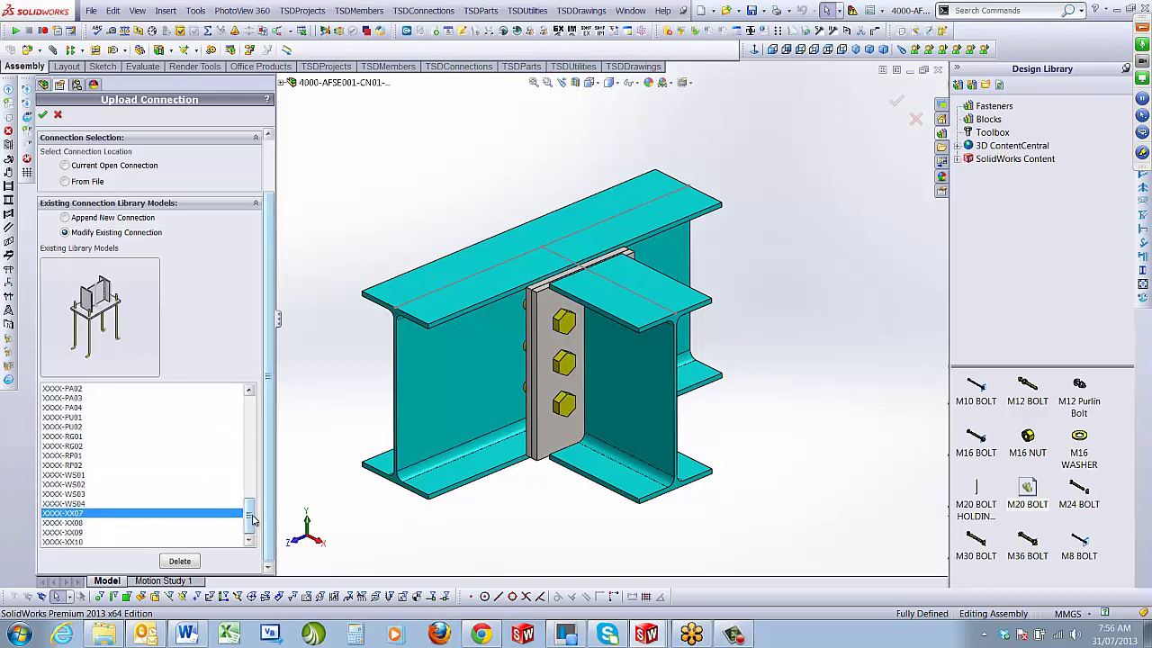
pyautogui.moveTo(252, 515); pyautogui.dragTo(251, 416)
pyautogui.press('Escape')
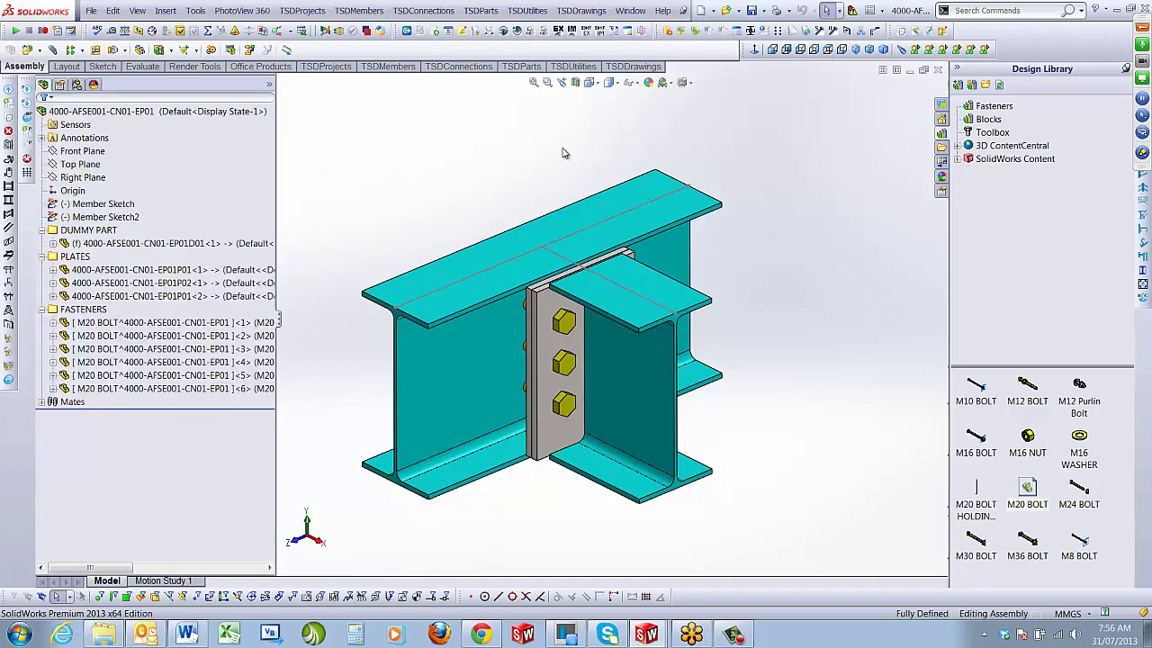
# Upload the currently open connection to the library as a new connection under discipline END, and close its window
pyautogui.click(423, 10)
pyautogui.click(449, 30)
pyautogui.click(101, 295)
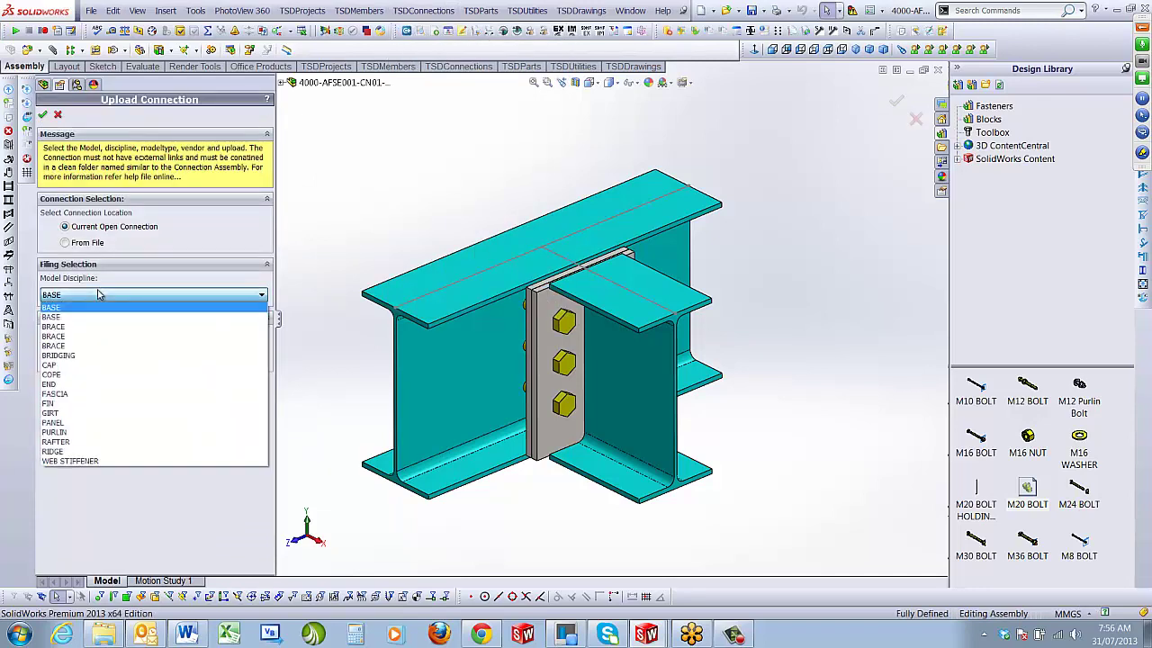
pyautogui.click(94, 387)
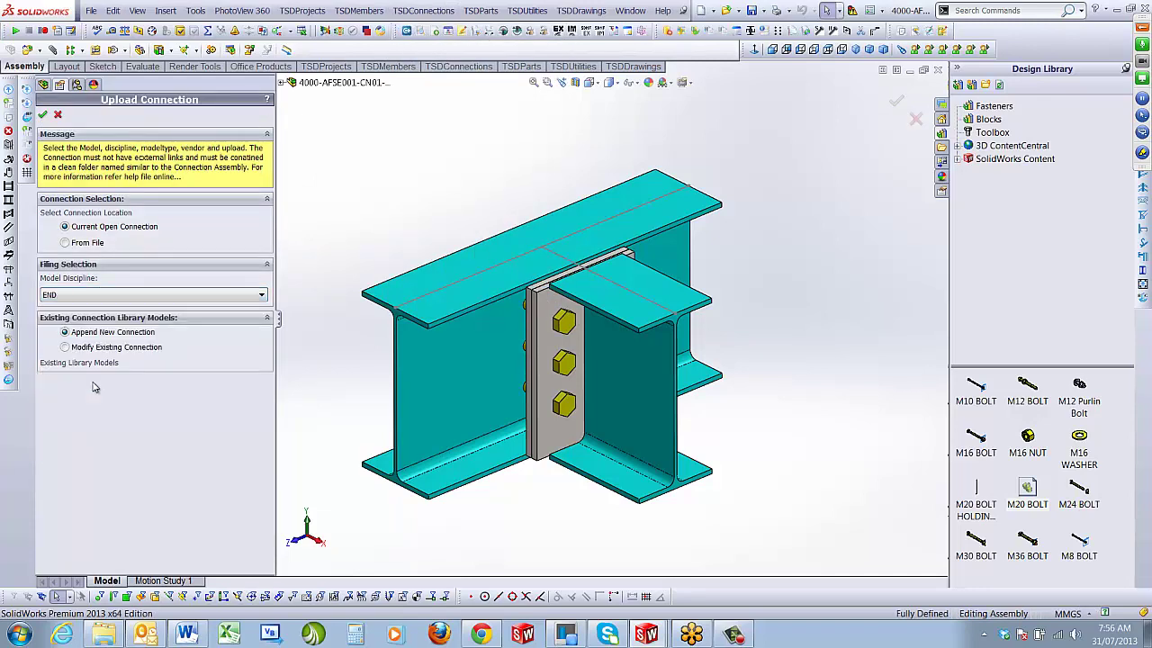
pyautogui.click(43, 115)
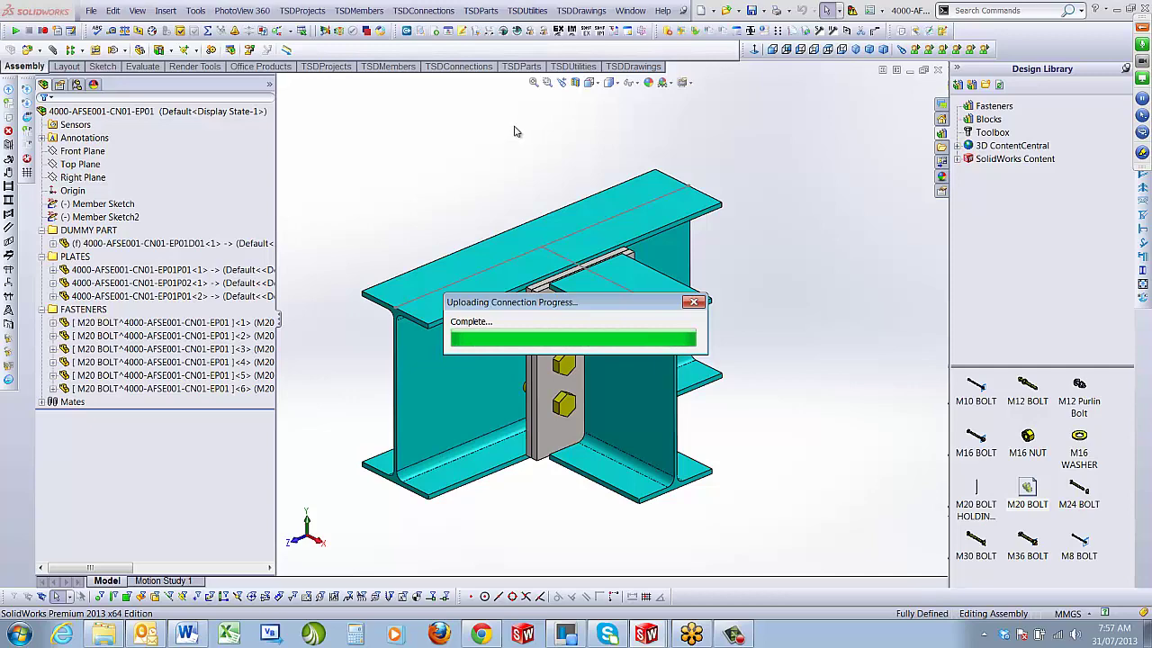
pyautogui.click(937, 70)
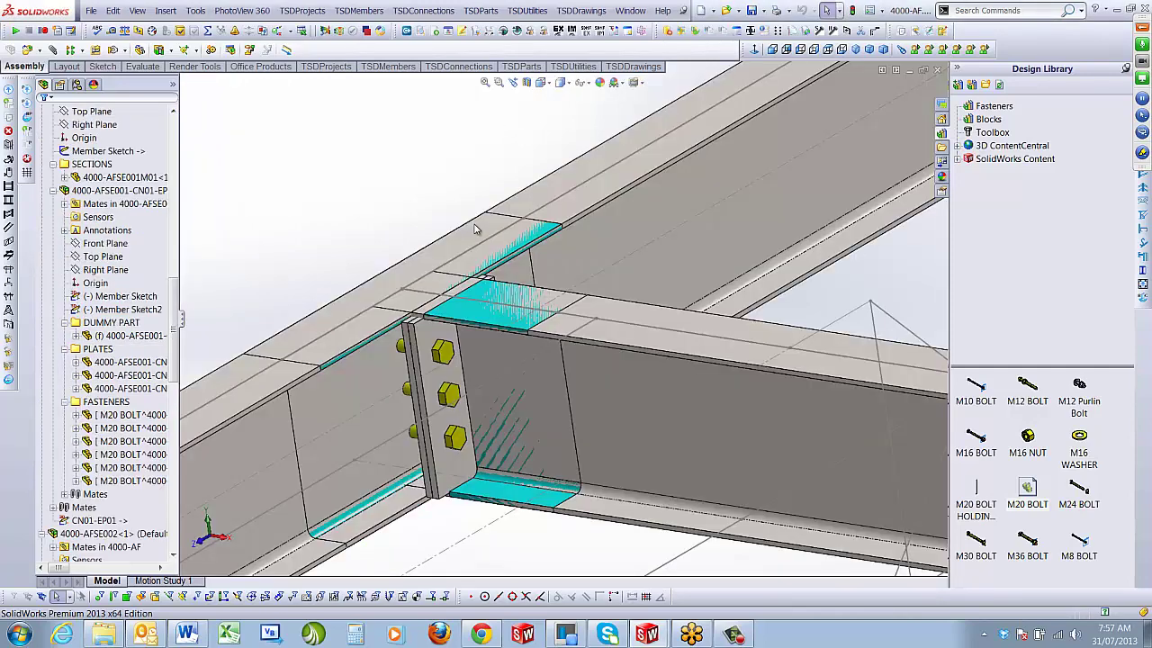
# Start inserting a connection in 4000-AF with model type END and choose the newly uploaded cyan end-plate model at the end of the list
pyautogui.click(423, 10)
pyautogui.click(433, 108)
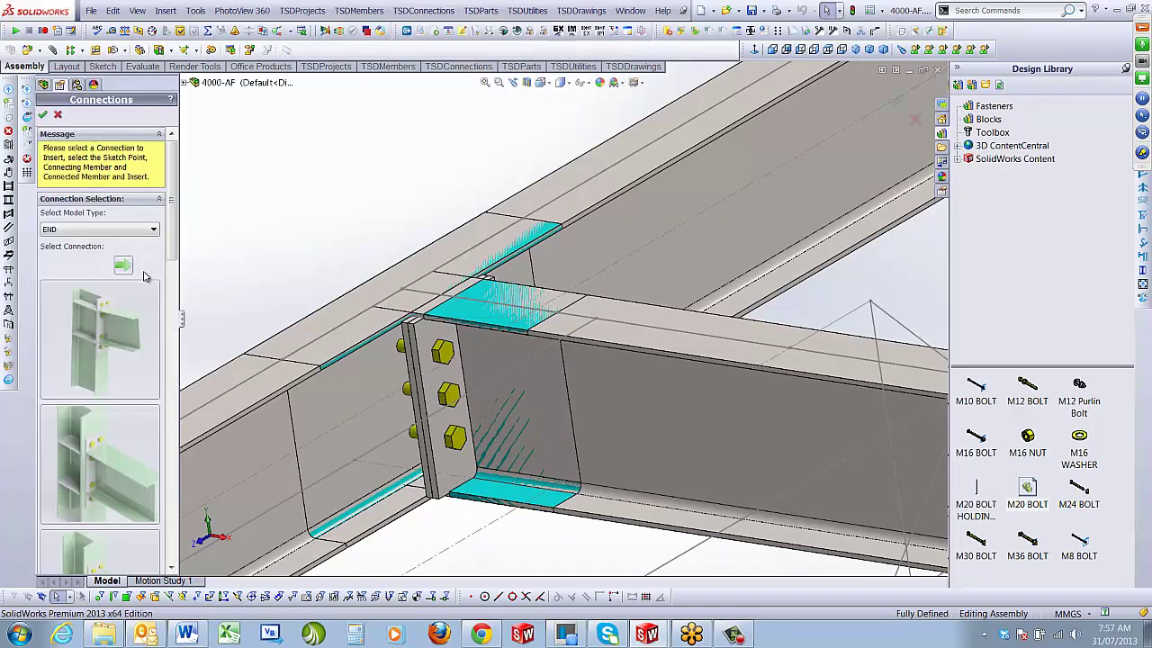
pyautogui.moveTo(176, 245); pyautogui.dragTo(171, 450)
pyautogui.click(126, 264)
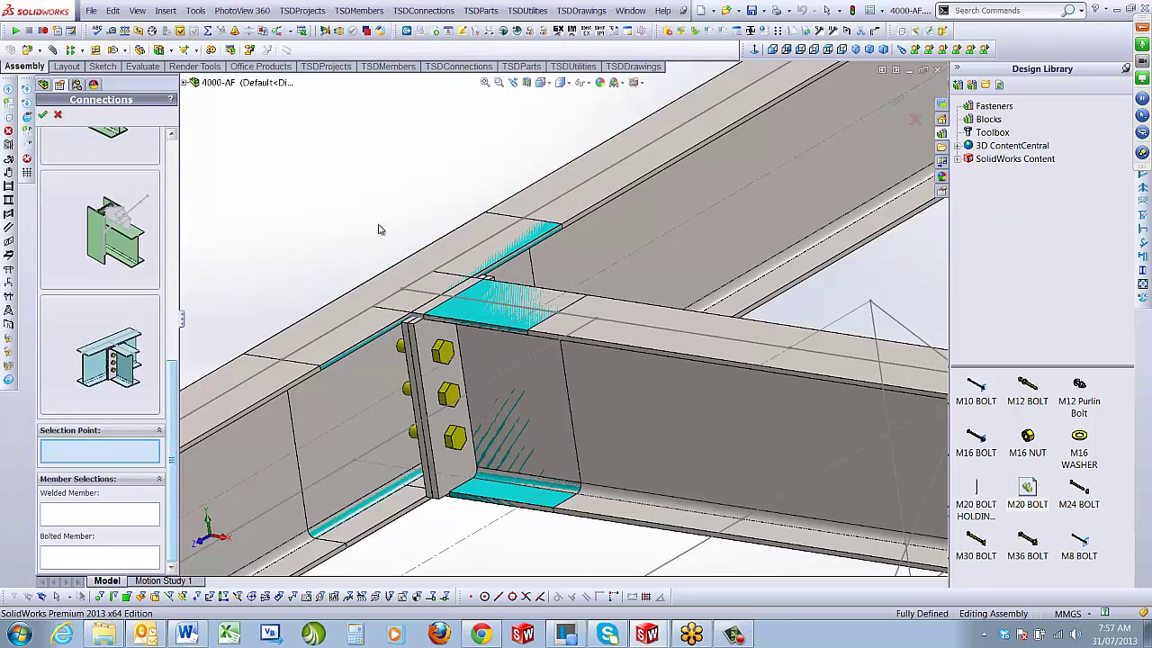
# Insert the connection at the cross beam's other junction point, with 4000-AFSE006M01 as welded member and the cross beam as bolted member
pyautogui.scroll(5, 534, 306)
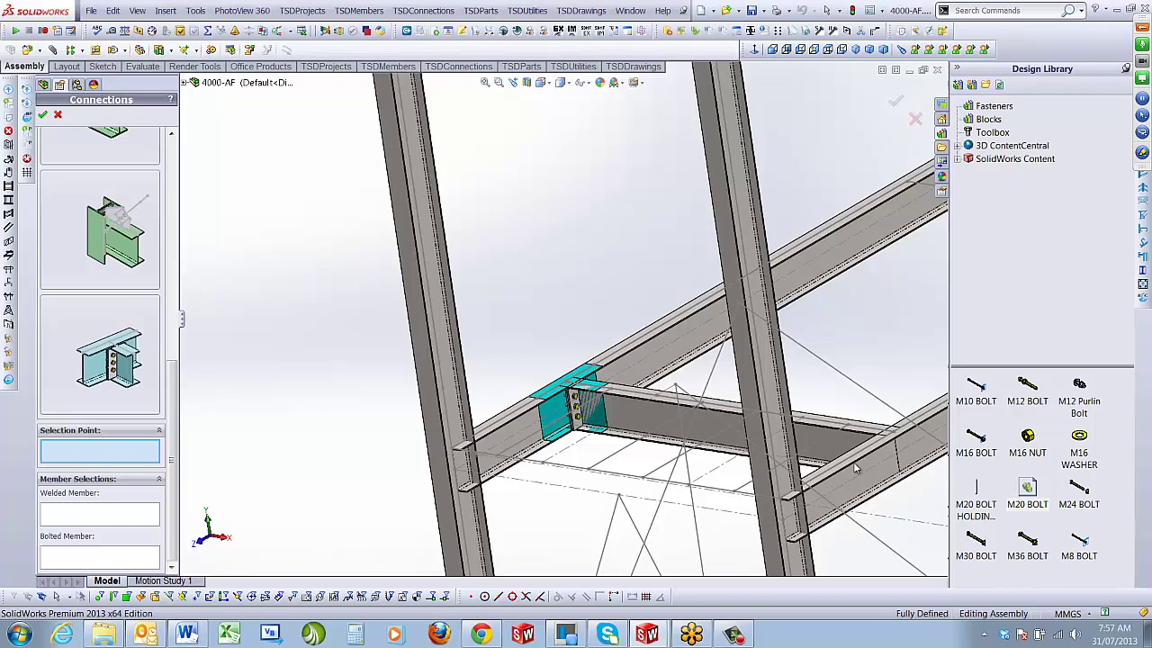
pyautogui.scroll(-2, 853, 463)
pyautogui.moveTo(648, 364); pyautogui.dragTo(758, 382, button='middle')
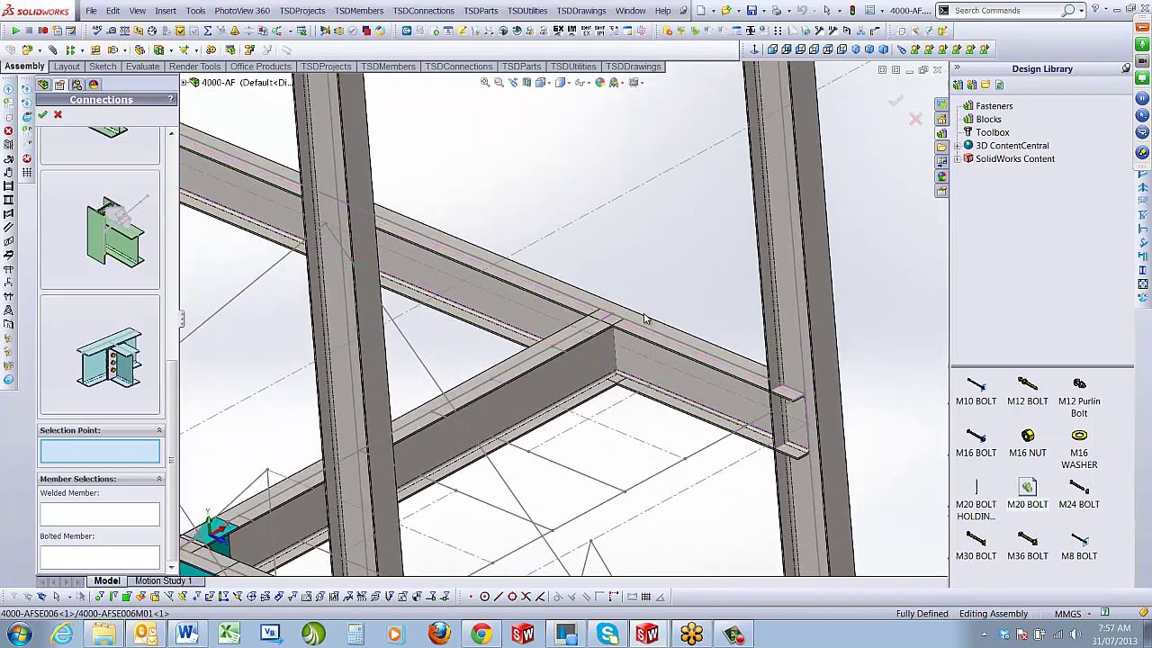
pyautogui.scroll(-4, 644, 318)
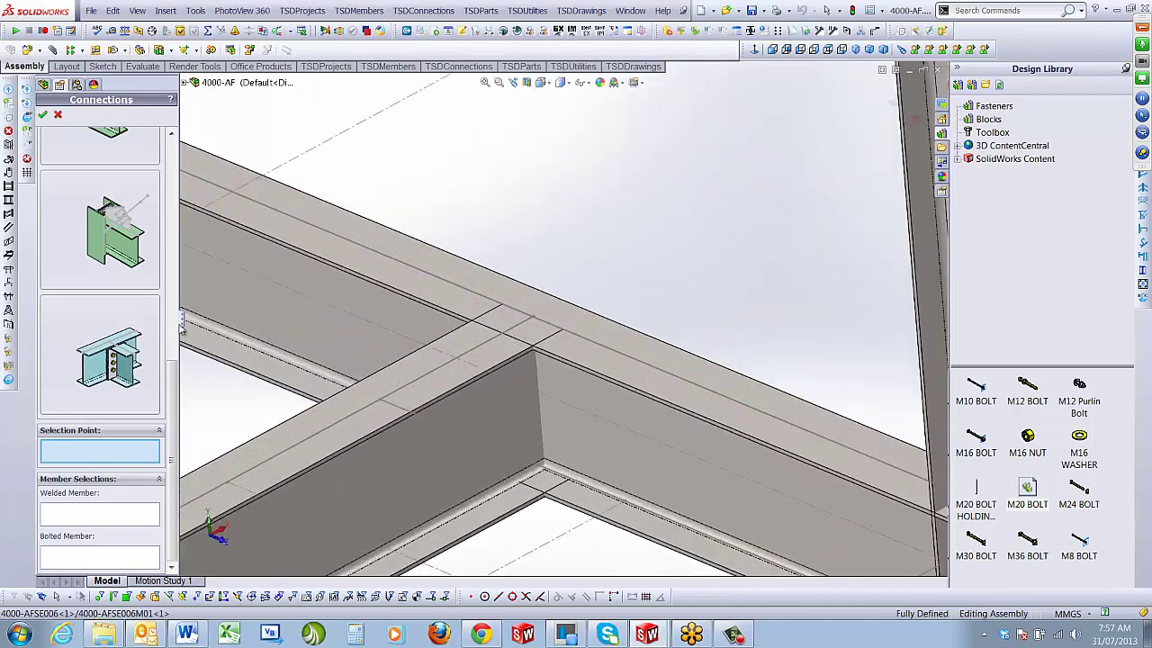
pyautogui.click(532, 316)
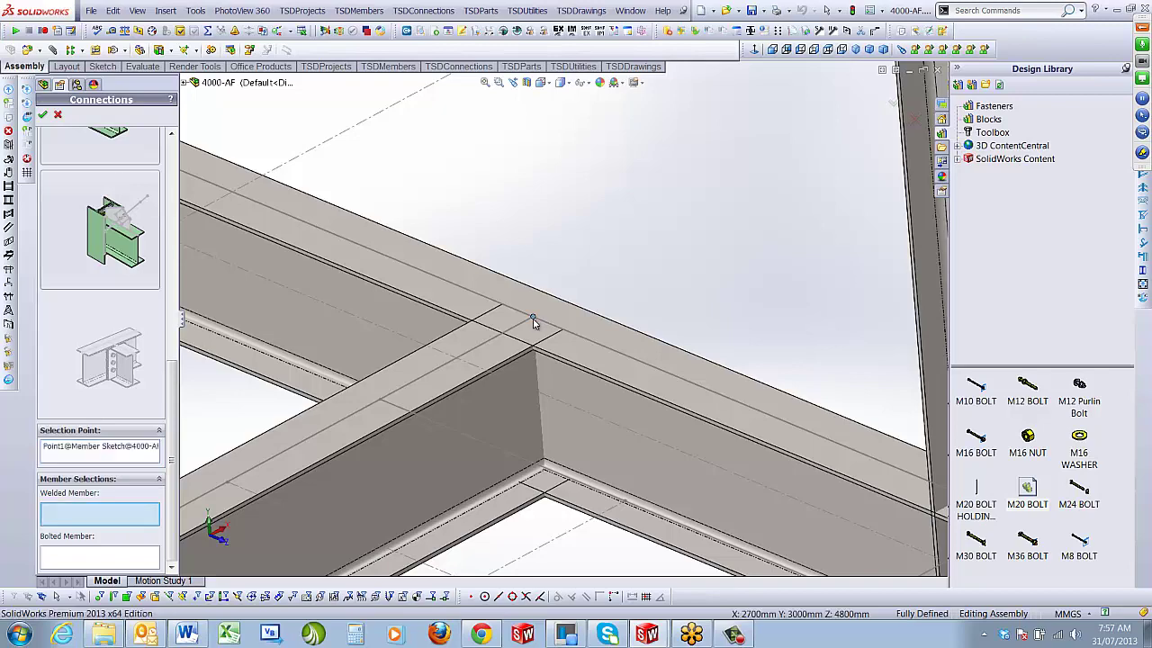
pyautogui.click(619, 429)
pyautogui.click(364, 493)
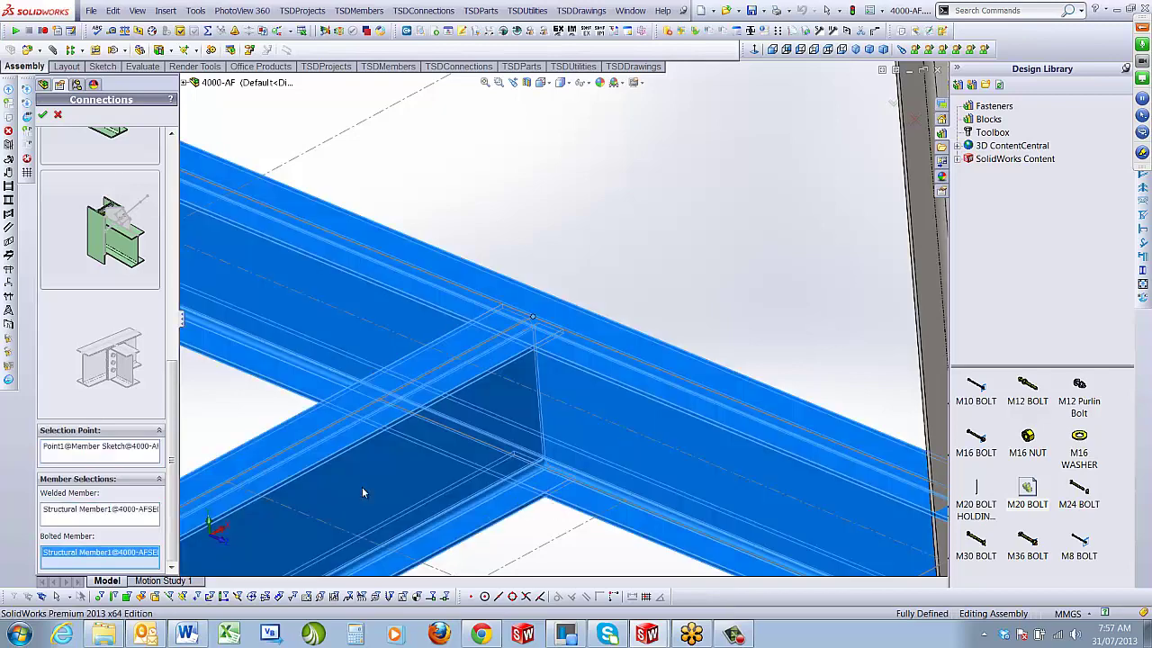
pyautogui.click(890, 108)
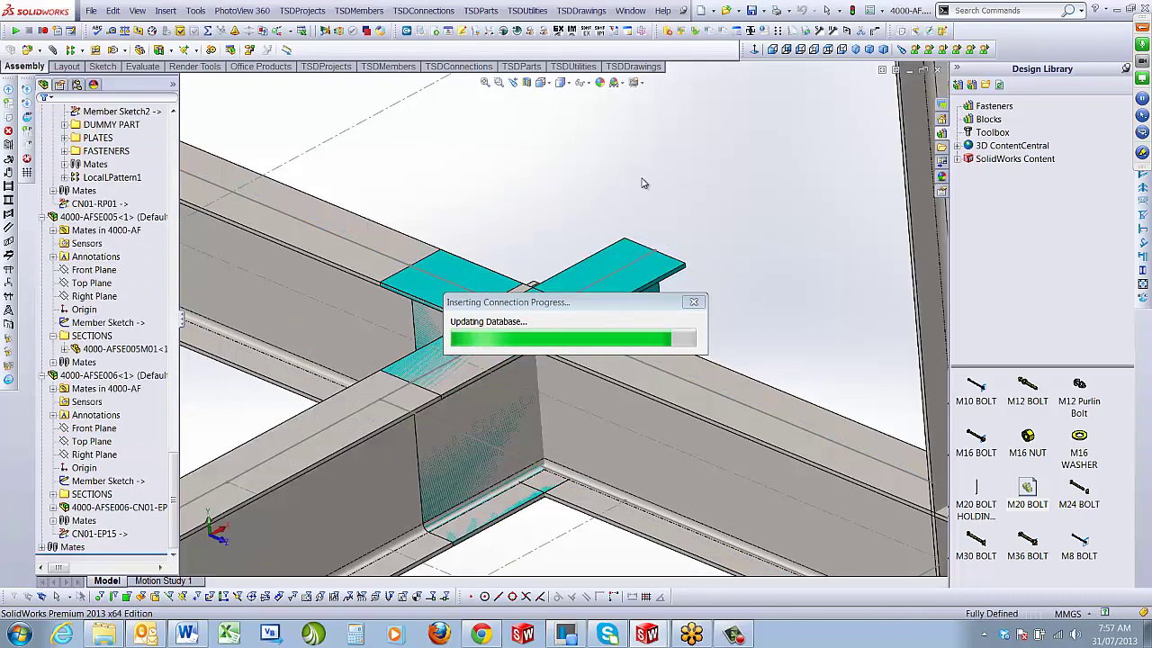
# Set the new connection's Angle1 mate in 4000-AFSE006 to 90 degrees and reverse its mate alignment so the connection faces the cross beam
pyautogui.click(576, 288)
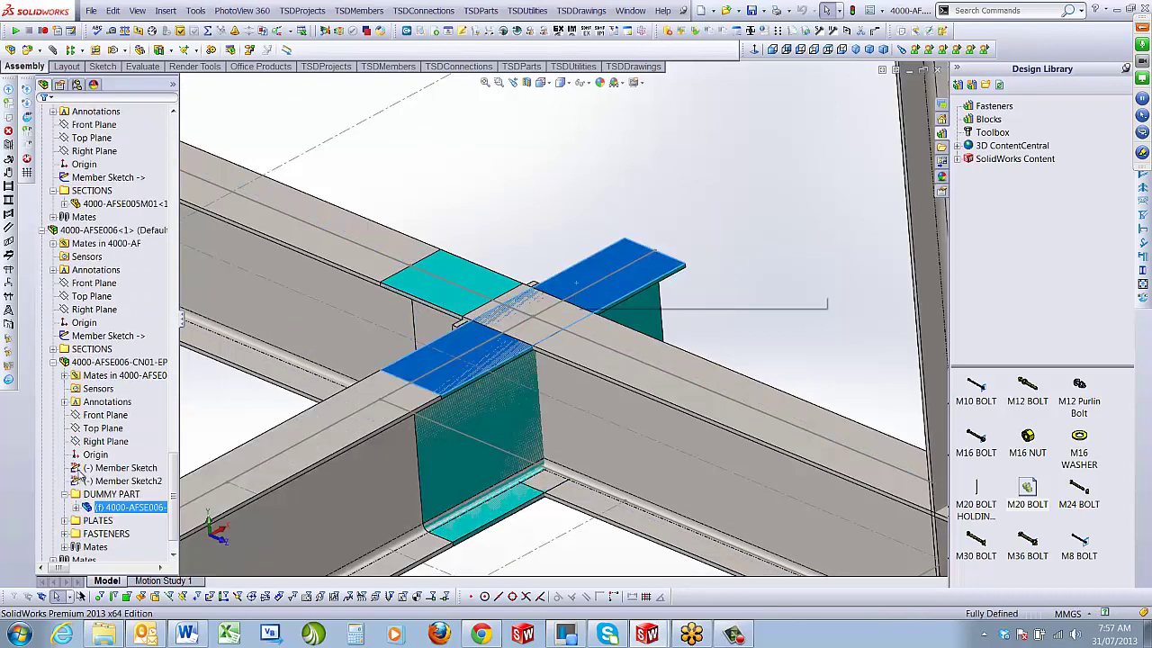
pyautogui.click(64, 376)
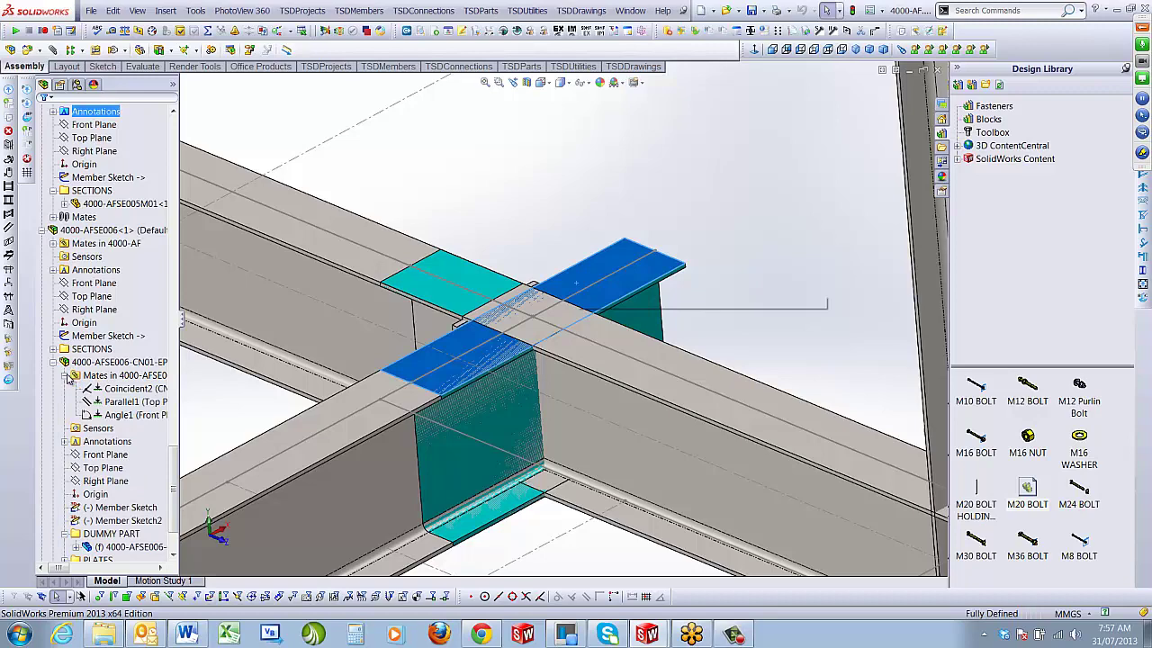
pyautogui.click(122, 415)
pyautogui.click(138, 382)
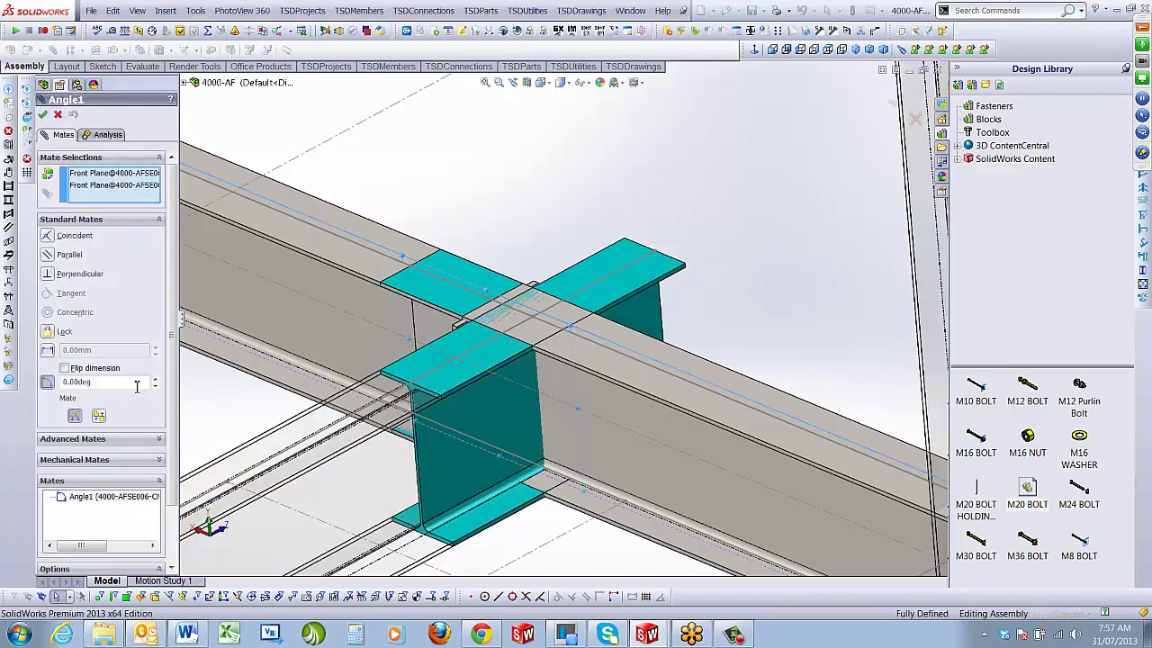
pyautogui.write('90')
pyautogui.press('Return')
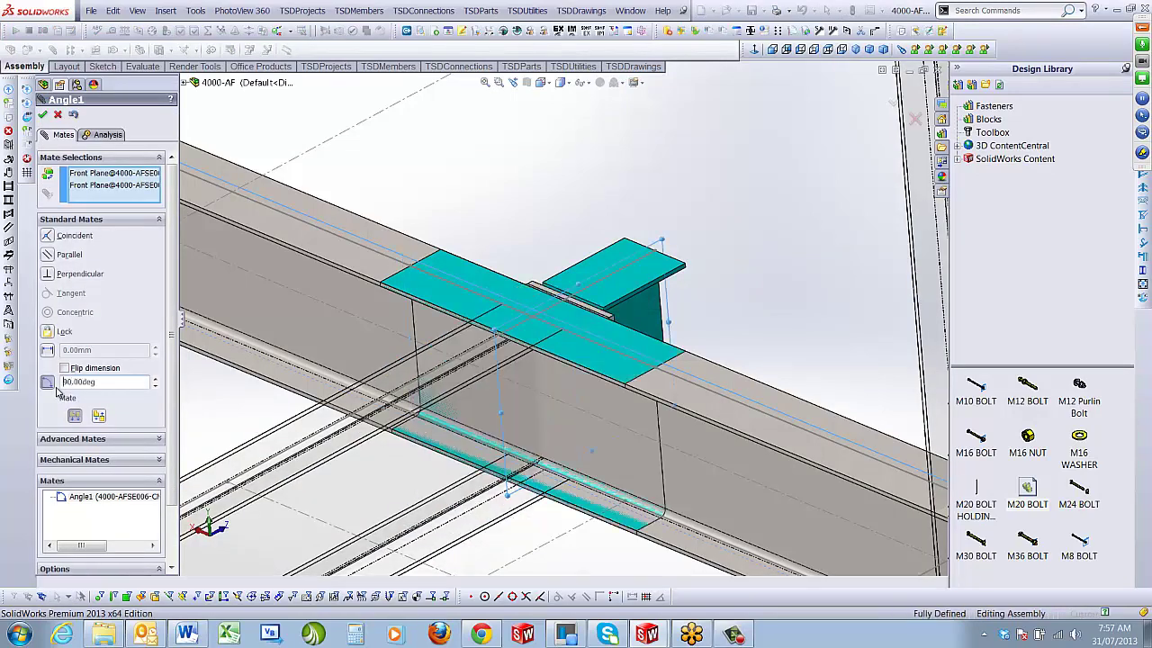
pyautogui.click(99, 416)
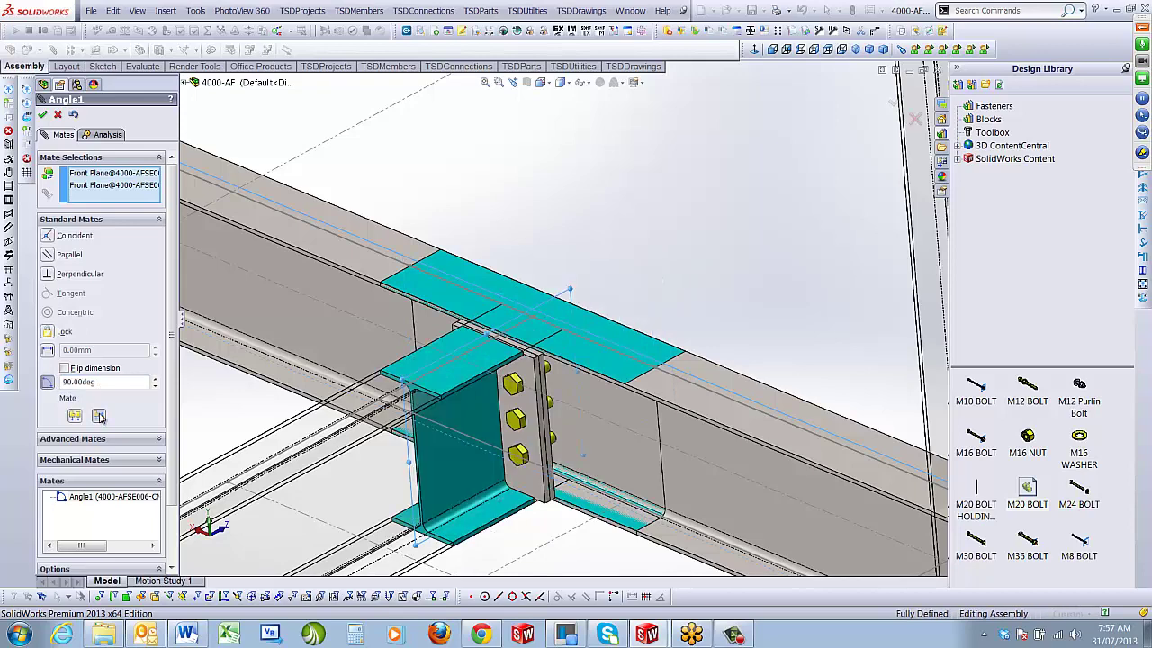
pyautogui.click(43, 116)
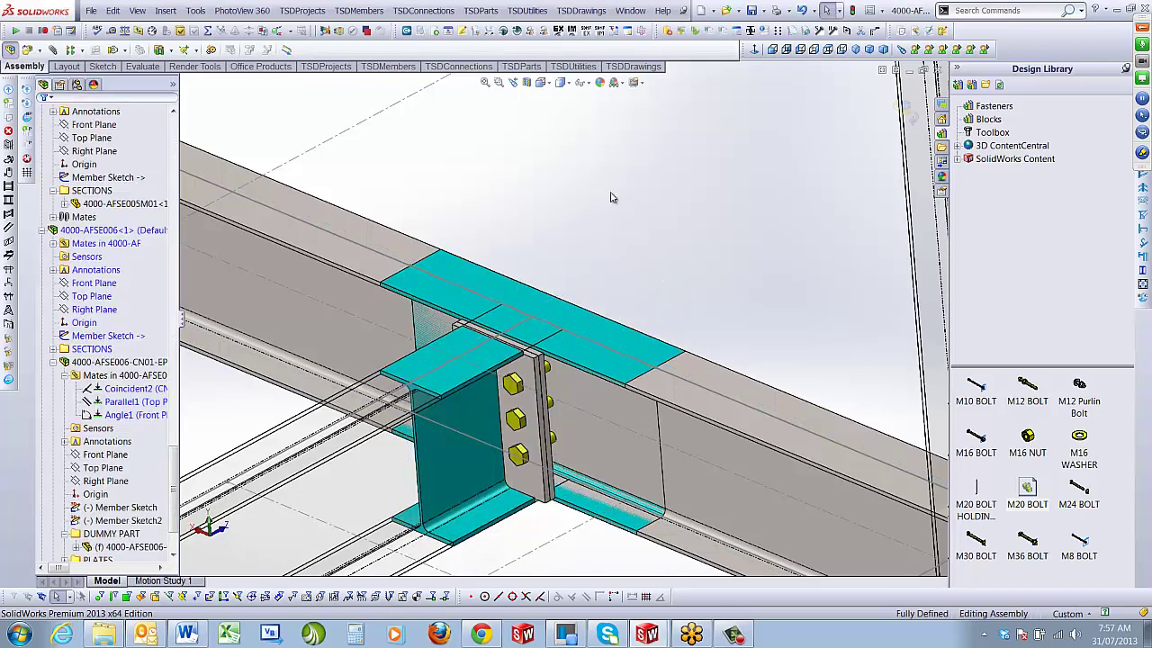
# Open the 4000-AFSE006 subassembly in its own window and apply Hide Excluded Components to it
pyautogui.moveTo(618, 469)
pyautogui.mouseDown(button='middle')
pyautogui.moveTo(635, 419)
pyautogui.moveTo(624, 460)
pyautogui.mouseUp(button='middle')
pyautogui.click(700, 437)
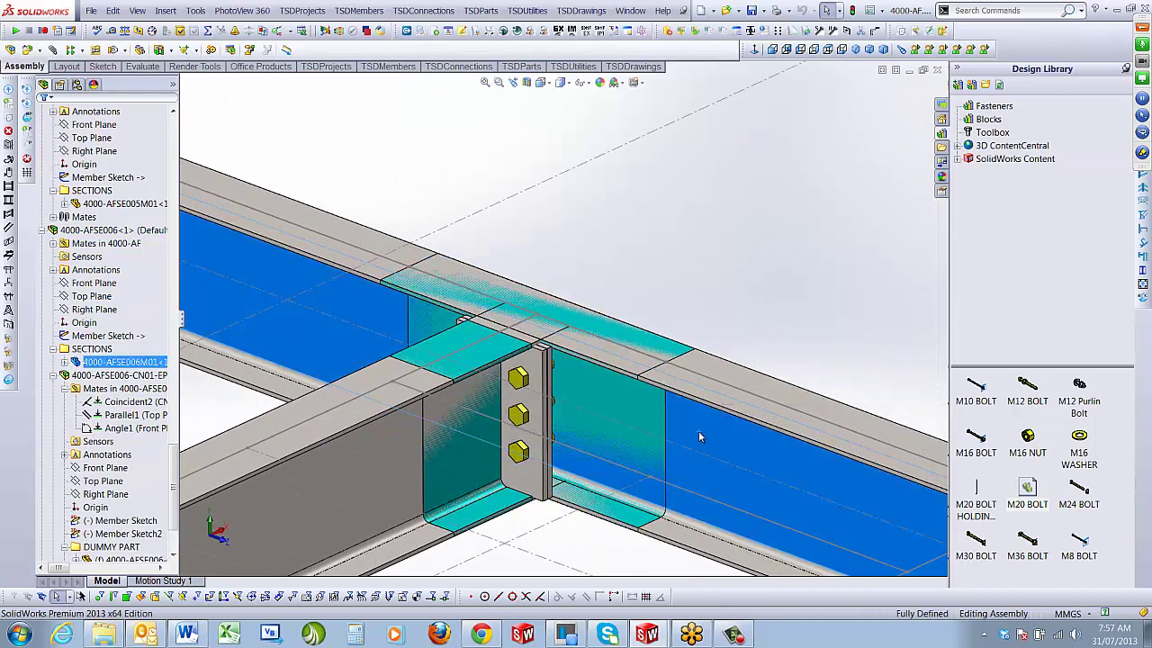
pyautogui.rightClick(114, 231)
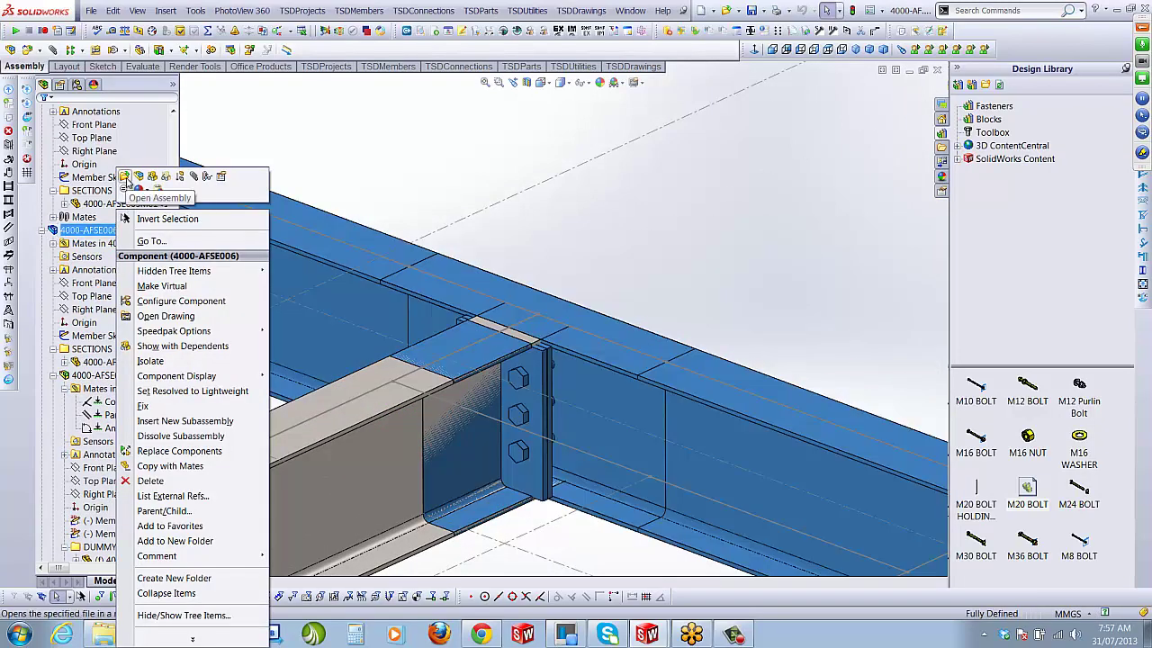
pyautogui.click(166, 176)
pyautogui.scroll(-4, 621, 328)
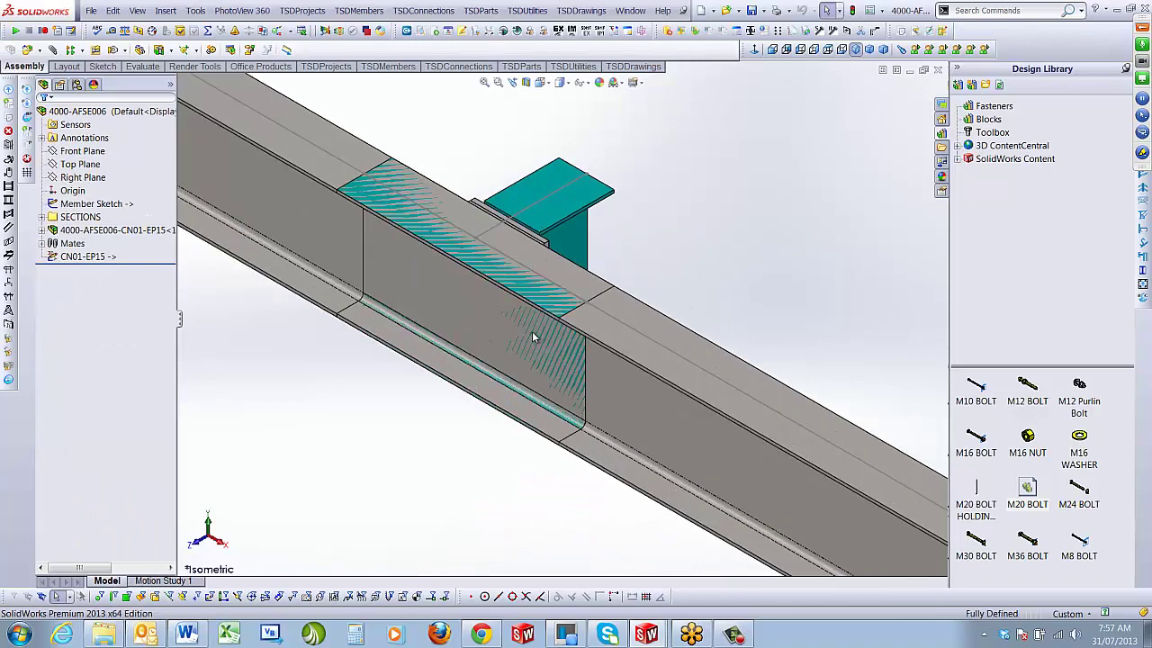
pyautogui.moveTo(532, 333); pyautogui.dragTo(419, 335, button='middle')
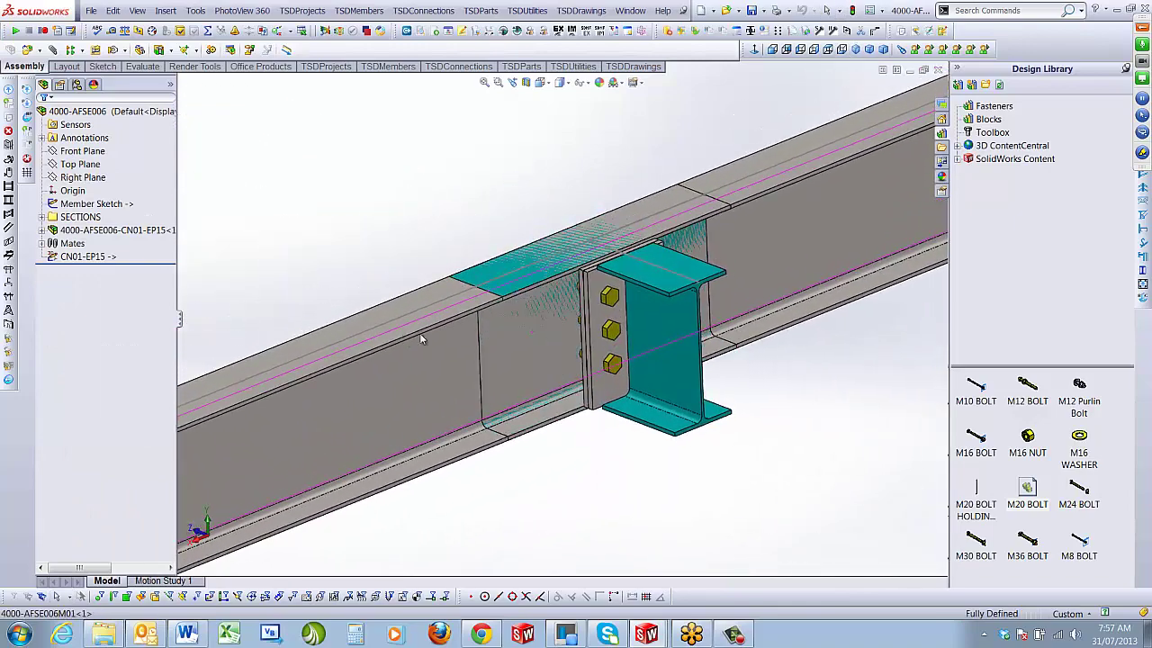
pyautogui.click(527, 10)
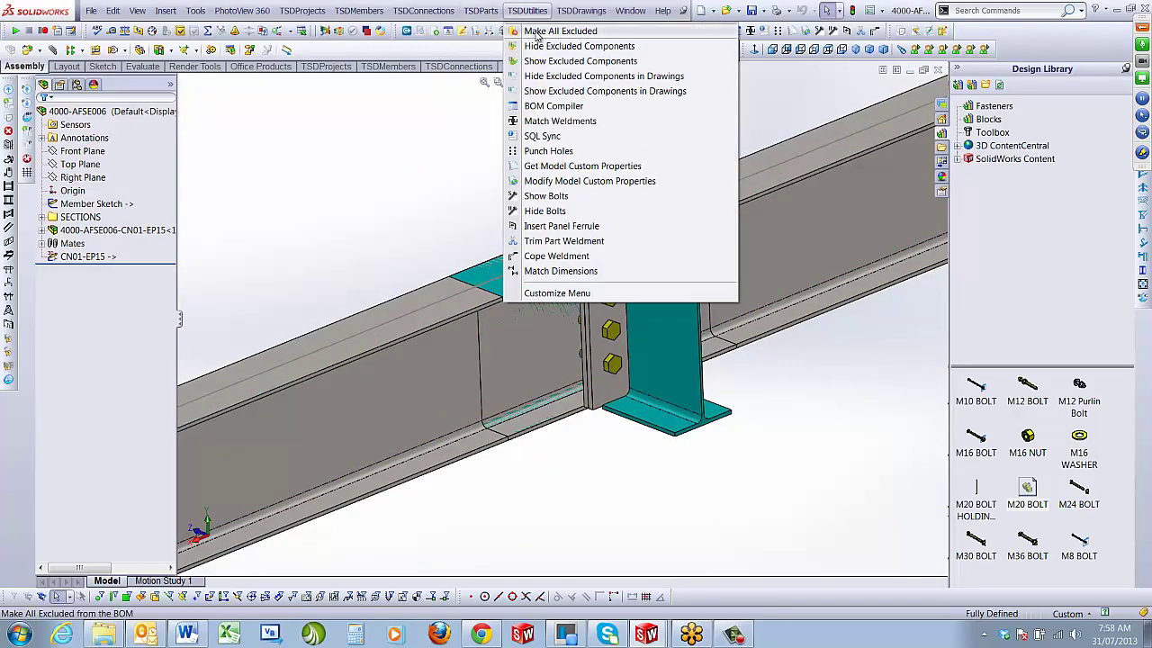
pyautogui.click(600, 49)
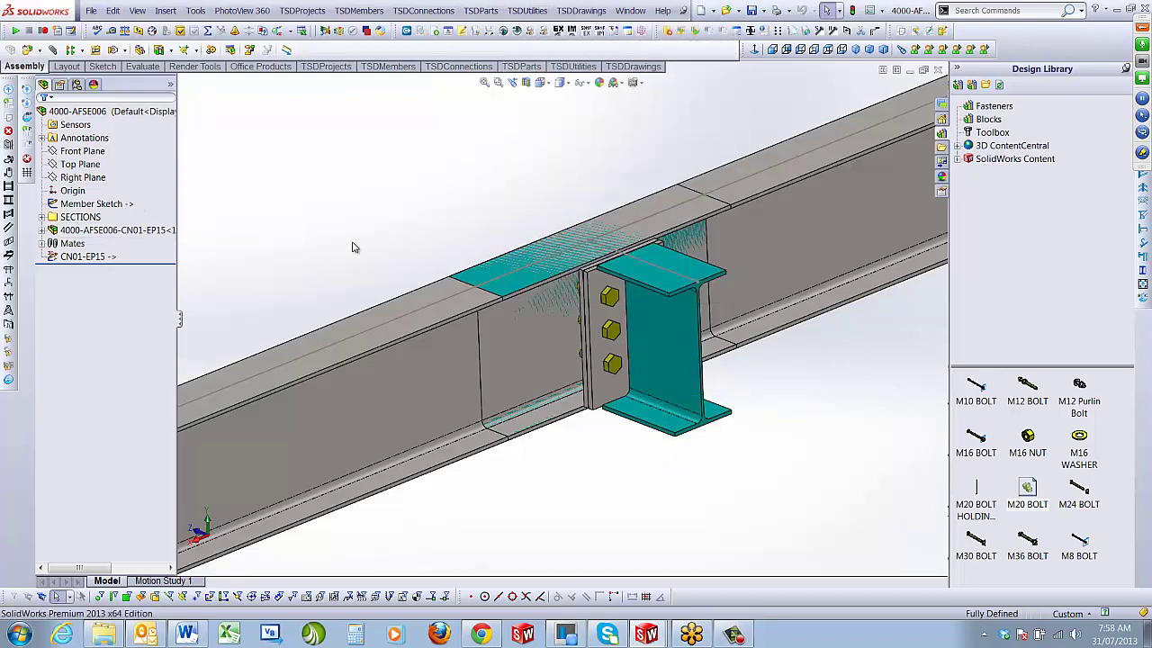
# Suppress the 4000-AFSE006-CN01-EP15 connection and expand the SECTIONS folder of the assembly
pyautogui.rightClick(109, 231)
pyautogui.click(171, 178)
pyautogui.click(42, 217)
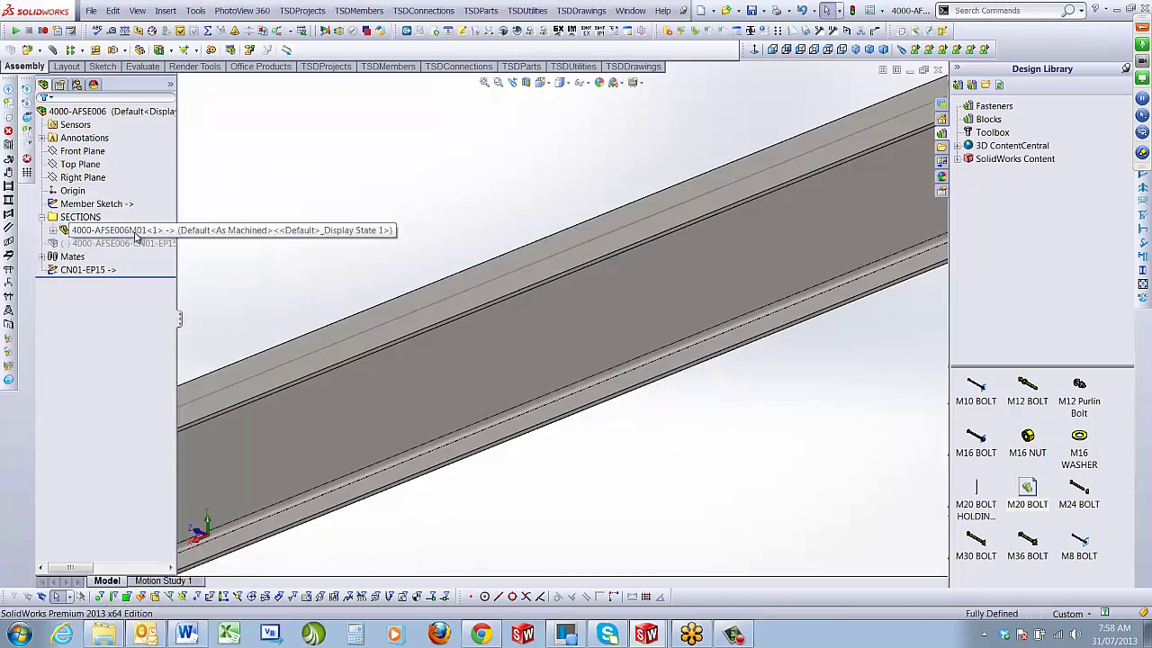
# Unsuppress the 4000-AFSE006-CN01-EP15 connection in the 4000-AFSE006 assembly
pyautogui.rightClick(134, 232)
pyautogui.click(111, 246)
pyautogui.rightClick(109, 244)
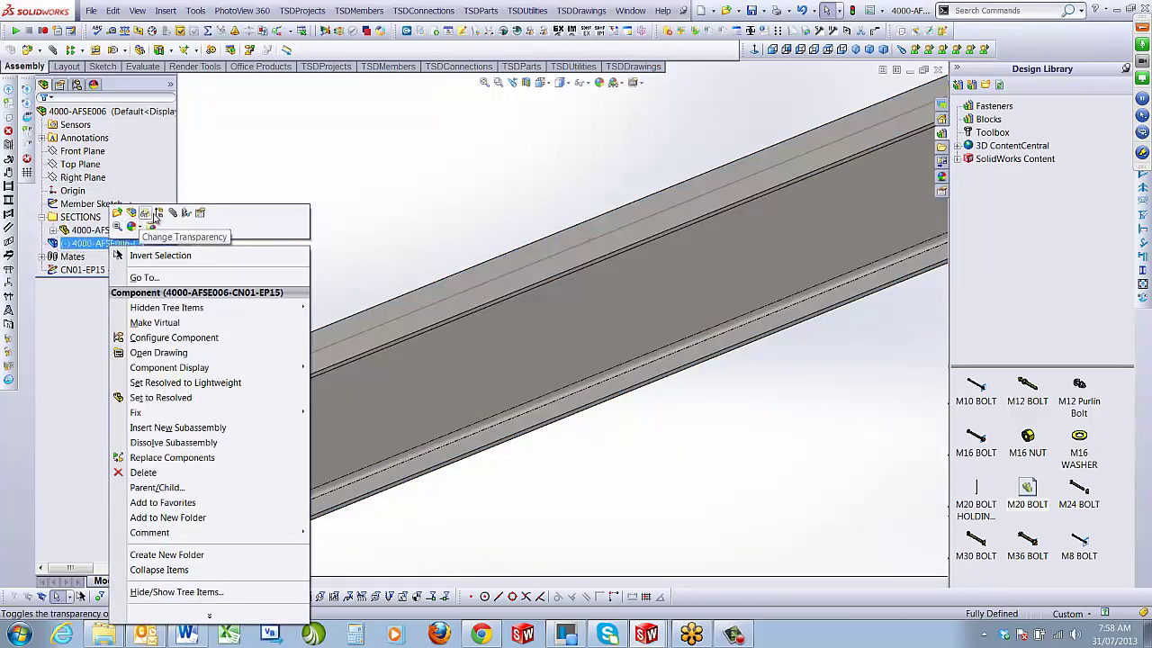
pyautogui.click(159, 213)
pyautogui.click(117, 255)
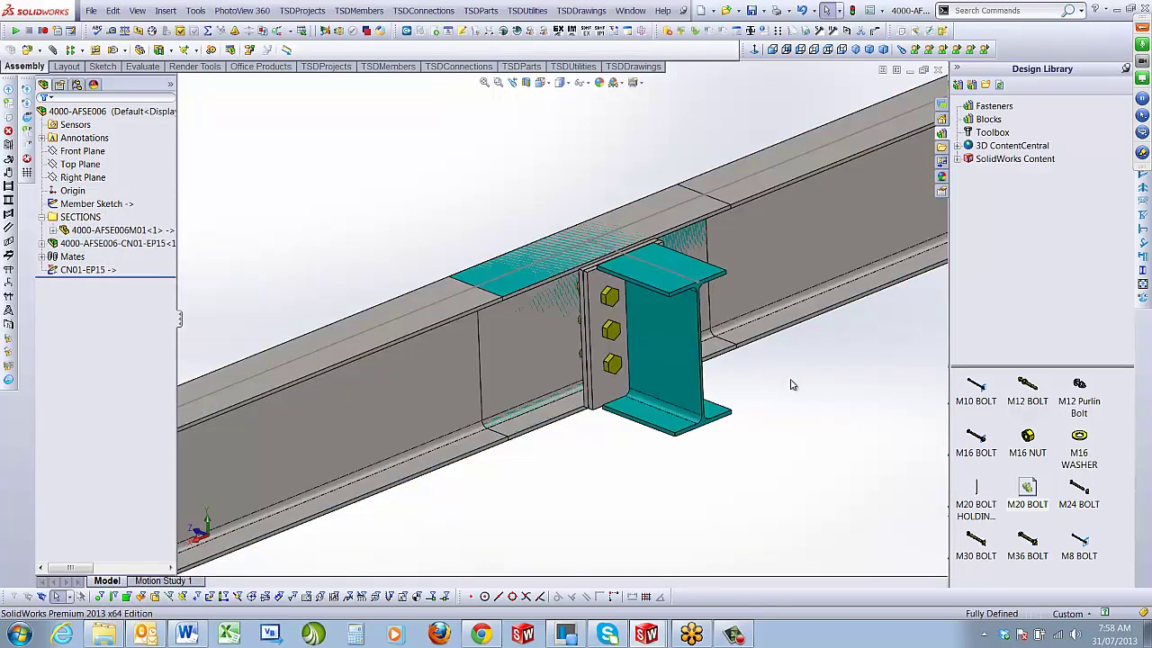
# Hide the excluded components of 4000-AFSE006, inspect the remaining end plate on the beam, and return to the 4000-AF assembly
pyautogui.click(528, 10)
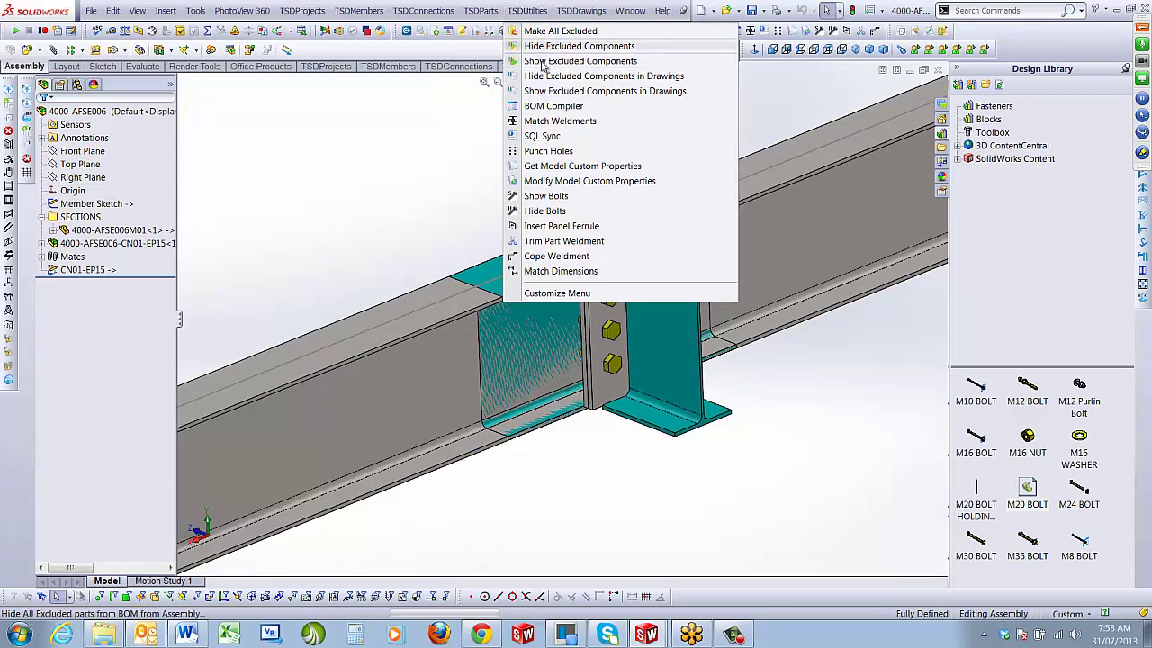
pyautogui.click(565, 46)
pyautogui.scroll(-4, 643, 327)
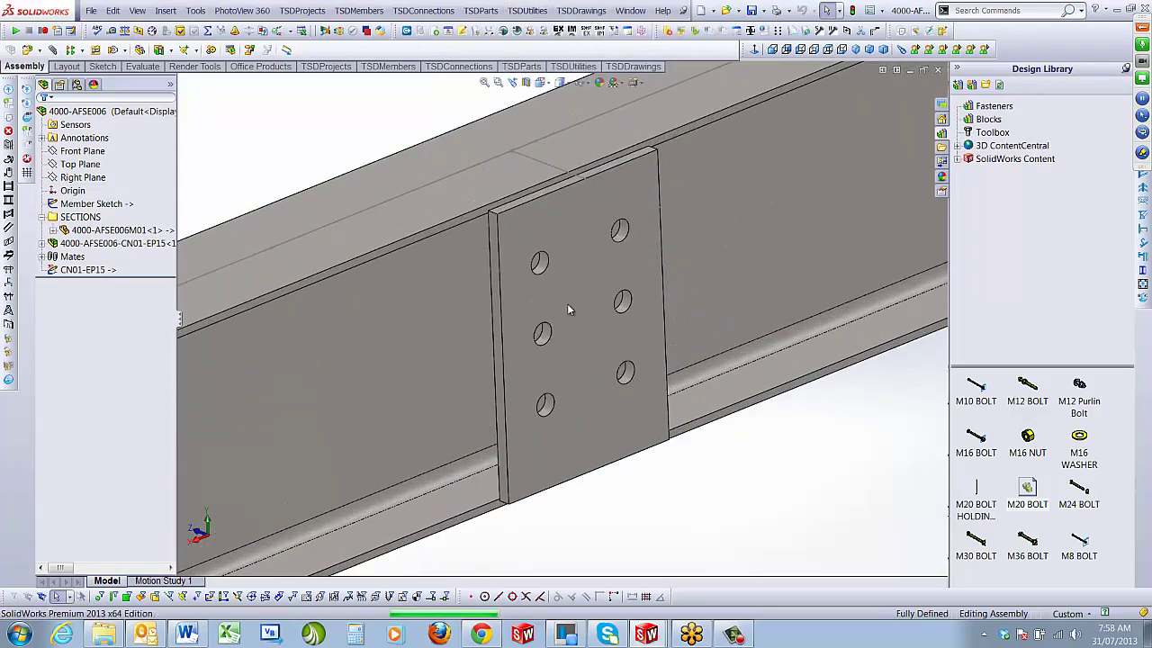
pyautogui.moveTo(568, 306); pyautogui.dragTo(523, 264, button='middle')
pyautogui.click(857, 52)
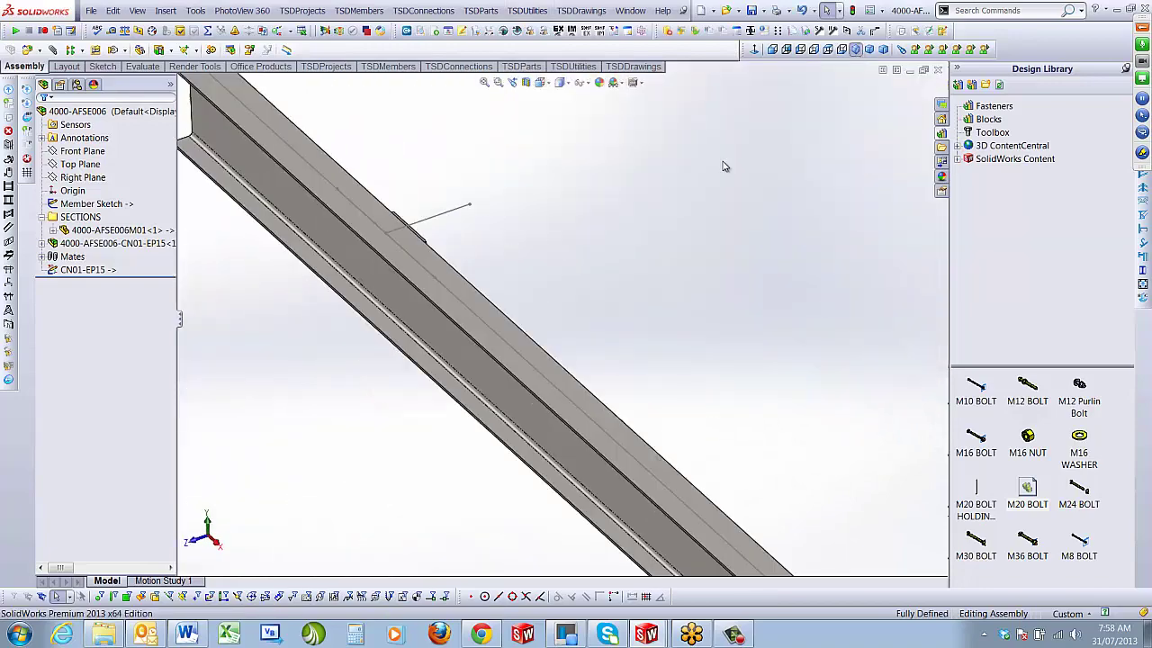
pyautogui.click(927, 72)
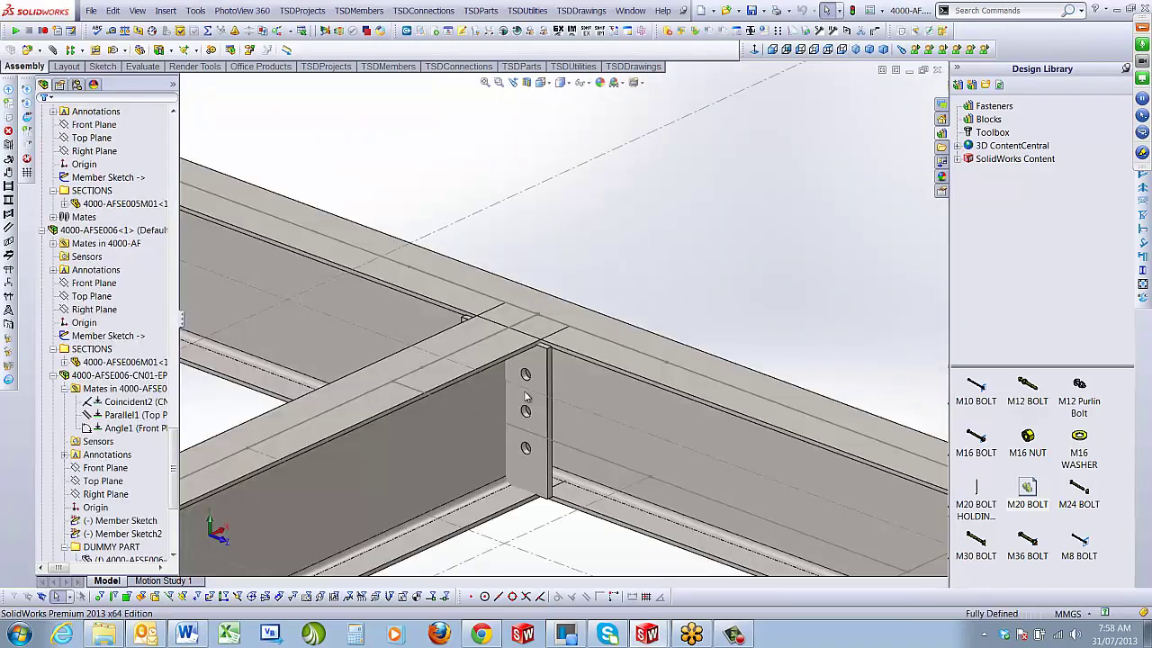
# Examine the end-plate connections at both ends of the cross beam in 4000-AF
pyautogui.scroll(-5, 535, 394)
pyautogui.moveTo(564, 315); pyautogui.dragTo(534, 320, button='middle')
pyautogui.scroll(3, 534, 321)
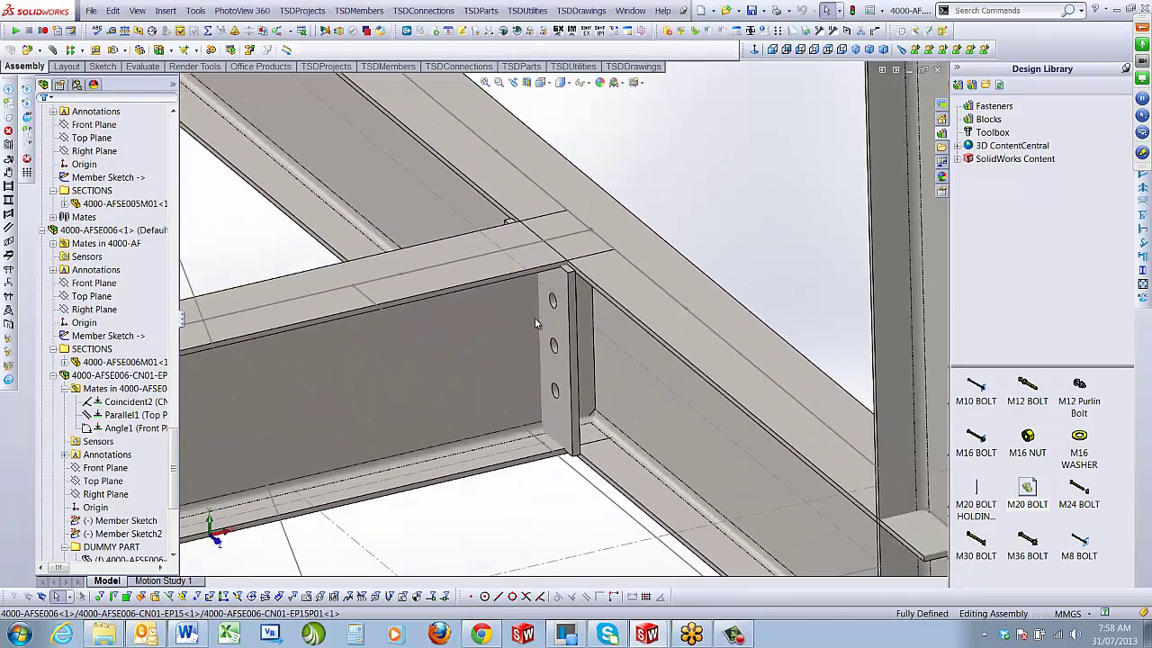
pyautogui.scroll(5, 574, 322)
pyautogui.scroll(-5, 636, 287)
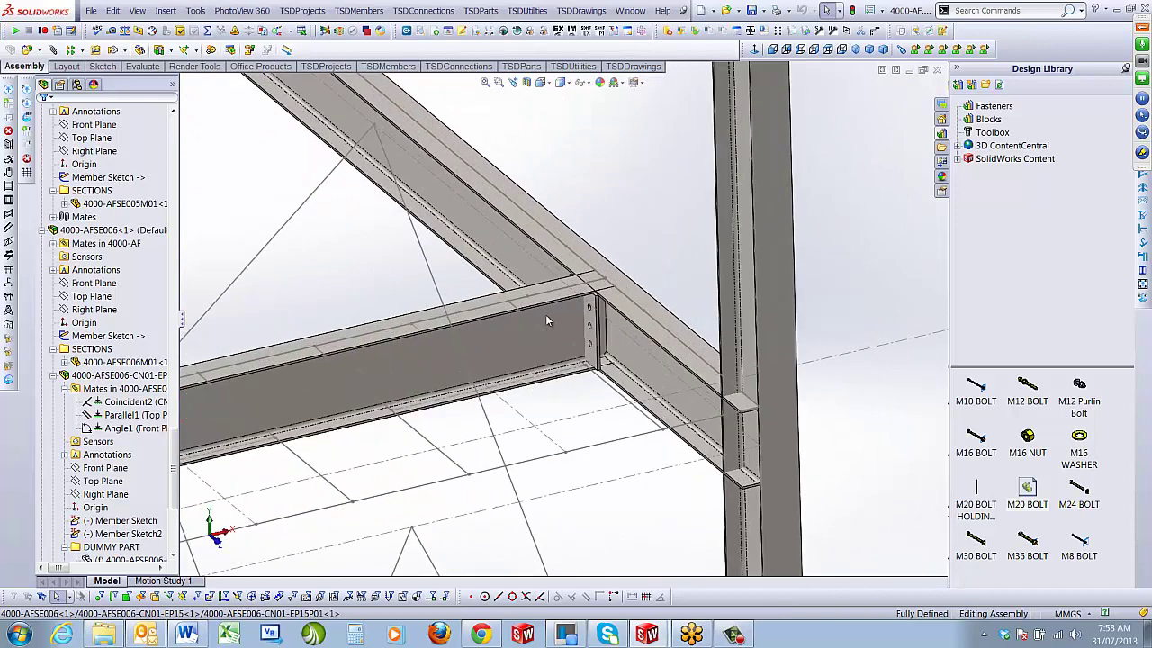
pyautogui.scroll(2, 621, 402)
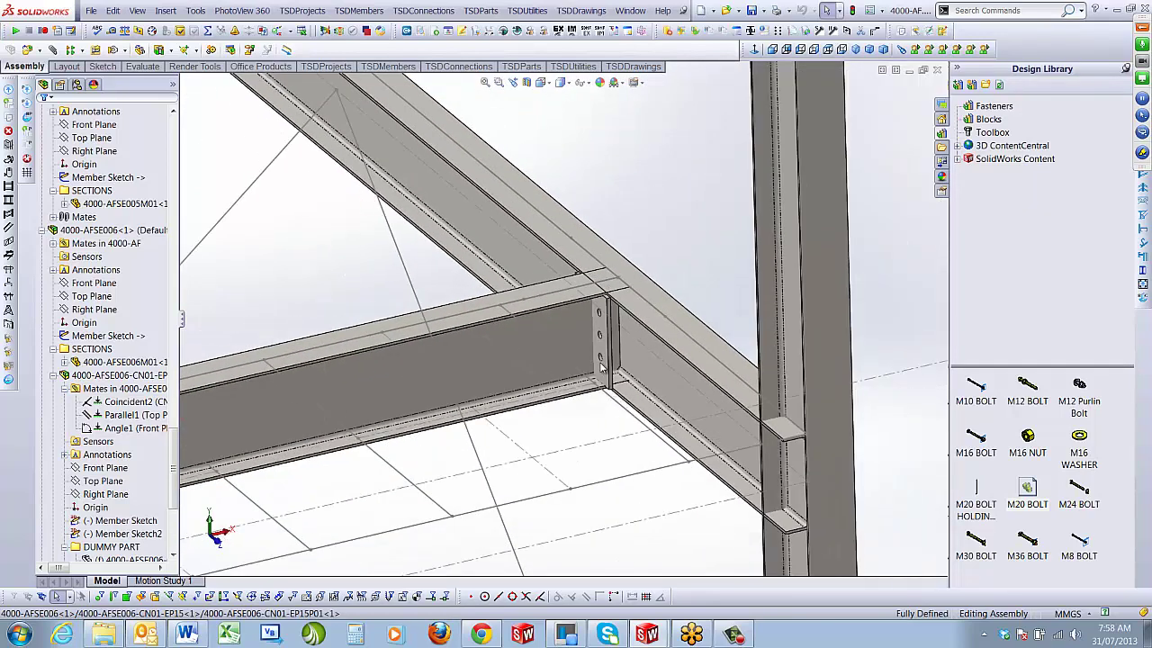
pyautogui.scroll(-2, 601, 367)
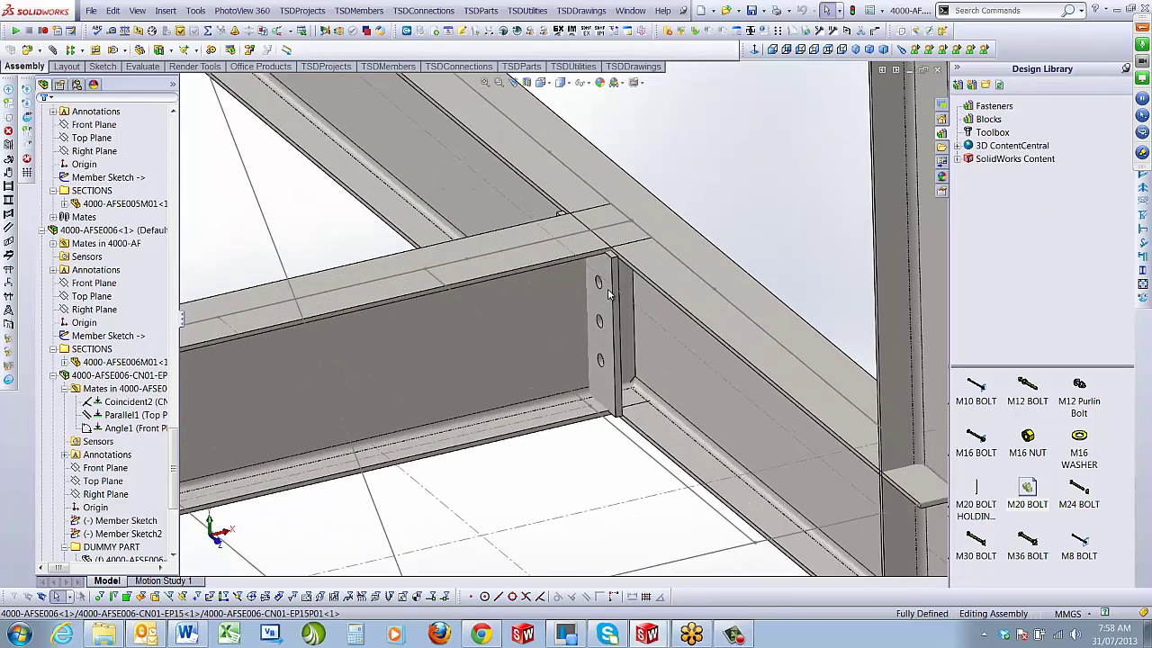
pyautogui.scroll(6, 601, 321)
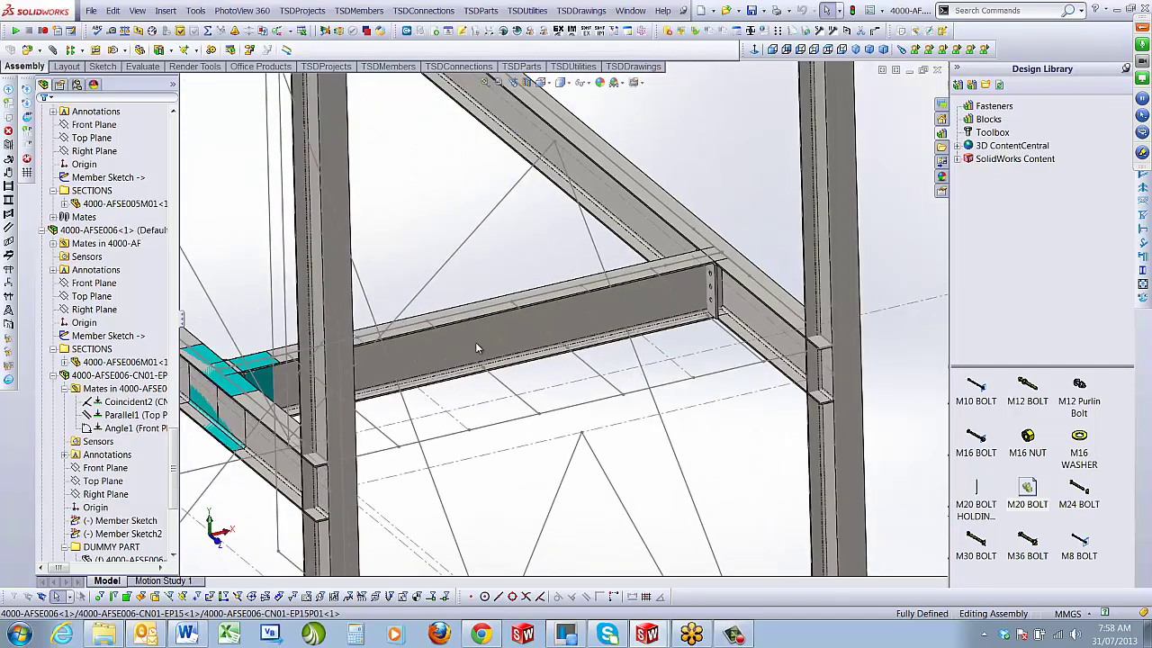
pyautogui.moveTo(475, 346); pyautogui.dragTo(417, 338, button='middle')
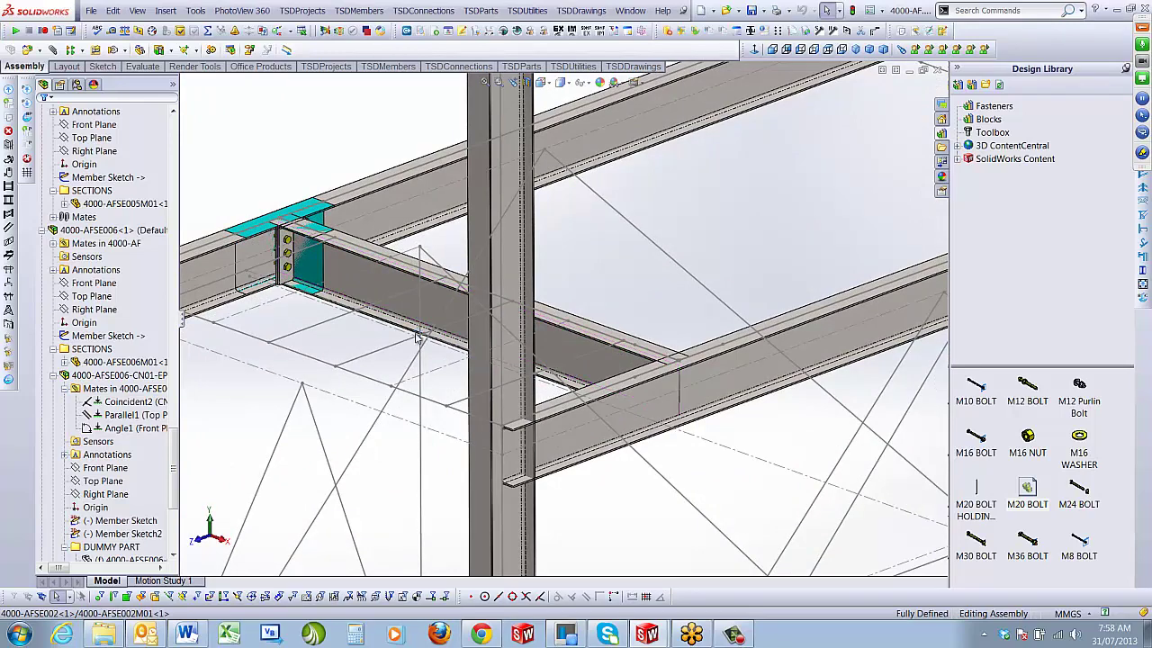
pyautogui.scroll(-2, 648, 380)
# Open 4000-AFSE006 in its own window, apply Show Excluded Components to it, and close the window to return to 4000-AF
pyautogui.click(727, 387)
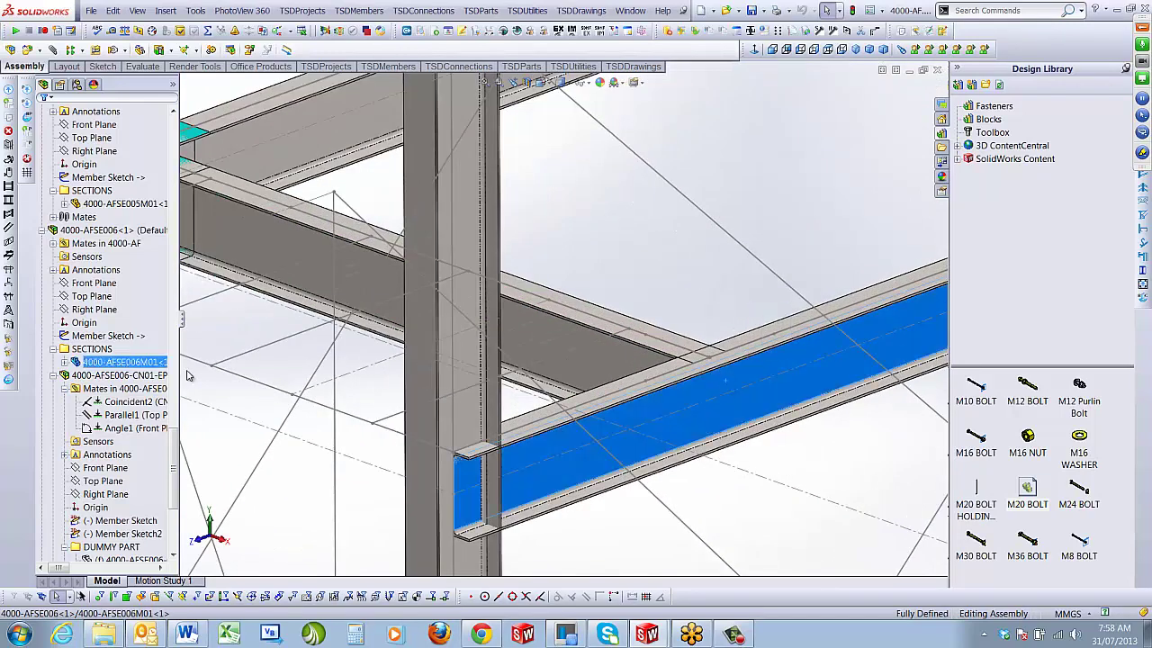
pyautogui.rightClick(116, 232)
pyautogui.click(130, 179)
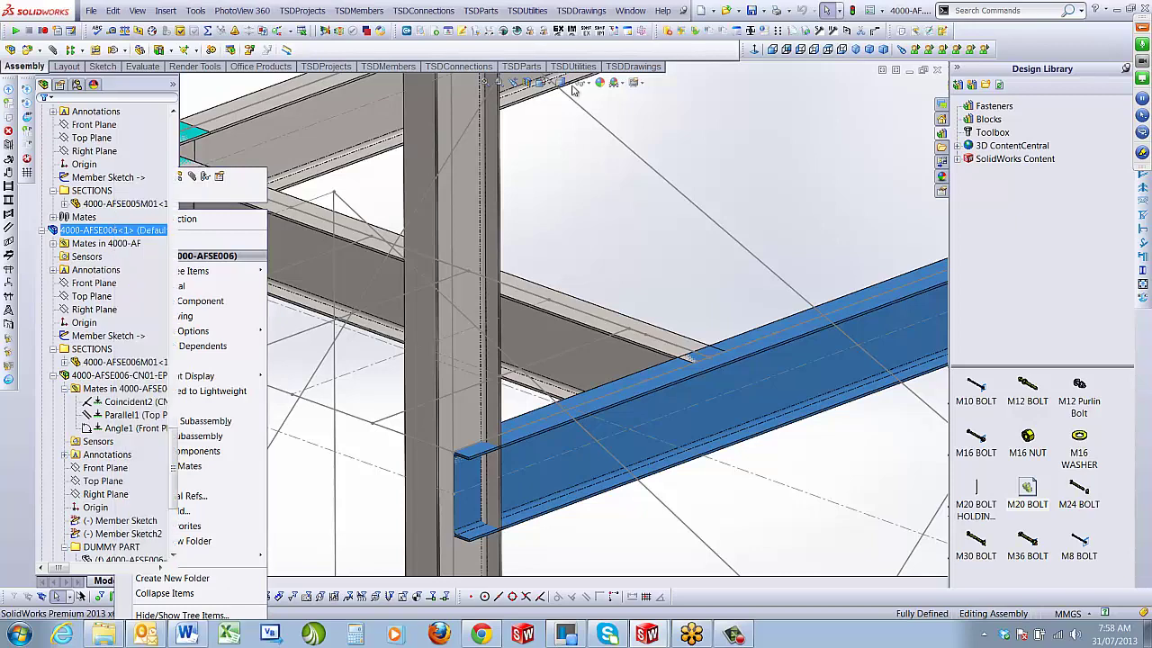
pyautogui.click(544, 13)
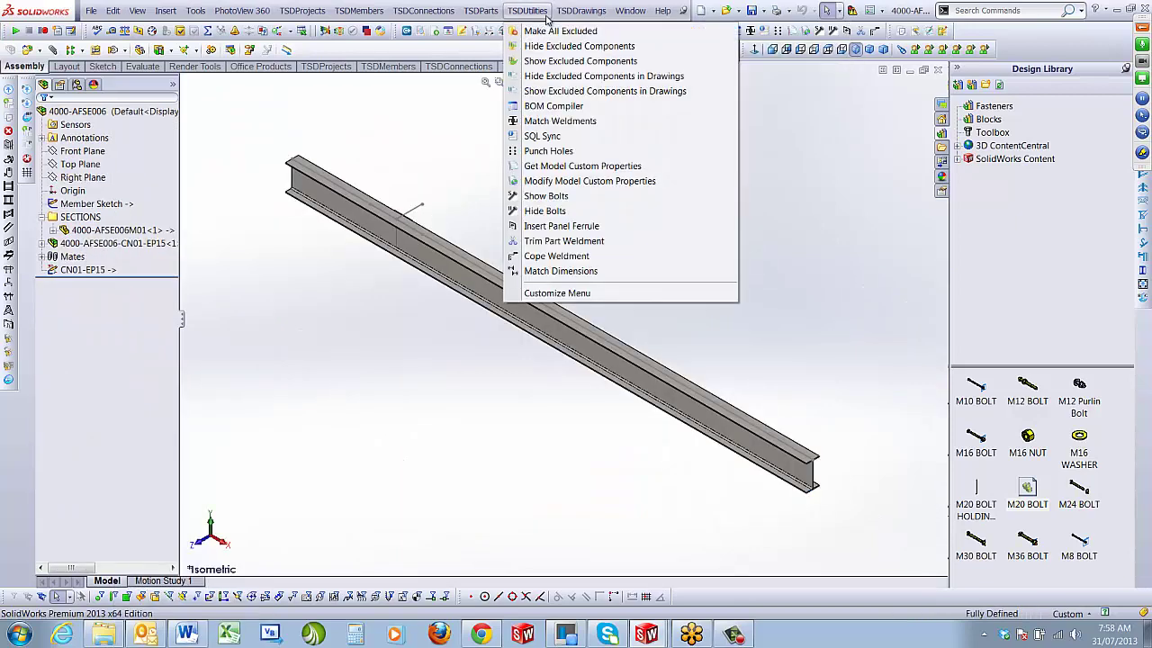
pyautogui.click(589, 61)
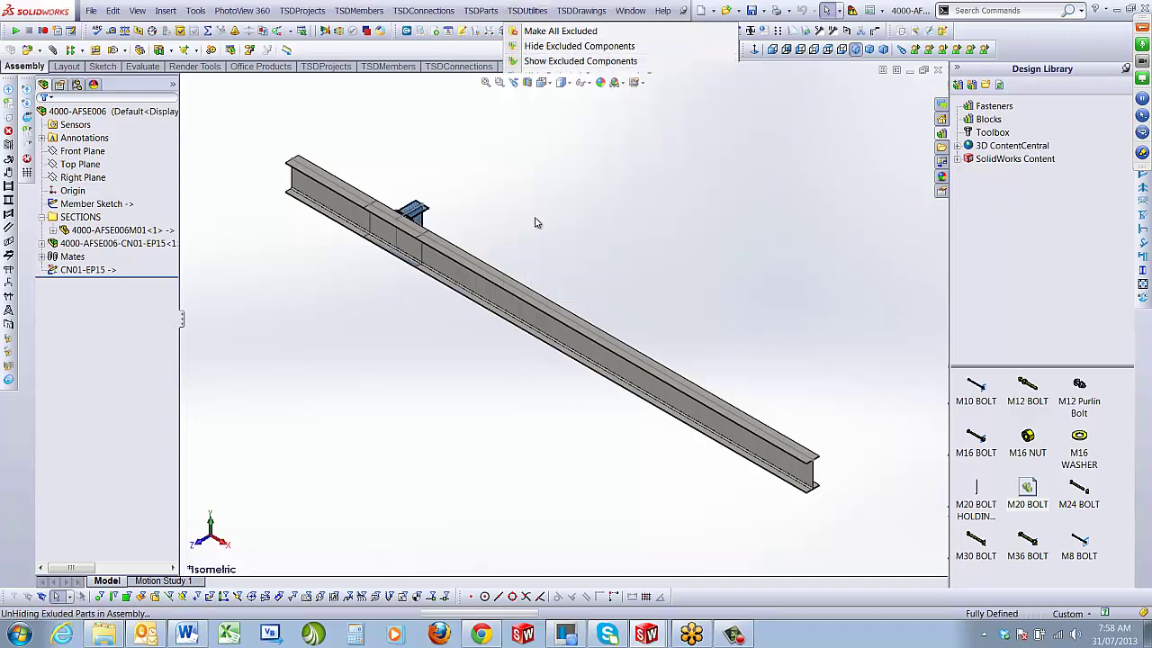
pyautogui.click(938, 69)
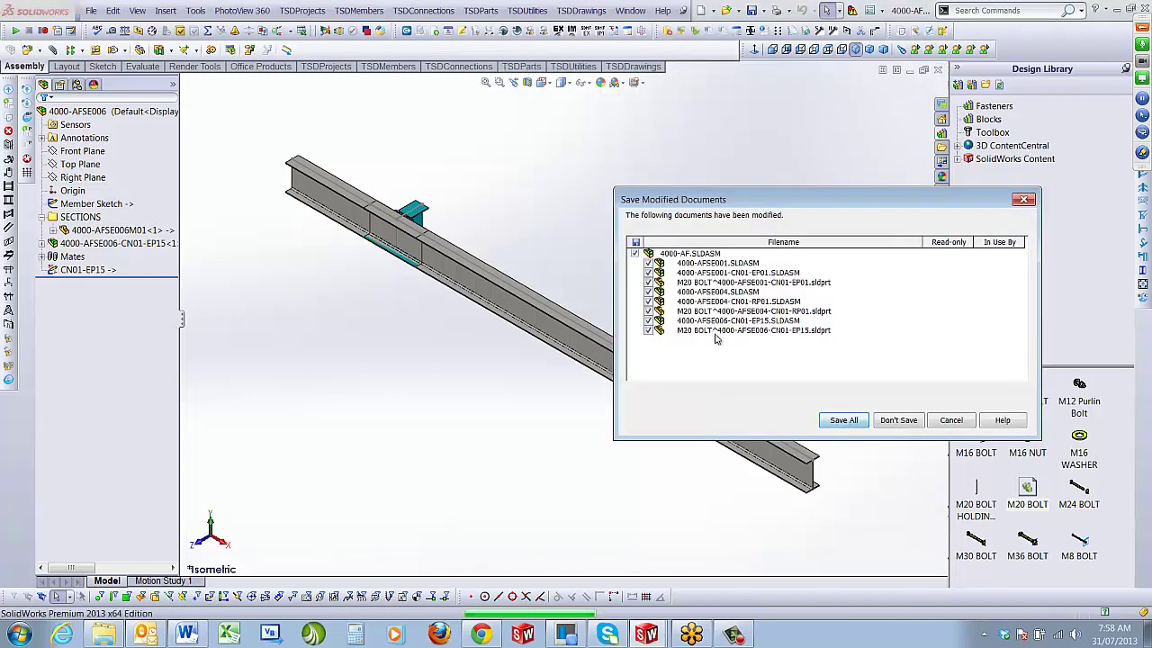
# Set the Boss-Extrude1 thickness of the 4000-AFSE006-CN01-EP15P01 end plate to 16 mm
pyautogui.scroll(-2, 381, 286)
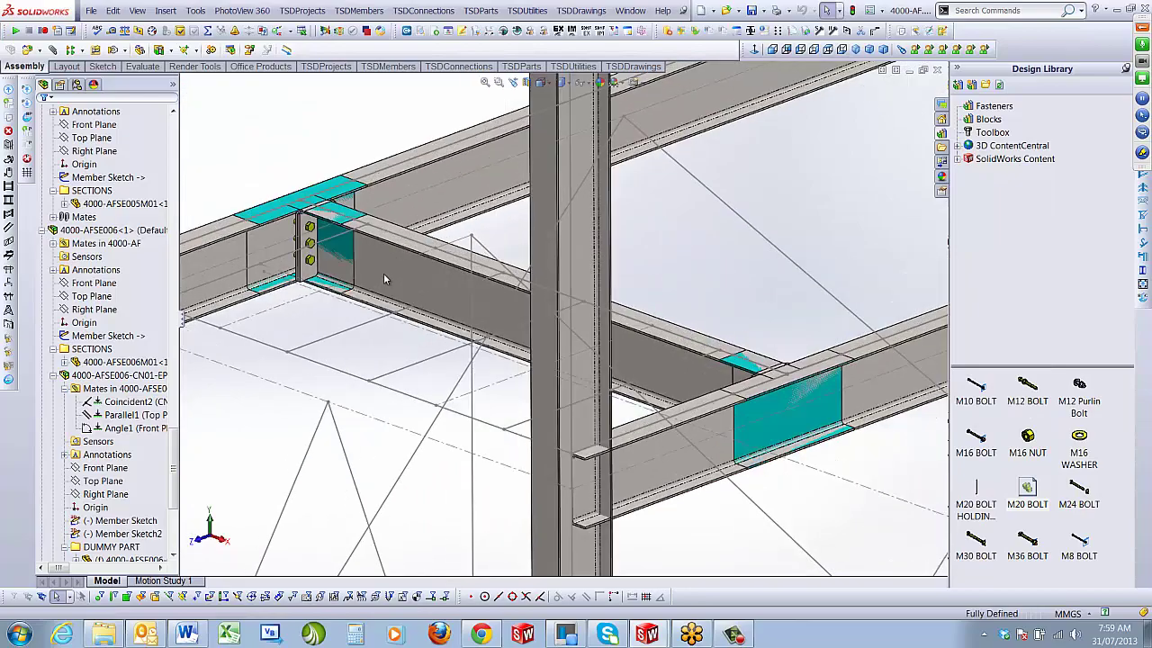
pyautogui.moveTo(385, 278); pyautogui.dragTo(489, 270, button='middle')
pyautogui.scroll(-6, 853, 226)
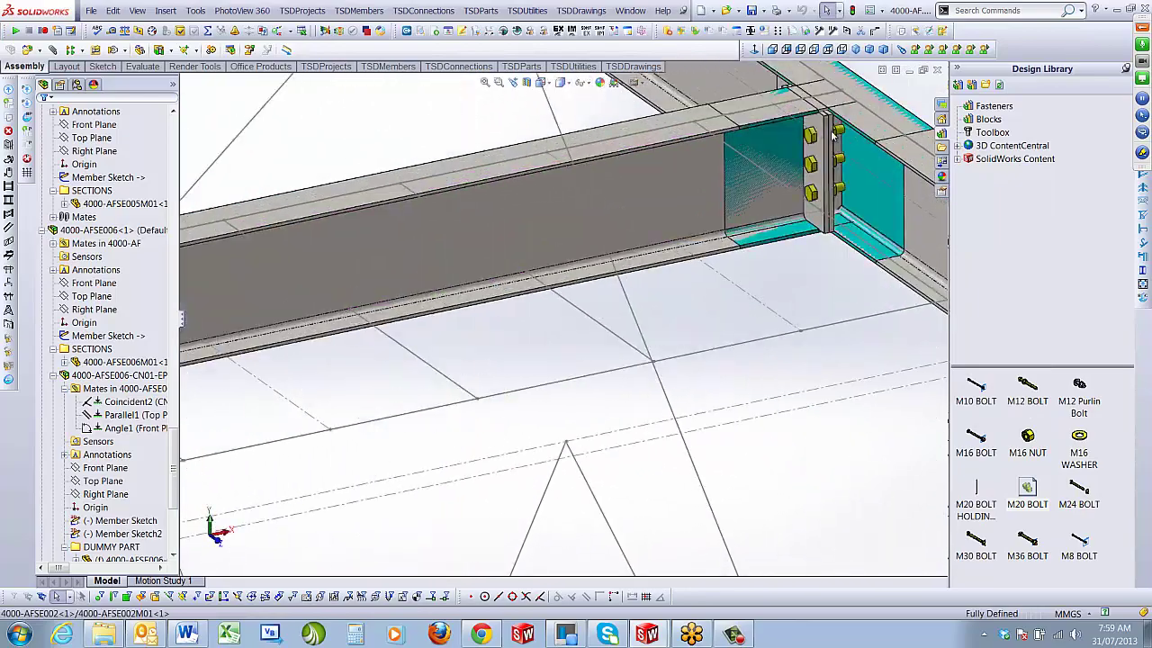
pyautogui.click(708, 212)
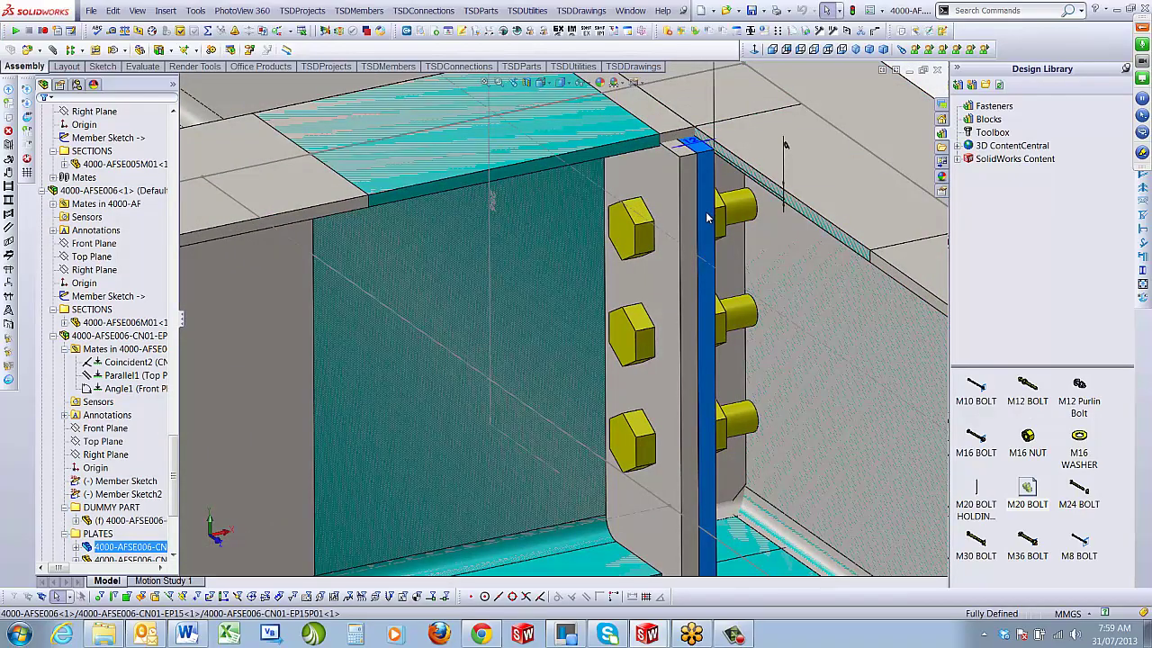
pyautogui.scroll(3, 642, 230)
pyautogui.doubleClick(642, 220)
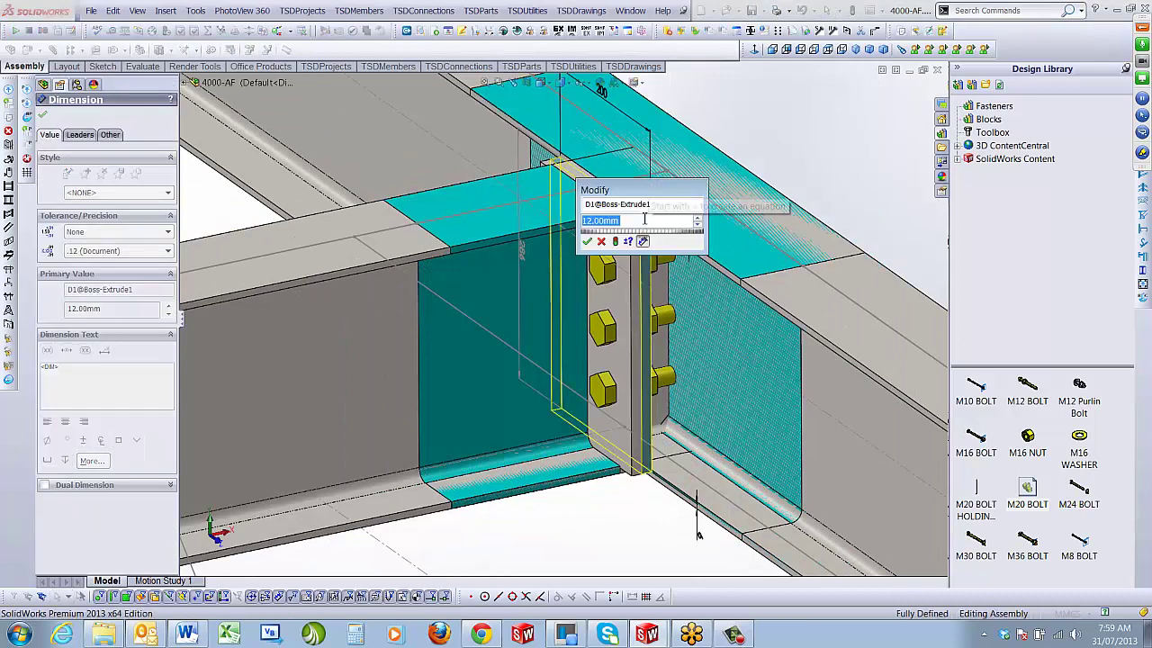
pyautogui.write('16')
pyautogui.press('Return')
pyautogui.press('Escape')
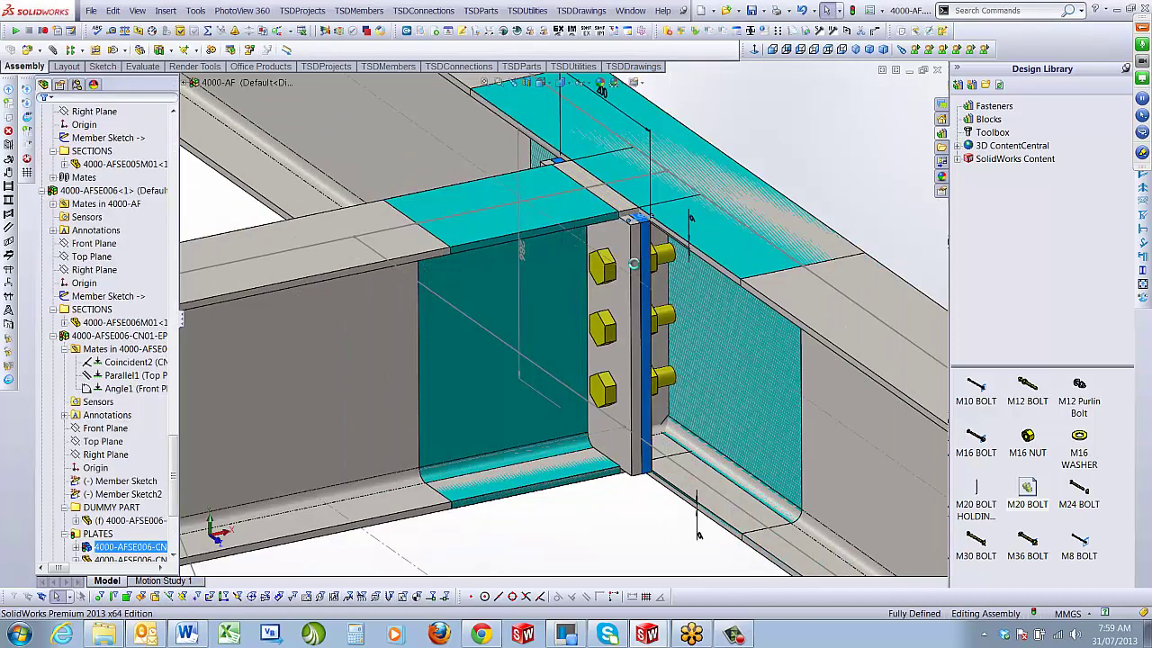
# Start Match Dimensions and select the 4000-AFSE006-CN01-EP15P01 end plate as the component to match from
pyautogui.scroll(8, 632, 248)
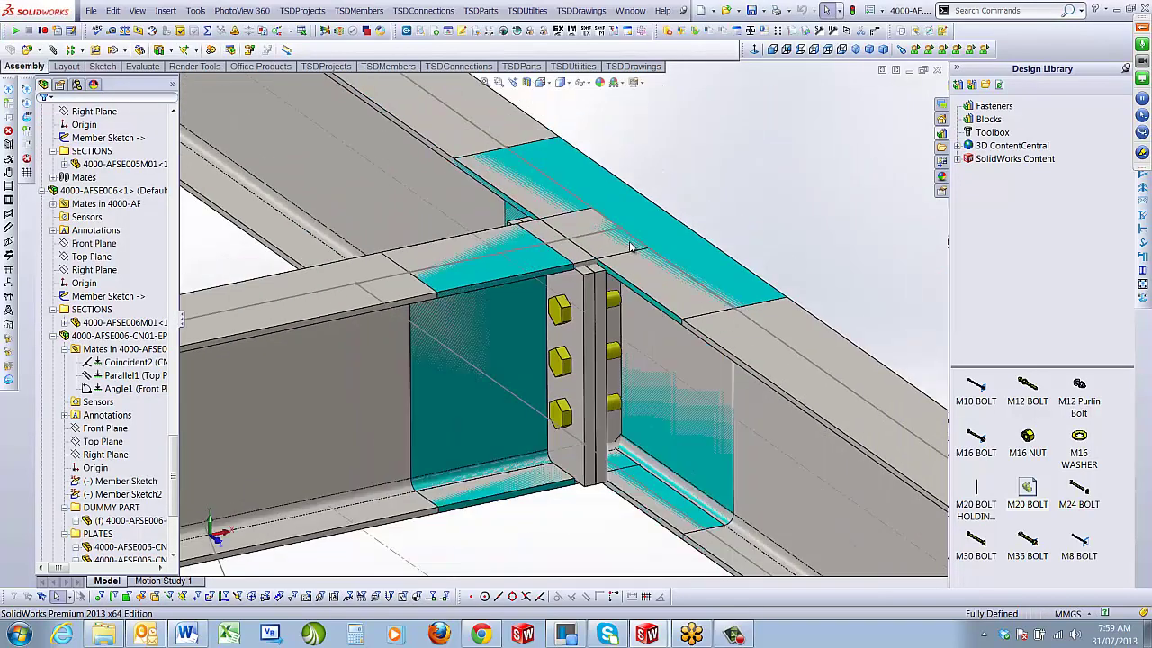
pyautogui.scroll(-3, 452, 343)
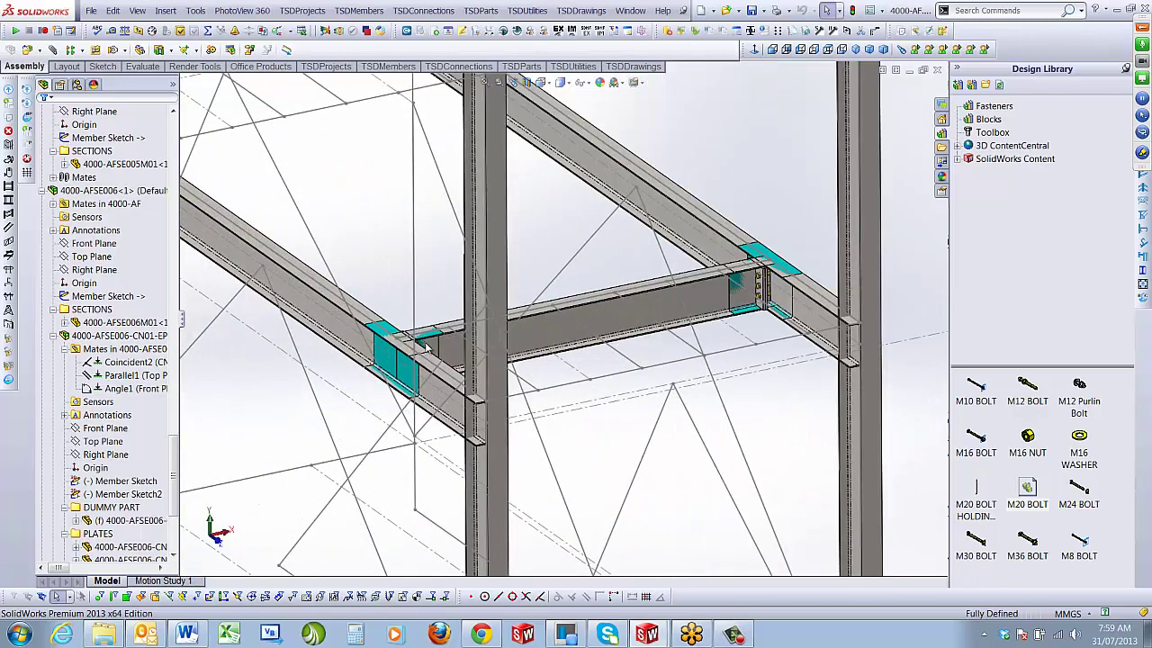
pyautogui.scroll(3, 459, 219)
pyautogui.moveTo(644, 325); pyautogui.dragTo(677, 335, button='middle')
pyautogui.scroll(-2, 630, 322)
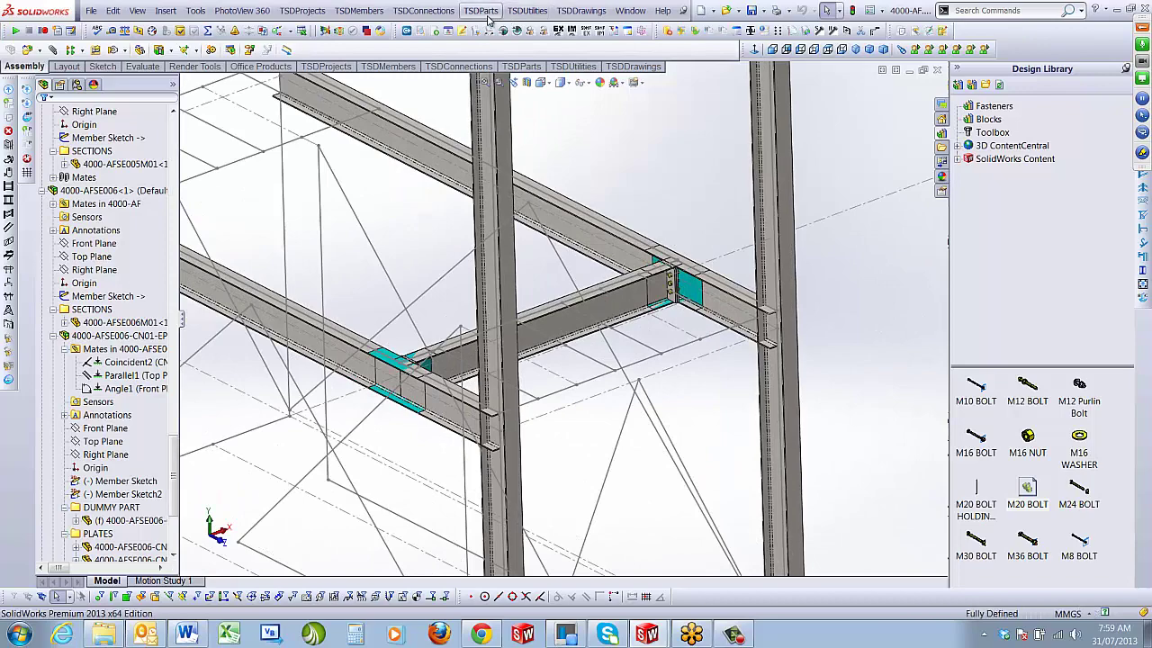
pyautogui.click(527, 11)
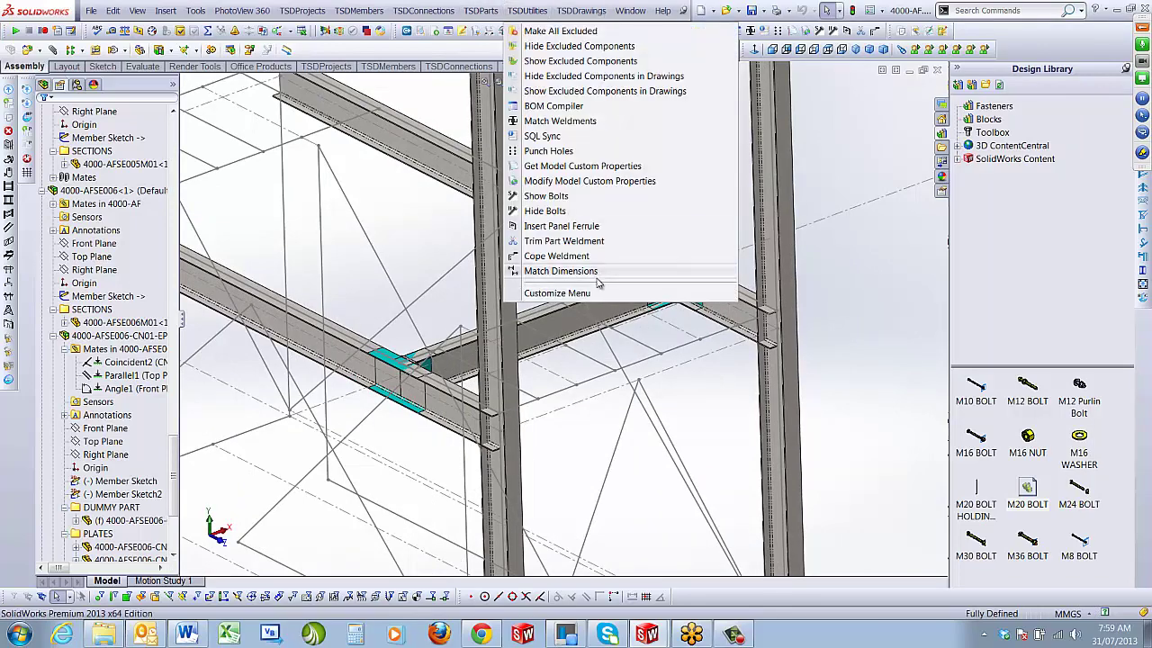
pyautogui.click(561, 271)
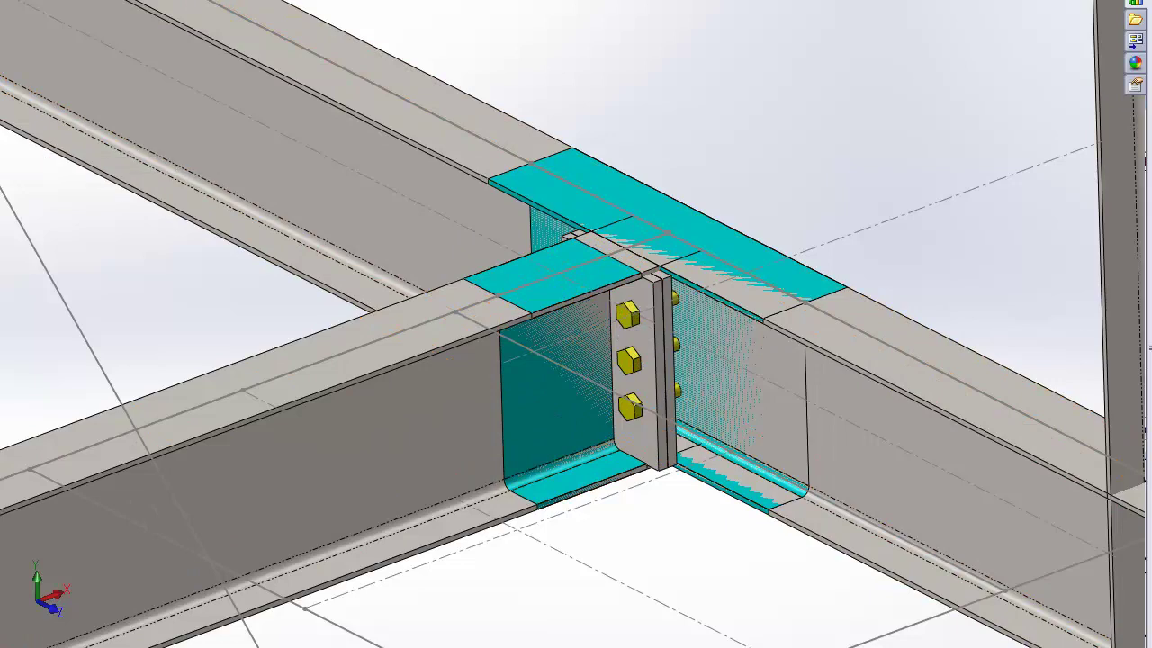
pyautogui.click(643, 349)
# Select the end plate at the cross beam's opposite junction as the component to change
pyautogui.scroll(5, 643, 349)
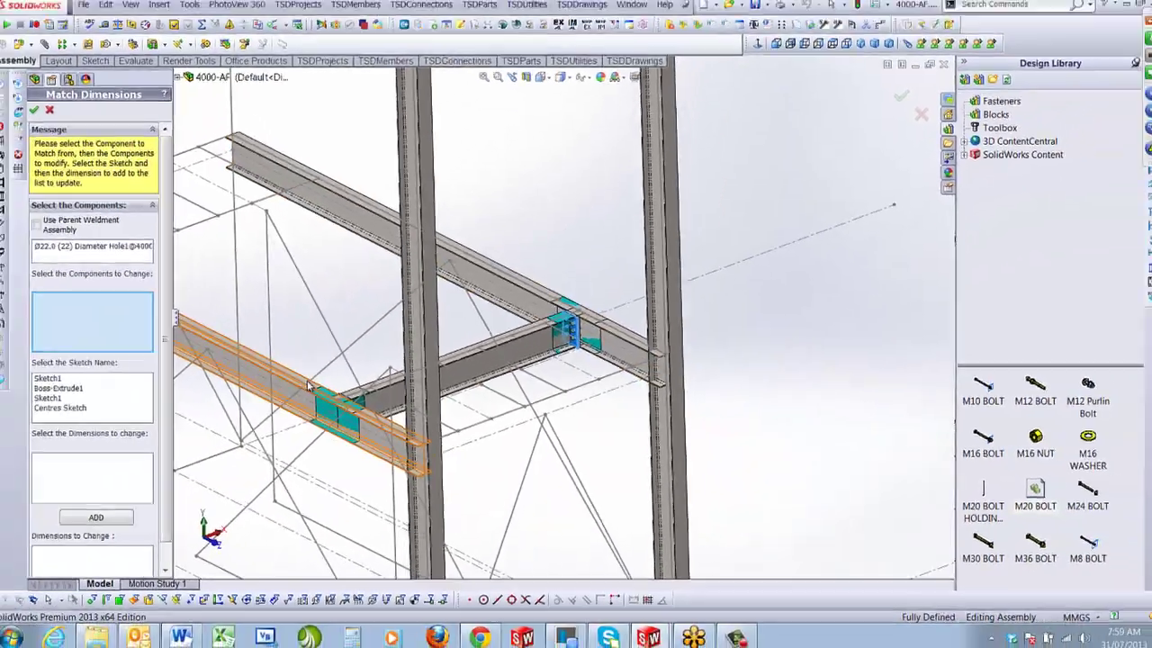
pyautogui.scroll(-6, 190, 389)
pyautogui.moveTo(604, 414); pyautogui.dragTo(524, 335, button='middle')
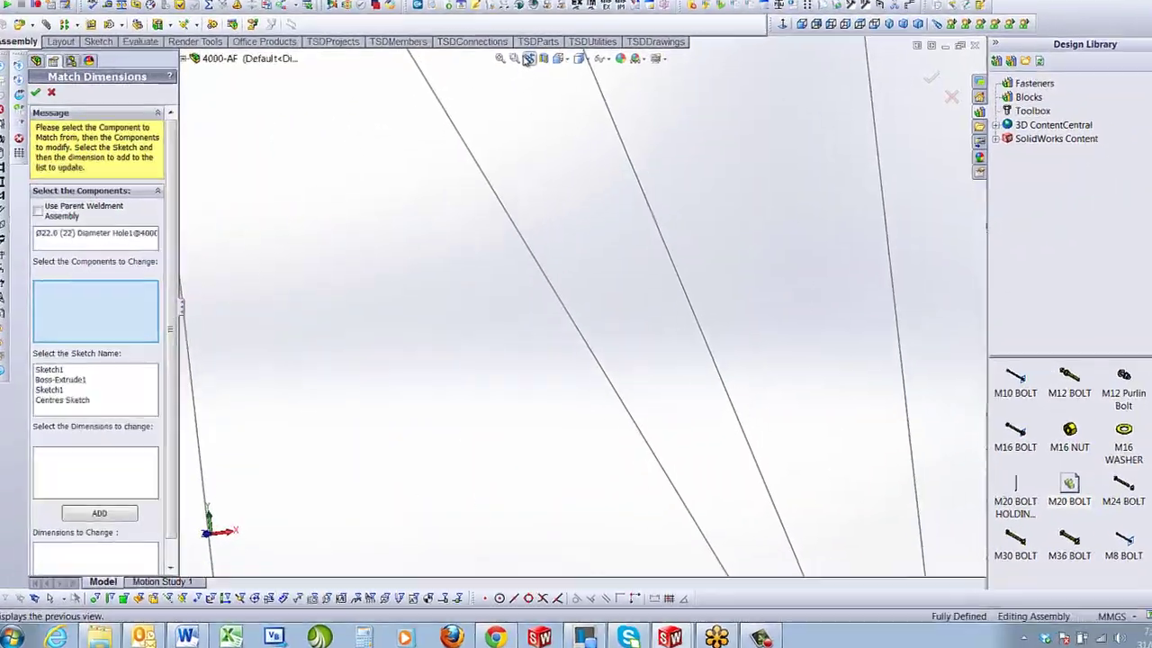
pyautogui.click(512, 83)
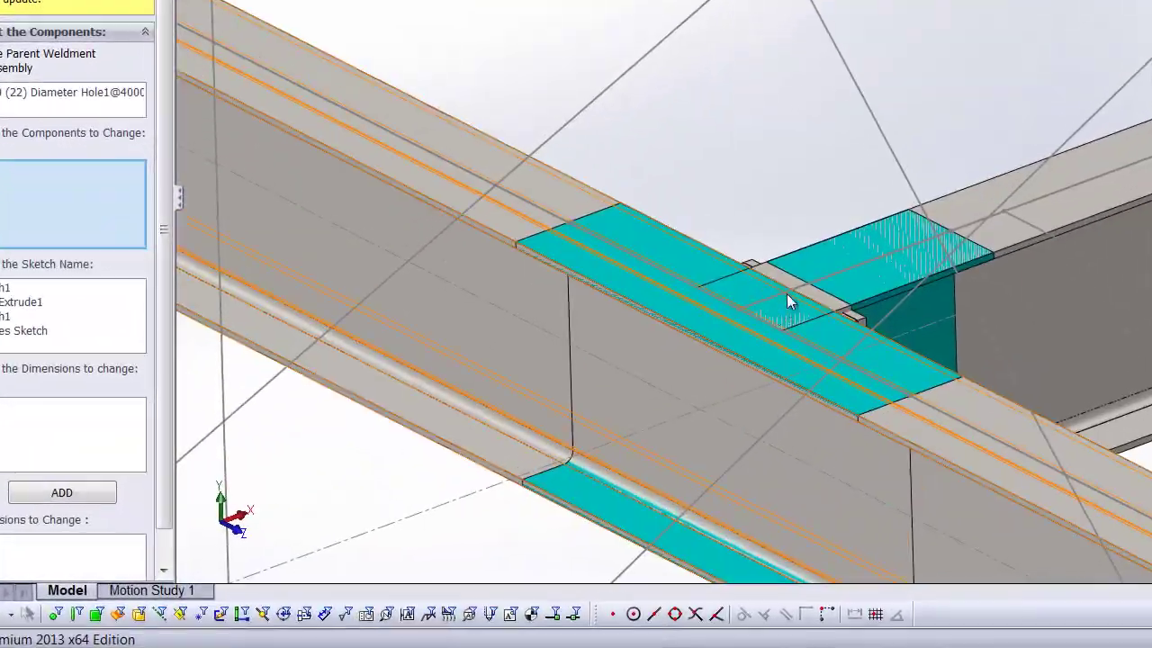
pyautogui.moveTo(788, 289)
pyautogui.mouseDown(button='middle')
pyautogui.moveTo(782, 262)
pyautogui.moveTo(782, 282)
pyautogui.mouseUp(button='middle')
pyautogui.moveTo(744, 217); pyautogui.dragTo(577, 241, button='middle')
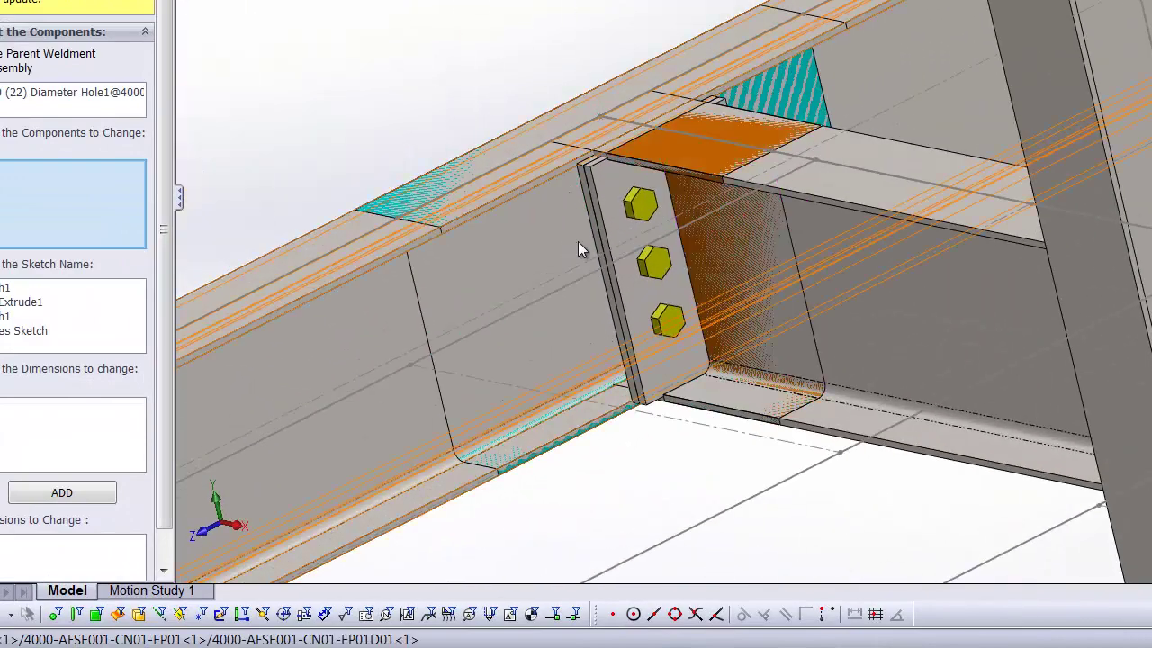
pyautogui.scroll(-3, 620, 181)
pyautogui.click(619, 186)
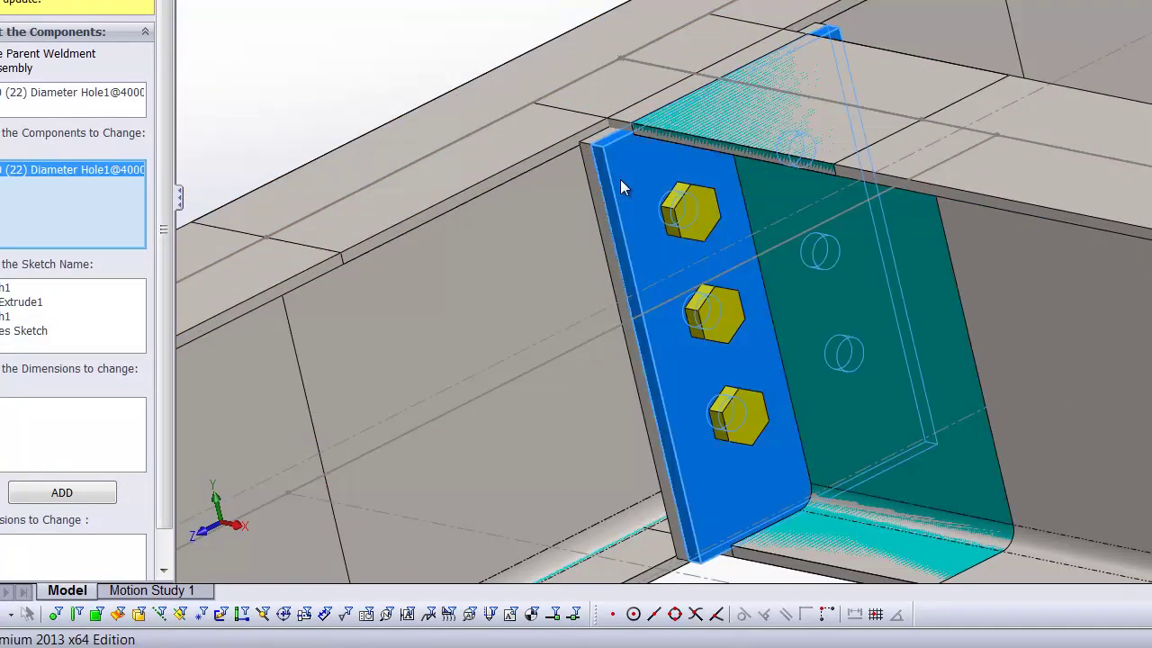
# Add the dimensions listed for Boss-Extrude1 to the dimensions to change and apply Match Dimensions
pyautogui.click(21, 304)
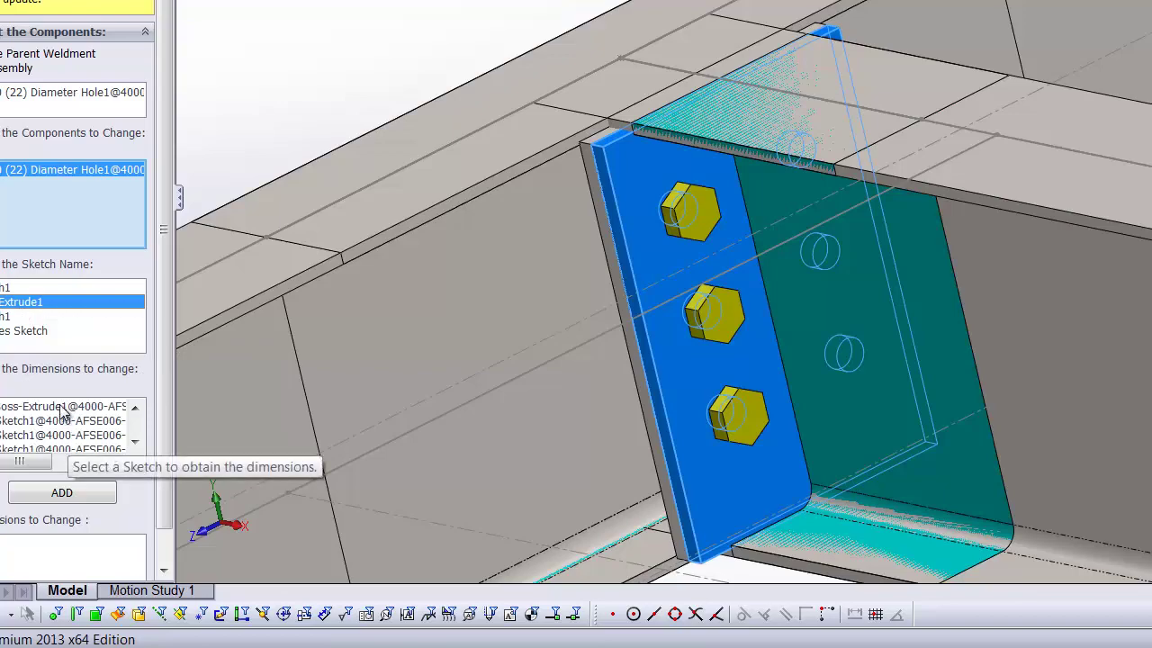
pyautogui.moveTo(62, 407); pyautogui.dragTo(56, 480)
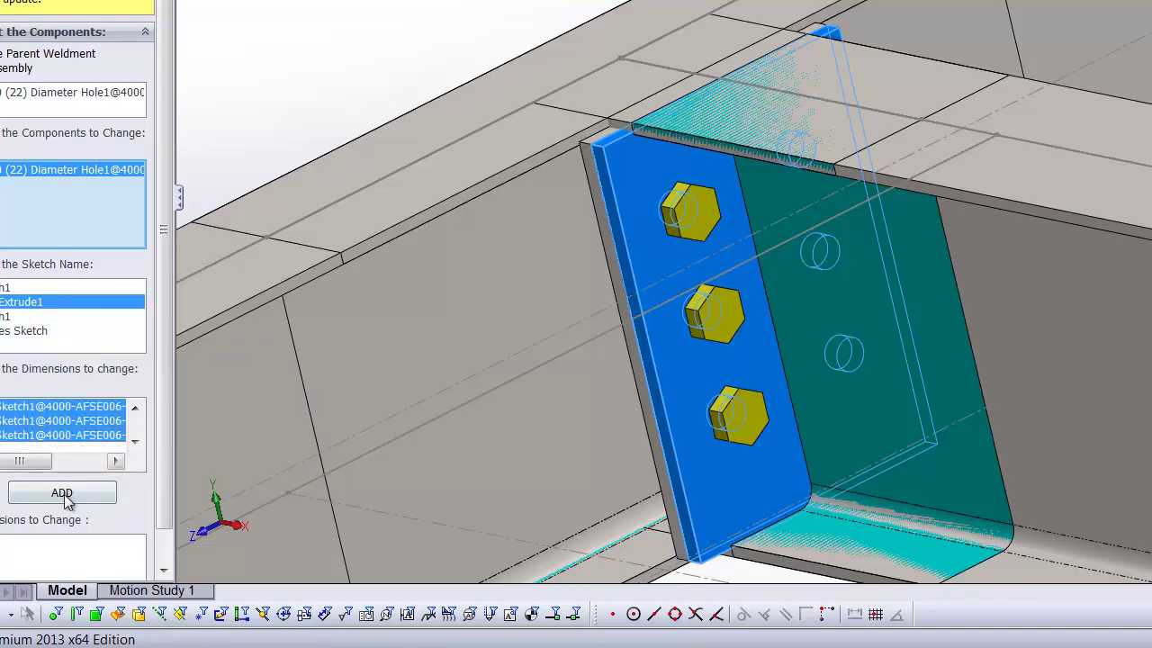
pyautogui.click(63, 495)
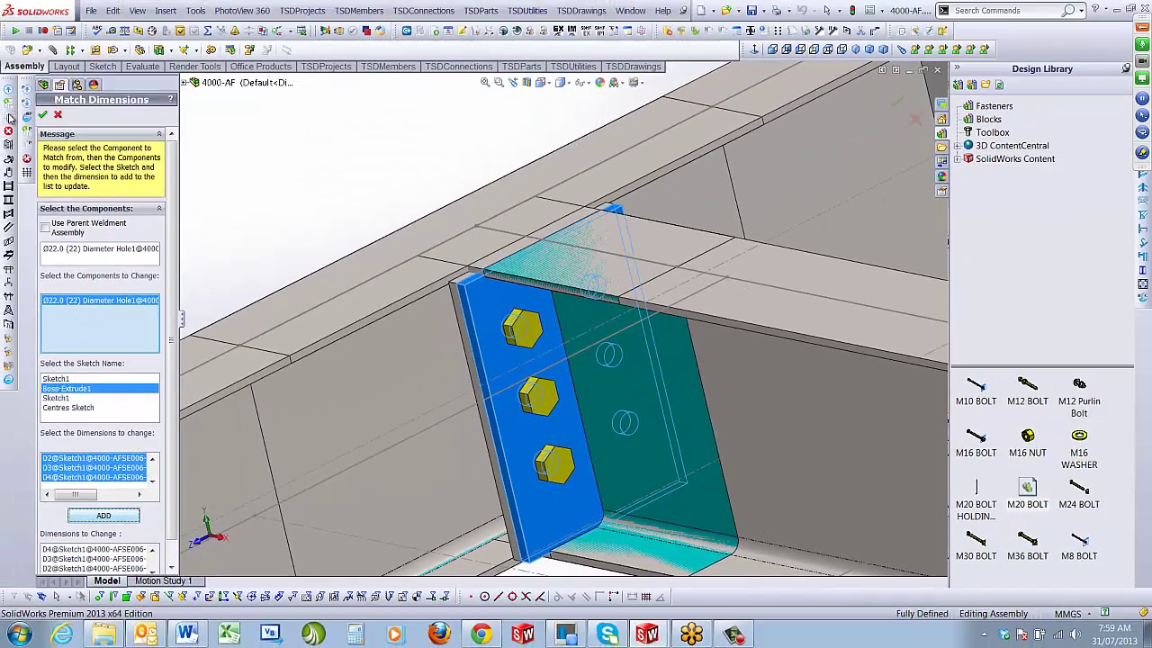
pyautogui.click(42, 115)
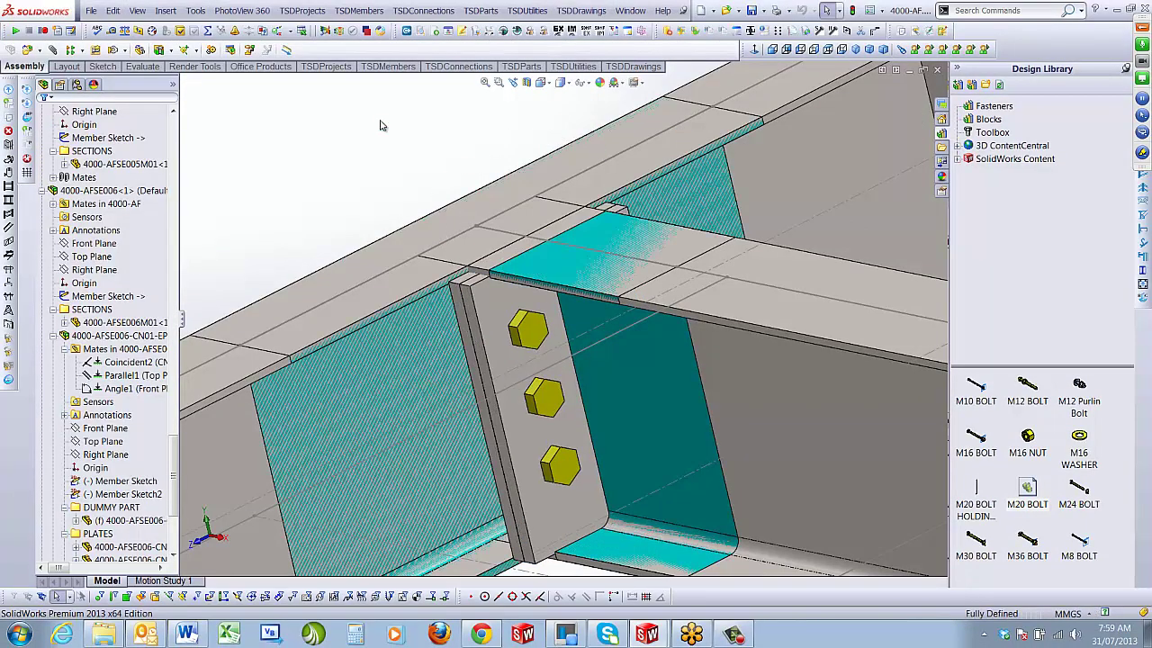
# Examine the end plates, bolts and highlighted sections at both junctions of the cross beam
pyautogui.scroll(-3, 538, 321)
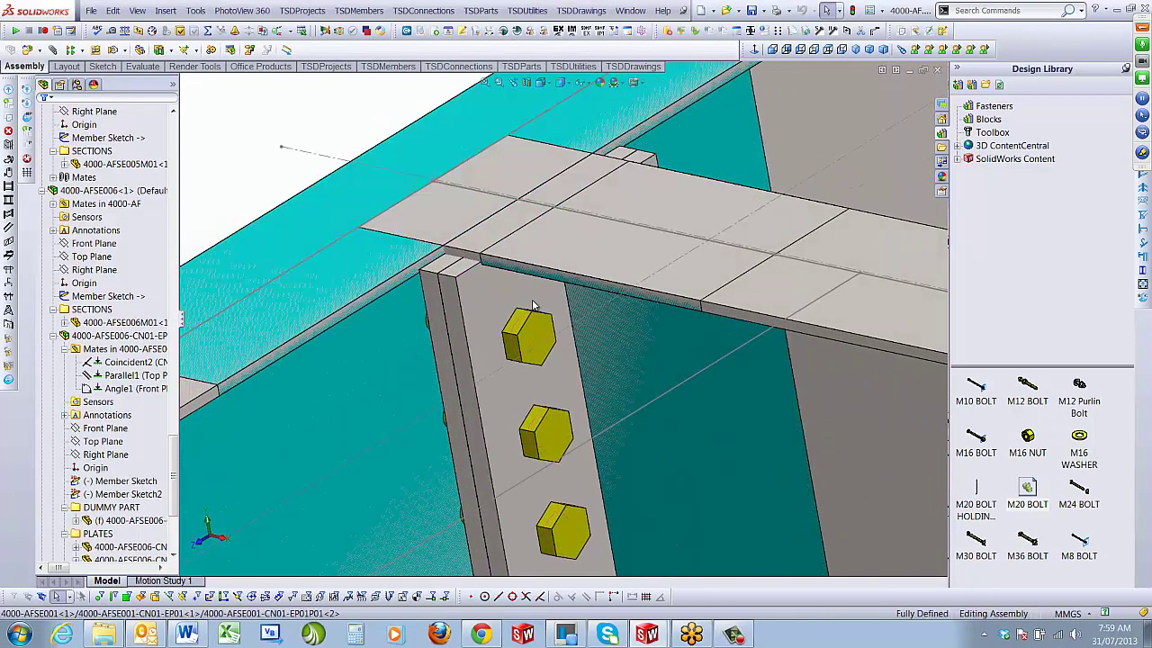
pyautogui.click(533, 306)
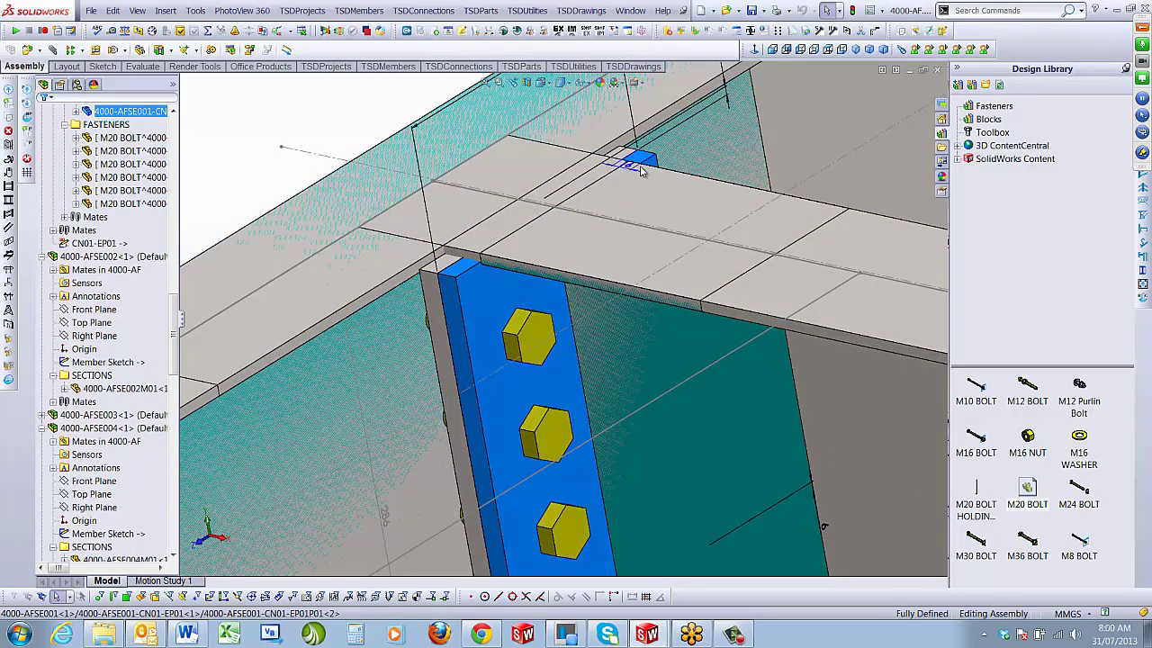
pyautogui.click(315, 134)
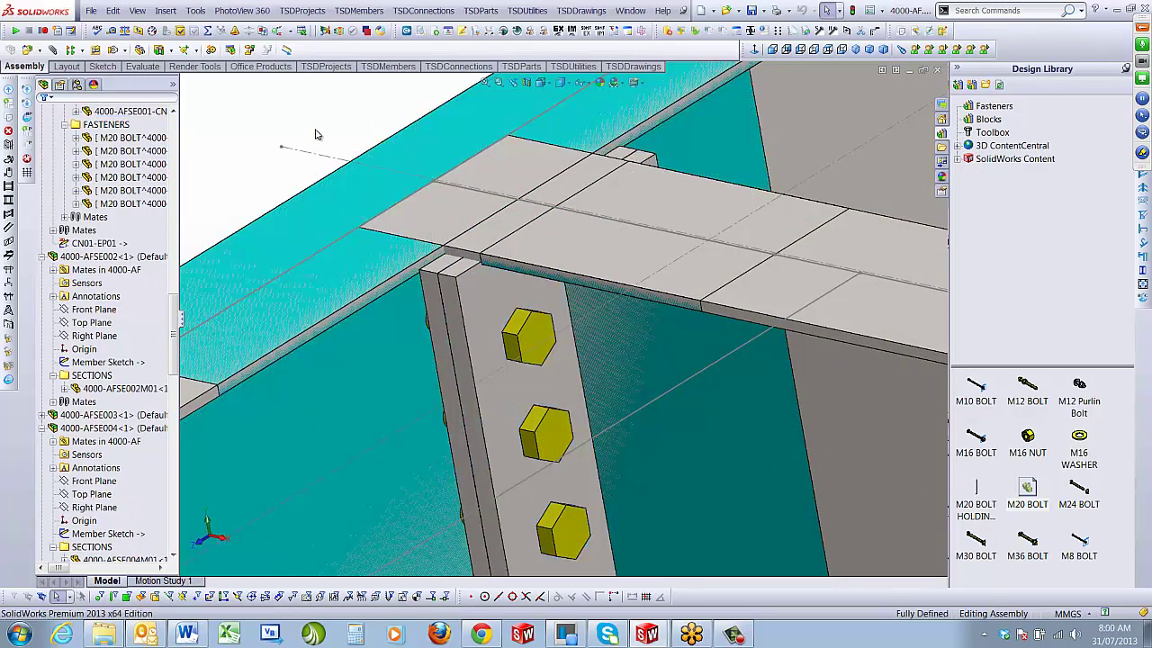
pyautogui.scroll(-8, 617, 308)
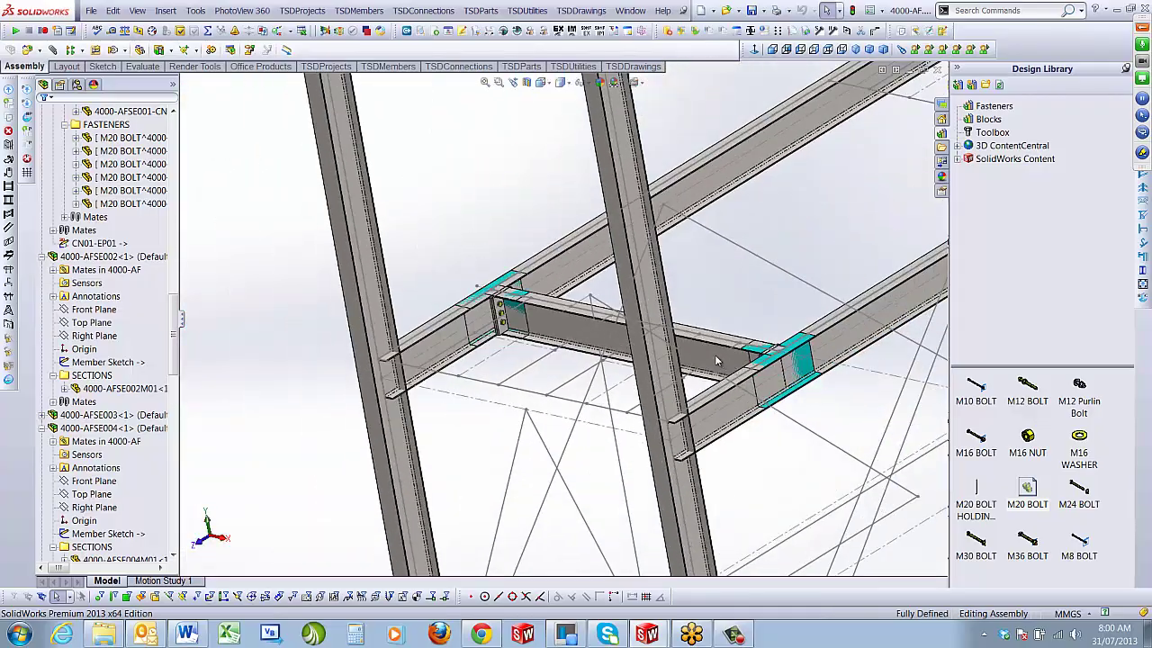
pyautogui.moveTo(715, 356); pyautogui.dragTo(791, 357, button='middle')
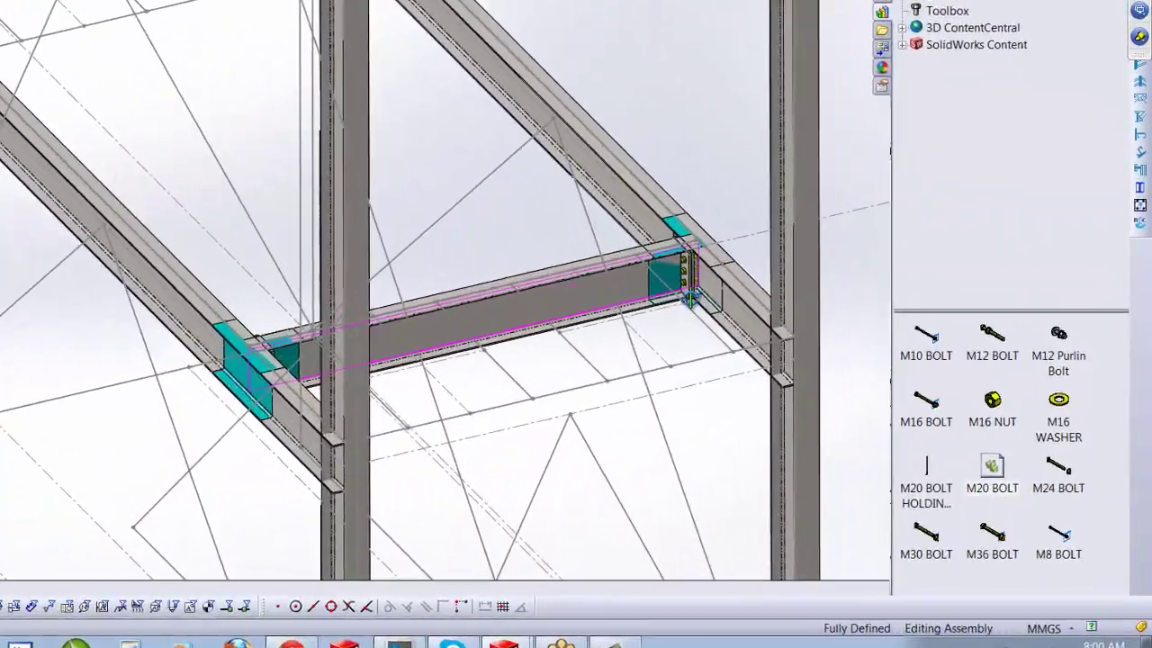
pyautogui.moveTo(691, 299); pyautogui.dragTo(687, 303, button='middle')
pyautogui.scroll(-1, 641, 292)
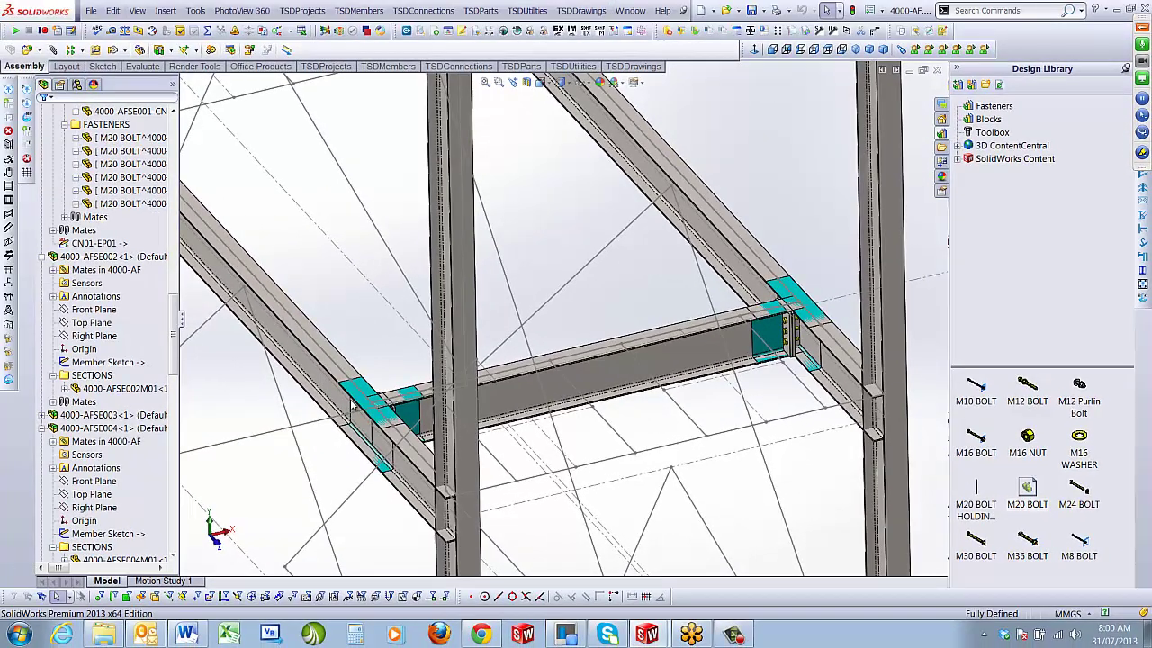
pyautogui.scroll(-5, 355, 406)
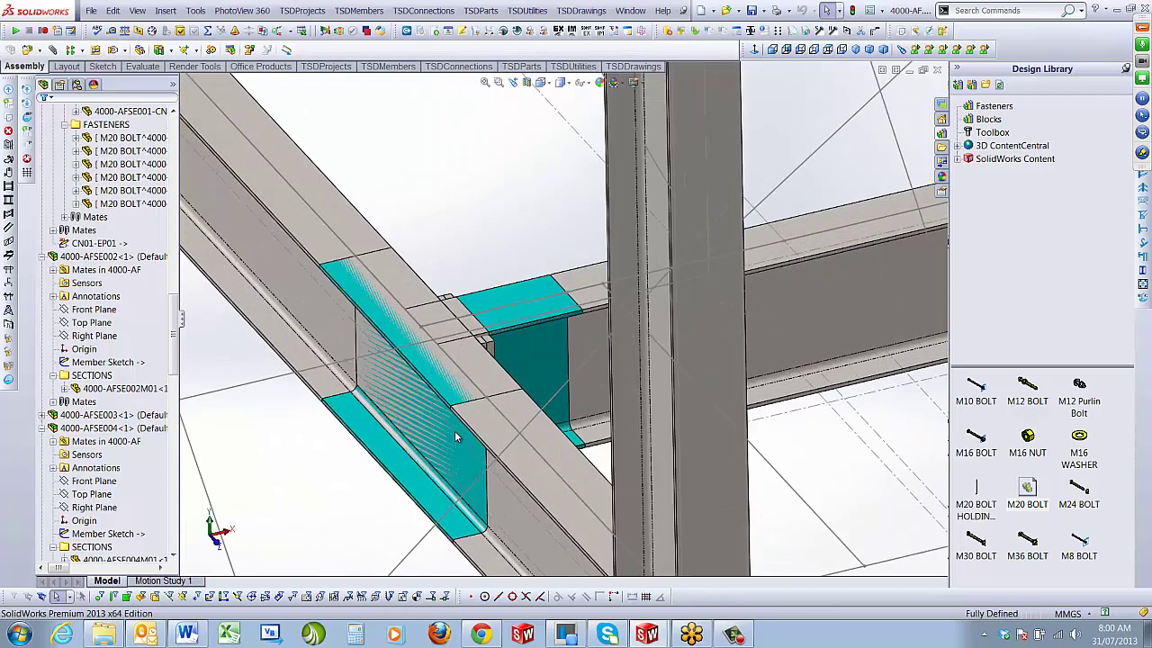
pyautogui.moveTo(456, 419); pyautogui.dragTo(386, 470, button='middle')
pyautogui.scroll(-3, 569, 378)
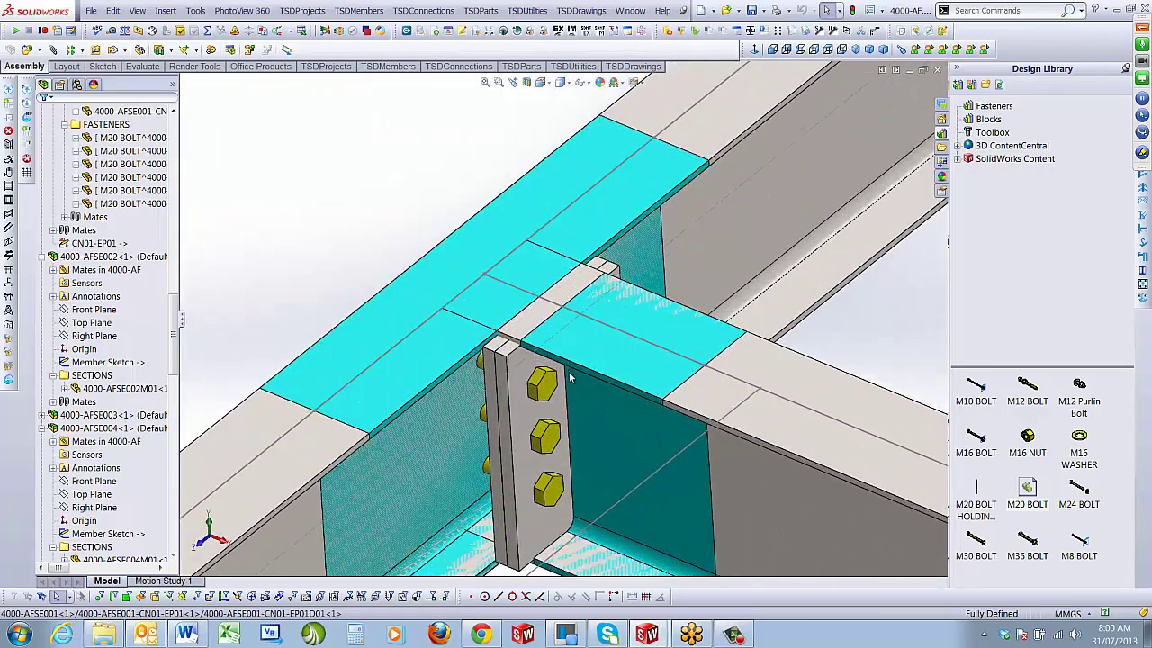
pyautogui.scroll(2, 526, 358)
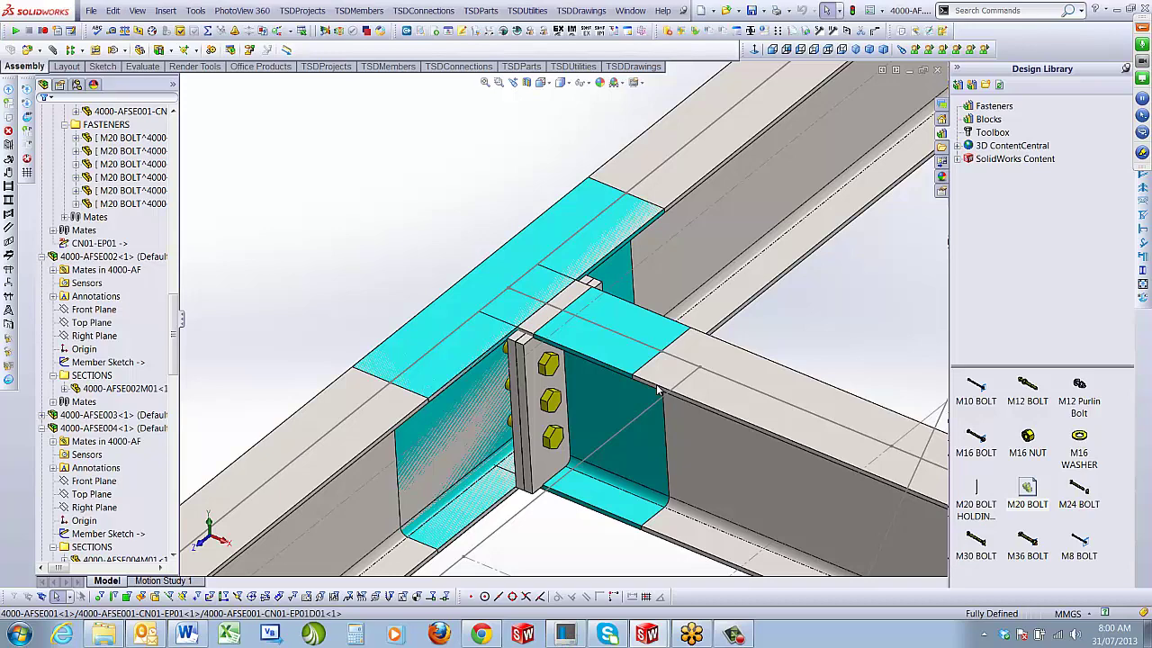
# Start Match Weldments with the D:\Weldment Profiles\AS standard and select the 4000-AFSE001M01 beam and its 4000-AFSE001-CN01-EP01D01 connection section to modify
pyautogui.click(538, 11)
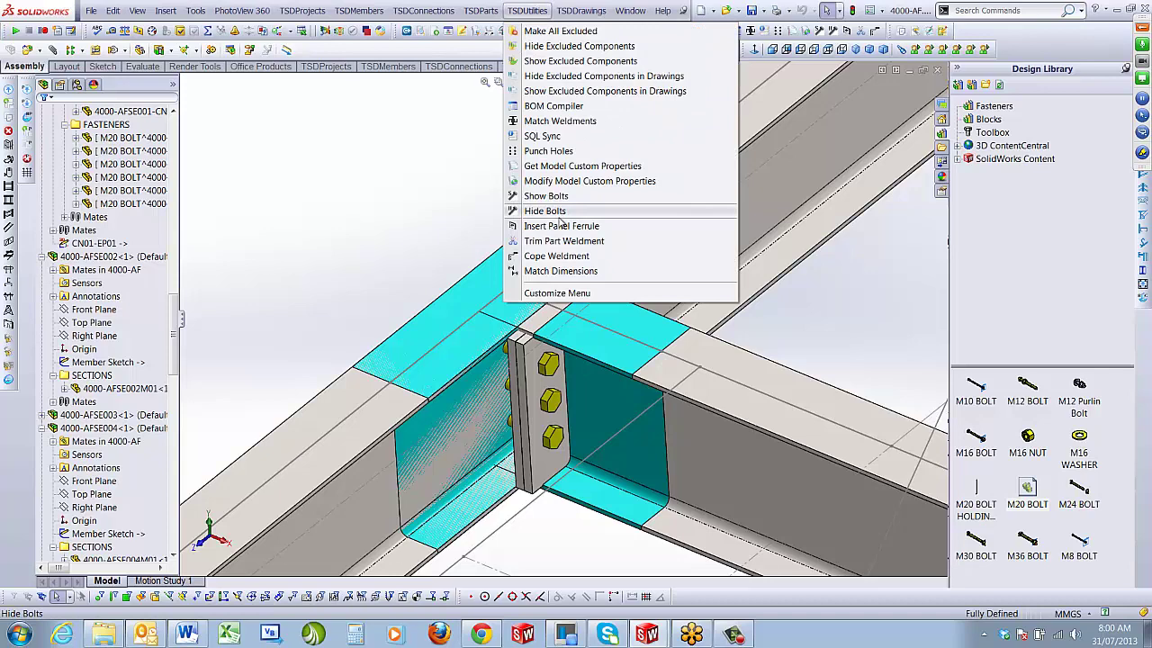
pyautogui.click(559, 120)
pyautogui.click(507, 281)
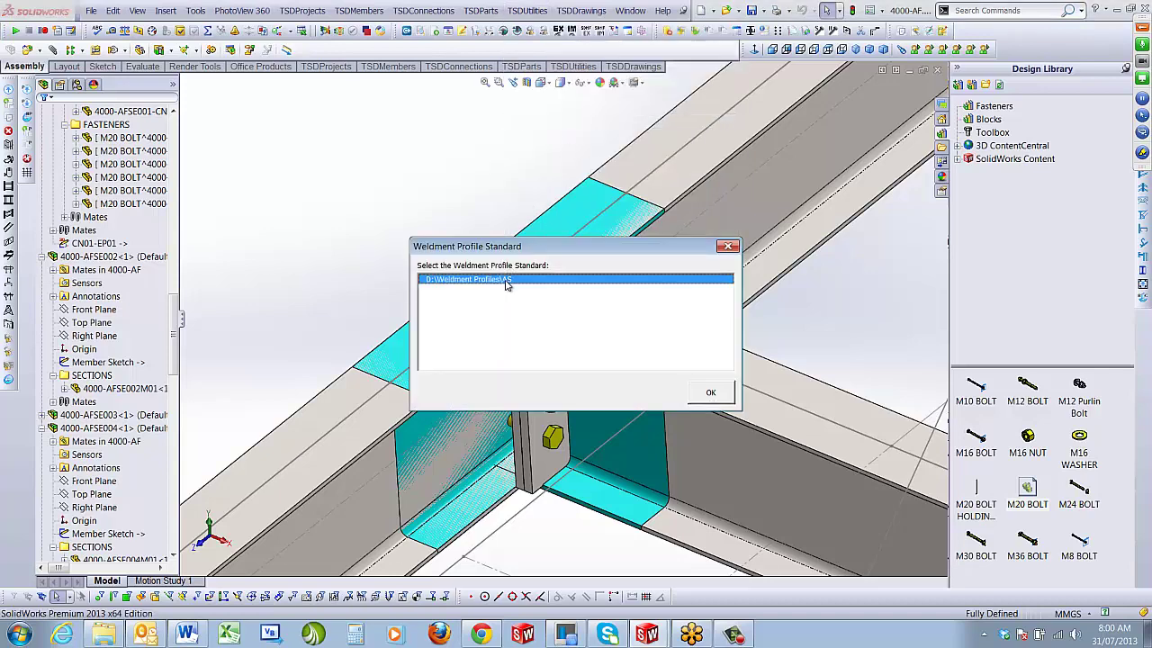
pyautogui.click(703, 389)
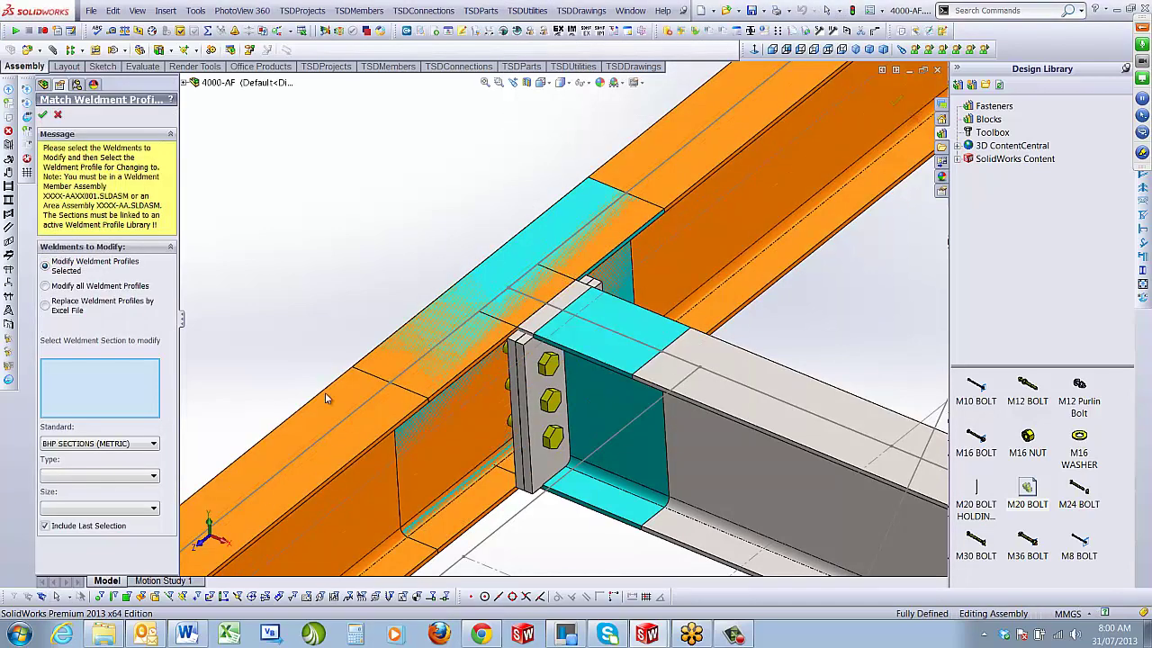
pyautogui.click(320, 399)
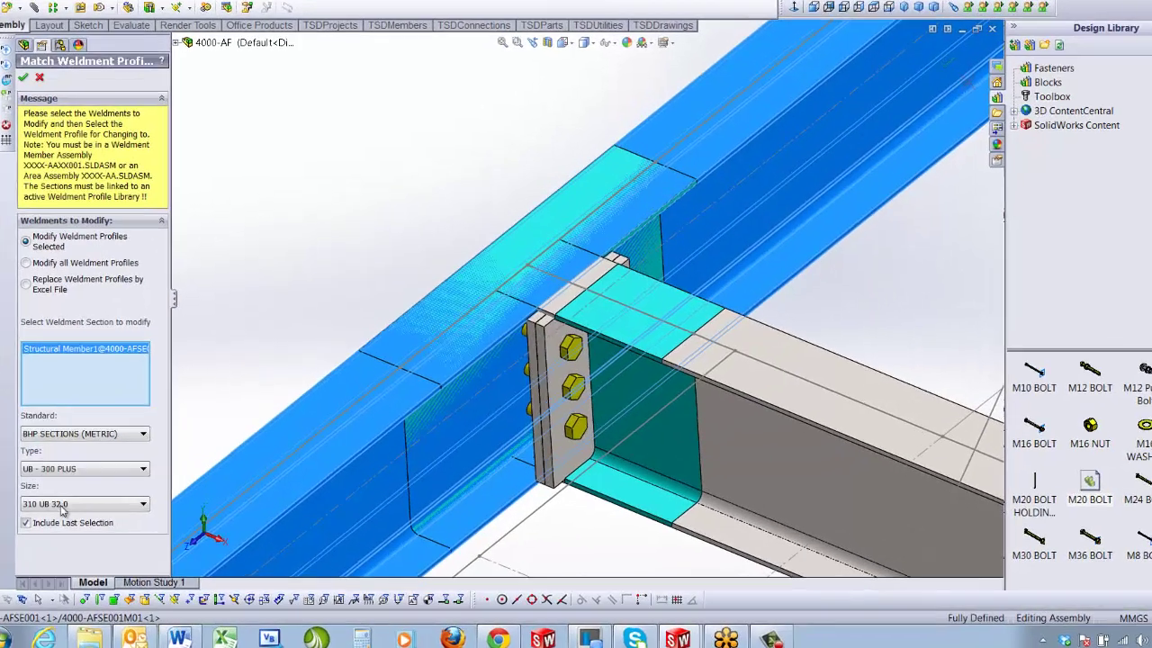
pyautogui.click(84, 506)
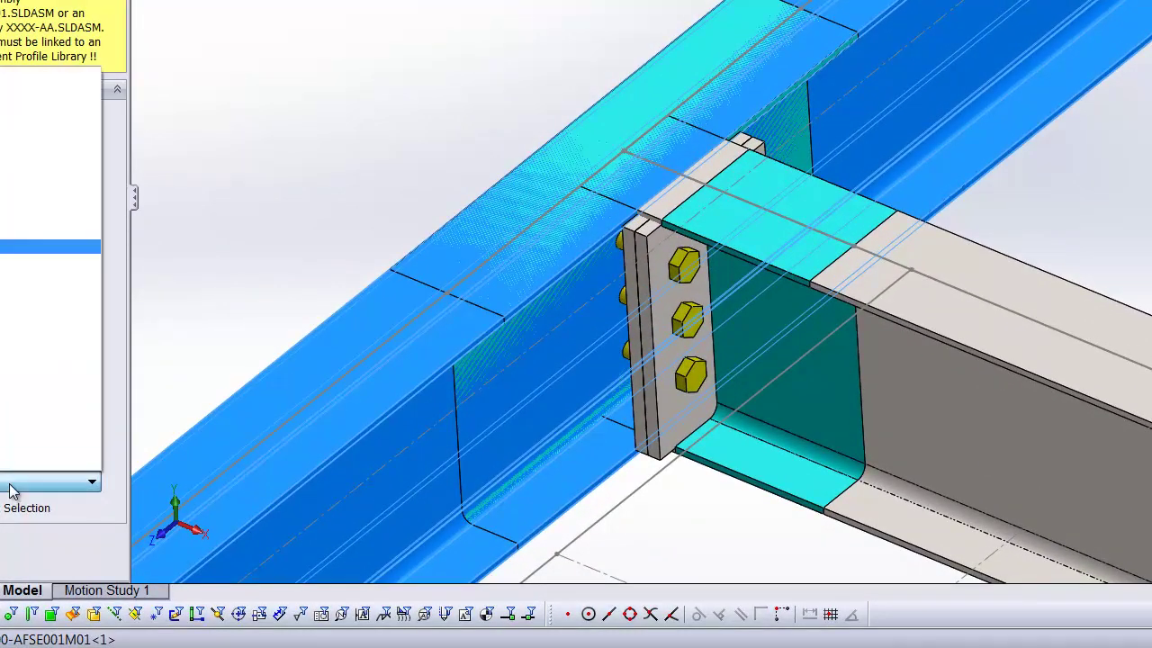
pyautogui.click(4, 407)
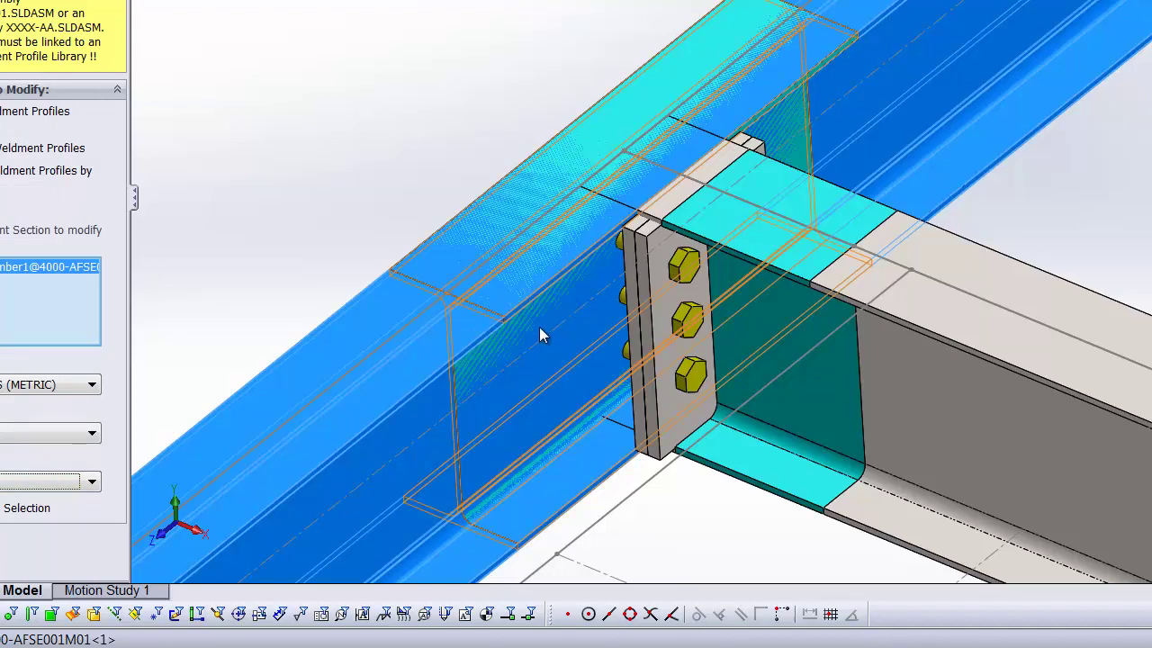
pyautogui.click(561, 319)
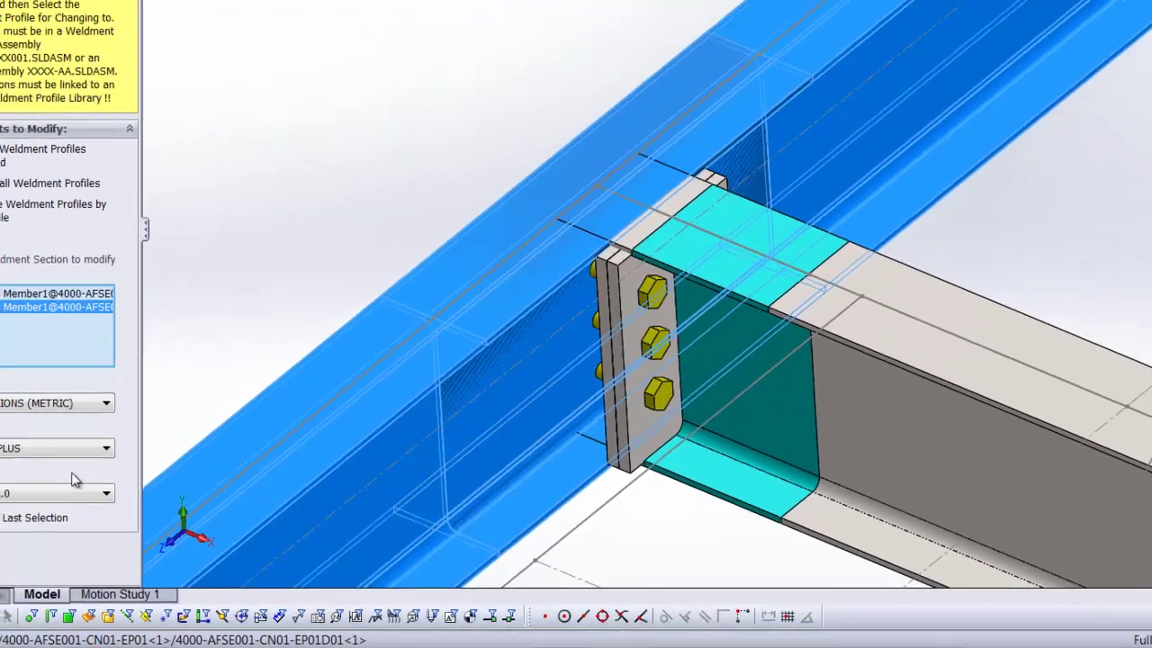
# Change the selected weldment sections to size 530 UB 82, apply the profile change and close Match Weldments
pyautogui.click(76, 490)
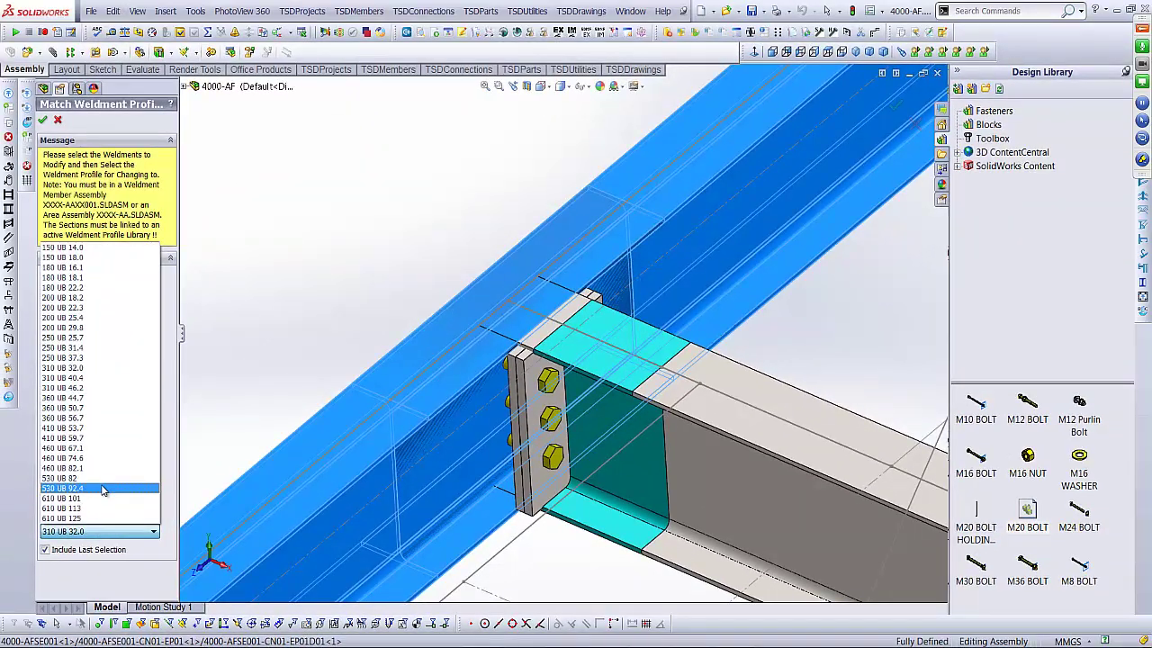
pyautogui.click(103, 479)
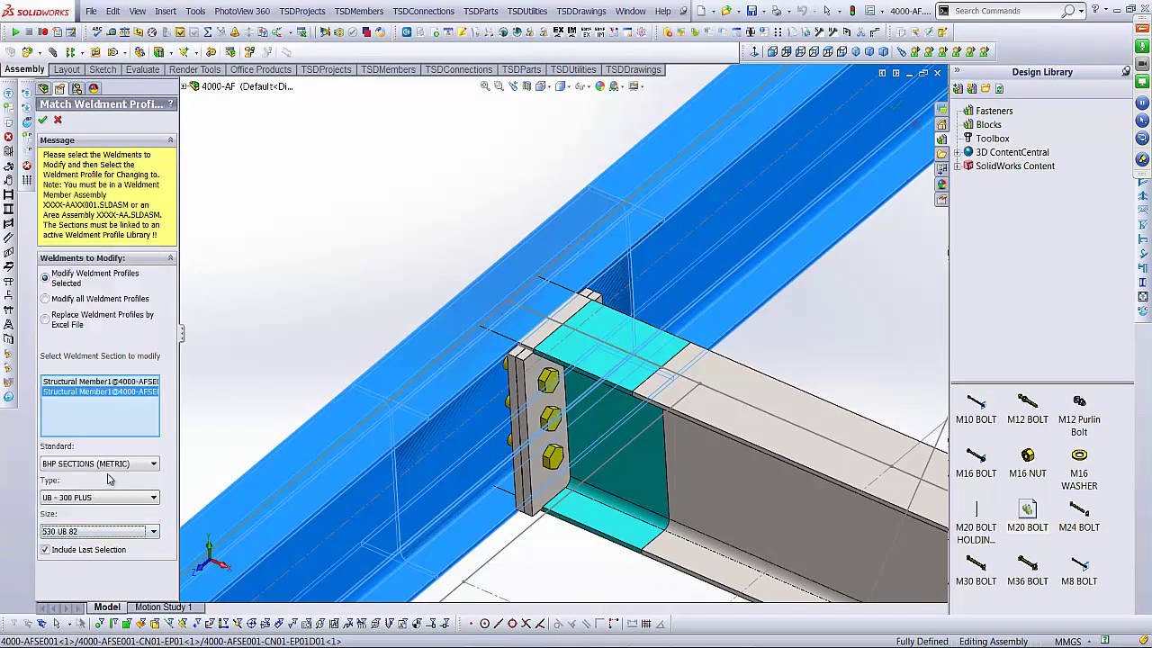
pyautogui.click(42, 120)
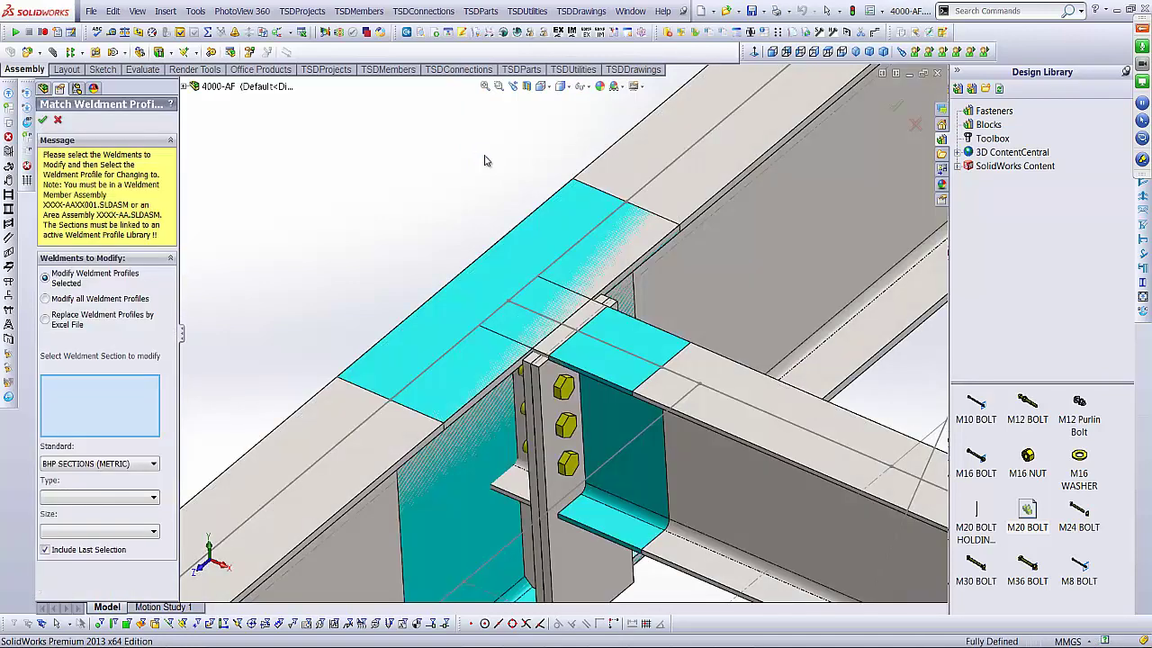
pyautogui.scroll(2, 626, 460)
pyautogui.scroll(-1, 634, 432)
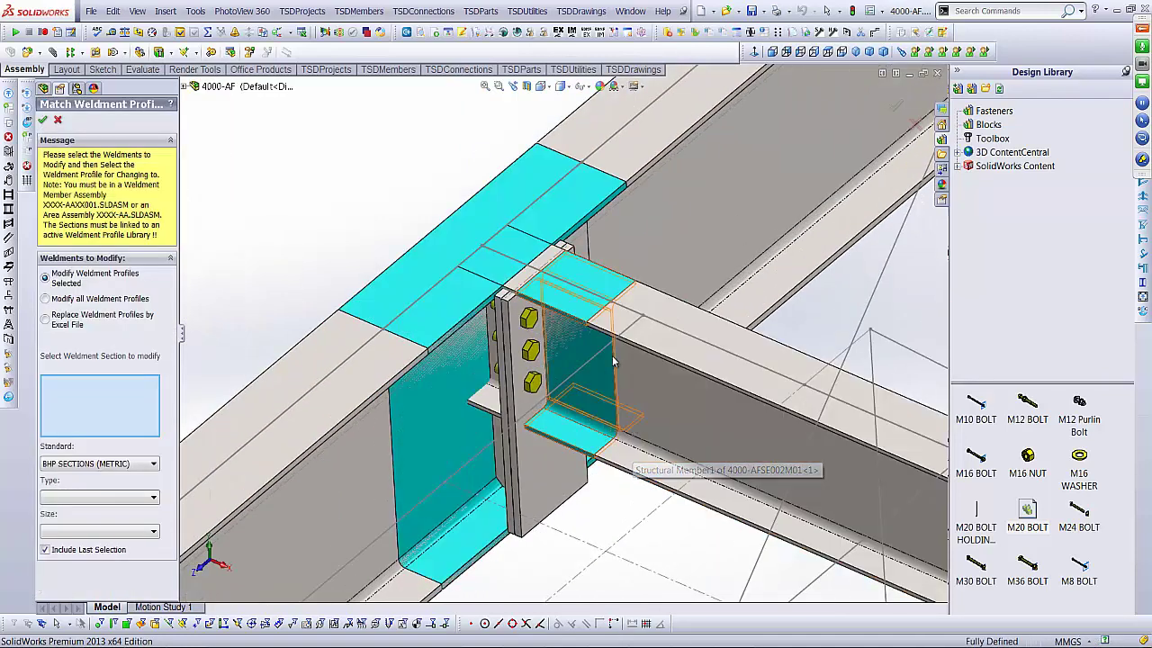
pyautogui.click(43, 120)
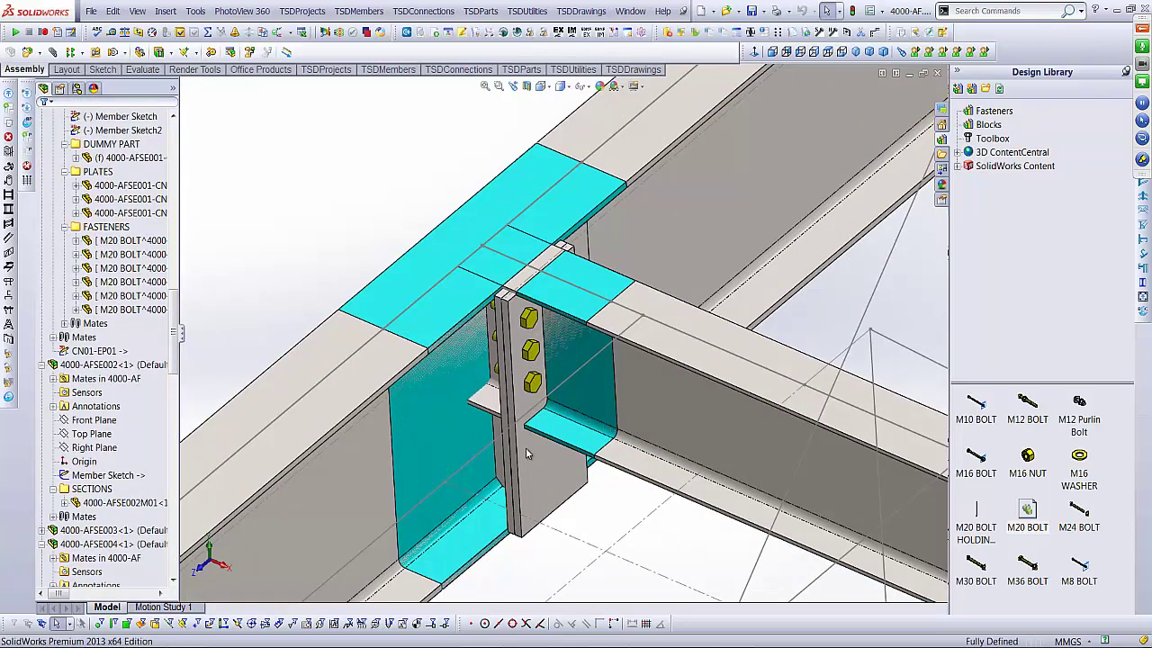
pyautogui.click(692, 352)
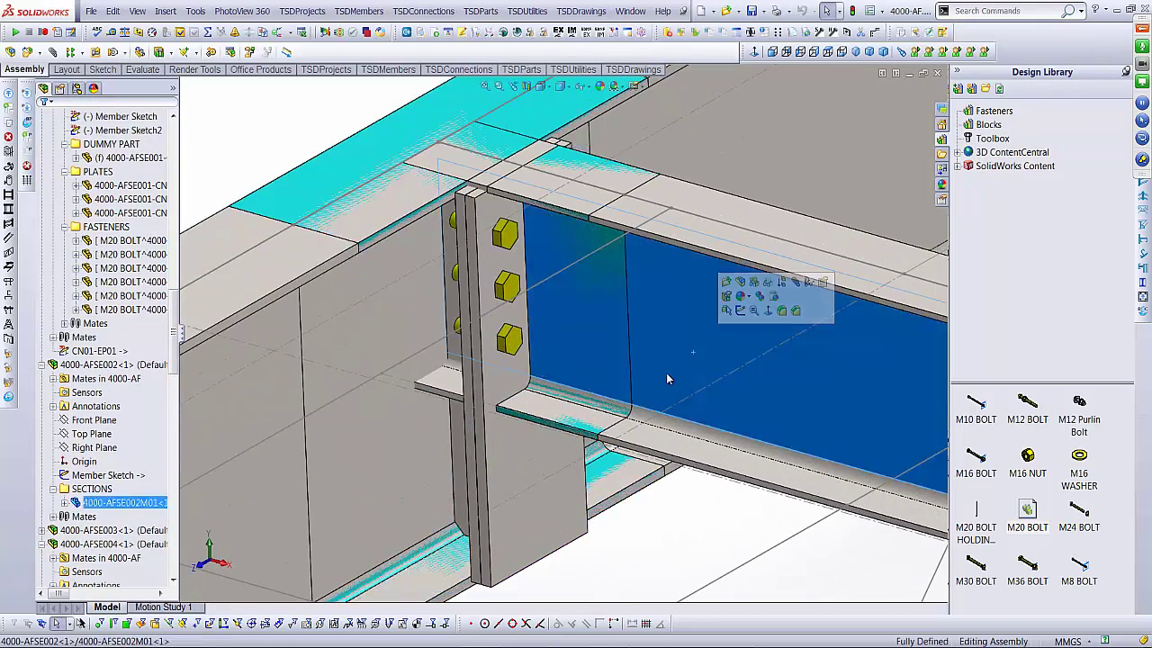
pyautogui.rightClick(135, 501)
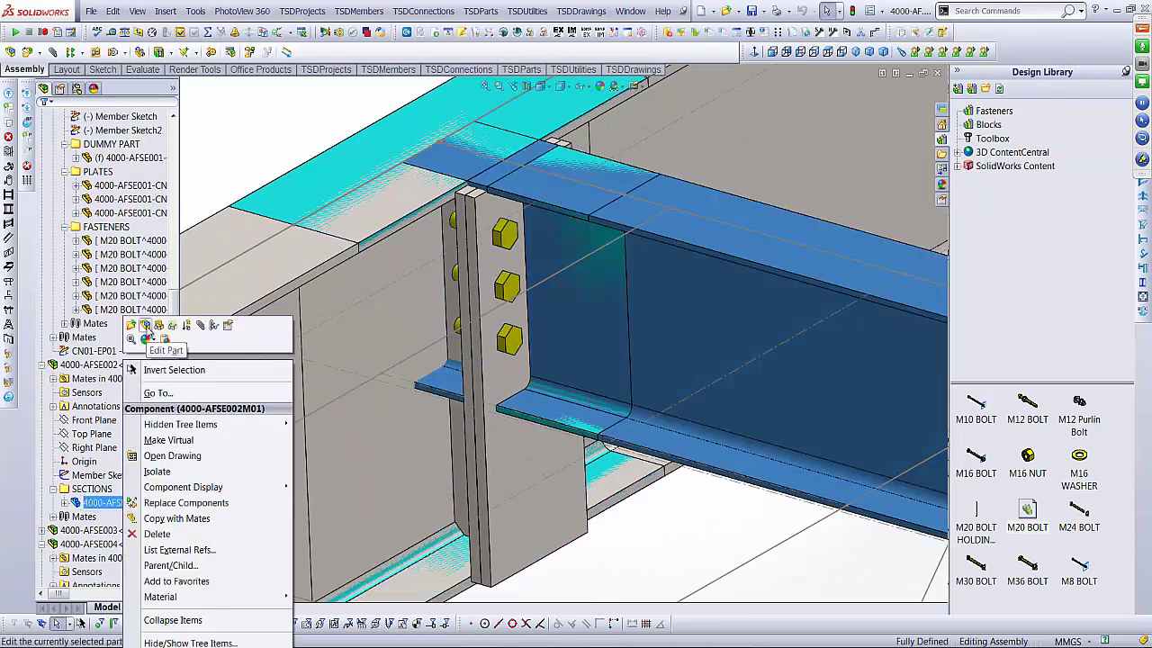
pyautogui.click(147, 338)
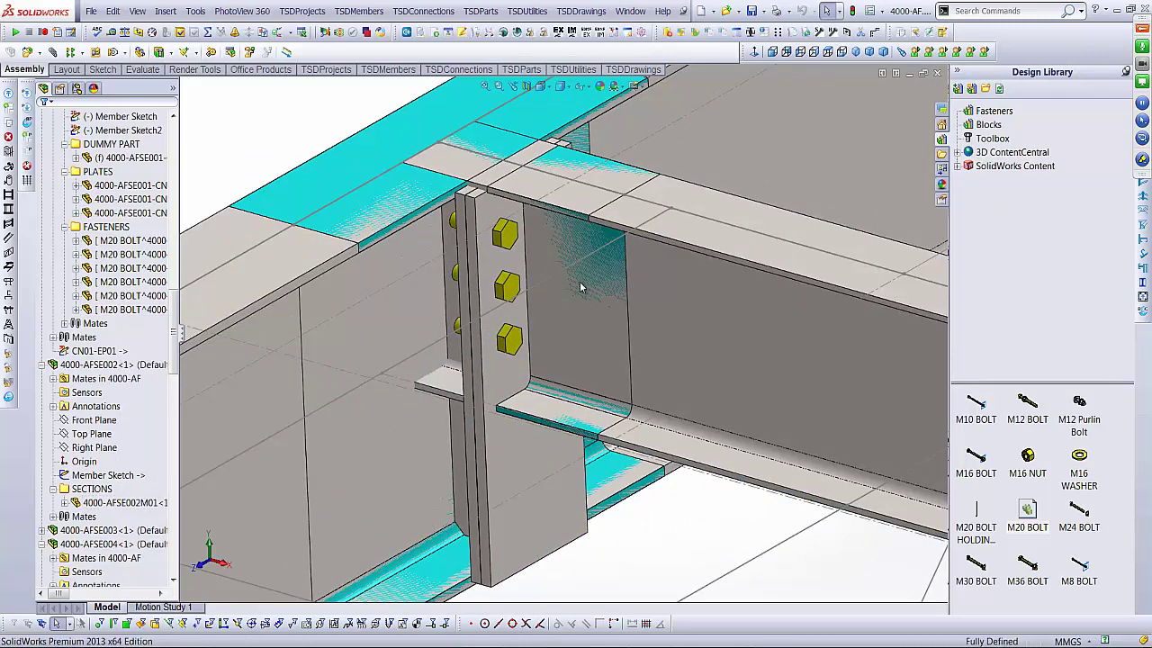
pyautogui.click(711, 332)
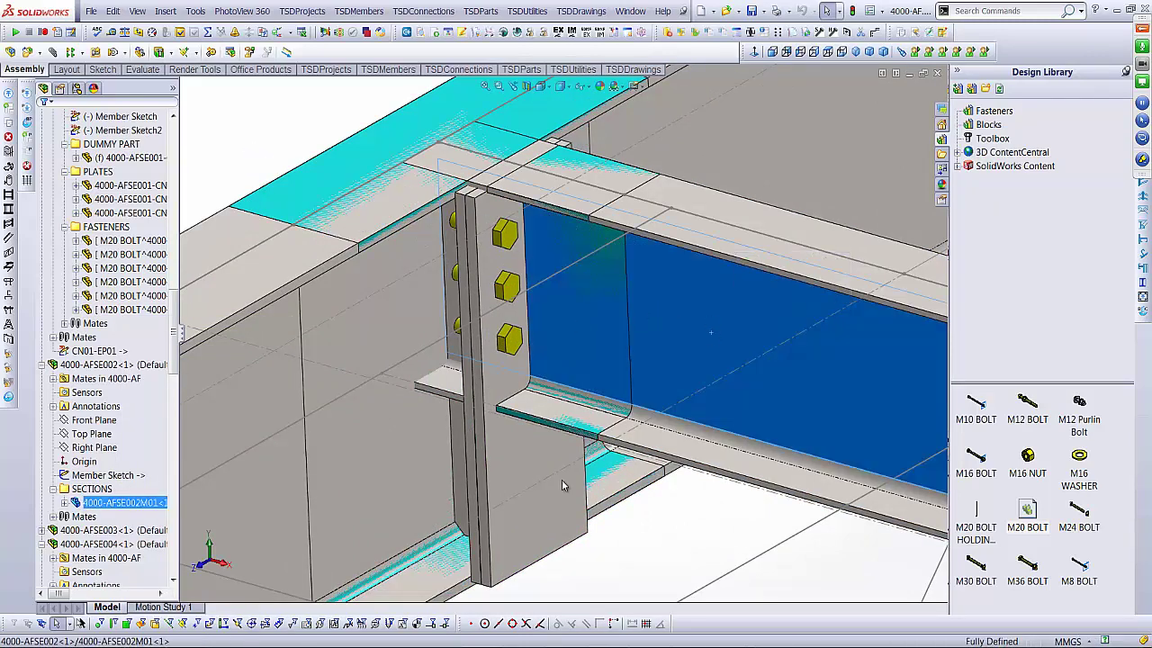
pyautogui.click(681, 567)
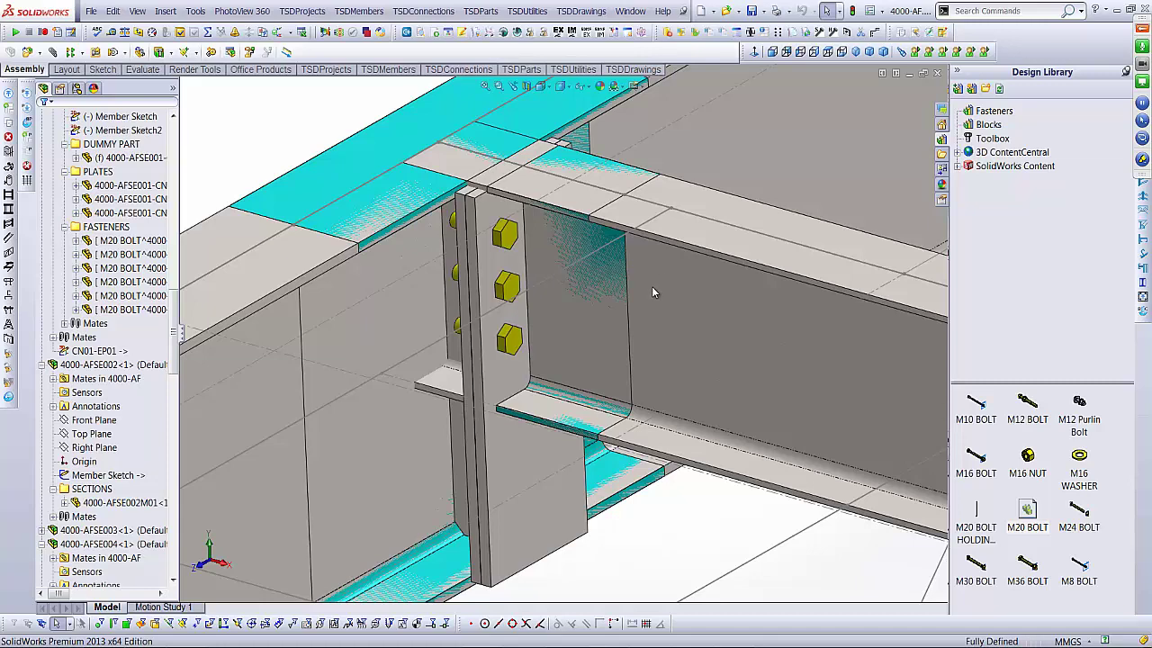
pyautogui.scroll(3, 655, 393)
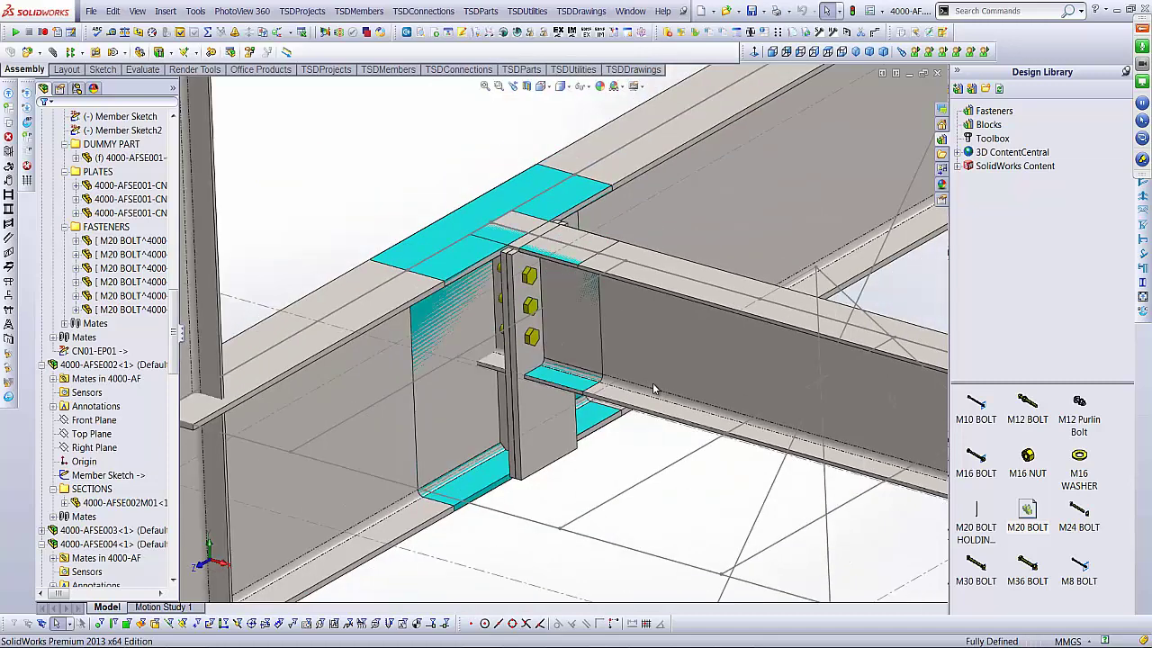